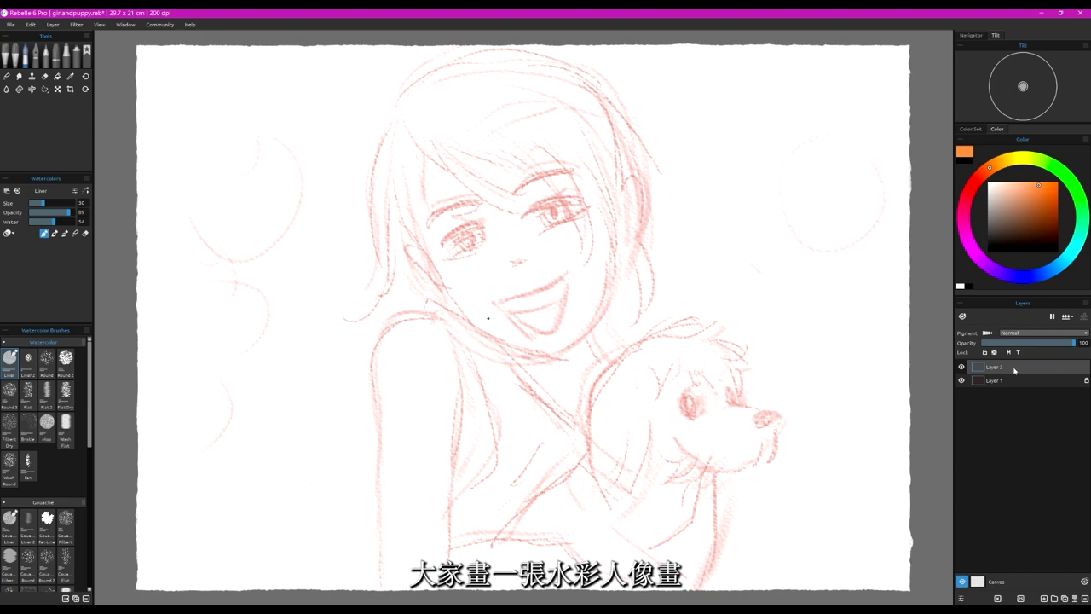
# Step: Move the pencil sketch on Layer 1 above Layer 2 and make Layer 2 the active layer
pyautogui.doubleClick(1016, 370)
pyautogui.moveTo(1007, 382); pyautogui.dragTo(1008, 366)
pyautogui.click(1004, 386)
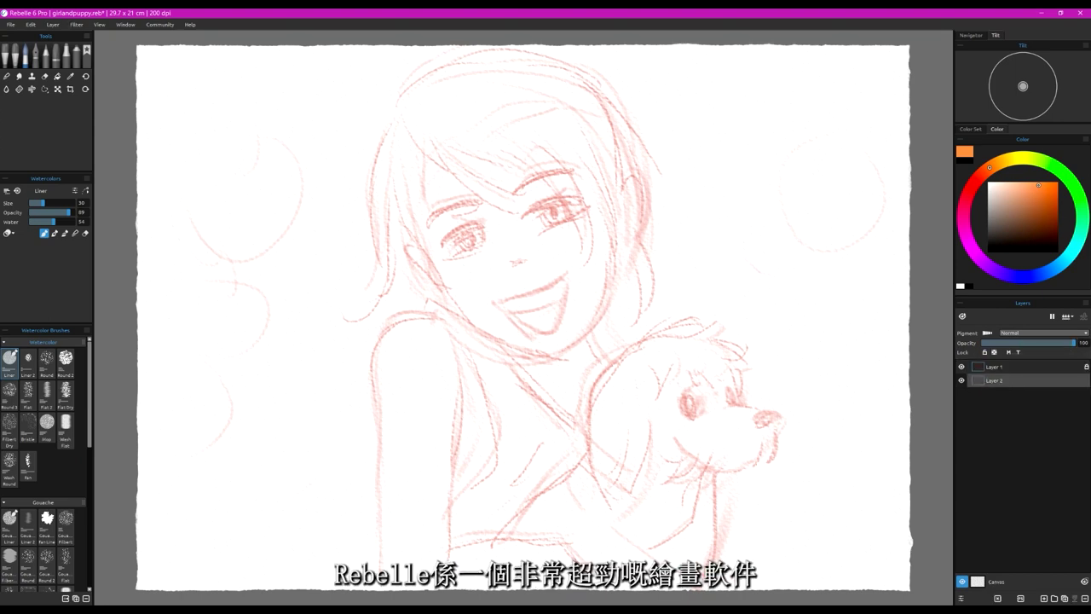
# Step: Fill the whole of Layer 2 with the current orange as the background colour
pyautogui.click(45, 89)
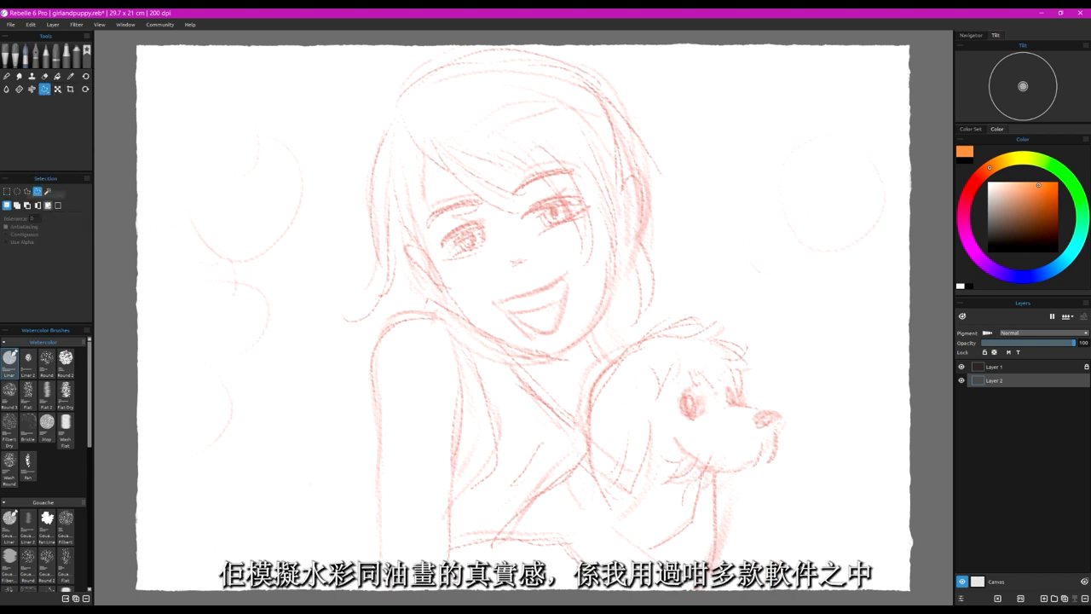
pyautogui.click(70, 89)
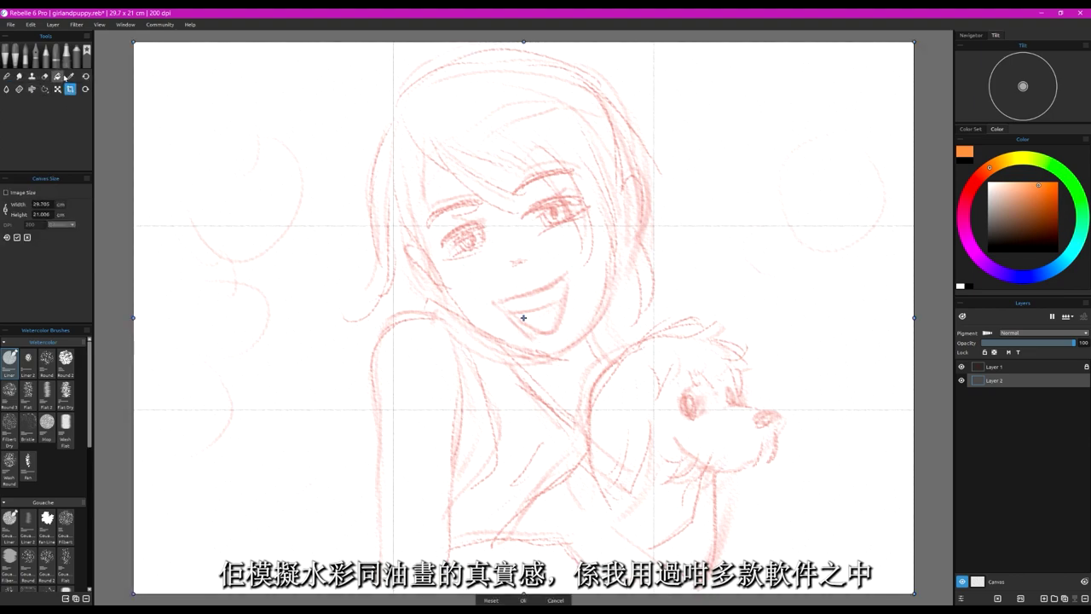
pyautogui.click(57, 76)
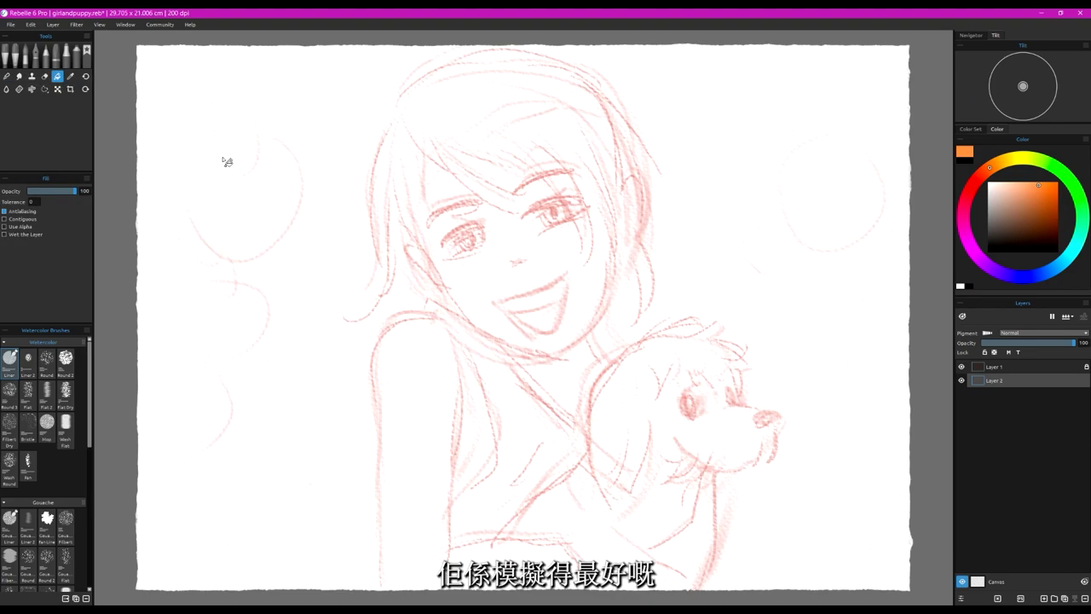
pyautogui.click(230, 150)
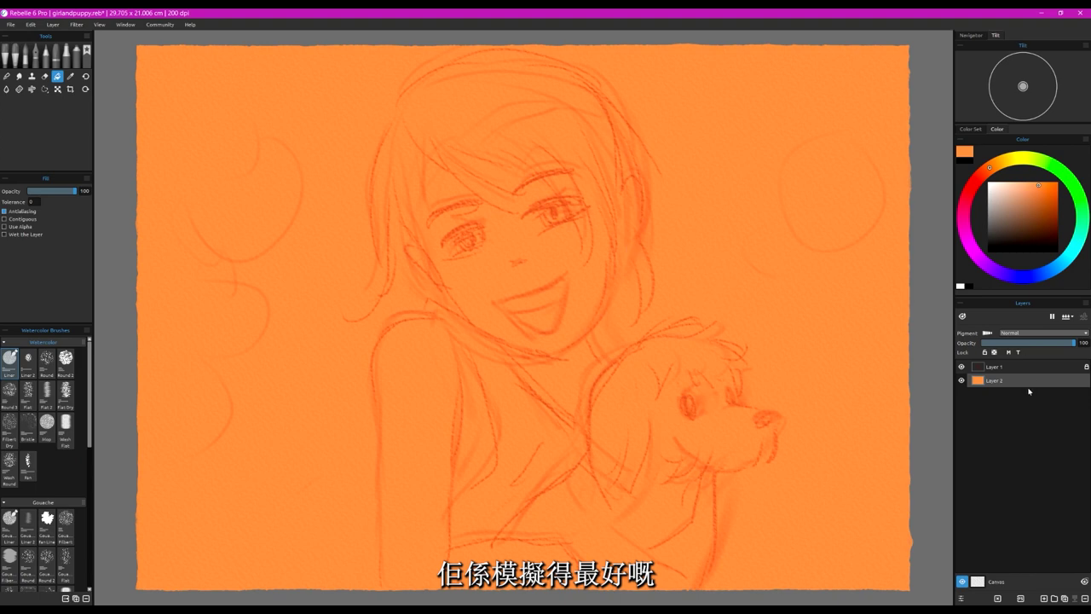
# Step: On a new layer above the orange fill, paint the face outline, ears and neck in pale peach with the watercolour Liner (size 57, opacity 79, water 36)
pyautogui.click(1043, 599)
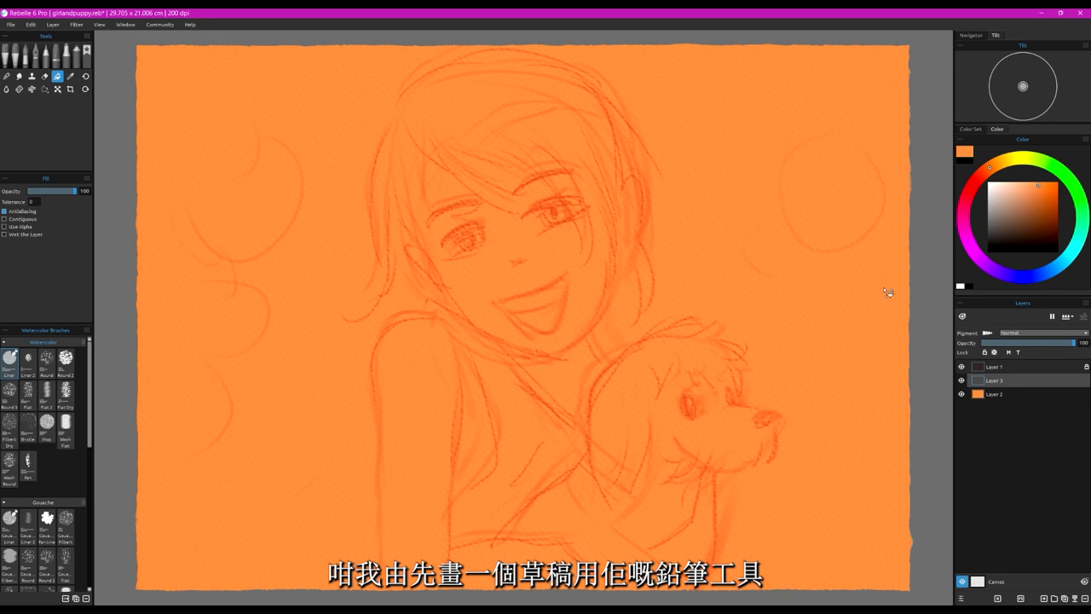
pyautogui.click(27, 57)
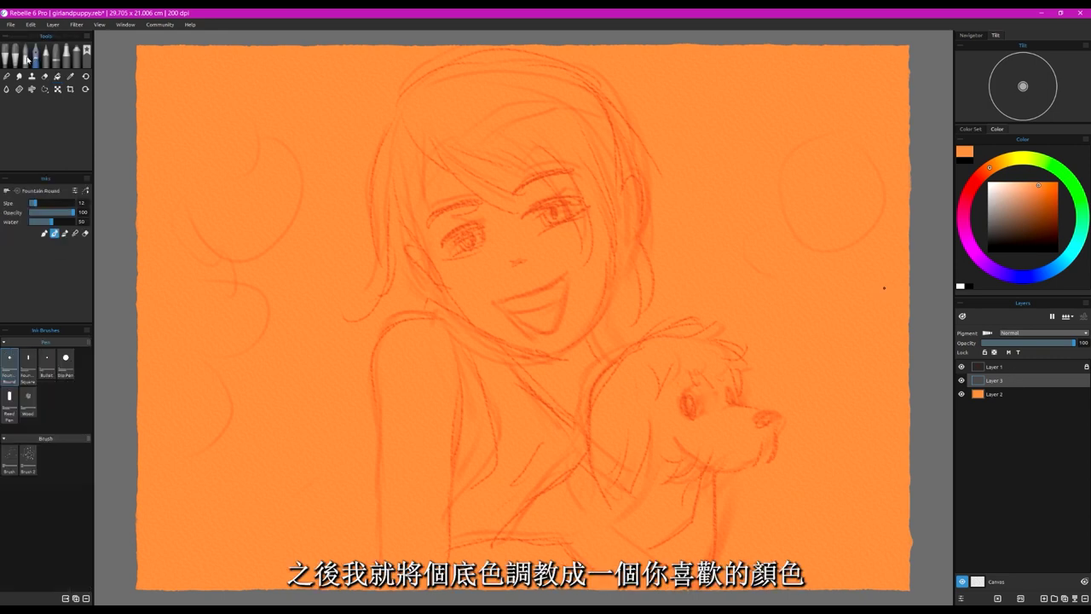
pyautogui.click(1008, 182)
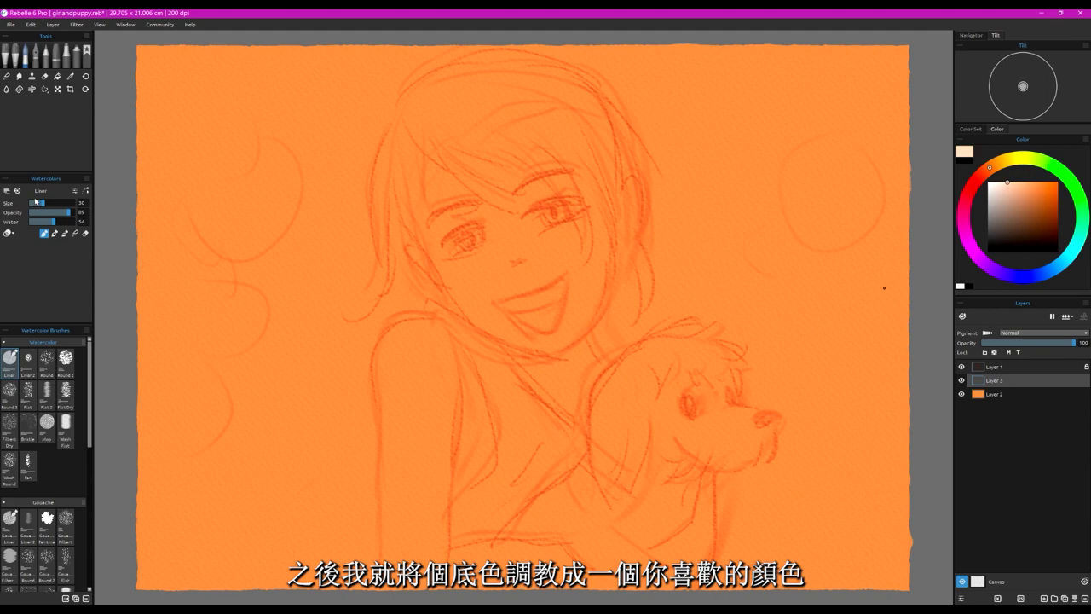
pyautogui.moveTo(42, 203); pyautogui.dragTo(64, 214)
pyautogui.click(45, 222)
pyautogui.moveTo(422, 144)
pyautogui.mouseDown()
pyautogui.moveTo(433, 241)
pyautogui.moveTo(479, 302)
pyautogui.mouseUp()
pyautogui.moveTo(414, 249); pyautogui.dragTo(447, 281)
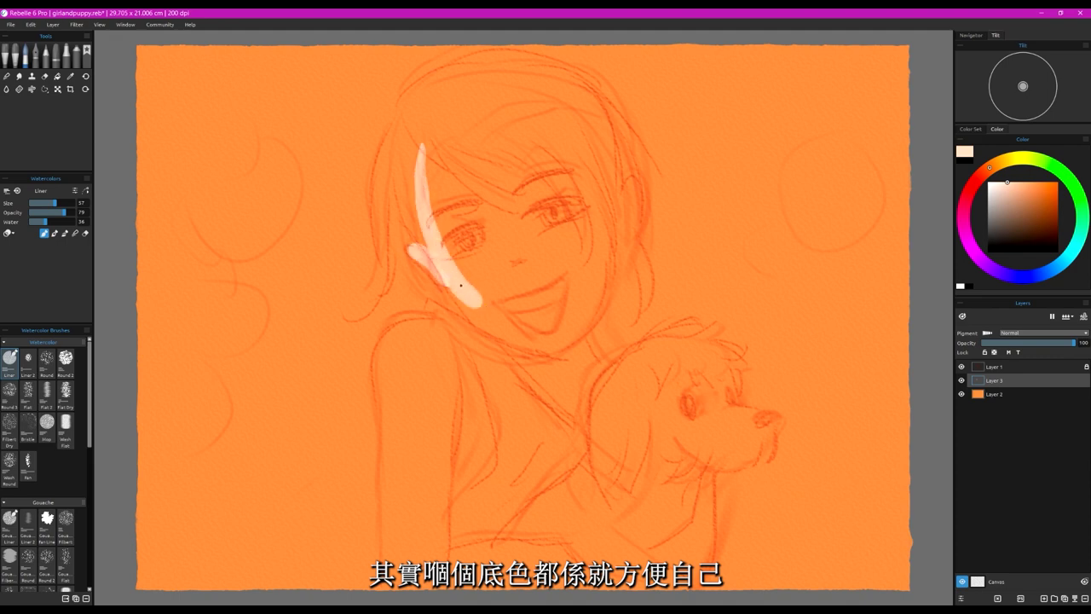
pyautogui.moveTo(443, 130)
pyautogui.mouseDown()
pyautogui.moveTo(536, 114)
pyautogui.moveTo(611, 223)
pyautogui.moveTo(576, 349)
pyautogui.mouseUp()
pyautogui.moveTo(617, 189)
pyautogui.mouseDown()
pyautogui.moveTo(630, 204)
pyautogui.moveTo(624, 250)
pyautogui.mouseUp()
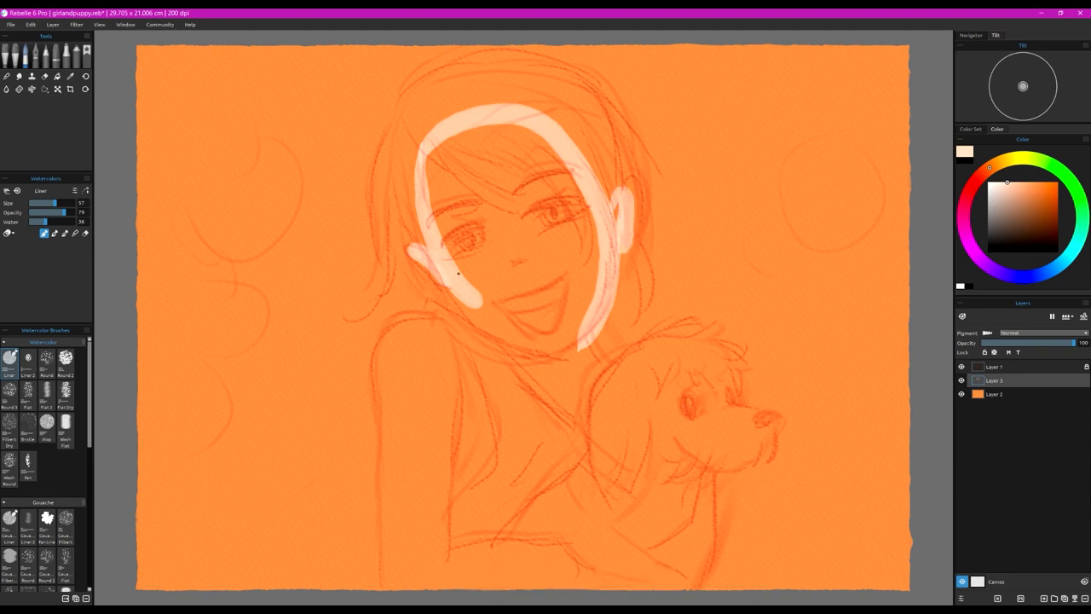
pyautogui.moveTo(436, 276)
pyautogui.mouseDown()
pyautogui.moveTo(425, 261)
pyautogui.moveTo(517, 332)
pyautogui.moveTo(547, 338)
pyautogui.moveTo(529, 341)
pyautogui.moveTo(562, 335)
pyautogui.moveTo(515, 343)
pyautogui.moveTo(582, 421)
pyautogui.moveTo(584, 358)
pyautogui.moveTo(580, 390)
pyautogui.moveTo(545, 375)
pyautogui.moveTo(565, 386)
pyautogui.mouseUp()
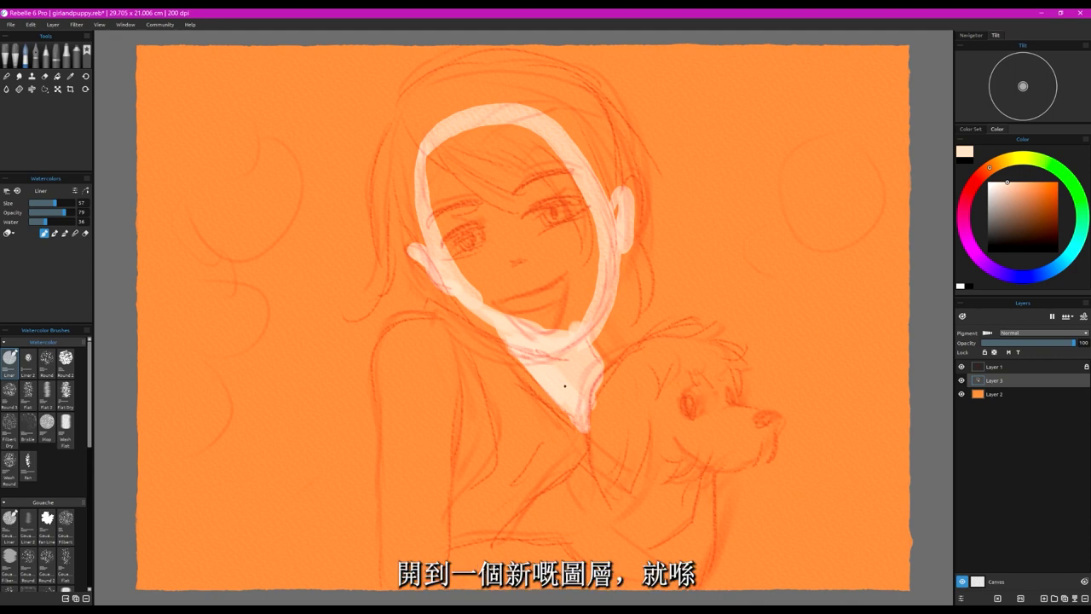
# Step: Outline and fill the girl's bare upper arm, forearm and hand with the pale peach watercolour
pyautogui.moveTo(453, 334)
pyautogui.mouseDown()
pyautogui.moveTo(387, 349)
pyautogui.moveTo(388, 586)
pyautogui.mouseUp()
pyautogui.moveTo(426, 322)
pyautogui.mouseDown()
pyautogui.moveTo(442, 331)
pyautogui.moveTo(470, 408)
pyautogui.moveTo(446, 504)
pyautogui.mouseUp()
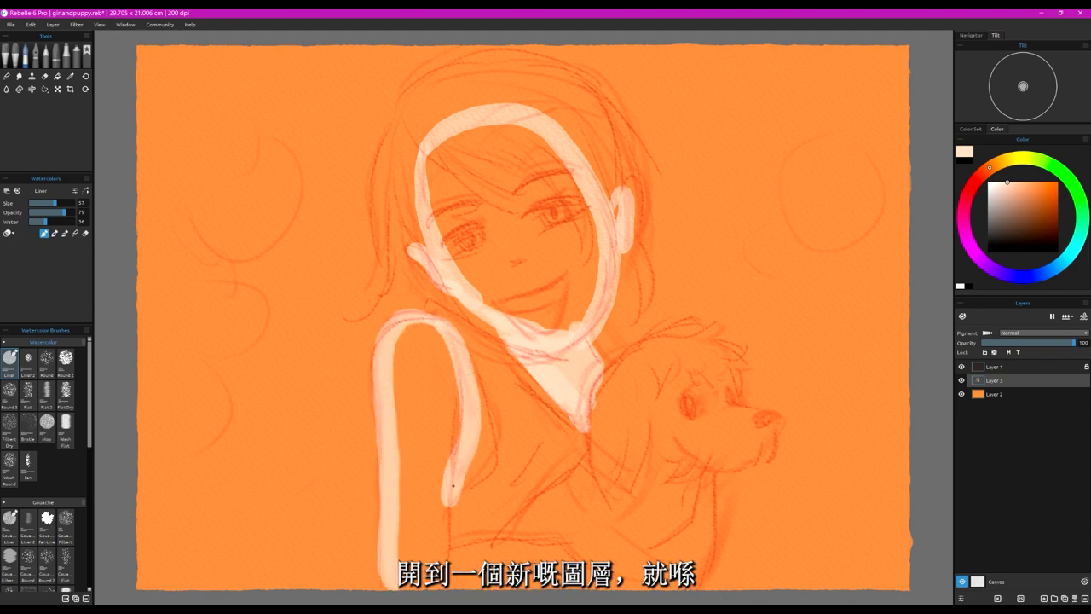
pyautogui.moveTo(451, 466); pyautogui.dragTo(458, 583)
pyautogui.moveTo(440, 333)
pyautogui.mouseDown()
pyautogui.moveTo(424, 326)
pyautogui.moveTo(404, 445)
pyautogui.mouseUp()
pyautogui.moveTo(399, 339)
pyautogui.mouseDown()
pyautogui.moveTo(400, 465)
pyautogui.moveTo(433, 427)
pyautogui.mouseUp()
pyautogui.moveTo(439, 345)
pyautogui.mouseDown()
pyautogui.moveTo(446, 439)
pyautogui.moveTo(414, 388)
pyautogui.mouseUp()
pyautogui.moveTo(434, 344)
pyautogui.mouseDown()
pyautogui.moveTo(436, 450)
pyautogui.moveTo(440, 533)
pyautogui.mouseUp()
pyautogui.moveTo(417, 392)
pyautogui.mouseDown()
pyautogui.moveTo(425, 544)
pyautogui.moveTo(583, 560)
pyautogui.mouseUp()
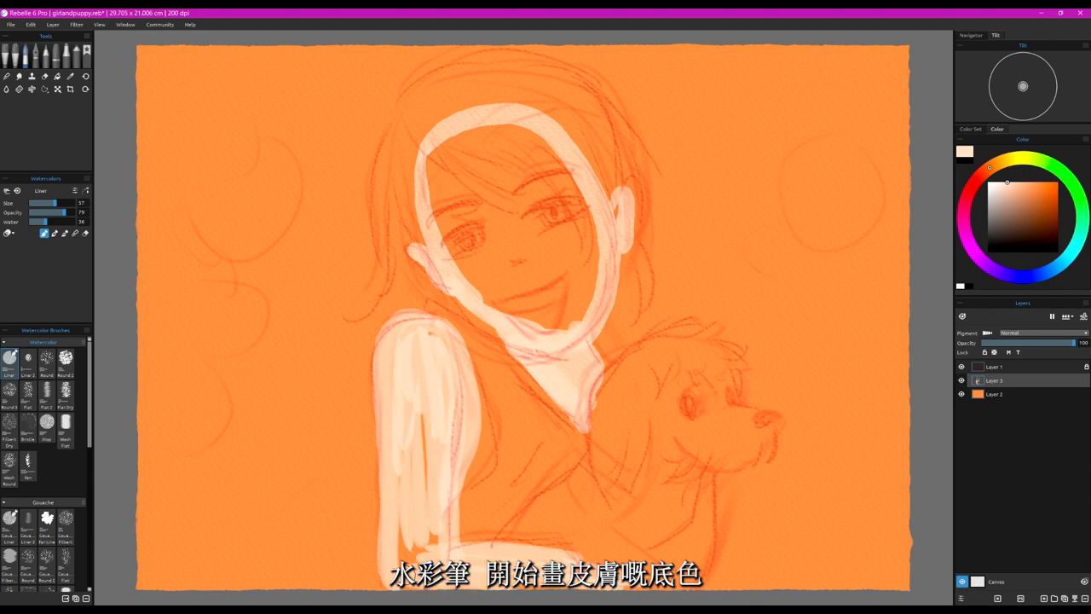
pyautogui.moveTo(404, 518)
pyautogui.mouseDown()
pyautogui.moveTo(430, 546)
pyautogui.moveTo(542, 582)
pyautogui.moveTo(625, 567)
pyautogui.moveTo(676, 529)
pyautogui.moveTo(693, 477)
pyautogui.moveTo(668, 493)
pyautogui.moveTo(659, 483)
pyautogui.moveTo(639, 506)
pyautogui.moveTo(680, 502)
pyautogui.moveTo(698, 481)
pyautogui.moveTo(667, 524)
pyautogui.moveTo(622, 522)
pyautogui.moveTo(647, 530)
pyautogui.moveTo(601, 554)
pyautogui.mouseUp()
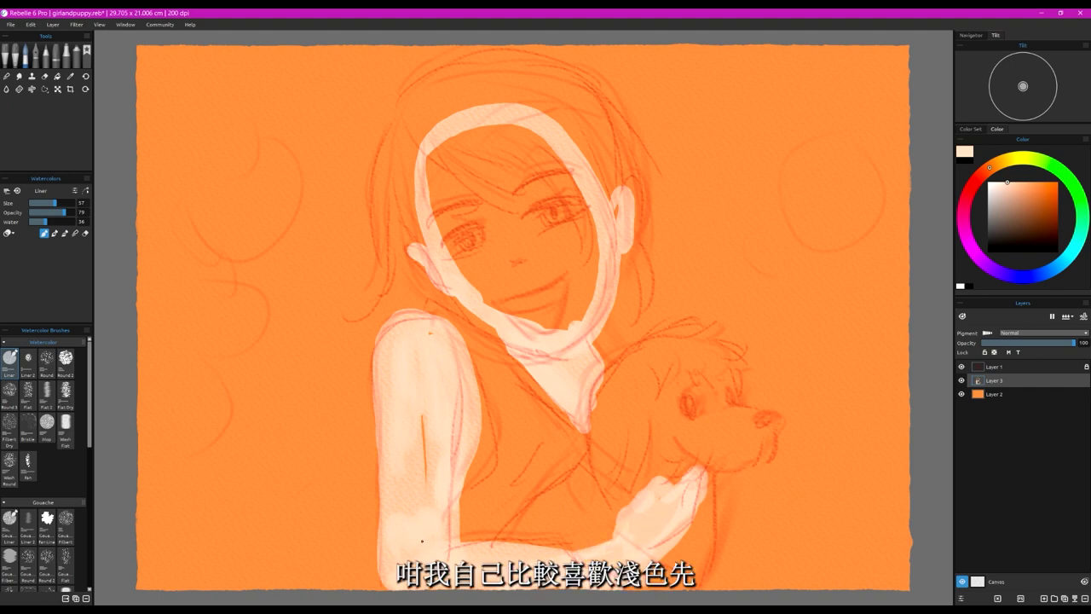
# Step: Fill the inside of the face with pale peach and even out the wash over the chin, neck and arm
pyautogui.moveTo(431, 156)
pyautogui.mouseDown()
pyautogui.moveTo(508, 316)
pyautogui.moveTo(444, 190)
pyautogui.moveTo(482, 127)
pyautogui.moveTo(555, 190)
pyautogui.moveTo(520, 127)
pyautogui.moveTo(581, 300)
pyautogui.moveTo(584, 198)
pyautogui.moveTo(616, 210)
pyautogui.moveTo(592, 265)
pyautogui.moveTo(533, 307)
pyautogui.moveTo(482, 267)
pyautogui.moveTo(445, 160)
pyautogui.moveTo(439, 193)
pyautogui.moveTo(498, 195)
pyautogui.moveTo(491, 149)
pyautogui.moveTo(530, 197)
pyautogui.moveTo(570, 297)
pyautogui.moveTo(567, 335)
pyautogui.moveTo(557, 246)
pyautogui.moveTo(494, 164)
pyautogui.moveTo(499, 227)
pyautogui.moveTo(468, 201)
pyautogui.moveTo(482, 234)
pyautogui.mouseUp()
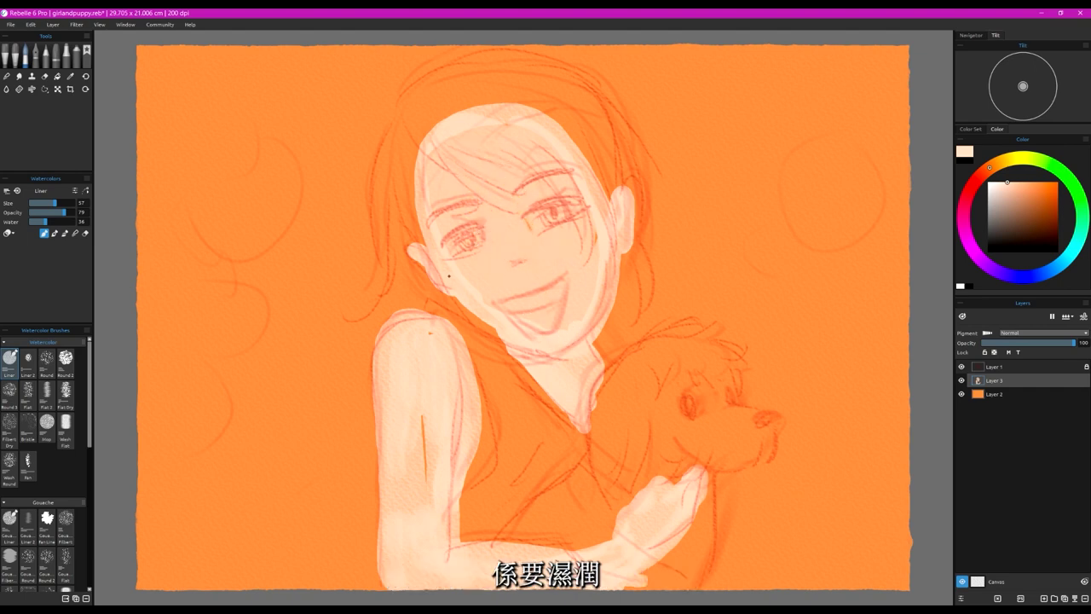
pyautogui.moveTo(449, 276)
pyautogui.mouseDown()
pyautogui.moveTo(458, 309)
pyautogui.moveTo(567, 334)
pyautogui.moveTo(599, 398)
pyautogui.mouseUp()
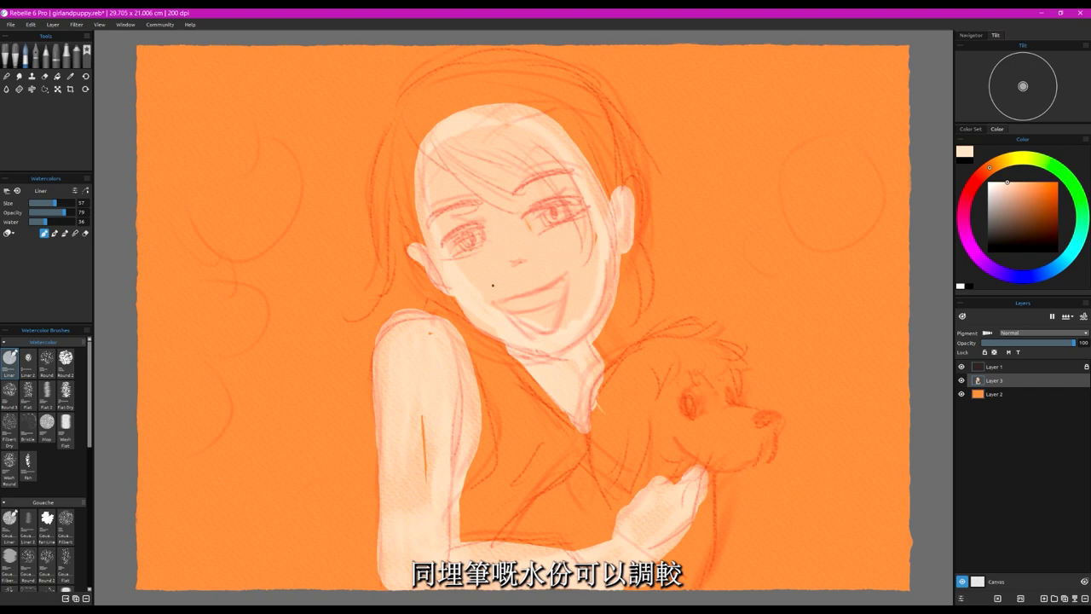
pyautogui.moveTo(425, 371)
pyautogui.mouseDown()
pyautogui.moveTo(423, 460)
pyautogui.moveTo(435, 434)
pyautogui.moveTo(404, 377)
pyautogui.moveTo(399, 537)
pyautogui.moveTo(388, 467)
pyautogui.moveTo(392, 456)
pyautogui.moveTo(397, 574)
pyautogui.mouseUp()
pyautogui.moveTo(418, 399)
pyautogui.mouseDown()
pyautogui.moveTo(426, 453)
pyautogui.moveTo(463, 394)
pyautogui.moveTo(437, 506)
pyautogui.mouseUp()
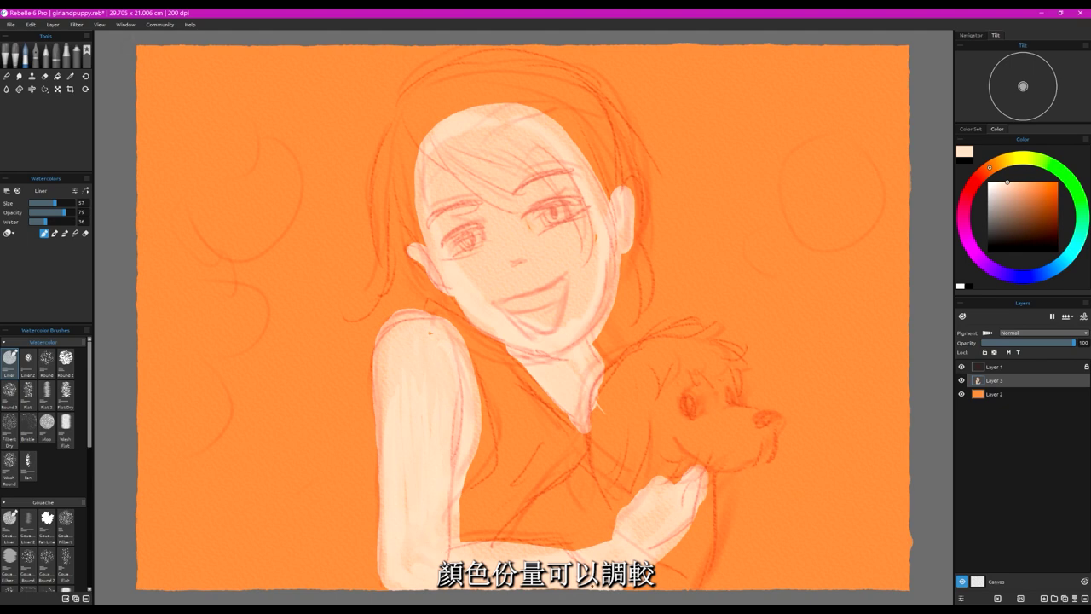
# Step: Erase the skin colour that spills past the sketch lines along both sides of the arm, the forearm and the neck
pyautogui.click(85, 233)
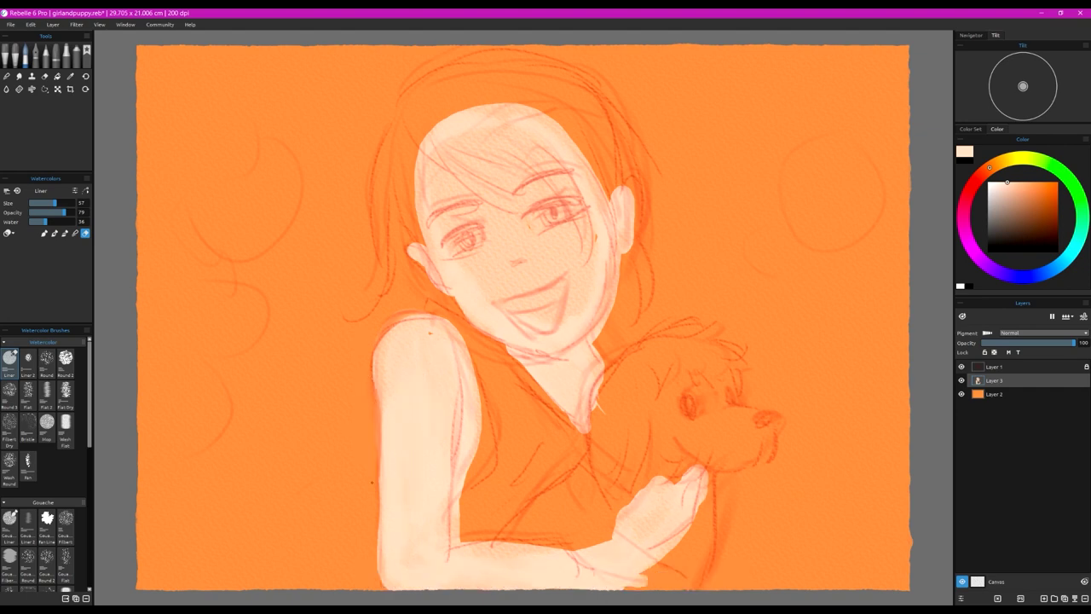
pyautogui.moveTo(369, 339); pyautogui.dragTo(368, 411)
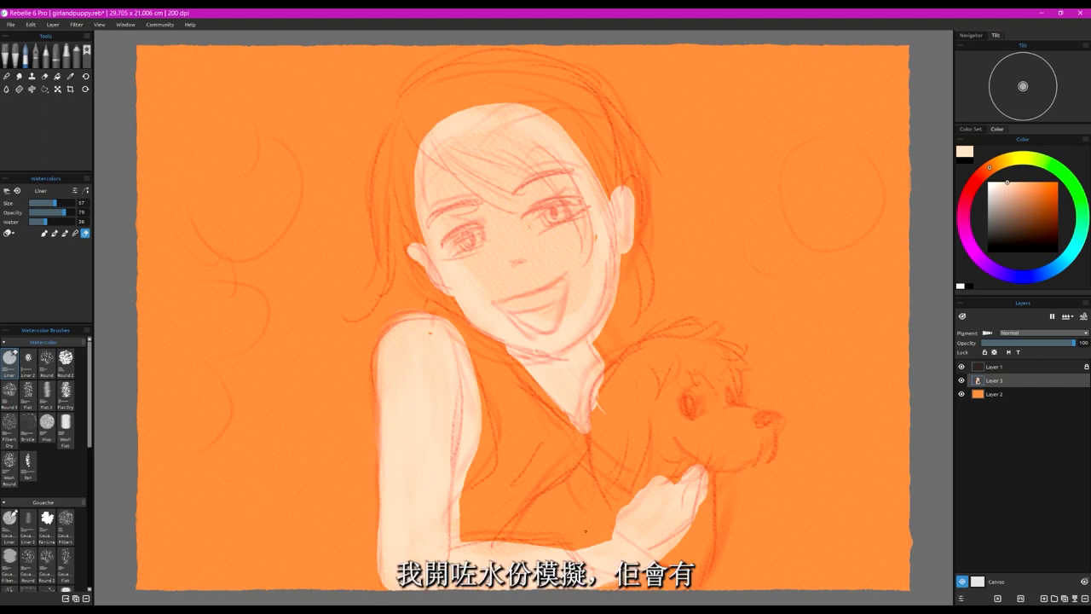
pyautogui.moveTo(572, 544)
pyautogui.mouseDown()
pyautogui.moveTo(491, 541)
pyautogui.moveTo(459, 514)
pyautogui.moveTo(474, 447)
pyautogui.mouseUp()
pyautogui.moveTo(460, 533)
pyautogui.mouseDown()
pyautogui.moveTo(470, 473)
pyautogui.moveTo(456, 540)
pyautogui.moveTo(467, 474)
pyautogui.moveTo(458, 485)
pyautogui.moveTo(470, 442)
pyautogui.moveTo(477, 469)
pyautogui.moveTo(481, 435)
pyautogui.moveTo(467, 345)
pyautogui.moveTo(467, 420)
pyautogui.mouseUp()
pyautogui.moveTo(456, 461)
pyautogui.mouseDown()
pyautogui.moveTo(456, 536)
pyautogui.moveTo(501, 549)
pyautogui.moveTo(564, 551)
pyautogui.mouseUp()
pyautogui.moveTo(477, 544); pyautogui.dragTo(501, 546)
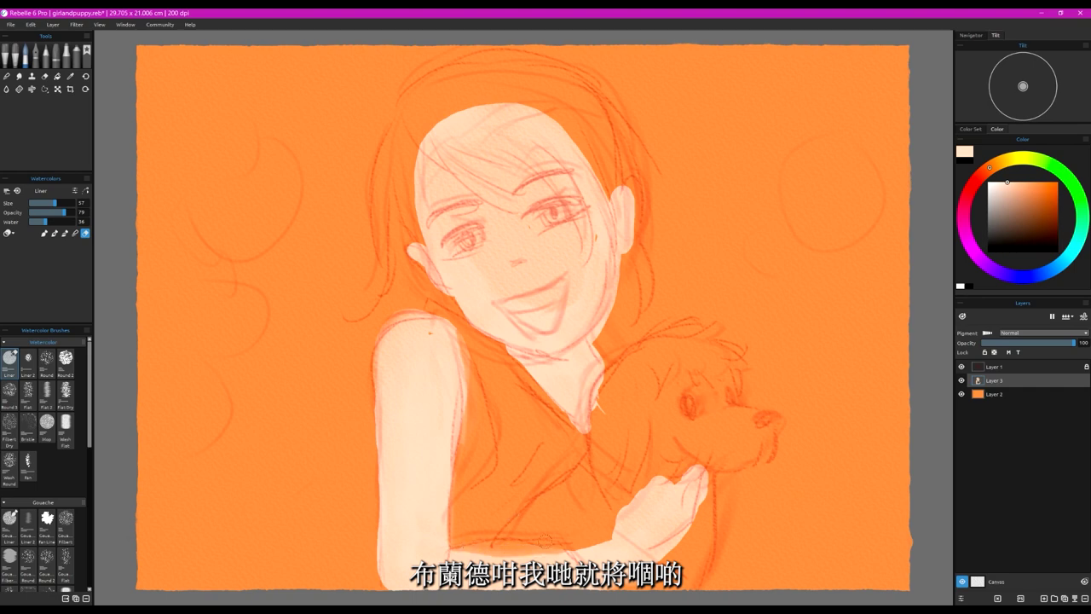
pyautogui.moveTo(599, 541); pyautogui.dragTo(517, 546)
pyautogui.moveTo(508, 352); pyautogui.dragTo(551, 400)
pyautogui.moveTo(586, 433)
pyautogui.mouseDown()
pyautogui.moveTo(615, 376)
pyautogui.moveTo(599, 445)
pyautogui.moveTo(613, 376)
pyautogui.moveTo(594, 339)
pyautogui.moveTo(614, 317)
pyautogui.moveTo(619, 259)
pyautogui.moveTo(618, 293)
pyautogui.moveTo(595, 335)
pyautogui.mouseUp()
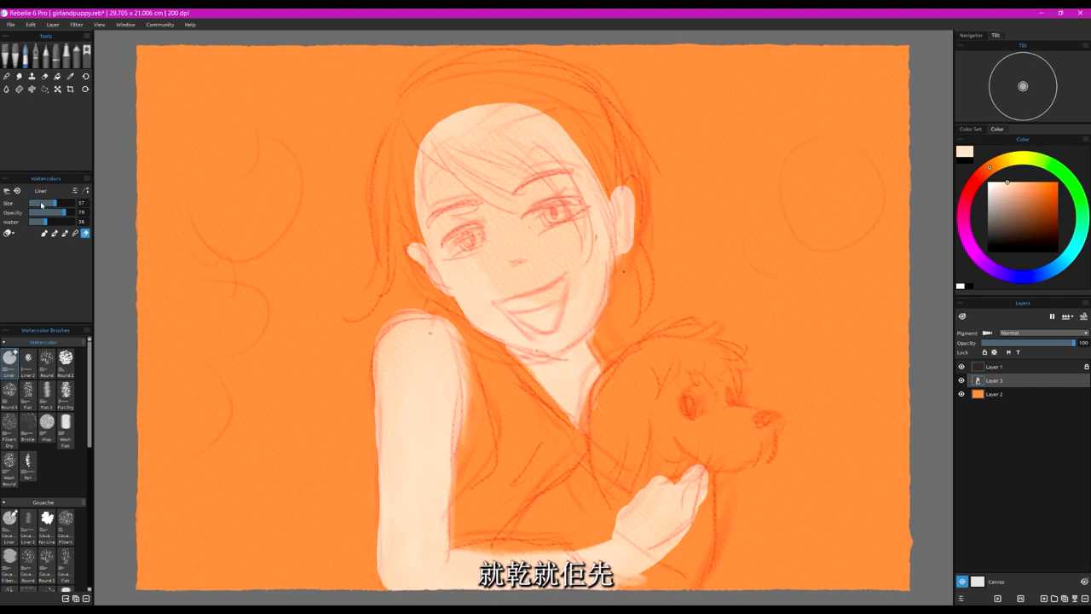
# Step: Set the eraser size to 34 and trim the skin colour along the jaw, the ear and the neck beside the puppy
pyautogui.moveTo(40, 204); pyautogui.dragTo(46, 205)
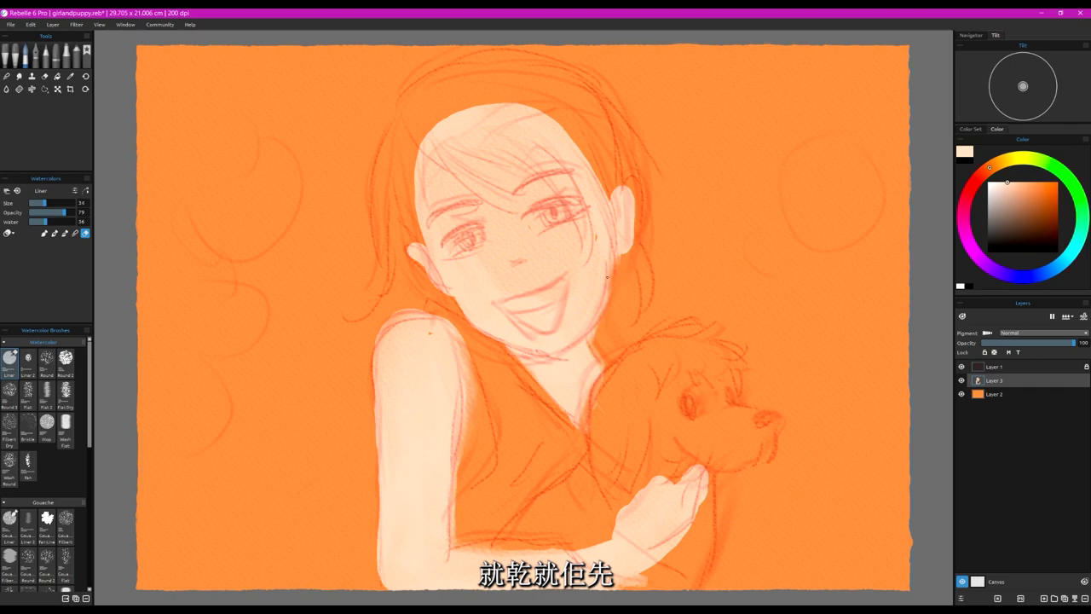
pyautogui.moveTo(594, 334); pyautogui.dragTo(631, 197)
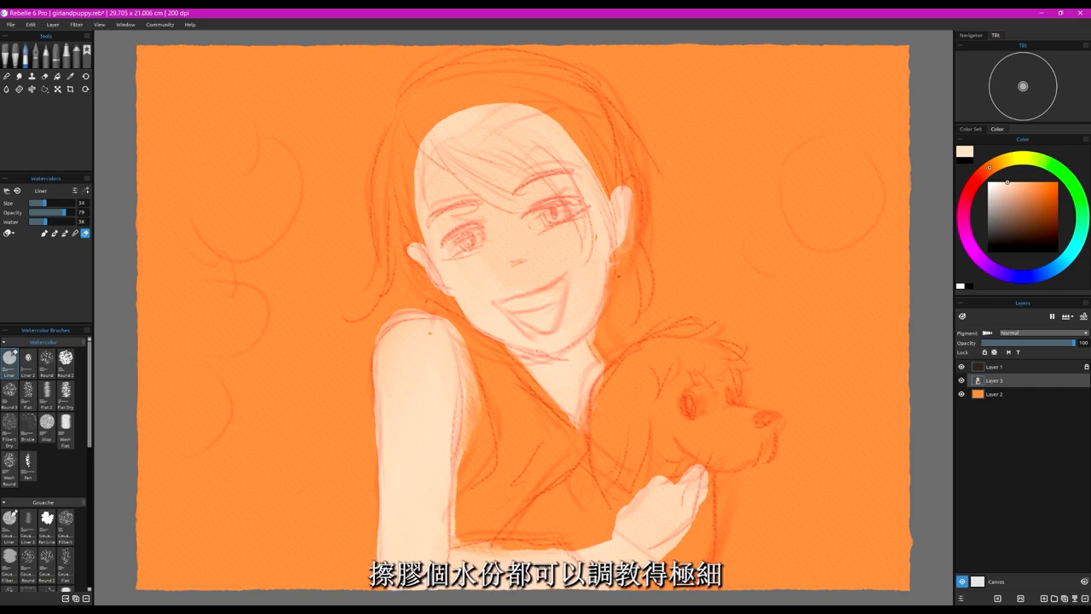
pyautogui.moveTo(604, 372); pyautogui.dragTo(594, 411)
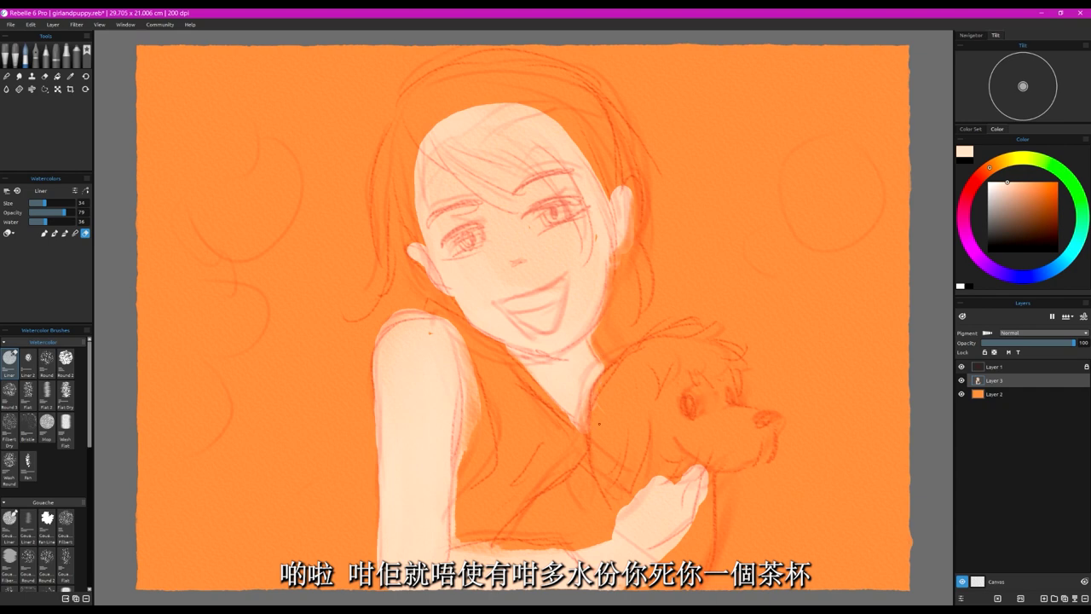
# Step: Refine the skin edges by erasing overspill around the shoulder, inner arm, forearm, hand and ear
pyautogui.moveTo(417, 308); pyautogui.dragTo(378, 335)
pyautogui.moveTo(375, 404); pyautogui.dragTo(375, 454)
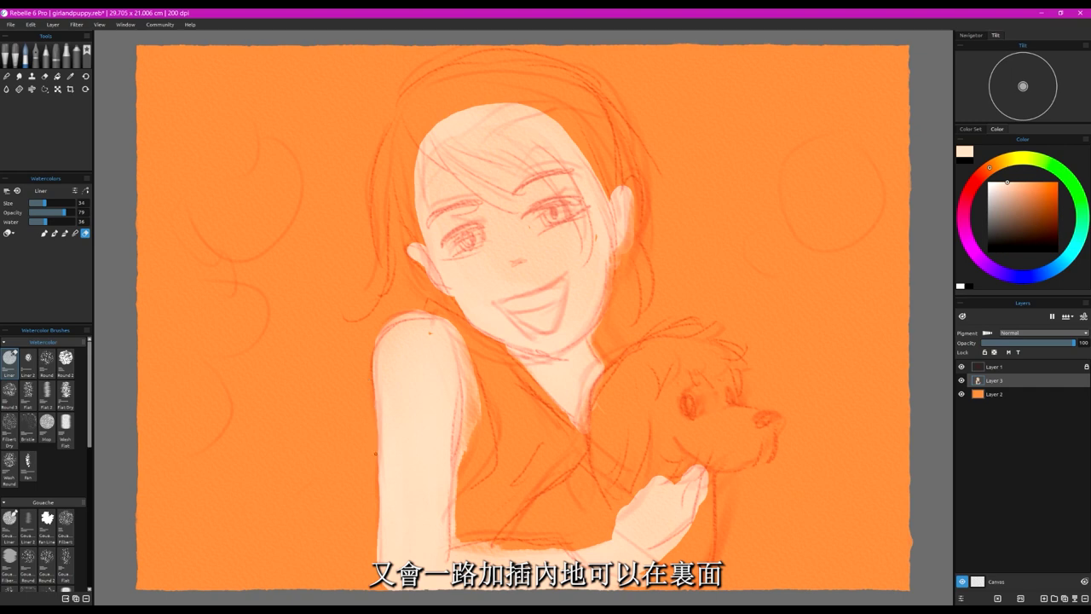
pyautogui.moveTo(387, 320); pyautogui.dragTo(415, 307)
pyautogui.moveTo(461, 476)
pyautogui.mouseDown()
pyautogui.moveTo(451, 533)
pyautogui.moveTo(498, 545)
pyautogui.mouseUp()
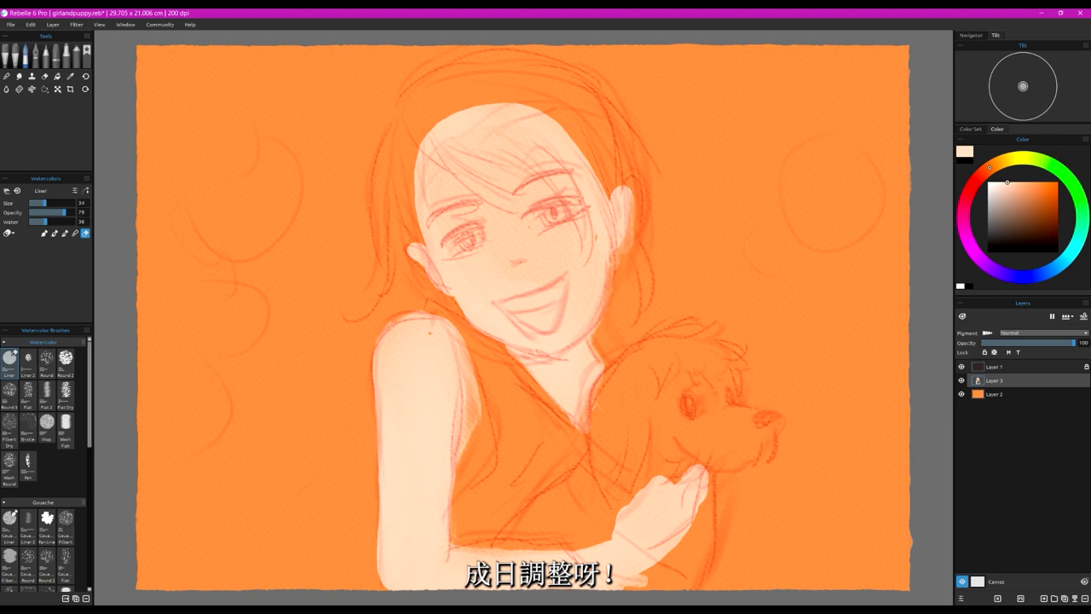
pyautogui.moveTo(465, 544); pyautogui.dragTo(454, 544)
pyautogui.moveTo(639, 488); pyautogui.dragTo(617, 510)
pyautogui.moveTo(635, 585); pyautogui.dragTo(607, 588)
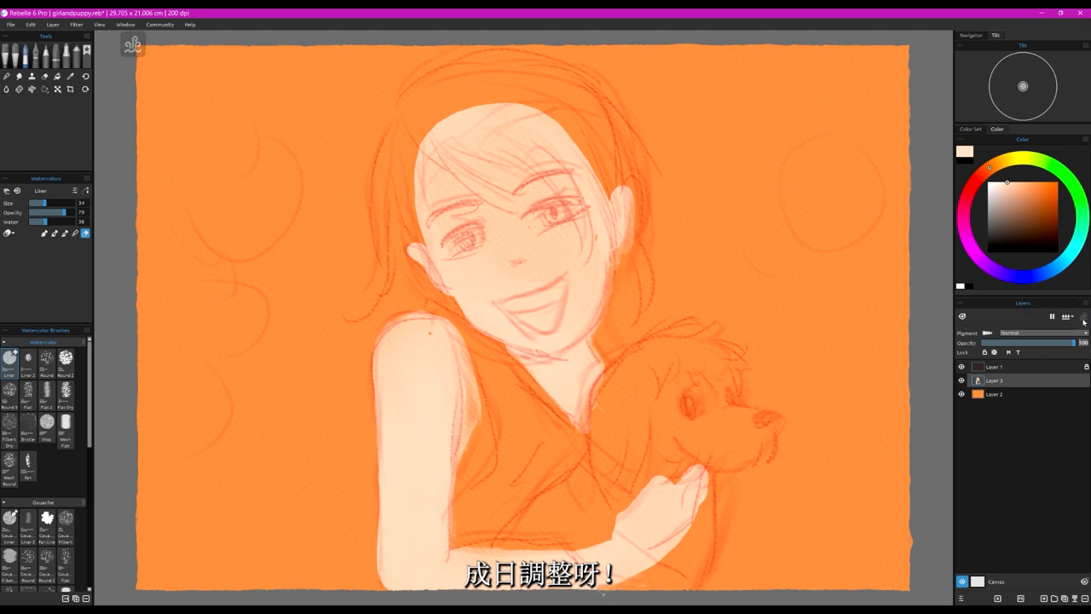
pyautogui.moveTo(708, 474); pyautogui.dragTo(700, 522)
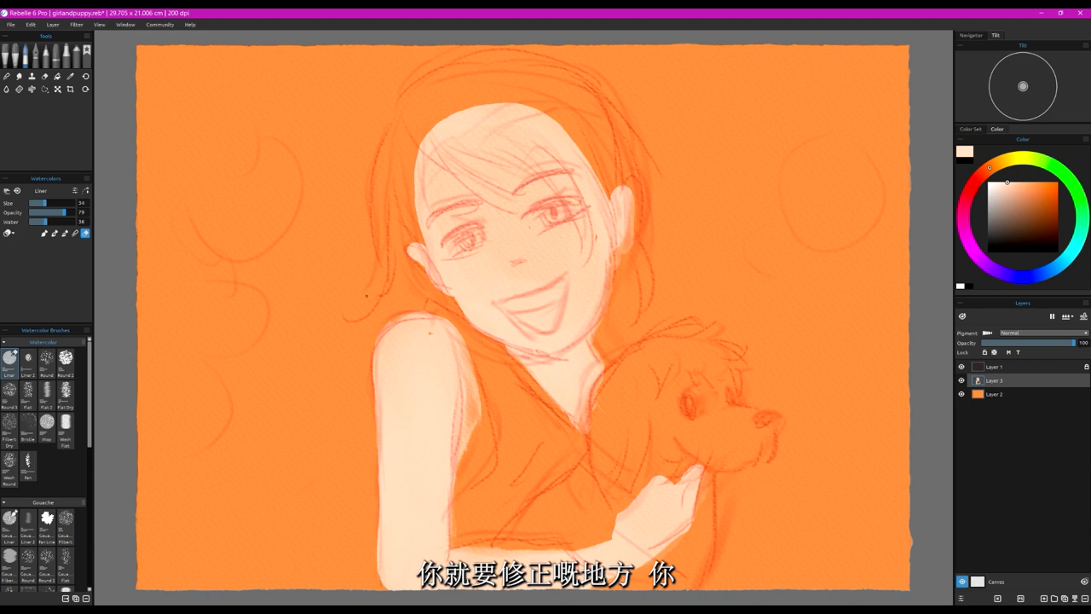
pyautogui.moveTo(635, 221); pyautogui.dragTo(628, 254)
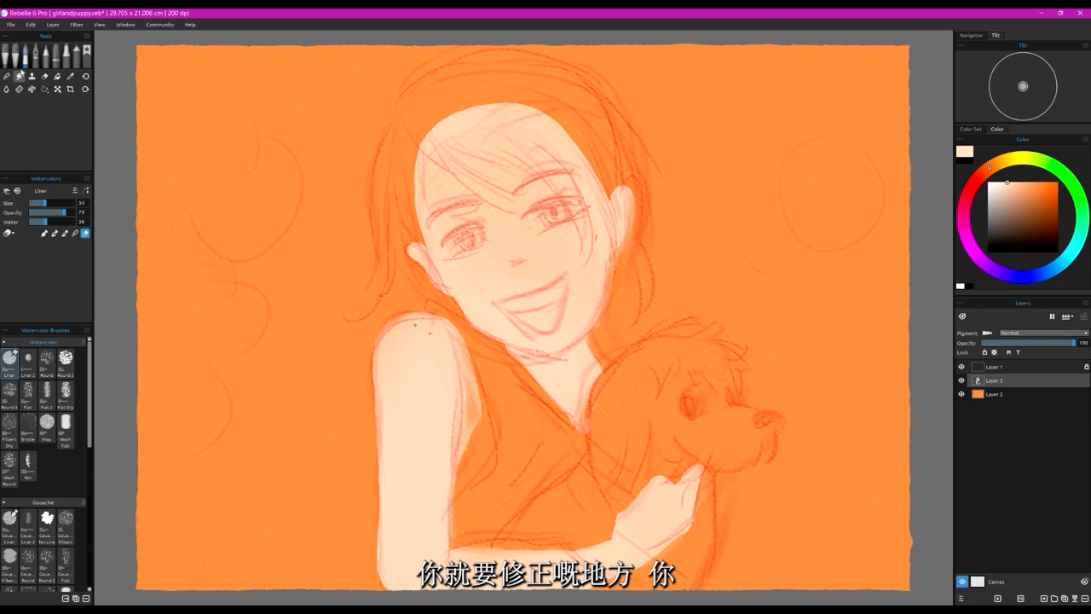
# Step: On a new layer above the skin, paint both eyebrows in dark crimson with the Liner at water 11, size 18, changing to size 24 and opacity 53 midway
pyautogui.click(56, 235)
pyautogui.click(1044, 598)
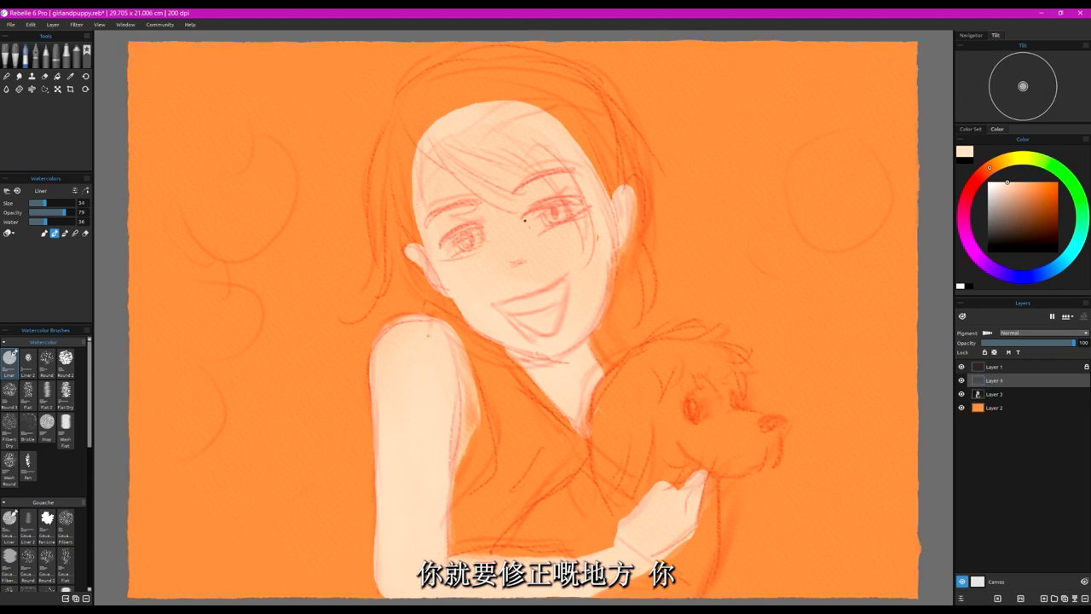
pyautogui.moveTo(44, 204); pyautogui.dragTo(38, 205)
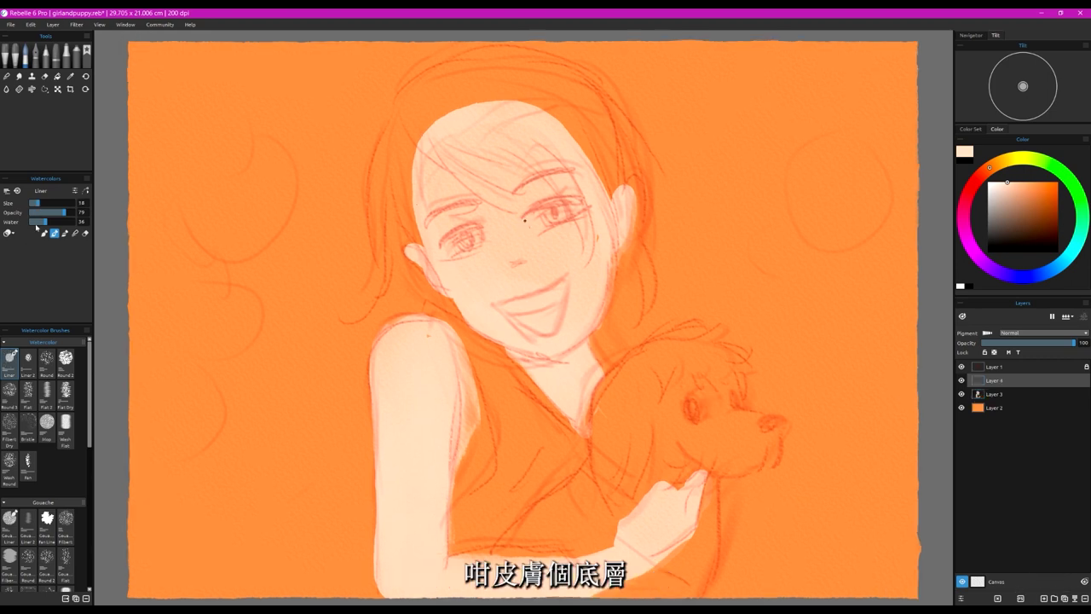
pyautogui.click(36, 223)
pyautogui.click(35, 222)
pyautogui.click(44, 233)
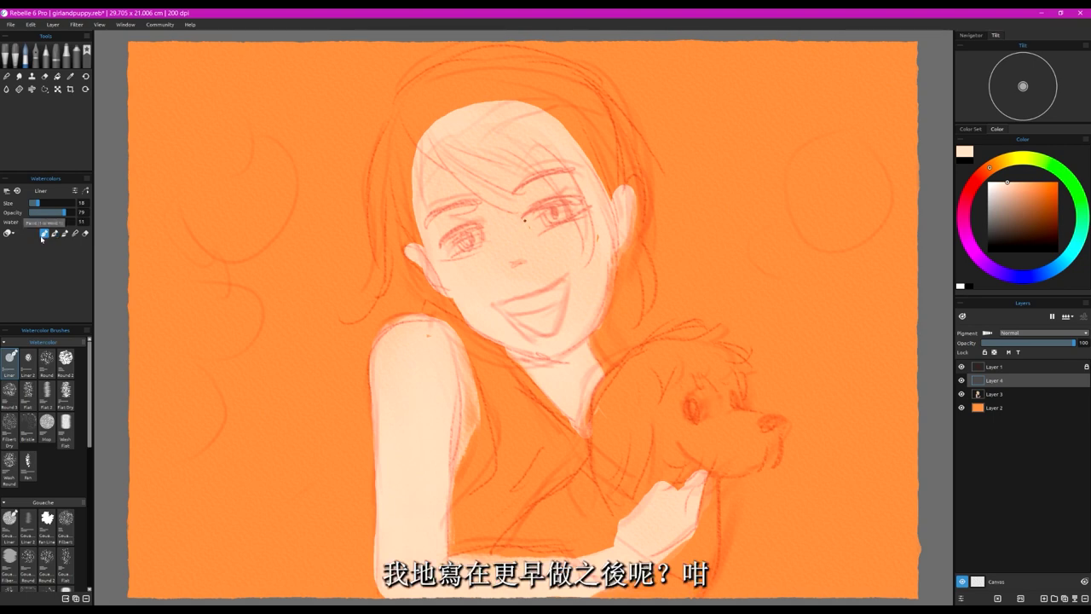
pyautogui.click(1047, 210)
pyautogui.moveTo(989, 178); pyautogui.dragTo(966, 197)
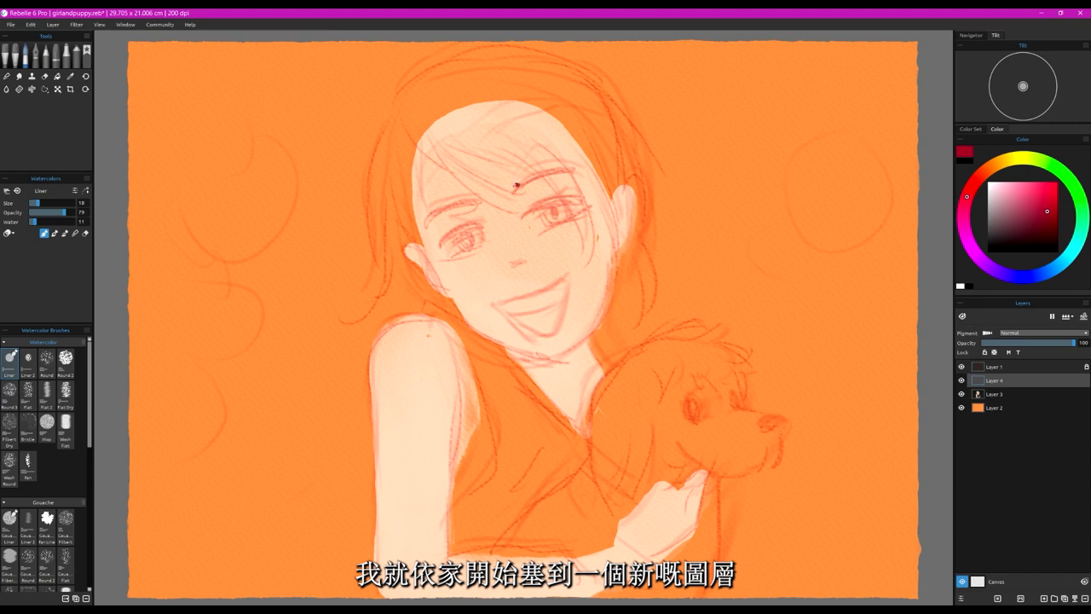
pyautogui.moveTo(516, 185); pyautogui.dragTo(570, 174)
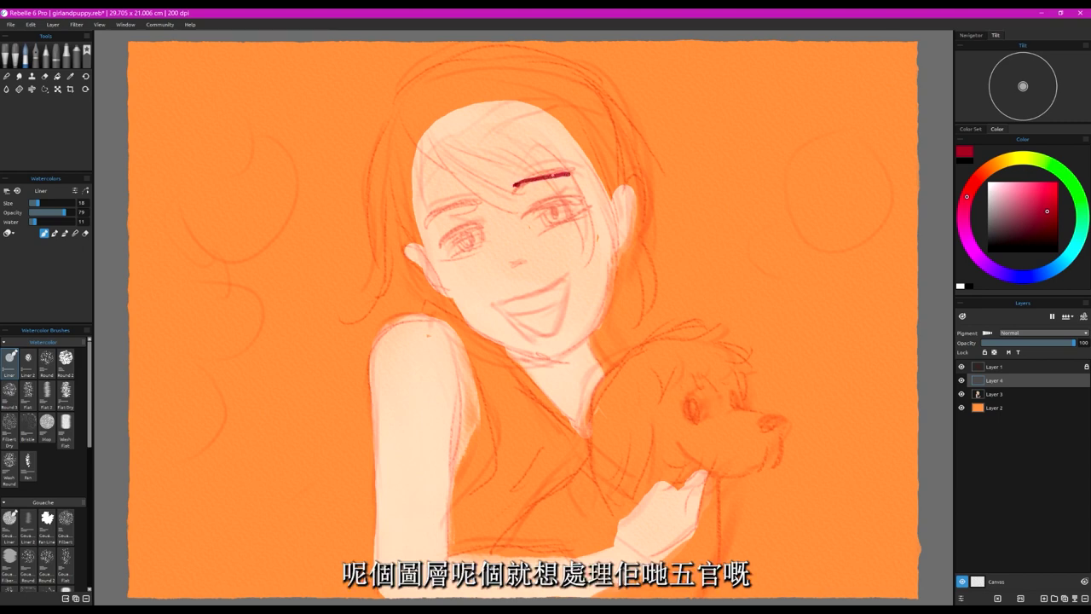
pyautogui.moveTo(37, 205); pyautogui.dragTo(57, 220)
pyautogui.moveTo(474, 198)
pyautogui.mouseDown()
pyautogui.moveTo(434, 219)
pyautogui.moveTo(469, 199)
pyautogui.moveTo(559, 174)
pyautogui.mouseUp()
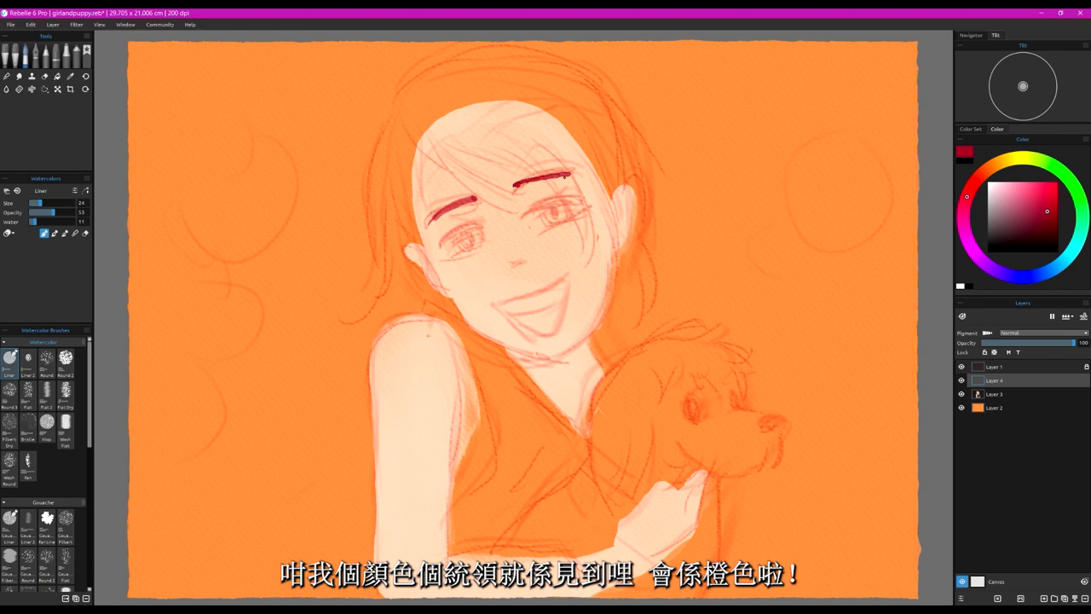
# Step: Paint the upper lash lines and fill both irises in dark crimson, following the sketched eyes
pyautogui.moveTo(440, 215); pyautogui.dragTo(429, 224)
pyautogui.moveTo(525, 211)
pyautogui.mouseDown()
pyautogui.moveTo(577, 201)
pyautogui.moveTo(524, 212)
pyautogui.mouseUp()
pyautogui.moveTo(439, 246)
pyautogui.mouseDown()
pyautogui.moveTo(483, 226)
pyautogui.moveTo(471, 243)
pyautogui.mouseUp()
pyautogui.moveTo(476, 232)
pyautogui.mouseDown()
pyautogui.moveTo(475, 244)
pyautogui.moveTo(454, 242)
pyautogui.moveTo(476, 244)
pyautogui.mouseUp()
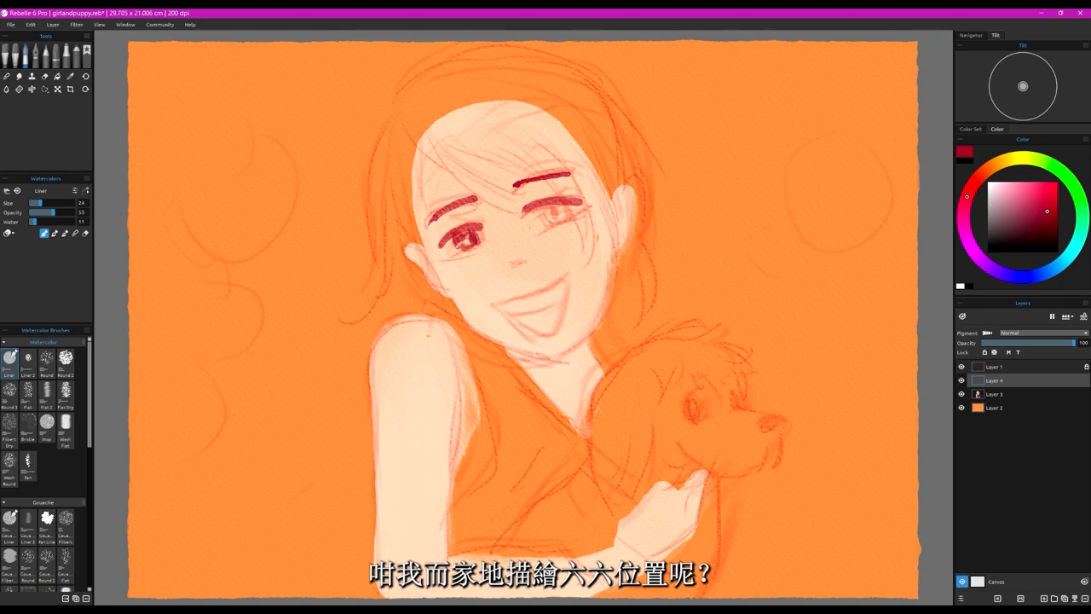
pyautogui.moveTo(543, 208)
pyautogui.mouseDown()
pyautogui.moveTo(561, 218)
pyautogui.moveTo(547, 223)
pyautogui.mouseUp()
pyautogui.moveTo(474, 233); pyautogui.dragTo(462, 251)
pyautogui.moveTo(468, 234); pyautogui.dragTo(461, 246)
pyautogui.moveTo(474, 238); pyautogui.dragTo(455, 252)
pyautogui.moveTo(547, 218); pyautogui.dragTo(550, 221)
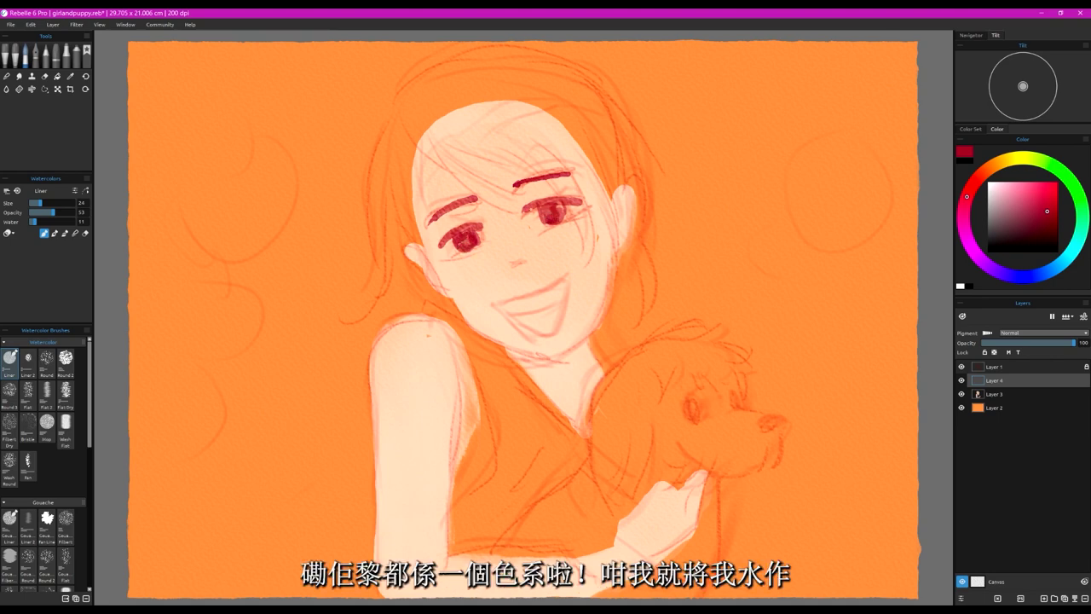
# Step: Outline the corners and lower lids of both eyes and paint the underside of the nose in dark crimson
pyautogui.moveTo(474, 227); pyautogui.dragTo(488, 235)
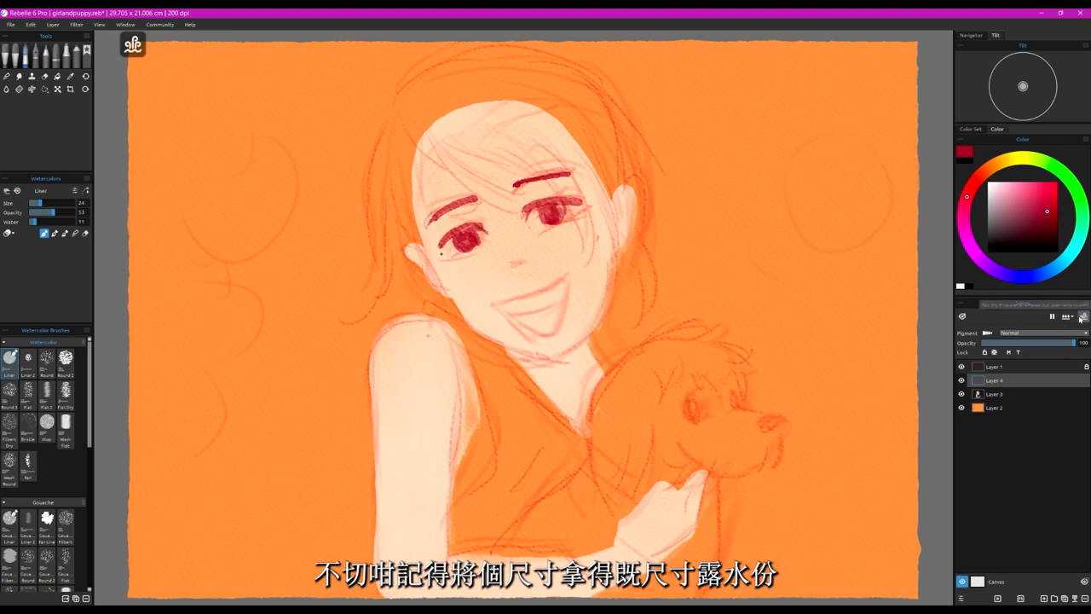
pyautogui.moveTo(524, 183)
pyautogui.mouseDown()
pyautogui.moveTo(567, 175)
pyautogui.moveTo(583, 202)
pyautogui.moveTo(556, 227)
pyautogui.mouseUp()
pyautogui.moveTo(452, 254); pyautogui.dragTo(482, 244)
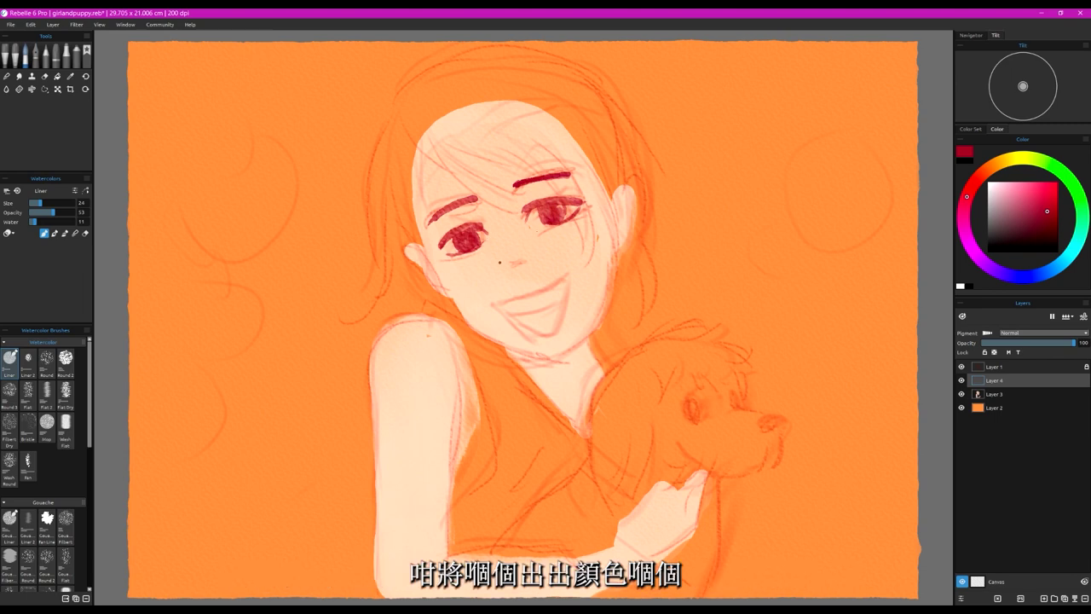
pyautogui.moveTo(508, 261)
pyautogui.mouseDown()
pyautogui.moveTo(526, 265)
pyautogui.moveTo(515, 269)
pyautogui.moveTo(504, 247)
pyautogui.mouseUp()
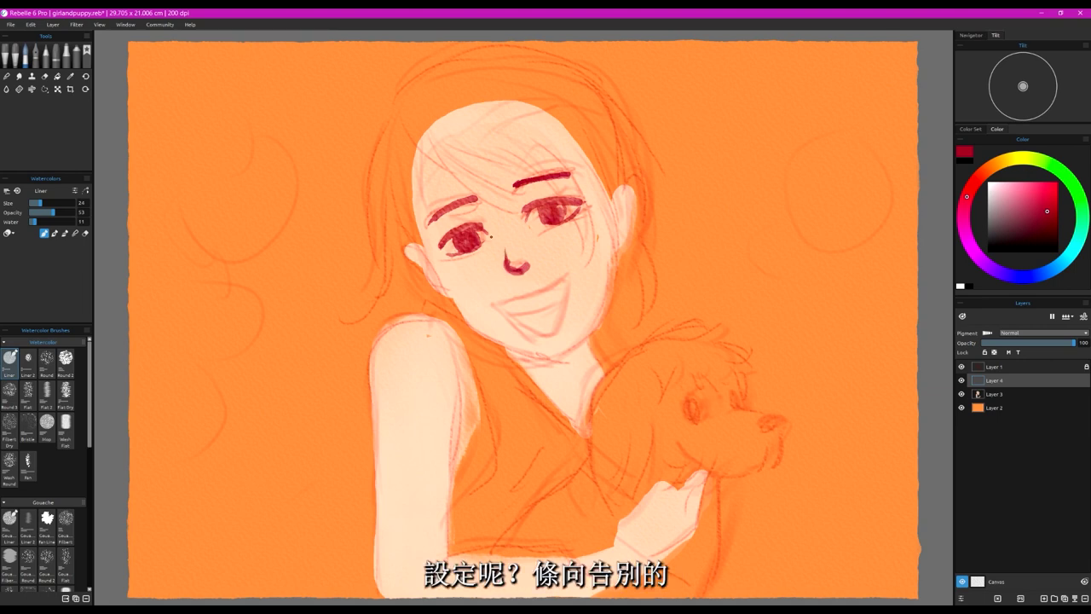
# Step: Add fine lashes at the outer eye corners and thin crease lines above both eyes
pyautogui.moveTo(517, 185); pyautogui.dragTo(511, 190)
pyautogui.moveTo(441, 245); pyautogui.dragTo(444, 256)
pyautogui.moveTo(573, 205); pyautogui.dragTo(586, 202)
pyautogui.moveTo(436, 257); pyautogui.dragTo(450, 240)
pyautogui.moveTo(569, 207)
pyautogui.mouseDown()
pyautogui.moveTo(585, 195)
pyautogui.moveTo(530, 197)
pyautogui.moveTo(552, 192)
pyautogui.mouseUp()
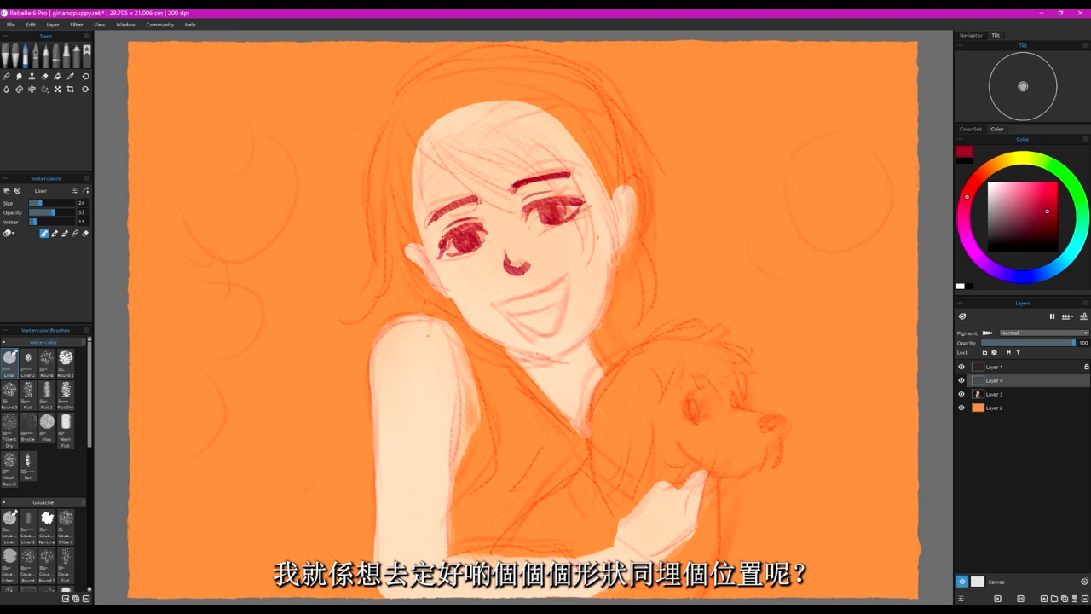
# Step: Paint the smiling mouth in dark crimson, with the upper lip line, the lower lip curve and the mouth corner
pyautogui.moveTo(566, 275); pyautogui.dragTo(496, 298)
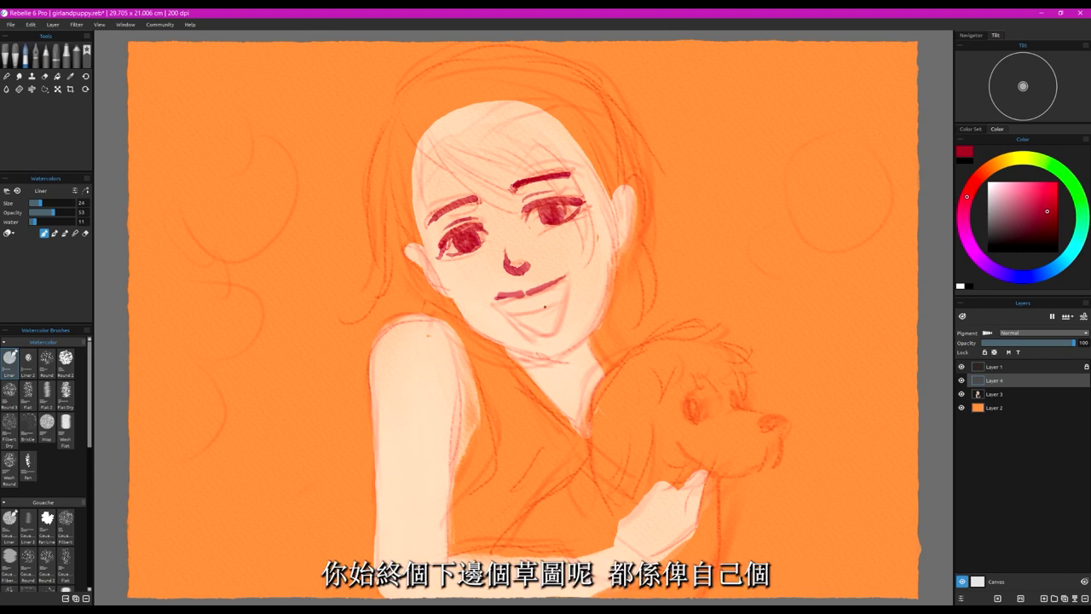
pyautogui.moveTo(563, 280)
pyautogui.mouseDown()
pyautogui.moveTo(535, 319)
pyautogui.moveTo(505, 315)
pyautogui.moveTo(534, 321)
pyautogui.moveTo(548, 318)
pyautogui.moveTo(500, 305)
pyautogui.moveTo(536, 319)
pyautogui.moveTo(557, 309)
pyautogui.moveTo(535, 320)
pyautogui.moveTo(508, 296)
pyautogui.moveTo(536, 297)
pyautogui.mouseUp()
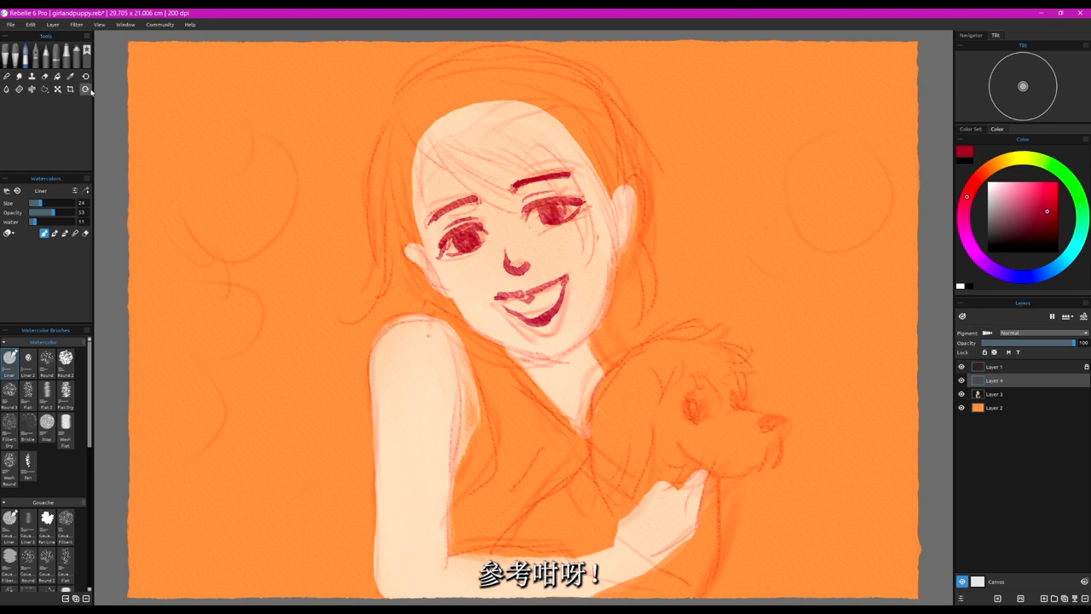
pyautogui.hotkey('ctrl', 'z')
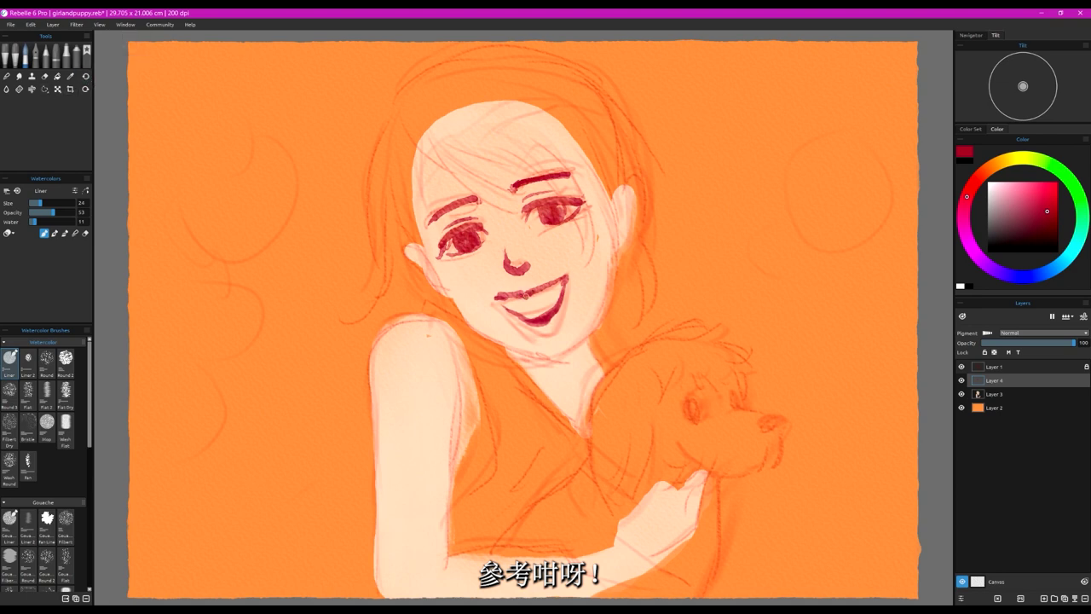
pyautogui.moveTo(495, 299); pyautogui.dragTo(512, 297)
# Step: Erase excess paint at the mouth corner and around the nose, and blend more crimson into the lower lip
pyautogui.click(84, 233)
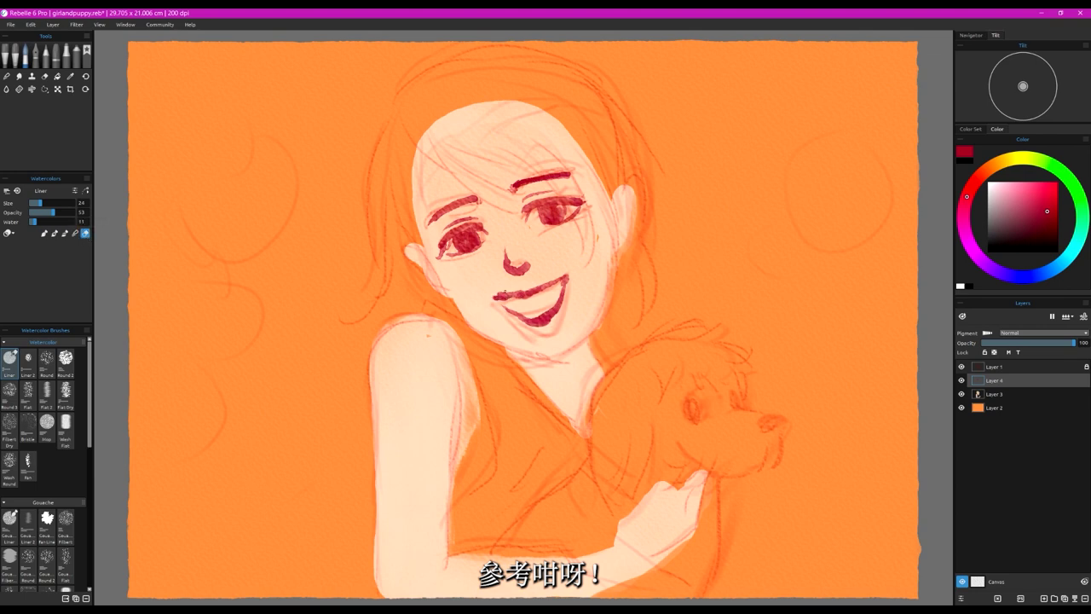
pyautogui.moveTo(495, 291); pyautogui.dragTo(501, 293)
pyautogui.moveTo(504, 249)
pyautogui.mouseDown()
pyautogui.moveTo(523, 261)
pyautogui.moveTo(509, 255)
pyautogui.moveTo(505, 271)
pyautogui.mouseUp()
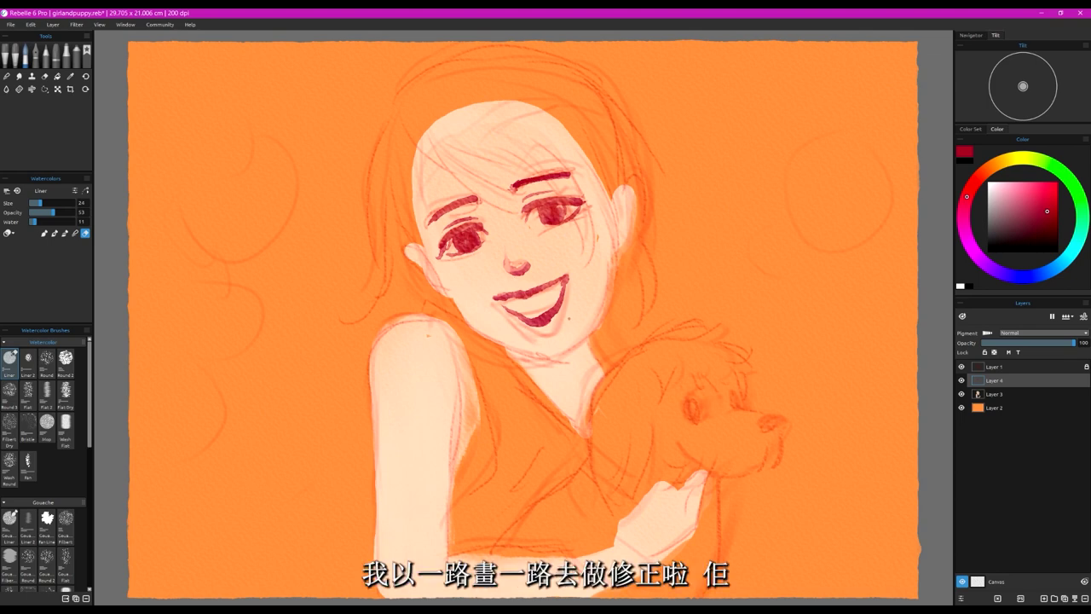
pyautogui.click(54, 233)
pyautogui.moveTo(545, 319)
pyautogui.mouseDown()
pyautogui.moveTo(555, 313)
pyautogui.moveTo(527, 318)
pyautogui.mouseUp()
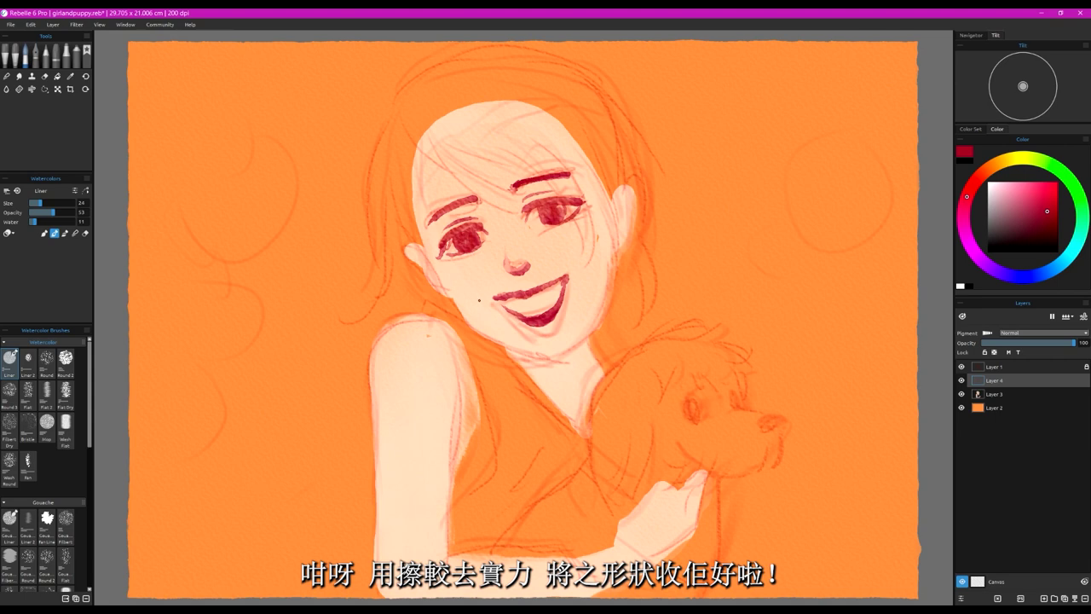
# Step: Add a new layer directly above the skin layer and fill the inside of the open mouth with dark grey
pyautogui.click(995, 394)
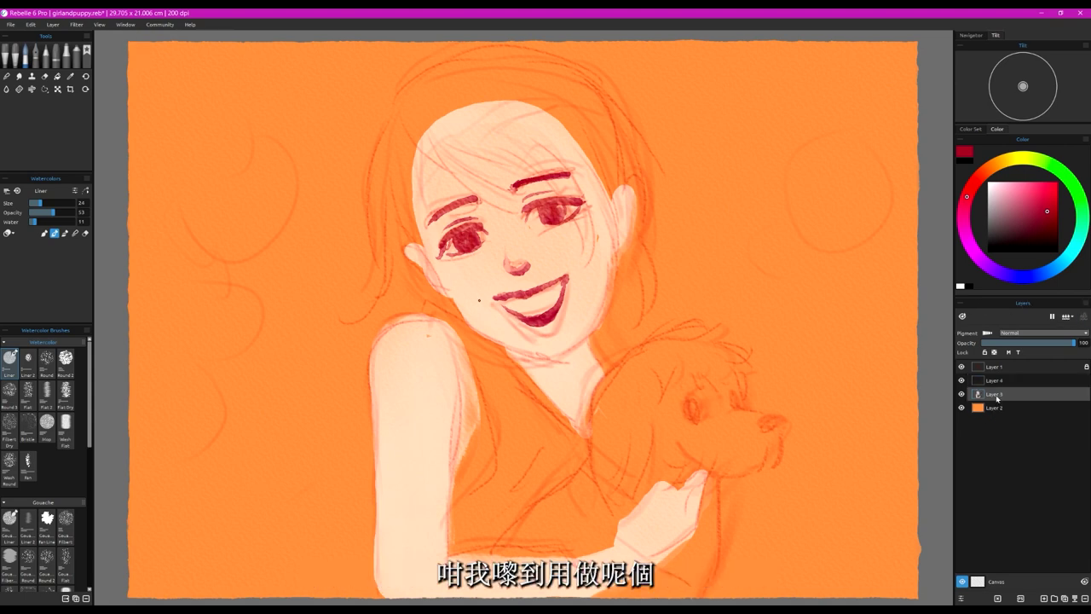
pyautogui.click(1045, 599)
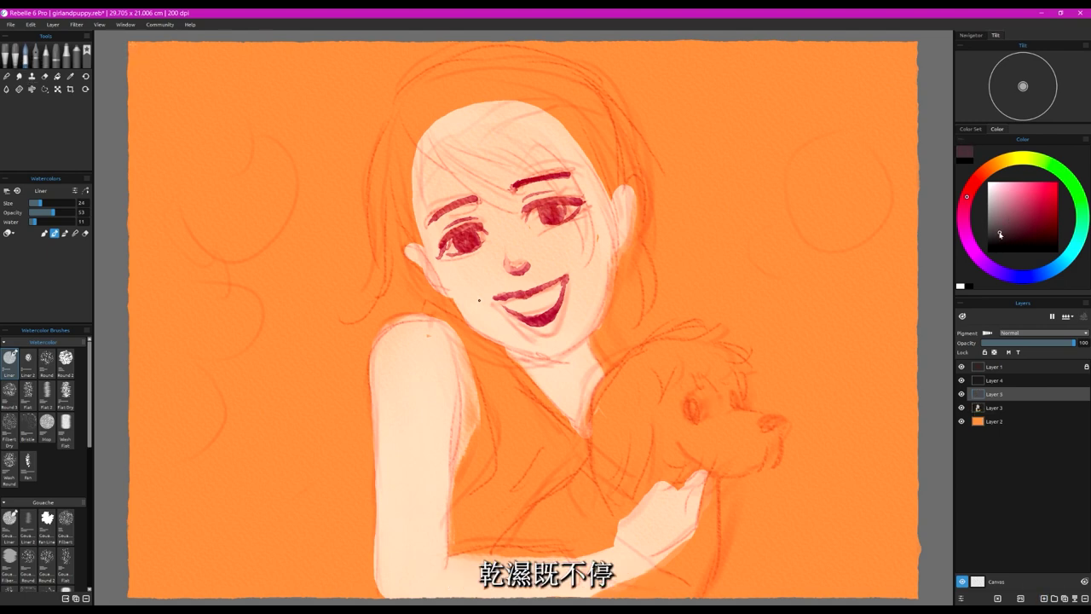
pyautogui.click(1004, 240)
pyautogui.moveTo(561, 285)
pyautogui.mouseDown()
pyautogui.moveTo(548, 310)
pyautogui.moveTo(541, 298)
pyautogui.moveTo(503, 298)
pyautogui.moveTo(526, 311)
pyautogui.moveTo(554, 294)
pyautogui.moveTo(527, 316)
pyautogui.moveTo(540, 299)
pyautogui.moveTo(508, 311)
pyautogui.moveTo(552, 290)
pyautogui.moveTo(506, 311)
pyautogui.moveTo(552, 291)
pyautogui.moveTo(522, 303)
pyautogui.moveTo(553, 291)
pyautogui.moveTo(541, 296)
pyautogui.mouseUp()
# Step: Dry the mouth layer and paint white teeth and a pink tongue inside the mouth
pyautogui.click(990, 185)
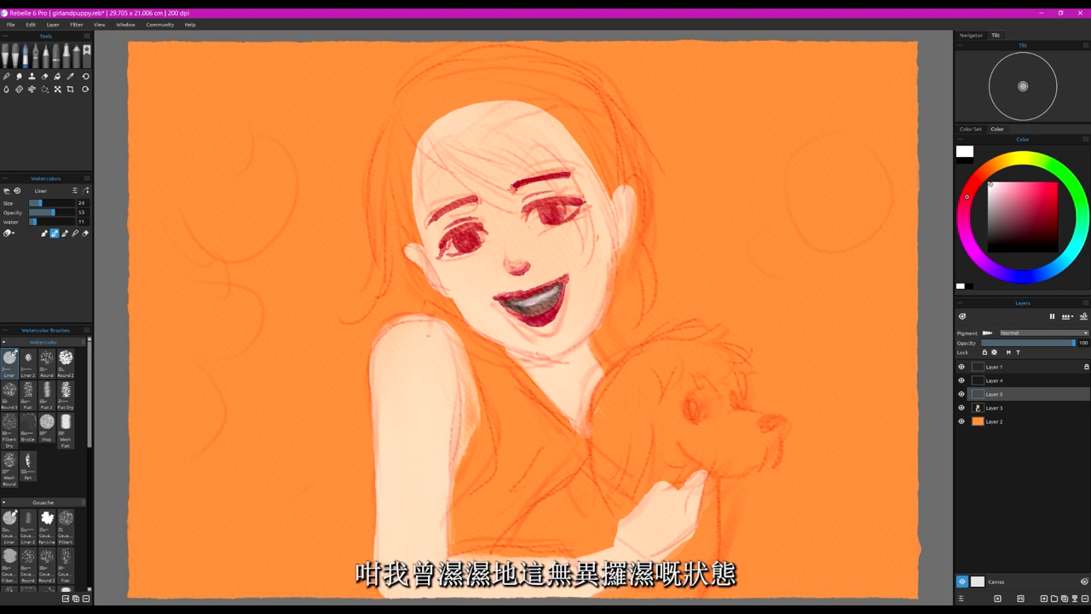
pyautogui.click(1084, 316)
pyautogui.moveTo(550, 291)
pyautogui.mouseDown()
pyautogui.moveTo(520, 300)
pyautogui.moveTo(551, 291)
pyautogui.mouseUp()
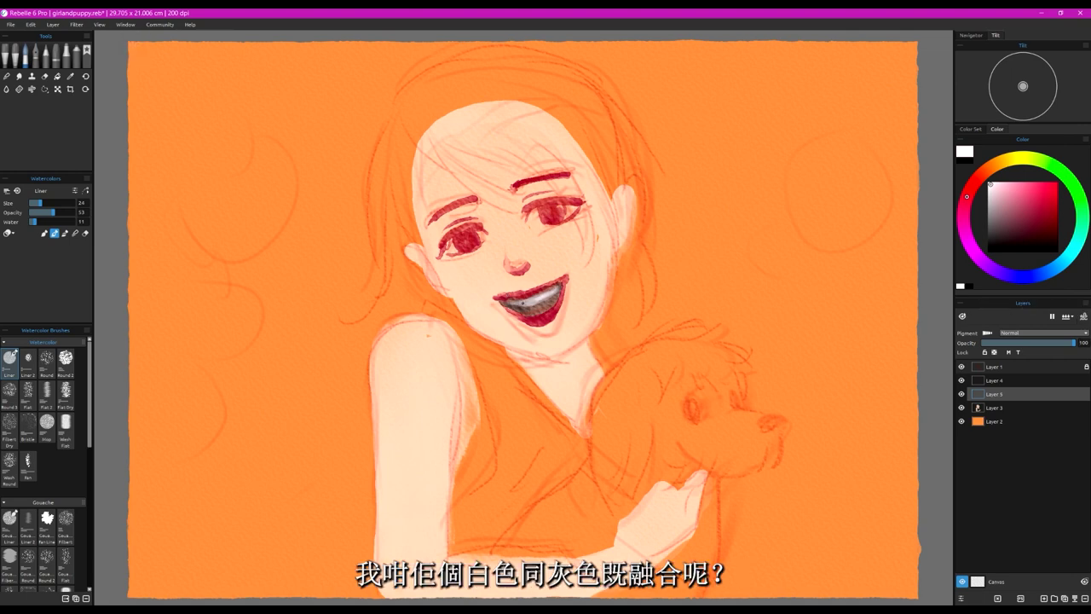
pyautogui.click(1022, 192)
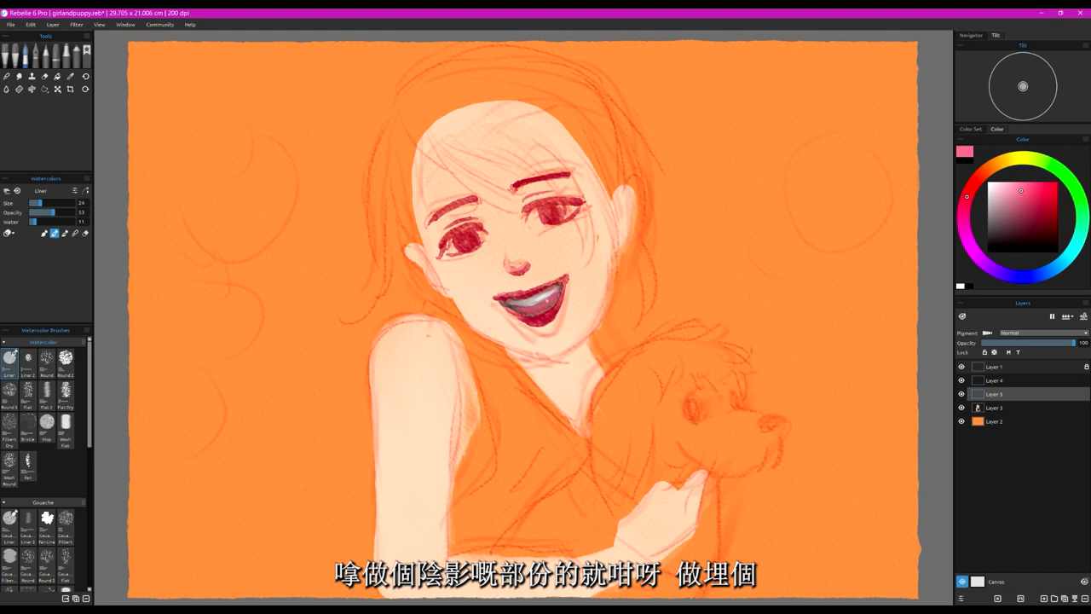
# Step: Paint the whites of both eyes in white with the Liner at size 30 and opacity 74
pyautogui.click(991, 186)
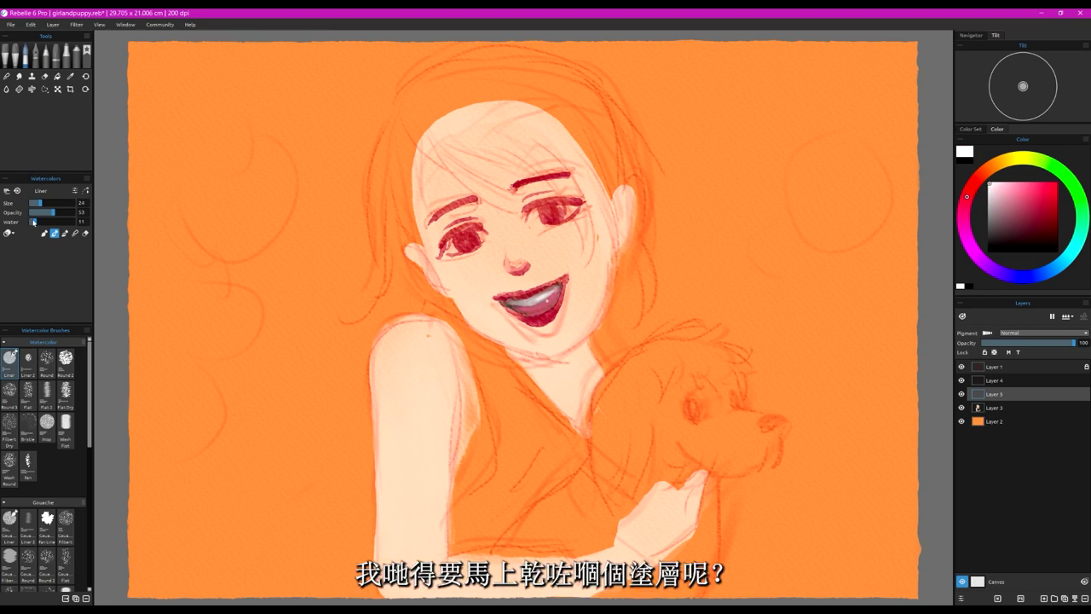
pyautogui.click(55, 214)
pyautogui.moveTo(56, 214); pyautogui.dragTo(61, 213)
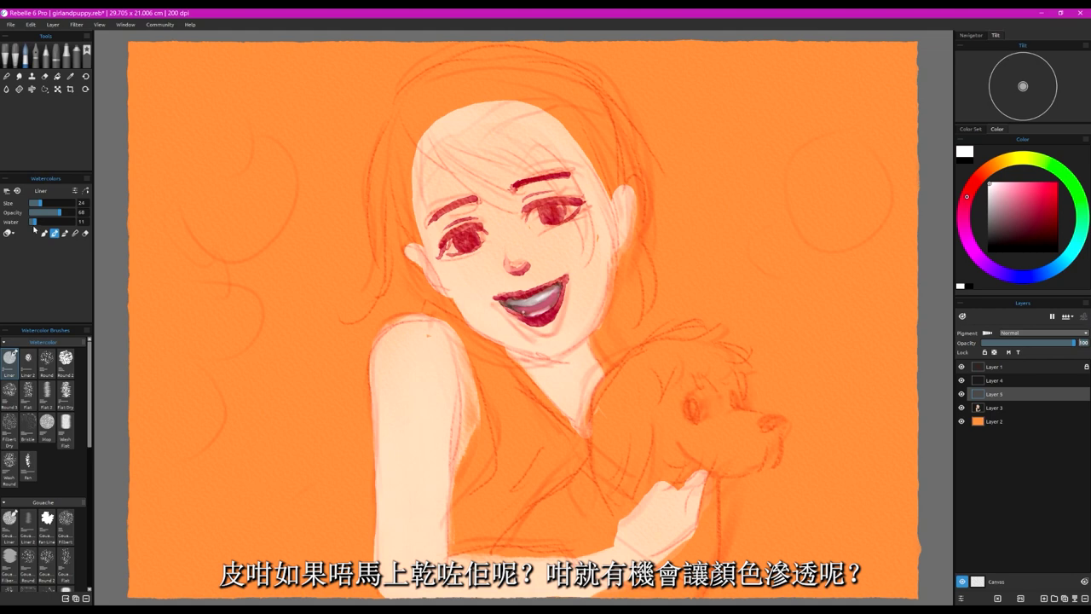
pyautogui.moveTo(39, 204); pyautogui.dragTo(64, 214)
pyautogui.moveTo(454, 244); pyautogui.dragTo(455, 251)
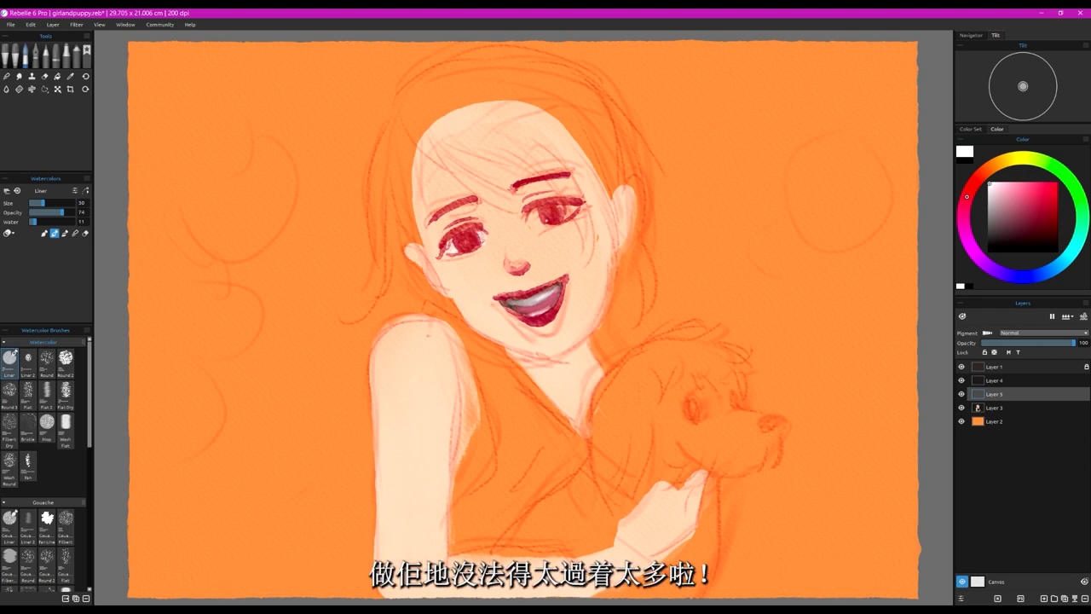
pyautogui.moveTo(536, 213); pyautogui.dragTo(569, 211)
pyautogui.moveTo(539, 222); pyautogui.dragTo(529, 218)
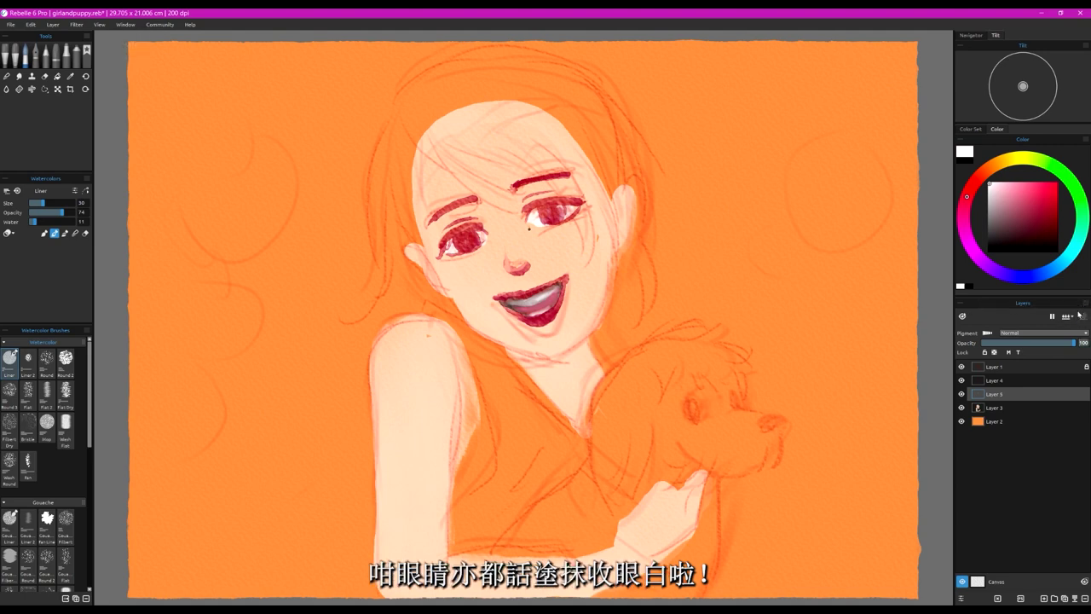
# Step: Toggle the sketch layer's visibility to compare the painted face with and without the pencil lines
pyautogui.click(961, 368)
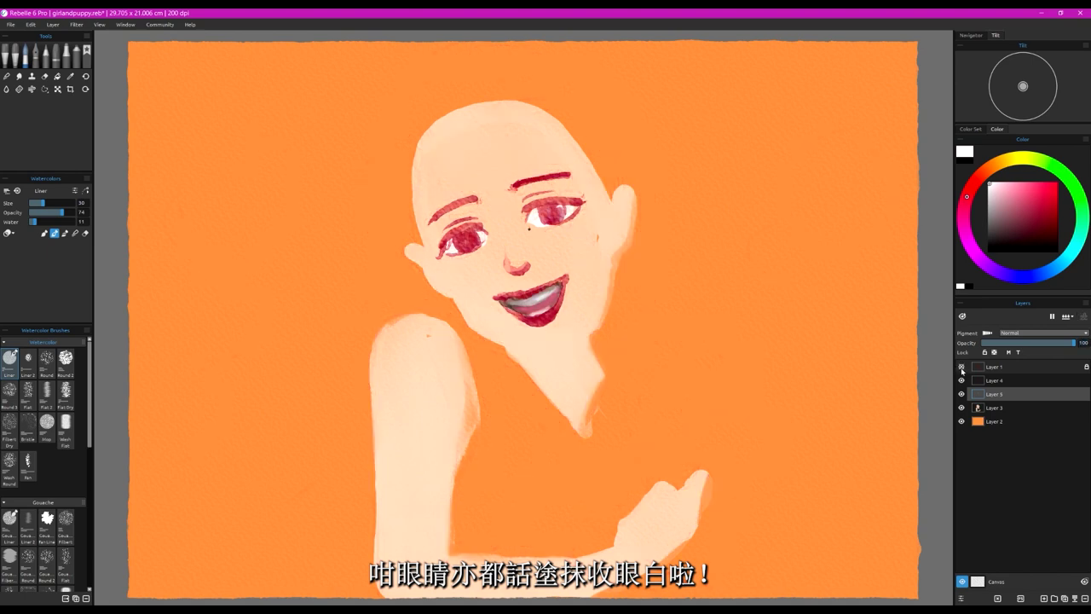
pyautogui.click(961, 370)
pyautogui.click(961, 369)
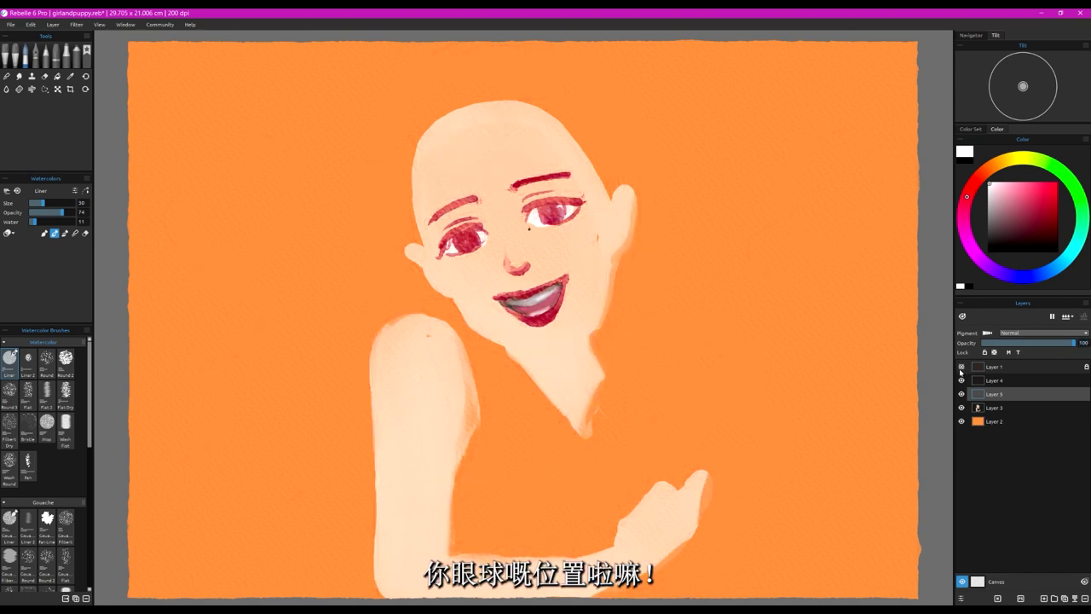
pyautogui.click(961, 369)
pyautogui.click(960, 367)
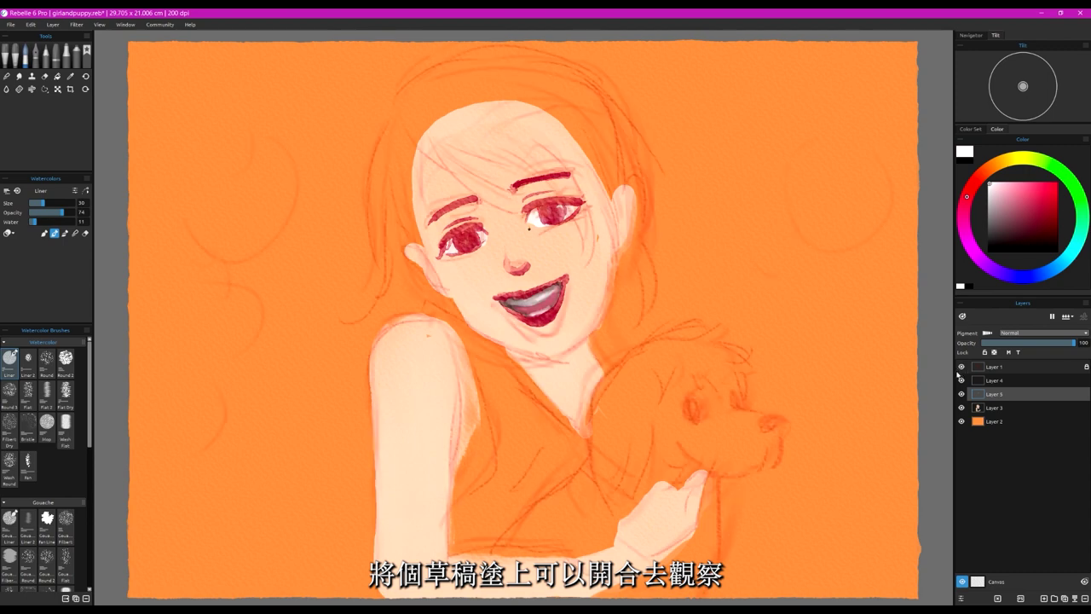
# Step: On a new layer above the facial features, paint dark brown hair strands down the left side of the face
pyautogui.click(989, 381)
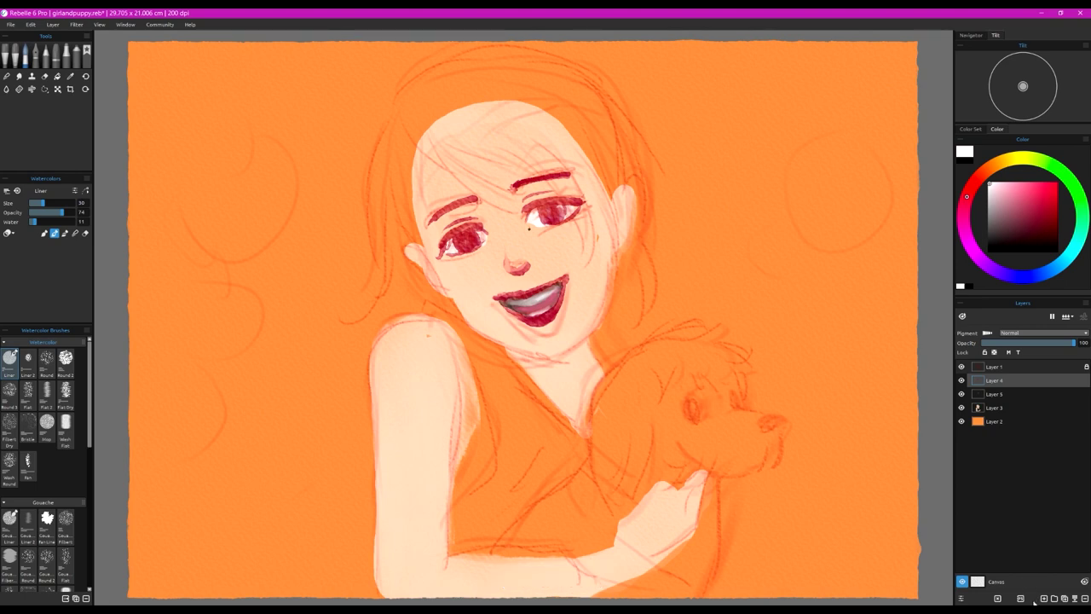
pyautogui.click(961, 380)
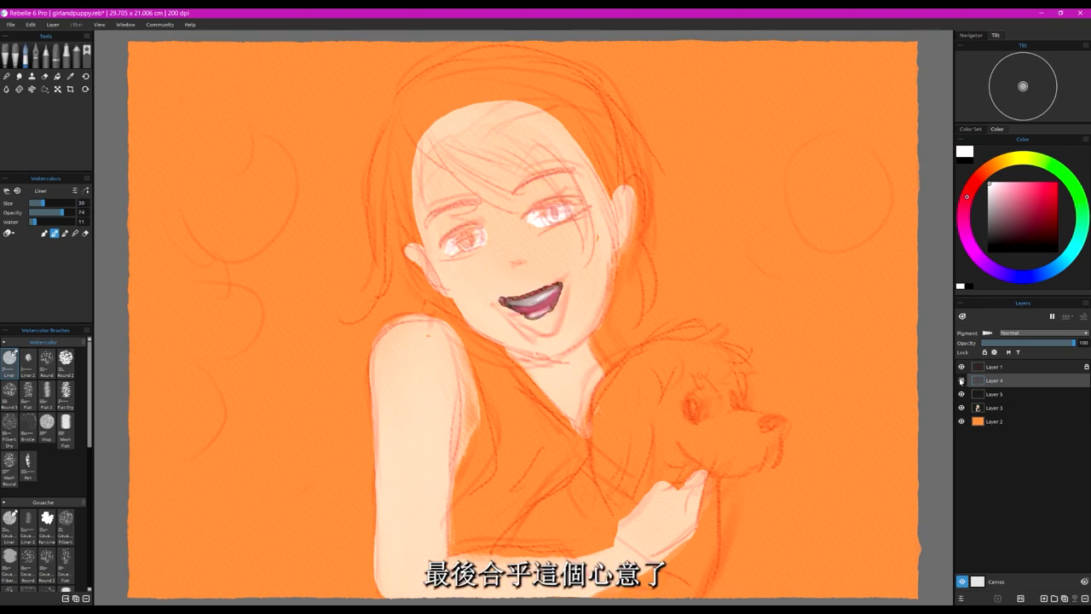
pyautogui.click(960, 380)
pyautogui.click(1043, 599)
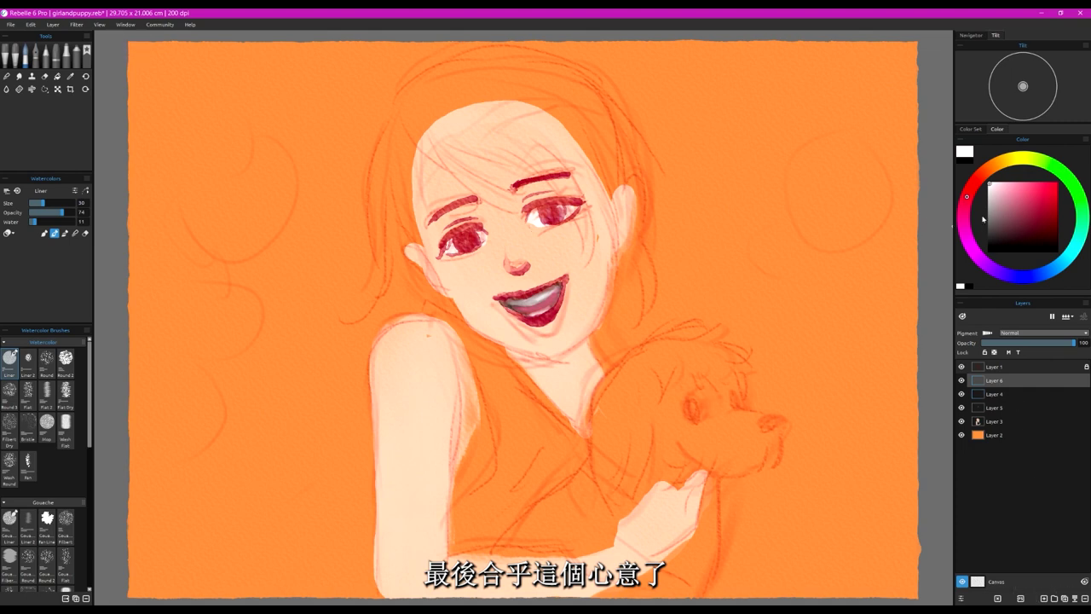
pyautogui.click(1000, 162)
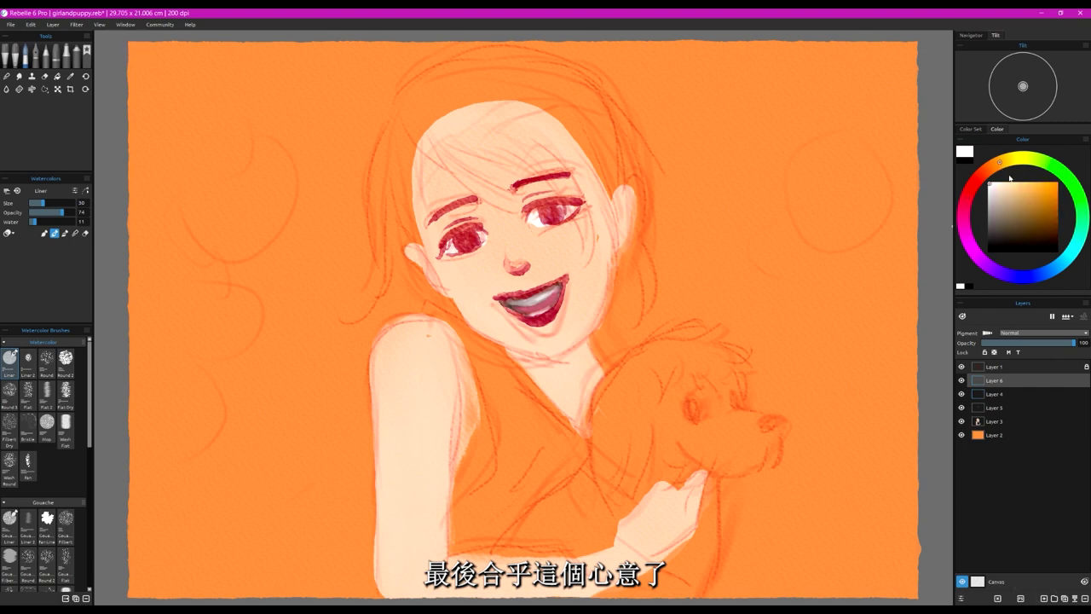
pyautogui.click(1052, 227)
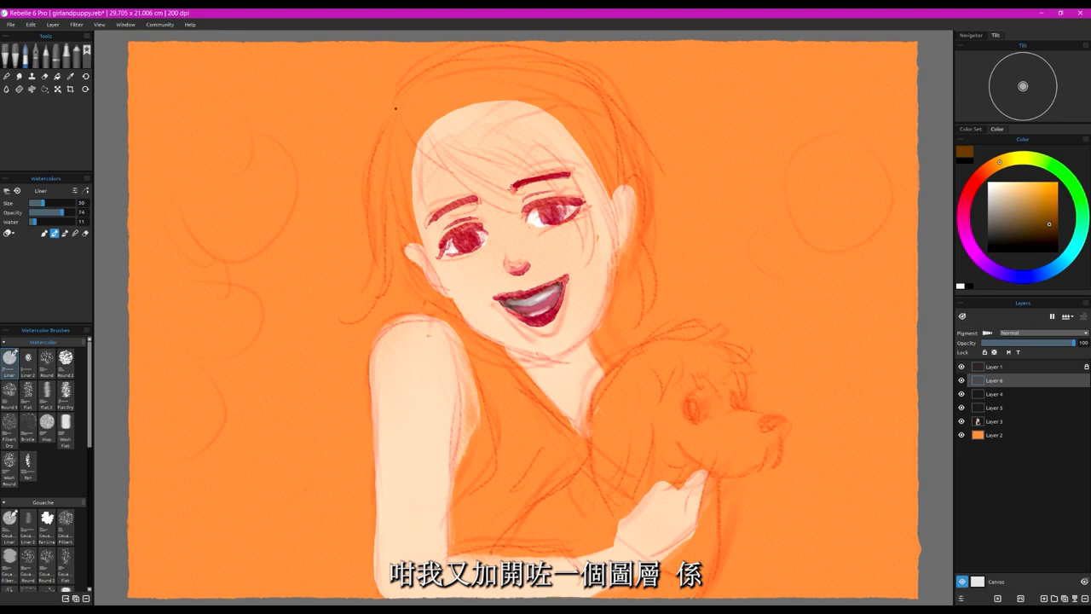
pyautogui.moveTo(395, 108)
pyautogui.mouseDown()
pyautogui.moveTo(373, 138)
pyautogui.moveTo(381, 266)
pyautogui.mouseUp()
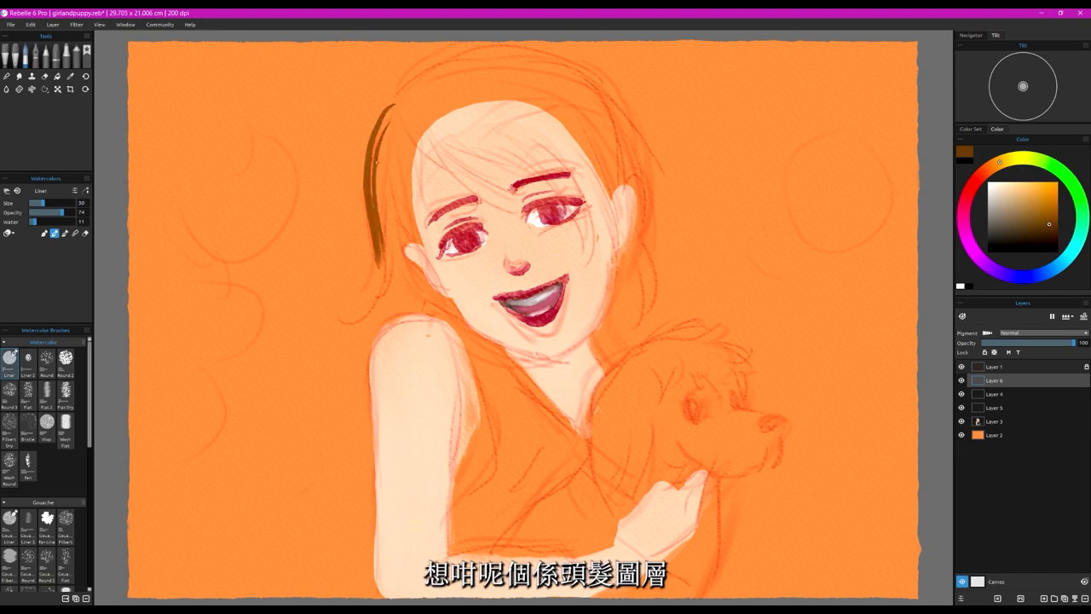
pyautogui.moveTo(376, 164); pyautogui.dragTo(359, 300)
pyautogui.moveTo(394, 136)
pyautogui.mouseDown()
pyautogui.moveTo(384, 240)
pyautogui.moveTo(421, 257)
pyautogui.mouseUp()
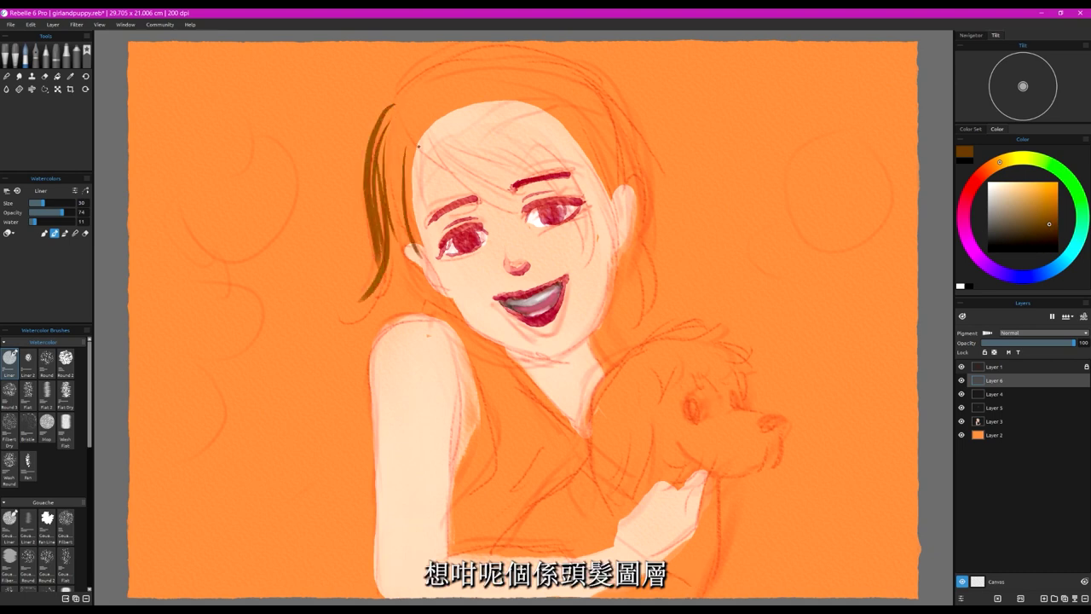
pyautogui.moveTo(418, 147)
pyautogui.mouseDown()
pyautogui.moveTo(427, 273)
pyautogui.moveTo(421, 263)
pyautogui.mouseUp()
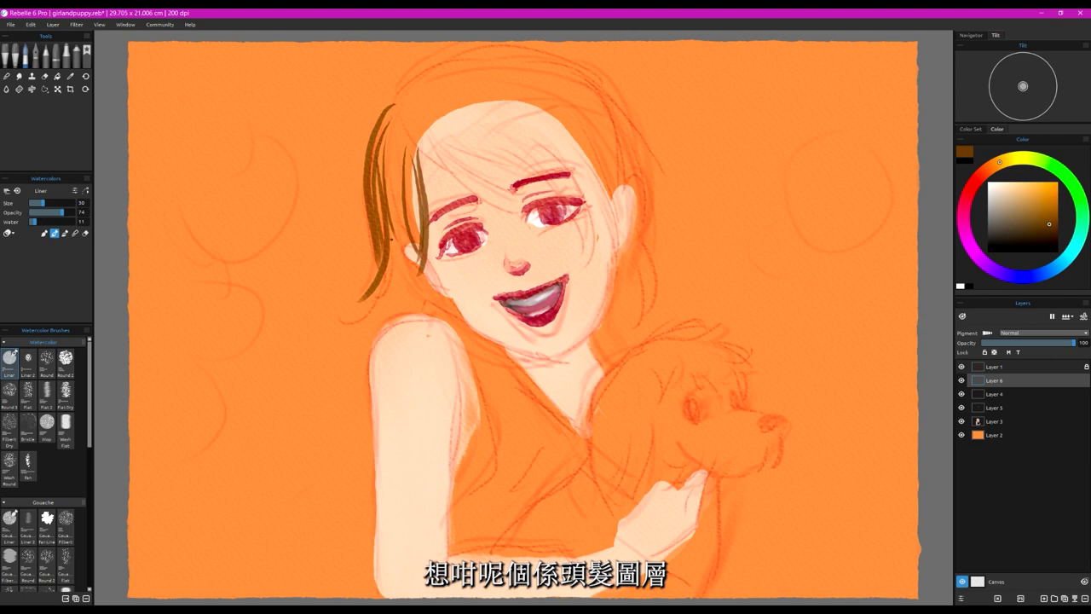
# Step: Paint dark brown hair strands from the left side of the face down past the cheek and over the shoulder
pyautogui.moveTo(386, 181)
pyautogui.mouseDown()
pyautogui.moveTo(389, 230)
pyautogui.moveTo(435, 323)
pyautogui.mouseUp()
pyautogui.moveTo(386, 242)
pyautogui.mouseDown()
pyautogui.moveTo(392, 290)
pyautogui.moveTo(416, 315)
pyautogui.mouseUp()
pyautogui.moveTo(392, 261); pyautogui.dragTo(442, 326)
pyautogui.moveTo(401, 296); pyautogui.dragTo(520, 385)
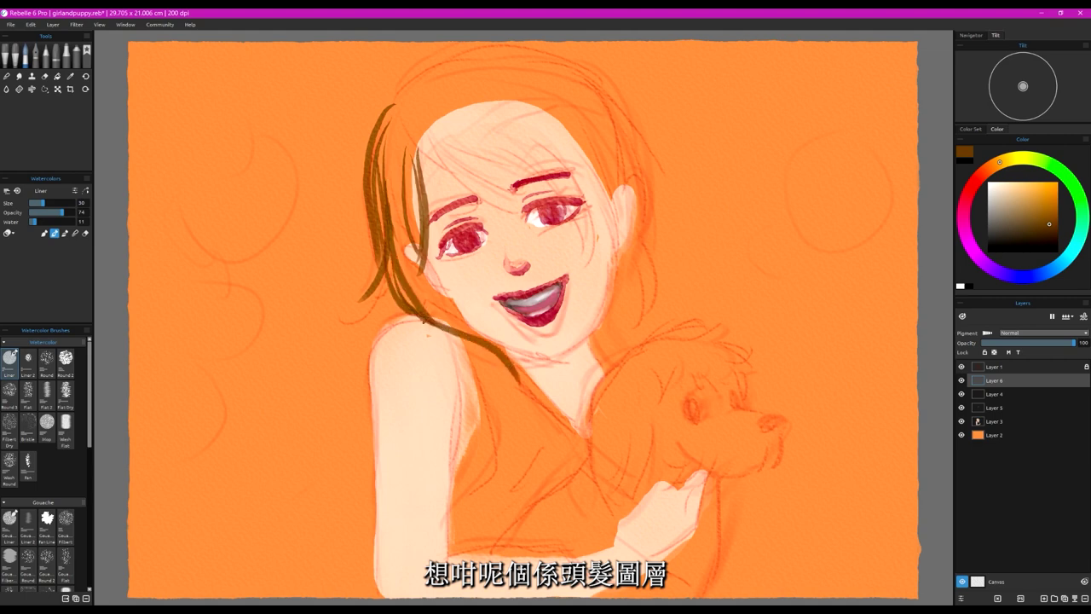
pyautogui.moveTo(433, 322); pyautogui.dragTo(482, 392)
pyautogui.moveTo(432, 325); pyautogui.dragTo(469, 390)
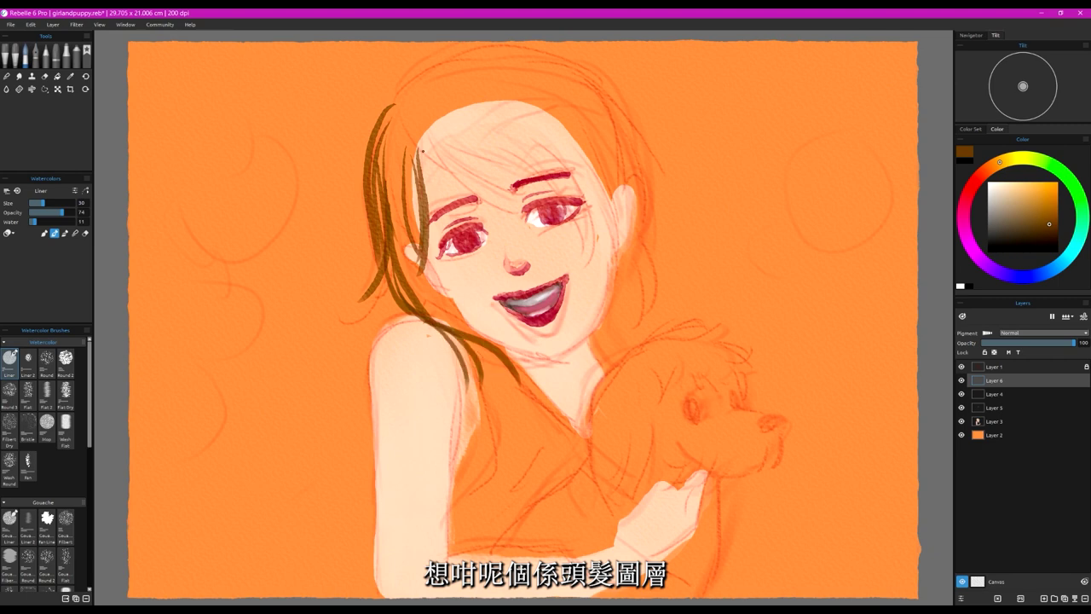
# Step: Paint a long fringe strand sweeping across the forehead and short strands beside the left temple
pyautogui.moveTo(417, 138)
pyautogui.mouseDown()
pyautogui.moveTo(433, 225)
pyautogui.moveTo(436, 175)
pyautogui.moveTo(529, 227)
pyautogui.moveTo(522, 220)
pyautogui.mouseUp()
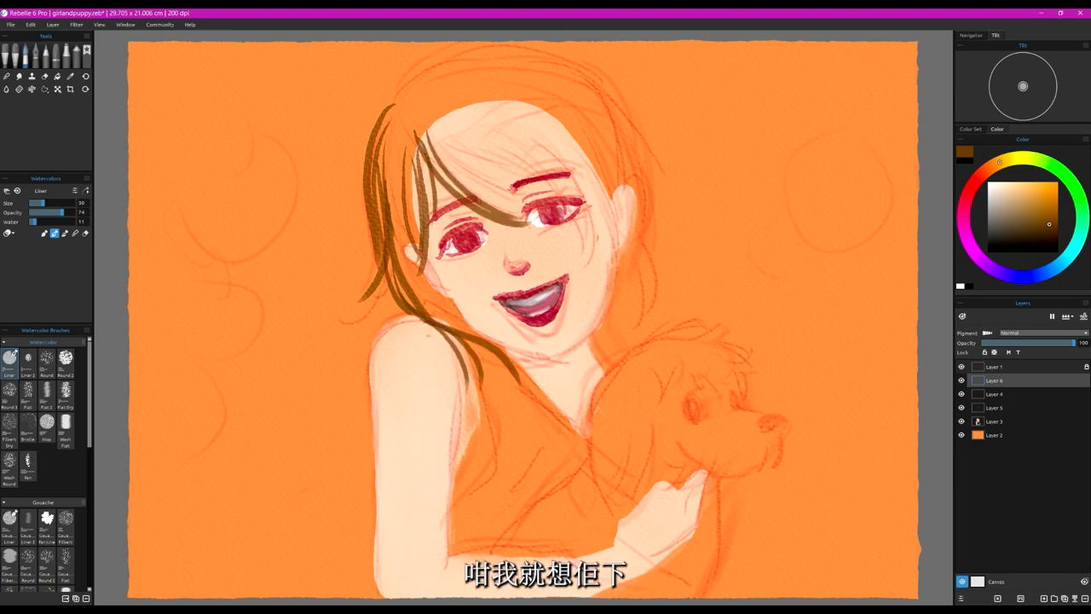
pyautogui.moveTo(410, 142); pyautogui.dragTo(416, 248)
pyautogui.moveTo(402, 190); pyautogui.dragTo(402, 257)
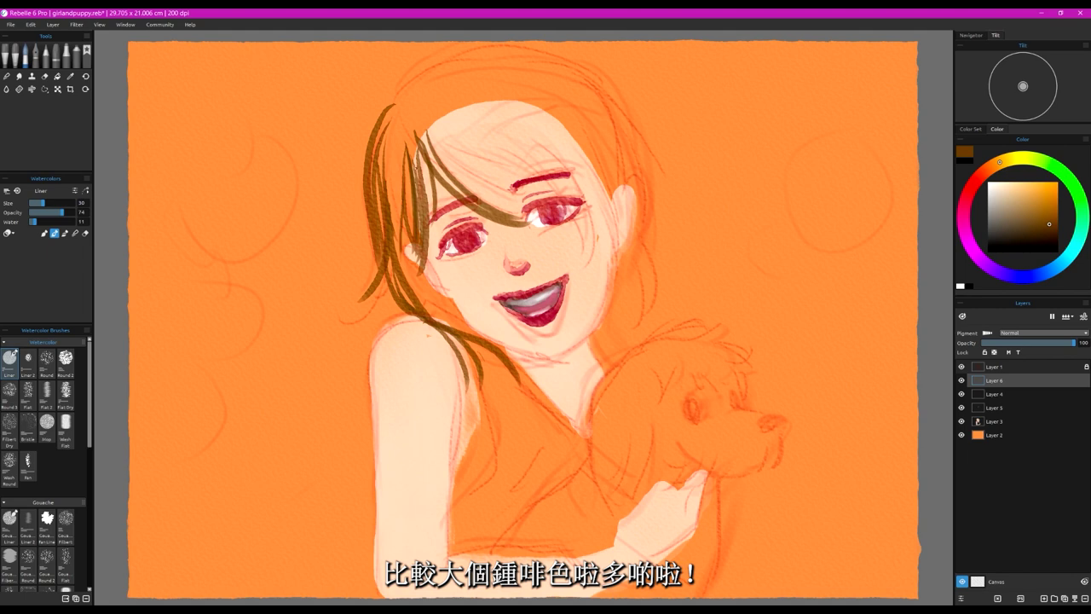
# Step: Outline the top of the head in dark brown and paint strands down the right side of the face to the neck
pyautogui.moveTo(397, 104)
pyautogui.mouseDown()
pyautogui.moveTo(607, 95)
pyautogui.moveTo(619, 114)
pyautogui.moveTo(474, 53)
pyautogui.moveTo(529, 51)
pyautogui.moveTo(477, 51)
pyautogui.moveTo(542, 57)
pyautogui.moveTo(639, 182)
pyautogui.mouseUp()
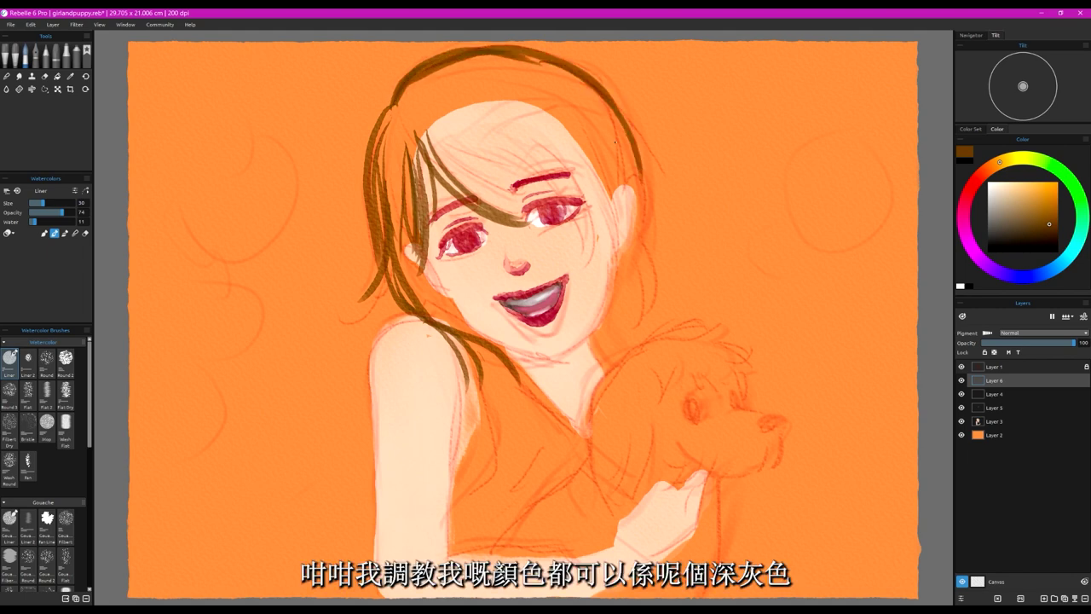
pyautogui.moveTo(588, 93)
pyautogui.mouseDown()
pyautogui.moveTo(610, 155)
pyautogui.moveTo(616, 244)
pyautogui.mouseUp()
pyautogui.moveTo(616, 151)
pyautogui.mouseDown()
pyautogui.moveTo(621, 217)
pyautogui.moveTo(633, 187)
pyautogui.moveTo(642, 225)
pyautogui.moveTo(636, 291)
pyautogui.mouseUp()
pyautogui.moveTo(643, 206)
pyautogui.mouseDown()
pyautogui.moveTo(625, 317)
pyautogui.moveTo(612, 288)
pyautogui.moveTo(588, 338)
pyautogui.mouseUp()
pyautogui.moveTo(621, 254); pyautogui.dragTo(602, 350)
pyautogui.moveTo(622, 298); pyautogui.dragTo(604, 353)
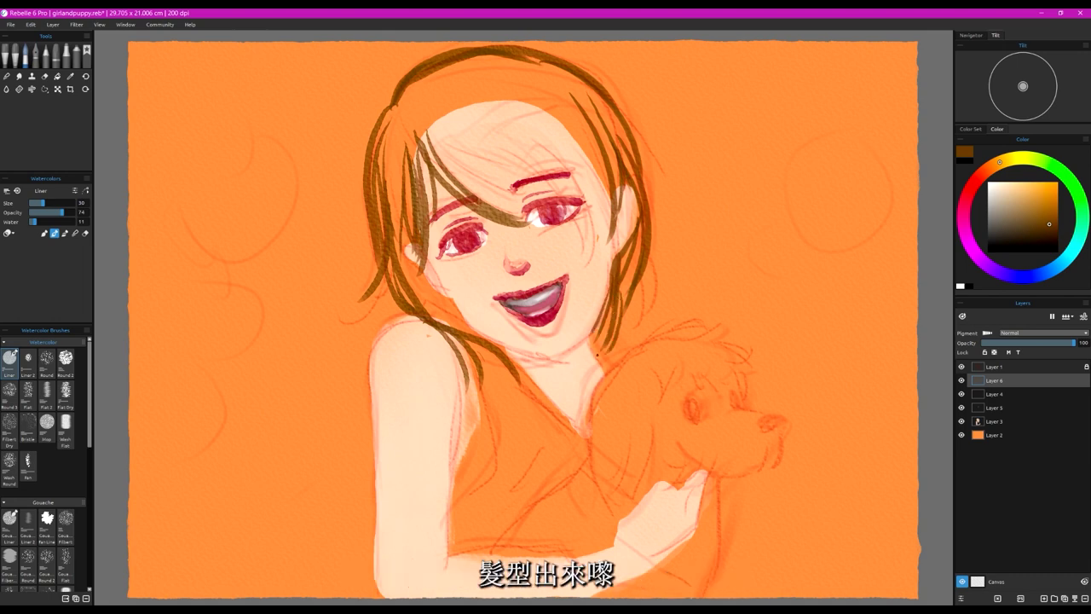
# Step: Paint the fringe as separate dark brown strands sweeping across the forehead to the right temple
pyautogui.moveTo(424, 133)
pyautogui.mouseDown()
pyautogui.moveTo(511, 204)
pyautogui.moveTo(562, 224)
pyautogui.mouseUp()
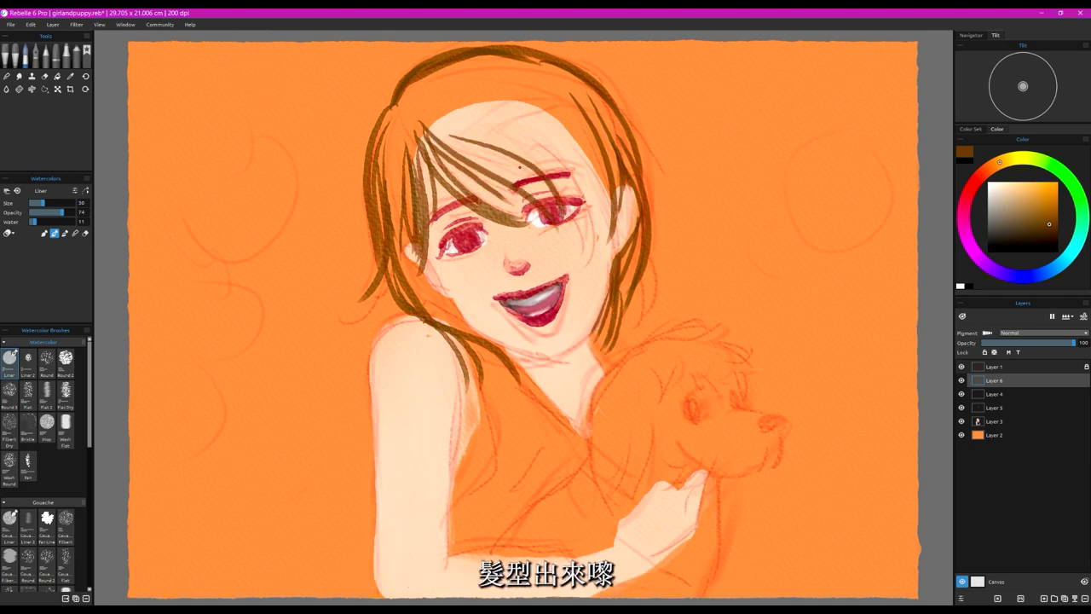
pyautogui.moveTo(426, 128); pyautogui.dragTo(525, 186)
pyautogui.moveTo(459, 124); pyautogui.dragTo(576, 218)
pyautogui.moveTo(519, 125); pyautogui.dragTo(588, 248)
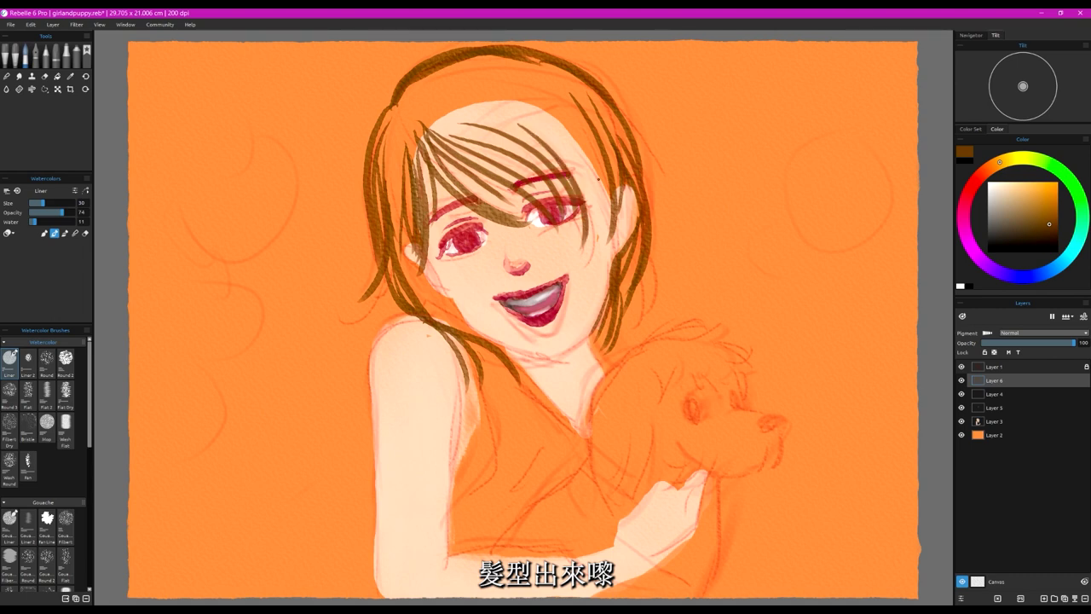
pyautogui.moveTo(573, 135); pyautogui.dragTo(604, 245)
pyautogui.moveTo(595, 154); pyautogui.dragTo(612, 247)
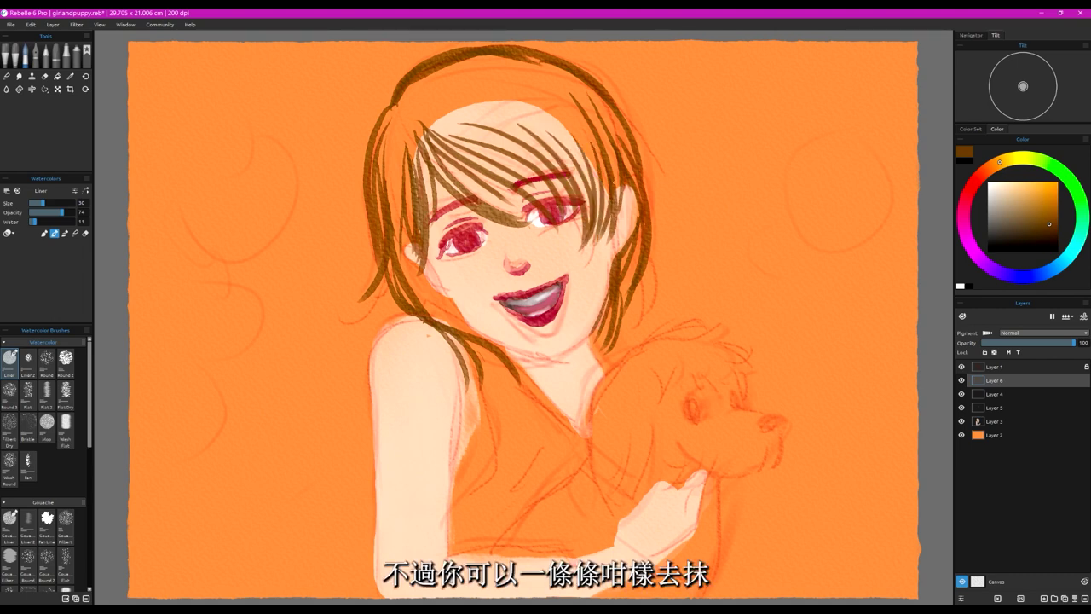
pyautogui.moveTo(600, 183); pyautogui.dragTo(616, 247)
pyautogui.moveTo(609, 145)
pyautogui.mouseDown()
pyautogui.moveTo(618, 212)
pyautogui.moveTo(607, 244)
pyautogui.mouseUp()
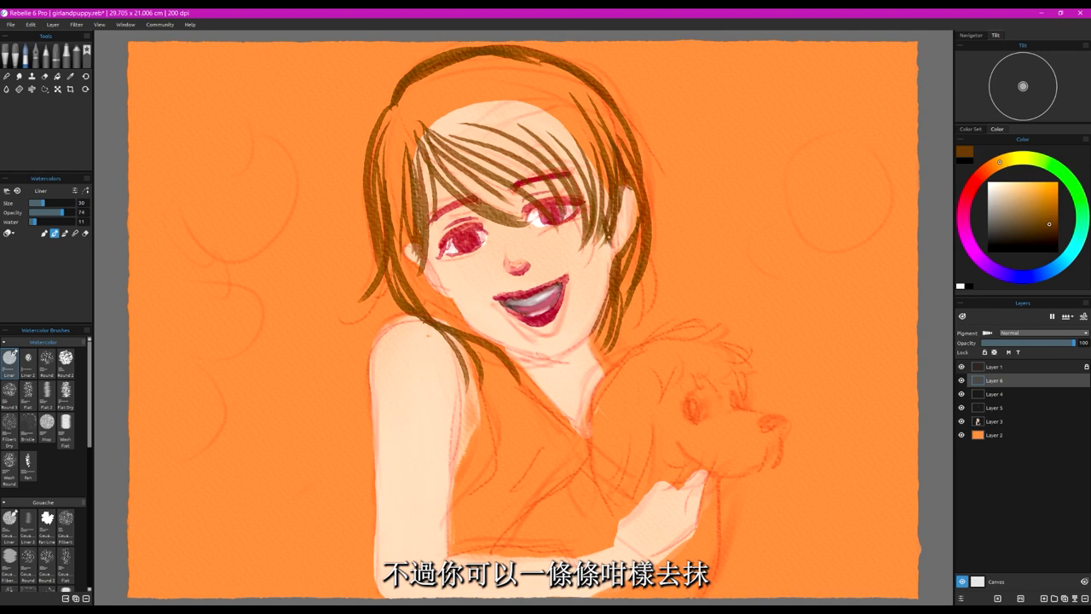
# Step: Thicken the lower hair on both sides of the neck with more strands and darker, fuller ends
pyautogui.moveTo(428, 240)
pyautogui.mouseDown()
pyautogui.moveTo(443, 285)
pyautogui.moveTo(423, 316)
pyautogui.moveTo(472, 335)
pyautogui.mouseUp()
pyautogui.moveTo(444, 297)
pyautogui.mouseDown()
pyautogui.moveTo(522, 353)
pyautogui.moveTo(544, 387)
pyautogui.mouseUp()
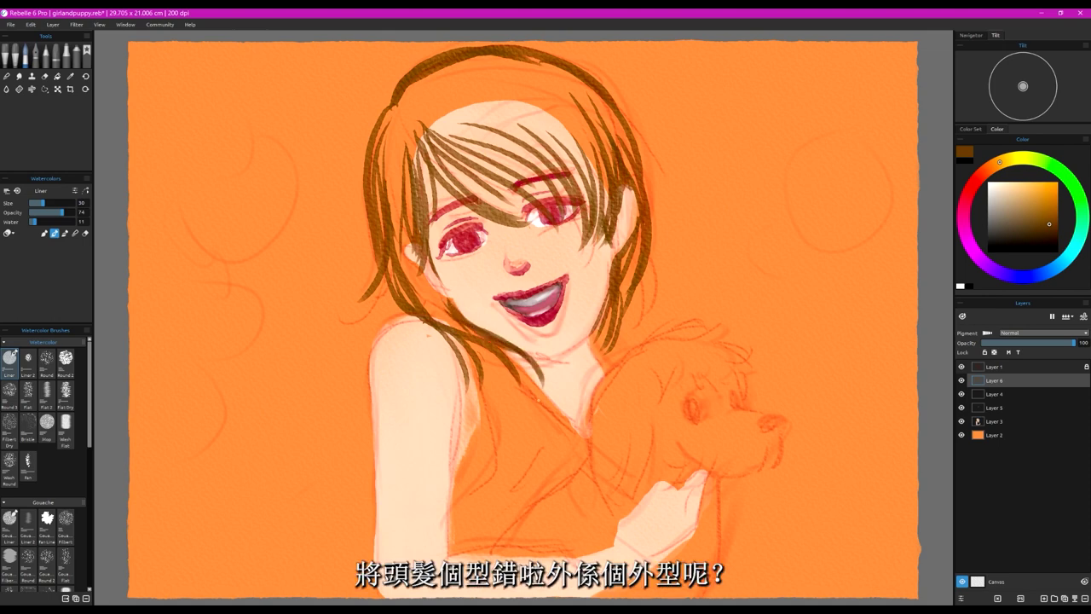
pyautogui.moveTo(496, 346)
pyautogui.mouseDown()
pyautogui.moveTo(525, 363)
pyautogui.moveTo(544, 401)
pyautogui.moveTo(532, 392)
pyautogui.mouseUp()
pyautogui.moveTo(592, 298)
pyautogui.mouseDown()
pyautogui.moveTo(614, 356)
pyautogui.moveTo(606, 341)
pyautogui.moveTo(595, 358)
pyautogui.moveTo(600, 368)
pyautogui.moveTo(598, 349)
pyautogui.moveTo(614, 351)
pyautogui.moveTo(611, 371)
pyautogui.moveTo(607, 360)
pyautogui.mouseUp()
pyautogui.moveTo(623, 254)
pyautogui.mouseDown()
pyautogui.moveTo(606, 307)
pyautogui.moveTo(620, 271)
pyautogui.mouseUp()
pyautogui.moveTo(640, 216); pyautogui.dragTo(600, 348)
pyautogui.moveTo(624, 306); pyautogui.dragTo(621, 331)
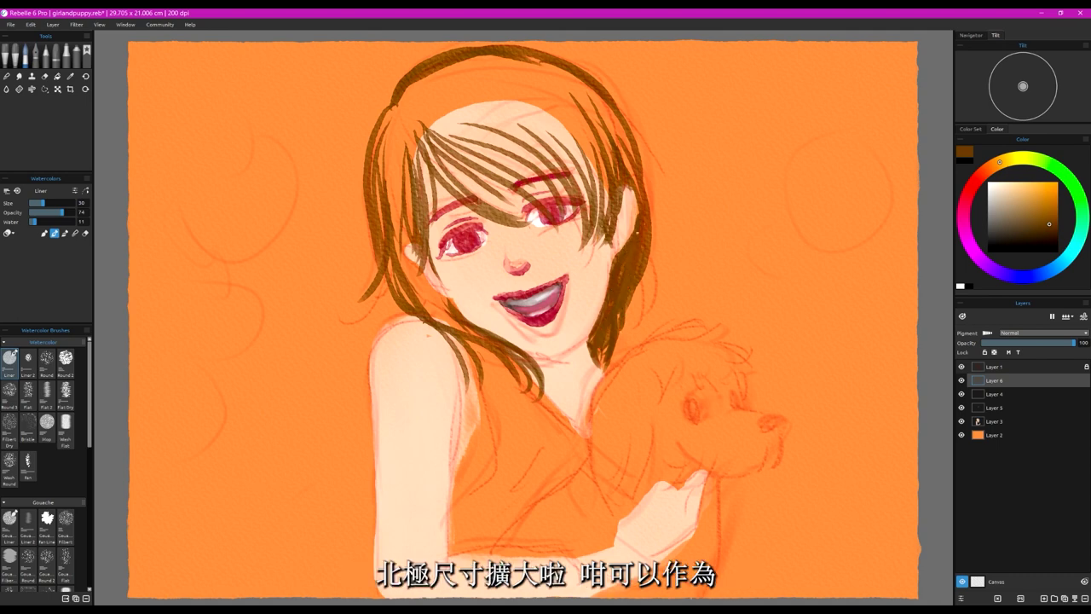
pyautogui.moveTo(649, 264)
pyautogui.mouseDown()
pyautogui.moveTo(616, 355)
pyautogui.moveTo(596, 368)
pyautogui.mouseUp()
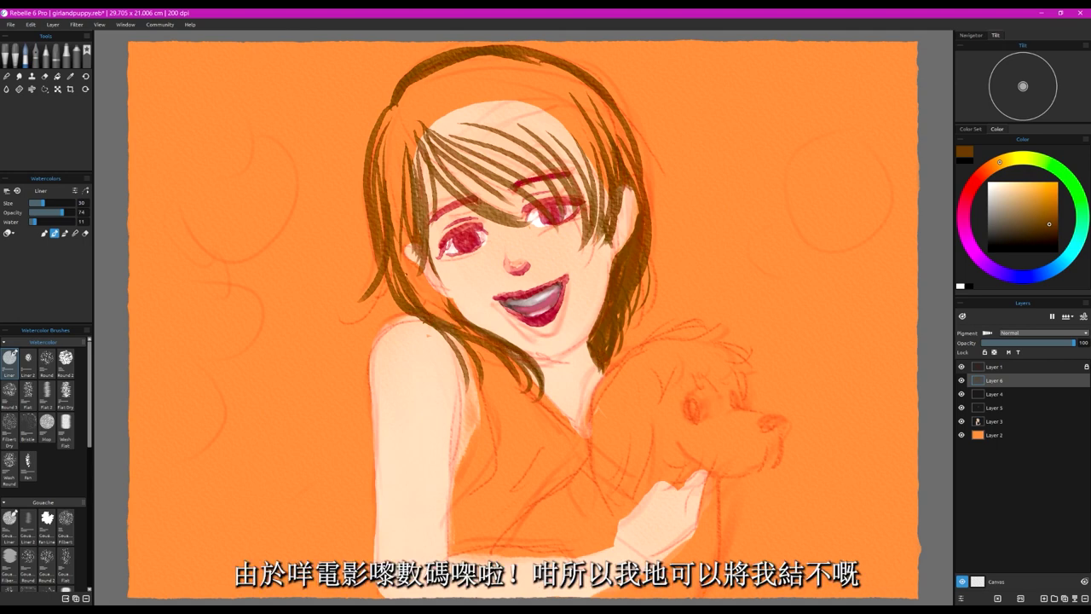
# Step: Fill the gaps in the hair around the left ear and along the jaw, and touch up beside the right ear
pyautogui.moveTo(411, 242); pyautogui.dragTo(398, 270)
pyautogui.moveTo(408, 259); pyautogui.dragTo(470, 334)
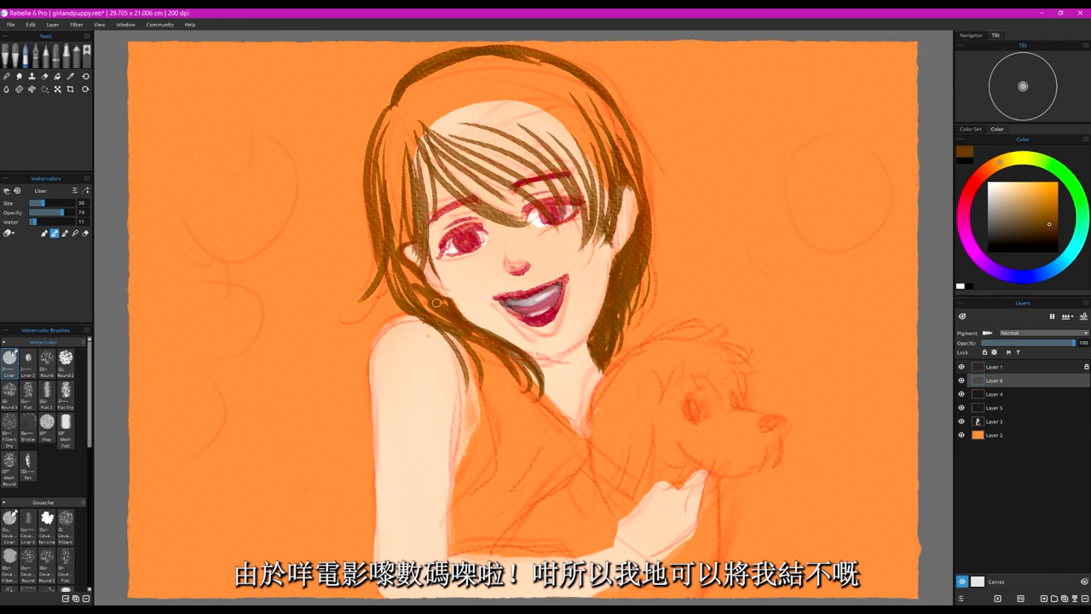
pyautogui.moveTo(436, 303)
pyautogui.mouseDown()
pyautogui.moveTo(474, 338)
pyautogui.moveTo(447, 317)
pyautogui.mouseUp()
pyautogui.moveTo(398, 274)
pyautogui.mouseDown()
pyautogui.moveTo(433, 312)
pyautogui.moveTo(435, 296)
pyautogui.moveTo(399, 259)
pyautogui.moveTo(394, 205)
pyautogui.moveTo(411, 268)
pyautogui.mouseUp()
pyautogui.moveTo(634, 181); pyautogui.dragTo(629, 209)
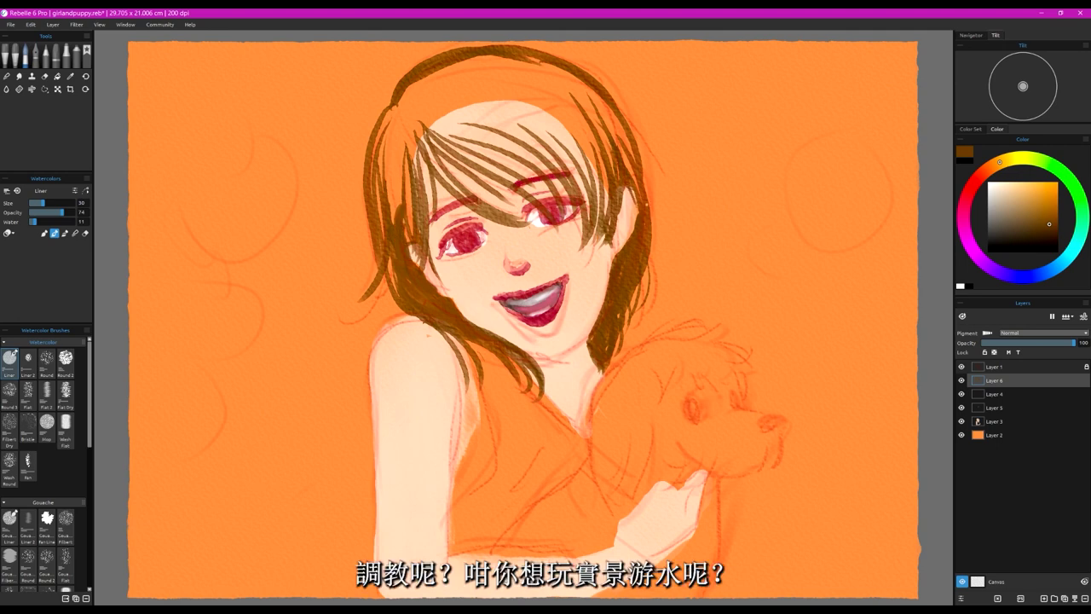
# Step: Fill in the hair at the right temple and the hair mass down the left side with dark brown
pyautogui.moveTo(599, 147); pyautogui.dragTo(606, 211)
pyautogui.moveTo(602, 170); pyautogui.dragTo(609, 252)
pyautogui.moveTo(596, 131)
pyautogui.mouseDown()
pyautogui.moveTo(614, 183)
pyautogui.moveTo(634, 196)
pyautogui.mouseUp()
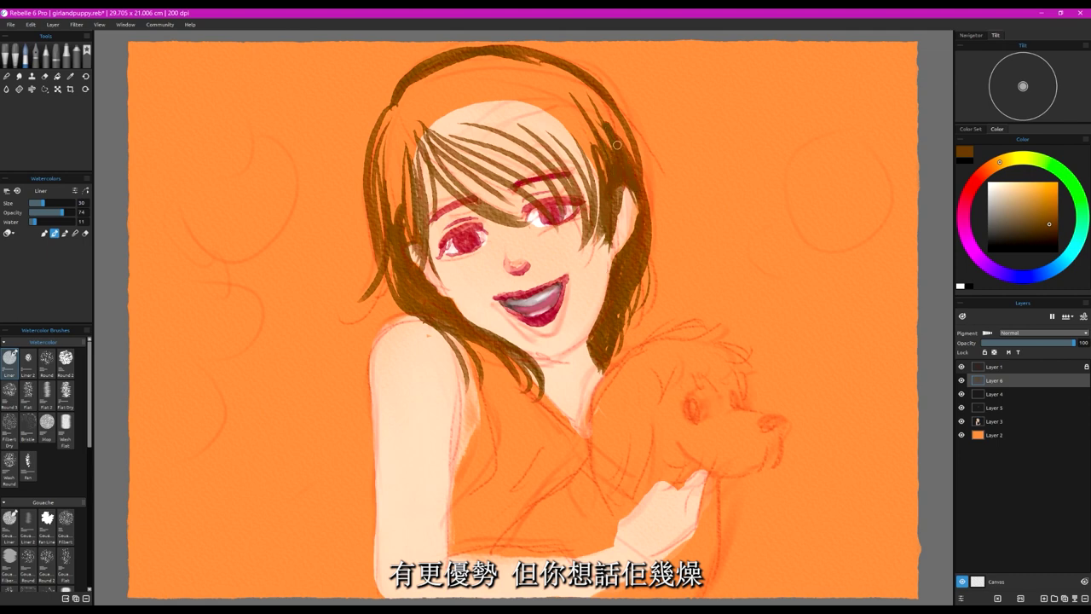
pyautogui.moveTo(607, 113)
pyautogui.mouseDown()
pyautogui.moveTo(627, 146)
pyautogui.moveTo(535, 73)
pyautogui.moveTo(599, 205)
pyautogui.moveTo(559, 125)
pyautogui.mouseUp()
pyautogui.moveTo(408, 126)
pyautogui.mouseDown()
pyautogui.moveTo(414, 203)
pyautogui.moveTo(402, 222)
pyautogui.moveTo(414, 264)
pyautogui.moveTo(388, 224)
pyautogui.moveTo(382, 145)
pyautogui.moveTo(386, 246)
pyautogui.moveTo(401, 148)
pyautogui.moveTo(375, 304)
pyautogui.moveTo(409, 353)
pyautogui.mouseUp()
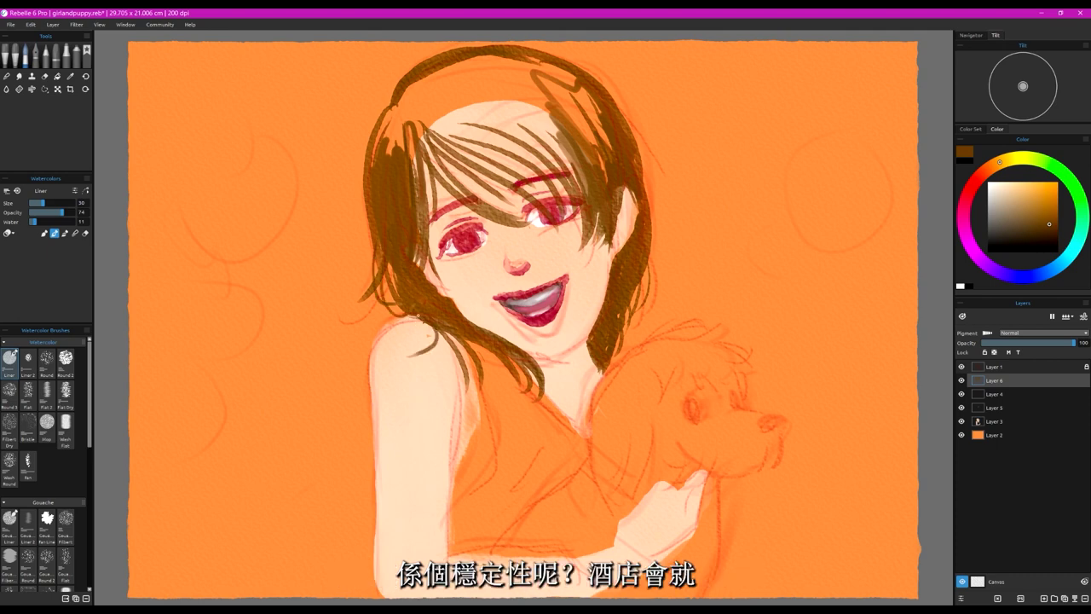
# Step: Paint small wispy hair tips over the left shoulder, undoing and repainting unwanted strokes
pyautogui.moveTo(418, 316); pyautogui.dragTo(424, 335)
pyautogui.click(85, 77)
pyautogui.moveTo(423, 323); pyautogui.dragTo(407, 364)
pyautogui.click(85, 77)
pyautogui.moveTo(412, 307)
pyautogui.mouseDown()
pyautogui.moveTo(424, 327)
pyautogui.moveTo(404, 338)
pyautogui.mouseUp()
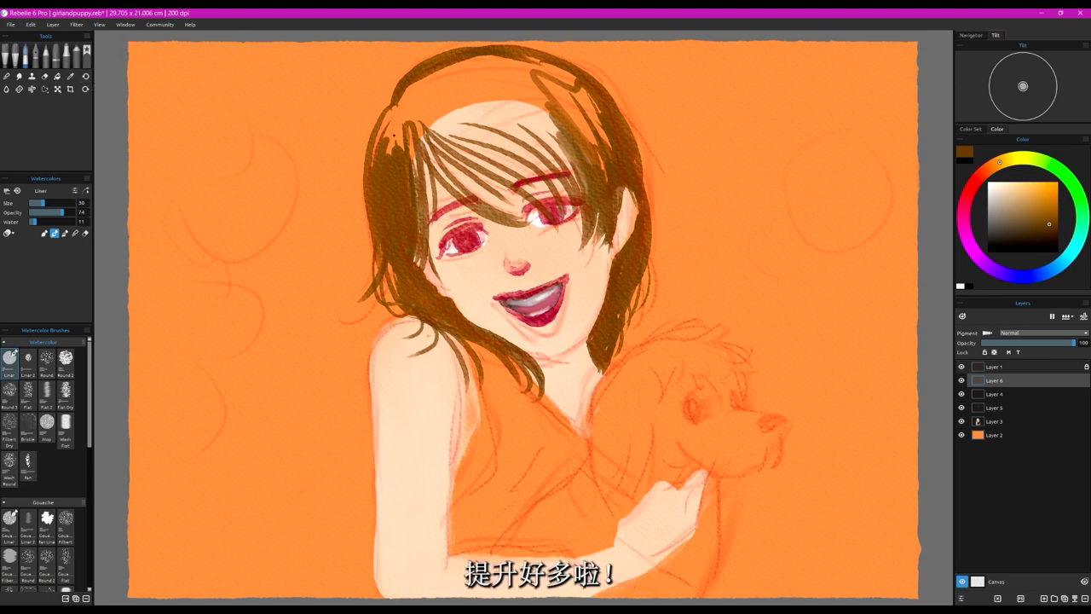
# Step: Fill the hair along both sides of the crown with dark brown and extend strands across the upper forehead
pyautogui.moveTo(394, 109)
pyautogui.mouseDown()
pyautogui.moveTo(374, 177)
pyautogui.moveTo(392, 155)
pyautogui.mouseUp()
pyautogui.moveTo(408, 118)
pyautogui.mouseDown()
pyautogui.moveTo(418, 218)
pyautogui.moveTo(474, 65)
pyautogui.moveTo(587, 112)
pyautogui.mouseUp()
pyautogui.moveTo(537, 71); pyautogui.dragTo(583, 113)
pyautogui.moveTo(532, 61)
pyautogui.mouseDown()
pyautogui.moveTo(583, 92)
pyautogui.moveTo(596, 154)
pyautogui.mouseUp()
pyautogui.moveTo(567, 92)
pyautogui.mouseDown()
pyautogui.moveTo(607, 181)
pyautogui.moveTo(597, 123)
pyautogui.moveTo(611, 155)
pyautogui.mouseUp()
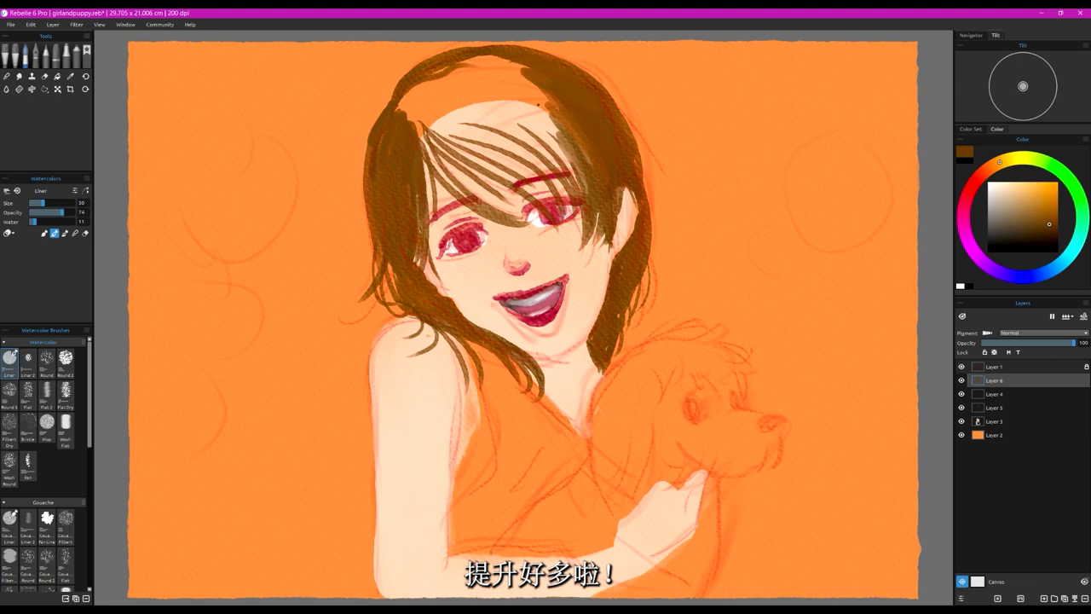
pyautogui.moveTo(501, 95)
pyautogui.mouseDown()
pyautogui.moveTo(581, 162)
pyautogui.moveTo(580, 176)
pyautogui.moveTo(576, 158)
pyautogui.mouseUp()
pyautogui.moveTo(451, 96); pyautogui.dragTo(551, 138)
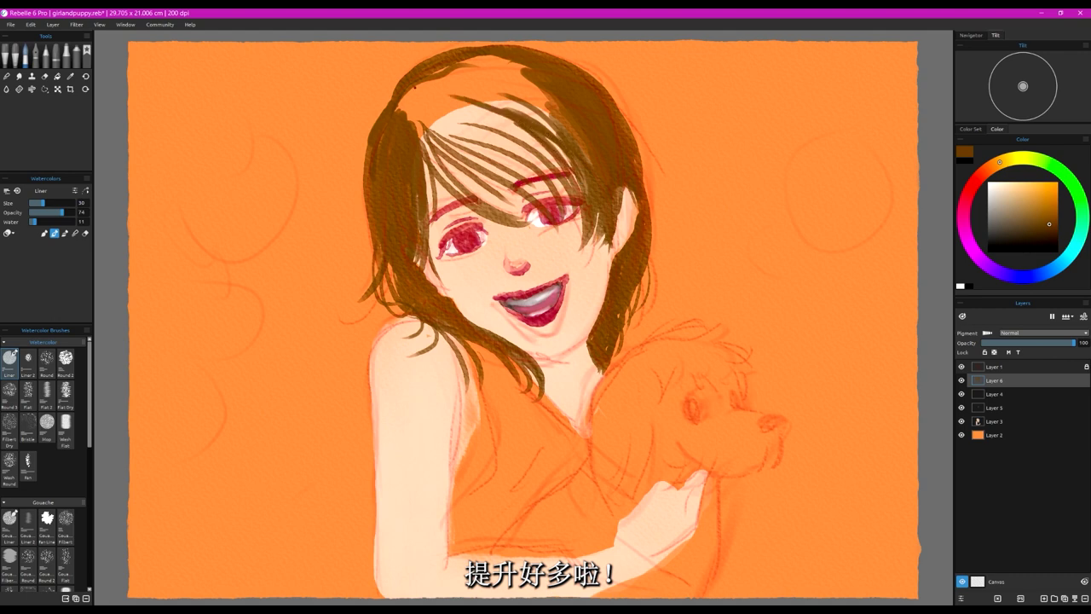
# Step: Enlarge the Liner brush to size 56 and fill the remaining orange area of the crown with brown
pyautogui.moveTo(45, 202); pyautogui.dragTo(54, 204)
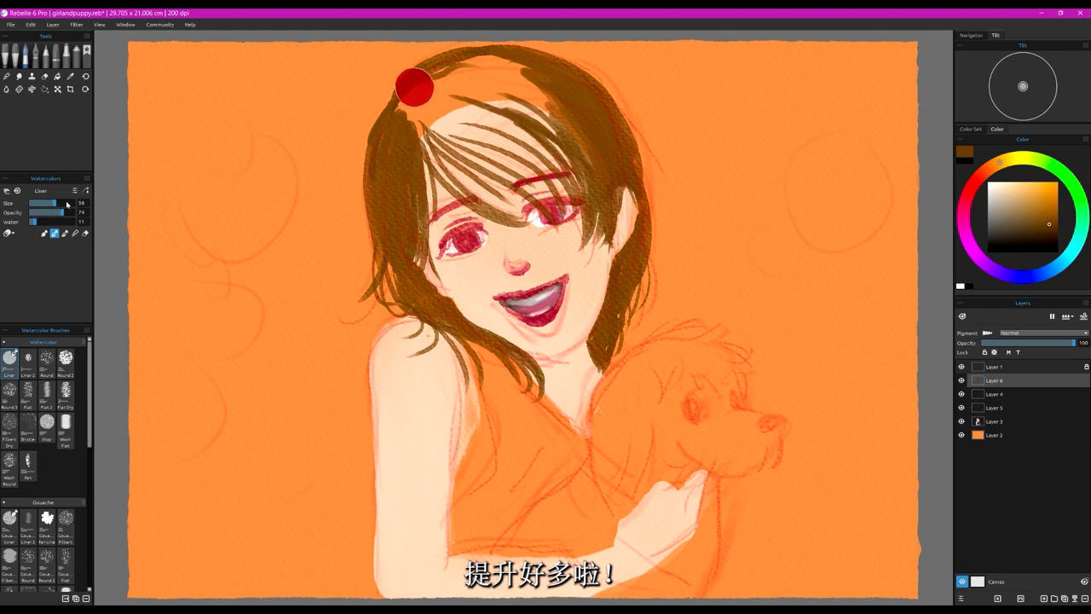
pyautogui.moveTo(428, 121); pyautogui.dragTo(512, 138)
pyautogui.moveTo(414, 102)
pyautogui.mouseDown()
pyautogui.moveTo(492, 108)
pyautogui.moveTo(438, 91)
pyautogui.moveTo(410, 104)
pyautogui.moveTo(429, 120)
pyautogui.moveTo(524, 69)
pyautogui.moveTo(555, 114)
pyautogui.moveTo(486, 104)
pyautogui.moveTo(511, 128)
pyautogui.moveTo(449, 137)
pyautogui.moveTo(427, 156)
pyautogui.mouseUp()
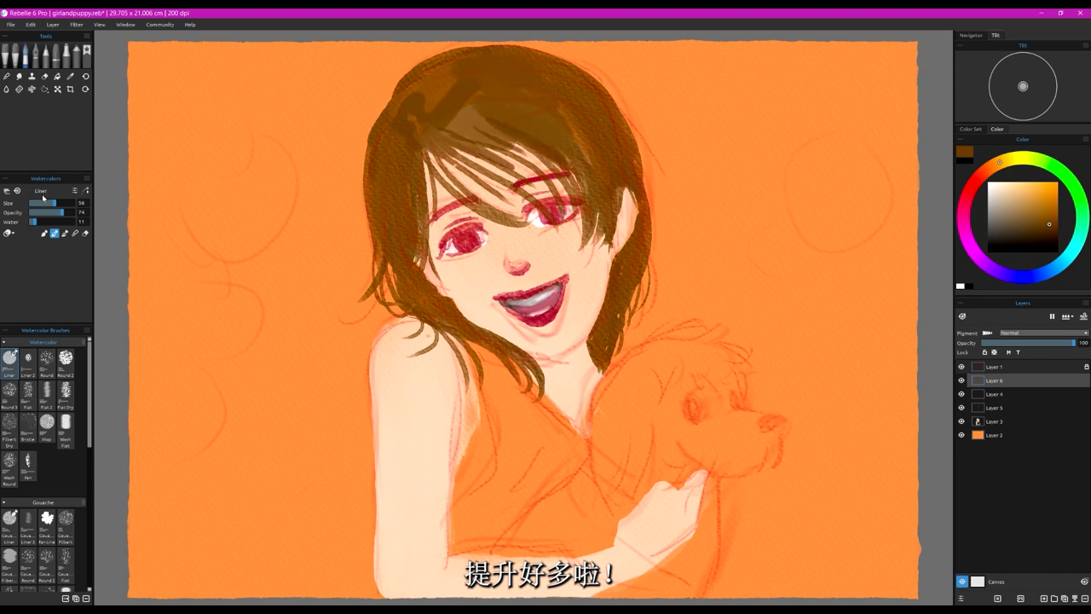
# Step: Reduce the Liner brush to size 25 and fill out the fringe with fine strands, touching up the crown and lower left hair
pyautogui.moveTo(42, 198); pyautogui.dragTo(42, 203)
pyautogui.moveTo(429, 151); pyautogui.dragTo(475, 189)
pyautogui.moveTo(425, 148); pyautogui.dragTo(505, 195)
pyautogui.moveTo(426, 152); pyautogui.dragTo(461, 186)
pyautogui.moveTo(446, 170)
pyautogui.mouseDown()
pyautogui.moveTo(479, 186)
pyautogui.moveTo(516, 182)
pyautogui.mouseUp()
pyautogui.moveTo(439, 147); pyautogui.dragTo(520, 179)
pyautogui.moveTo(463, 146)
pyautogui.mouseDown()
pyautogui.moveTo(554, 167)
pyautogui.moveTo(460, 152)
pyautogui.moveTo(557, 205)
pyautogui.mouseUp()
pyautogui.moveTo(514, 152)
pyautogui.mouseDown()
pyautogui.moveTo(444, 157)
pyautogui.moveTo(503, 158)
pyautogui.moveTo(585, 196)
pyautogui.mouseUp()
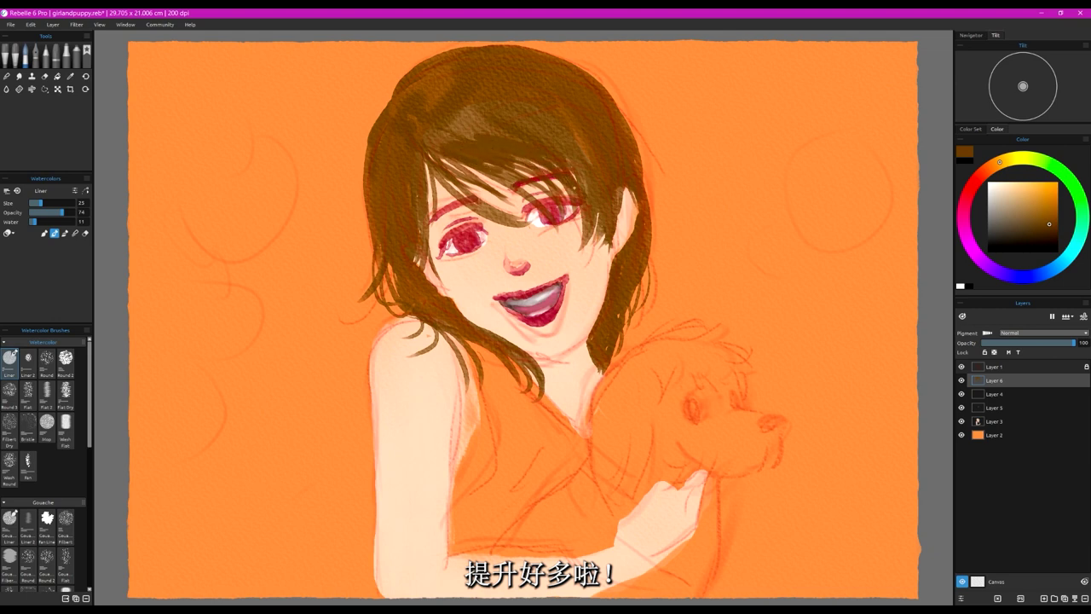
pyautogui.moveTo(513, 157)
pyautogui.mouseDown()
pyautogui.moveTo(547, 171)
pyautogui.moveTo(556, 109)
pyautogui.mouseUp()
pyautogui.moveTo(474, 329); pyautogui.dragTo(523, 349)
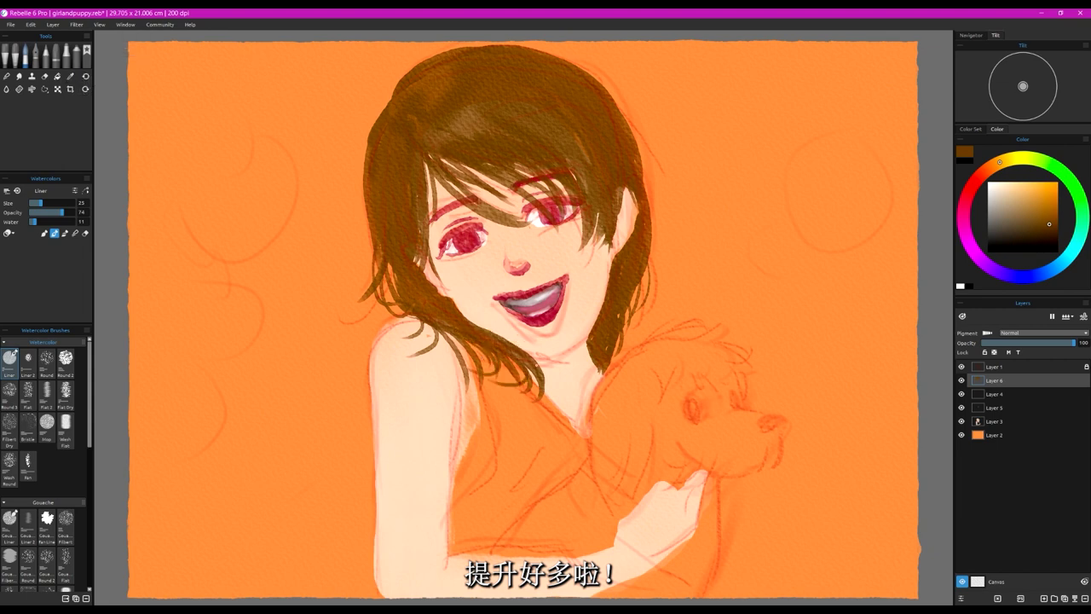
# Step: Add thin flyaway strands around the hair outline and beside the right eye, and save the painting
pyautogui.moveTo(629, 153); pyautogui.dragTo(652, 233)
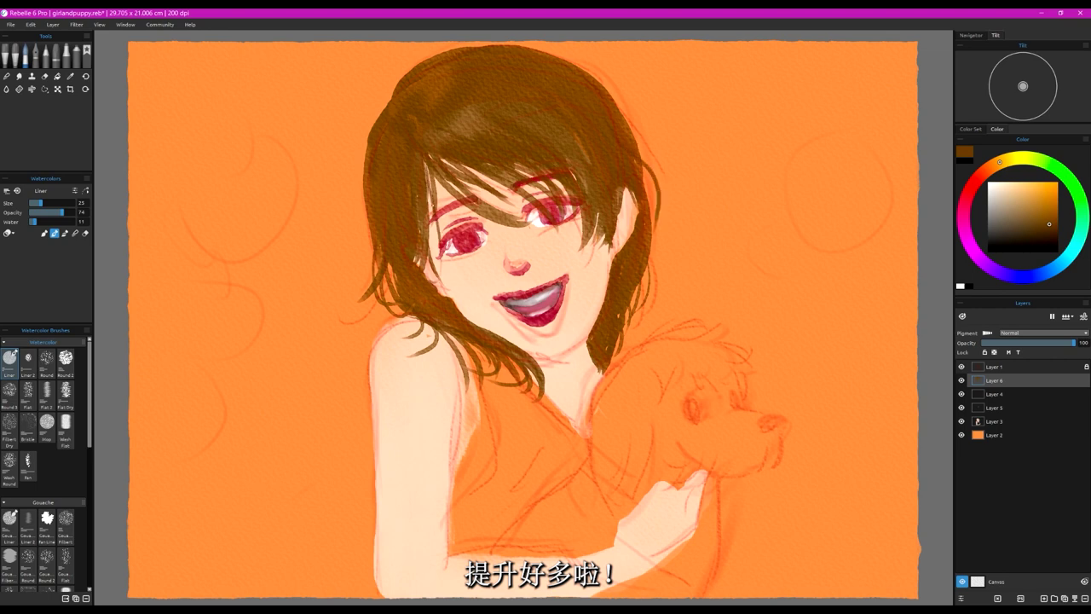
pyautogui.moveTo(585, 236); pyautogui.dragTo(569, 257)
pyautogui.moveTo(572, 205); pyautogui.dragTo(566, 234)
pyautogui.moveTo(379, 114); pyautogui.dragTo(370, 186)
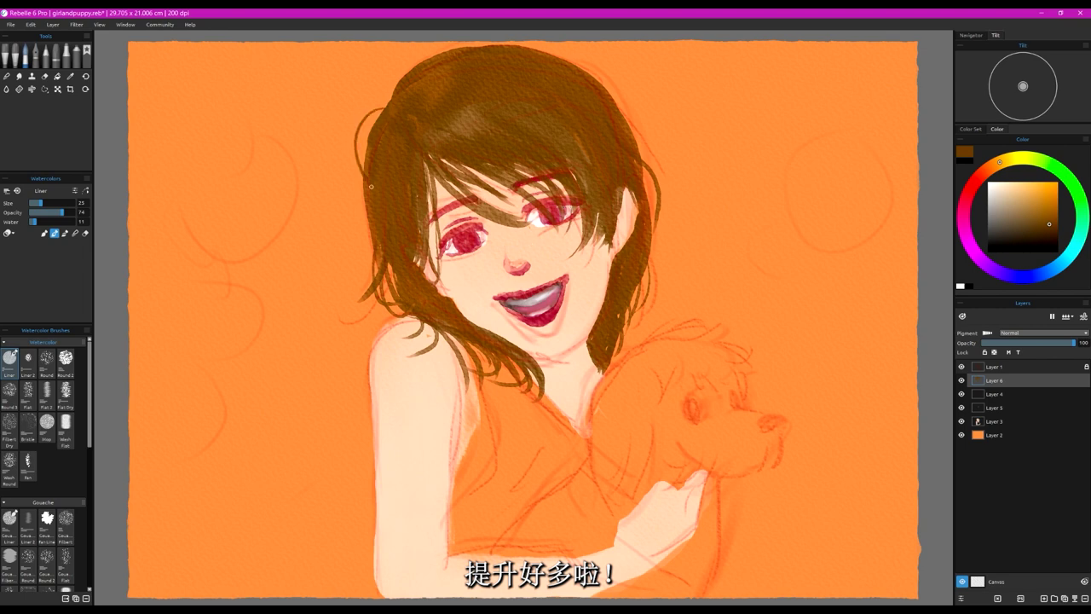
pyautogui.moveTo(390, 96); pyautogui.dragTo(423, 53)
pyautogui.moveTo(536, 61)
pyautogui.mouseDown()
pyautogui.moveTo(601, 83)
pyautogui.moveTo(646, 158)
pyautogui.mouseUp()
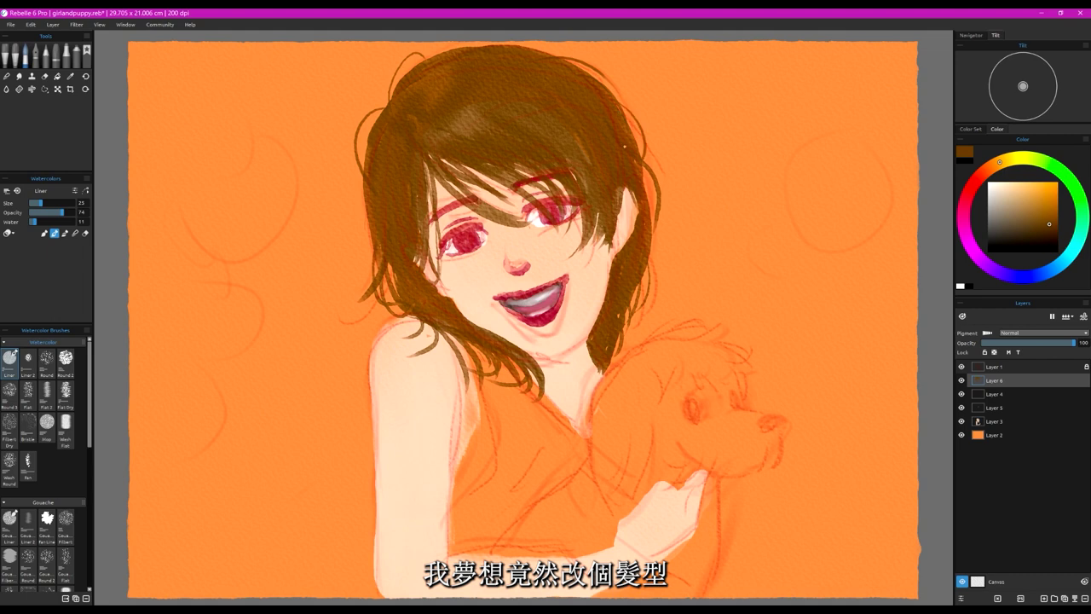
pyautogui.moveTo(660, 211); pyautogui.dragTo(635, 345)
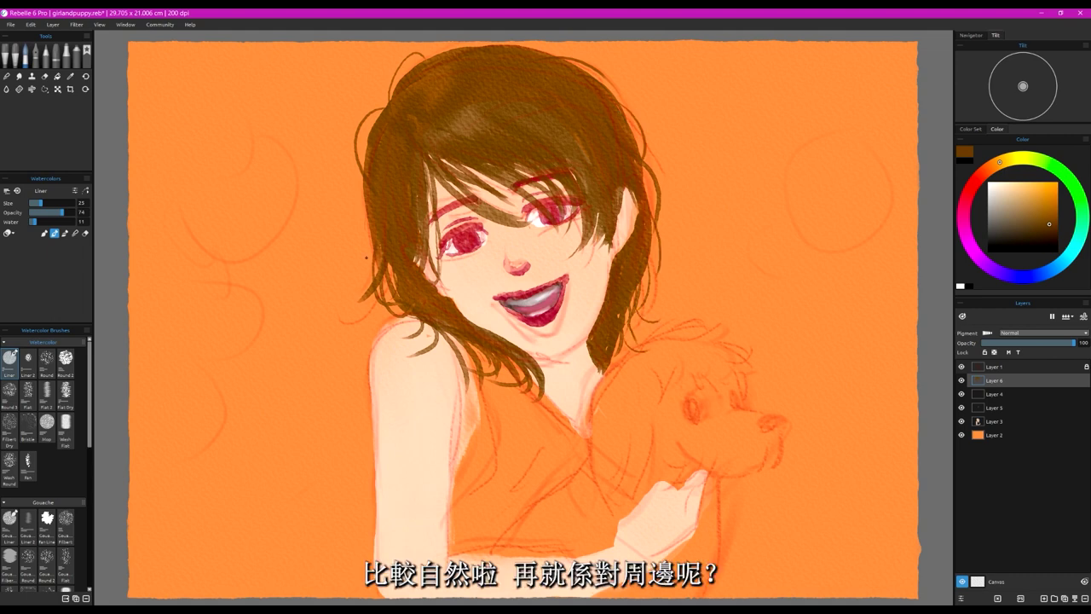
pyautogui.moveTo(366, 244); pyautogui.dragTo(359, 204)
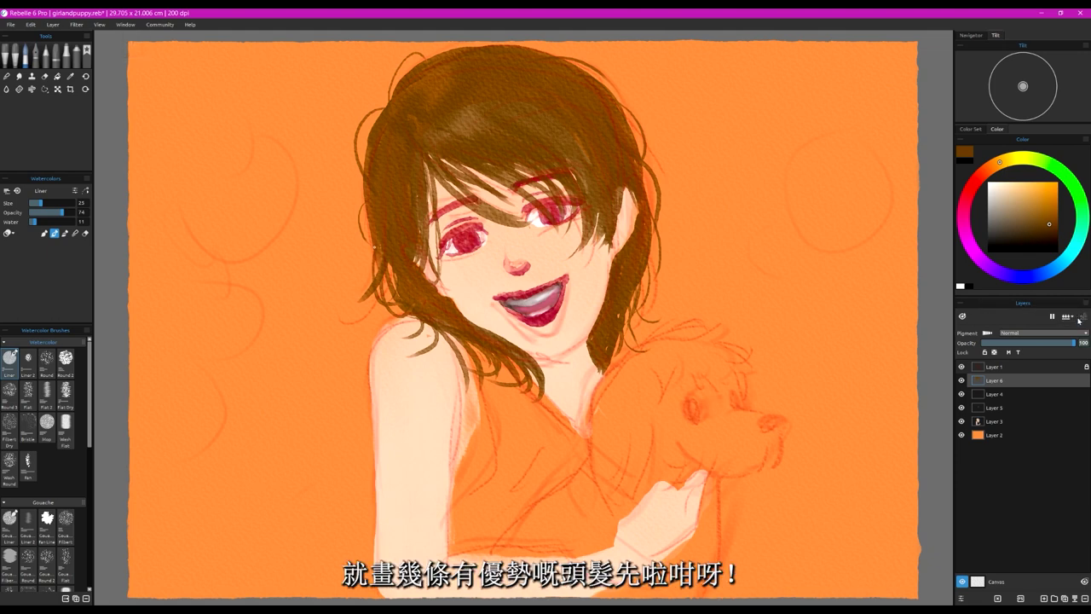
pyautogui.click(11, 24)
pyautogui.click(15, 66)
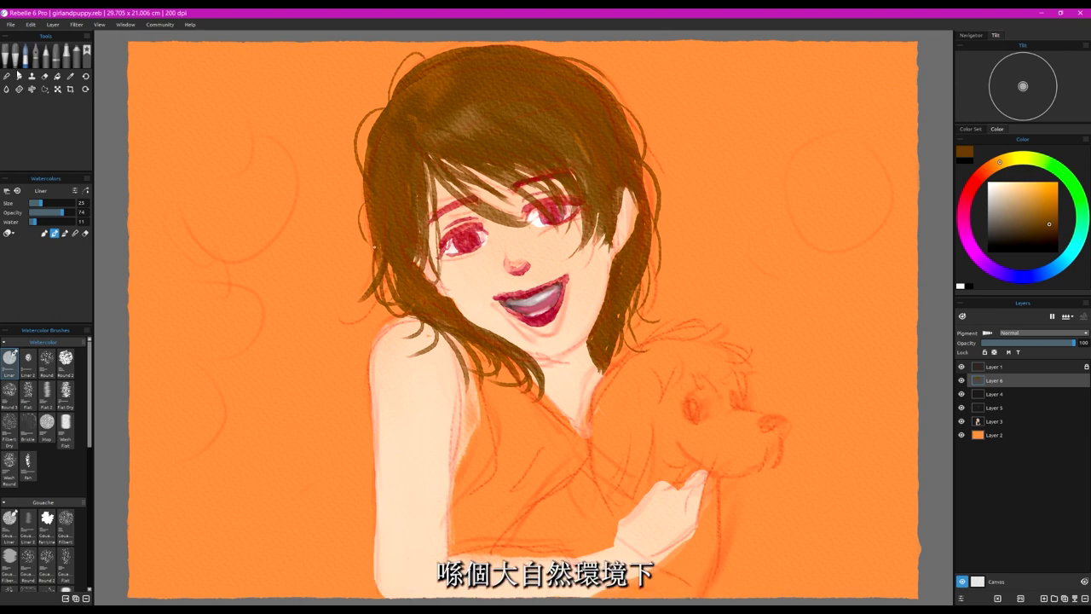
# Step: Add a new layer directly above the orange background layer and choose a bright green for the girl's top
pyautogui.click(1003, 439)
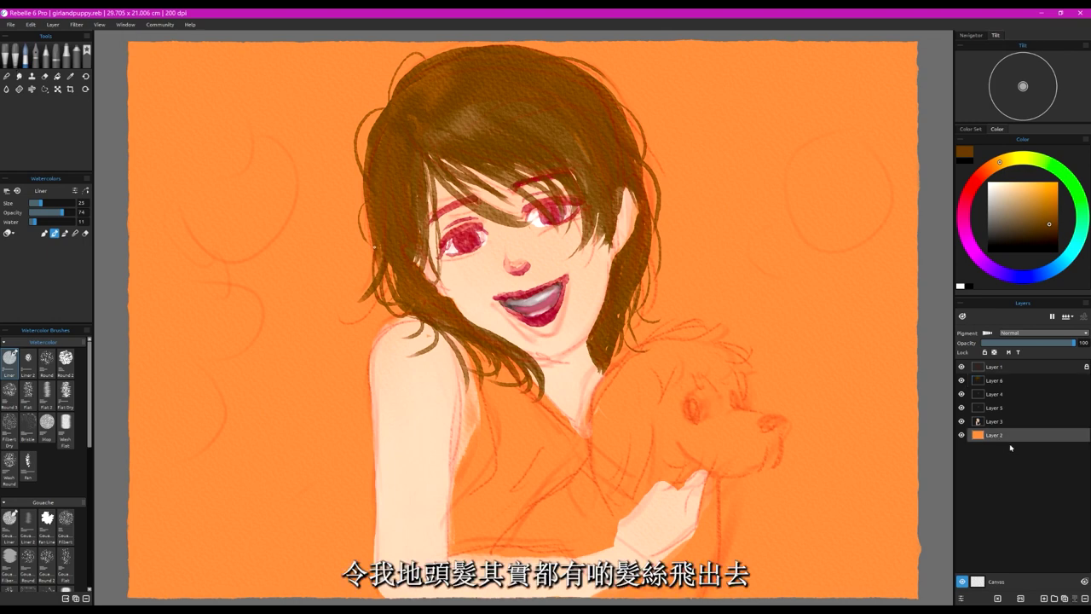
pyautogui.click(1010, 427)
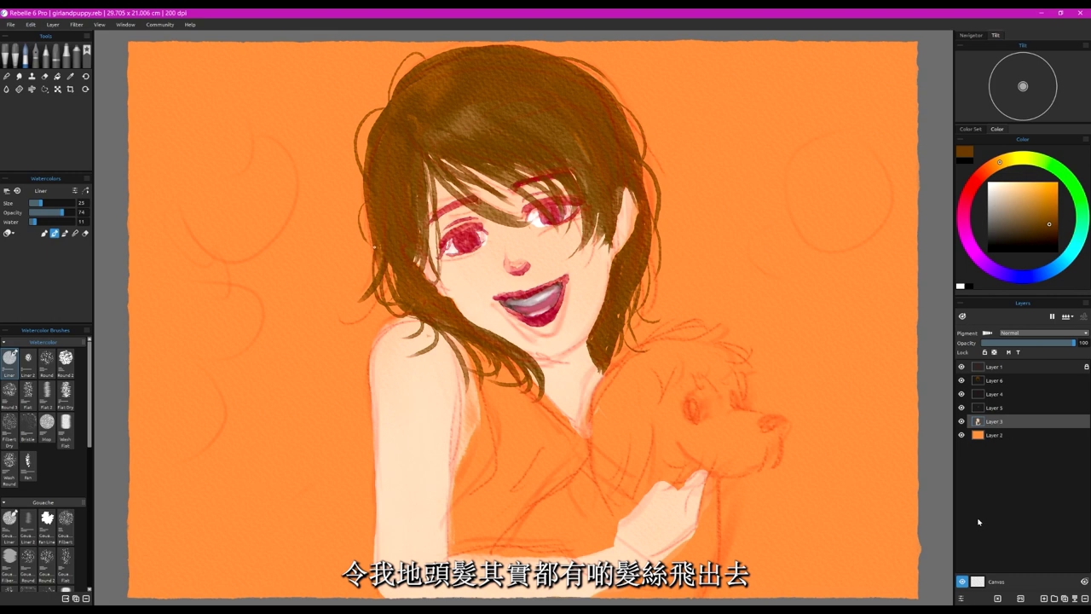
pyautogui.click(1003, 438)
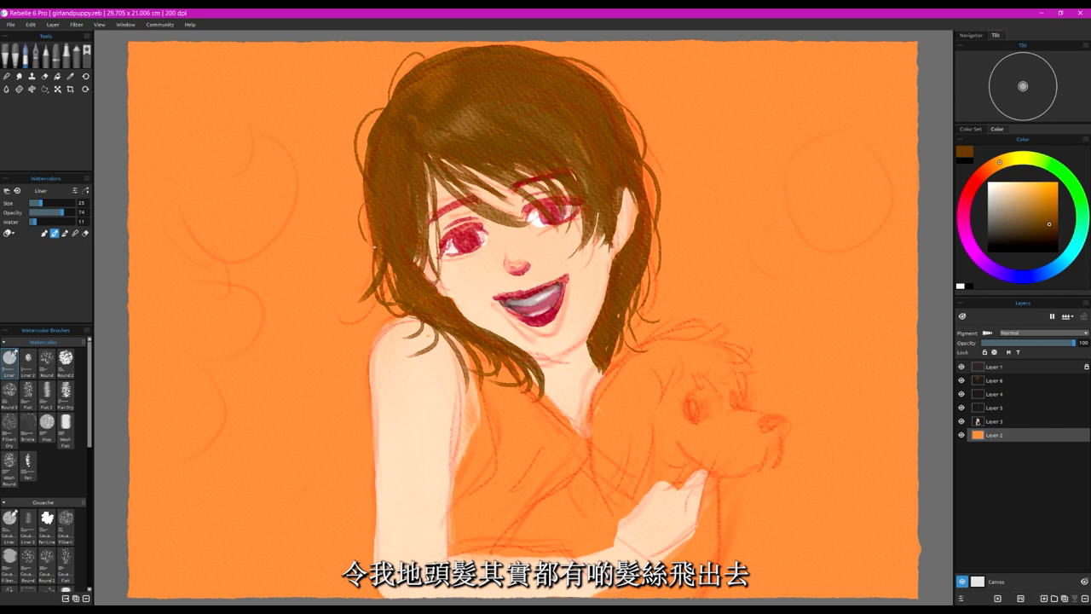
pyautogui.click(1045, 599)
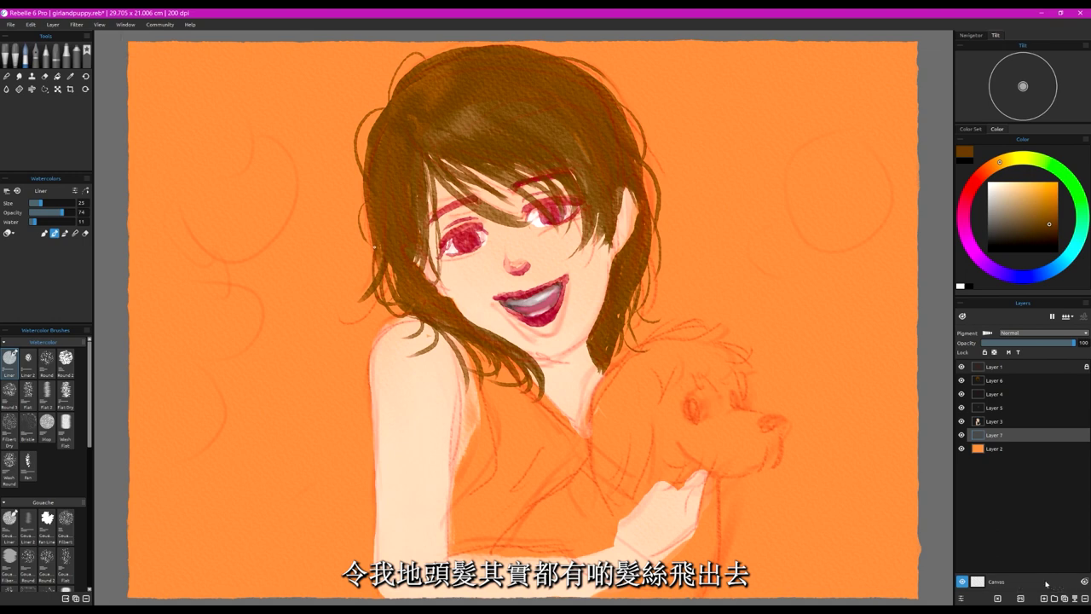
pyautogui.moveTo(1045, 171)
pyautogui.mouseDown()
pyautogui.moveTo(1082, 208)
pyautogui.moveTo(1043, 215)
pyautogui.moveTo(1048, 205)
pyautogui.mouseUp()
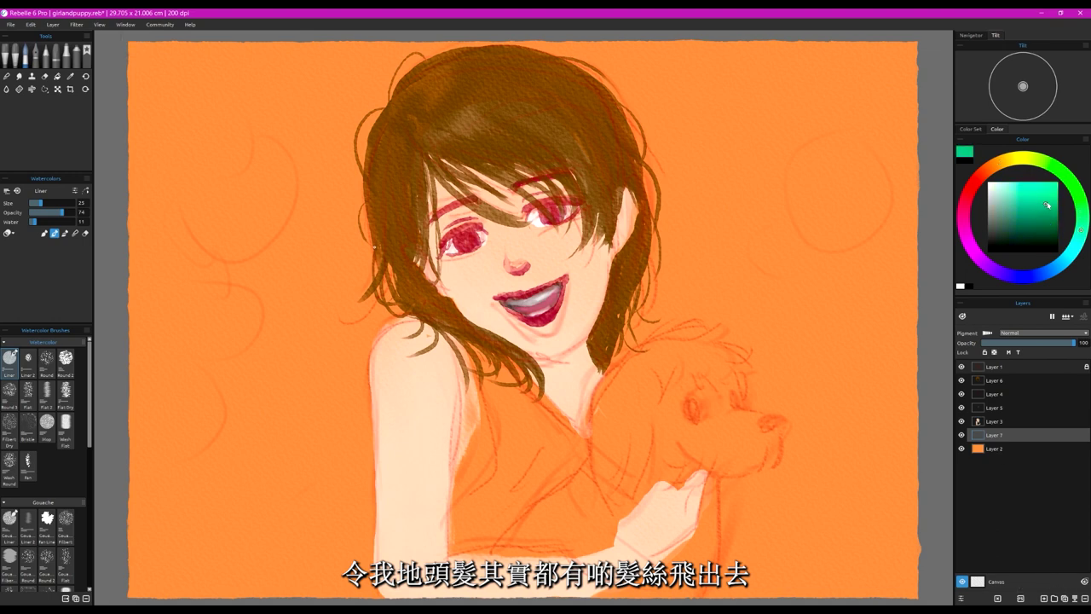
# Step: Enlarge the Liner brush to size 46, then outline the girl's top and fill it with green
pyautogui.moveTo(470, 363); pyautogui.dragTo(476, 373)
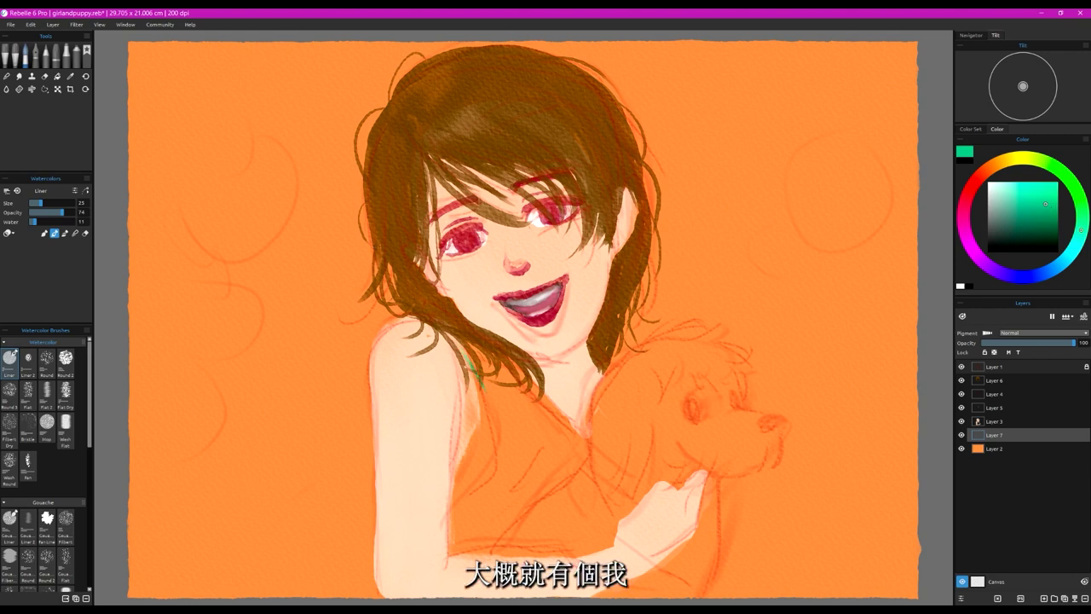
pyautogui.moveTo(46, 205); pyautogui.dragTo(57, 205)
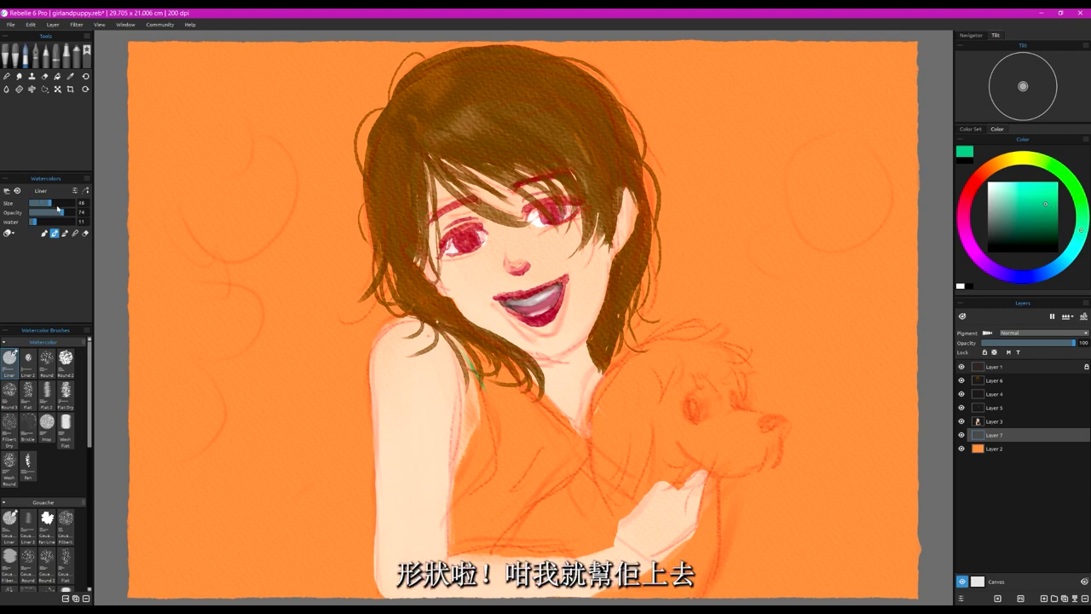
pyautogui.moveTo(456, 335)
pyautogui.mouseDown()
pyautogui.moveTo(483, 425)
pyautogui.moveTo(456, 488)
pyautogui.mouseUp()
pyautogui.moveTo(468, 350)
pyautogui.mouseDown()
pyautogui.moveTo(587, 450)
pyautogui.moveTo(539, 399)
pyautogui.moveTo(564, 421)
pyautogui.moveTo(556, 479)
pyautogui.moveTo(489, 543)
pyautogui.mouseUp()
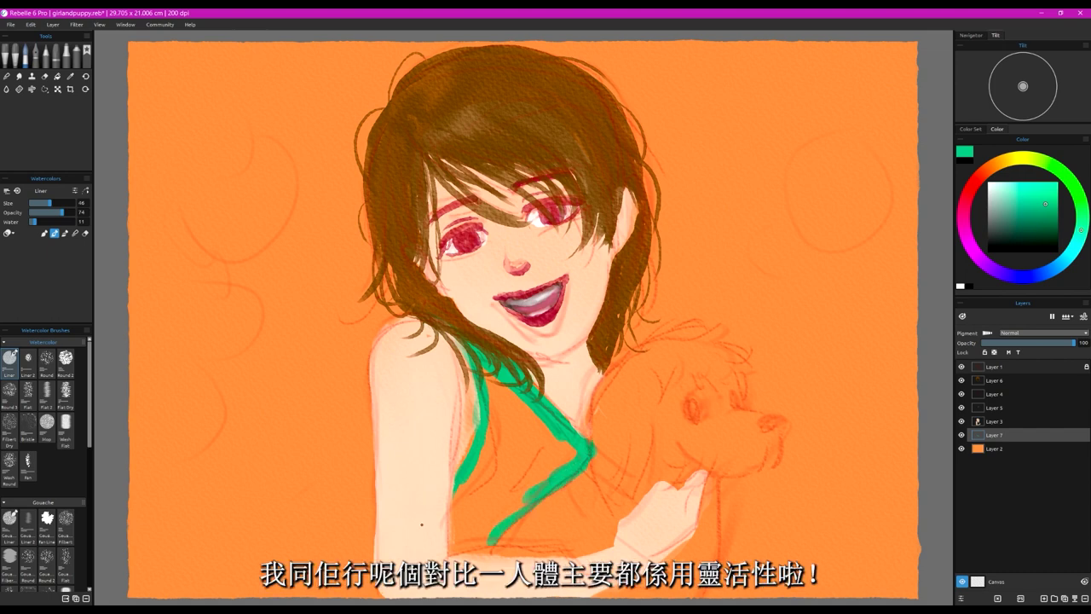
pyautogui.moveTo(486, 375)
pyautogui.mouseDown()
pyautogui.moveTo(562, 445)
pyautogui.moveTo(489, 378)
pyautogui.moveTo(490, 444)
pyautogui.moveTo(481, 460)
pyautogui.moveTo(487, 387)
pyautogui.moveTo(473, 512)
pyautogui.moveTo(457, 542)
pyautogui.moveTo(459, 508)
pyautogui.moveTo(456, 544)
pyautogui.moveTo(457, 491)
pyautogui.moveTo(453, 555)
pyautogui.moveTo(500, 545)
pyautogui.moveTo(490, 543)
pyautogui.moveTo(559, 459)
pyautogui.moveTo(546, 444)
pyautogui.moveTo(535, 475)
pyautogui.moveTo(468, 538)
pyautogui.moveTo(526, 471)
pyautogui.moveTo(527, 445)
pyautogui.mouseUp()
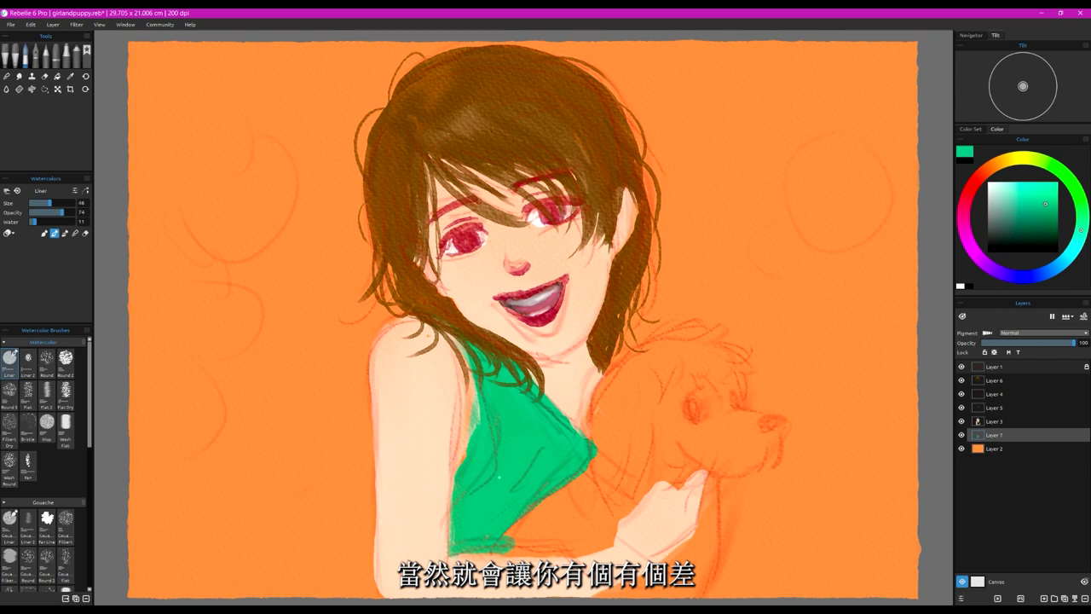
pyautogui.moveTo(465, 551); pyautogui.dragTo(498, 549)
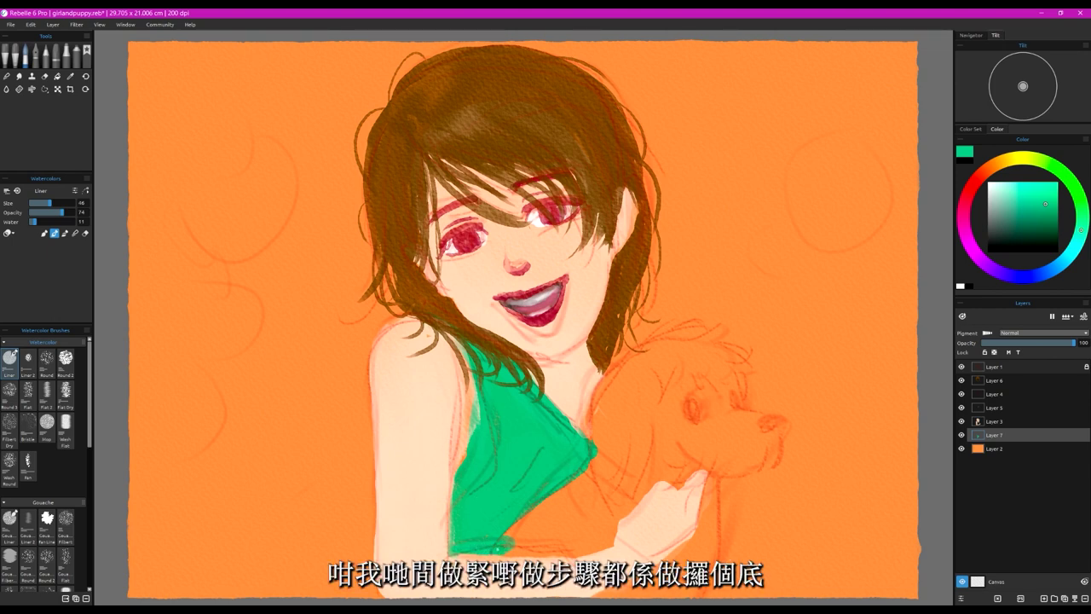
# Step: Erase the green spill along the top's hem and armhole, and trim the skin paint on Layer 3 beside the armhole
pyautogui.click(85, 233)
pyautogui.moveTo(520, 535); pyautogui.dragTo(486, 559)
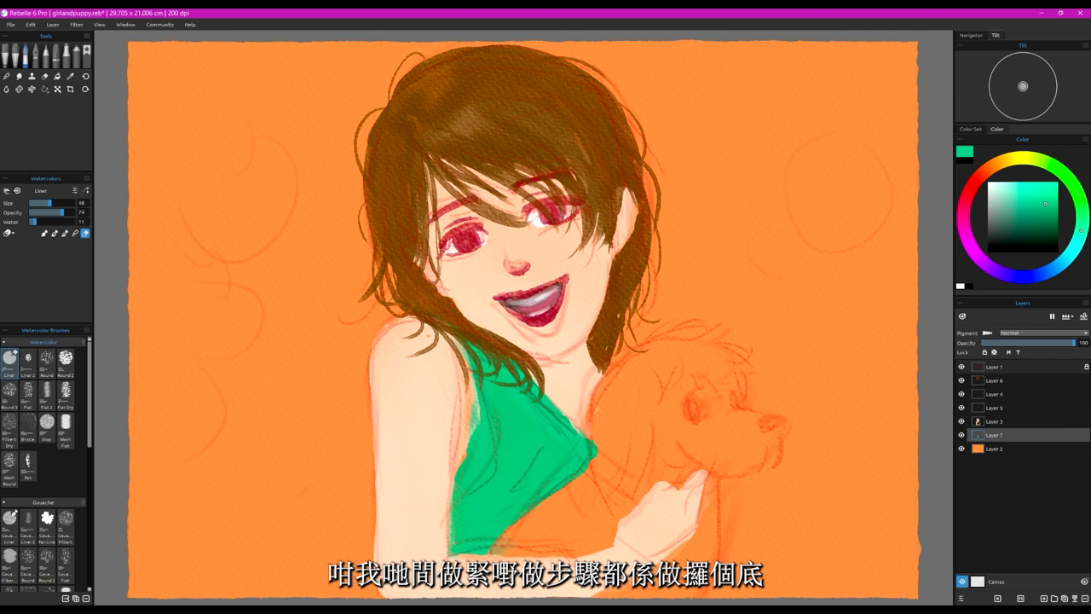
pyautogui.moveTo(462, 452); pyautogui.dragTo(467, 409)
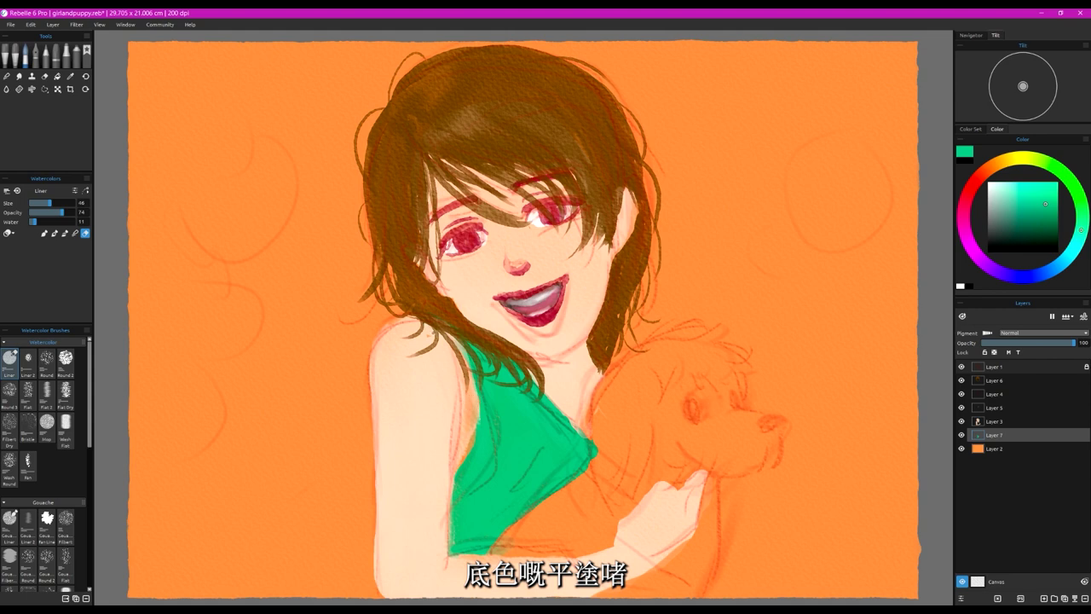
pyautogui.click(1006, 421)
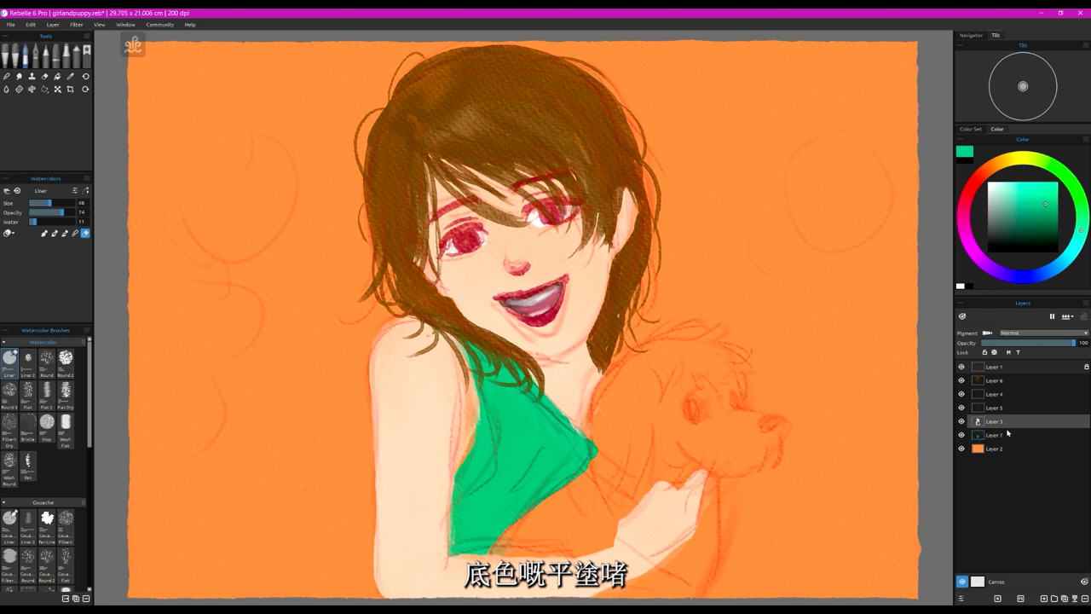
pyautogui.moveTo(477, 408)
pyautogui.mouseDown()
pyautogui.moveTo(471, 461)
pyautogui.moveTo(472, 377)
pyautogui.mouseUp()
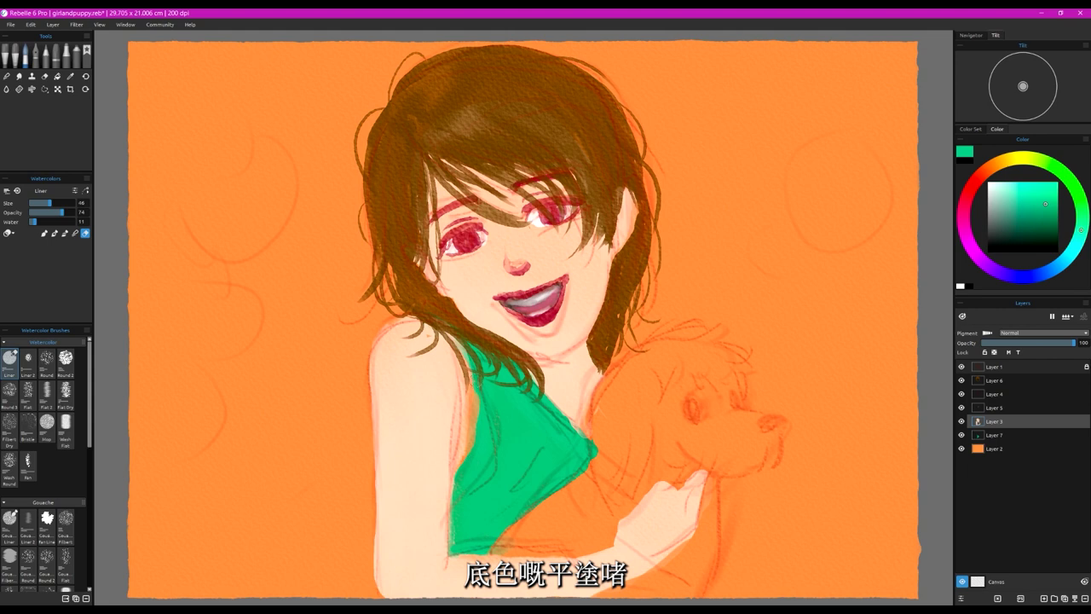
pyautogui.moveTo(470, 460); pyautogui.dragTo(468, 361)
# Step: Fill the gap along the top's armhole with green on Layer 7
pyautogui.click(1006, 435)
pyautogui.click(44, 233)
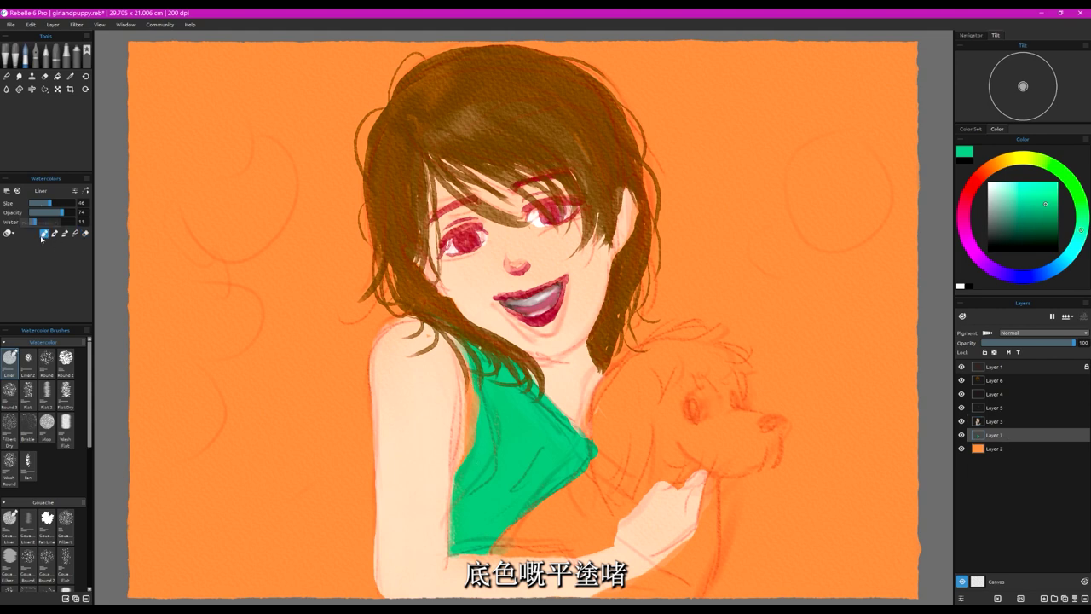
pyautogui.moveTo(478, 398)
pyautogui.mouseDown()
pyautogui.moveTo(471, 464)
pyautogui.moveTo(478, 387)
pyautogui.moveTo(457, 479)
pyautogui.moveTo(473, 392)
pyautogui.mouseUp()
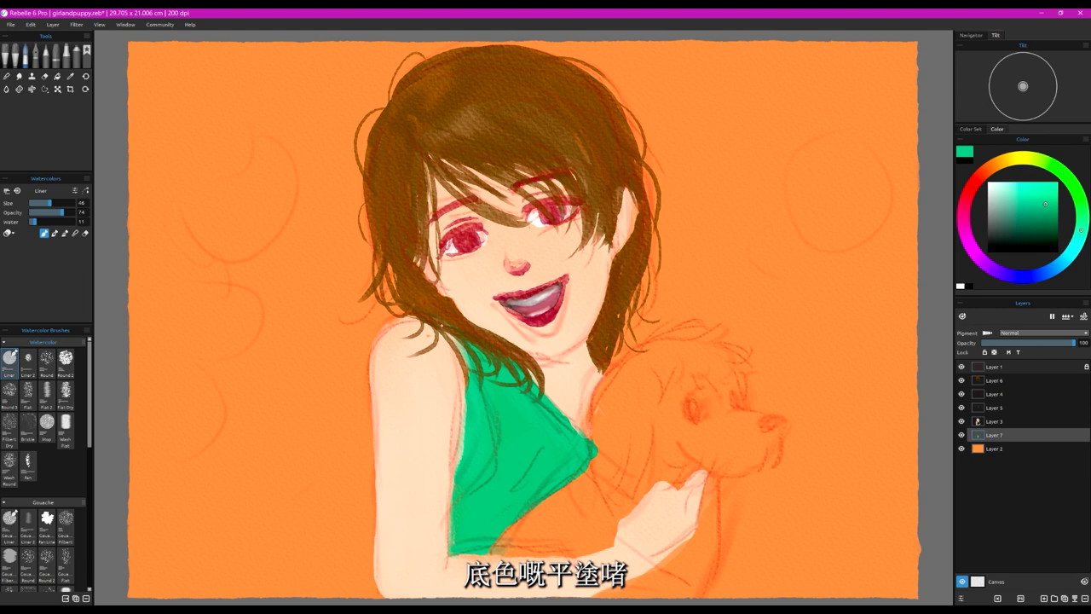
# Step: Erase the green spilling over the top's pointed edge beside the puppy to clean up its outline
pyautogui.click(88, 233)
pyautogui.moveTo(596, 453); pyautogui.dragTo(587, 469)
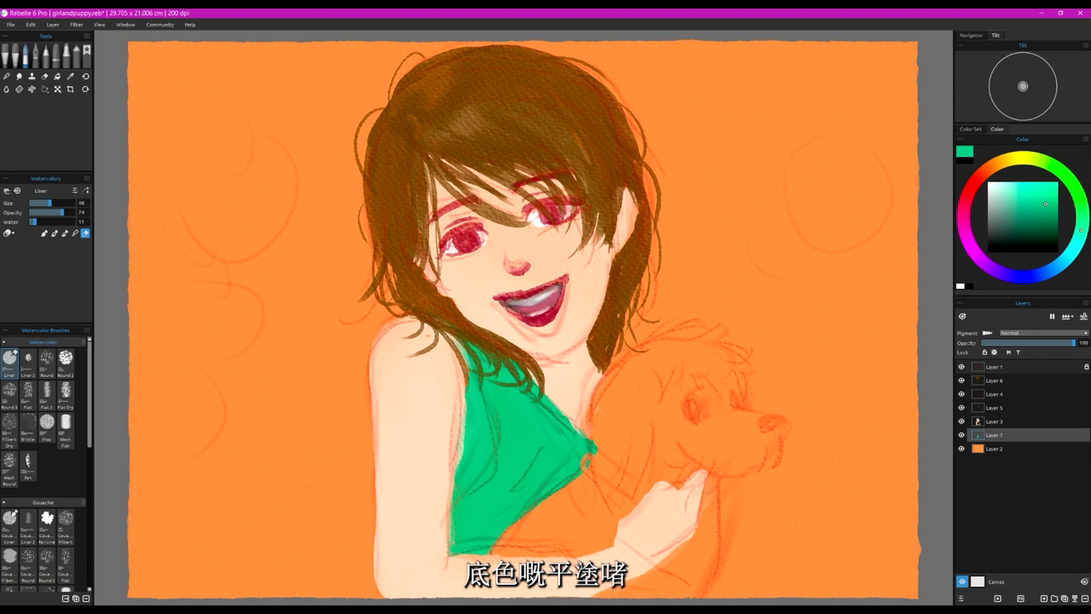
pyautogui.click(85, 77)
pyautogui.click(87, 77)
pyautogui.click(87, 78)
pyautogui.moveTo(602, 447); pyautogui.dragTo(594, 459)
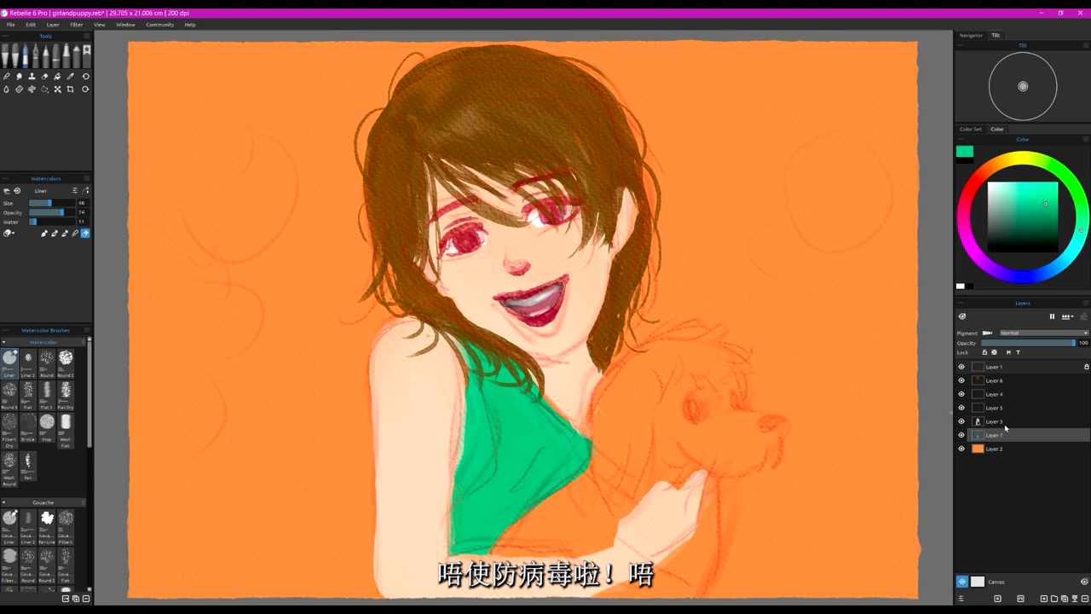
# Step: Add a new layer above the green top's layer and paint the puppy's head and body white
pyautogui.click(1044, 598)
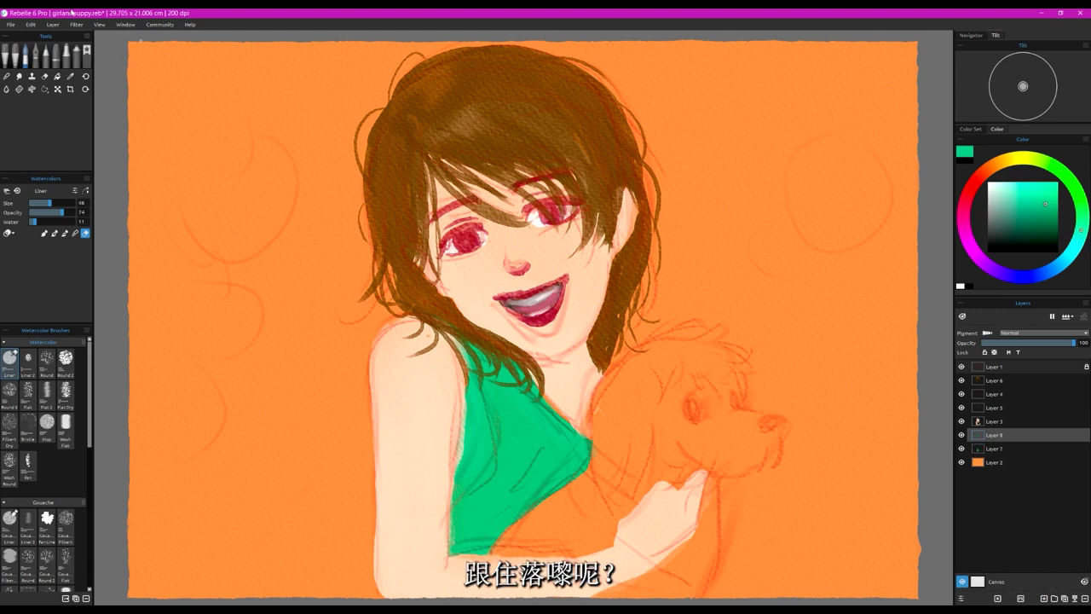
pyautogui.click(986, 186)
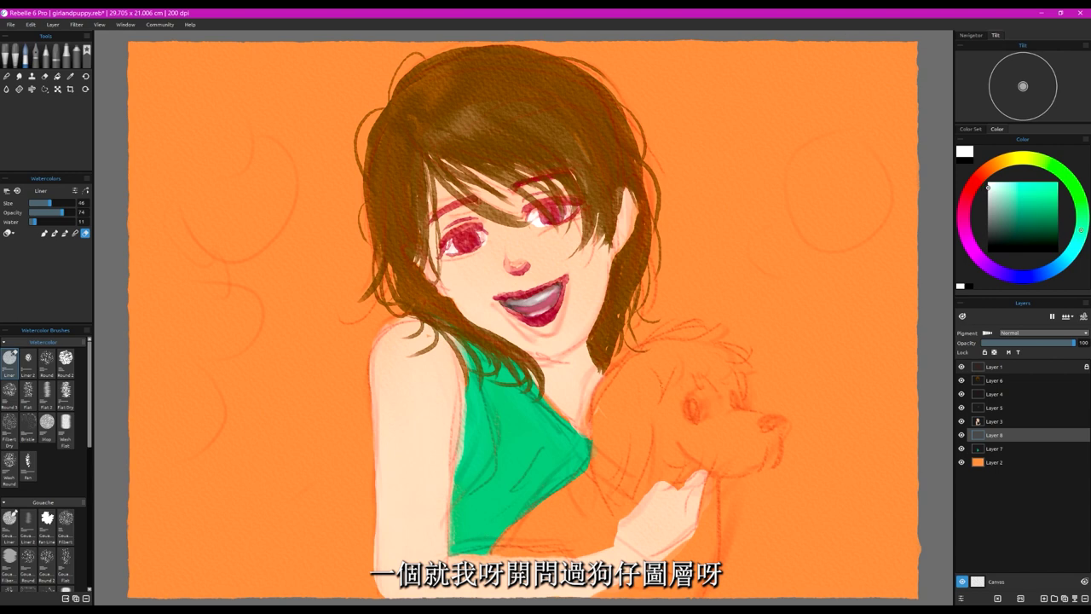
pyautogui.click(55, 233)
pyautogui.moveTo(674, 362)
pyautogui.mouseDown()
pyautogui.moveTo(657, 359)
pyautogui.moveTo(605, 393)
pyautogui.moveTo(659, 358)
pyautogui.moveTo(687, 396)
pyautogui.moveTo(707, 358)
pyautogui.moveTo(733, 426)
pyautogui.moveTo(767, 418)
pyautogui.moveTo(757, 451)
pyautogui.moveTo(738, 456)
pyautogui.moveTo(704, 428)
pyautogui.moveTo(680, 462)
pyautogui.moveTo(678, 431)
pyautogui.moveTo(707, 393)
pyautogui.moveTo(648, 385)
pyautogui.moveTo(697, 351)
pyautogui.moveTo(661, 359)
pyautogui.moveTo(607, 407)
pyautogui.moveTo(641, 431)
pyautogui.moveTo(658, 478)
pyautogui.moveTo(597, 499)
pyautogui.moveTo(604, 398)
pyautogui.moveTo(597, 478)
pyautogui.moveTo(530, 535)
pyautogui.moveTo(551, 506)
pyautogui.moveTo(499, 545)
pyautogui.moveTo(631, 499)
pyautogui.moveTo(599, 522)
pyautogui.moveTo(602, 546)
pyautogui.moveTo(501, 552)
pyautogui.mouseUp()
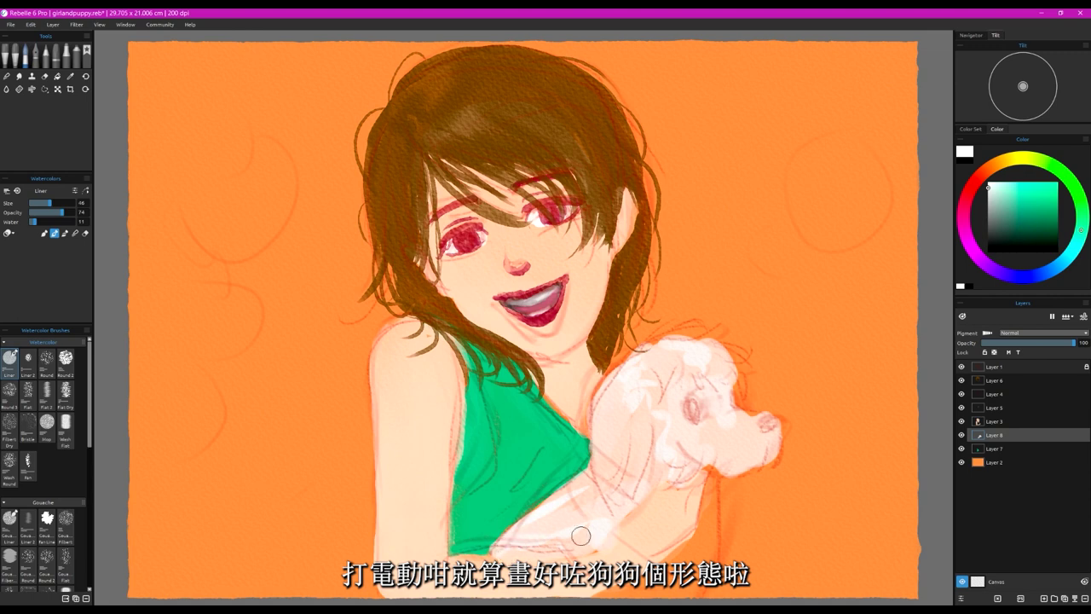
pyautogui.moveTo(580, 535)
pyautogui.mouseDown()
pyautogui.moveTo(492, 550)
pyautogui.moveTo(608, 479)
pyautogui.mouseUp()
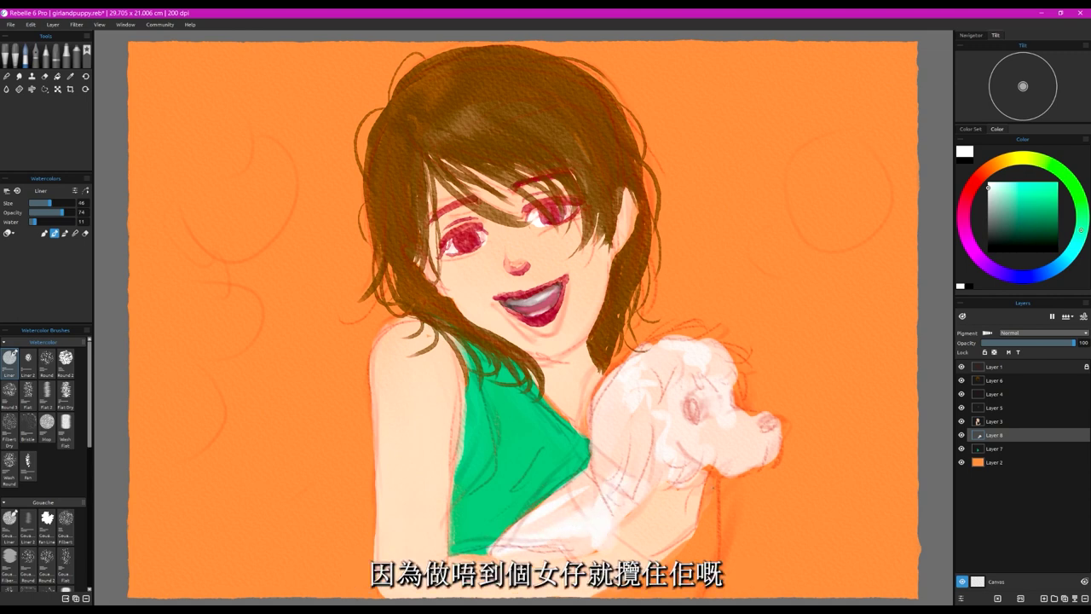
# Step: Paint the puppy's front legs white around the girl's hand and move Layer 8 above the skin layer, Layer 3
pyautogui.moveTo(712, 469); pyautogui.dragTo(704, 530)
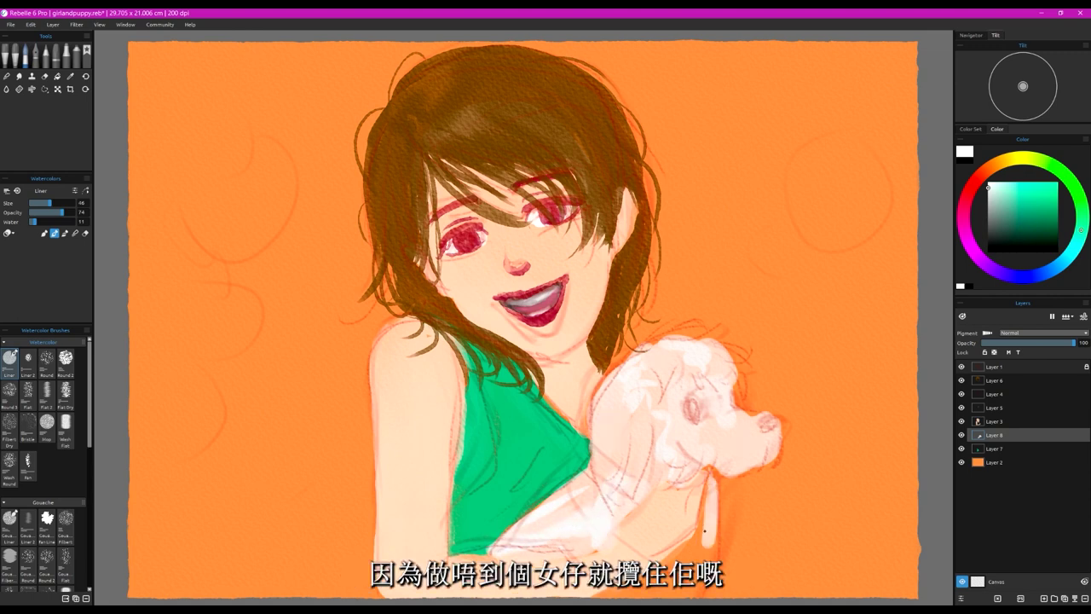
pyautogui.moveTo(709, 471); pyautogui.dragTo(695, 521)
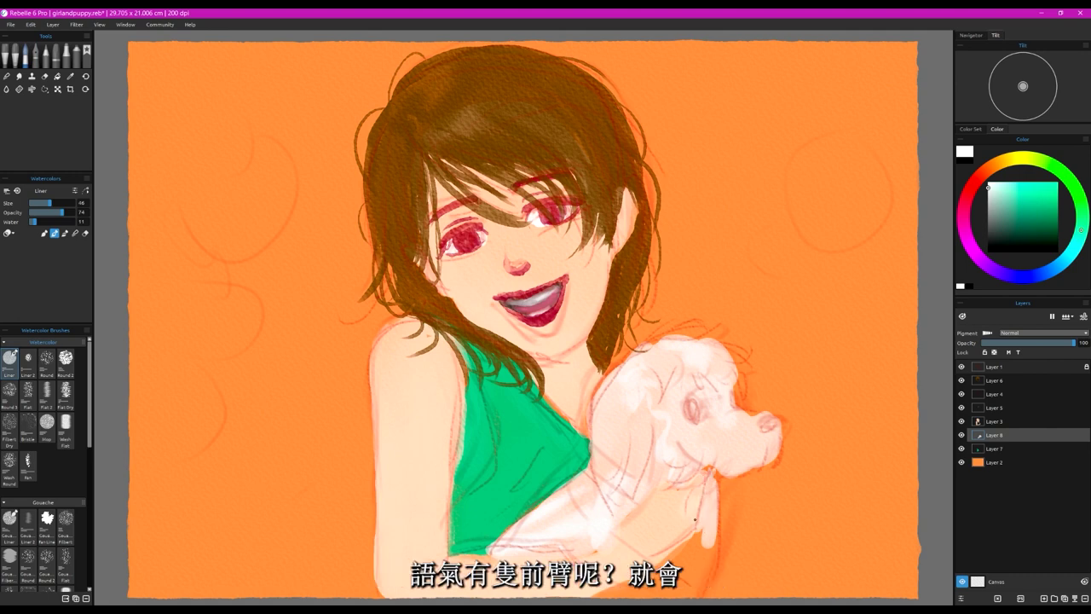
pyautogui.moveTo(698, 469)
pyautogui.mouseDown()
pyautogui.moveTo(713, 477)
pyautogui.moveTo(710, 494)
pyautogui.mouseUp()
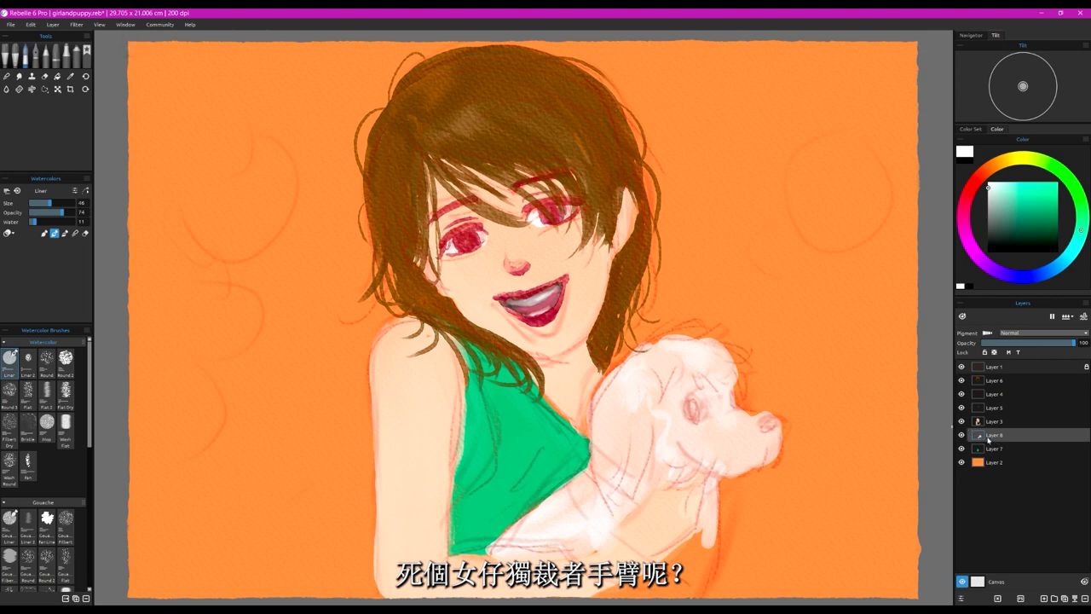
pyautogui.moveTo(988, 439); pyautogui.dragTo(996, 422)
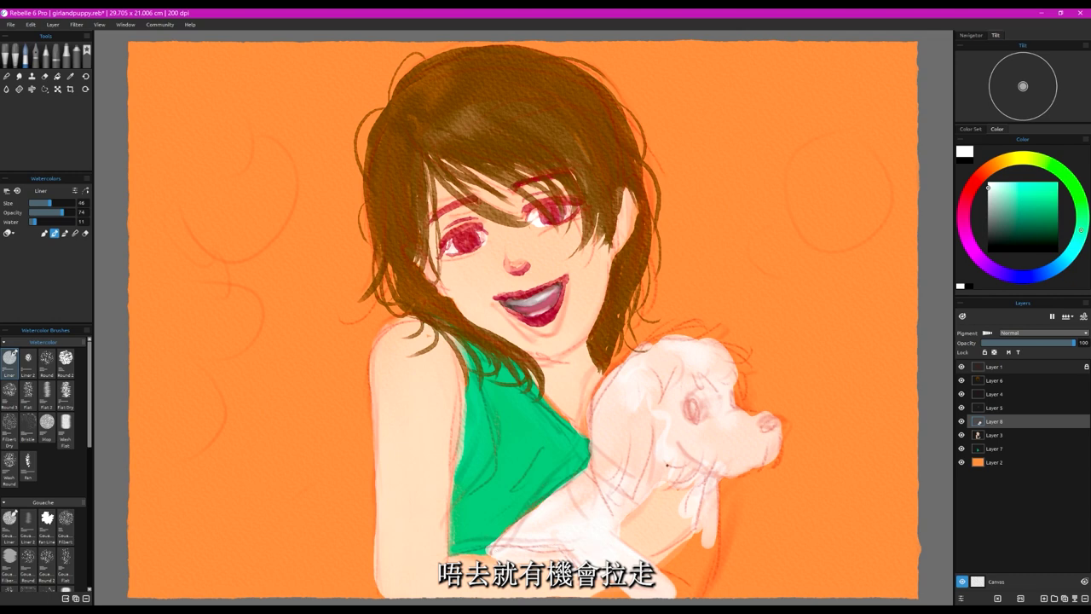
# Step: Sample the skin tone from the face and paint the missing part of the forearm around the puppy's leg on Layer 3
pyautogui.click(998, 435)
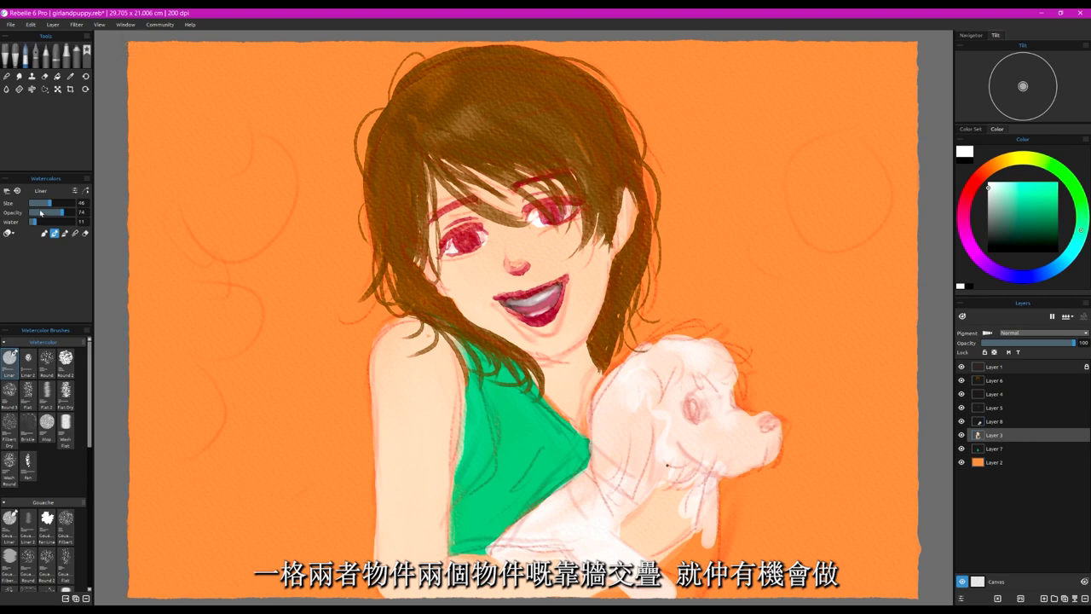
pyautogui.keyDown('alt'); pyautogui.click(574, 292); pyautogui.keyUp('alt')
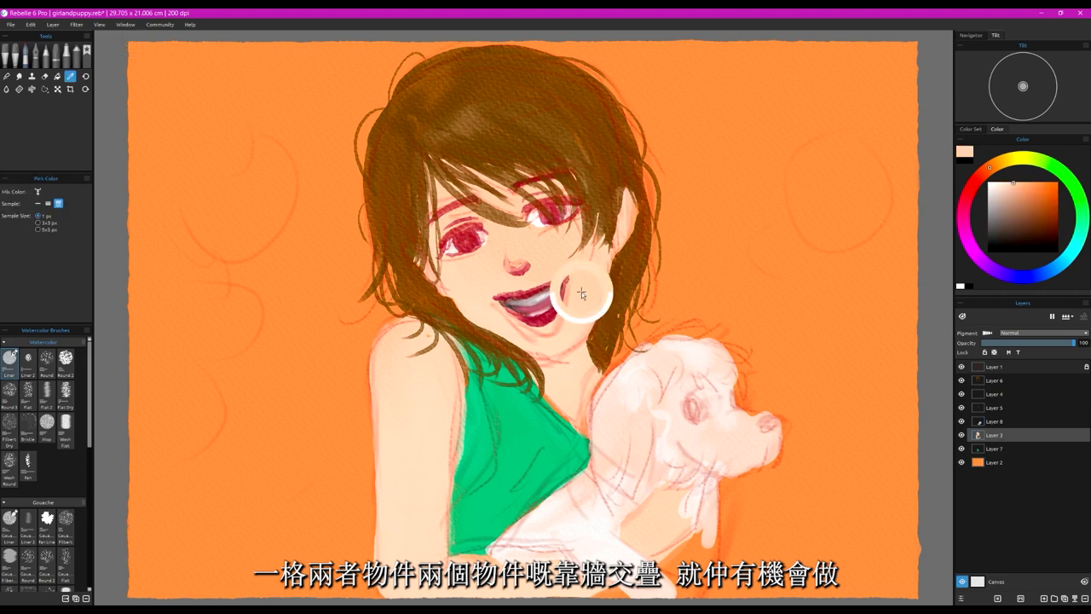
pyautogui.moveTo(660, 561)
pyautogui.mouseDown()
pyautogui.moveTo(712, 501)
pyautogui.moveTo(694, 585)
pyautogui.moveTo(696, 540)
pyautogui.moveTo(676, 572)
pyautogui.moveTo(682, 598)
pyautogui.moveTo(704, 537)
pyautogui.moveTo(672, 578)
pyautogui.mouseUp()
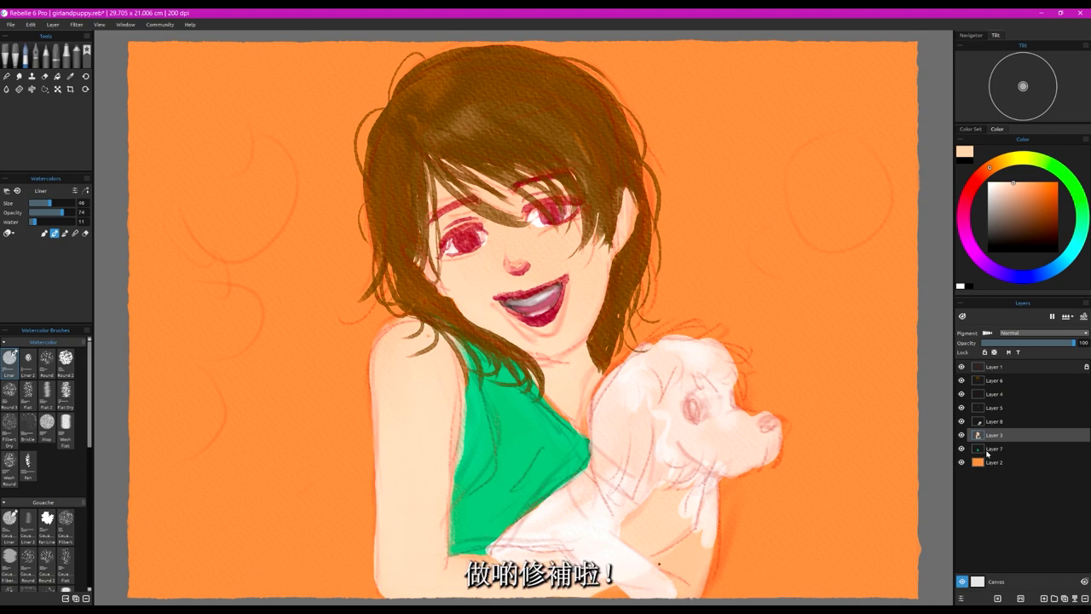
# Step: Sample the top's green and paint the visible piece of the top below the puppy's leg on Layer 7
pyautogui.click(987, 450)
pyautogui.keyDown('alt'); pyautogui.click(524, 507); pyautogui.keyUp('alt')
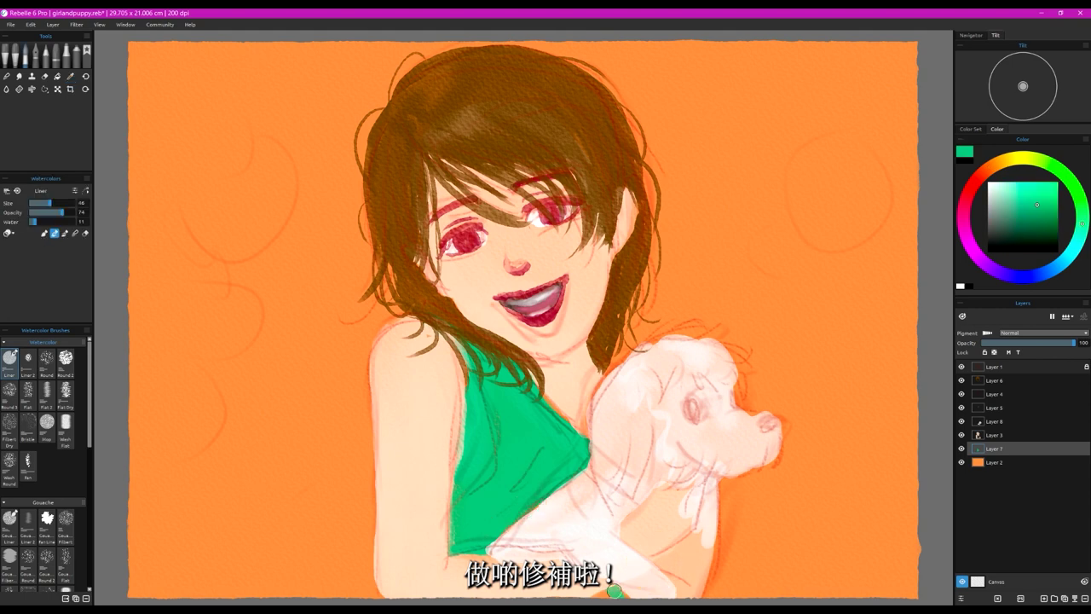
pyautogui.moveTo(614, 590)
pyautogui.mouseDown()
pyautogui.moveTo(627, 597)
pyautogui.moveTo(601, 597)
pyautogui.mouseUp()
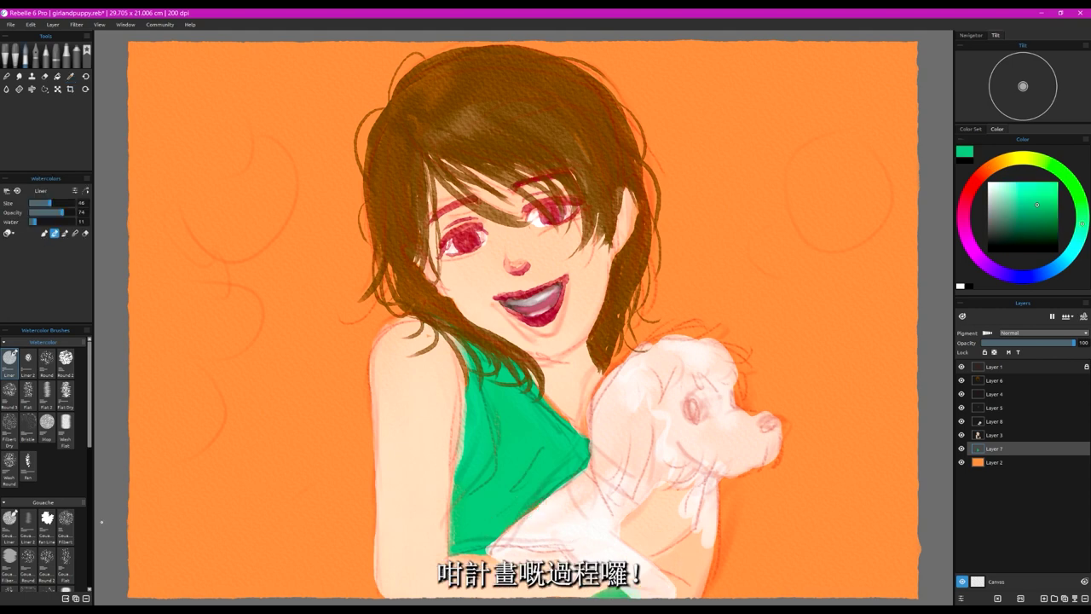
# Step: Cover the puppy's head and body on Layer 8 with another, denser coat of white
pyautogui.click(1011, 425)
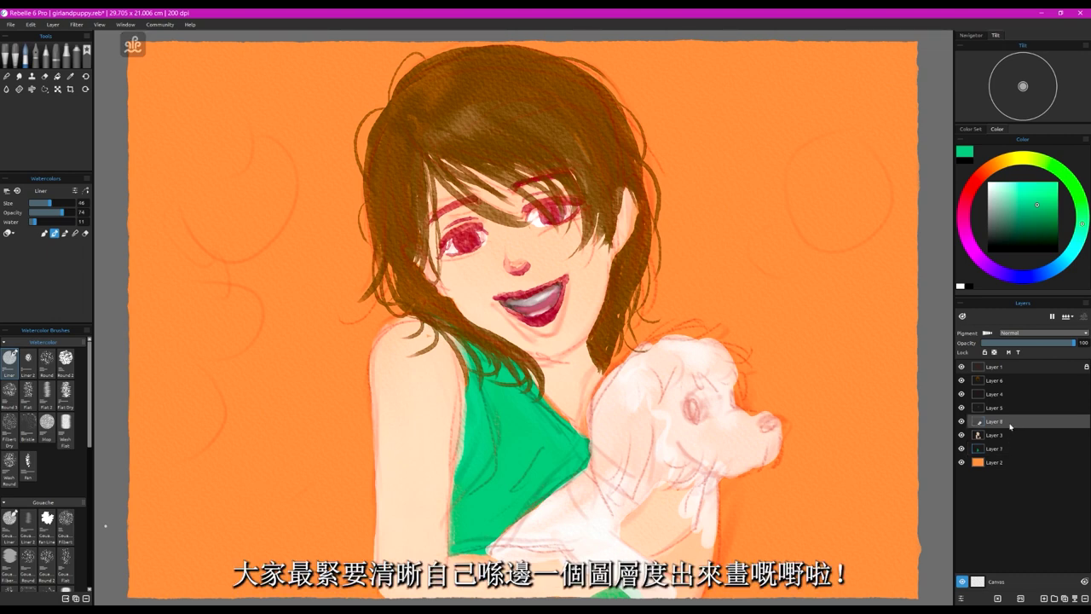
pyautogui.moveTo(1006, 199); pyautogui.dragTo(983, 185)
pyautogui.moveTo(659, 375)
pyautogui.mouseDown()
pyautogui.moveTo(634, 439)
pyautogui.moveTo(606, 399)
pyautogui.moveTo(603, 419)
pyautogui.moveTo(645, 442)
pyautogui.moveTo(690, 382)
pyautogui.moveTo(717, 422)
pyautogui.moveTo(715, 394)
pyautogui.moveTo(654, 457)
pyautogui.moveTo(653, 427)
pyautogui.moveTo(652, 480)
pyautogui.moveTo(569, 534)
pyautogui.moveTo(561, 518)
pyautogui.moveTo(514, 539)
pyautogui.mouseUp()
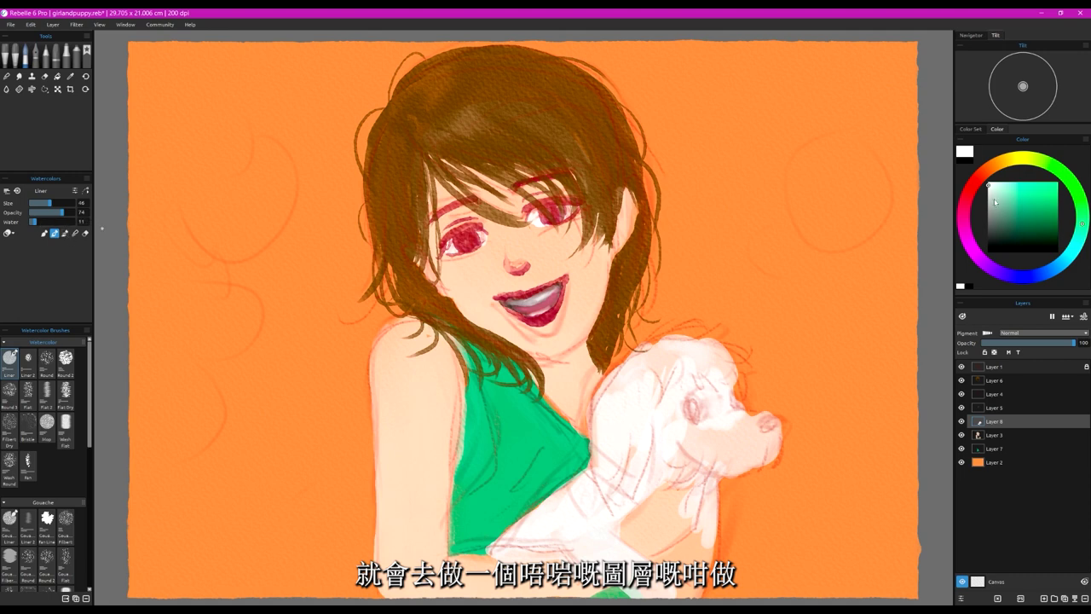
# Step: Choose a dark blue and paint the puppy's eye
pyautogui.moveTo(995, 201); pyautogui.dragTo(982, 230)
pyautogui.moveTo(1029, 201)
pyautogui.mouseDown()
pyautogui.moveTo(1047, 203)
pyautogui.moveTo(1076, 244)
pyautogui.moveTo(1063, 261)
pyautogui.mouseUp()
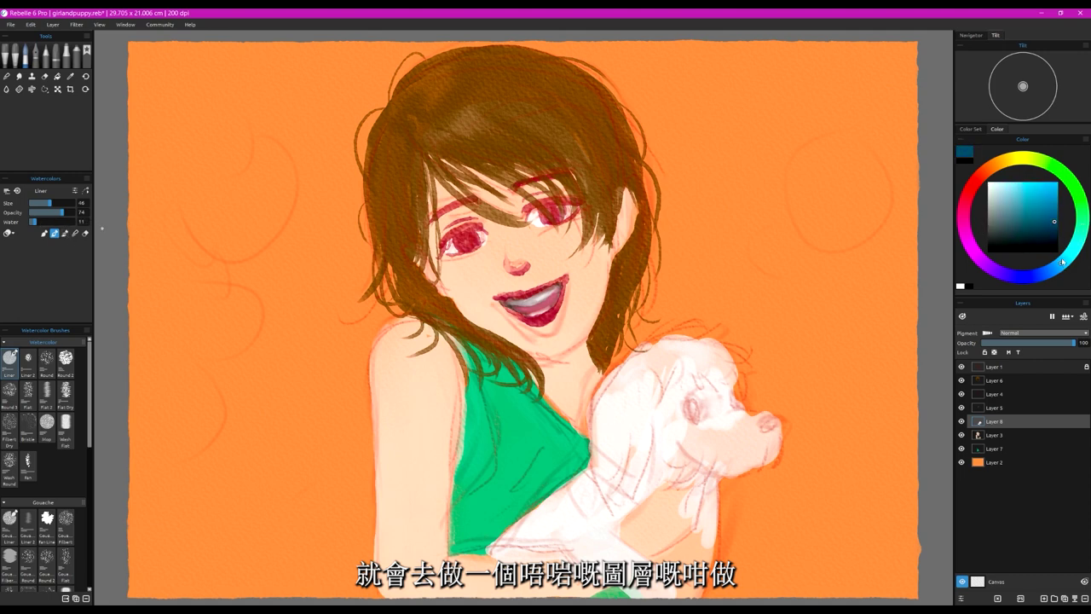
pyautogui.moveTo(691, 404); pyautogui.dragTo(693, 414)
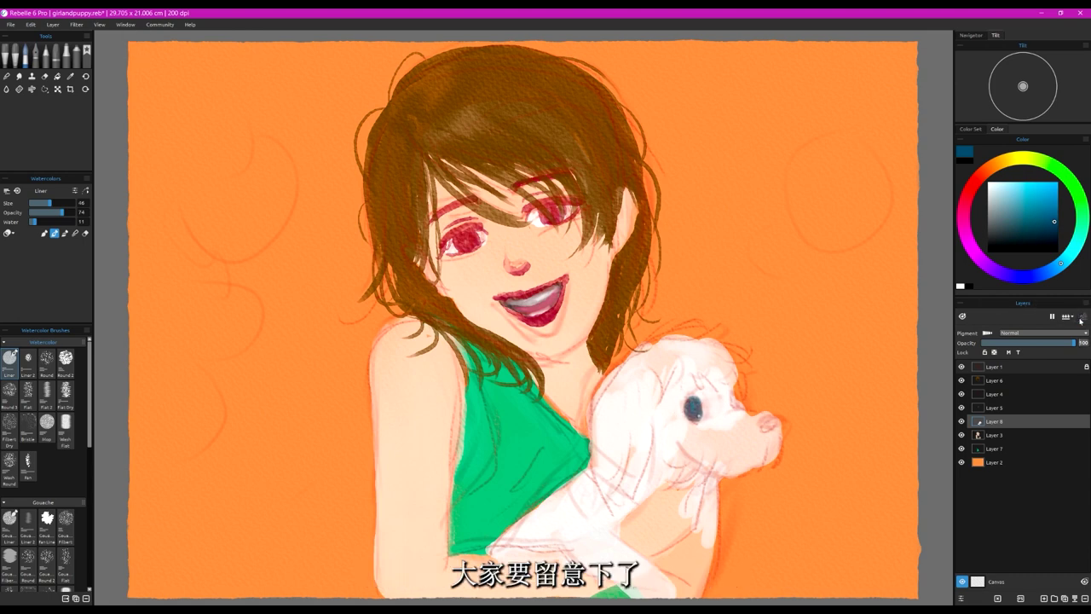
# Step: Set the brush size to 28 and paint the puppy's nose and second eye dark blue
pyautogui.moveTo(49, 206); pyautogui.dragTo(40, 206)
pyautogui.moveTo(762, 423)
pyautogui.mouseDown()
pyautogui.moveTo(727, 401)
pyautogui.moveTo(679, 412)
pyautogui.mouseUp()
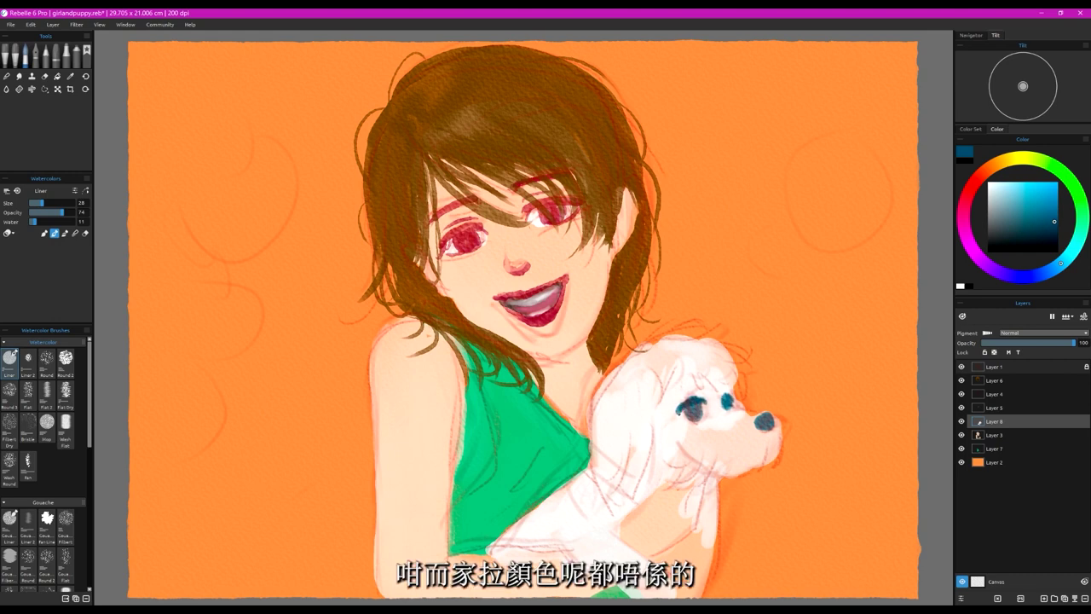
# Step: Choose a mid grey and paint fur strokes along the puppy's jaw, brow, head outline and ear
pyautogui.click(987, 218)
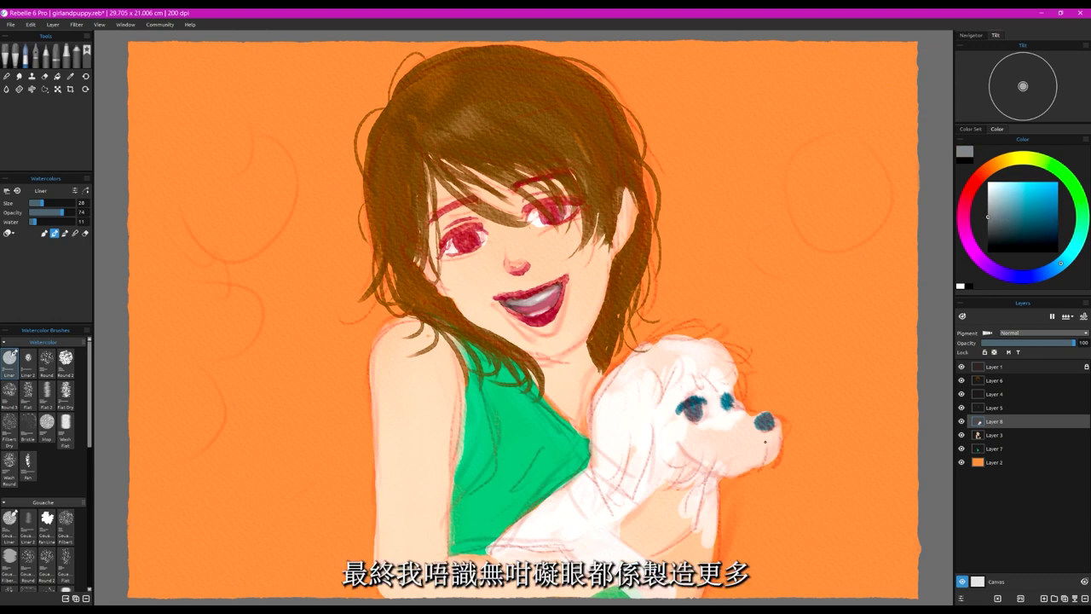
pyautogui.moveTo(765, 443)
pyautogui.mouseDown()
pyautogui.moveTo(750, 476)
pyautogui.moveTo(718, 468)
pyautogui.moveTo(664, 480)
pyautogui.moveTo(651, 457)
pyautogui.mouseUp()
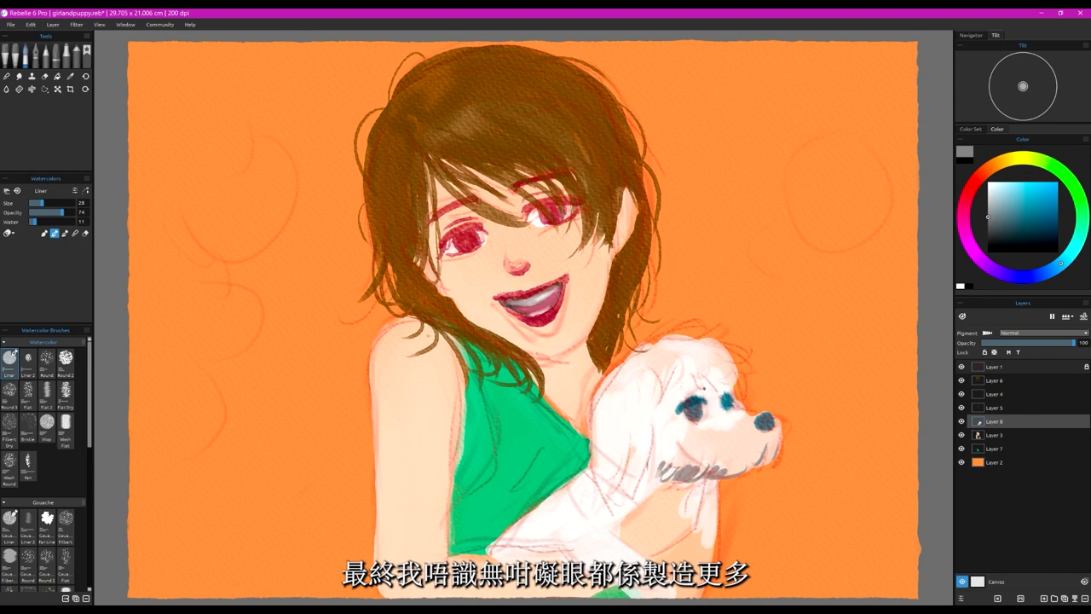
pyautogui.moveTo(702, 381)
pyautogui.mouseDown()
pyautogui.moveTo(718, 403)
pyautogui.moveTo(700, 399)
pyautogui.moveTo(738, 396)
pyautogui.mouseUp()
pyautogui.moveTo(708, 344); pyautogui.dragTo(743, 380)
pyautogui.moveTo(693, 344)
pyautogui.mouseDown()
pyautogui.moveTo(634, 360)
pyautogui.moveTo(641, 352)
pyautogui.moveTo(592, 432)
pyautogui.moveTo(592, 463)
pyautogui.moveTo(598, 418)
pyautogui.moveTo(604, 487)
pyautogui.moveTo(616, 465)
pyautogui.moveTo(608, 506)
pyautogui.mouseUp()
pyautogui.moveTo(633, 470)
pyautogui.mouseDown()
pyautogui.moveTo(615, 494)
pyautogui.moveTo(628, 495)
pyautogui.mouseUp()
pyautogui.moveTo(652, 440)
pyautogui.mouseDown()
pyautogui.moveTo(654, 470)
pyautogui.moveTo(663, 469)
pyautogui.mouseUp()
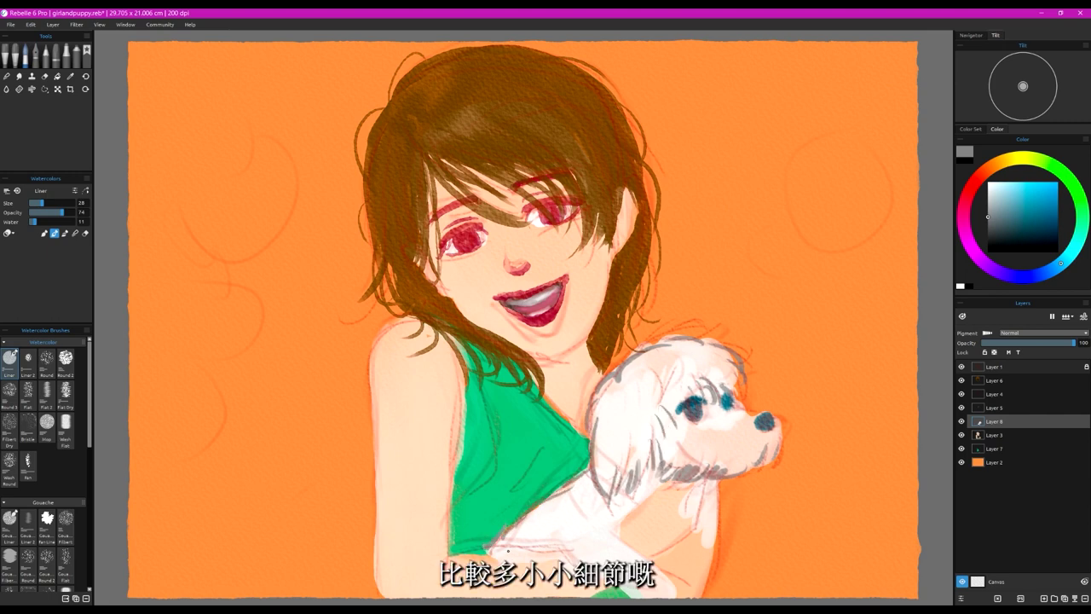
# Step: Define the puppy's belly, front leg and hanging paw with grey contour strokes
pyautogui.moveTo(508, 551)
pyautogui.mouseDown()
pyautogui.moveTo(565, 547)
pyautogui.moveTo(601, 583)
pyautogui.mouseUp()
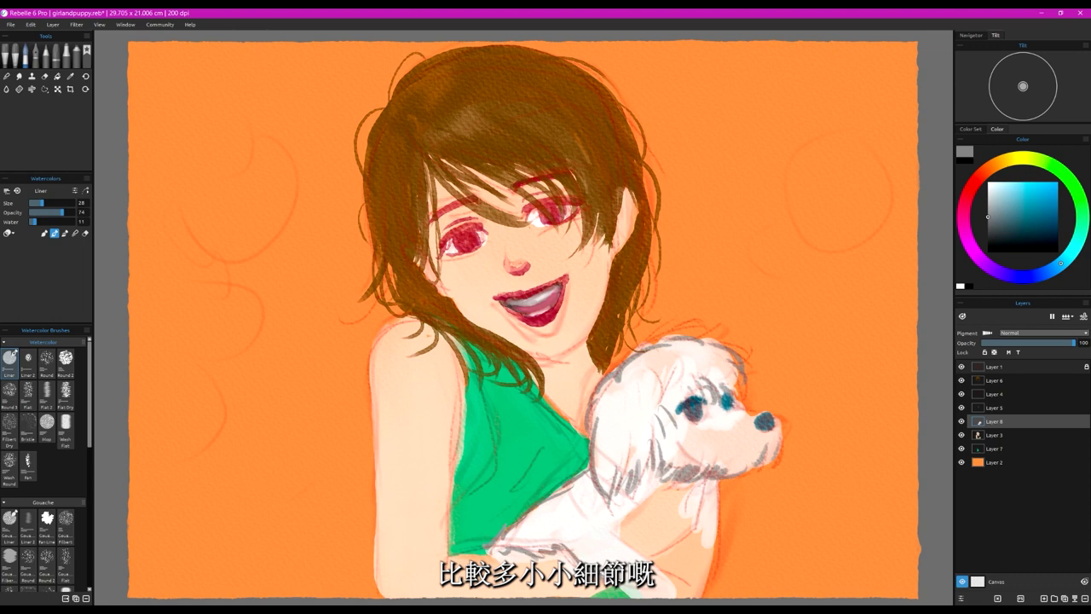
pyautogui.moveTo(650, 493); pyautogui.dragTo(632, 515)
pyautogui.moveTo(631, 556); pyautogui.dragTo(649, 564)
pyautogui.moveTo(692, 489); pyautogui.dragTo(692, 519)
pyautogui.moveTo(699, 480); pyautogui.dragTo(707, 546)
pyautogui.moveTo(695, 516); pyautogui.dragTo(700, 534)
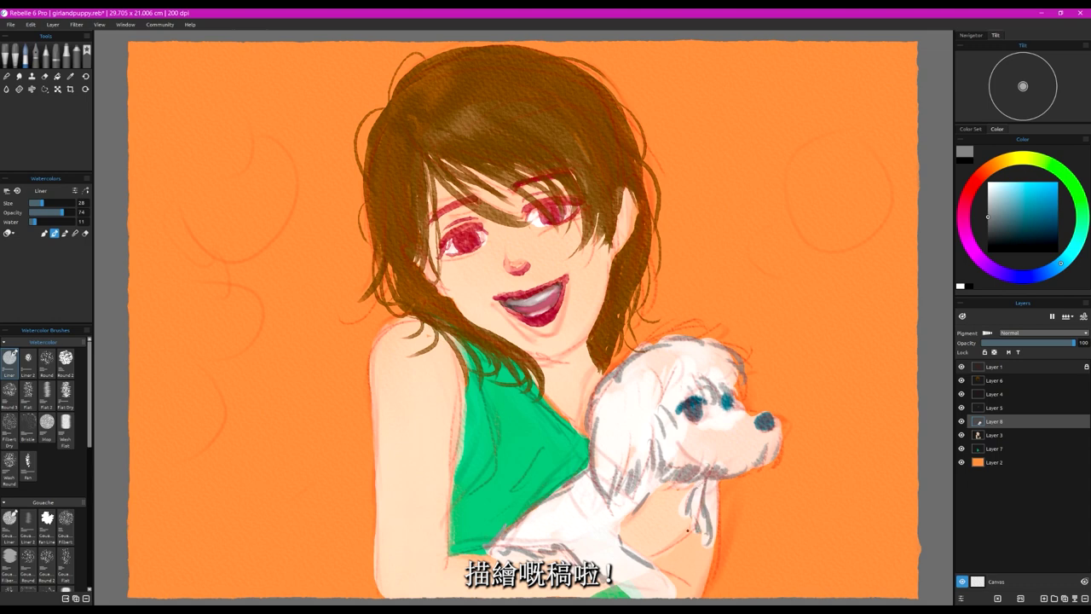
pyautogui.moveTo(691, 485); pyautogui.dragTo(680, 514)
pyautogui.moveTo(692, 507); pyautogui.dragTo(707, 531)
pyautogui.click(85, 233)
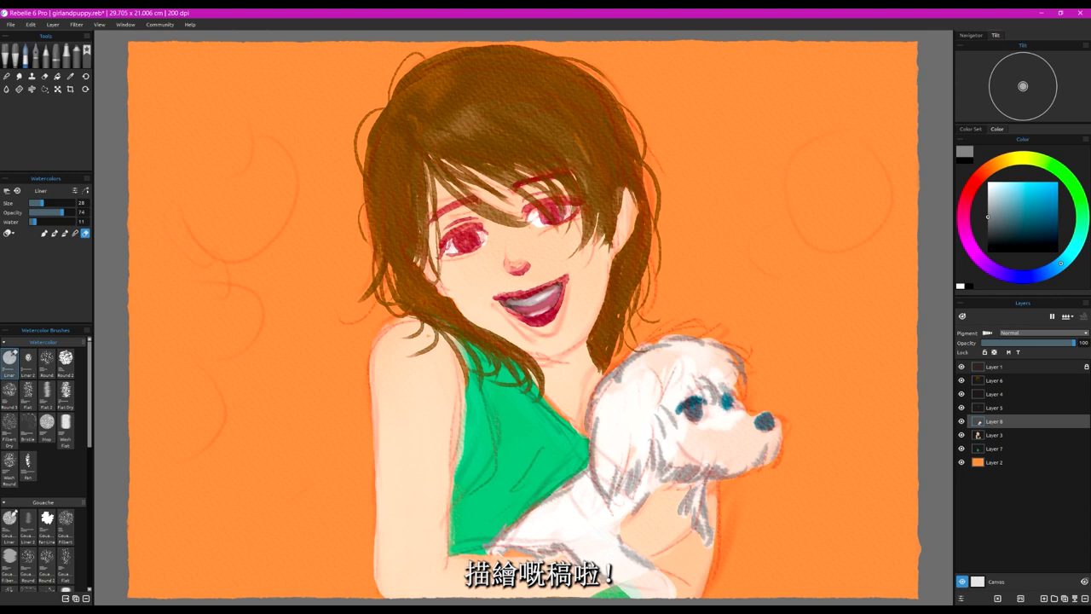
# Step: Reduce the brush size to 15 and darken both of the puppy's eyes with black
pyautogui.moveTo(988, 217); pyautogui.dragTo(988, 240)
pyautogui.moveTo(41, 204); pyautogui.dragTo(36, 205)
pyautogui.click(43, 232)
pyautogui.moveTo(693, 414)
pyautogui.mouseDown()
pyautogui.moveTo(728, 408)
pyautogui.moveTo(681, 411)
pyautogui.moveTo(730, 400)
pyautogui.mouseUp()
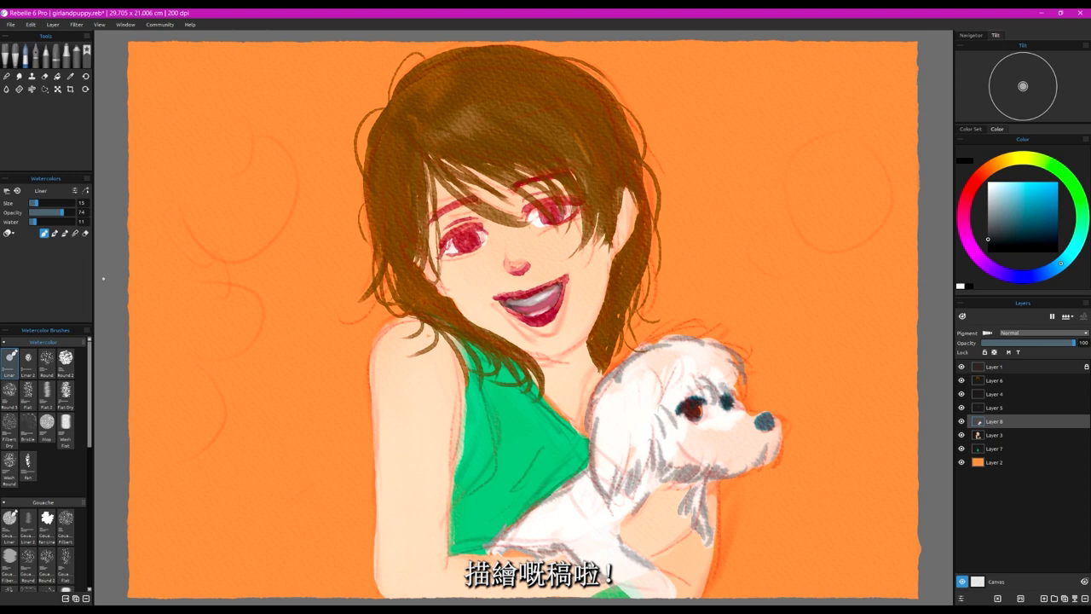
pyautogui.hotkey('shift', 'F12')
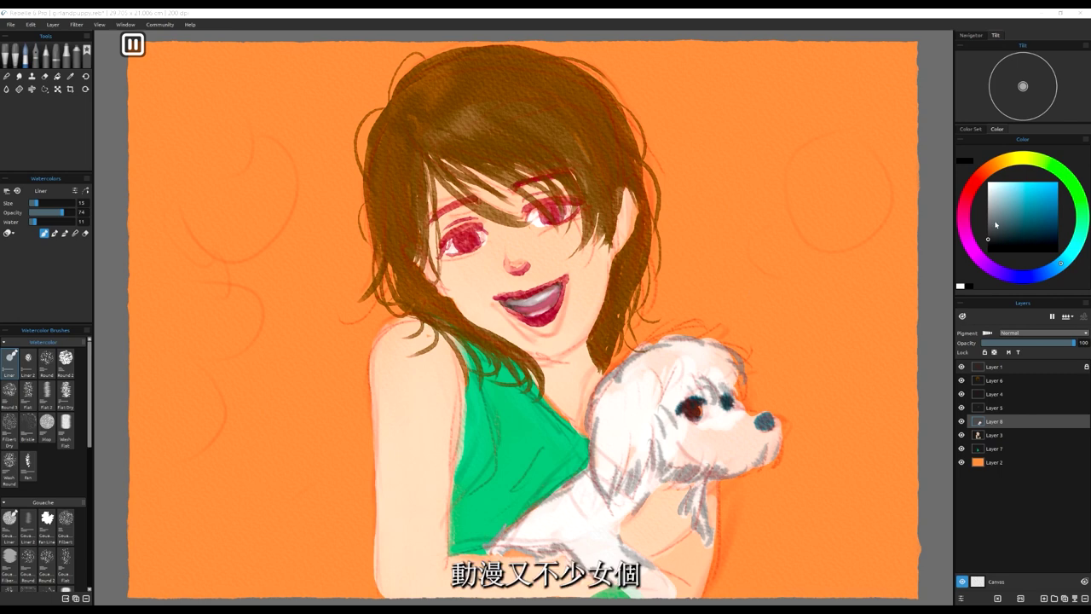
# Step: Choose a dark red and paint it into the irises of the puppy's eyes
pyautogui.click(976, 181)
pyautogui.click(1050, 221)
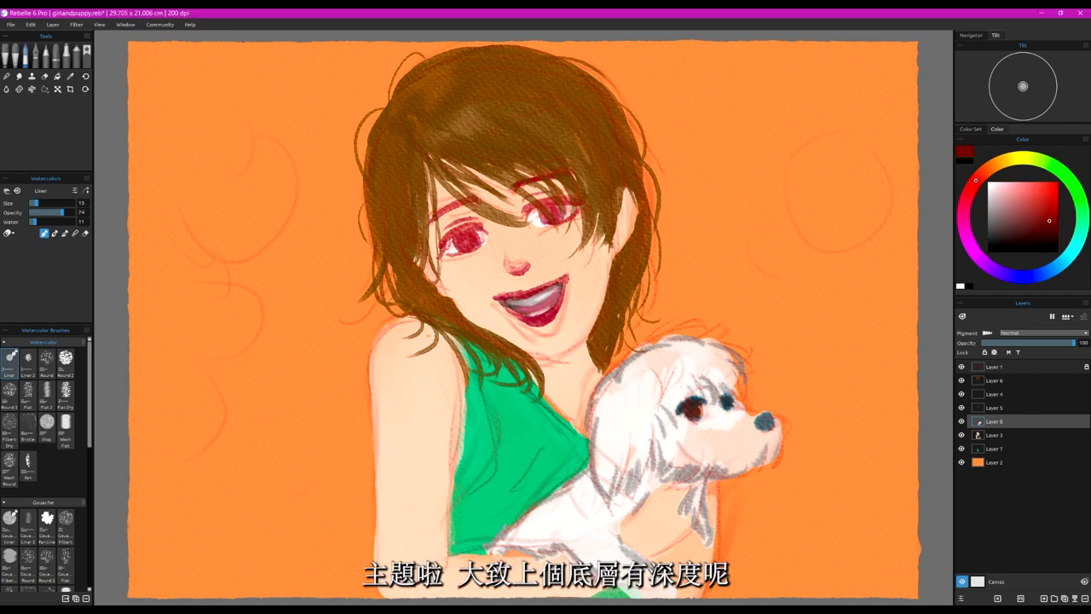
pyautogui.moveTo(696, 416); pyautogui.dragTo(728, 407)
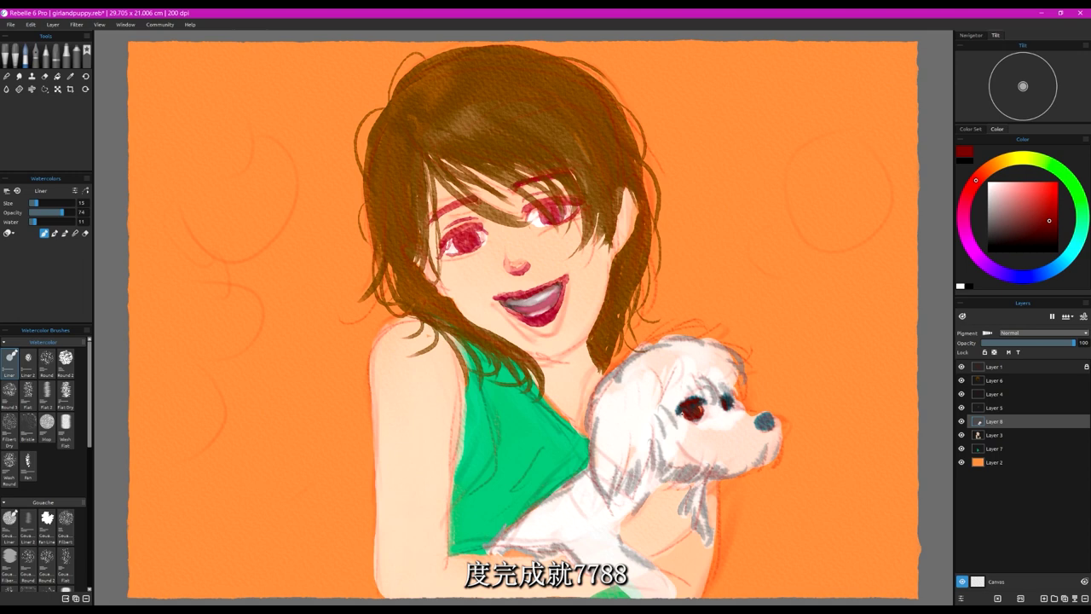
# Step: Paint near-black pupils with Water at 1, raise Opacity to 93 and dot near-white highlights in the puppy's eyes
pyautogui.moveTo(1001, 215); pyautogui.dragTo(983, 250)
pyautogui.moveTo(34, 222); pyautogui.dragTo(29, 223)
pyautogui.moveTo(691, 411); pyautogui.dragTo(694, 418)
pyautogui.moveTo(64, 213); pyautogui.dragTo(78, 215)
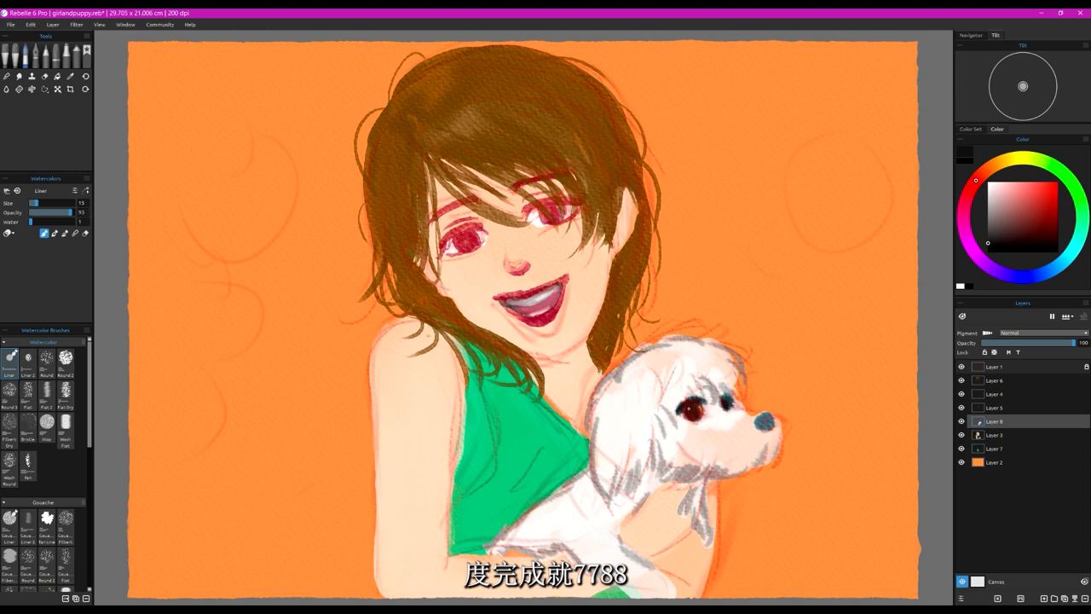
pyautogui.click(986, 191)
pyautogui.click(691, 411)
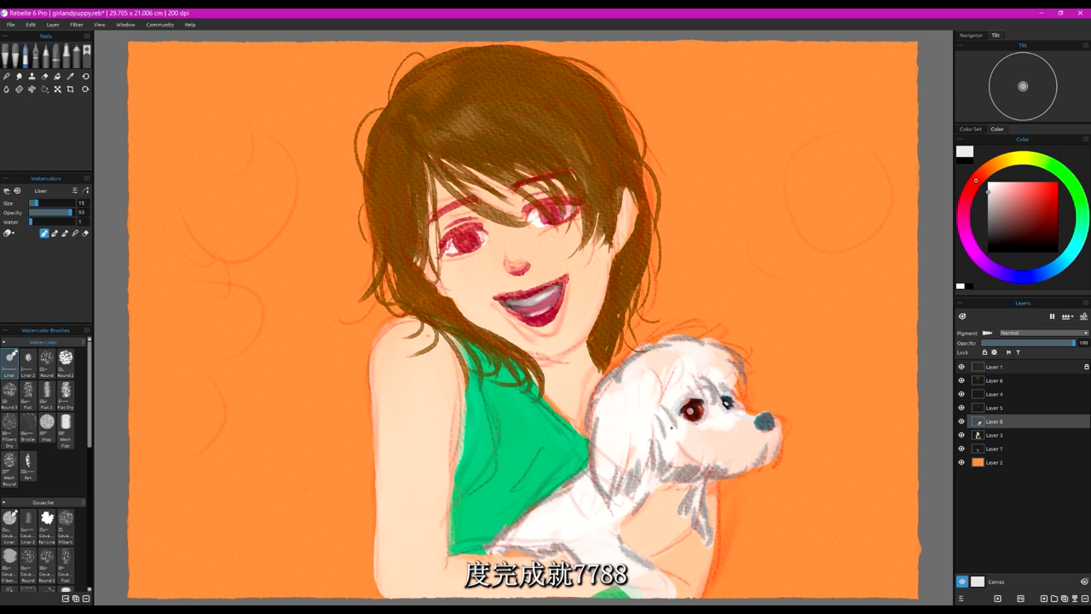
# Step: Enlarge the brush to size 58 and cover the puppy's muzzle, cheek and forehead with white
pyautogui.click(42, 207)
pyautogui.moveTo(41, 207); pyautogui.dragTo(54, 203)
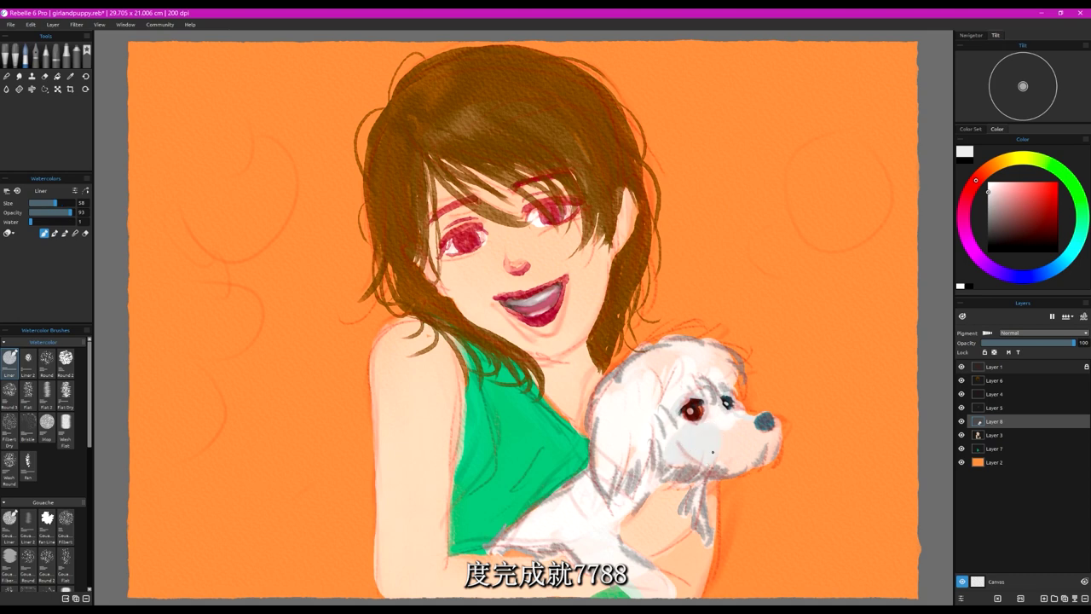
pyautogui.click(988, 185)
pyautogui.moveTo(707, 445)
pyautogui.mouseDown()
pyautogui.moveTo(742, 432)
pyautogui.moveTo(759, 443)
pyautogui.moveTo(753, 459)
pyautogui.moveTo(695, 461)
pyautogui.moveTo(694, 450)
pyautogui.moveTo(664, 448)
pyautogui.moveTo(674, 425)
pyautogui.mouseUp()
pyautogui.moveTo(646, 384); pyautogui.dragTo(682, 364)
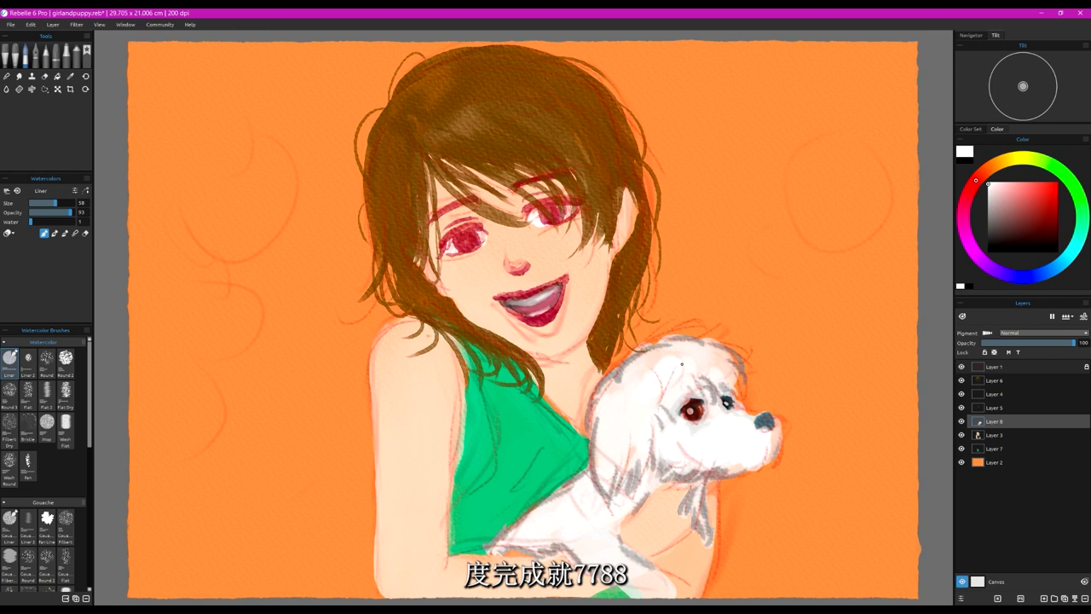
# Step: Hide the pencil sketch on Layer 1 to view the painting without its lines
pyautogui.click(962, 366)
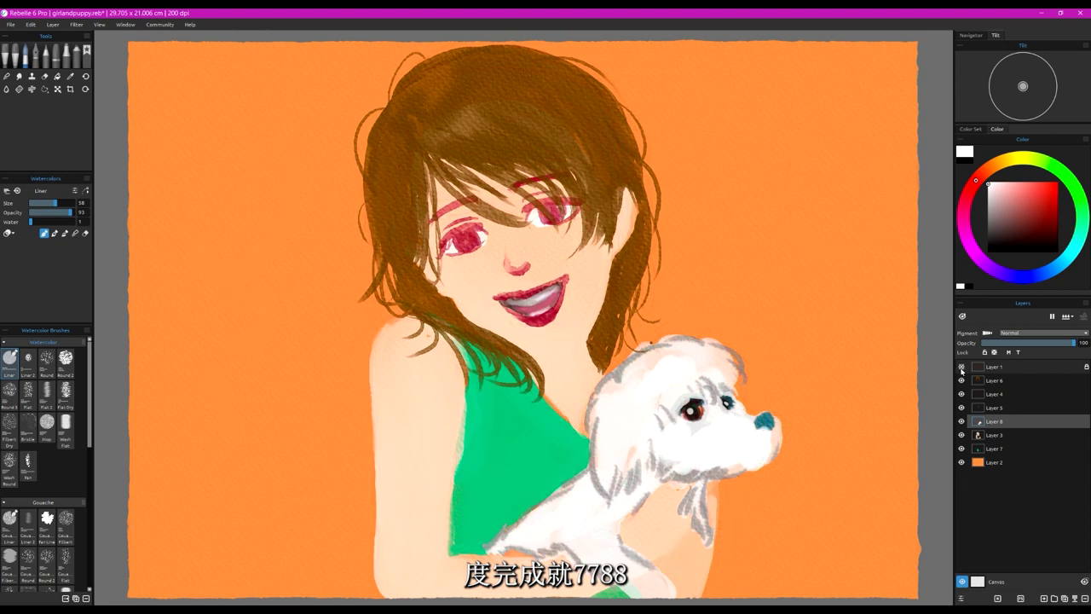
pyautogui.click(961, 369)
pyautogui.click(962, 368)
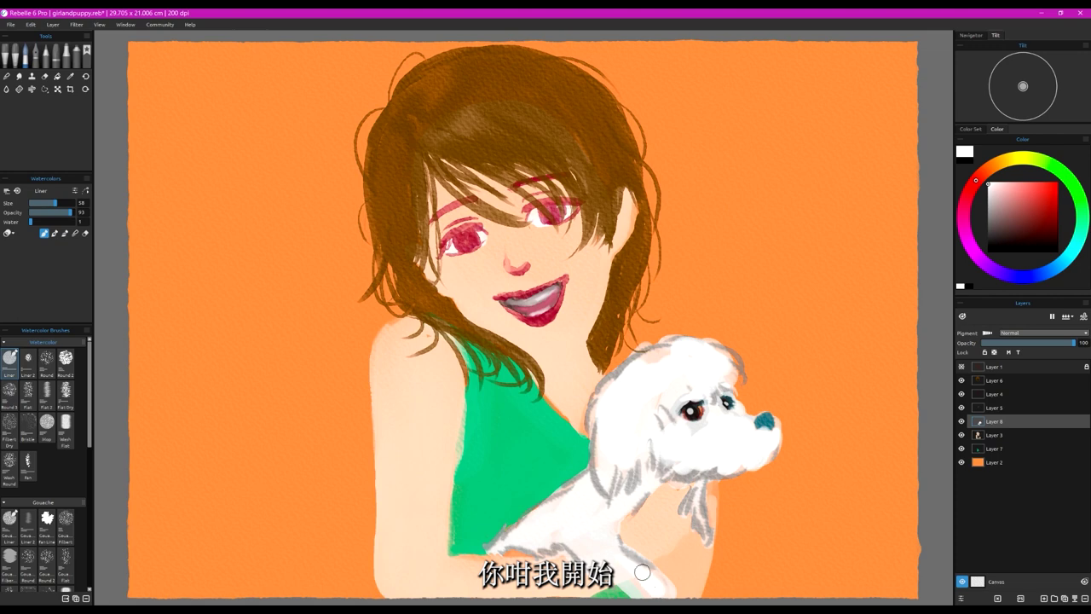
# Step: Cover the puppy's hanging paw with white, then erase its grey tip with a size 37 brush
pyautogui.moveTo(700, 490); pyautogui.dragTo(707, 533)
pyautogui.moveTo(703, 483)
pyautogui.mouseDown()
pyautogui.moveTo(708, 532)
pyautogui.moveTo(687, 507)
pyautogui.mouseUp()
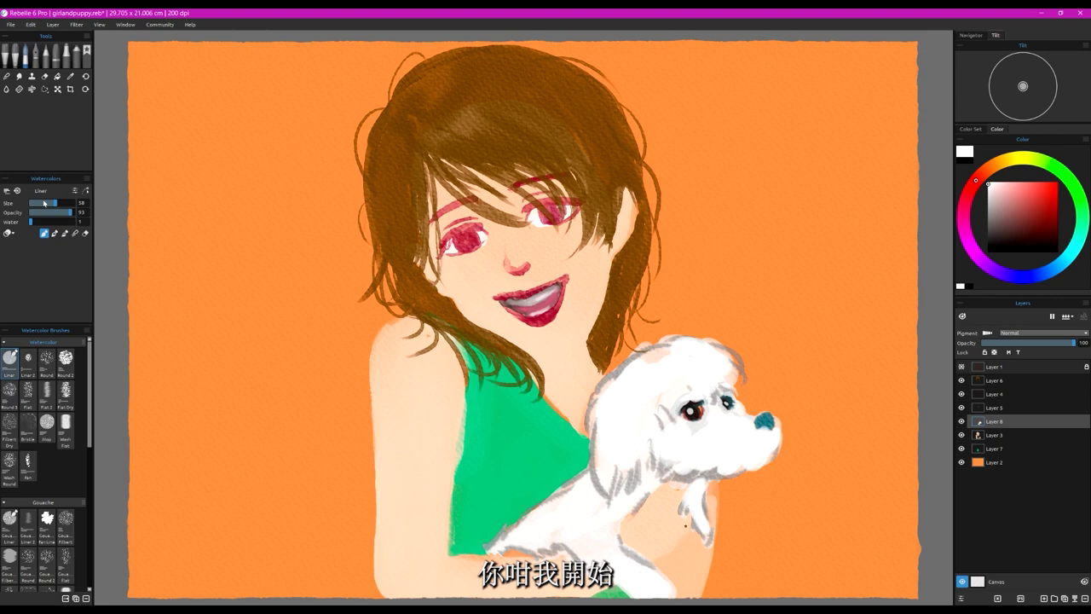
pyautogui.moveTo(45, 203); pyautogui.dragTo(49, 209)
pyautogui.click(85, 233)
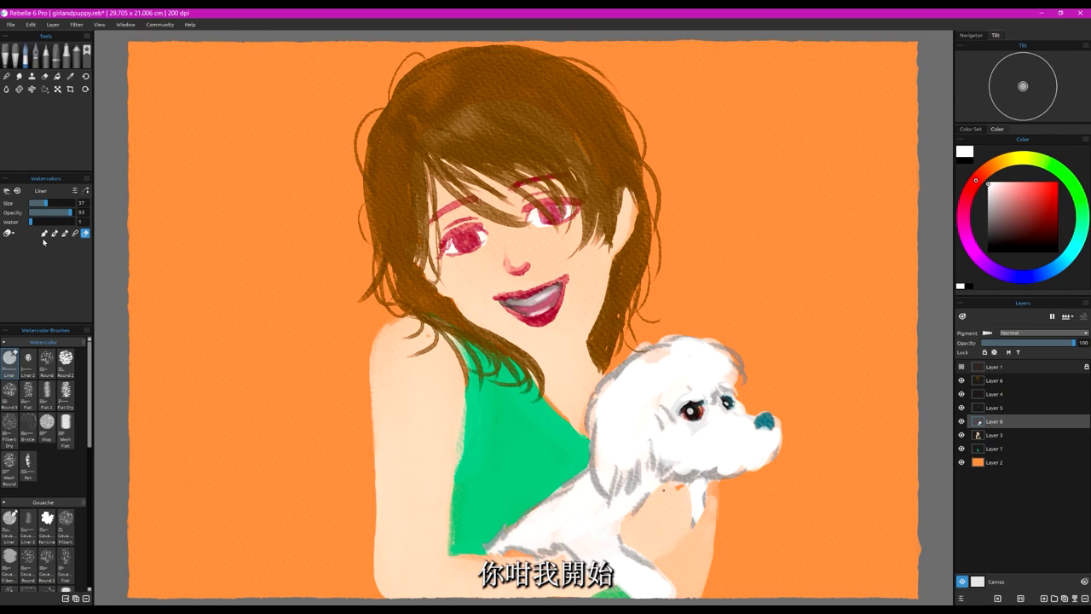
# Step: Extend the puppy's hanging front leg down over the girl's forearm in white
pyautogui.click(45, 234)
pyautogui.moveTo(701, 514)
pyautogui.mouseDown()
pyautogui.moveTo(719, 548)
pyautogui.moveTo(716, 572)
pyautogui.moveTo(708, 554)
pyautogui.moveTo(707, 583)
pyautogui.mouseUp()
pyautogui.moveTo(705, 523)
pyautogui.mouseDown()
pyautogui.moveTo(710, 583)
pyautogui.moveTo(721, 576)
pyautogui.mouseUp()
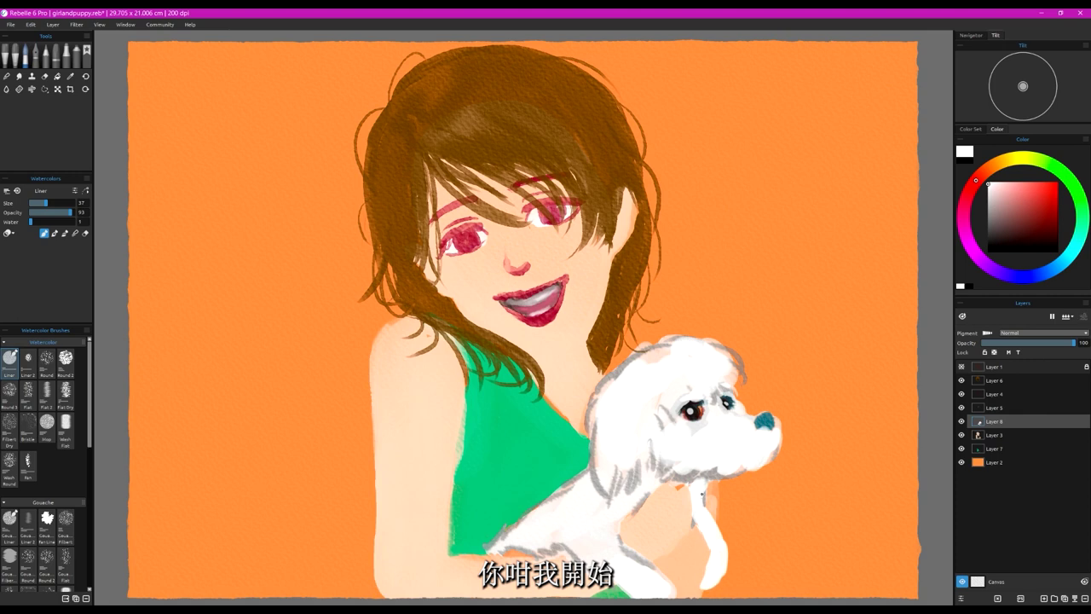
# Step: Sample the girl's skin tone, shift it to a light pink and paint shadows on her neck and face on Layer 3
pyautogui.scroll(-3, 577, 352)
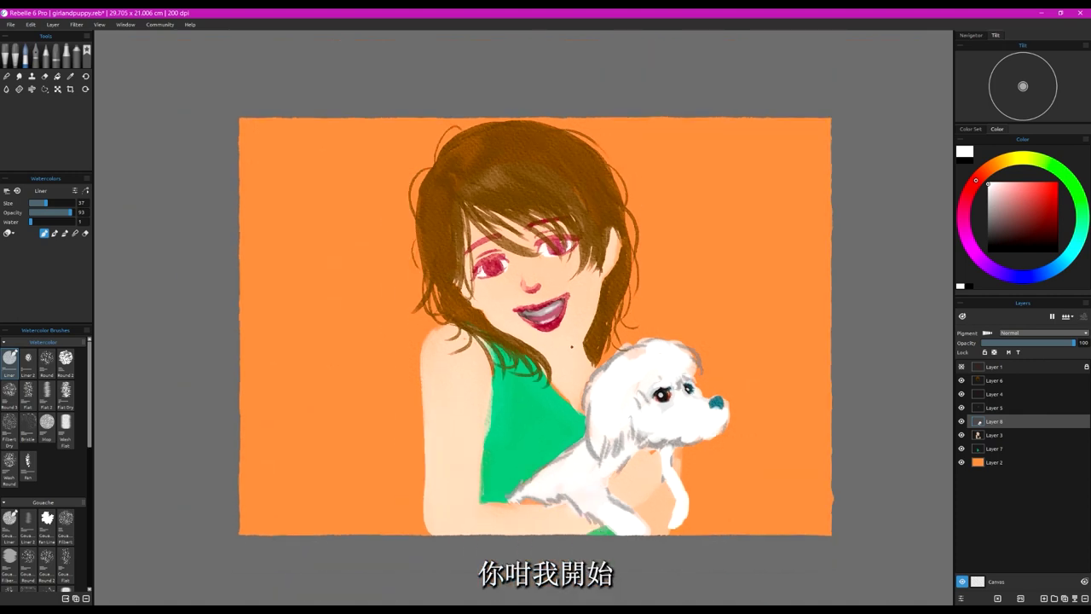
pyautogui.click(1022, 435)
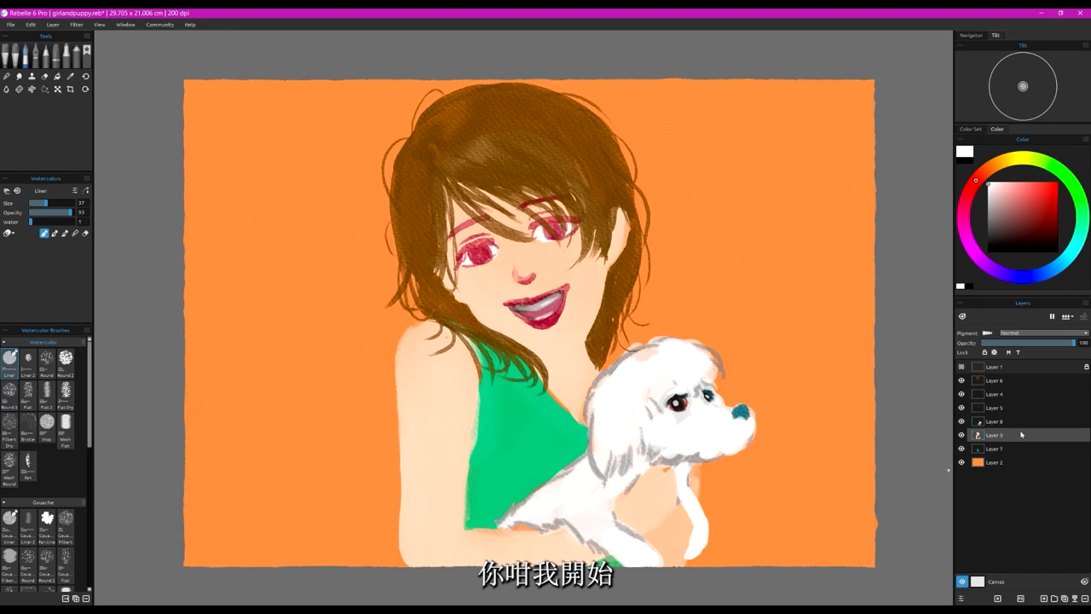
pyautogui.click(1022, 195)
pyautogui.click(967, 190)
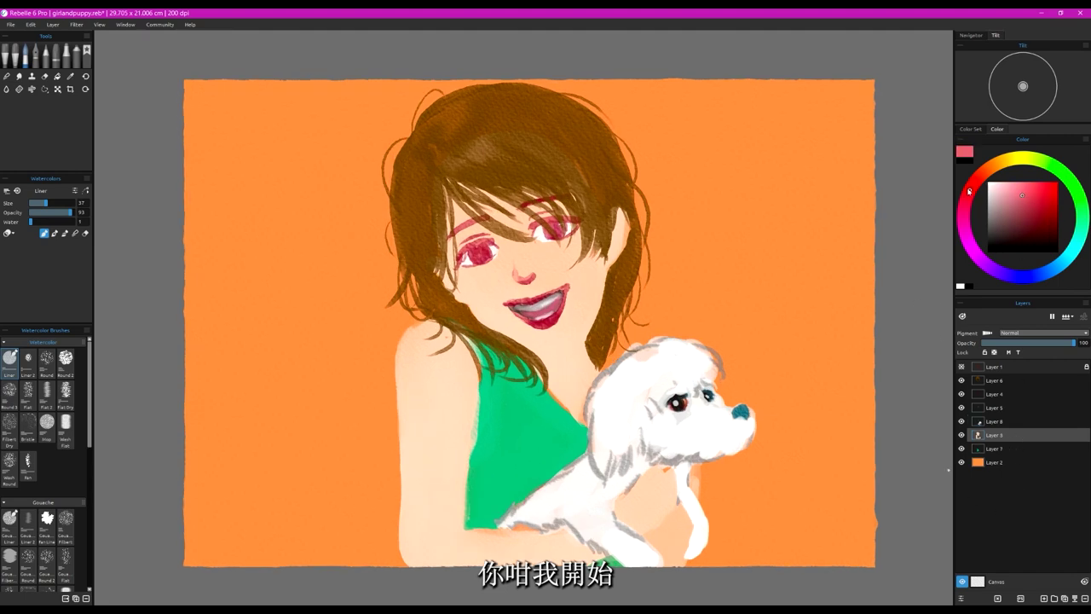
pyautogui.moveTo(966, 190); pyautogui.dragTo(978, 174)
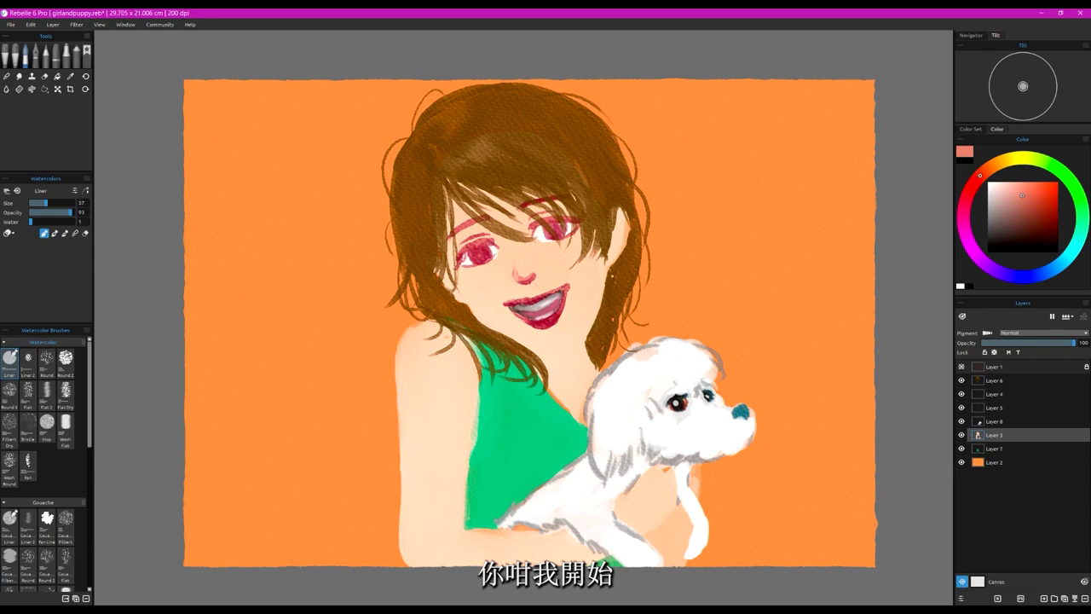
pyautogui.keyDown('alt'); pyautogui.click(586, 276); pyautogui.keyUp('alt')
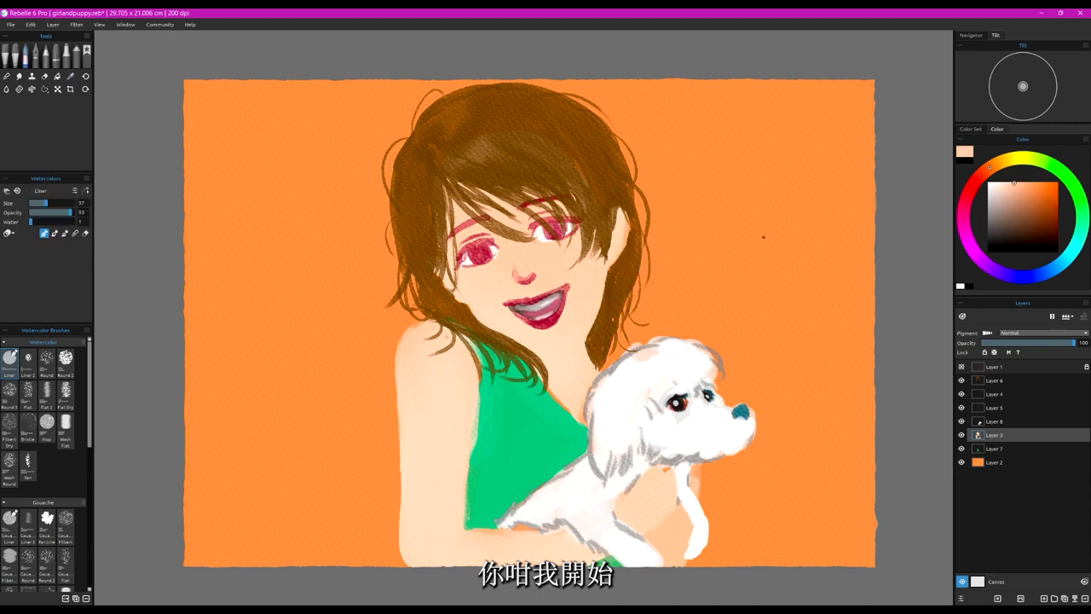
pyautogui.moveTo(974, 187); pyautogui.dragTo(978, 176)
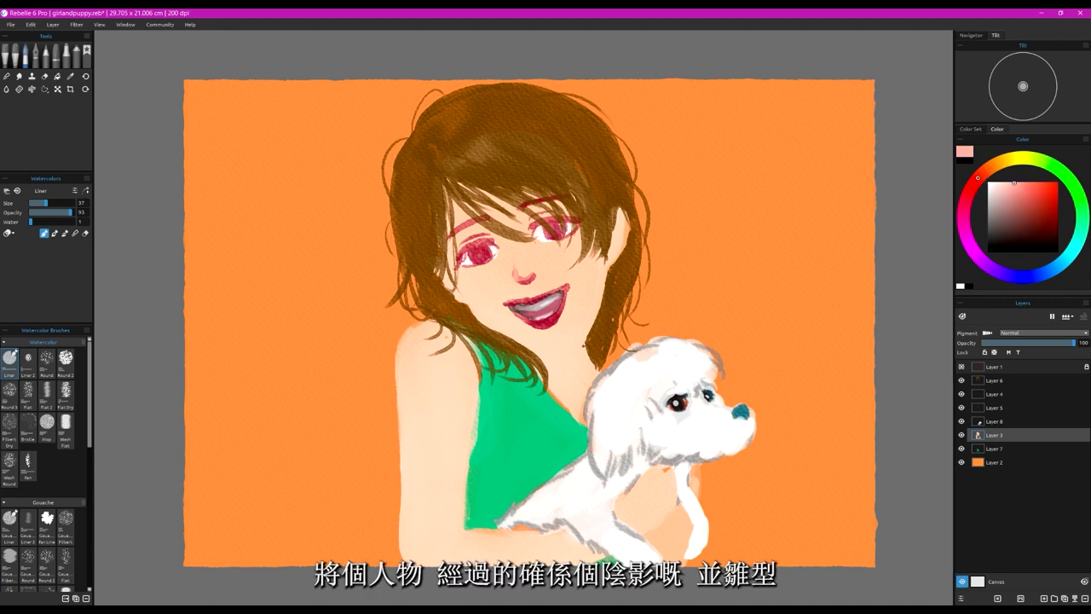
pyautogui.moveTo(581, 352)
pyautogui.mouseDown()
pyautogui.moveTo(546, 358)
pyautogui.moveTo(561, 364)
pyautogui.moveTo(560, 397)
pyautogui.moveTo(568, 353)
pyautogui.mouseUp()
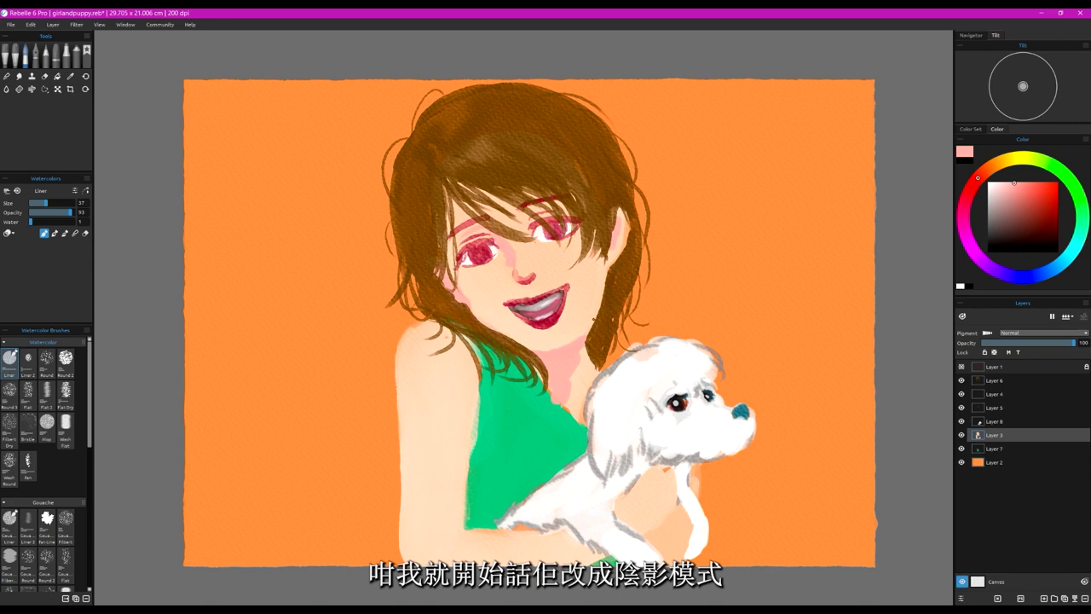
# Step: Paint pink shadows along the inner arm, the chest beside the puppy and both forearms
pyautogui.moveTo(468, 345)
pyautogui.mouseDown()
pyautogui.moveTo(475, 385)
pyautogui.moveTo(458, 359)
pyautogui.moveTo(468, 419)
pyautogui.mouseUp()
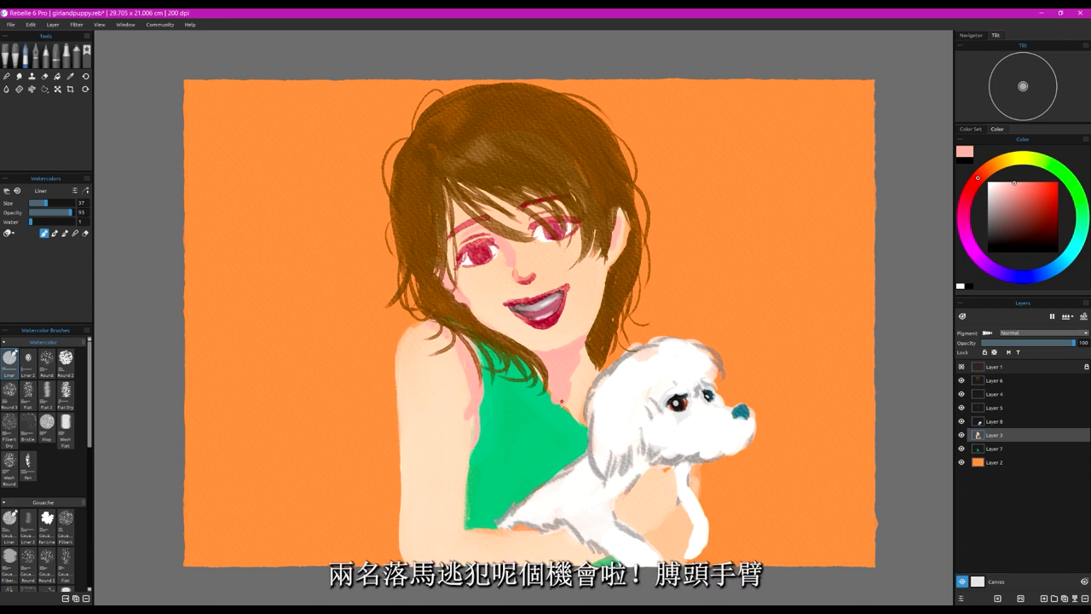
pyautogui.moveTo(561, 401); pyautogui.dragTo(579, 417)
pyautogui.moveTo(681, 507)
pyautogui.mouseDown()
pyautogui.moveTo(651, 540)
pyautogui.moveTo(681, 515)
pyautogui.moveTo(678, 554)
pyautogui.moveTo(686, 530)
pyautogui.moveTo(638, 533)
pyautogui.mouseUp()
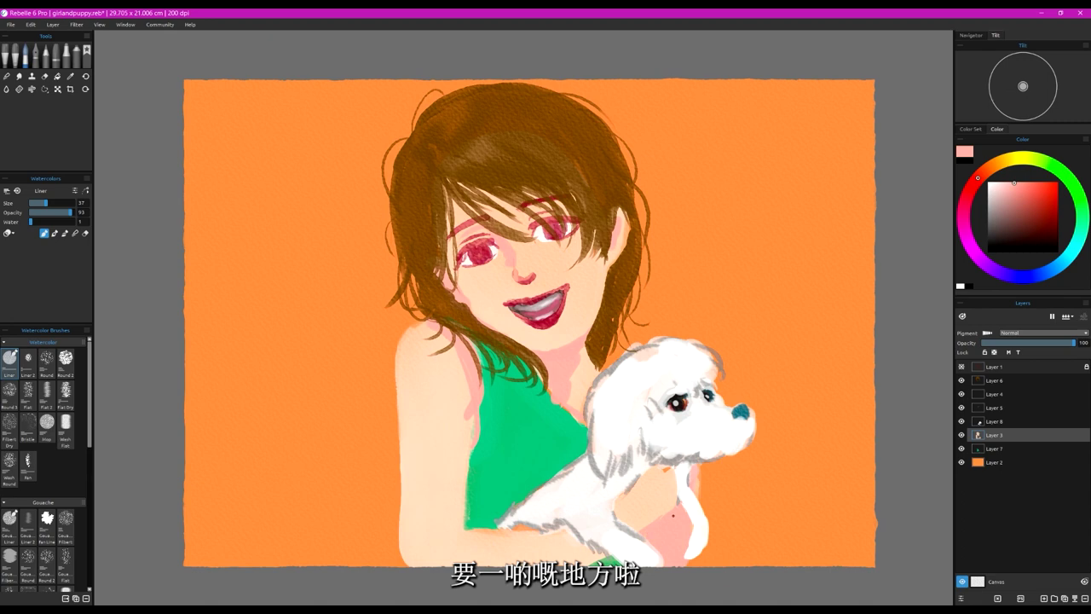
pyautogui.moveTo(466, 435); pyautogui.dragTo(473, 424)
pyautogui.moveTo(470, 430)
pyautogui.mouseDown()
pyautogui.moveTo(480, 399)
pyautogui.moveTo(460, 534)
pyautogui.moveTo(559, 524)
pyautogui.moveTo(596, 550)
pyautogui.moveTo(536, 531)
pyautogui.moveTo(466, 550)
pyautogui.mouseUp()
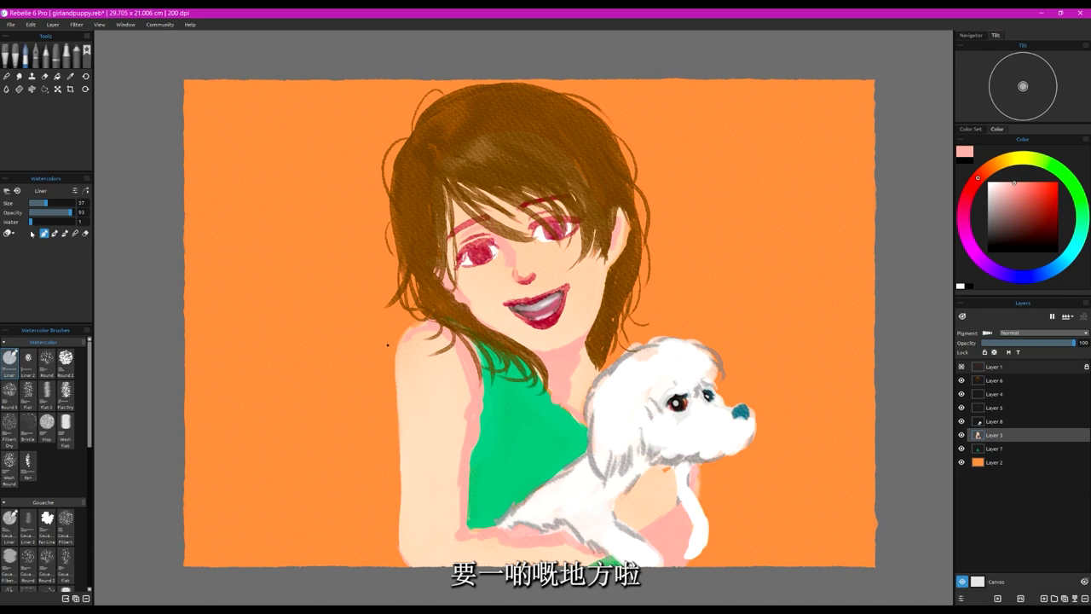
# Step: Wet the shadow edges on the neck, arm and forearm using the Water tool at size 22 and water 63
pyautogui.click(6, 89)
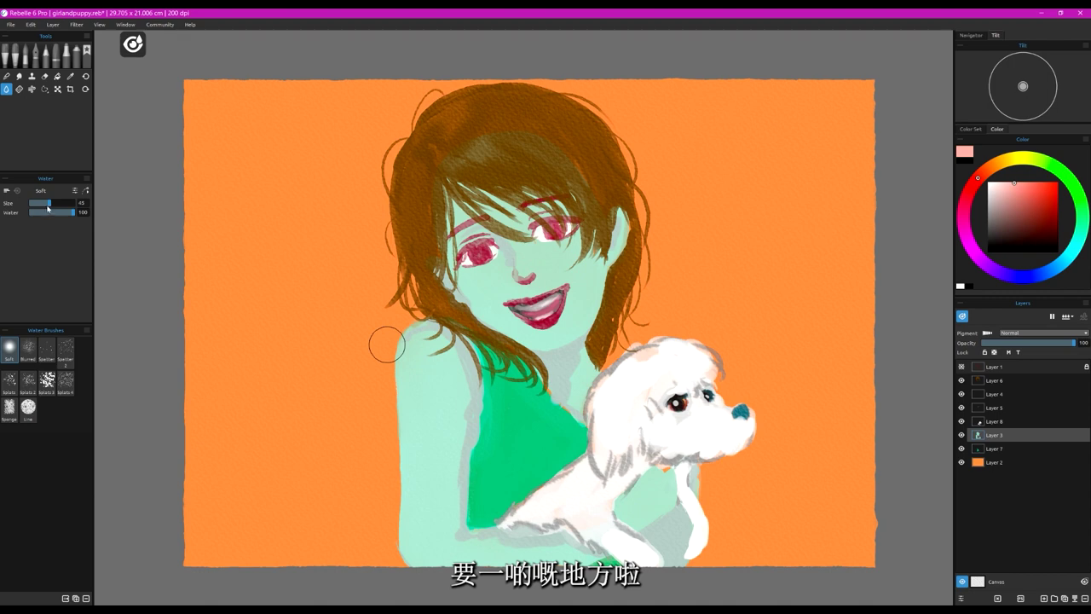
pyautogui.moveTo(51, 203)
pyautogui.mouseDown()
pyautogui.moveTo(41, 203)
pyautogui.moveTo(68, 214)
pyautogui.moveTo(56, 211)
pyautogui.mouseUp()
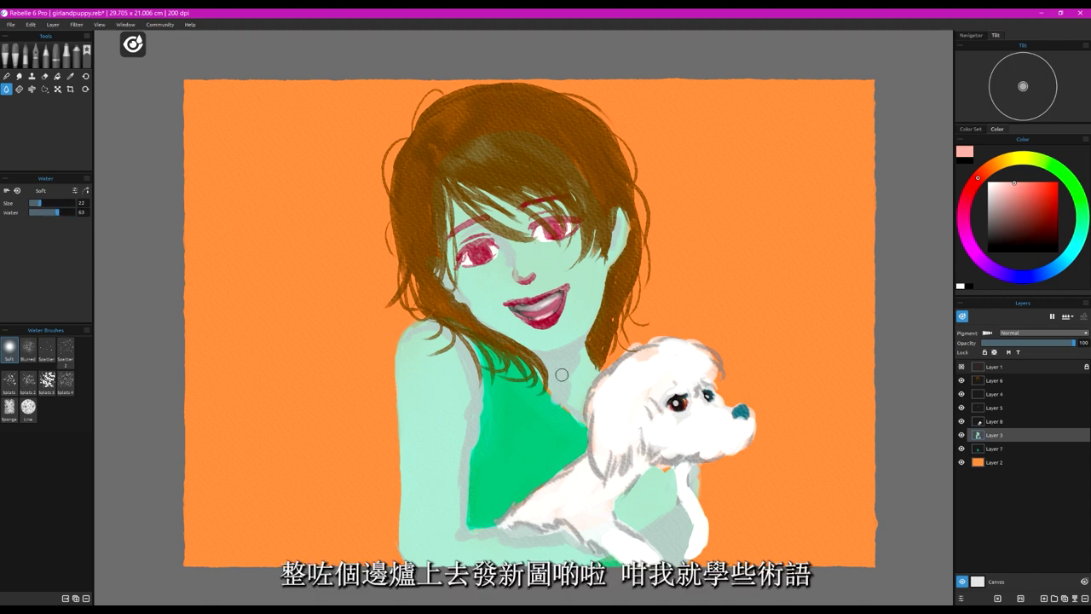
pyautogui.moveTo(576, 360)
pyautogui.mouseDown()
pyautogui.moveTo(574, 398)
pyautogui.moveTo(569, 390)
pyautogui.mouseUp()
pyautogui.moveTo(453, 339)
pyautogui.mouseDown()
pyautogui.moveTo(456, 533)
pyautogui.moveTo(590, 553)
pyautogui.mouseUp()
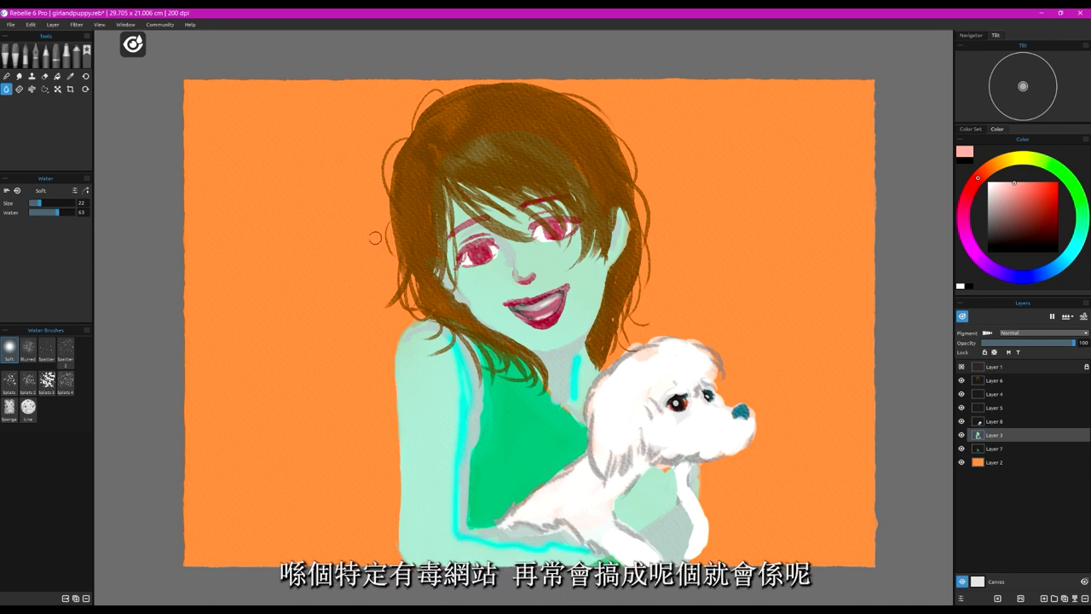
# Step: Return to the watercolour brush and tilt the canvas diagonally toward its lower-left corner so the wet shadows flow
pyautogui.click(24, 58)
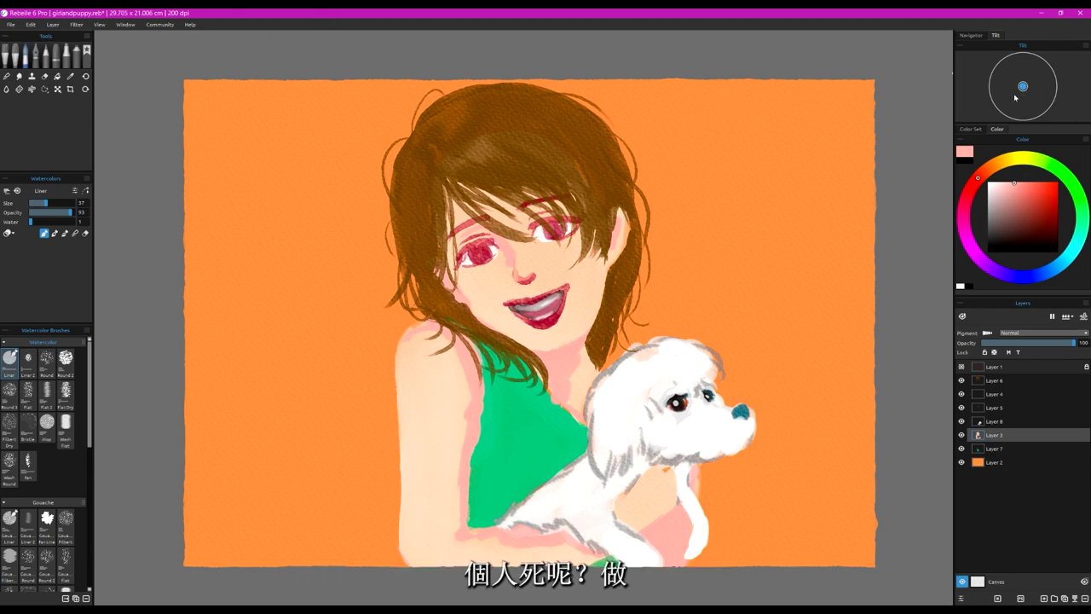
pyautogui.moveTo(1011, 103); pyautogui.dragTo(1014, 99)
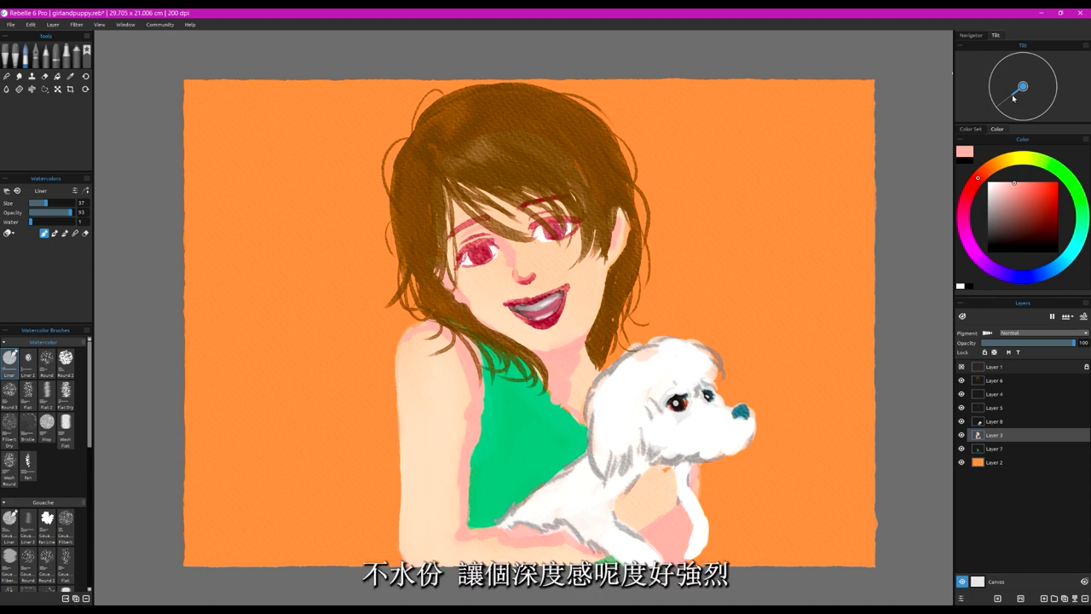
# Step: Tilt the canvas toward its right edge and stroke along the inner upper arm so the wet shadow flows outward
pyautogui.moveTo(1013, 99); pyautogui.dragTo(1041, 89)
pyautogui.moveTo(1040, 89); pyautogui.dragTo(1042, 89)
pyautogui.moveTo(463, 365); pyautogui.dragTo(468, 403)
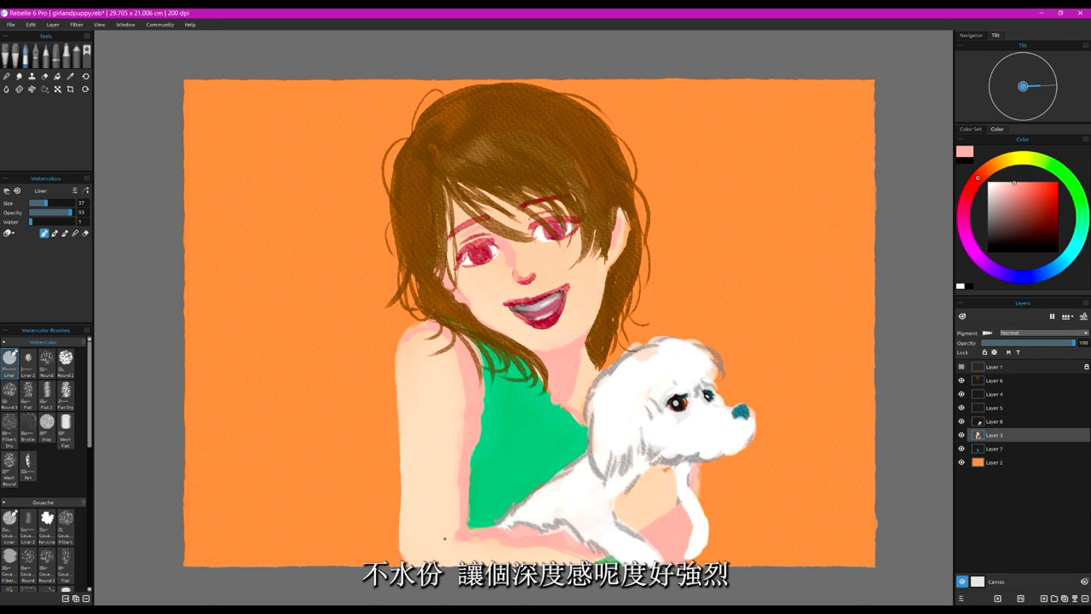
# Step: Set the Liner brush to size 44 and water 20 and switch it to blending mode for the skin shadows
pyautogui.moveTo(45, 203); pyautogui.dragTo(39, 224)
pyautogui.click(64, 233)
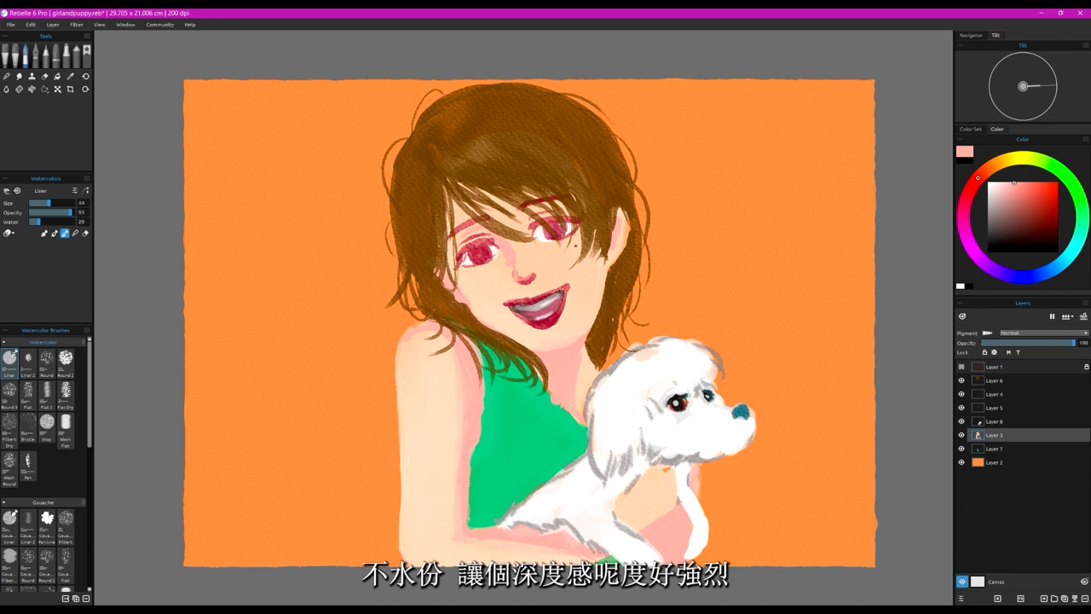
pyautogui.scroll(2, 577, 247)
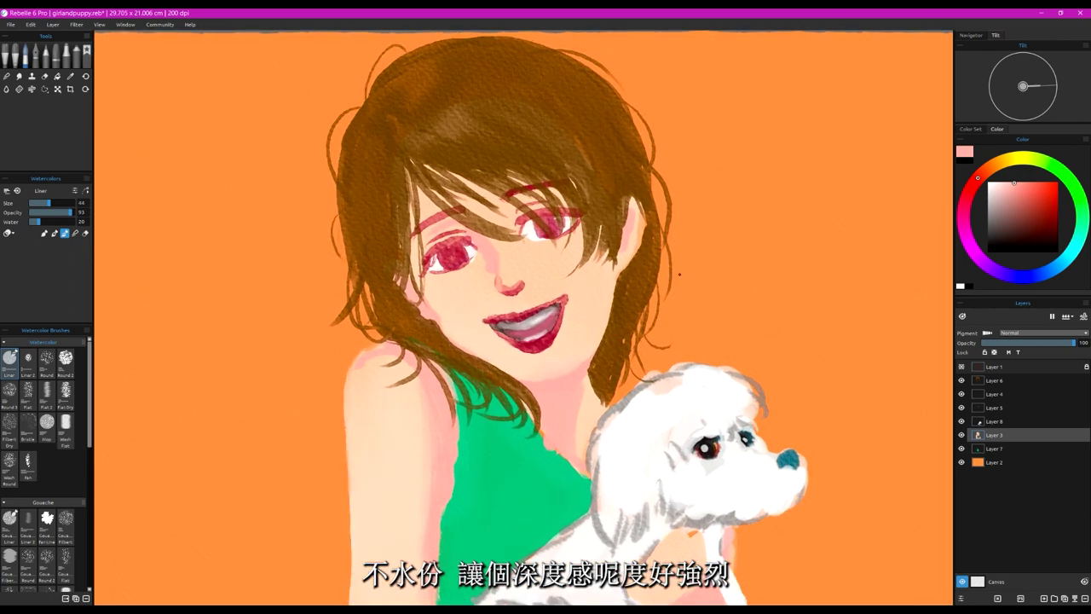
pyautogui.scroll(-3, 680, 273)
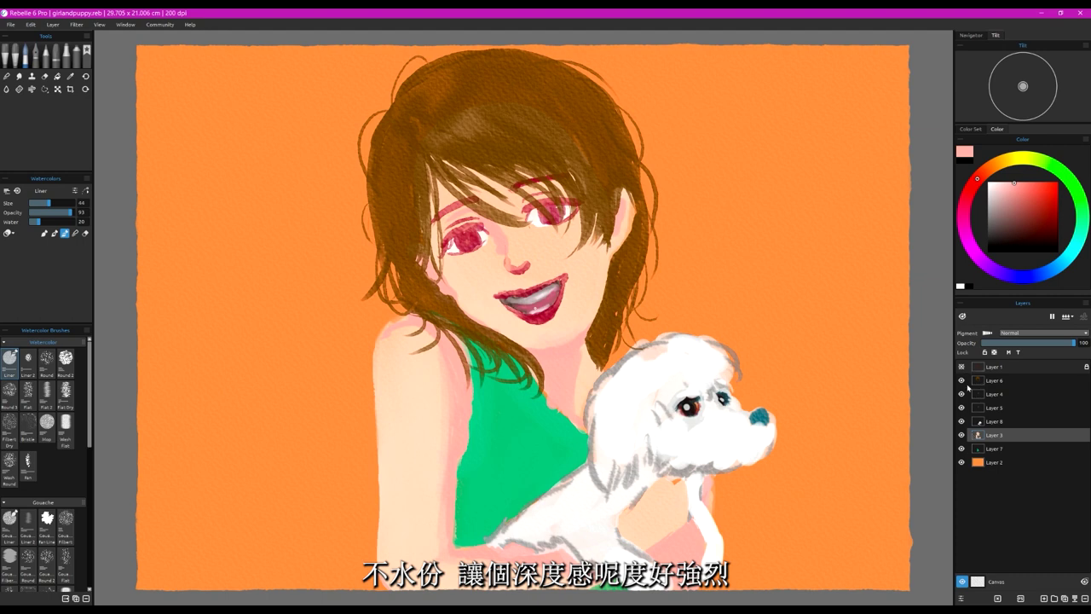
# Step: Create a new layer above Layer 6, mix a muted dark green and choose a textured gouache brush
pyautogui.click(1008, 384)
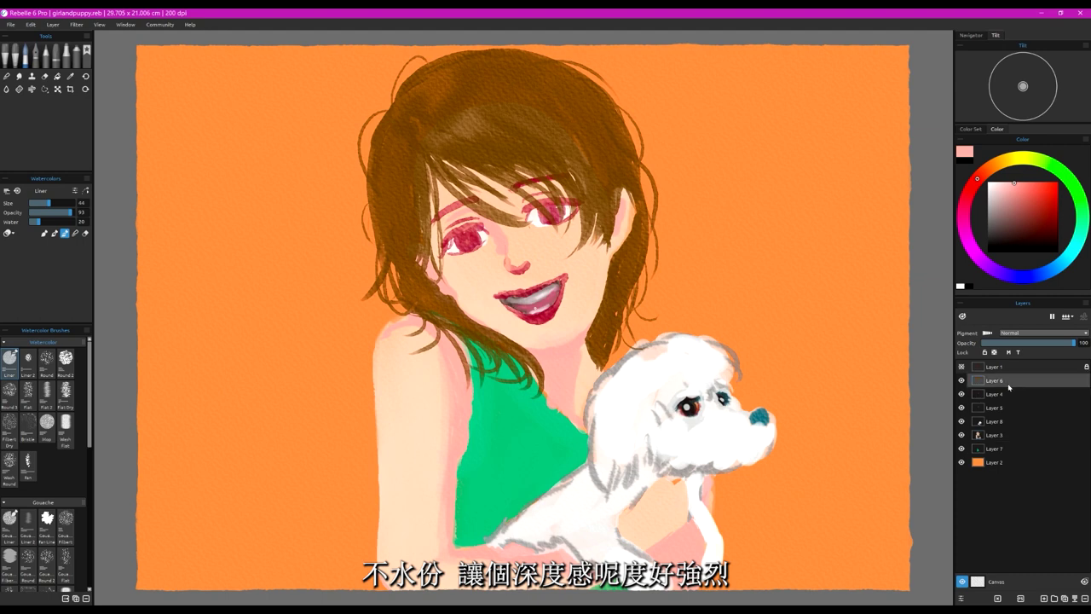
pyautogui.click(1043, 598)
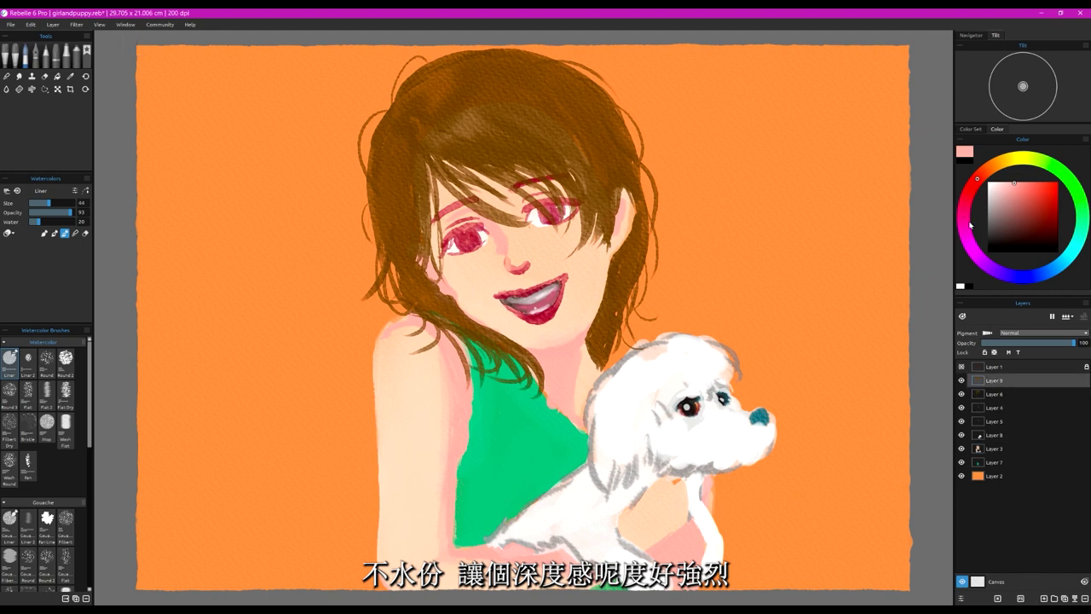
pyautogui.moveTo(1011, 204); pyautogui.dragTo(995, 224)
pyautogui.moveTo(1077, 207); pyautogui.dragTo(1080, 201)
pyautogui.moveTo(999, 227)
pyautogui.mouseDown()
pyautogui.moveTo(994, 213)
pyautogui.moveTo(1003, 217)
pyautogui.mouseUp()
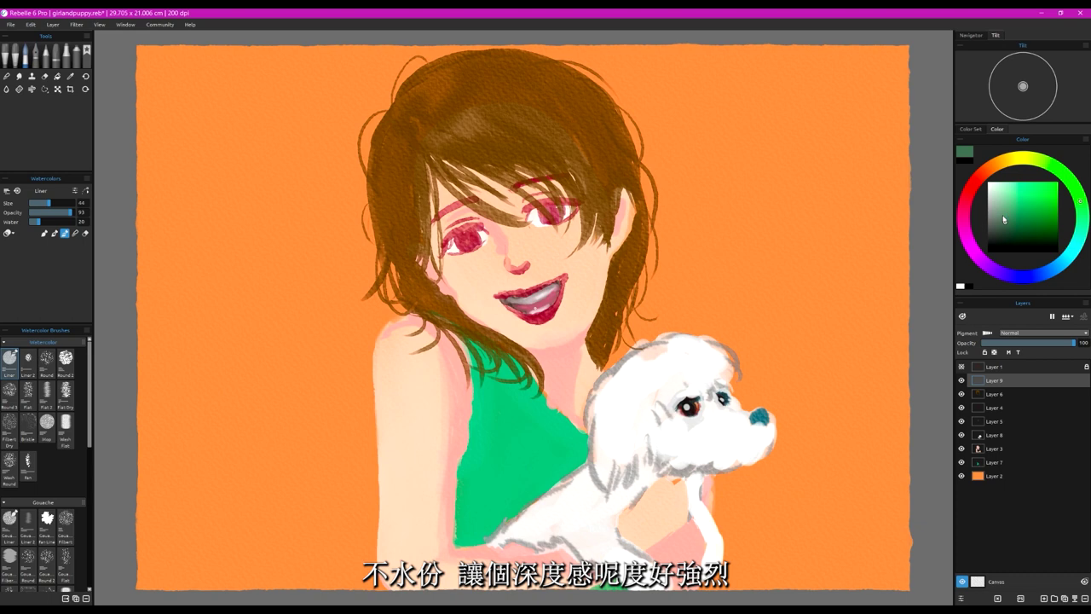
pyautogui.click(44, 527)
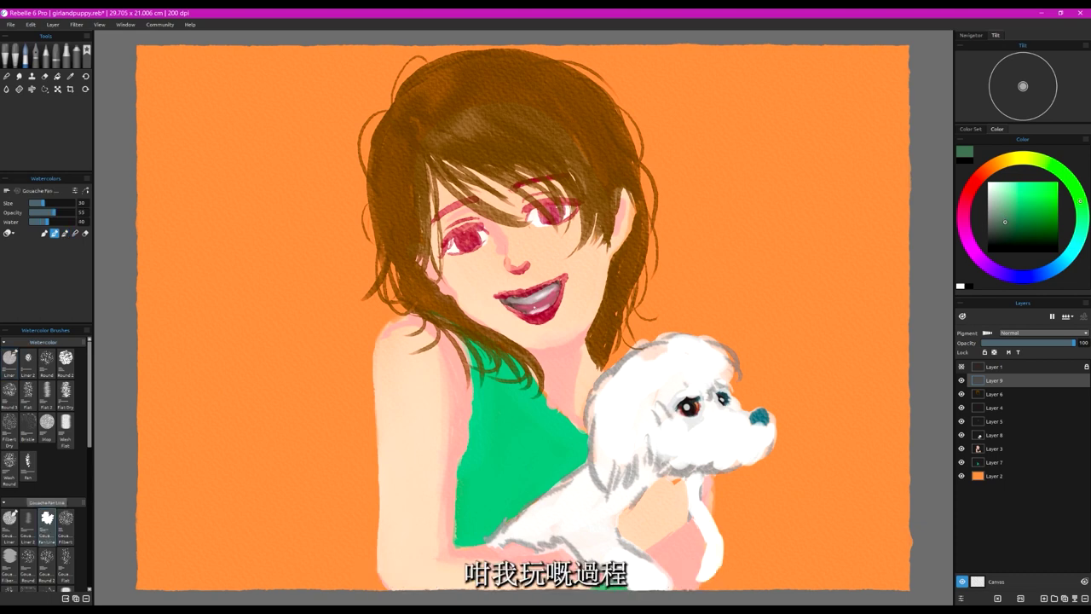
# Step: Set the gouache brush size to 66 and dab green leaf-shadow patches over the hair beside the girl's forehead and cheek
pyautogui.moveTo(430, 144); pyautogui.dragTo(421, 153)
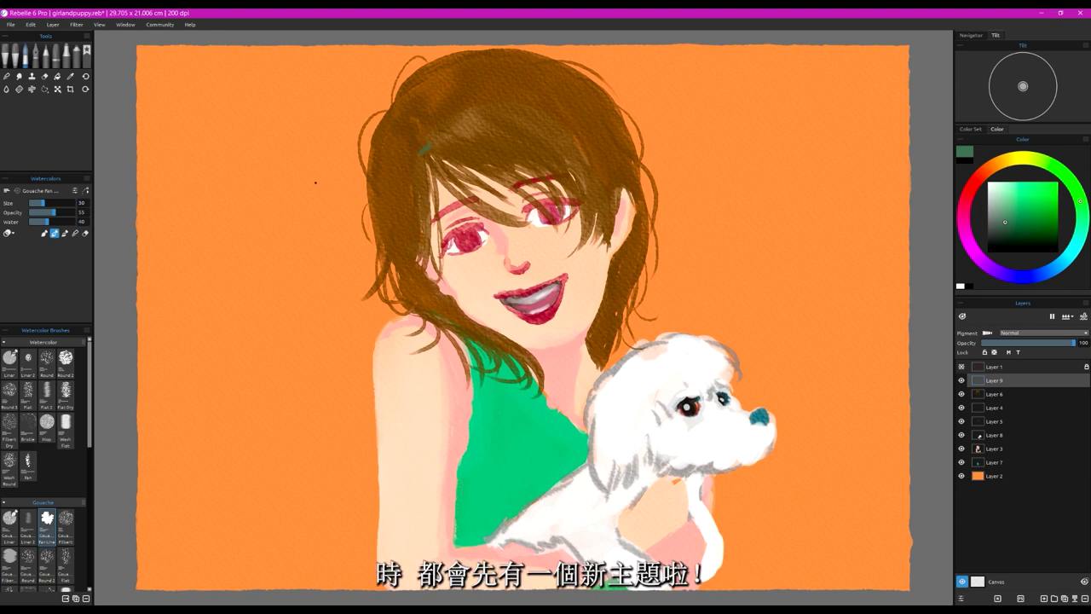
pyautogui.moveTo(46, 205); pyautogui.dragTo(59, 205)
pyautogui.click(426, 142)
pyautogui.click(353, 149)
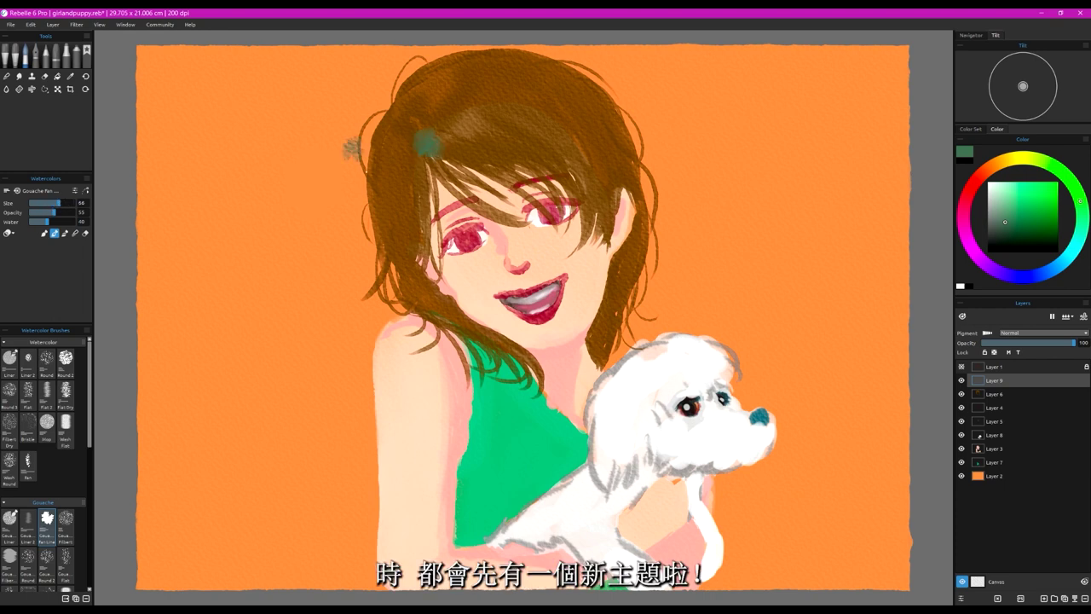
pyautogui.click(396, 178)
pyautogui.click(383, 200)
pyautogui.click(390, 232)
pyautogui.click(382, 250)
pyautogui.click(397, 252)
pyautogui.moveTo(363, 241); pyautogui.dragTo(352, 254)
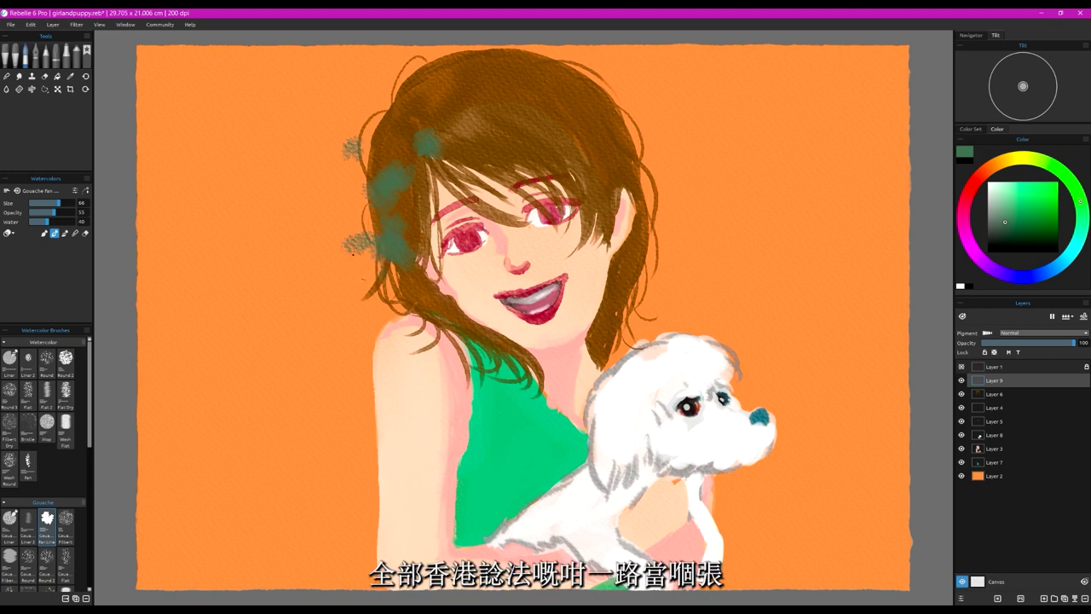
# Step: Dab green patches across the crown of the hair, the face, the chin and the nearby shoulder
pyautogui.click(487, 118)
pyautogui.click(505, 131)
pyautogui.click(525, 200)
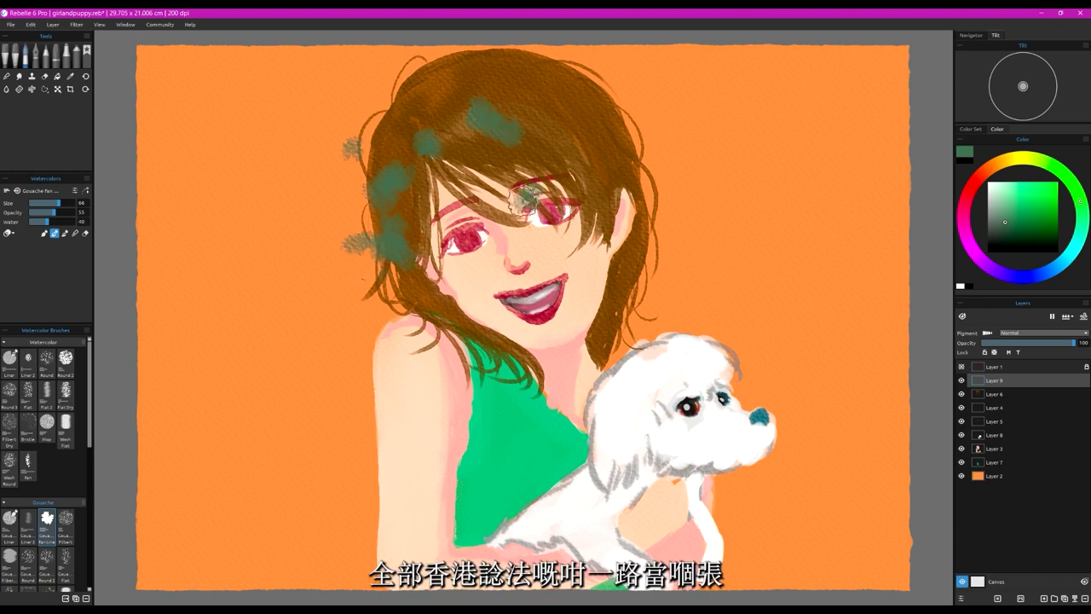
pyautogui.click(515, 203)
pyautogui.click(465, 229)
pyautogui.click(494, 204)
pyautogui.click(495, 226)
pyautogui.moveTo(494, 224)
pyautogui.mouseDown()
pyautogui.moveTo(476, 289)
pyautogui.moveTo(504, 275)
pyautogui.moveTo(458, 295)
pyautogui.moveTo(370, 266)
pyautogui.moveTo(441, 328)
pyautogui.mouseUp()
pyautogui.click(433, 230)
pyautogui.click(360, 275)
pyautogui.click(431, 336)
pyautogui.click(397, 347)
pyautogui.click(444, 364)
pyautogui.moveTo(524, 329); pyautogui.dragTo(540, 333)
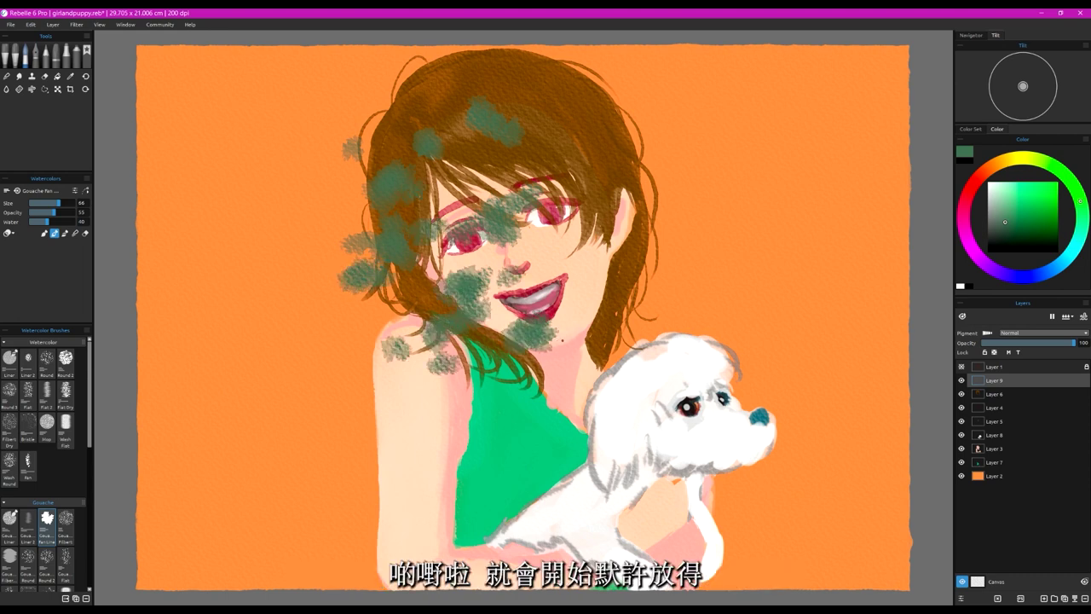
# Step: Spread green dapples over the puppy, the girl's arm, her top and the remaining hair
pyautogui.click(559, 357)
pyautogui.click(573, 386)
pyautogui.moveTo(581, 413)
pyautogui.mouseDown()
pyautogui.moveTo(640, 400)
pyautogui.moveTo(609, 408)
pyautogui.moveTo(646, 406)
pyautogui.moveTo(667, 433)
pyautogui.moveTo(729, 445)
pyautogui.mouseUp()
pyautogui.moveTo(622, 467)
pyautogui.mouseDown()
pyautogui.moveTo(635, 421)
pyautogui.moveTo(639, 503)
pyautogui.mouseUp()
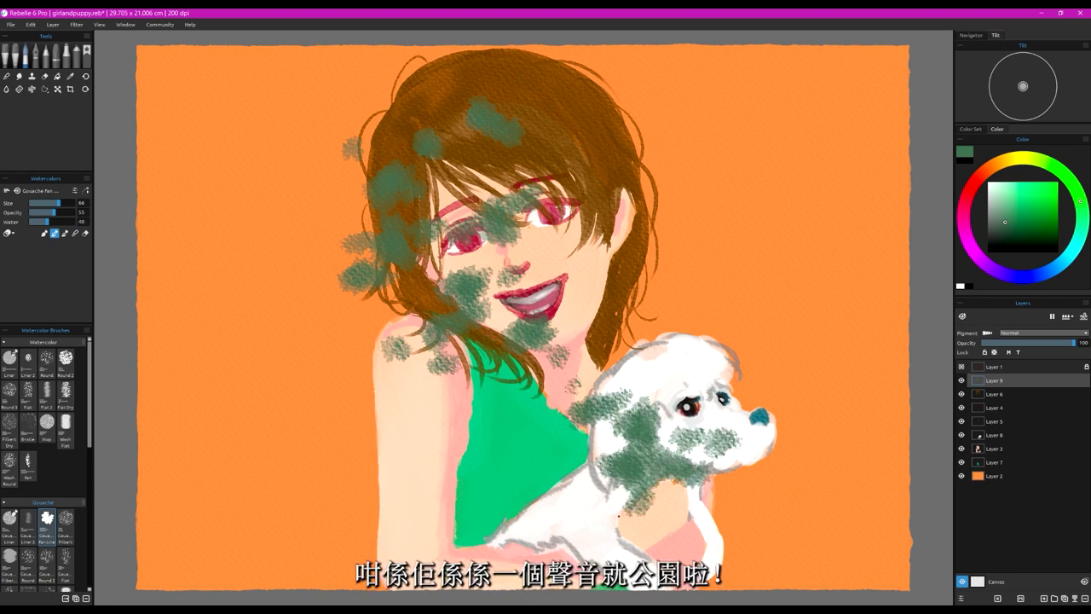
pyautogui.moveTo(499, 443)
pyautogui.mouseDown()
pyautogui.moveTo(474, 486)
pyautogui.moveTo(430, 439)
pyautogui.moveTo(452, 405)
pyautogui.moveTo(409, 367)
pyautogui.moveTo(368, 381)
pyautogui.moveTo(367, 524)
pyautogui.moveTo(409, 520)
pyautogui.moveTo(432, 537)
pyautogui.mouseUp()
pyautogui.moveTo(461, 98)
pyautogui.mouseDown()
pyautogui.moveTo(537, 80)
pyautogui.moveTo(474, 124)
pyautogui.moveTo(386, 137)
pyautogui.moveTo(571, 179)
pyautogui.moveTo(578, 239)
pyautogui.moveTo(558, 332)
pyautogui.moveTo(536, 266)
pyautogui.moveTo(556, 357)
pyautogui.moveTo(545, 430)
pyautogui.moveTo(484, 422)
pyautogui.moveTo(558, 533)
pyautogui.moveTo(614, 562)
pyautogui.moveTo(673, 494)
pyautogui.moveTo(721, 545)
pyautogui.mouseUp()
pyautogui.moveTo(518, 552); pyautogui.dragTo(502, 558)
pyautogui.moveTo(676, 361); pyautogui.dragTo(644, 375)
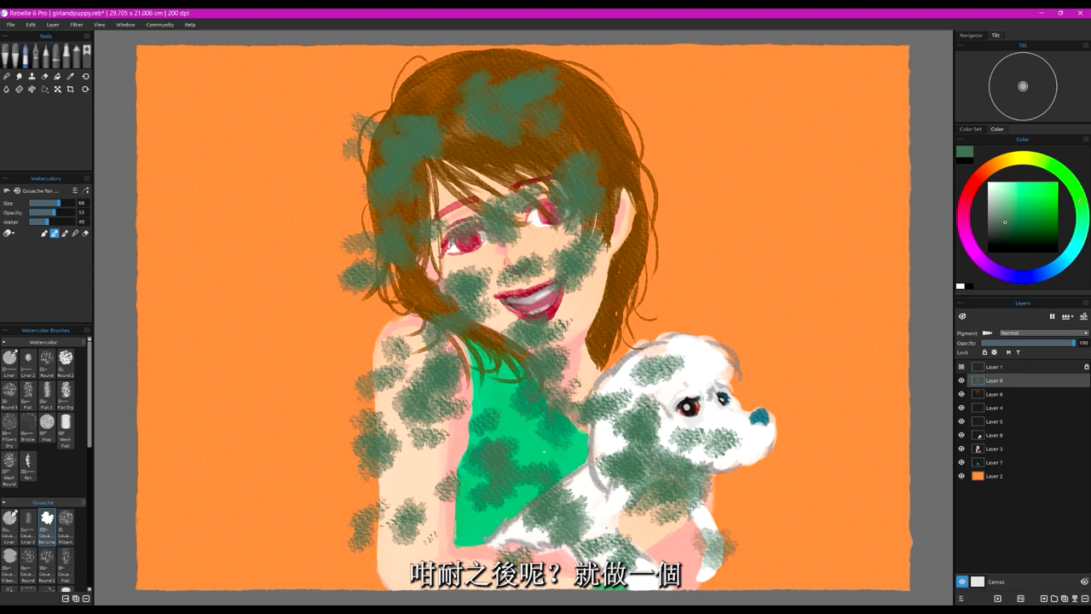
pyautogui.moveTo(435, 552)
pyautogui.mouseDown()
pyautogui.moveTo(462, 544)
pyautogui.moveTo(384, 556)
pyautogui.moveTo(422, 589)
pyautogui.moveTo(452, 593)
pyautogui.moveTo(392, 478)
pyautogui.moveTo(445, 455)
pyautogui.moveTo(502, 399)
pyautogui.moveTo(567, 388)
pyautogui.moveTo(588, 324)
pyautogui.moveTo(629, 287)
pyautogui.moveTo(620, 100)
pyautogui.moveTo(426, 69)
pyautogui.mouseUp()
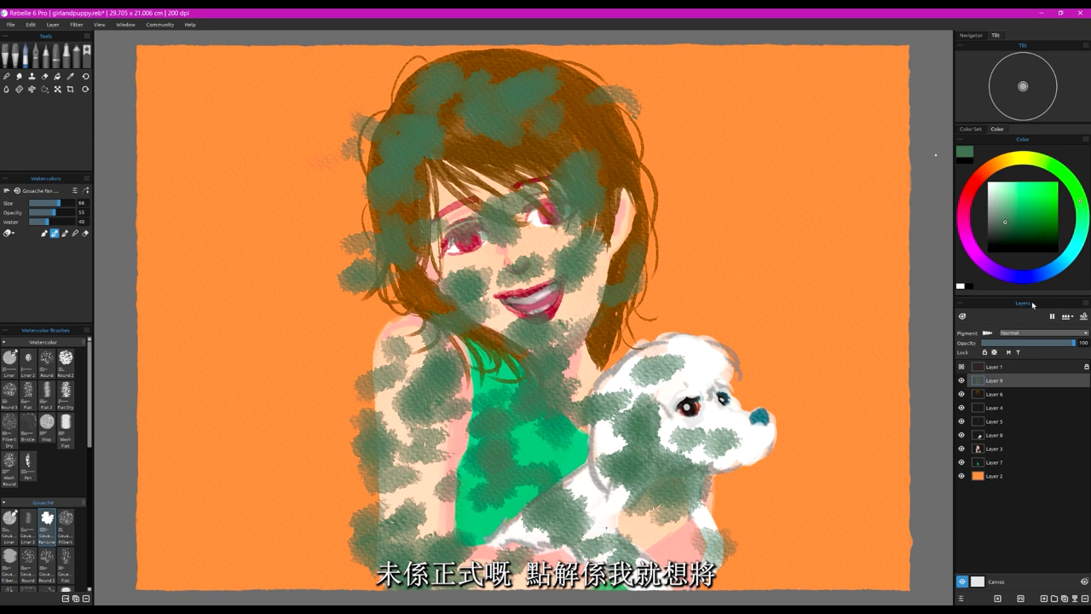
# Step: Set the dapple layer's blend mode to Multiply and its opacity to 40
pyautogui.click(1033, 332)
pyautogui.click(1029, 356)
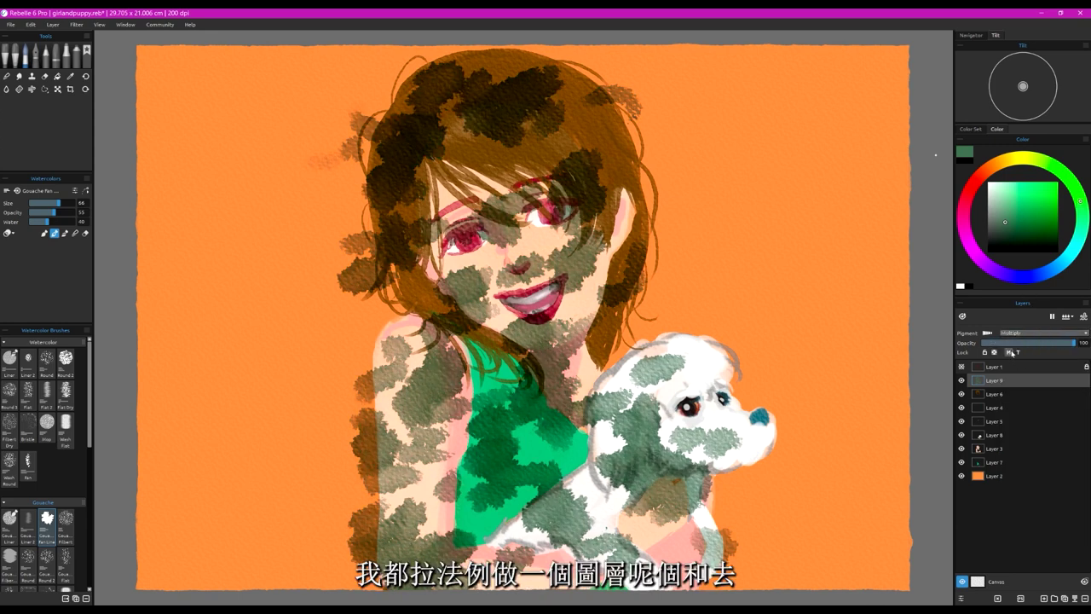
pyautogui.moveTo(1050, 345); pyautogui.dragTo(1020, 346)
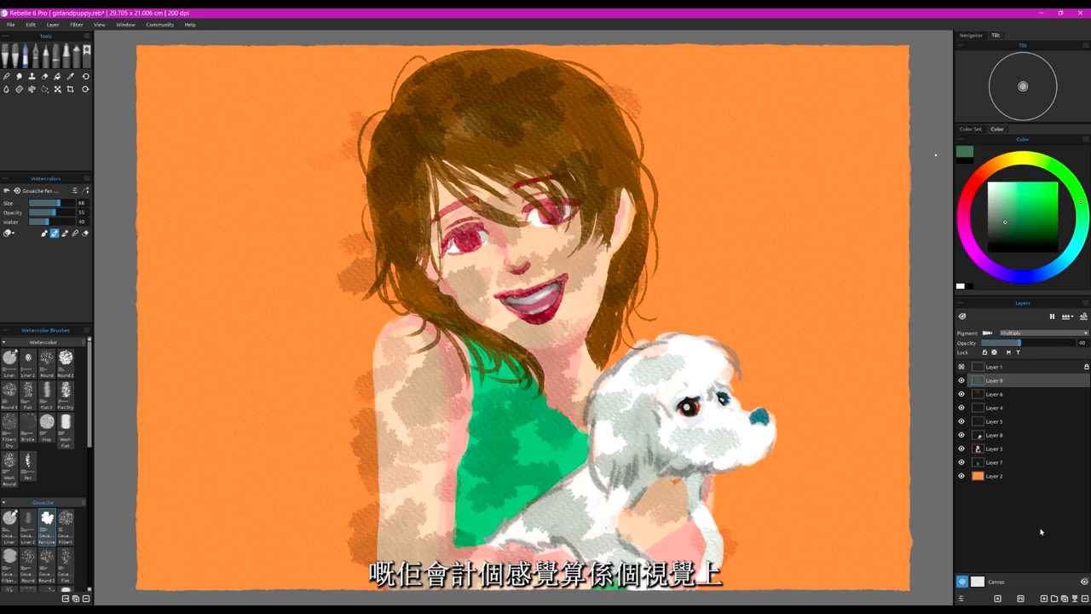
# Step: Add a new layer directly above Layer 2 and paint green foliage along the upper background with brush size 90
pyautogui.click(1004, 477)
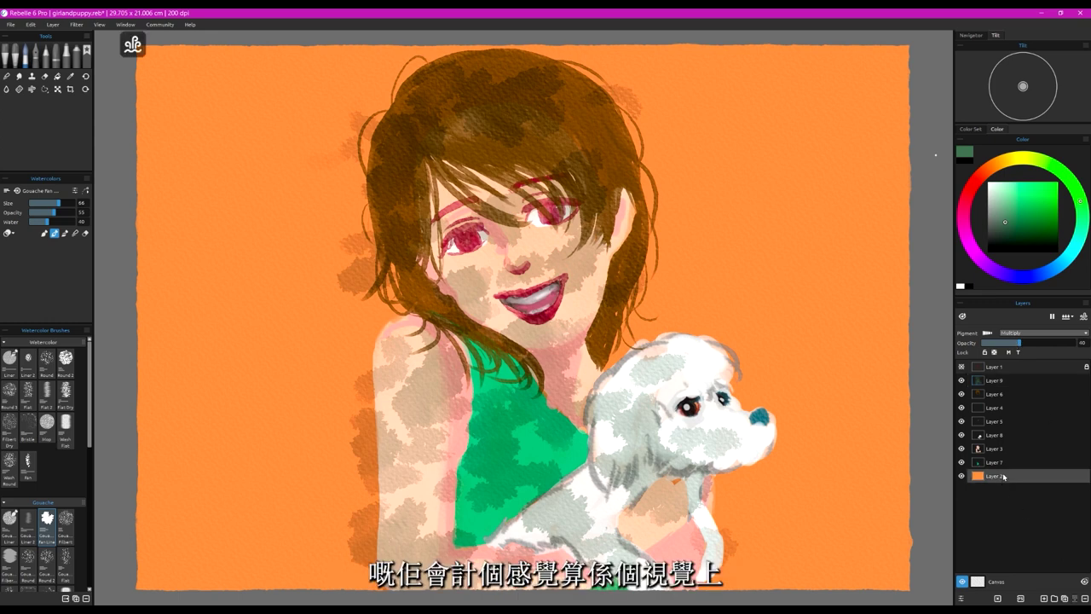
pyautogui.click(1044, 599)
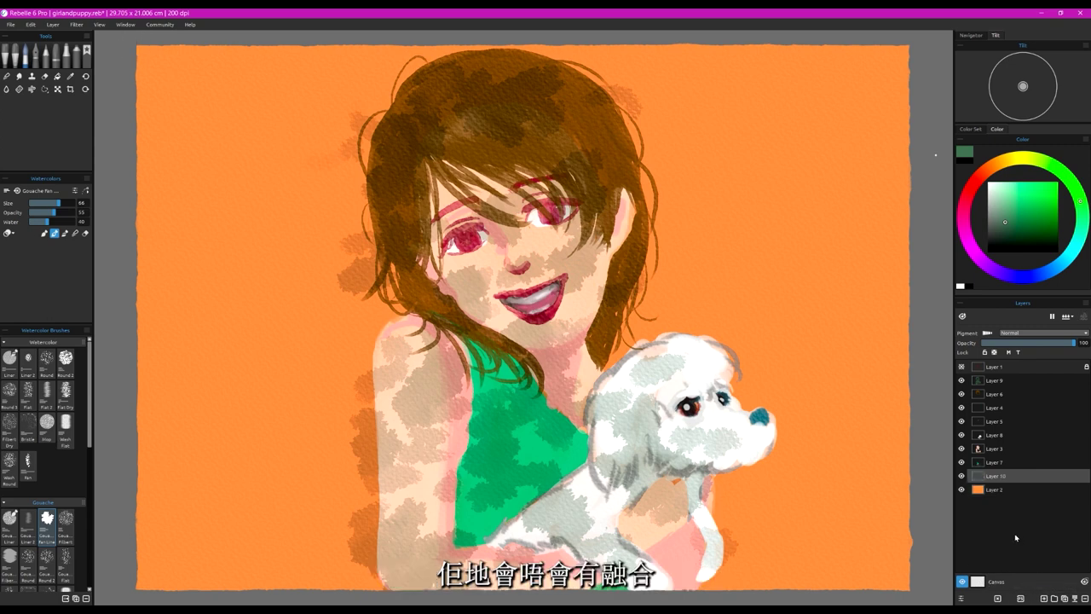
pyautogui.moveTo(59, 202); pyautogui.dragTo(70, 203)
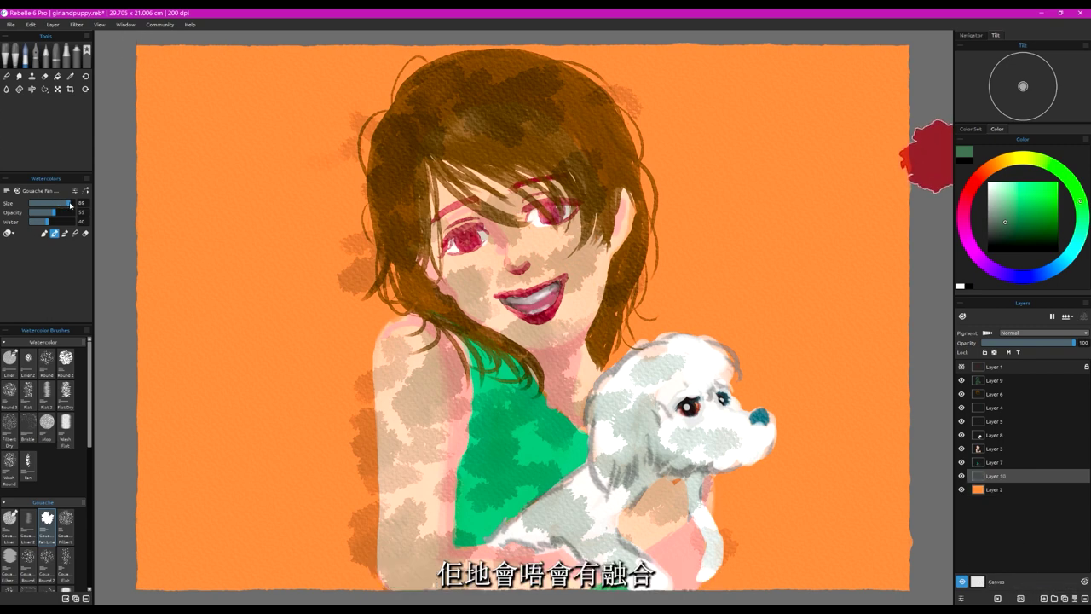
pyautogui.moveTo(375, 81)
pyautogui.mouseDown()
pyautogui.moveTo(229, 124)
pyautogui.moveTo(293, 146)
pyautogui.moveTo(196, 222)
pyautogui.moveTo(349, 123)
pyautogui.moveTo(241, 207)
pyautogui.moveTo(312, 227)
pyautogui.moveTo(222, 298)
pyautogui.moveTo(213, 294)
pyautogui.mouseUp()
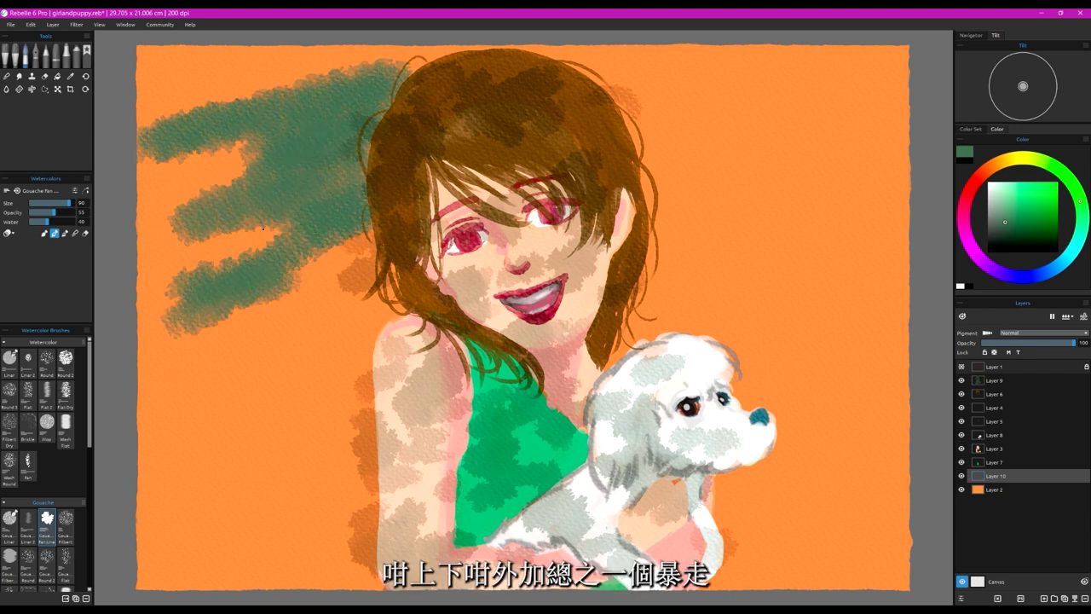
pyautogui.moveTo(673, 59)
pyautogui.mouseDown()
pyautogui.moveTo(767, 57)
pyautogui.moveTo(619, 50)
pyautogui.moveTo(375, 73)
pyautogui.moveTo(357, 64)
pyautogui.moveTo(162, 101)
pyautogui.mouseUp()
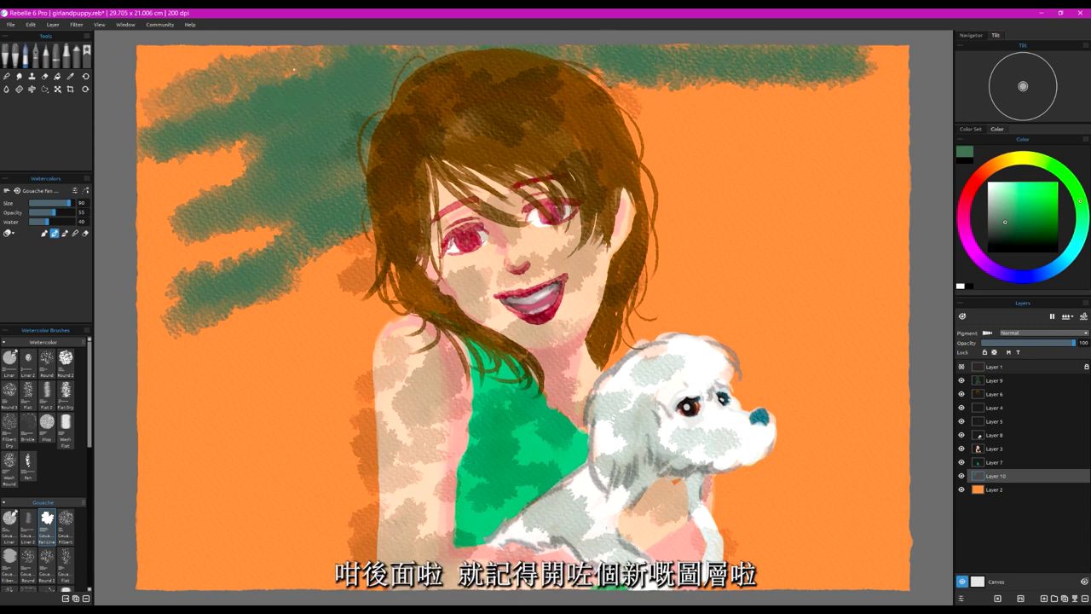
# Step: Extend the green foliage down both sides of the girl's hair, adding loose leaf clumps along its lower edge
pyautogui.moveTo(635, 120)
pyautogui.mouseDown()
pyautogui.moveTo(658, 169)
pyautogui.moveTo(747, 172)
pyautogui.moveTo(654, 214)
pyautogui.moveTo(645, 203)
pyautogui.moveTo(679, 168)
pyautogui.mouseUp()
pyautogui.moveTo(679, 247); pyautogui.dragTo(661, 283)
pyautogui.moveTo(345, 203)
pyautogui.mouseDown()
pyautogui.moveTo(323, 282)
pyautogui.moveTo(268, 291)
pyautogui.moveTo(247, 208)
pyautogui.moveTo(267, 176)
pyautogui.moveTo(202, 254)
pyautogui.moveTo(202, 68)
pyautogui.moveTo(135, 60)
pyautogui.moveTo(198, 180)
pyautogui.moveTo(193, 248)
pyautogui.moveTo(246, 312)
pyautogui.moveTo(179, 176)
pyautogui.moveTo(158, 201)
pyautogui.moveTo(181, 335)
pyautogui.mouseUp()
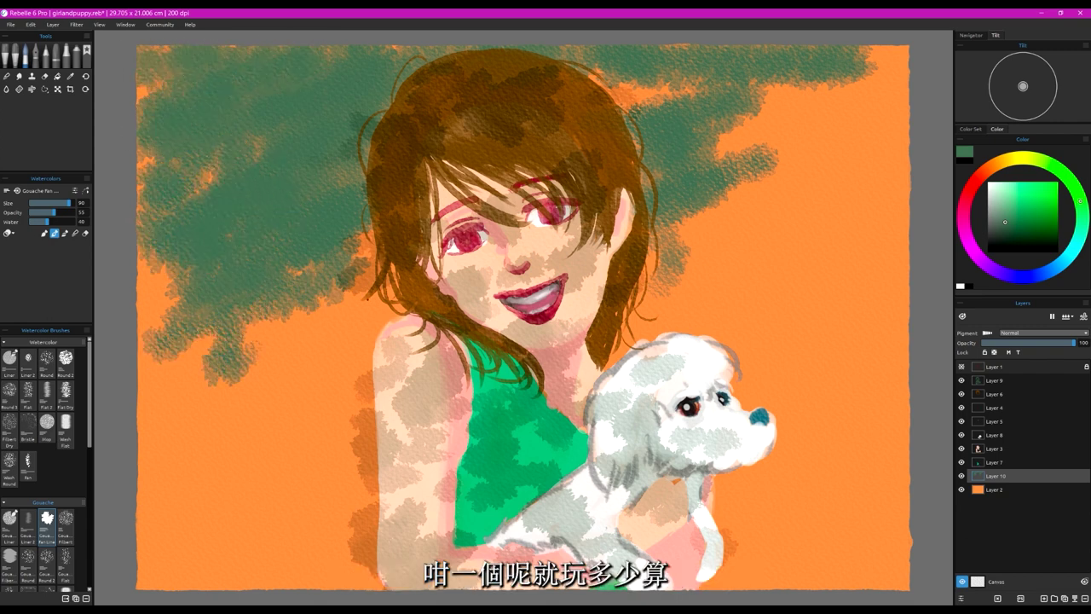
pyautogui.moveTo(635, 141)
pyautogui.mouseDown()
pyautogui.moveTo(835, 72)
pyautogui.moveTo(793, 126)
pyautogui.moveTo(822, 205)
pyautogui.mouseUp()
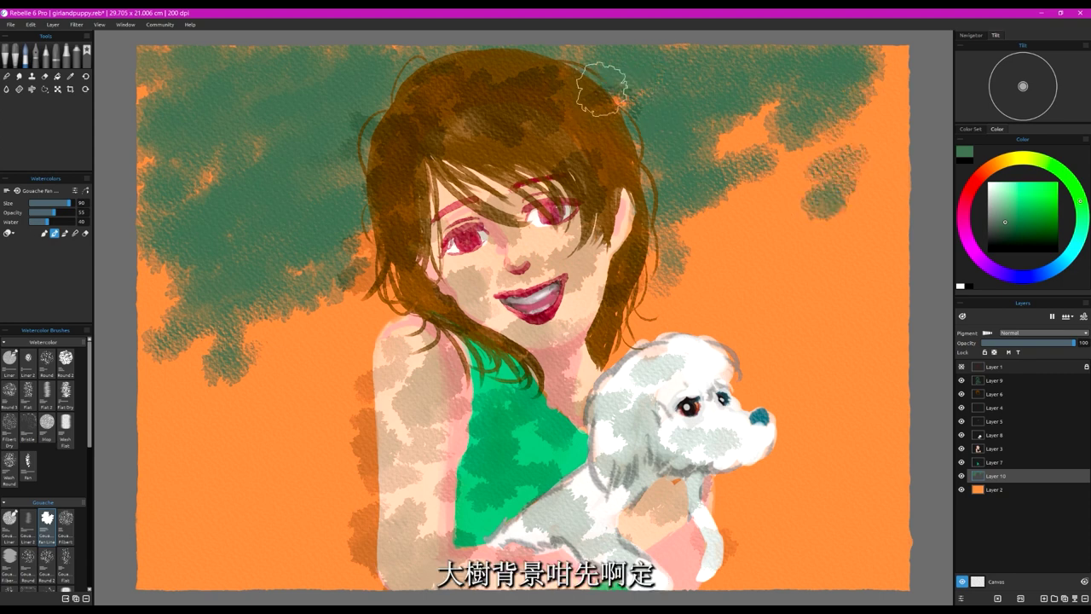
pyautogui.moveTo(801, 153)
pyautogui.mouseDown()
pyautogui.moveTo(767, 195)
pyautogui.moveTo(771, 223)
pyautogui.moveTo(725, 272)
pyautogui.moveTo(755, 145)
pyautogui.moveTo(750, 102)
pyautogui.mouseUp()
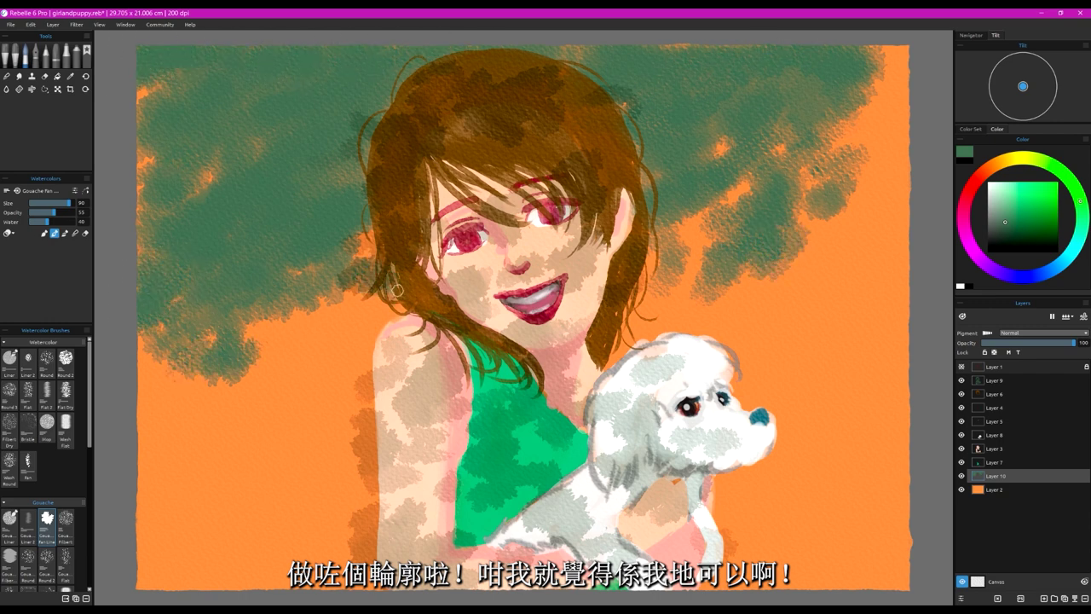
pyautogui.moveTo(786, 299); pyautogui.dragTo(807, 327)
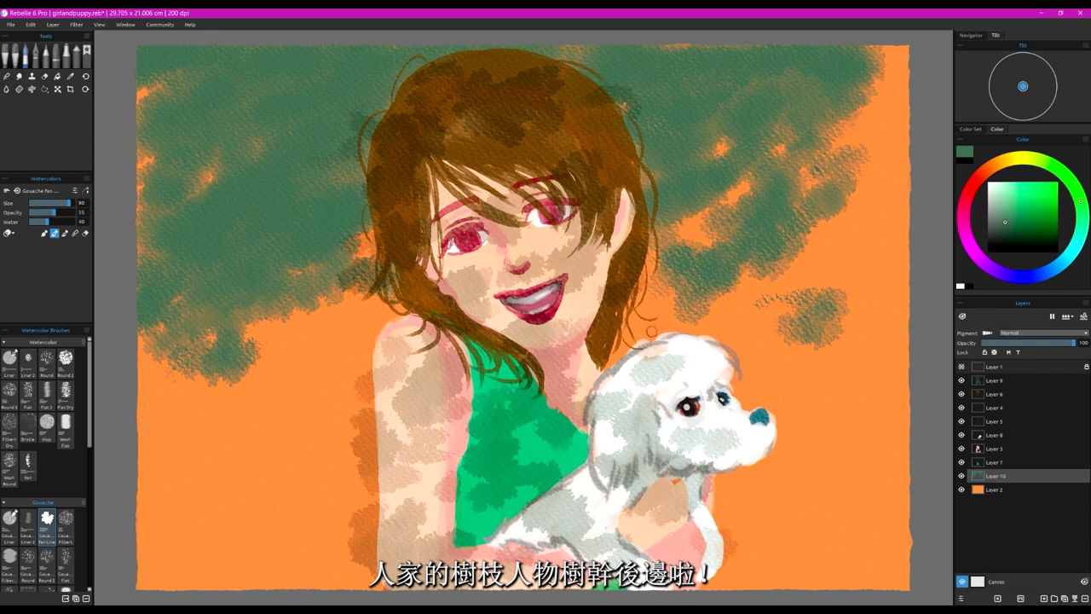
pyautogui.moveTo(193, 380)
pyautogui.mouseDown()
pyautogui.moveTo(357, 317)
pyautogui.moveTo(334, 347)
pyautogui.moveTo(345, 385)
pyautogui.moveTo(322, 325)
pyautogui.moveTo(222, 365)
pyautogui.mouseUp()
pyautogui.click(159, 377)
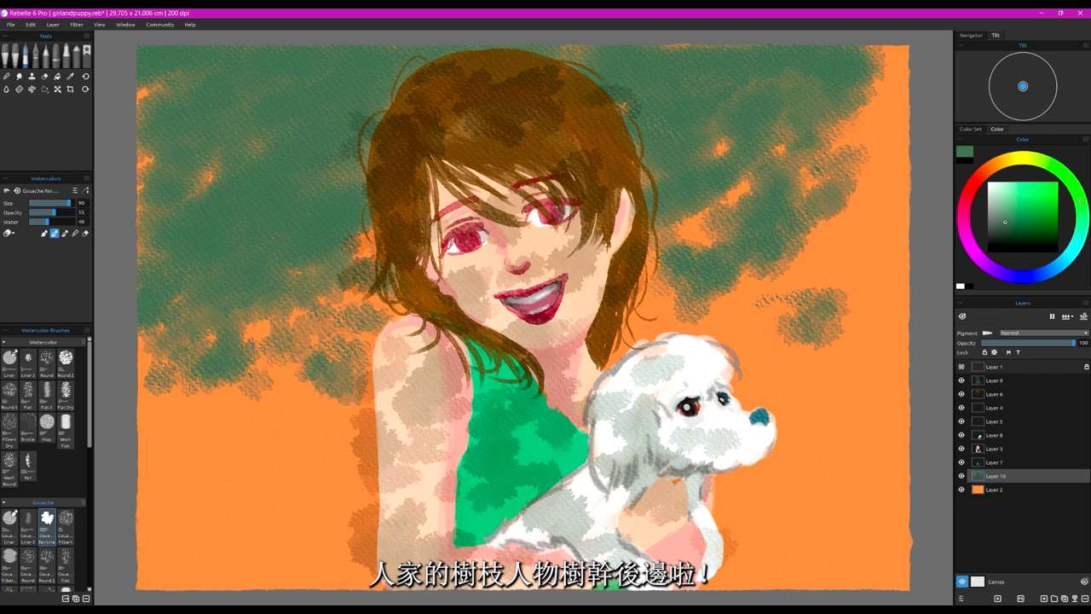
# Step: Mix a very dark reddish brown and paint thin tree trunks below the left foliage with brush size 33
pyautogui.moveTo(965, 214); pyautogui.dragTo(972, 187)
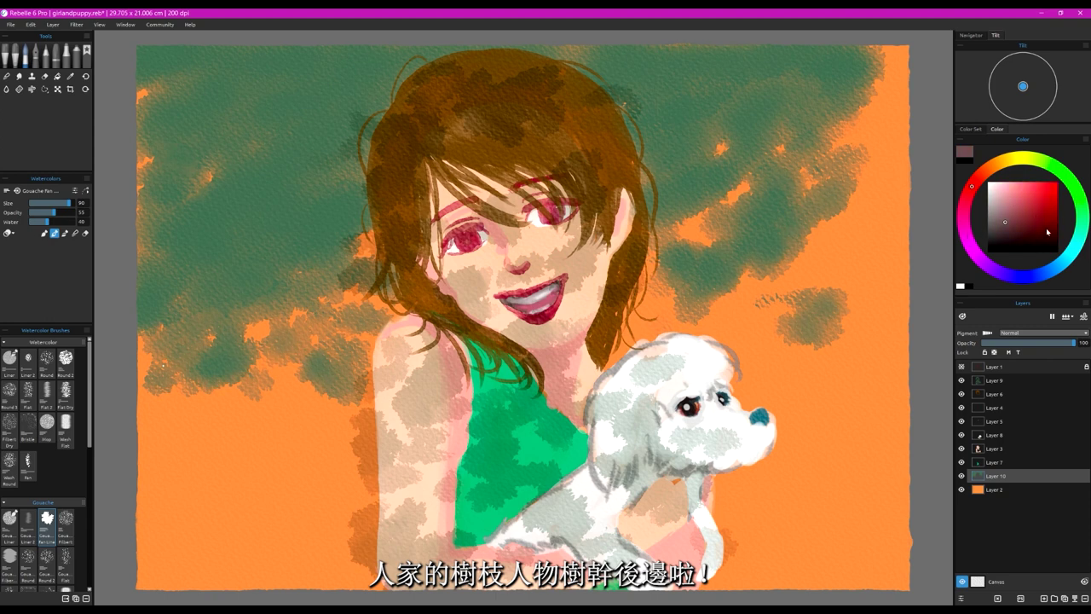
pyautogui.moveTo(1034, 222); pyautogui.dragTo(1028, 234)
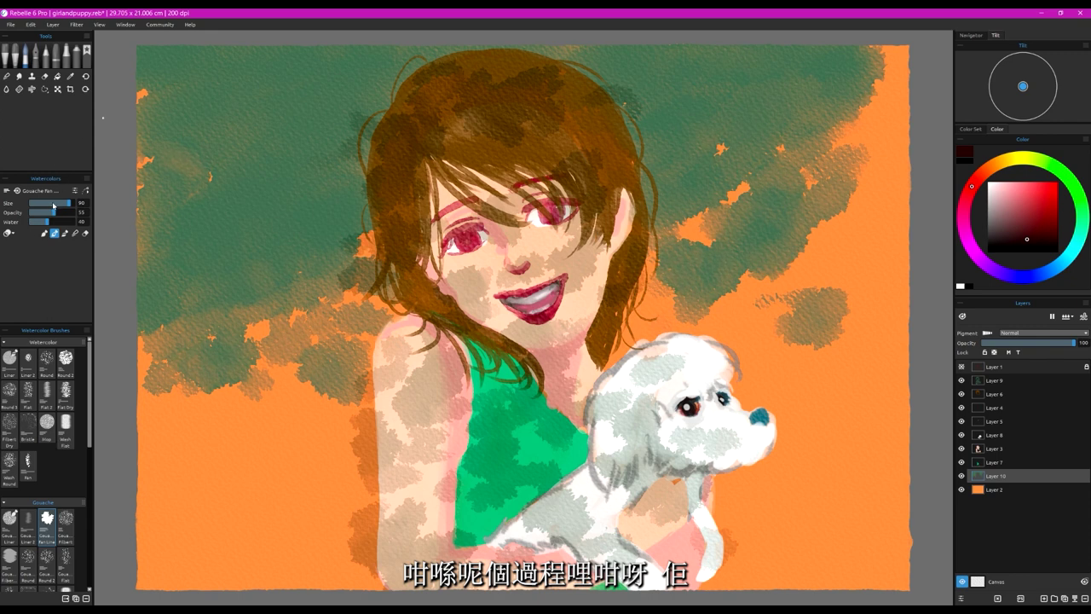
pyautogui.click(47, 204)
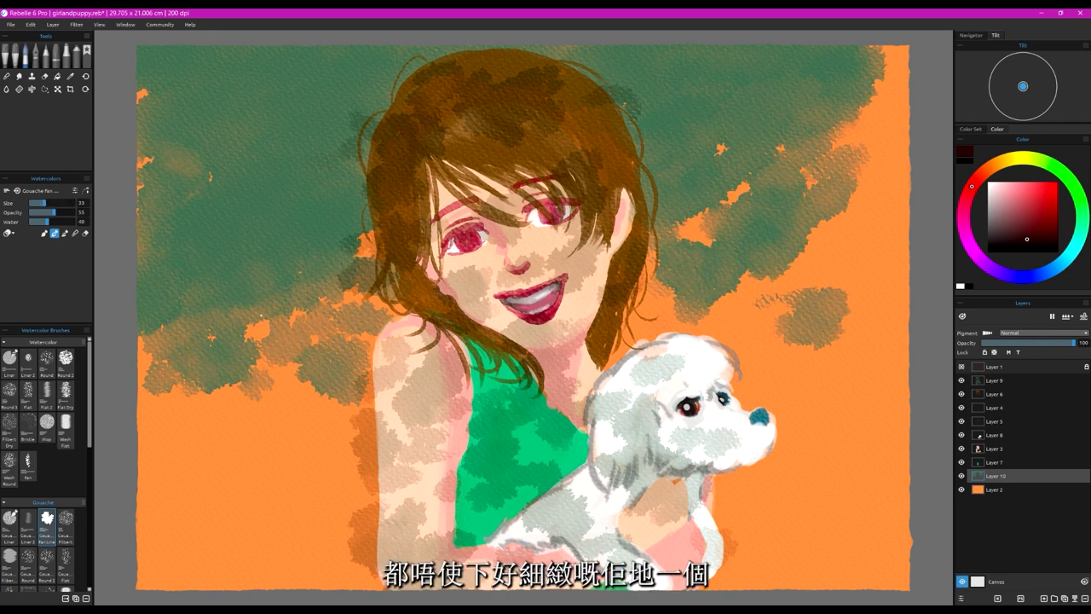
pyautogui.moveTo(264, 323); pyautogui.dragTo(238, 530)
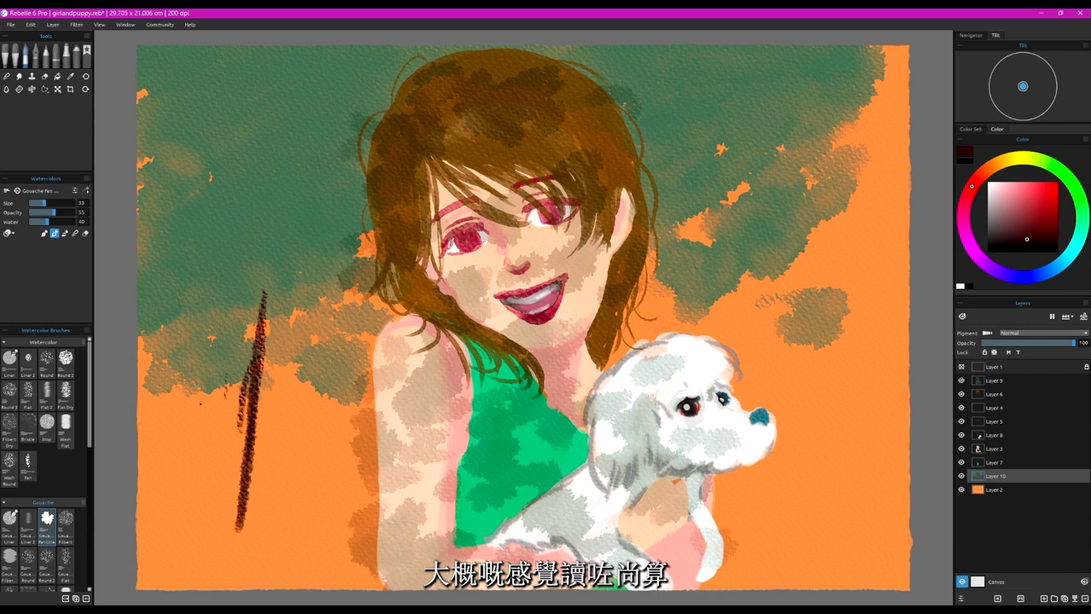
pyautogui.moveTo(182, 356); pyautogui.dragTo(192, 522)
pyautogui.moveTo(186, 328); pyautogui.dragTo(184, 539)
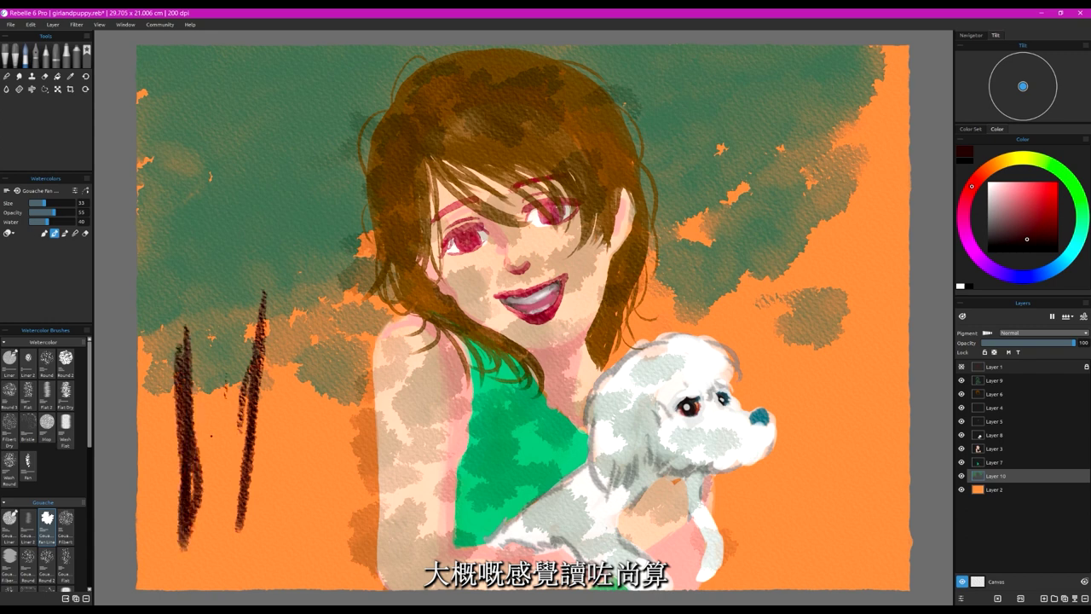
# Step: Set the brush size to 80 and paint thick dark trunks left of the girl and between her hair and the puppy
pyautogui.moveTo(49, 206); pyautogui.dragTo(66, 206)
pyautogui.moveTo(175, 311)
pyautogui.mouseDown()
pyautogui.moveTo(194, 460)
pyautogui.moveTo(169, 291)
pyautogui.moveTo(161, 450)
pyautogui.moveTo(152, 426)
pyautogui.mouseUp()
pyautogui.moveTo(277, 309); pyautogui.dragTo(264, 482)
pyautogui.moveTo(334, 286); pyautogui.dragTo(324, 409)
pyautogui.moveTo(354, 261)
pyautogui.mouseDown()
pyautogui.moveTo(341, 398)
pyautogui.moveTo(345, 452)
pyautogui.mouseUp()
pyautogui.moveTo(318, 345); pyautogui.dragTo(290, 499)
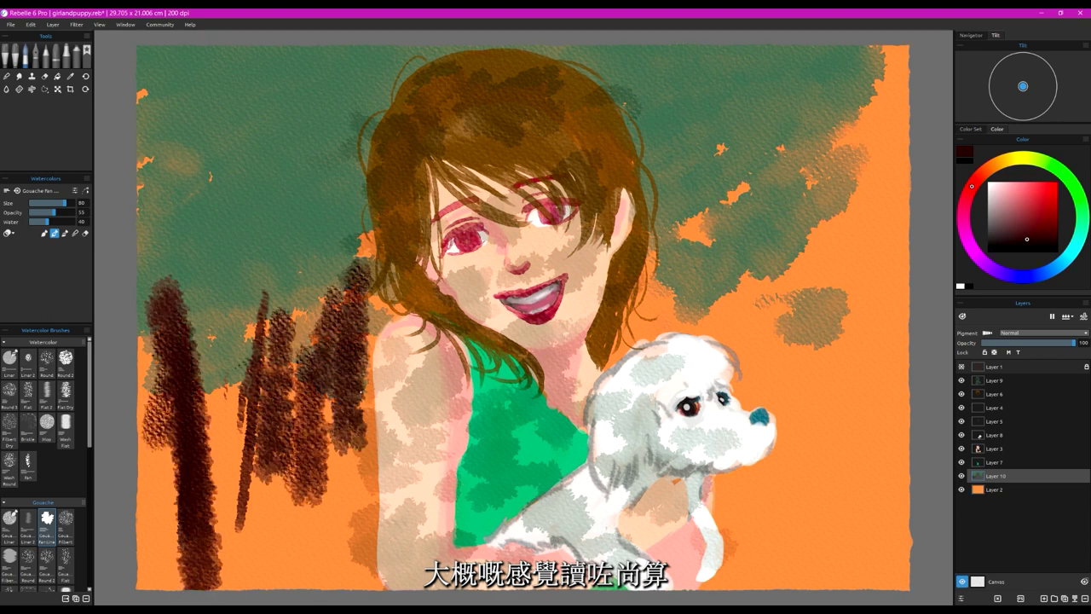
pyautogui.moveTo(660, 267); pyautogui.dragTo(638, 351)
pyautogui.moveTo(633, 294); pyautogui.dragTo(610, 400)
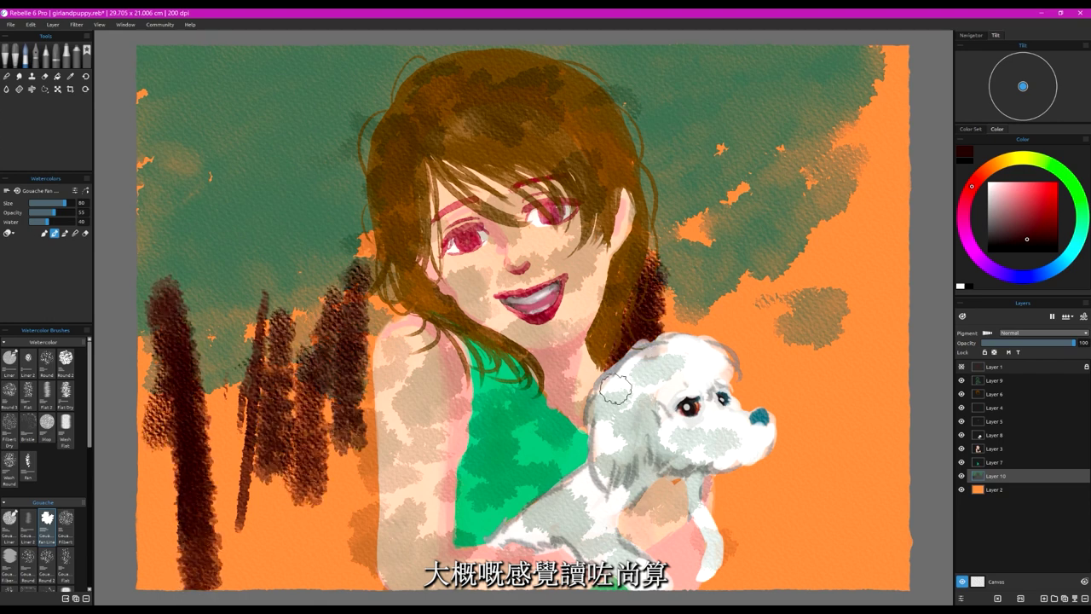
# Step: Paint dark trunks in the gap between the girl's hair and the puppy and down the background beyond the puppy's face
pyautogui.moveTo(681, 273); pyautogui.dragTo(669, 341)
pyautogui.moveTo(720, 197); pyautogui.dragTo(734, 237)
pyautogui.moveTo(726, 308); pyautogui.dragTo(824, 562)
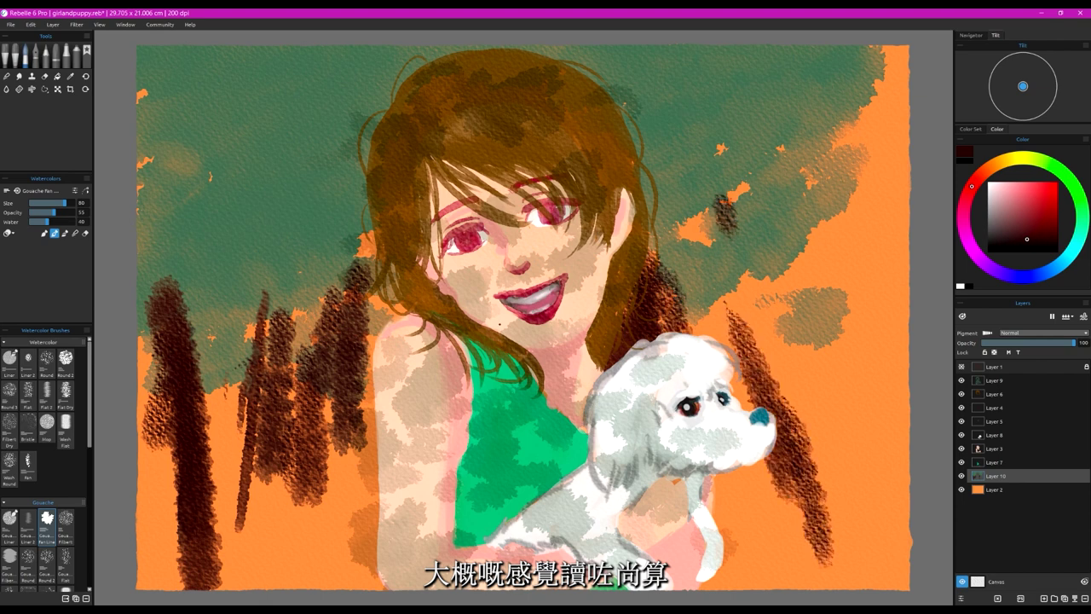
pyautogui.moveTo(752, 243); pyautogui.dragTo(772, 586)
pyautogui.moveTo(721, 298); pyautogui.dragTo(727, 388)
pyautogui.moveTo(804, 246); pyautogui.dragTo(806, 295)
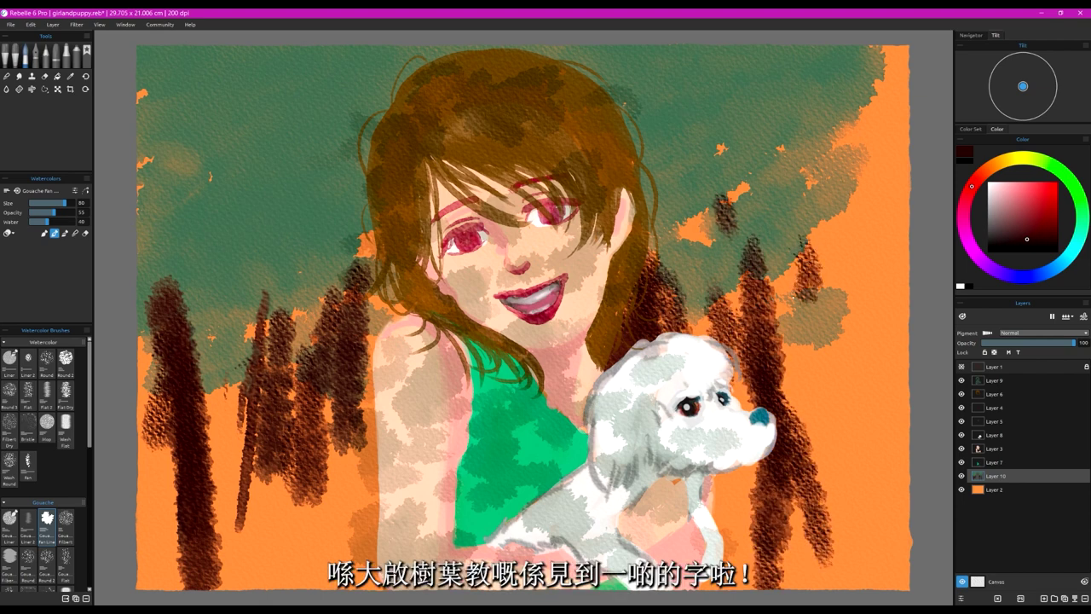
pyautogui.moveTo(795, 393); pyautogui.dragTo(815, 561)
pyautogui.moveTo(722, 473); pyautogui.dragTo(711, 586)
# Step: Fill the gaps among the trunks on the girl's bare-arm side with more dark vertical strokes out to the canvas edge
pyautogui.moveTo(318, 413); pyautogui.dragTo(333, 537)
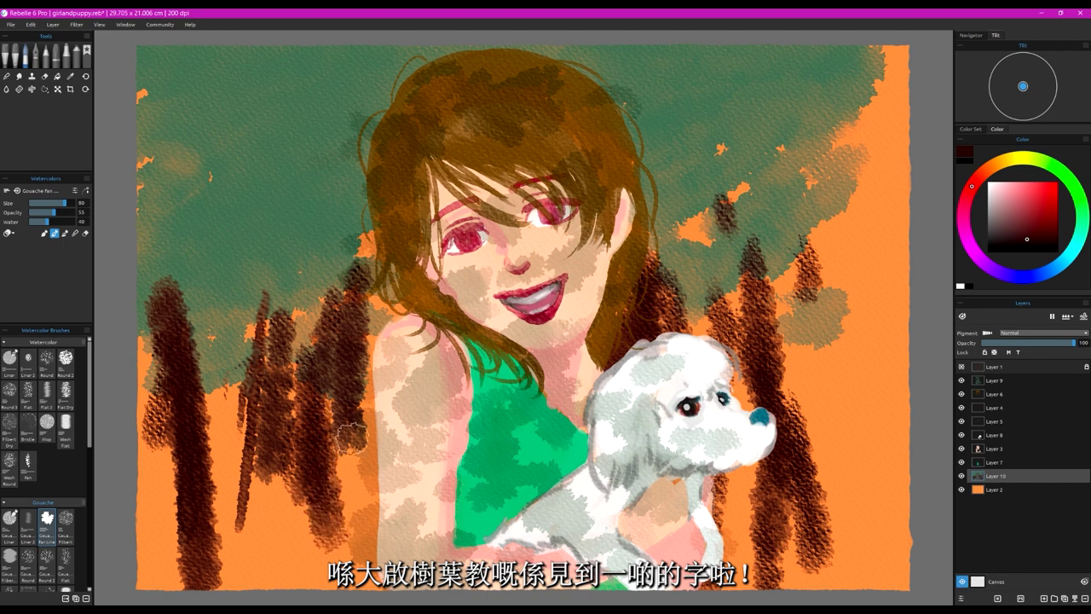
pyautogui.moveTo(352, 429); pyautogui.dragTo(364, 566)
pyautogui.moveTo(222, 404); pyautogui.dragTo(220, 447)
pyautogui.moveTo(223, 370); pyautogui.dragTo(220, 421)
pyautogui.moveTo(152, 445); pyautogui.dragTo(140, 501)
pyautogui.moveTo(290, 435); pyautogui.dragTo(290, 479)
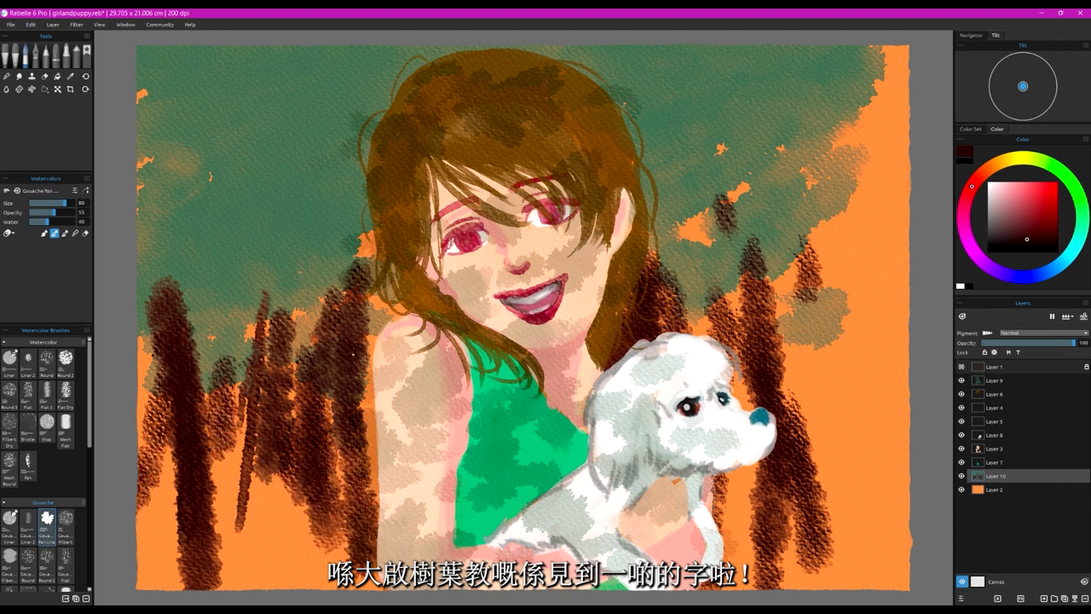
pyautogui.moveTo(364, 417)
pyautogui.mouseDown()
pyautogui.moveTo(383, 307)
pyautogui.moveTo(396, 344)
pyautogui.mouseUp()
# Step: Set the brush size to 45 and paint thin dark branches across the upper foliage on both sides of the girl's head
pyautogui.press('[')
pyautogui.press('[')
pyautogui.press('[')
pyautogui.press('[')
pyautogui.moveTo(320, 92); pyautogui.dragTo(189, 199)
pyautogui.moveTo(254, 153); pyautogui.dragTo(220, 183)
pyautogui.moveTo(312, 65); pyautogui.dragTo(270, 117)
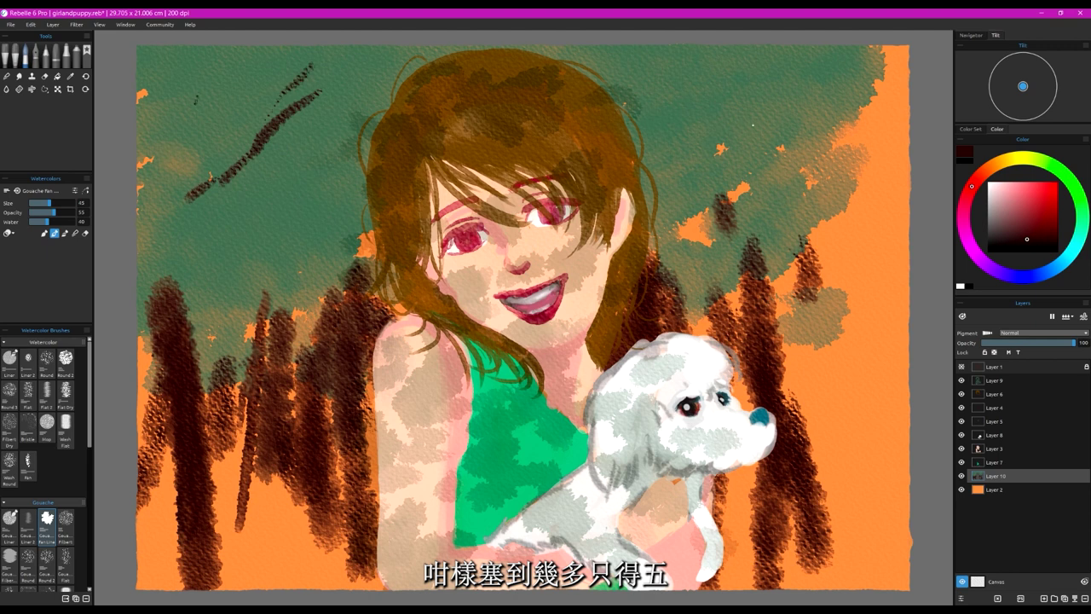
pyautogui.moveTo(739, 123); pyautogui.dragTo(631, 97)
pyautogui.moveTo(721, 66); pyautogui.dragTo(752, 60)
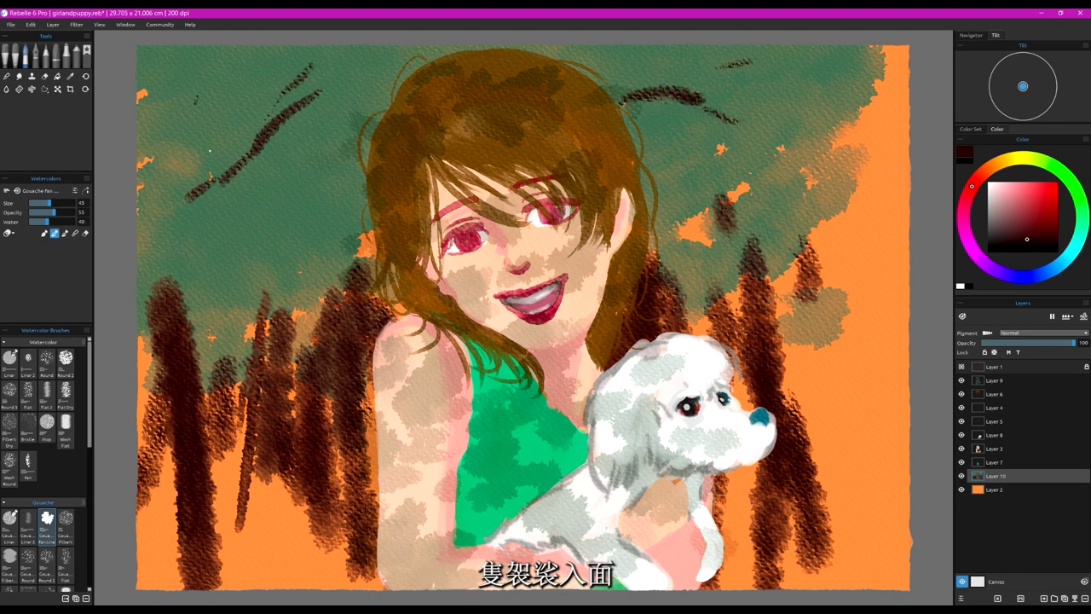
# Step: Set the brush size to 50, extend the left branch down to its trunk and add short dark strokes above the nearby trunks
pyautogui.moveTo(177, 206); pyautogui.dragTo(162, 244)
pyautogui.press(']')
pyautogui.moveTo(189, 197); pyautogui.dragTo(156, 272)
pyautogui.moveTo(284, 253)
pyautogui.mouseDown()
pyautogui.moveTo(286, 291)
pyautogui.moveTo(232, 361)
pyautogui.mouseUp()
pyautogui.moveTo(249, 318); pyautogui.dragTo(252, 346)
pyautogui.moveTo(207, 295); pyautogui.dragTo(201, 265)
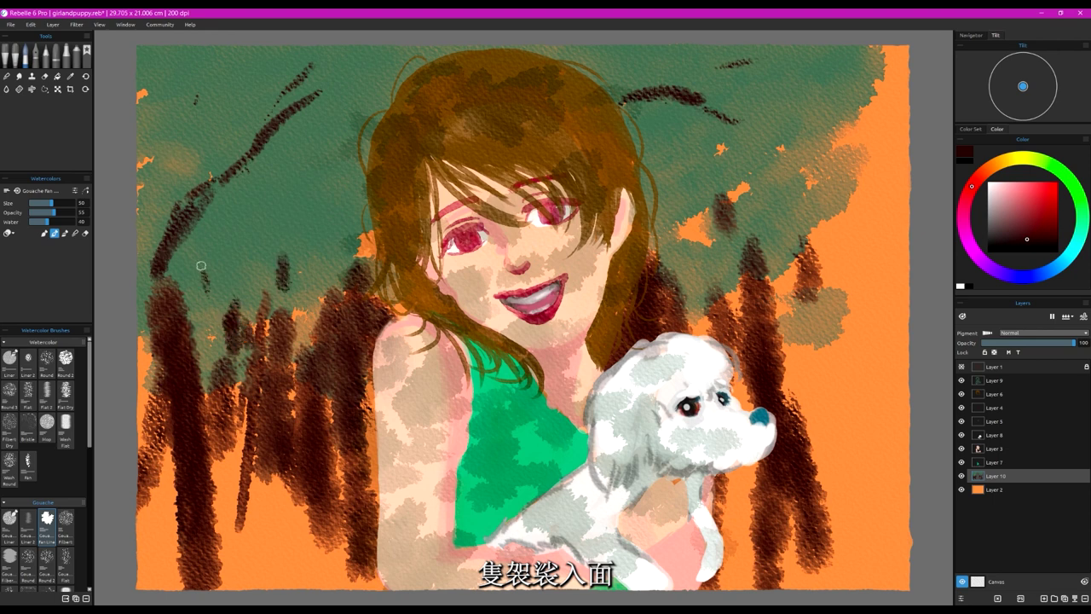
# Step: Add short dark branches beside the girl's hair and in the upper foliage, and reinforce the small trunk above the puppy's nose
pyautogui.moveTo(353, 152); pyautogui.dragTo(298, 195)
pyautogui.moveTo(218, 97)
pyautogui.mouseDown()
pyautogui.moveTo(212, 60)
pyautogui.moveTo(215, 70)
pyautogui.moveTo(189, 72)
pyautogui.mouseUp()
pyautogui.moveTo(678, 85); pyautogui.dragTo(769, 48)
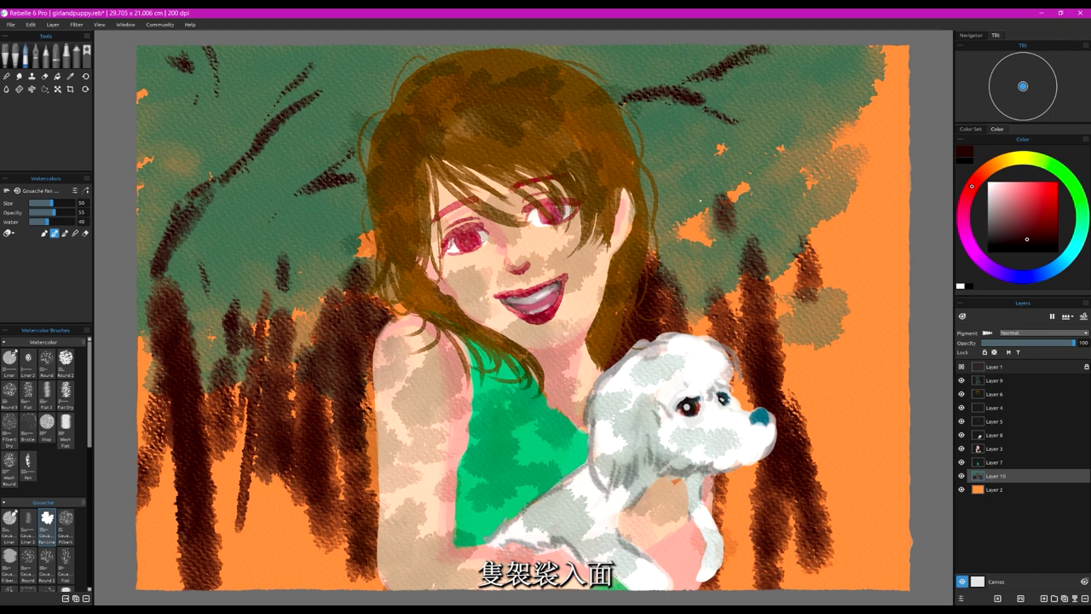
pyautogui.moveTo(677, 180)
pyautogui.mouseDown()
pyautogui.moveTo(722, 206)
pyautogui.moveTo(723, 148)
pyautogui.mouseUp()
pyautogui.moveTo(819, 225); pyautogui.dragTo(791, 294)
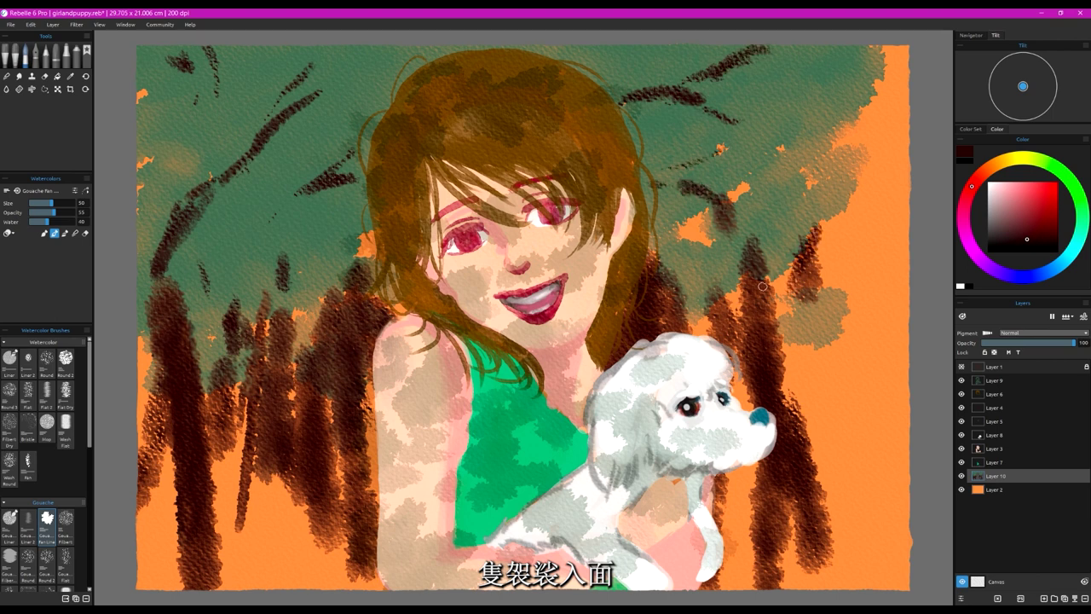
# Step: Thicken the trunks around the puppy and left of the girl, and paint long branches in the upper-right foliage
pyautogui.moveTo(742, 468); pyautogui.dragTo(727, 557)
pyautogui.moveTo(810, 492); pyautogui.dragTo(823, 528)
pyautogui.moveTo(779, 253); pyautogui.dragTo(774, 296)
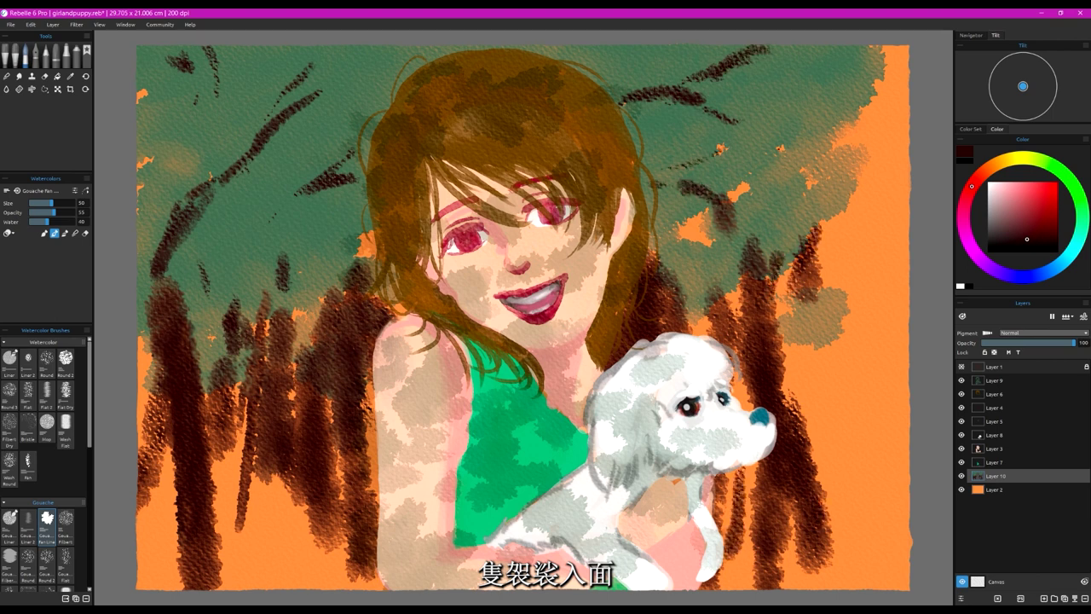
pyautogui.moveTo(825, 94); pyautogui.dragTo(782, 146)
pyautogui.moveTo(863, 56); pyautogui.dragTo(867, 75)
pyautogui.moveTo(788, 142); pyautogui.dragTo(745, 159)
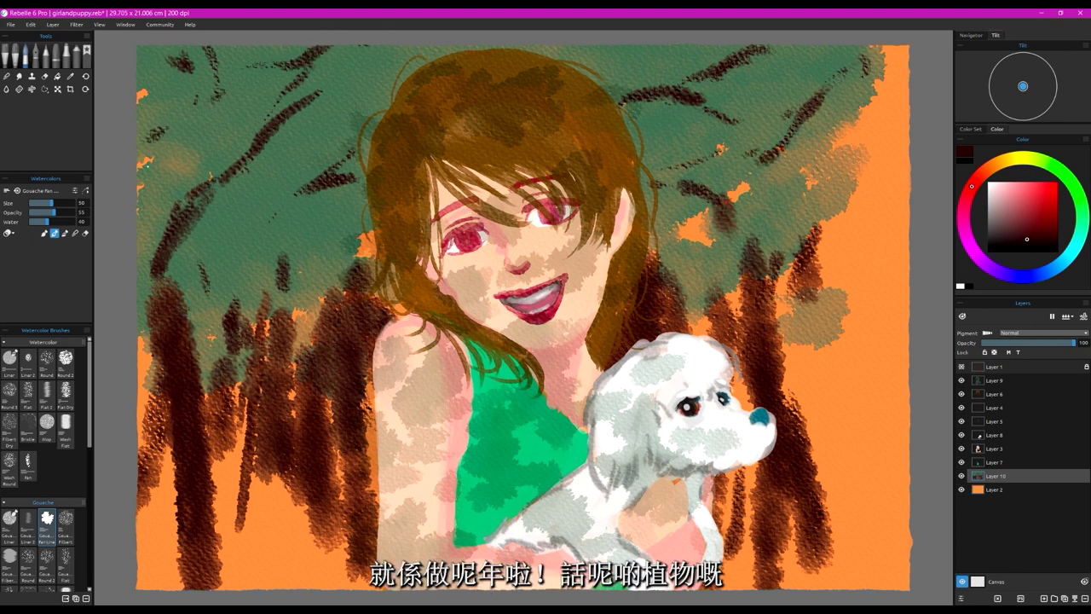
pyautogui.moveTo(242, 335)
pyautogui.mouseDown()
pyautogui.moveTo(226, 397)
pyautogui.moveTo(238, 503)
pyautogui.mouseUp()
pyautogui.moveTo(269, 455)
pyautogui.mouseDown()
pyautogui.moveTo(273, 528)
pyautogui.moveTo(281, 515)
pyautogui.mouseUp()
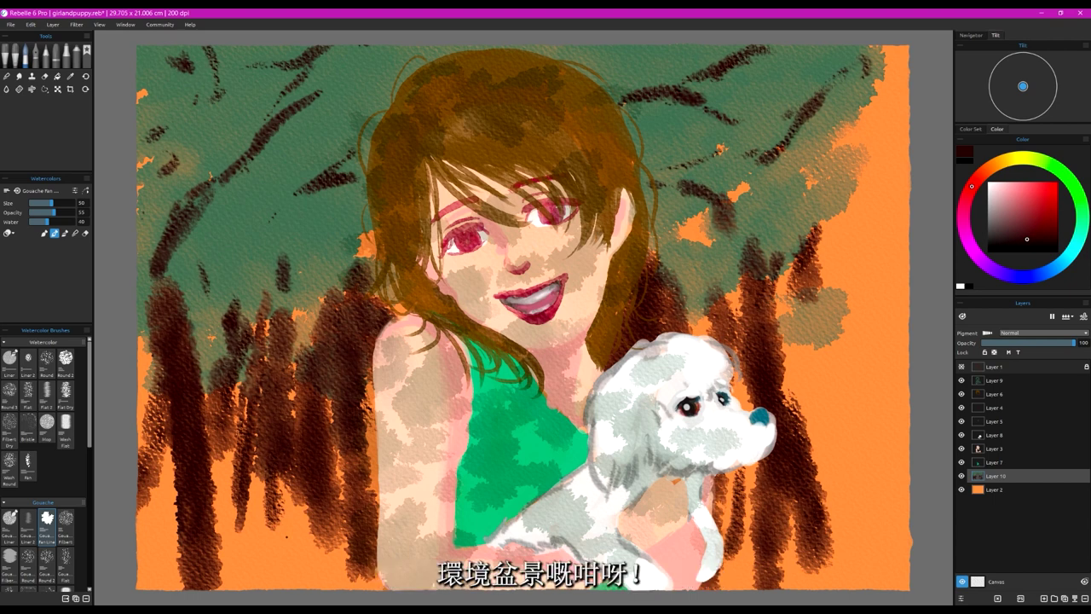
# Step: Select Layer 7, mix a dark yellowish green and paint grass blades around the trunk bases beside the puppy
pyautogui.click(1001, 463)
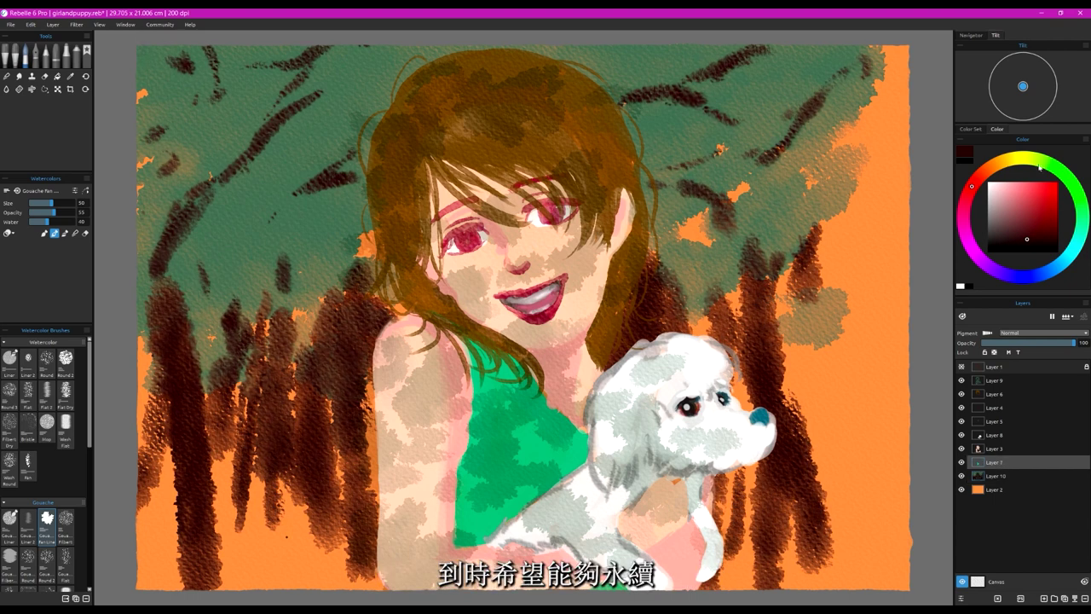
pyautogui.click(1048, 163)
pyautogui.click(1046, 230)
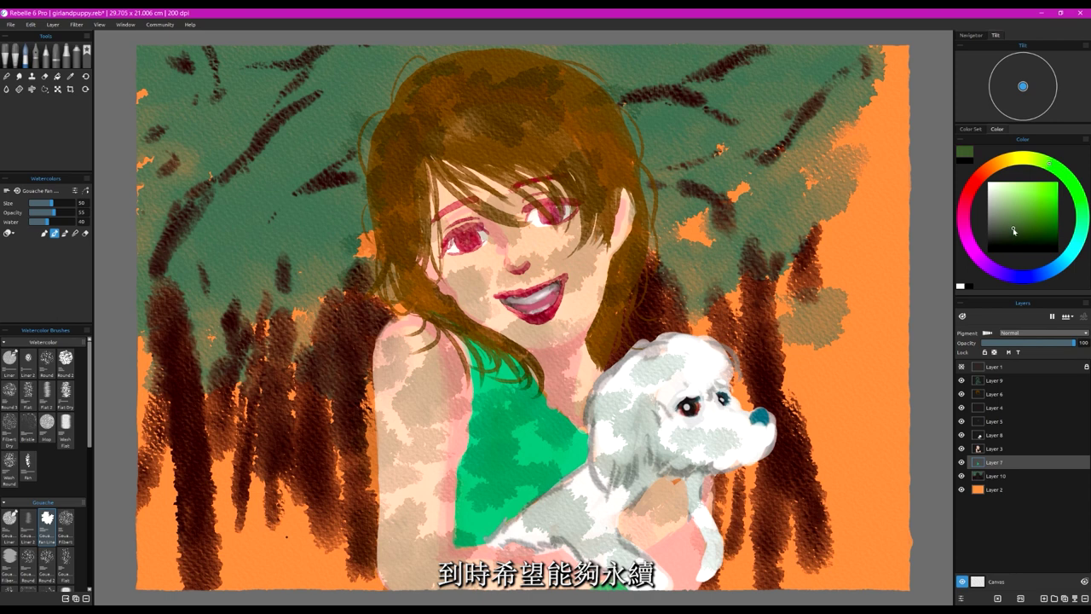
pyautogui.moveTo(1015, 230); pyautogui.dragTo(1031, 227)
pyautogui.moveTo(816, 570); pyautogui.dragTo(861, 416)
pyautogui.moveTo(806, 540); pyautogui.dragTo(810, 499)
pyautogui.moveTo(763, 575)
pyautogui.mouseDown()
pyautogui.moveTo(769, 527)
pyautogui.moveTo(748, 475)
pyautogui.moveTo(751, 556)
pyautogui.mouseUp()
pyautogui.moveTo(835, 560); pyautogui.dragTo(850, 497)
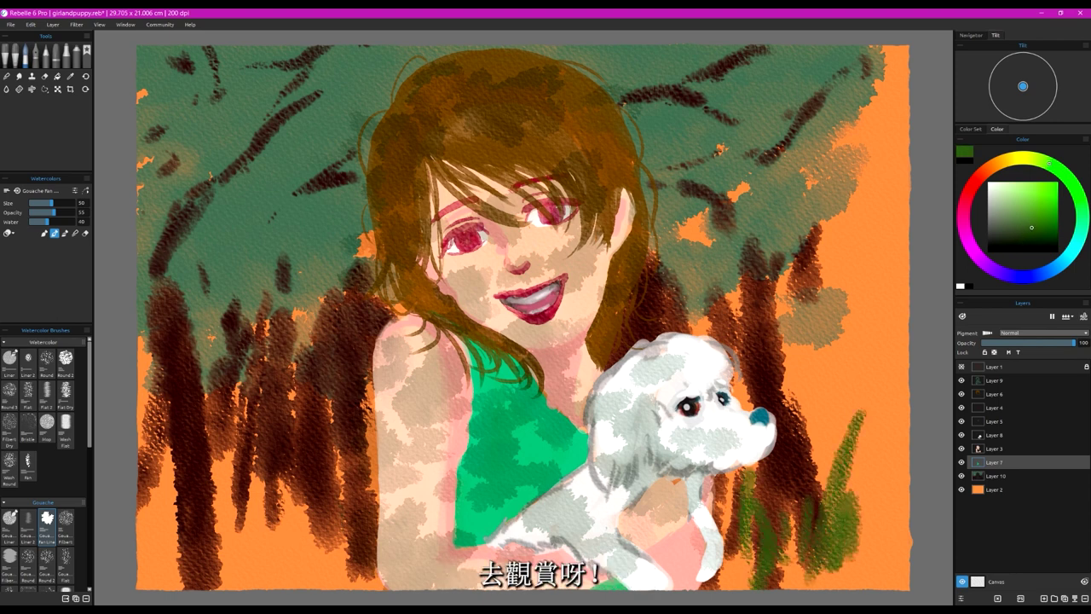
# Step: Paint green grass blades between the trunks next to the girl's bare arm
pyautogui.moveTo(341, 561); pyautogui.dragTo(329, 490)
pyautogui.moveTo(364, 561); pyautogui.dragTo(368, 456)
pyautogui.moveTo(341, 520); pyautogui.dragTo(343, 460)
pyautogui.moveTo(378, 401); pyautogui.dragTo(377, 443)
pyautogui.moveTo(341, 438); pyautogui.dragTo(342, 494)
pyautogui.moveTo(275, 537)
pyautogui.mouseDown()
pyautogui.moveTo(266, 449)
pyautogui.moveTo(271, 527)
pyautogui.mouseUp()
pyautogui.moveTo(295, 540)
pyautogui.mouseDown()
pyautogui.moveTo(297, 495)
pyautogui.moveTo(303, 533)
pyautogui.mouseUp()
pyautogui.moveTo(299, 326)
pyautogui.mouseDown()
pyautogui.moveTo(294, 404)
pyautogui.moveTo(307, 326)
pyautogui.mouseUp()
pyautogui.moveTo(224, 469); pyautogui.dragTo(232, 522)
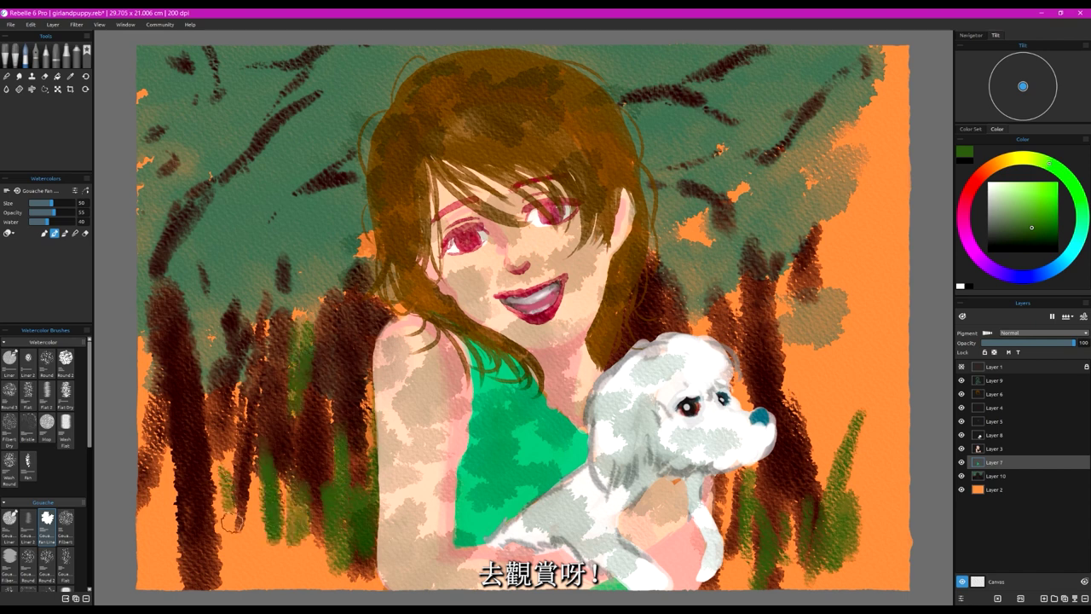
# Step: Extend the green grass across the trunk bases to the far left edge of the canvas
pyautogui.moveTo(245, 452); pyautogui.dragTo(237, 547)
pyautogui.moveTo(224, 448); pyautogui.dragTo(215, 522)
pyautogui.moveTo(261, 484); pyautogui.dragTo(255, 540)
pyautogui.moveTo(171, 471); pyautogui.dragTo(166, 552)
pyautogui.moveTo(153, 487); pyautogui.dragTo(148, 554)
pyautogui.moveTo(150, 435); pyautogui.dragTo(143, 465)
pyautogui.moveTo(147, 409)
pyautogui.mouseDown()
pyautogui.moveTo(138, 324)
pyautogui.moveTo(145, 452)
pyautogui.mouseUp()
pyautogui.moveTo(146, 486); pyautogui.dragTo(132, 555)
pyautogui.moveTo(167, 419); pyautogui.dragTo(162, 519)
pyautogui.moveTo(176, 439); pyautogui.dragTo(182, 554)
pyautogui.moveTo(144, 530); pyautogui.dragTo(141, 559)
pyautogui.moveTo(205, 457); pyautogui.dragTo(208, 379)
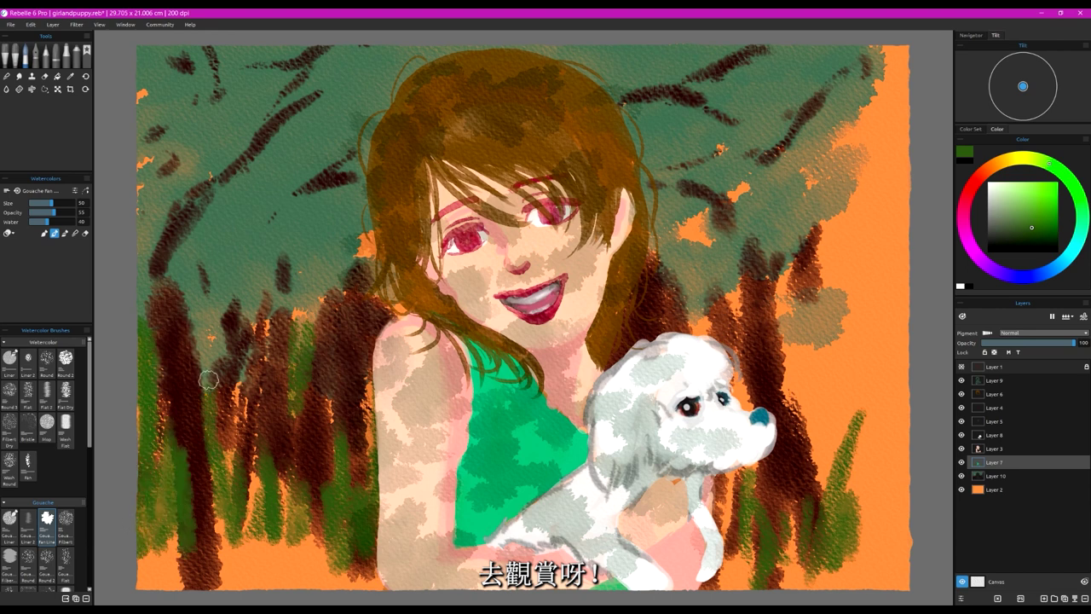
# Step: Paint taller green blades among the left trunks, reaching up to the foliage beside the girl's hair
pyautogui.moveTo(244, 460); pyautogui.dragTo(230, 361)
pyautogui.moveTo(242, 394); pyautogui.dragTo(227, 337)
pyautogui.moveTo(211, 373); pyautogui.dragTo(206, 321)
pyautogui.moveTo(298, 345); pyautogui.dragTo(298, 303)
pyautogui.moveTo(252, 482); pyautogui.dragTo(249, 525)
pyautogui.moveTo(259, 479); pyautogui.dragTo(255, 538)
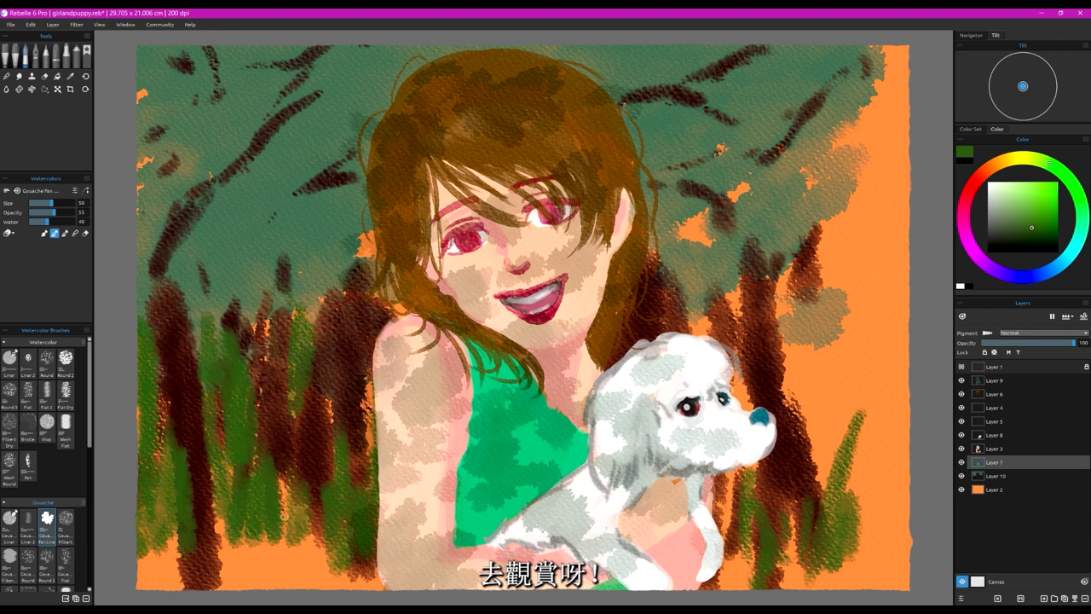
pyautogui.moveTo(300, 474); pyautogui.dragTo(302, 451)
pyautogui.moveTo(321, 297)
pyautogui.mouseDown()
pyautogui.moveTo(337, 251)
pyautogui.moveTo(372, 237)
pyautogui.mouseUp()
pyautogui.moveTo(381, 343); pyautogui.dragTo(382, 324)
pyautogui.moveTo(295, 303); pyautogui.dragTo(315, 281)
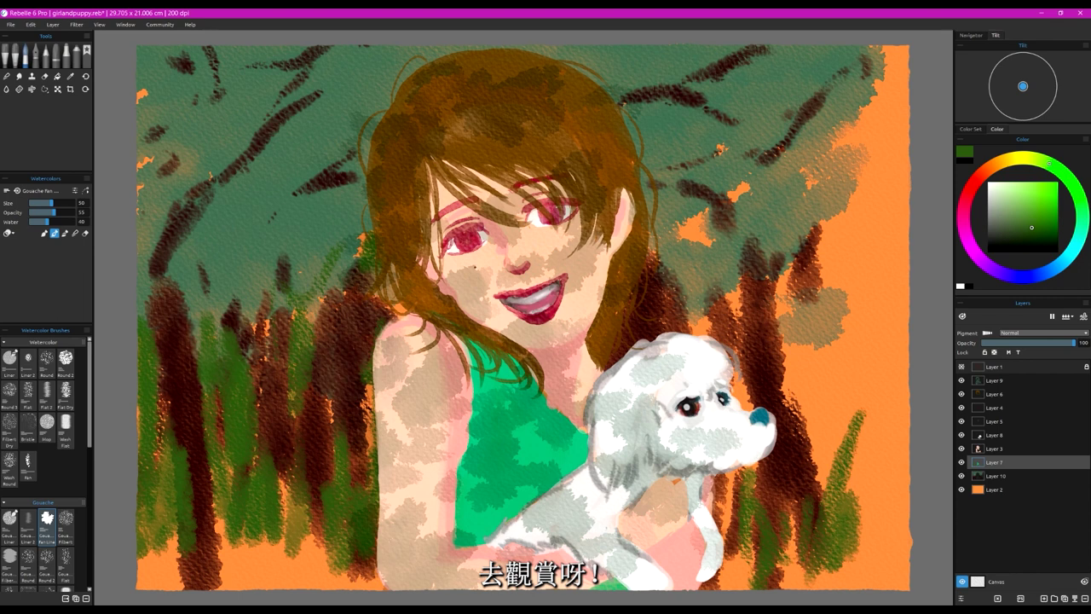
# Step: Add green strokes to the foliage right of the girl's hair and between the trunks behind the puppy
pyautogui.moveTo(680, 230); pyautogui.dragTo(698, 217)
pyautogui.moveTo(738, 278); pyautogui.dragTo(735, 320)
pyautogui.moveTo(689, 331); pyautogui.dragTo(699, 309)
pyautogui.moveTo(799, 271); pyautogui.dragTo(768, 368)
pyautogui.moveTo(799, 371); pyautogui.dragTo(780, 433)
pyautogui.moveTo(814, 394); pyautogui.dragTo(824, 486)
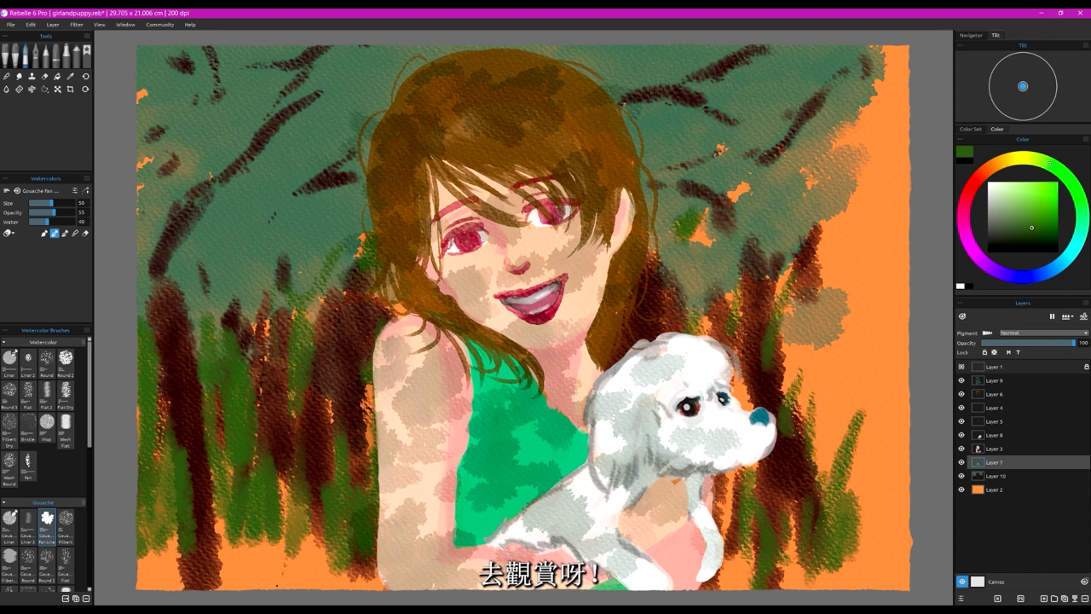
# Step: Switch the brush to erasing at opacity 71 and erase leaf-shaped gaps in Layer 10's foliage left of the girl
pyautogui.click(85, 233)
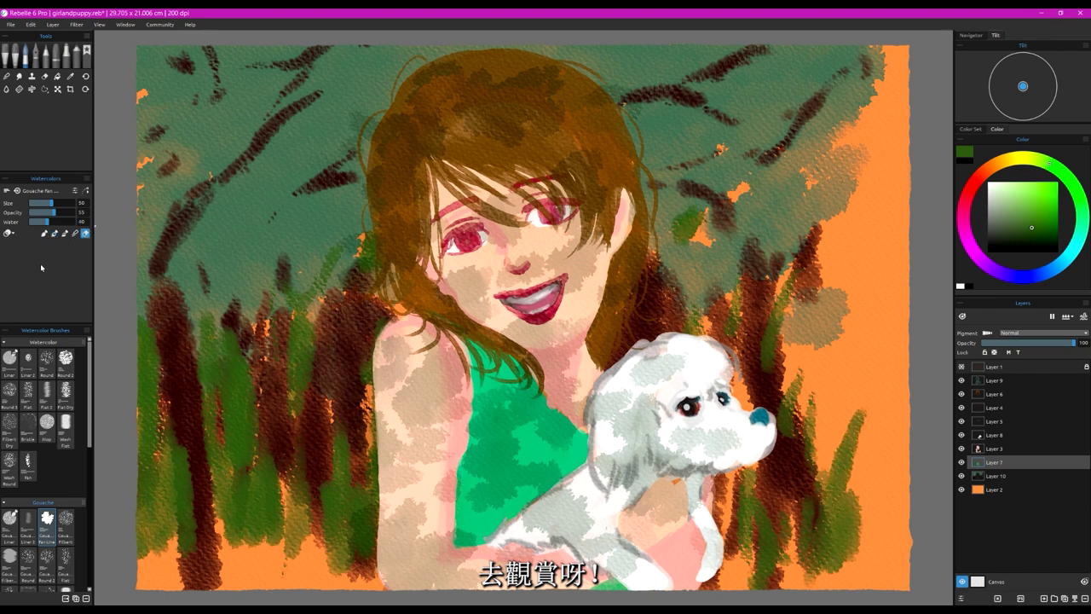
pyautogui.moveTo(51, 213); pyautogui.dragTo(62, 213)
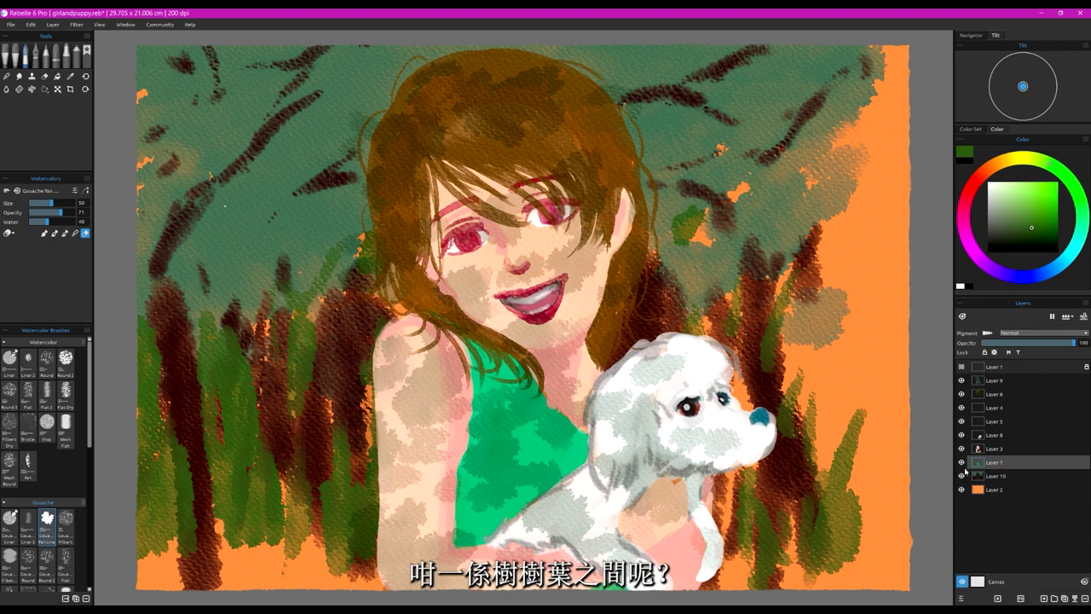
pyautogui.click(994, 477)
pyautogui.moveTo(294, 155); pyautogui.dragTo(220, 191)
pyautogui.moveTo(304, 248); pyautogui.dragTo(349, 255)
pyautogui.moveTo(283, 249); pyautogui.dragTo(253, 263)
pyautogui.moveTo(228, 208); pyautogui.dragTo(216, 218)
pyautogui.moveTo(185, 208); pyautogui.dragTo(175, 221)
pyautogui.moveTo(190, 160); pyautogui.dragTo(199, 121)
# Step: Erase leaf-shaped gaps in the foliage and around the upper trunks right of the girl's head
pyautogui.moveTo(748, 152)
pyautogui.mouseDown()
pyautogui.moveTo(730, 181)
pyautogui.moveTo(776, 96)
pyautogui.mouseUp()
pyautogui.moveTo(699, 149)
pyautogui.mouseDown()
pyautogui.moveTo(679, 158)
pyautogui.moveTo(699, 167)
pyautogui.mouseUp()
pyautogui.moveTo(648, 191)
pyautogui.mouseDown()
pyautogui.moveTo(690, 194)
pyautogui.moveTo(693, 266)
pyautogui.mouseUp()
pyautogui.moveTo(810, 171); pyautogui.dragTo(793, 189)
pyautogui.click(806, 205)
pyautogui.moveTo(796, 75); pyautogui.dragTo(805, 91)
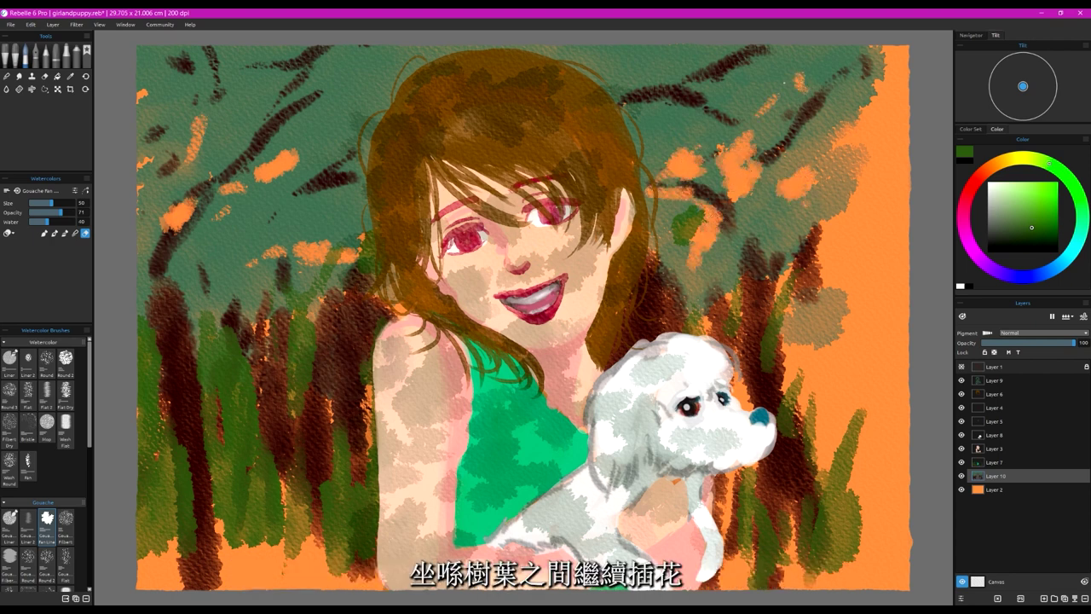
pyautogui.moveTo(796, 320)
pyautogui.mouseDown()
pyautogui.moveTo(811, 324)
pyautogui.moveTo(799, 292)
pyautogui.mouseUp()
pyautogui.moveTo(786, 109); pyautogui.dragTo(798, 90)
pyautogui.moveTo(836, 73); pyautogui.dragTo(845, 83)
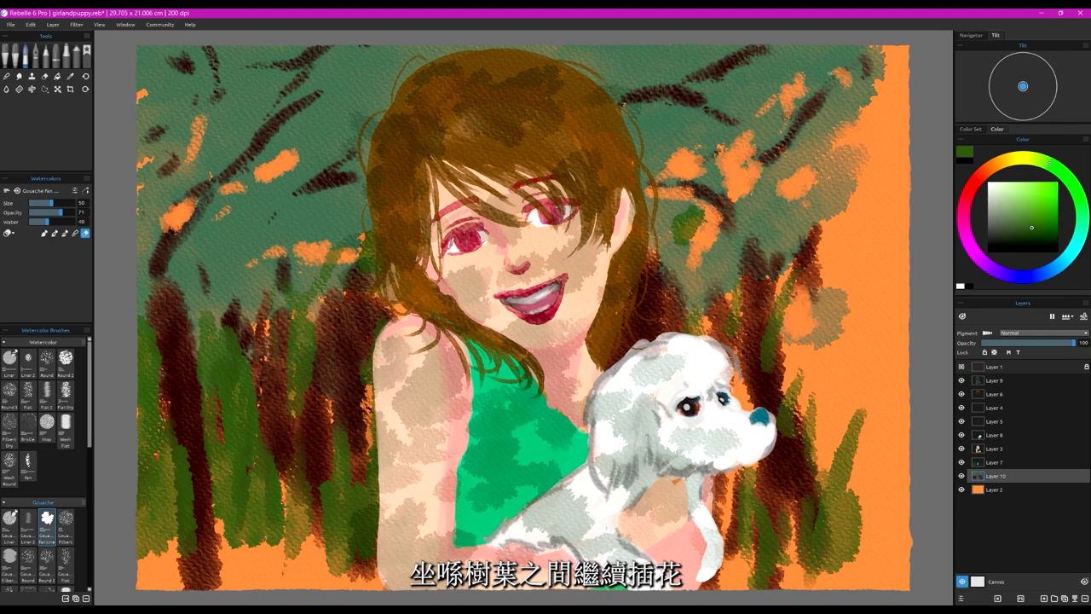
# Step: Erase more leaf-shaped gaps in the upper-left foliage, along the left canvas edge and above the left trunks
pyautogui.moveTo(198, 104)
pyautogui.mouseDown()
pyautogui.moveTo(283, 59)
pyautogui.moveTo(239, 95)
pyautogui.mouseUp()
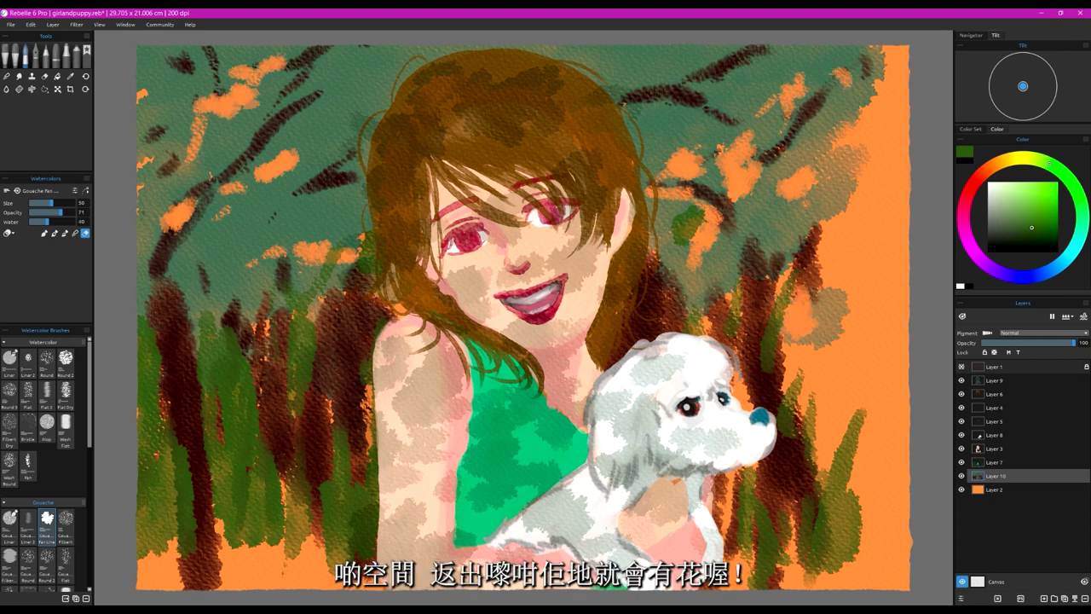
pyautogui.moveTo(346, 104); pyautogui.dragTo(318, 122)
pyautogui.moveTo(174, 223); pyautogui.dragTo(143, 238)
pyautogui.moveTo(163, 177)
pyautogui.mouseDown()
pyautogui.moveTo(142, 197)
pyautogui.moveTo(148, 257)
pyautogui.moveTo(161, 239)
pyautogui.mouseUp()
pyautogui.moveTo(196, 282)
pyautogui.mouseDown()
pyautogui.moveTo(214, 286)
pyautogui.moveTo(185, 293)
pyautogui.mouseUp()
pyautogui.moveTo(215, 316); pyautogui.dragTo(240, 319)
pyautogui.moveTo(208, 286)
pyautogui.mouseDown()
pyautogui.moveTo(187, 305)
pyautogui.moveTo(243, 317)
pyautogui.mouseUp()
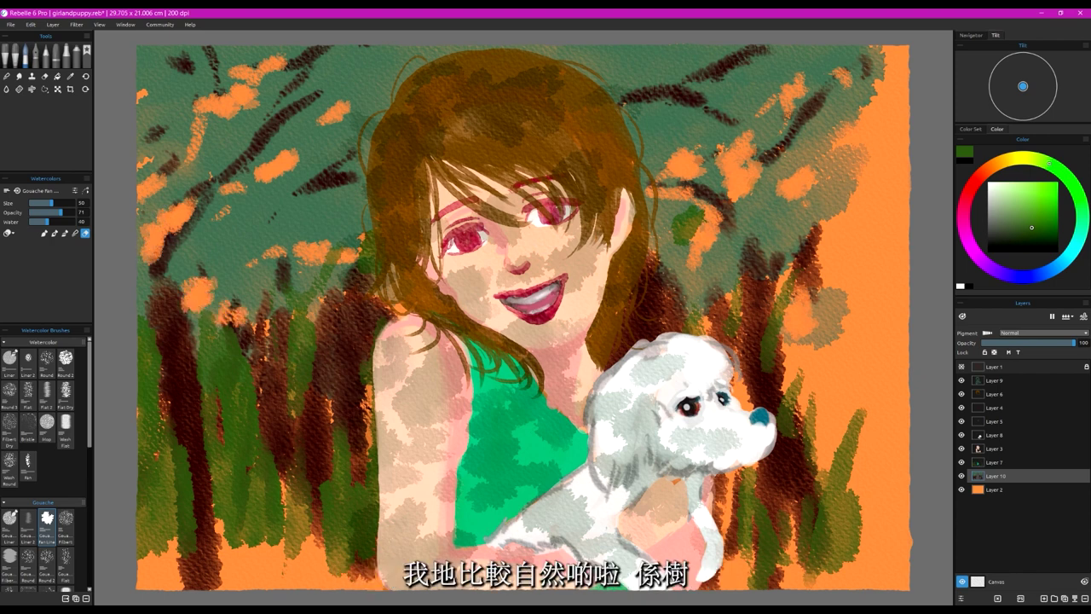
# Step: Erase small leaf spots near the top of the girl's hair and widen the gaps around the left branches
pyautogui.moveTo(175, 238); pyautogui.dragTo(168, 248)
pyautogui.moveTo(173, 91); pyautogui.dragTo(178, 106)
pyautogui.moveTo(386, 65); pyautogui.dragTo(383, 78)
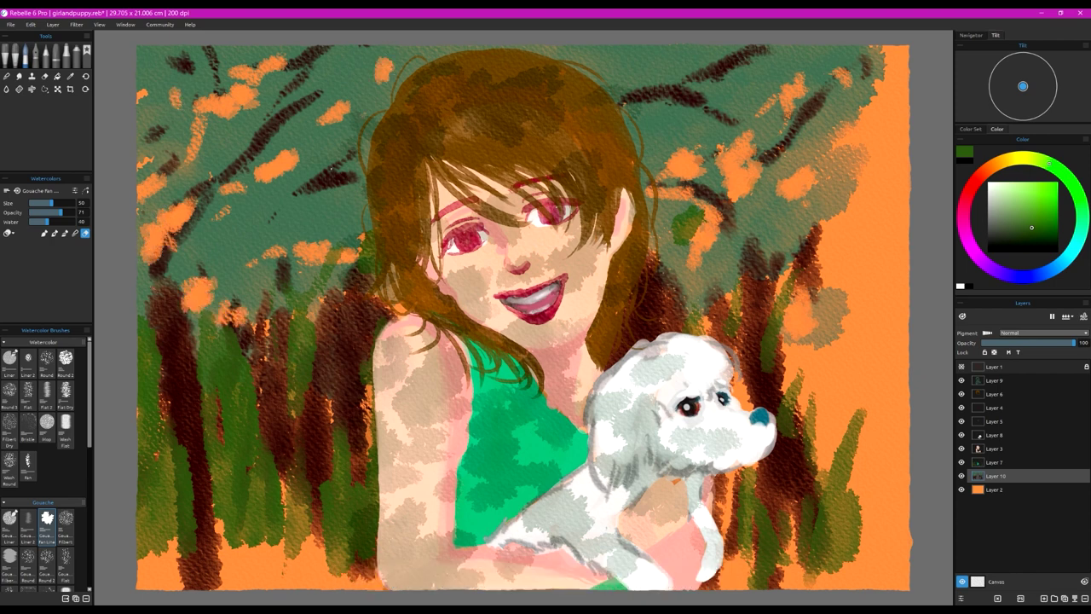
pyautogui.moveTo(296, 164); pyautogui.dragTo(290, 198)
pyautogui.click(339, 213)
pyautogui.click(309, 232)
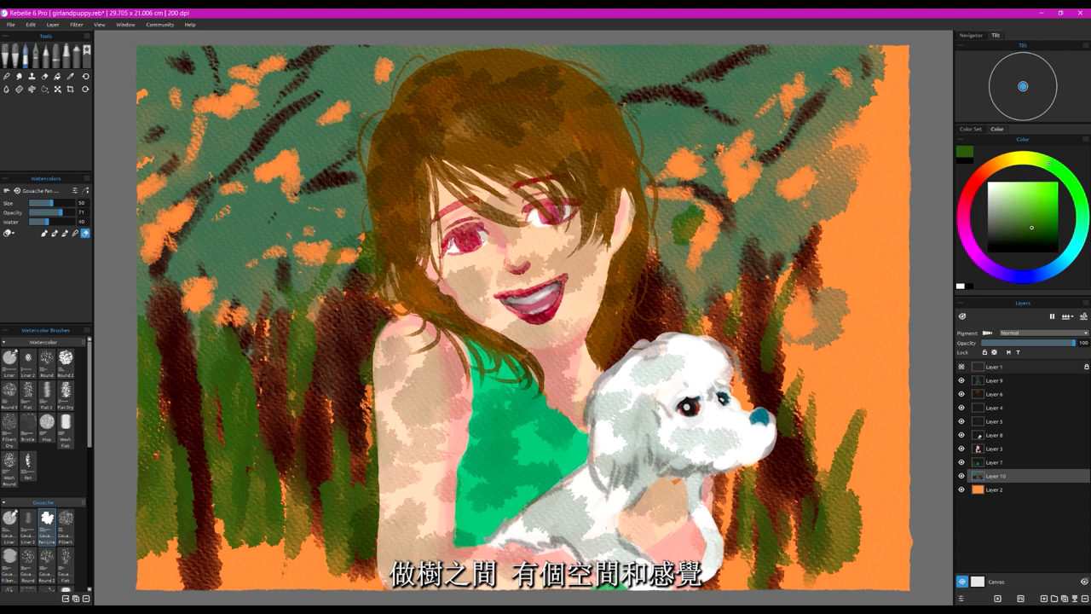
# Step: Select Layer 7, thin the grass among the left trunks and erase its lower edge into ragged tips
pyautogui.click(996, 462)
pyautogui.moveTo(252, 368); pyautogui.dragTo(254, 395)
pyautogui.moveTo(240, 348); pyautogui.dragTo(230, 388)
pyautogui.moveTo(213, 331); pyautogui.dragTo(211, 361)
pyautogui.moveTo(245, 407); pyautogui.dragTo(268, 492)
pyautogui.moveTo(291, 311)
pyautogui.mouseDown()
pyautogui.moveTo(295, 394)
pyautogui.moveTo(302, 377)
pyautogui.mouseUp()
pyautogui.moveTo(356, 484); pyautogui.dragTo(328, 510)
pyautogui.moveTo(161, 558)
pyautogui.mouseDown()
pyautogui.moveTo(146, 544)
pyautogui.moveTo(182, 532)
pyautogui.moveTo(361, 555)
pyautogui.mouseUp()
pyautogui.moveTo(171, 550); pyautogui.dragTo(170, 525)
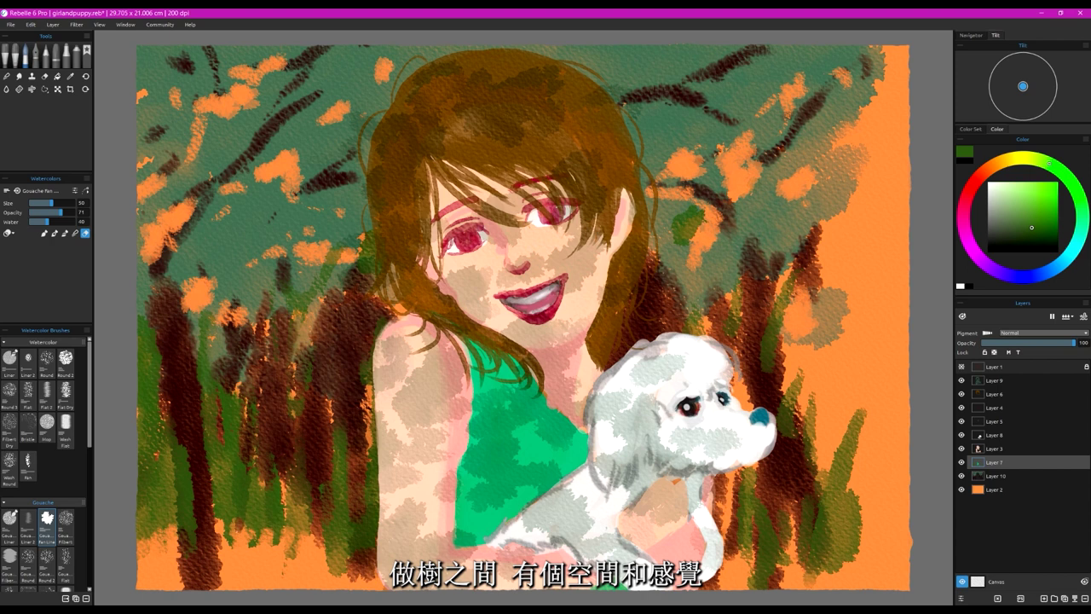
# Step: Select Layer 10, erase the lower ends of the left trunks and thin the trunks beside the puppy
pyautogui.click(999, 479)
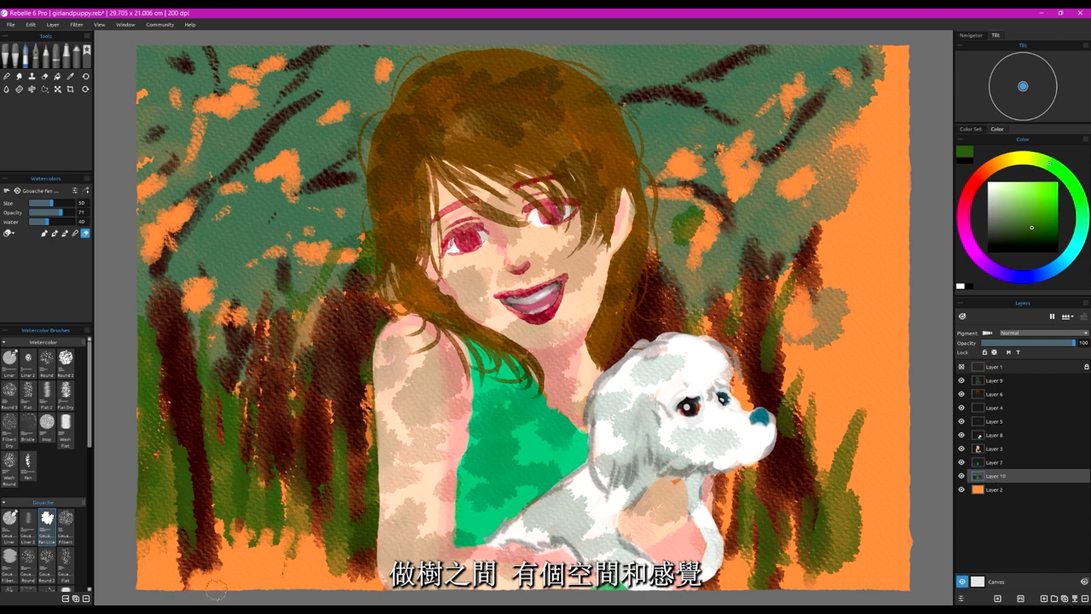
pyautogui.moveTo(204, 579); pyautogui.dragTo(201, 530)
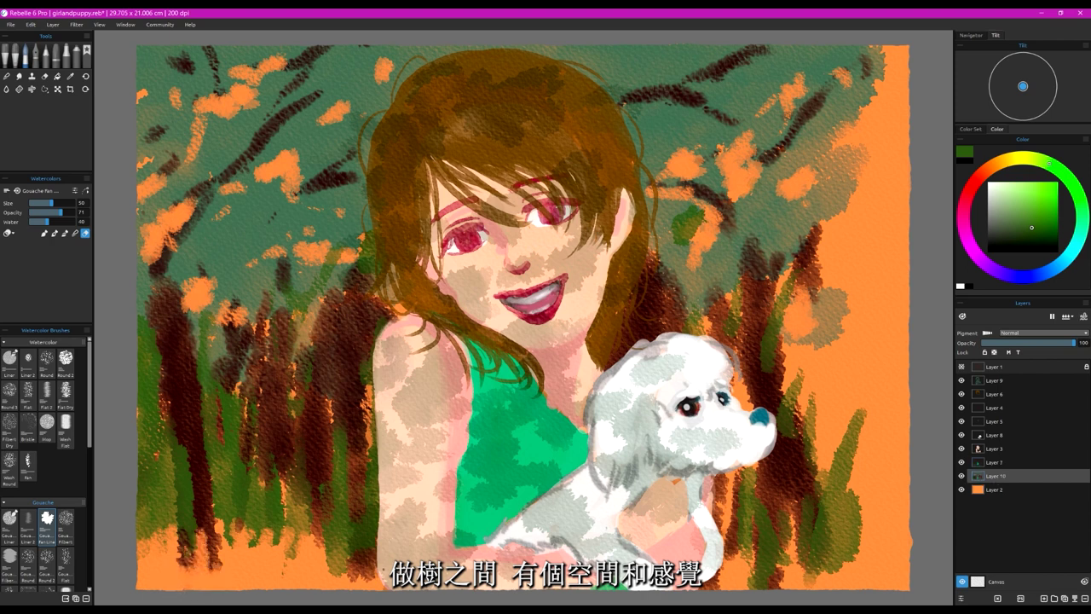
pyautogui.moveTo(355, 579)
pyautogui.mouseDown()
pyautogui.moveTo(365, 559)
pyautogui.moveTo(324, 537)
pyautogui.moveTo(352, 559)
pyautogui.mouseUp()
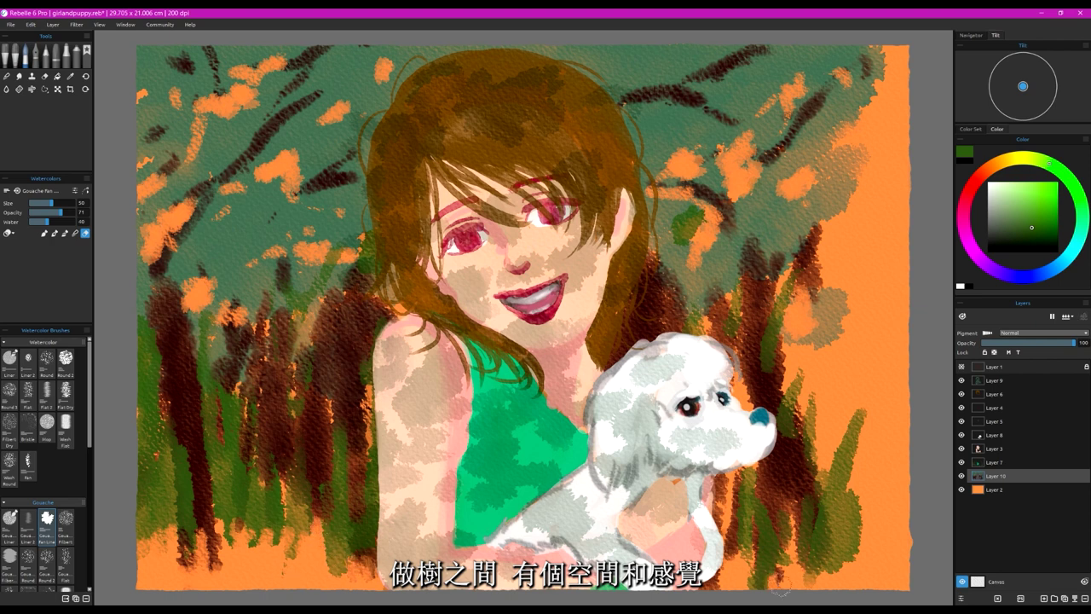
pyautogui.moveTo(738, 551)
pyautogui.mouseDown()
pyautogui.moveTo(740, 520)
pyautogui.moveTo(782, 496)
pyautogui.moveTo(805, 403)
pyautogui.mouseUp()
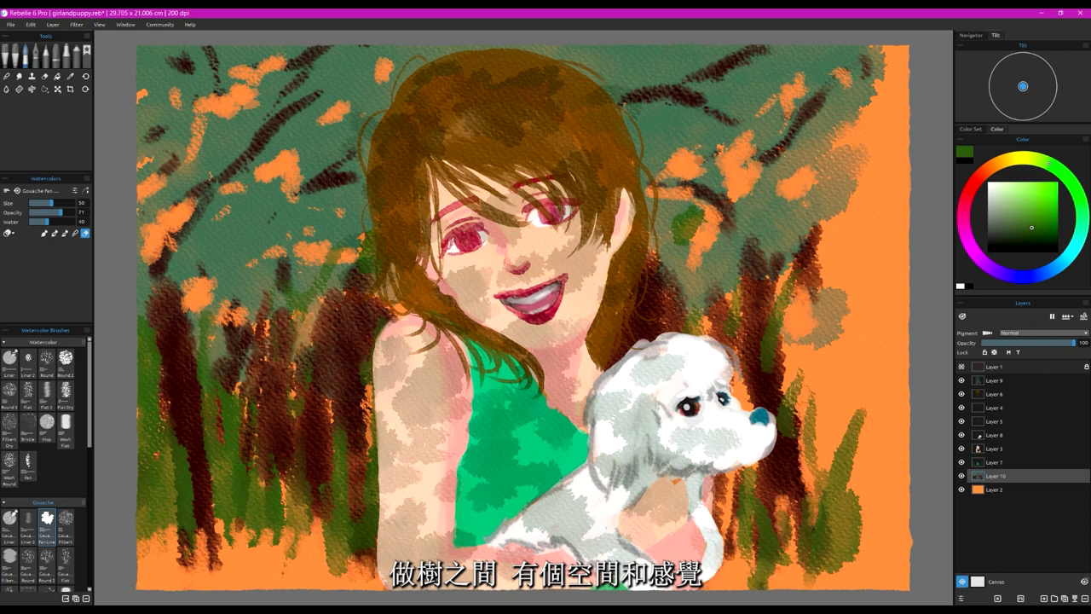
pyautogui.moveTo(794, 518); pyautogui.dragTo(800, 405)
pyautogui.moveTo(813, 492); pyautogui.dragTo(816, 515)
pyautogui.moveTo(817, 310); pyautogui.dragTo(816, 280)
pyautogui.moveTo(756, 257)
pyautogui.mouseDown()
pyautogui.moveTo(780, 251)
pyautogui.moveTo(767, 285)
pyautogui.mouseUp()
pyautogui.moveTo(816, 247); pyautogui.dragTo(814, 297)
# Step: Select Layer 7 and erase parts of the grass beside and below the puppy to thin the blades near the right canvas edge
pyautogui.click(989, 463)
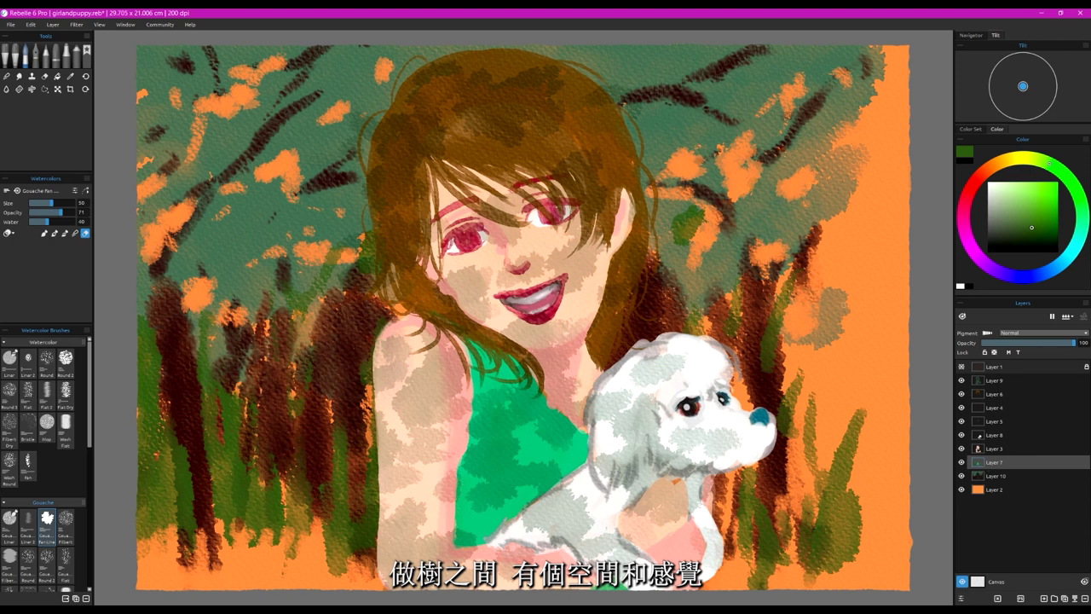
pyautogui.moveTo(822, 396); pyautogui.dragTo(817, 486)
pyautogui.moveTo(861, 416)
pyautogui.mouseDown()
pyautogui.moveTo(841, 494)
pyautogui.moveTo(853, 555)
pyautogui.moveTo(827, 526)
pyautogui.mouseUp()
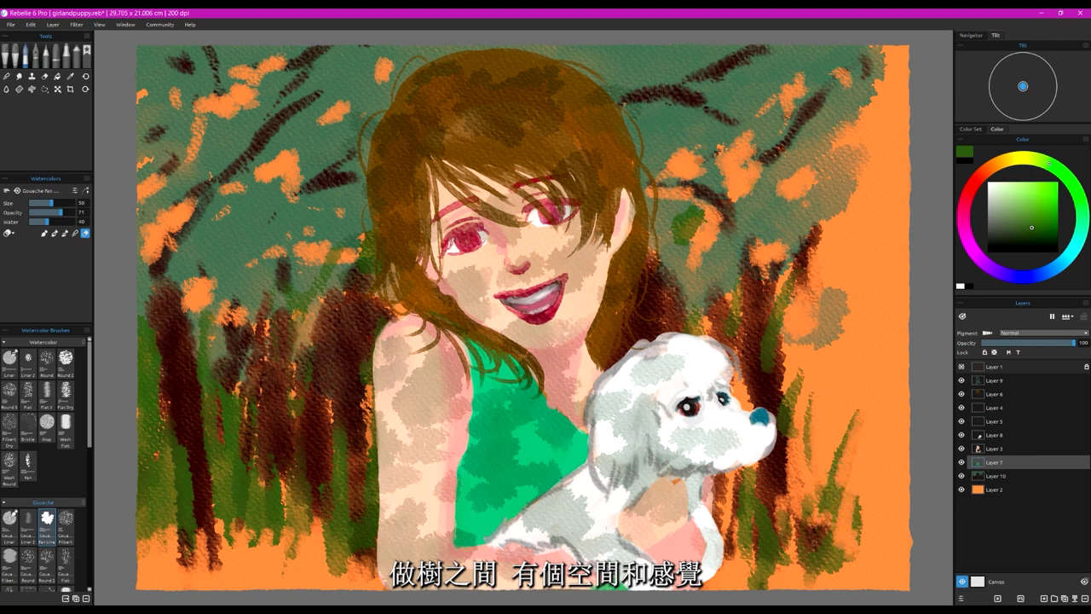
pyautogui.moveTo(762, 548); pyautogui.dragTo(747, 583)
pyautogui.moveTo(752, 514); pyautogui.dragTo(753, 498)
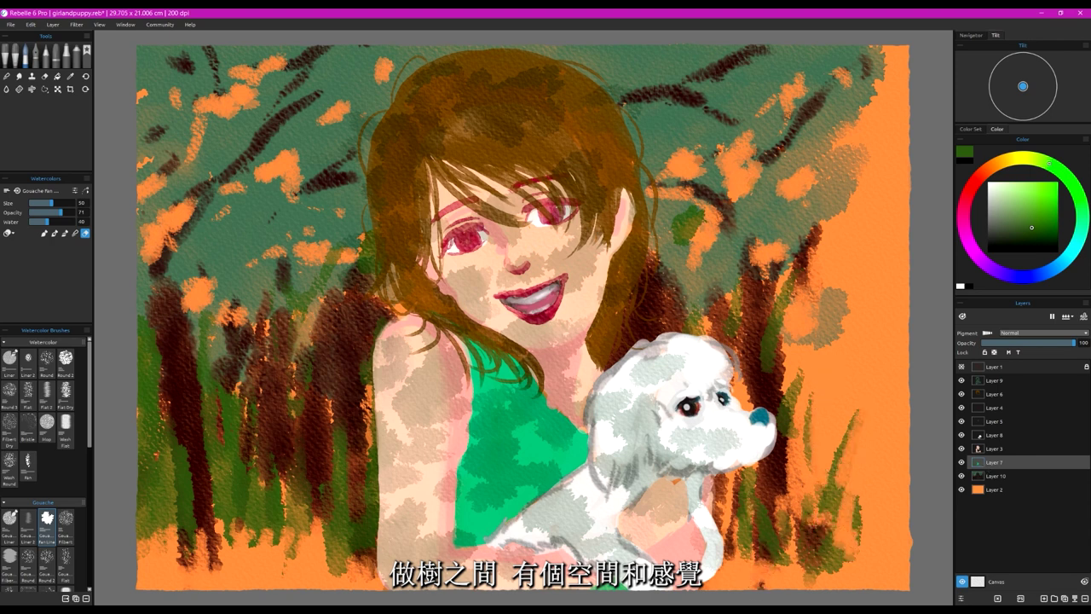
# Step: Thin the grass among the left trunks and along its lower edge, and erase a gap beside the leftmost trunk on Layer 10
pyautogui.moveTo(232, 534); pyautogui.dragTo(219, 463)
pyautogui.moveTo(155, 478); pyautogui.dragTo(168, 489)
pyautogui.moveTo(310, 498)
pyautogui.mouseDown()
pyautogui.moveTo(307, 468)
pyautogui.moveTo(339, 477)
pyautogui.mouseUp()
pyautogui.moveTo(289, 399); pyautogui.dragTo(292, 426)
pyautogui.moveTo(231, 395); pyautogui.dragTo(225, 419)
pyautogui.moveTo(244, 498); pyautogui.dragTo(246, 509)
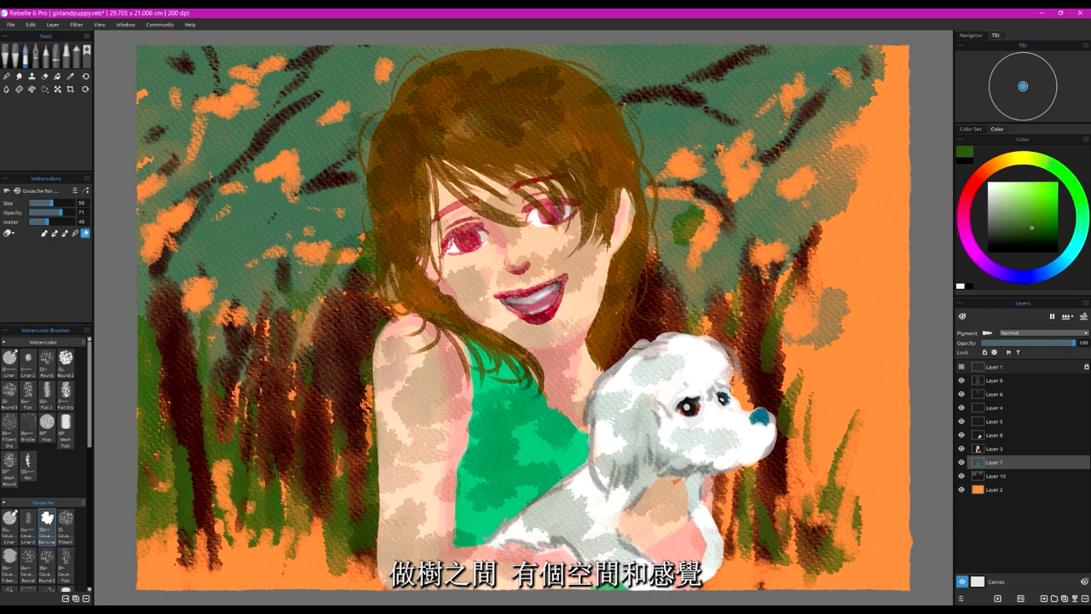
pyautogui.moveTo(164, 539); pyautogui.dragTo(140, 518)
pyautogui.moveTo(340, 553); pyautogui.dragTo(329, 576)
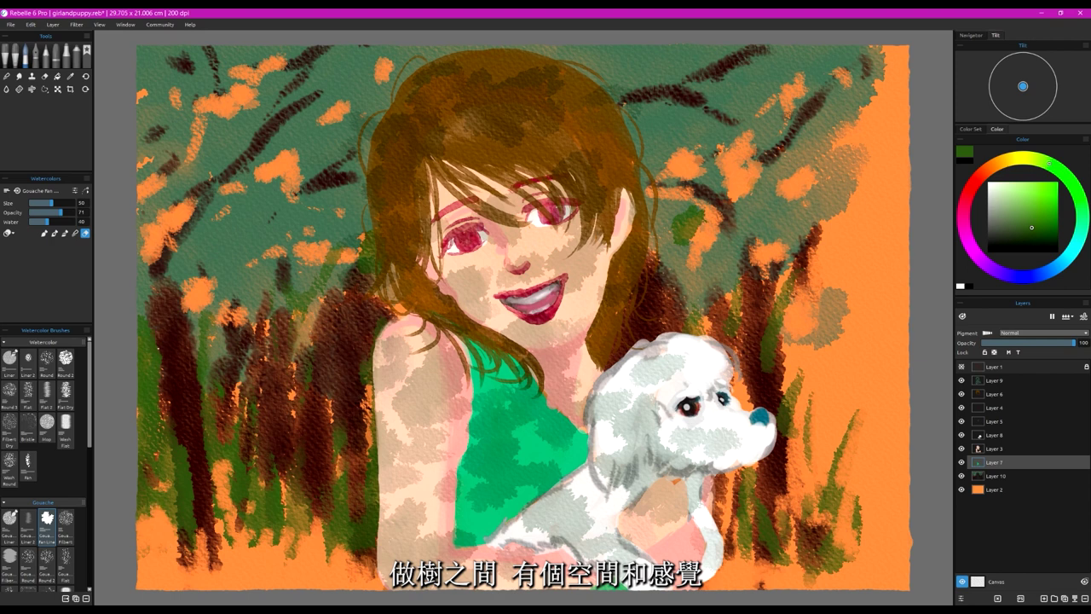
pyautogui.click(988, 474)
pyautogui.moveTo(146, 294); pyautogui.dragTo(173, 412)
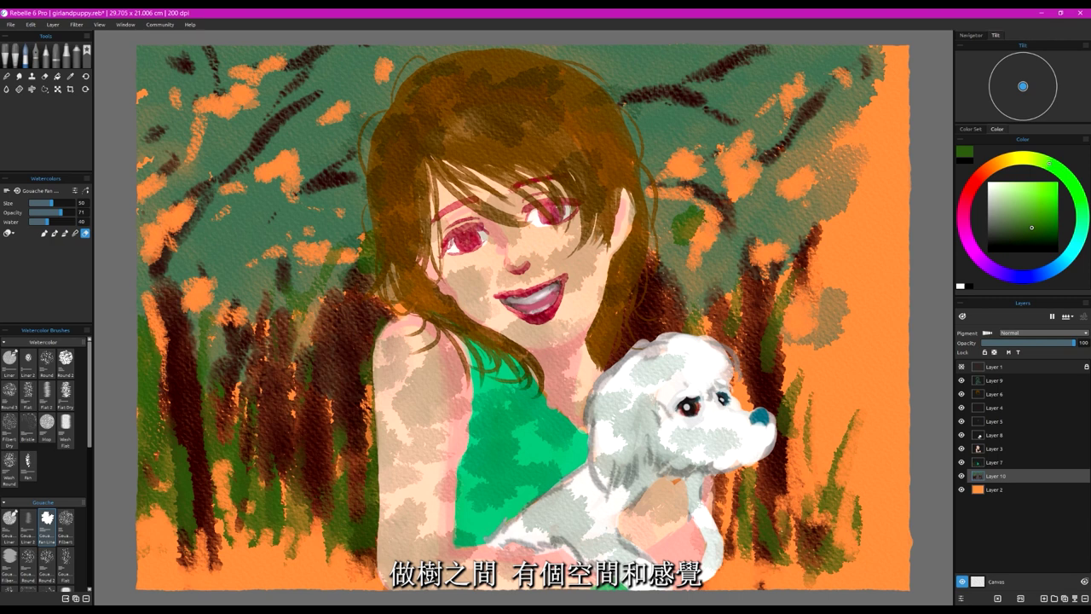
# Step: Select Layer 3 and save the painting
pyautogui.click(998, 451)
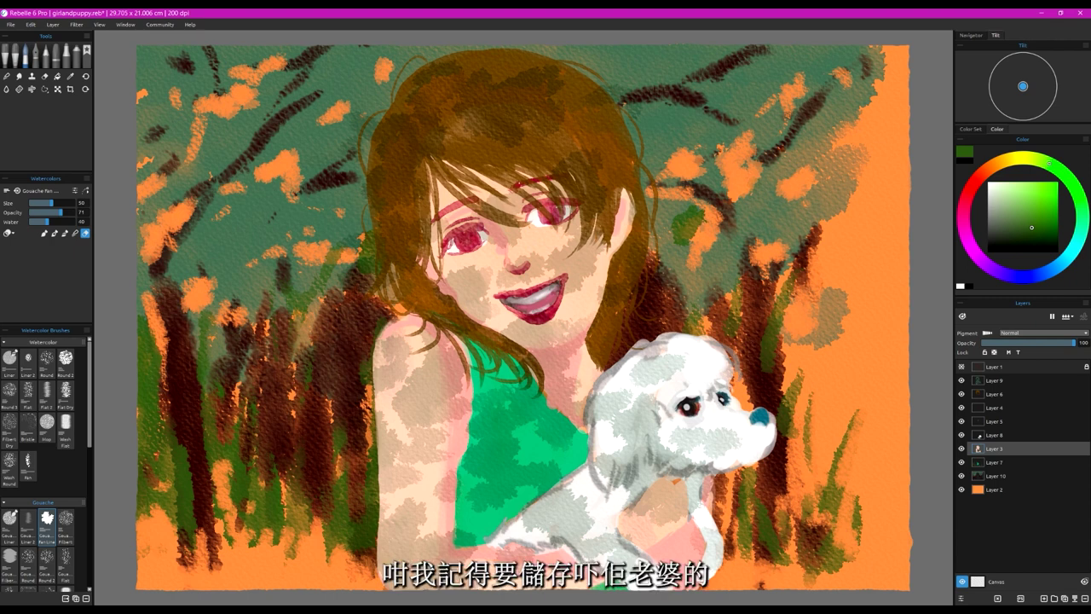
pyautogui.click(13, 25)
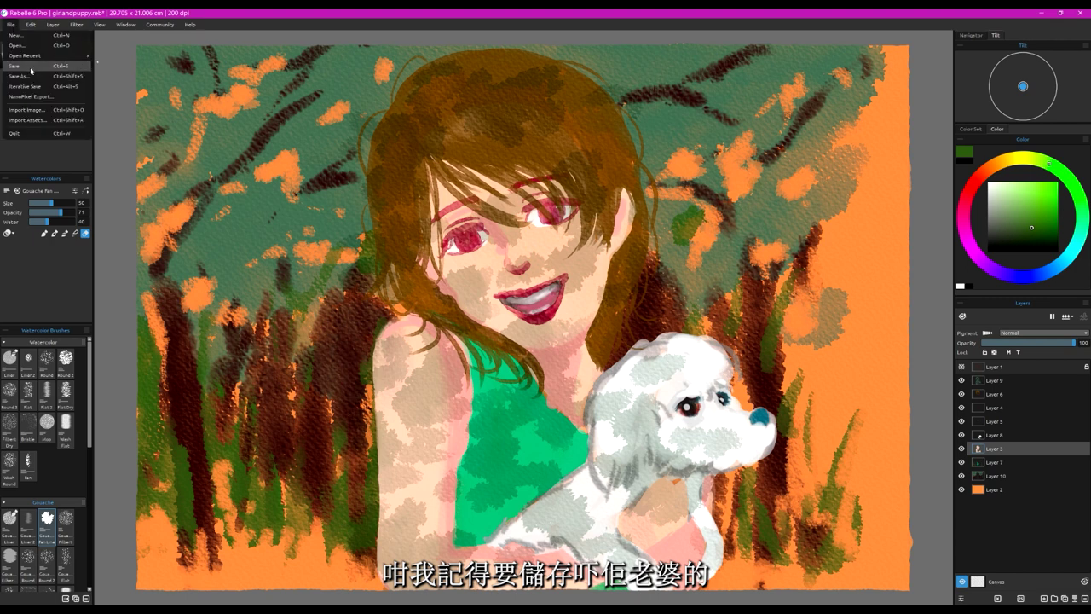
pyautogui.click(30, 66)
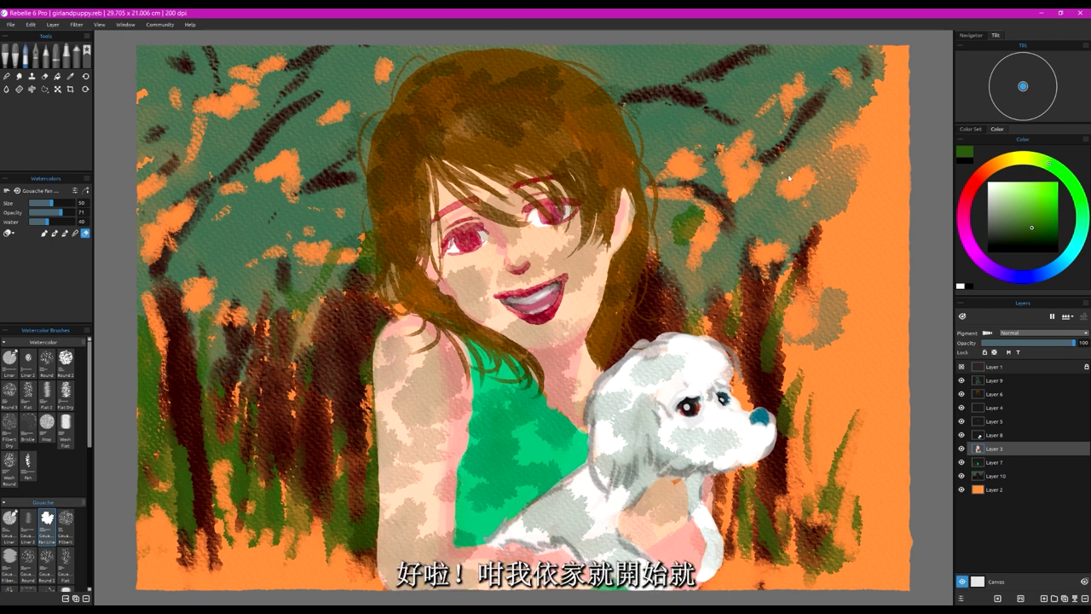
# Step: Hide the dappled shadows on Layer 9 and set up the watercolour Round brush with the skin colour sampled from the girl's face
pyautogui.click(962, 381)
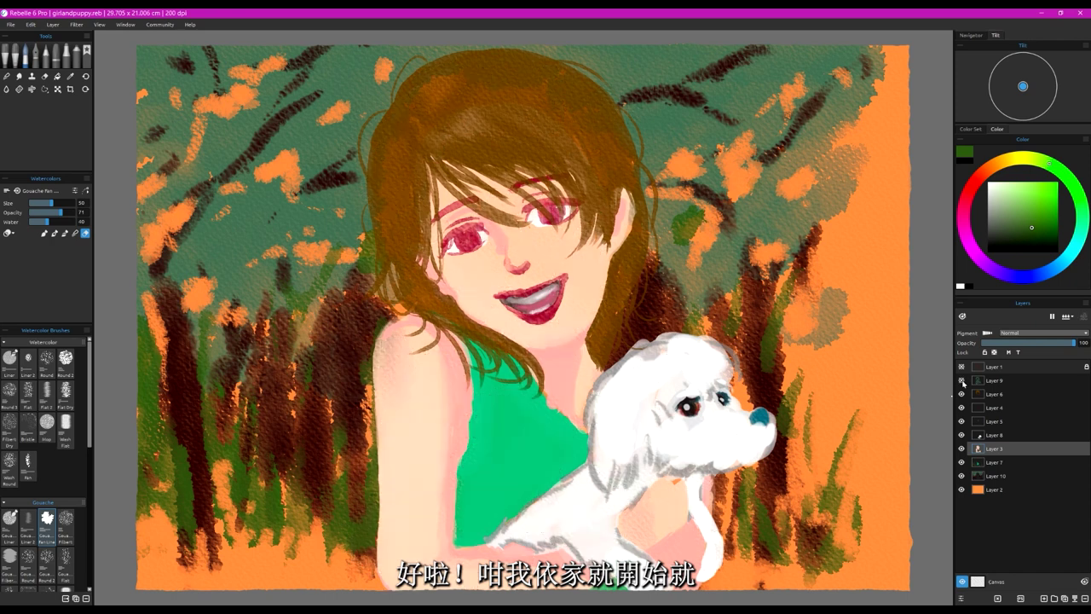
pyautogui.keyDown('alt'); pyautogui.click(505, 252); pyautogui.keyUp('alt')
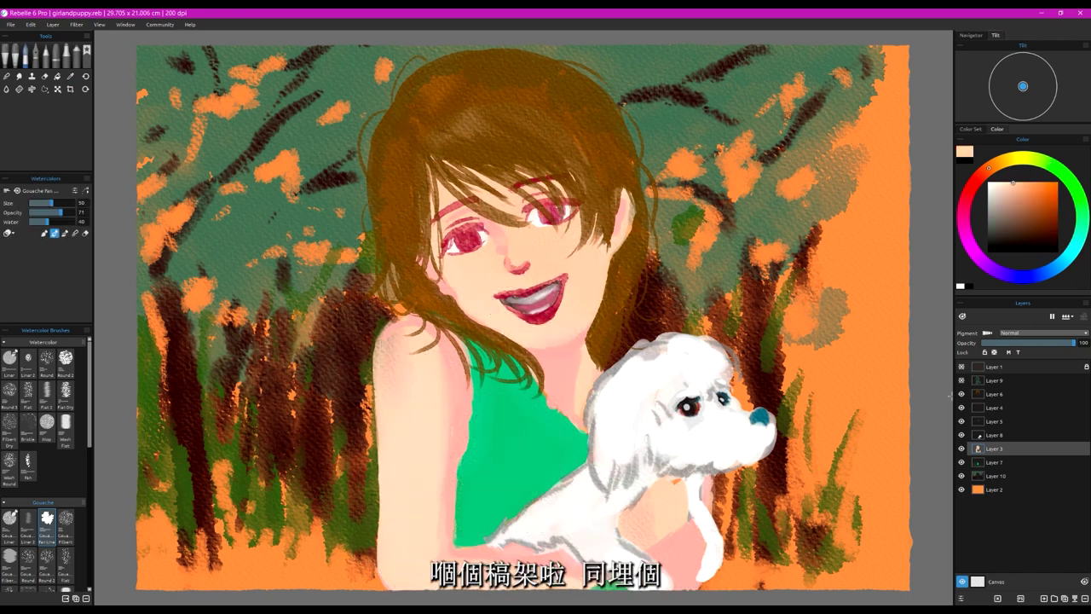
pyautogui.moveTo(440, 271)
pyautogui.mouseDown()
pyautogui.moveTo(449, 286)
pyautogui.moveTo(457, 278)
pyautogui.moveTo(446, 279)
pyautogui.mouseUp()
pyautogui.hotkey('ctrl', 'z')
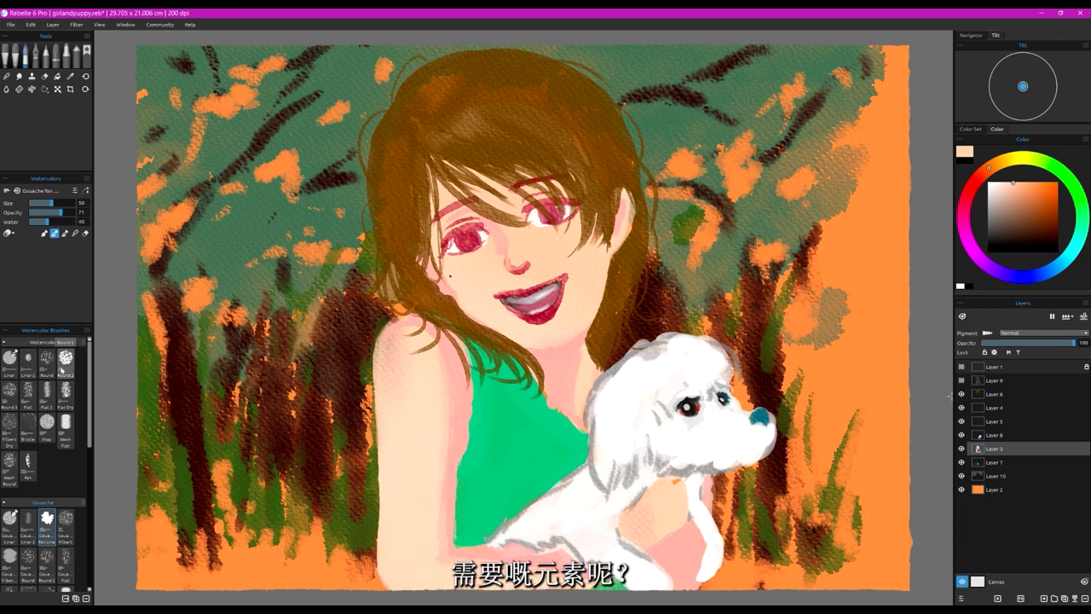
pyautogui.click(47, 362)
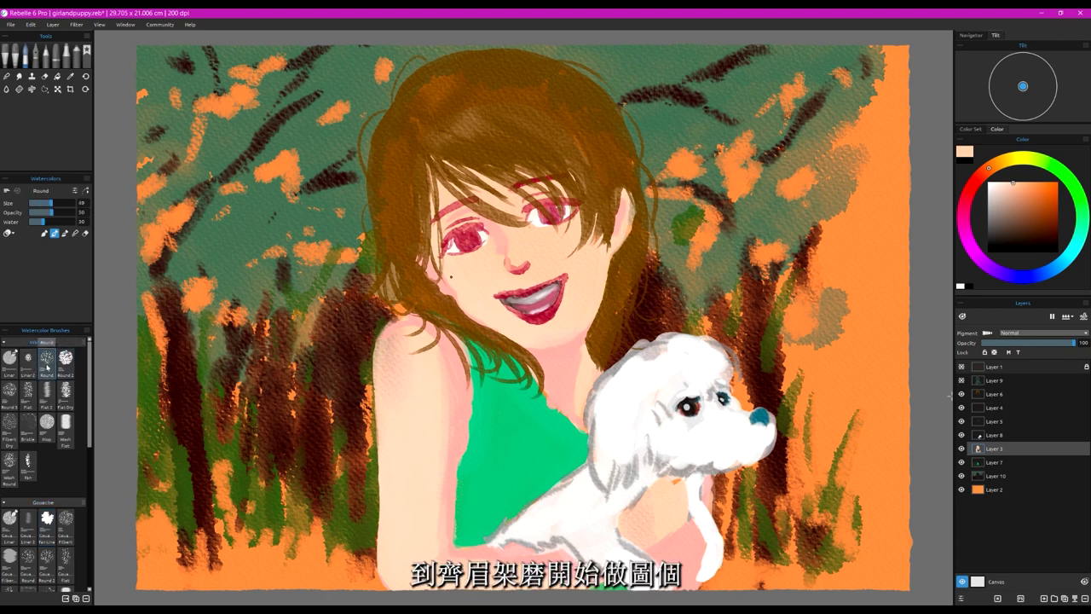
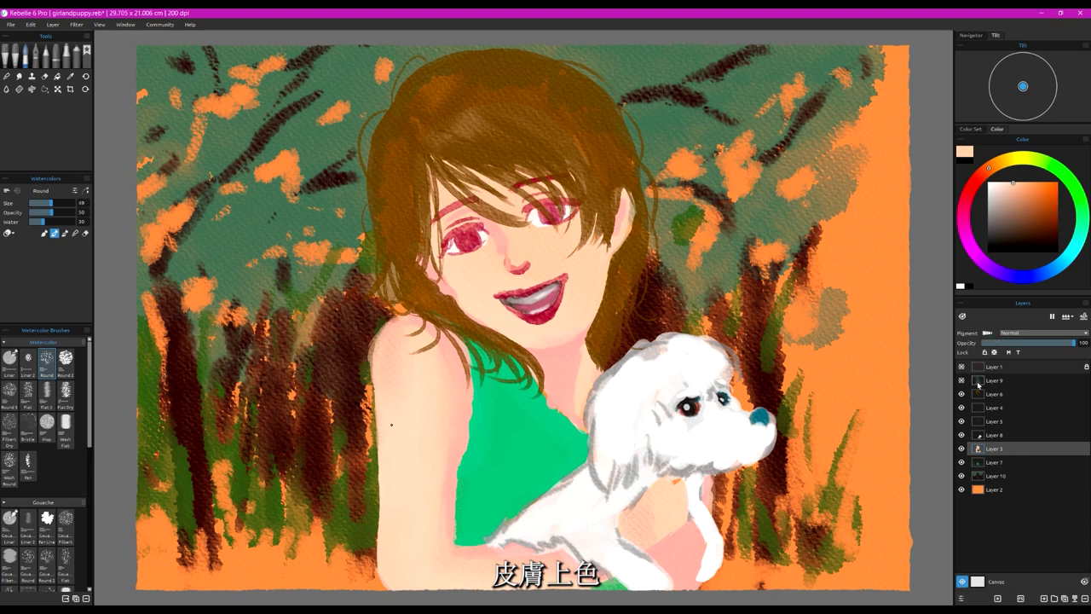
# Step: Add a new layer above Layer 3, clip it to that layer and choose a salmon pink for skin shading
pyautogui.click(1044, 600)
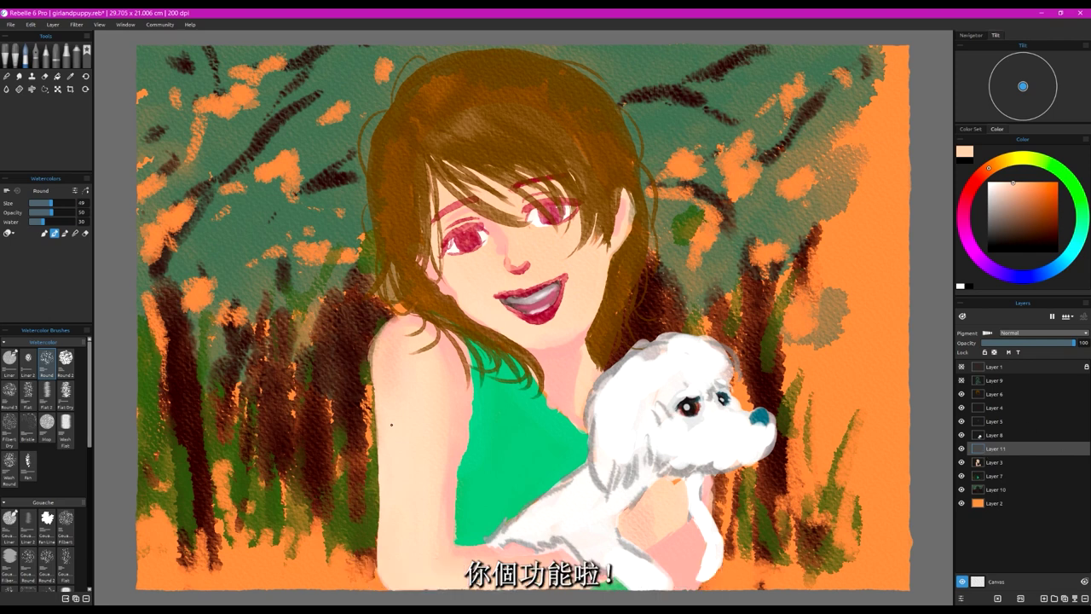
pyautogui.doubleClick(1000, 449)
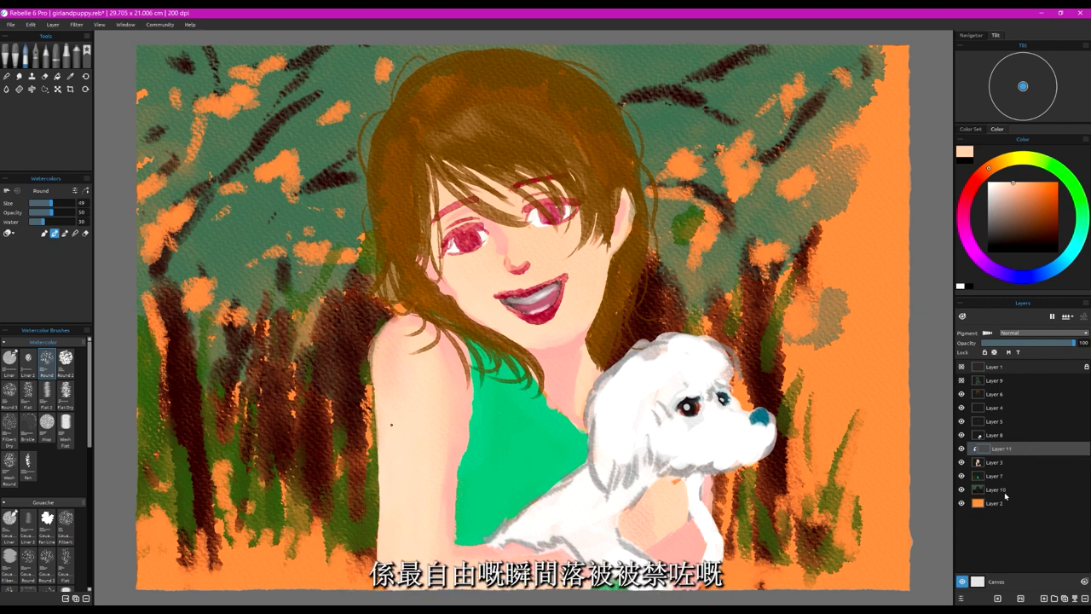
pyautogui.moveTo(1016, 195); pyautogui.dragTo(986, 184)
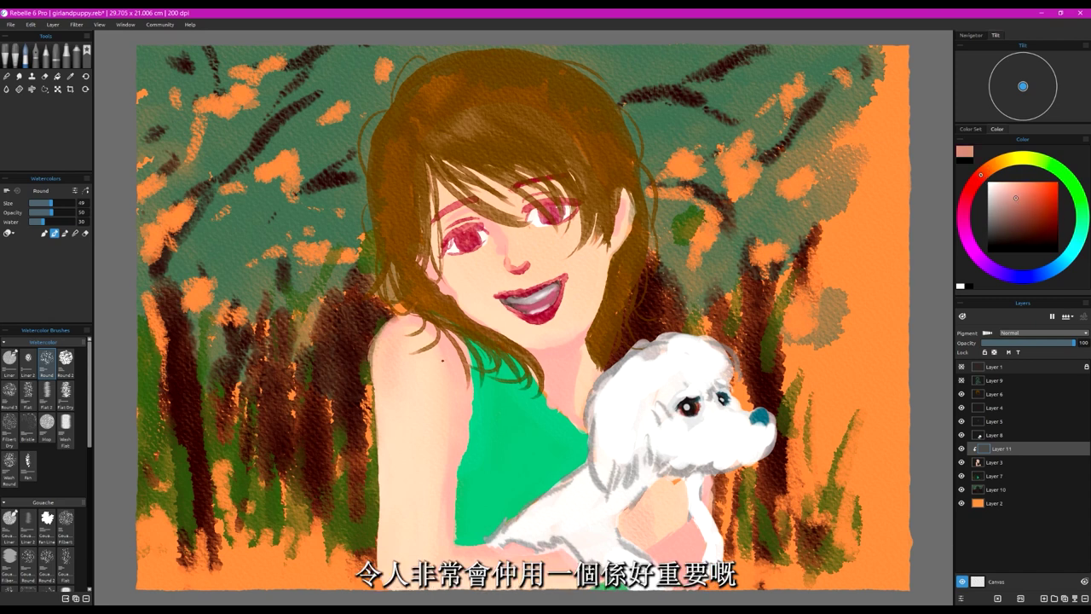
# Step: Shade the inner edge of the girl's upper arm beside the tank top, and raise the brush to opacity 65 and water 38
pyautogui.moveTo(464, 348); pyautogui.dragTo(462, 454)
pyautogui.moveTo(471, 368); pyautogui.dragTo(456, 339)
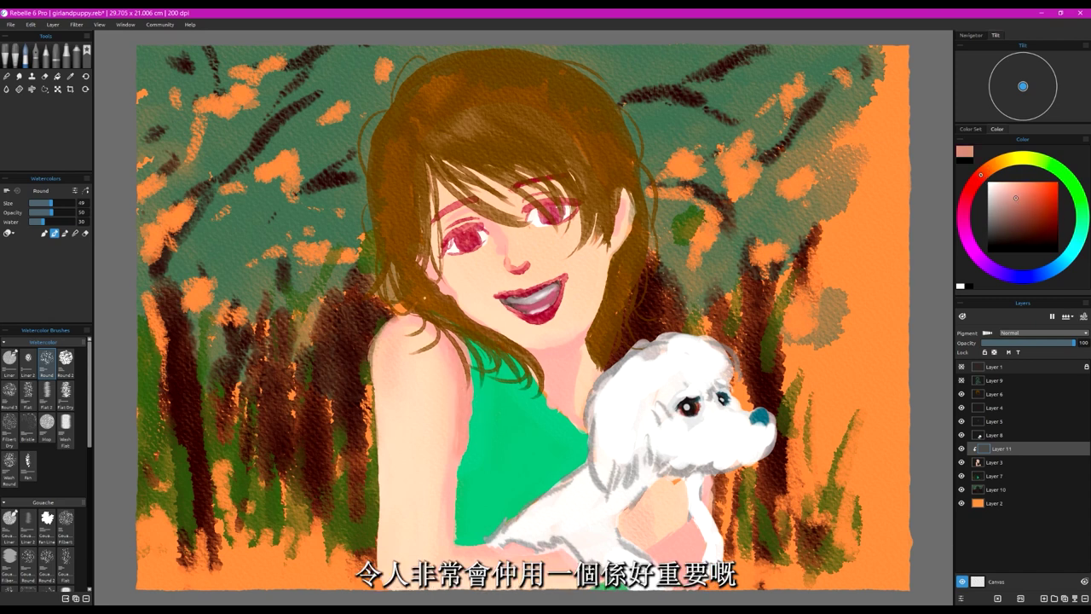
pyautogui.click(46, 222)
pyautogui.moveTo(52, 213); pyautogui.dragTo(59, 213)
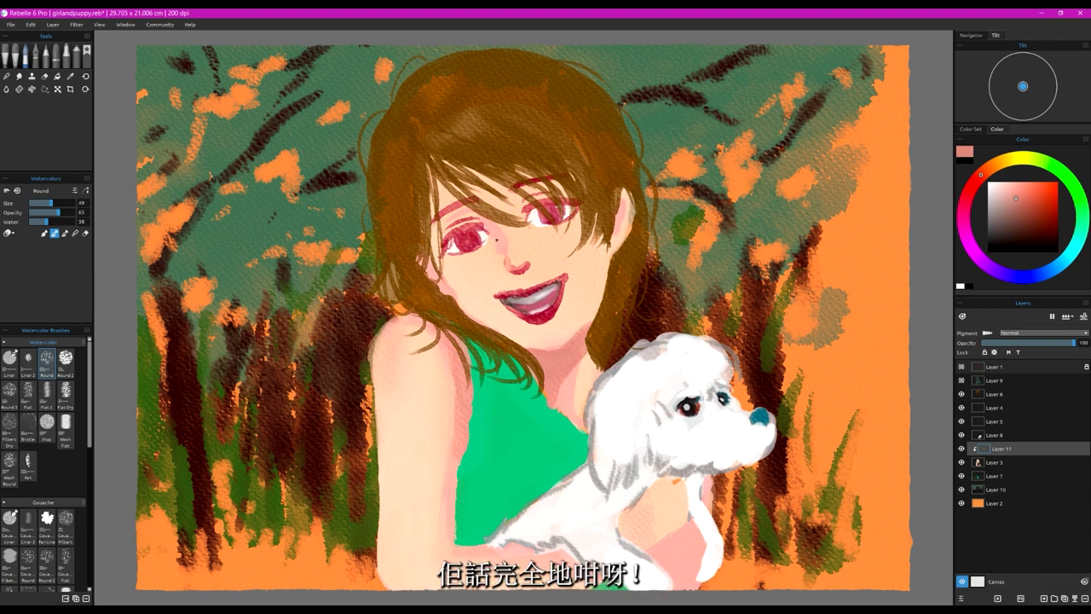
# Step: Shrink the Round brush to size 18 to touch up the girl's ear, and set it to Paint mode with water 19
pyautogui.press('[')
pyautogui.press('[')
pyautogui.press('[')
pyautogui.press('[')
pyautogui.press('[')
pyautogui.press('[')
pyautogui.click(616, 234)
pyautogui.click(38, 221)
pyautogui.click(44, 234)
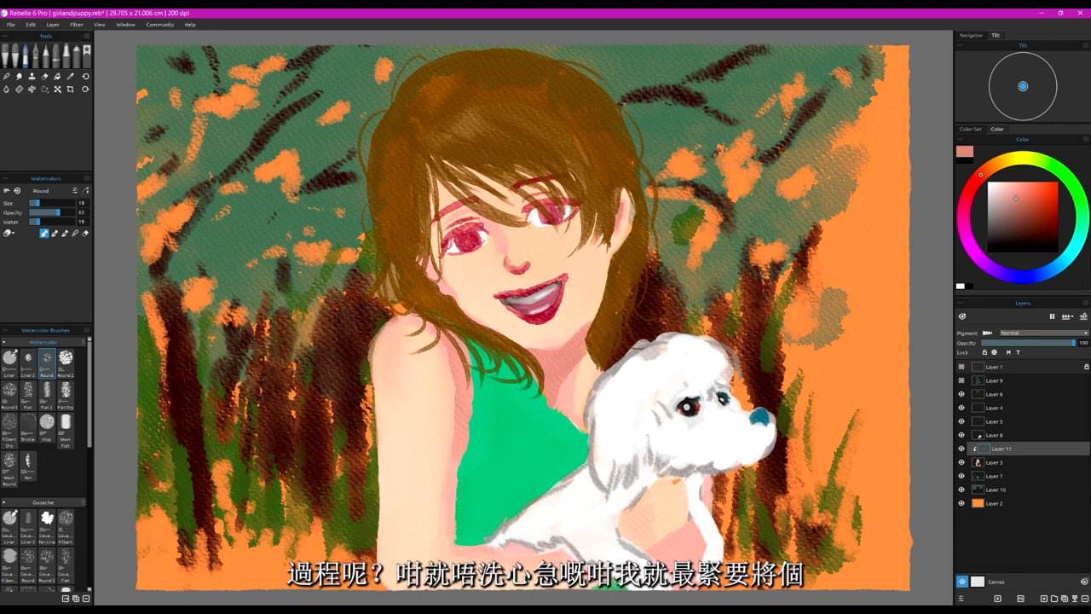
# Step: Shade the girl's forehead under the fringe and the side of her face with the Round brush at size 20, opacity 82
pyautogui.press(']')
pyautogui.moveTo(477, 219); pyautogui.dragTo(445, 224)
pyautogui.moveTo(58, 211); pyautogui.dragTo(63, 211)
pyautogui.moveTo(438, 241); pyautogui.dragTo(437, 257)
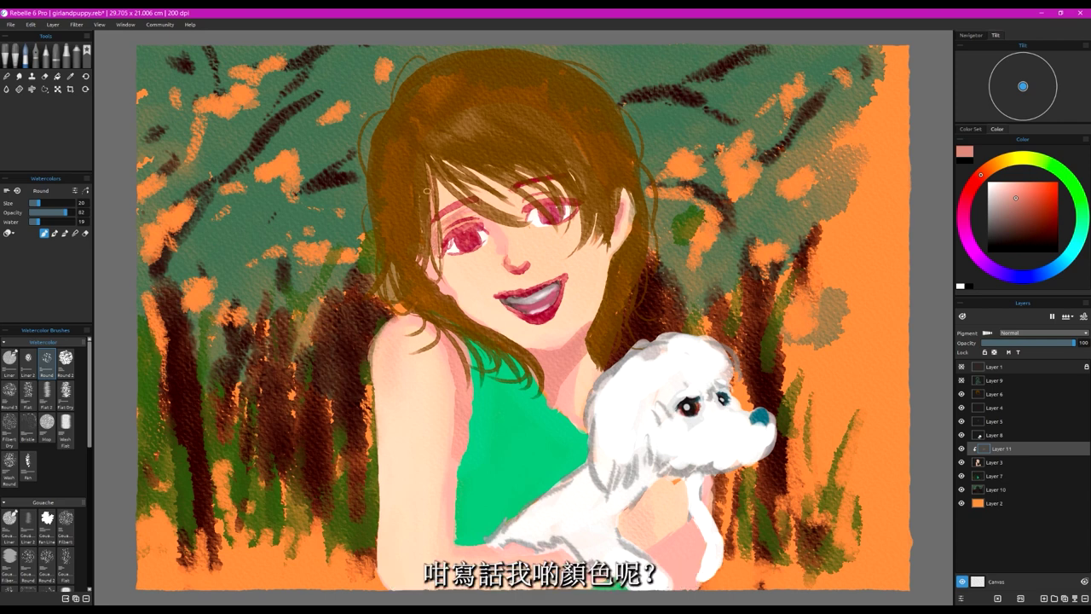
pyautogui.moveTo(436, 260)
pyautogui.mouseDown()
pyautogui.moveTo(433, 277)
pyautogui.moveTo(447, 283)
pyautogui.mouseUp()
# Step: Enlarge the Round brush to 25 and deepen the shading along the upper arm's inner edge
pyautogui.press(']')
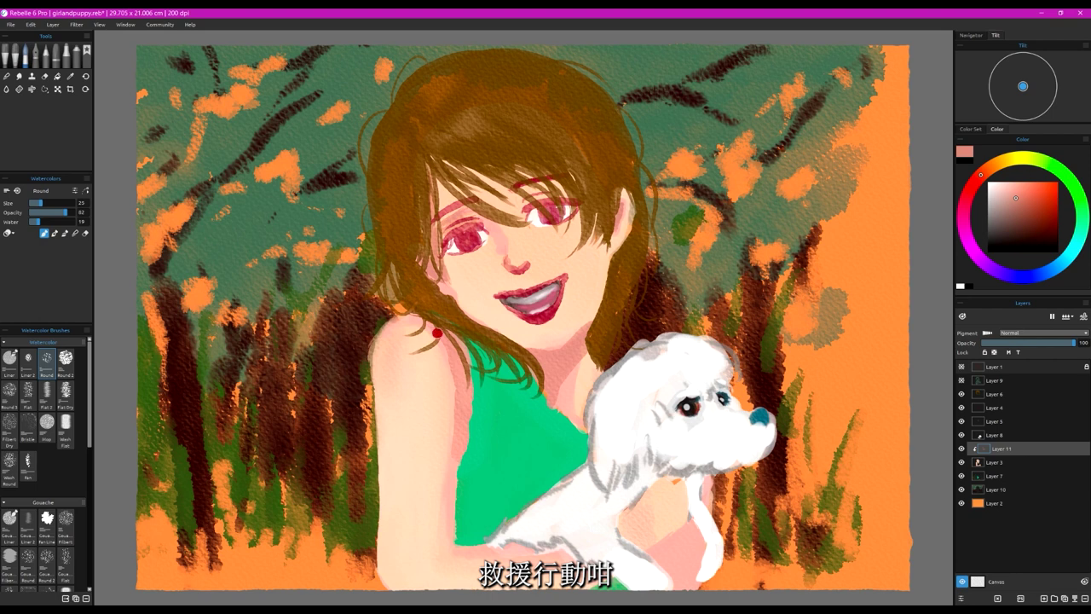
pyautogui.moveTo(455, 335); pyautogui.dragTo(467, 405)
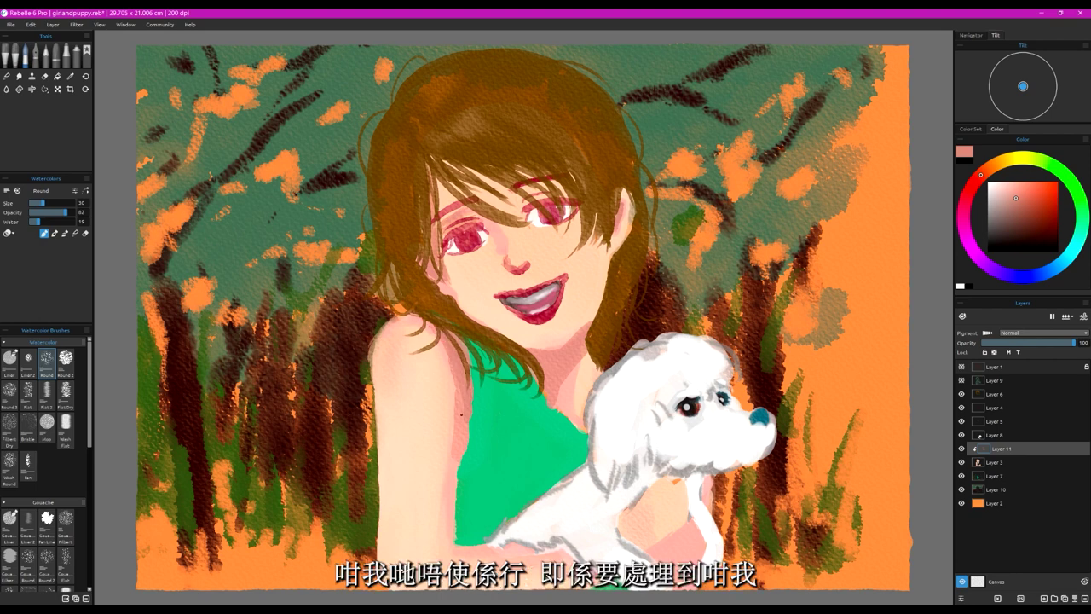
pyautogui.press(']')
# Step: Switch to the Round 2 brush and shade the girl's lower arm, the hand holding the puppy, and her shoulder
pyautogui.click(66, 362)
pyautogui.moveTo(472, 418); pyautogui.dragTo(460, 533)
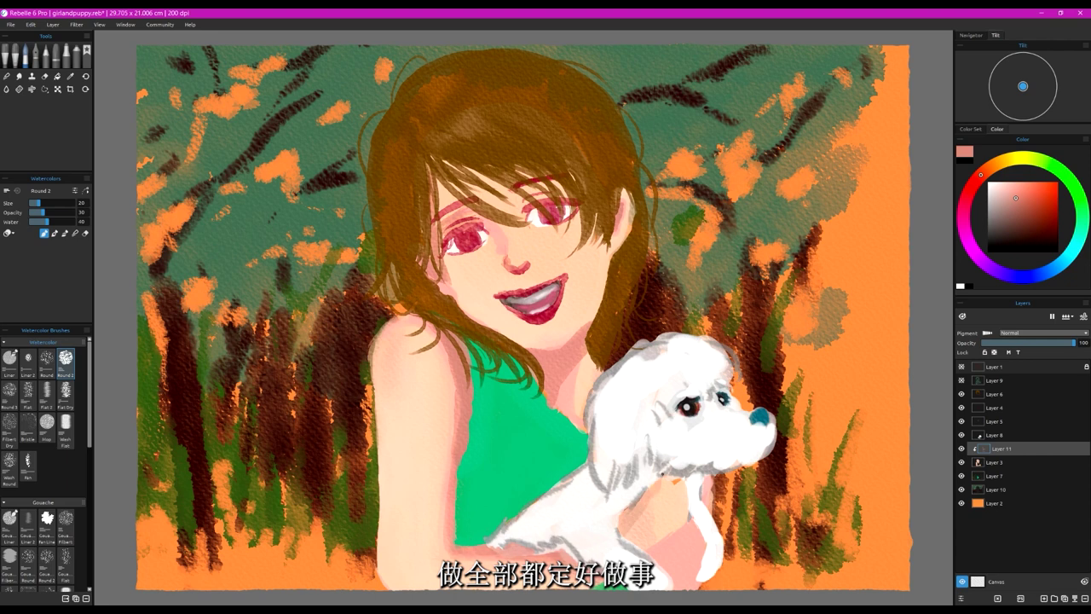
pyautogui.moveTo(688, 480)
pyautogui.mouseDown()
pyautogui.moveTo(637, 498)
pyautogui.moveTo(622, 542)
pyautogui.moveTo(646, 493)
pyautogui.moveTo(628, 511)
pyautogui.moveTo(648, 490)
pyautogui.moveTo(644, 542)
pyautogui.mouseUp()
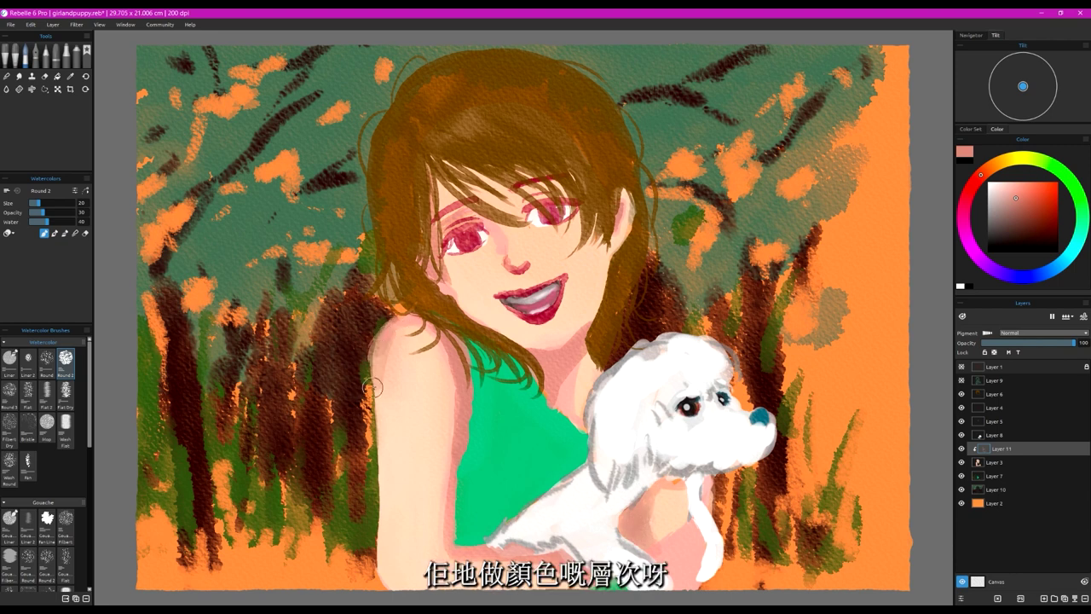
pyautogui.moveTo(433, 362); pyautogui.dragTo(460, 423)
pyautogui.moveTo(429, 366); pyautogui.dragTo(566, 396)
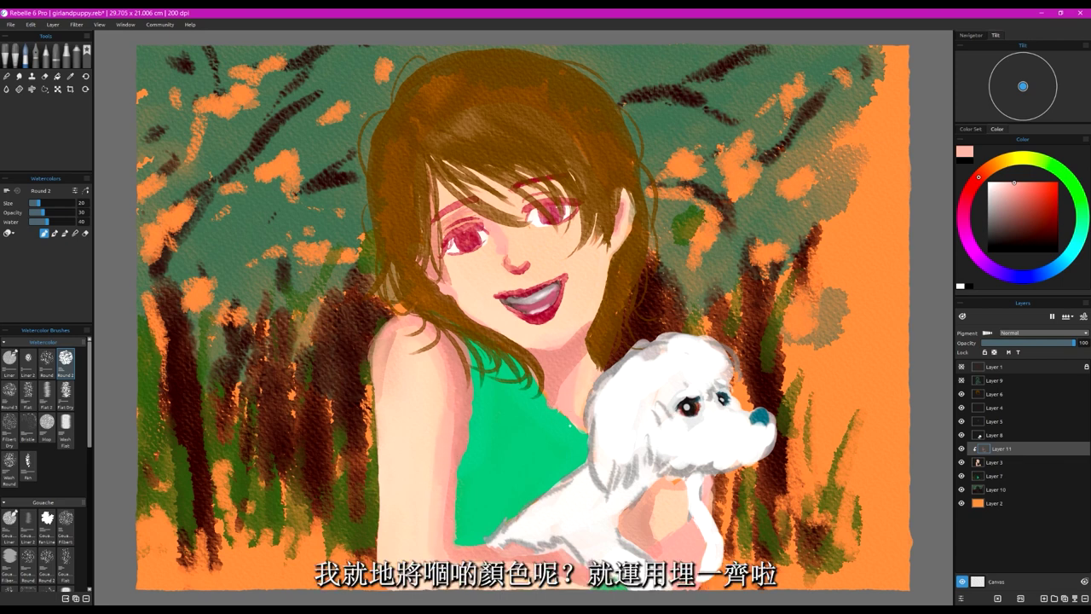
# Step: Try blending the girl's cheek with Round 2 in Blend mode, undo the stroke and reduce the brush size to 14
pyautogui.click(75, 234)
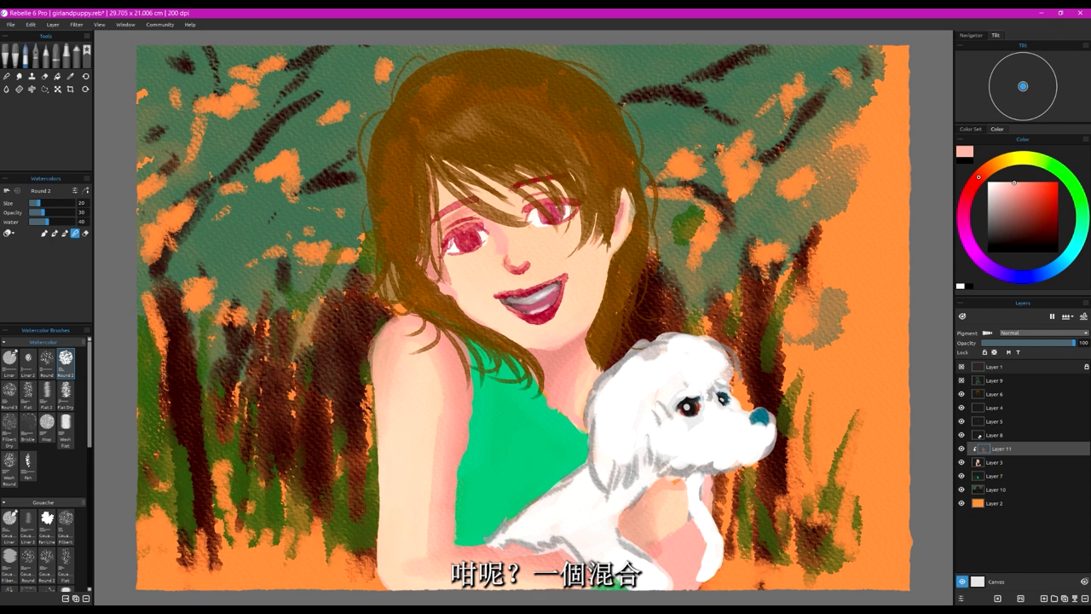
pyautogui.click(459, 286)
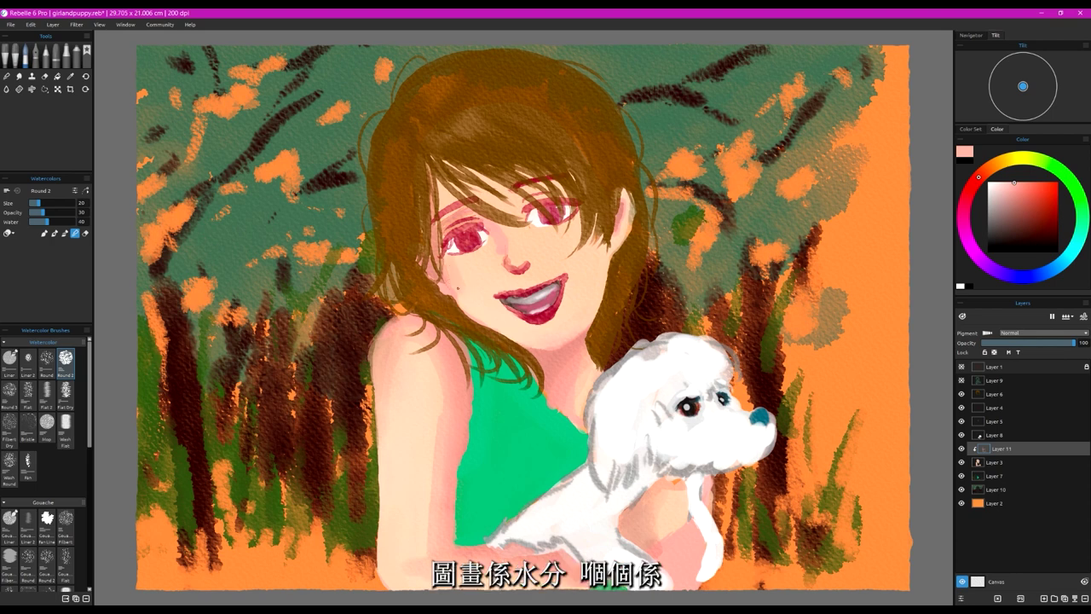
pyautogui.hotkey('ctrl', 'z')
pyautogui.press('[')
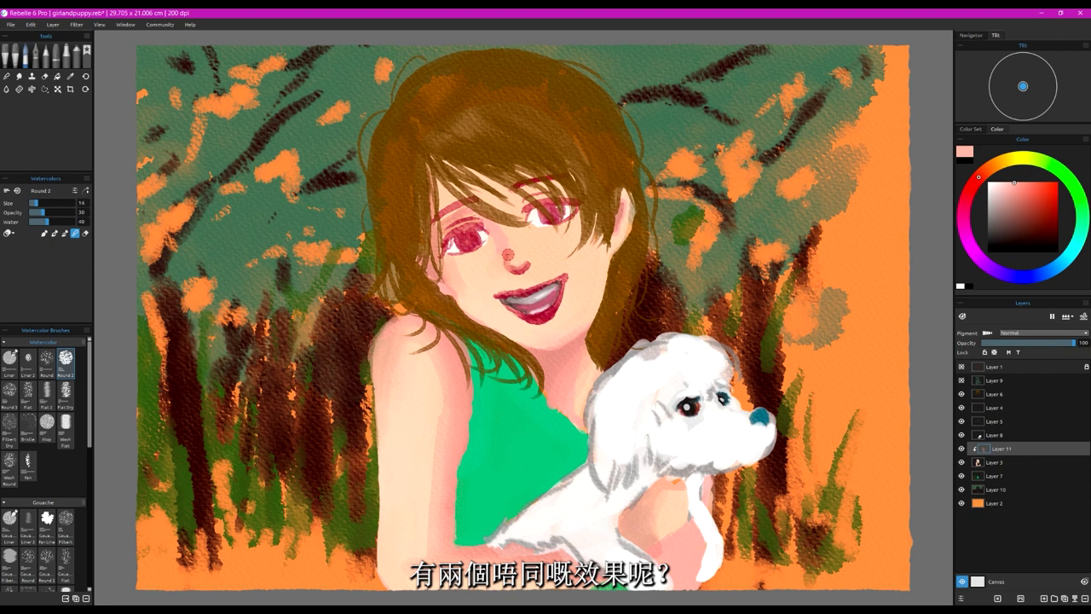
# Step: Toggle the visibility of Layers 3, 5, 11, 6 and 4 to check what each one contains, and select Layer 4
pyautogui.click(997, 462)
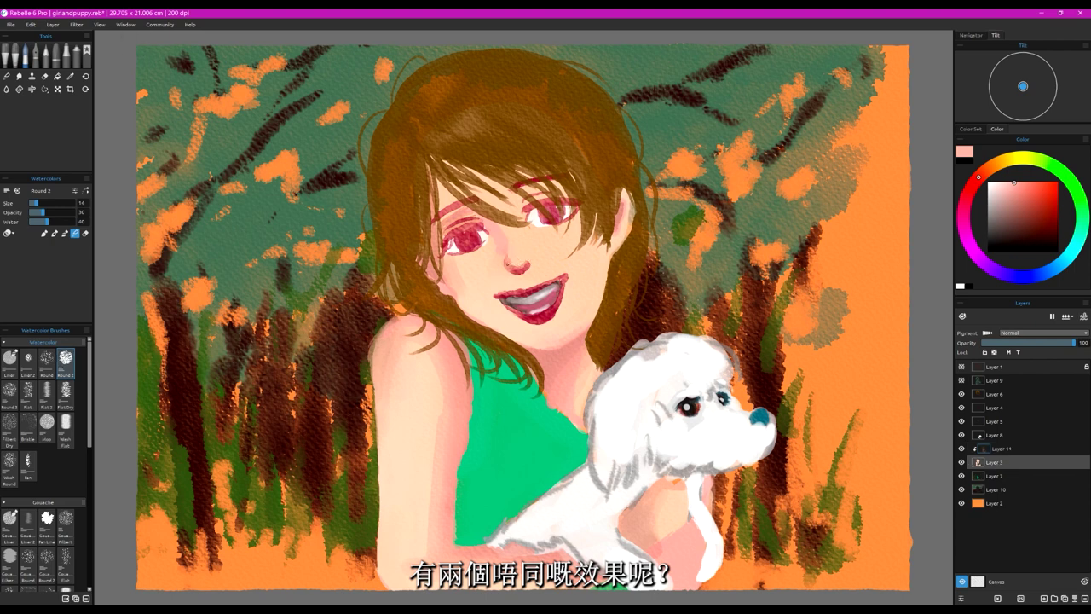
pyautogui.click(962, 463)
pyautogui.click(963, 463)
pyautogui.click(961, 421)
pyautogui.click(962, 421)
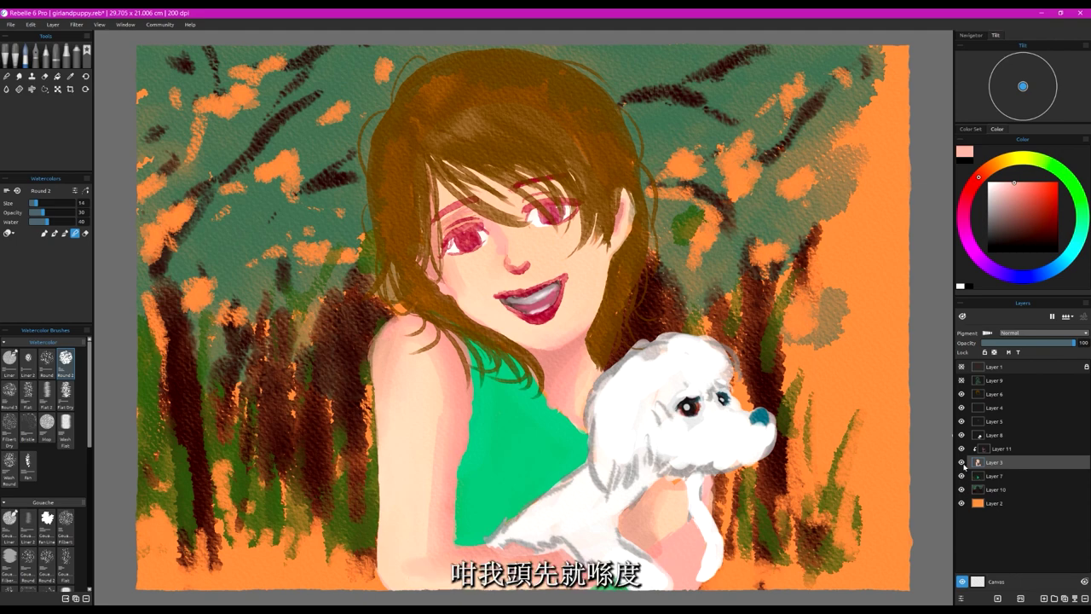
pyautogui.click(962, 462)
pyautogui.click(961, 462)
pyautogui.click(961, 448)
pyautogui.click(962, 448)
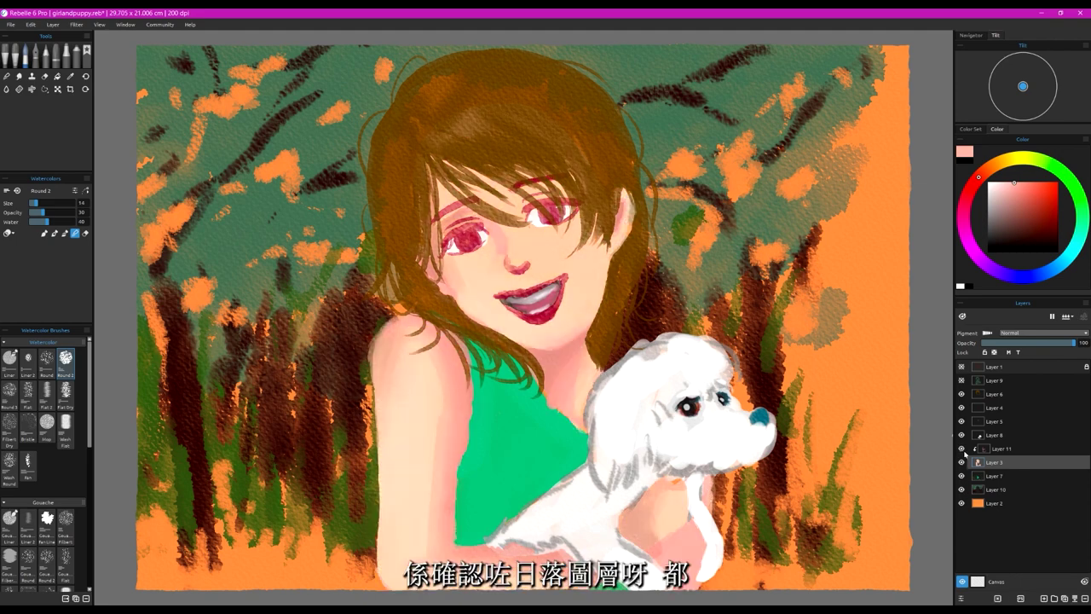
pyautogui.click(962, 394)
pyautogui.click(961, 394)
pyautogui.click(962, 407)
pyautogui.click(962, 408)
pyautogui.click(986, 409)
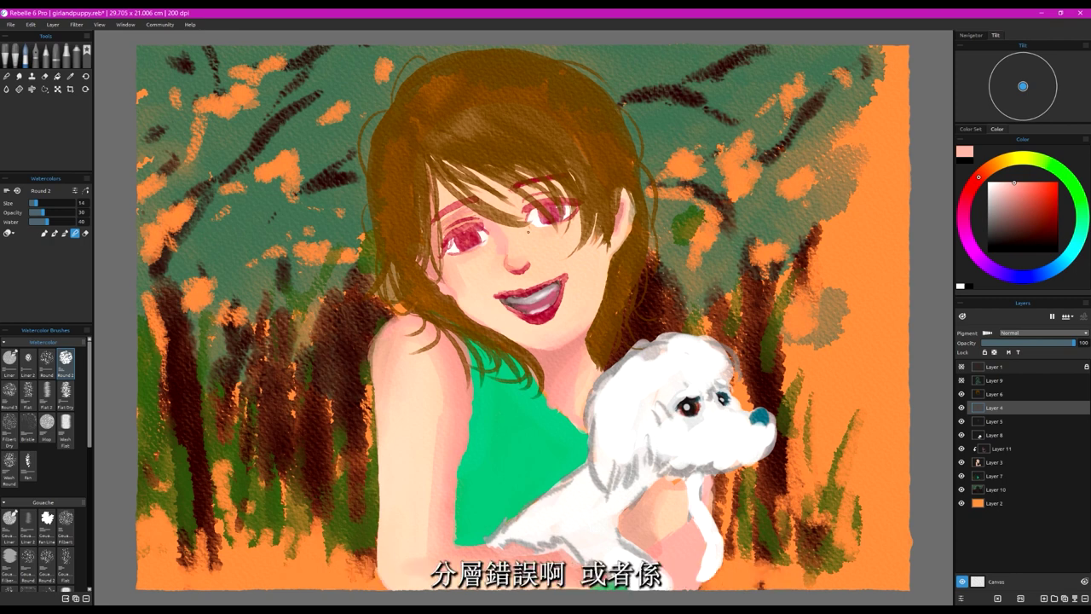
# Step: Select Layer 11 and shade the girl's arm, the hand holding the puppy and the nose area with Round 2 in salmon pink
pyautogui.click(1014, 451)
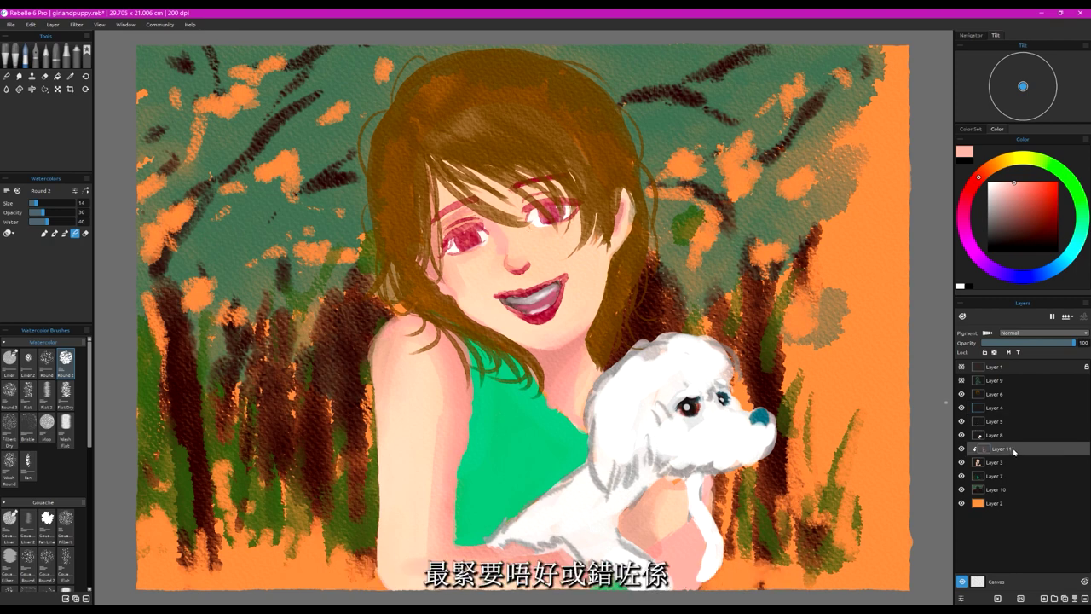
pyautogui.click(45, 232)
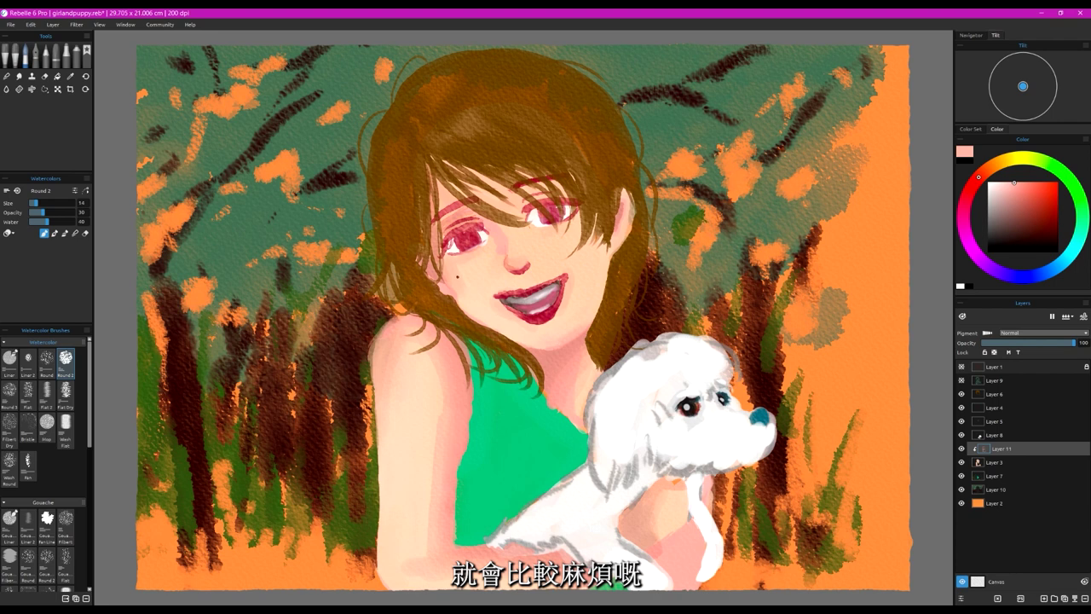
pyautogui.press(']')
pyautogui.press(']')
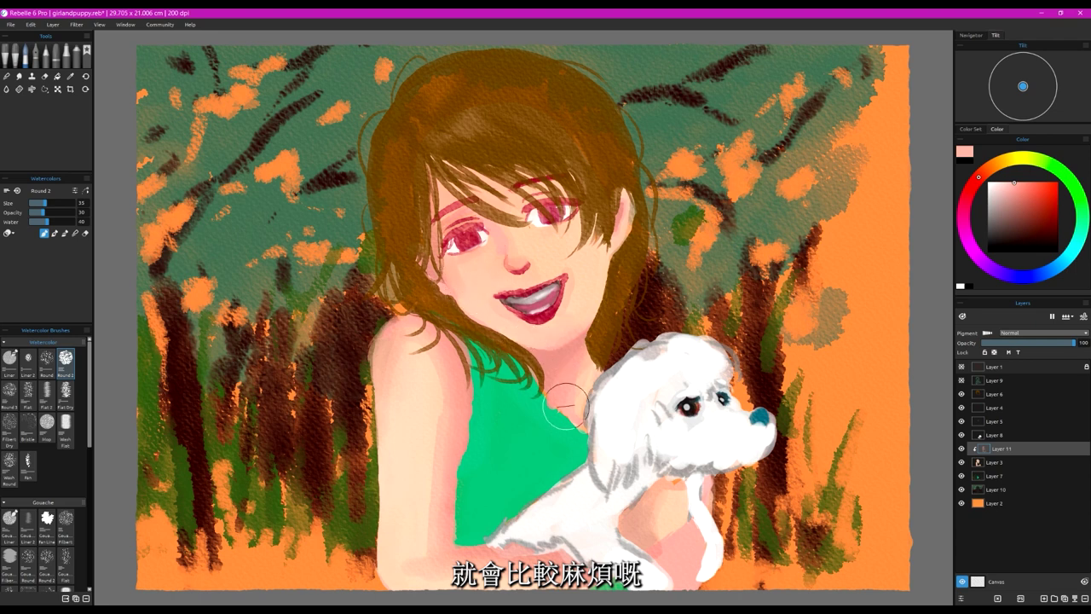
pyautogui.moveTo(1014, 183); pyautogui.dragTo(1022, 187)
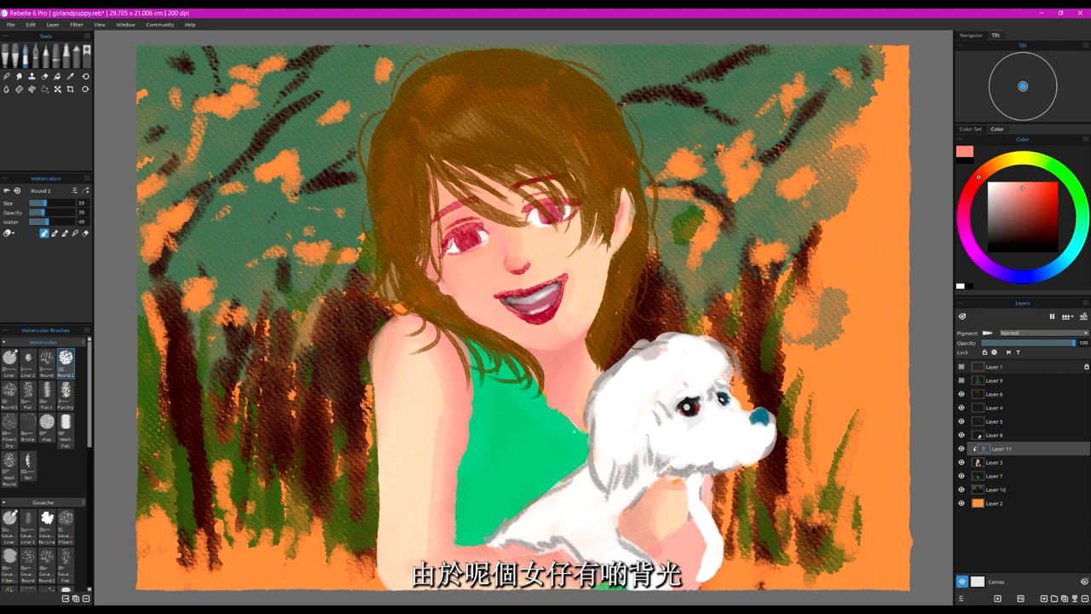
pyautogui.moveTo(416, 317)
pyautogui.mouseDown()
pyautogui.moveTo(420, 351)
pyautogui.moveTo(437, 360)
pyautogui.moveTo(429, 402)
pyautogui.moveTo(446, 402)
pyautogui.moveTo(410, 536)
pyautogui.moveTo(433, 570)
pyautogui.mouseUp()
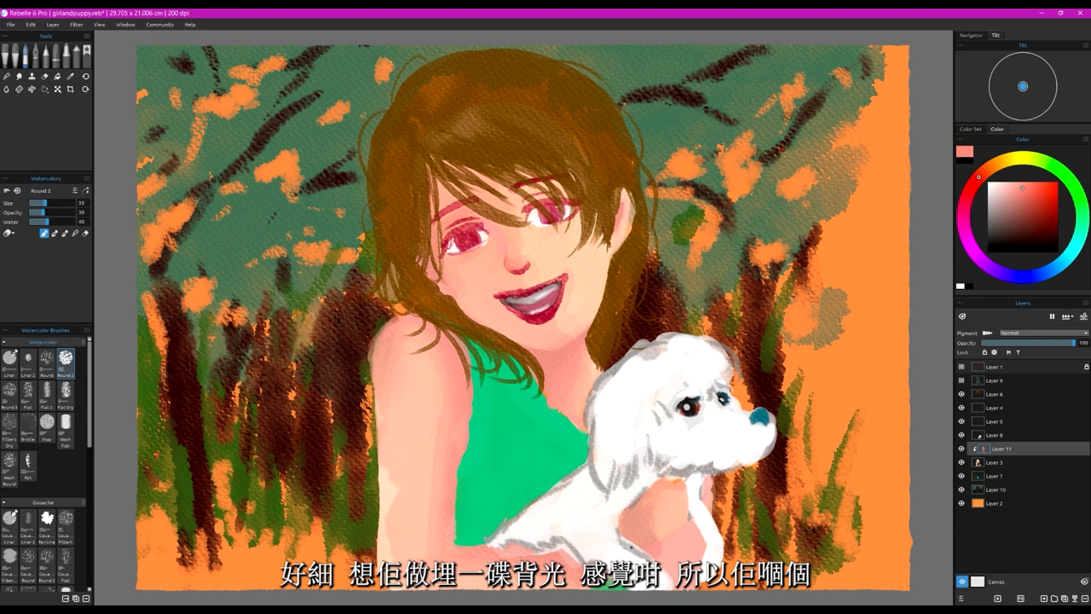
pyautogui.moveTo(684, 505); pyautogui.dragTo(666, 560)
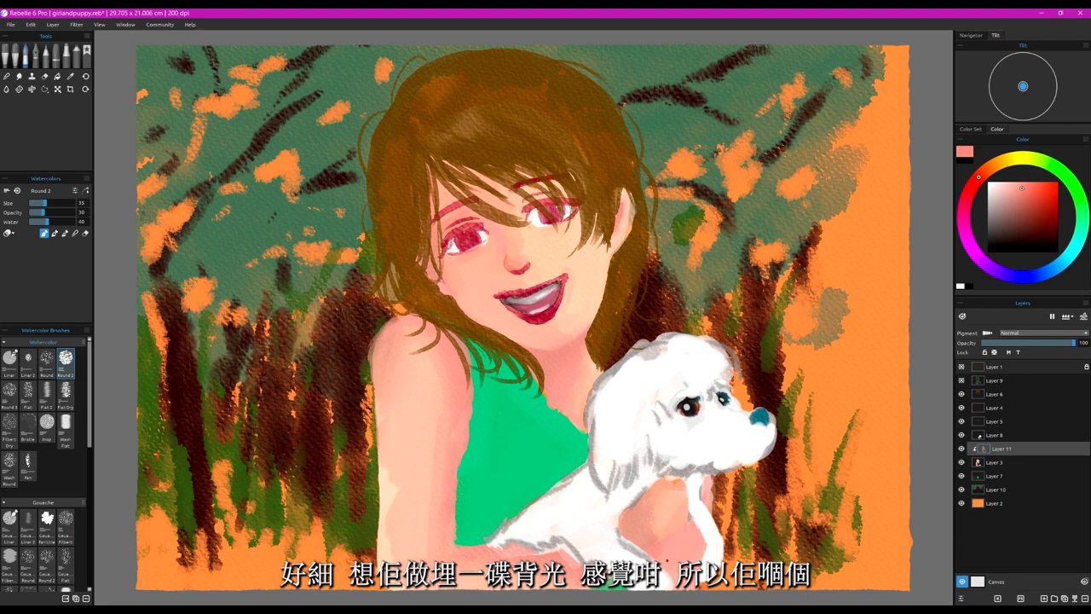
pyautogui.moveTo(402, 440); pyautogui.dragTo(404, 523)
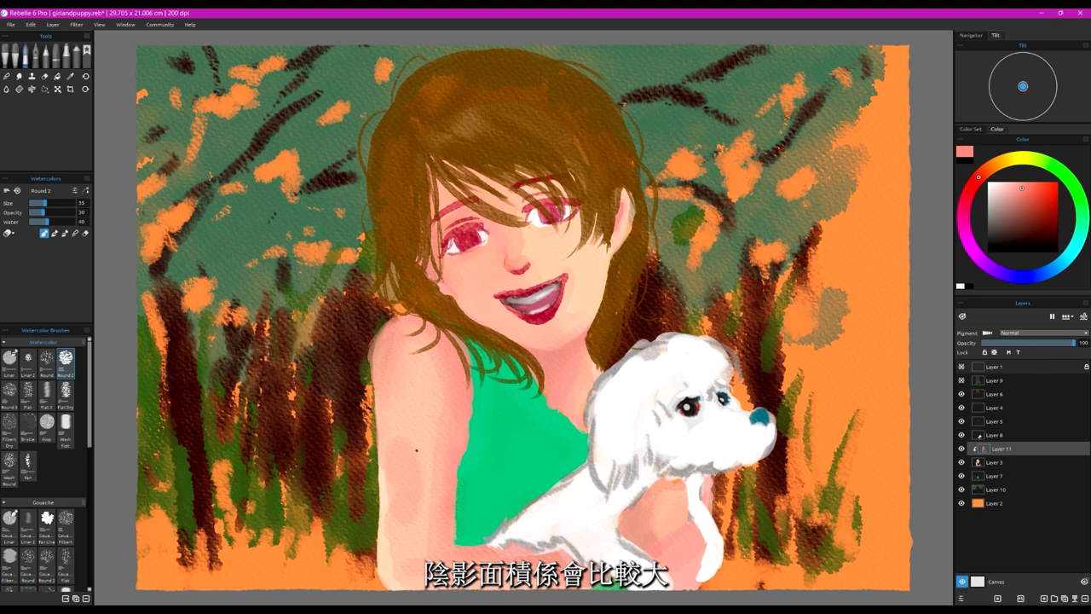
pyautogui.moveTo(534, 258); pyautogui.dragTo(519, 216)
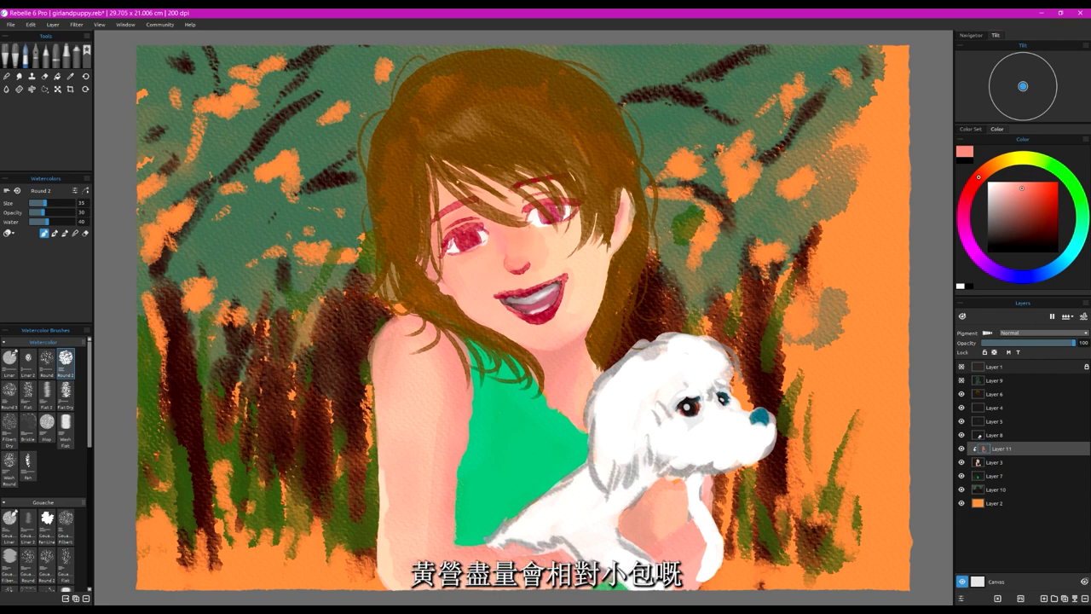
# Step: Paint pale pink light on the girl's ear and along the side of her face with Round 2 at sizes 12 and 18
pyautogui.moveTo(1008, 189); pyautogui.dragTo(1001, 181)
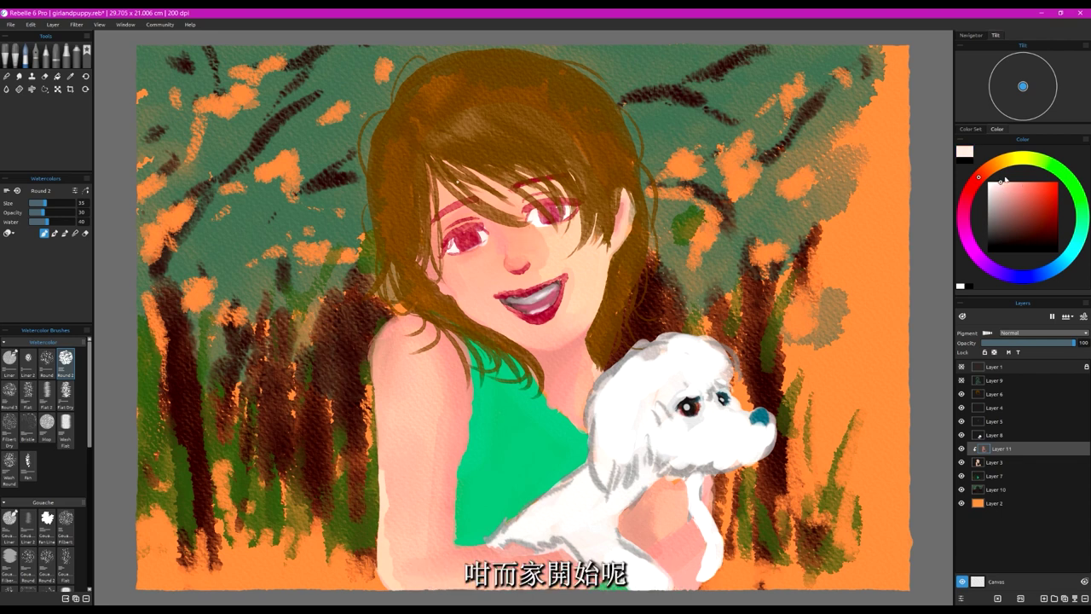
pyautogui.press('[')
pyautogui.press('[')
pyautogui.moveTo(628, 195); pyautogui.dragTo(628, 218)
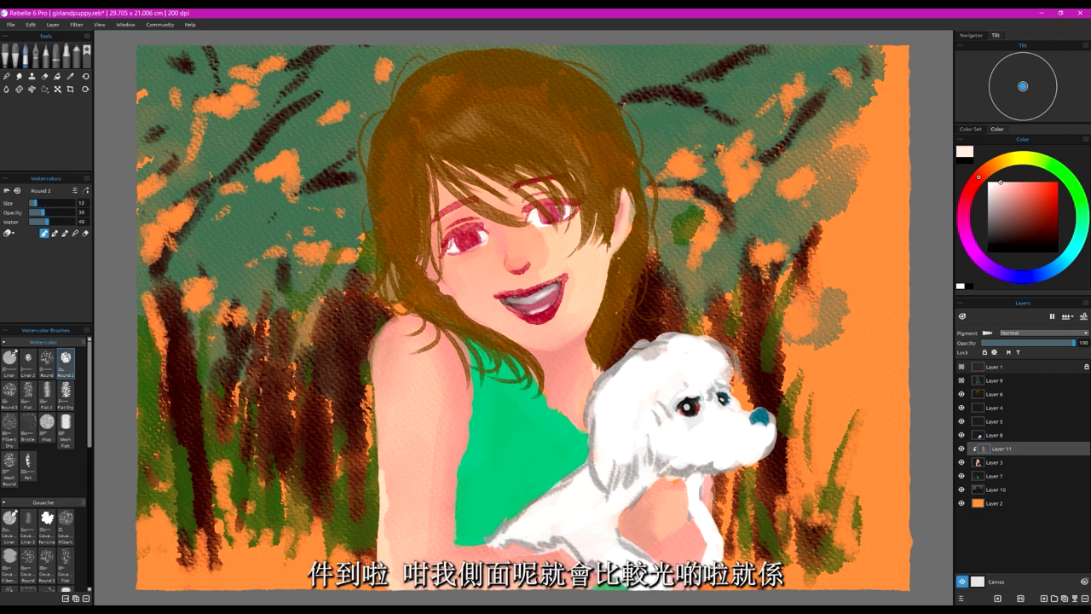
pyautogui.press(']')
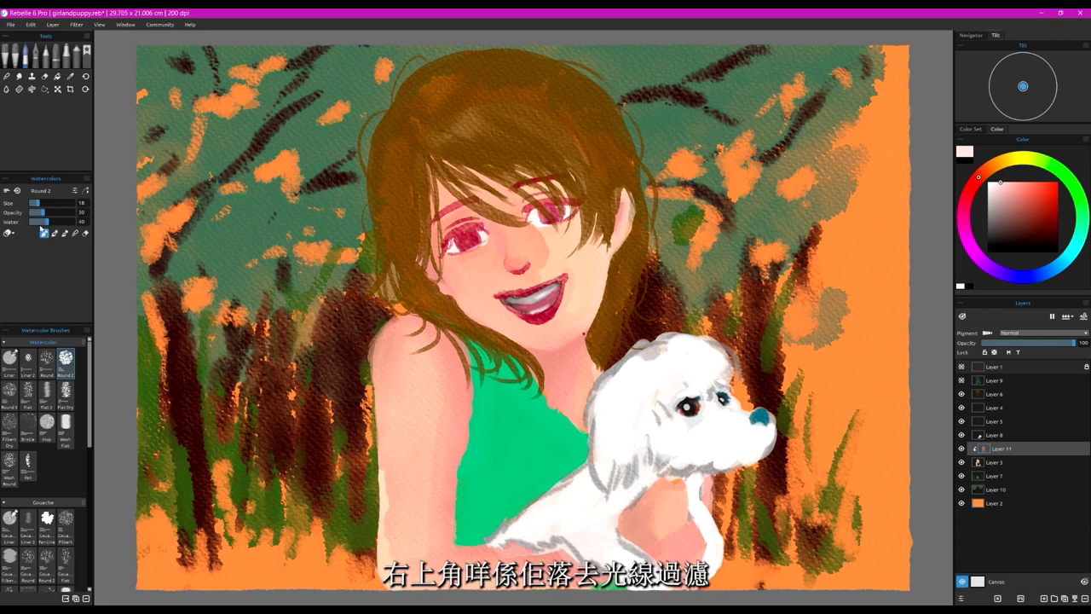
# Step: Set Round 2 to opacity 94 and water 18, and paint a white highlight on the nose at size 8
pyautogui.moveTo(45, 221); pyautogui.dragTo(72, 213)
pyautogui.click(42, 214)
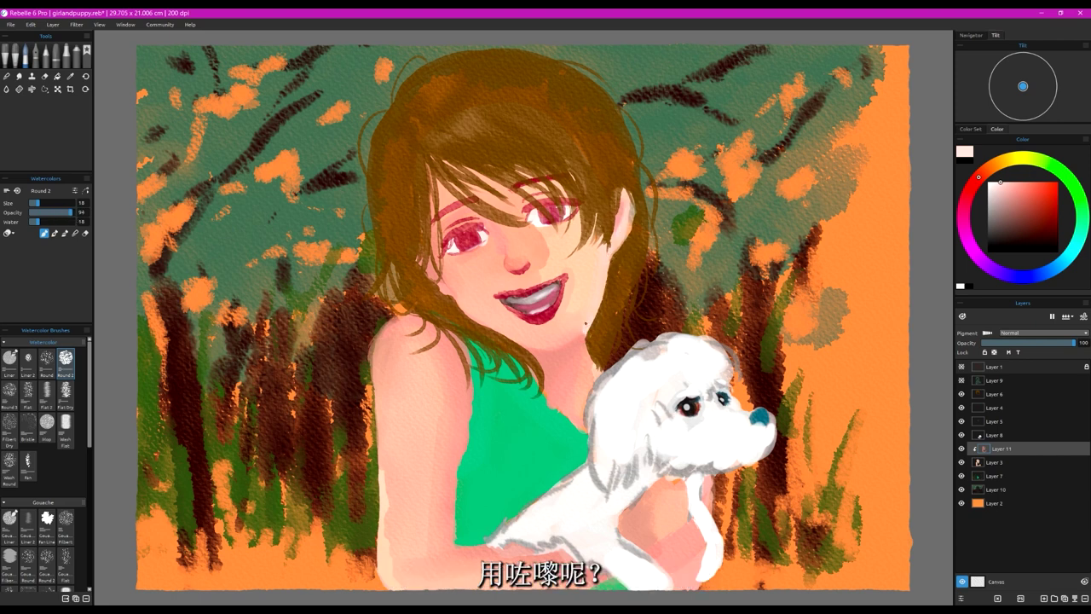
pyautogui.moveTo(1001, 183); pyautogui.dragTo(990, 183)
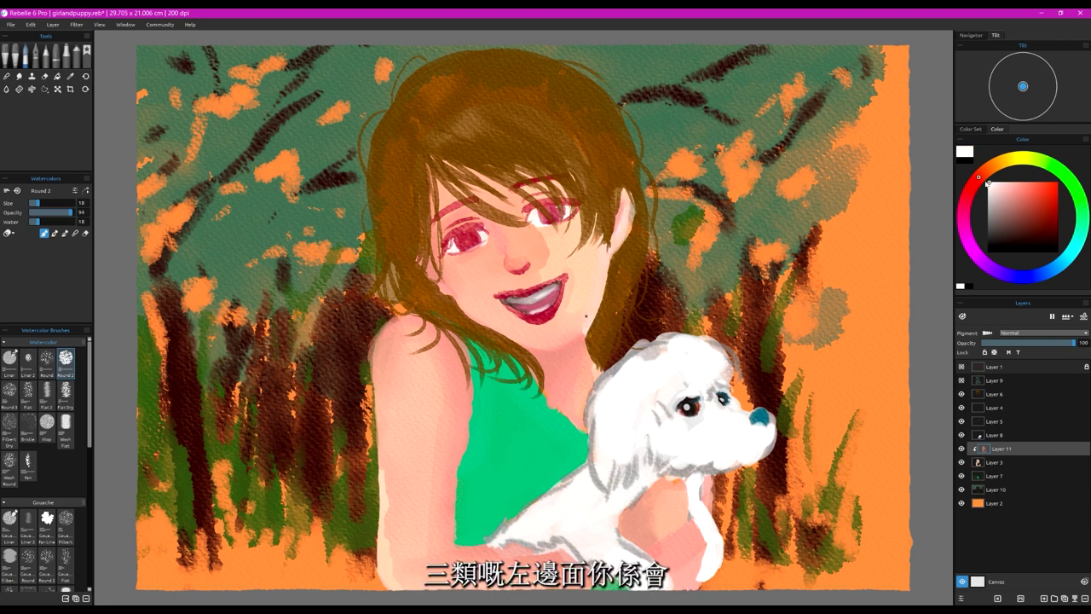
pyautogui.moveTo(525, 265); pyautogui.dragTo(515, 242)
pyautogui.hotkey('ctrl', 'z')
pyautogui.press('[')
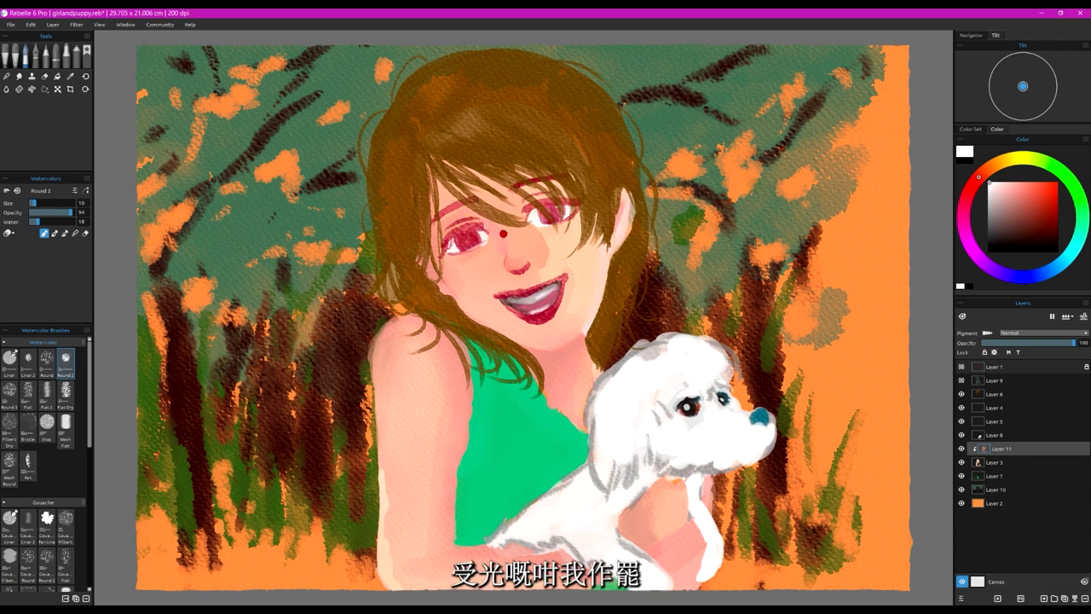
pyautogui.press('[')
pyautogui.moveTo(525, 260)
pyautogui.mouseDown()
pyautogui.moveTo(519, 268)
pyautogui.moveTo(524, 261)
pyautogui.mouseUp()
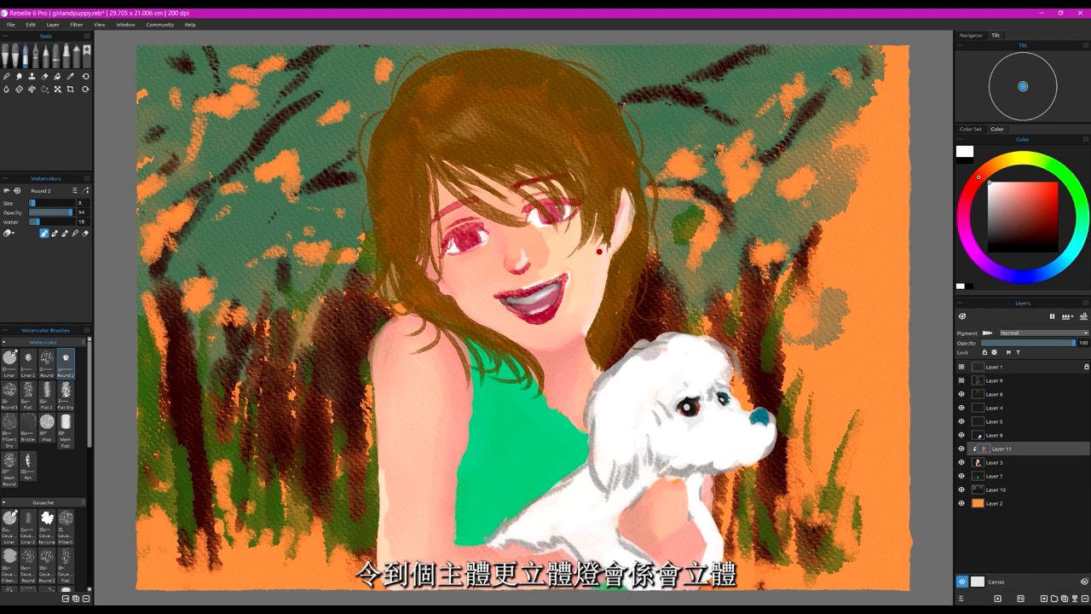
# Step: Paint white rim light along the girl's cheek, jaw, neck and fingers, and down her arm's outer edge at size 12
pyautogui.press(']')
pyautogui.press(']')
pyautogui.moveTo(606, 249)
pyautogui.mouseDown()
pyautogui.moveTo(592, 320)
pyautogui.moveTo(599, 372)
pyautogui.moveTo(582, 342)
pyautogui.moveTo(595, 366)
pyautogui.mouseUp()
pyautogui.moveTo(708, 474); pyautogui.dragTo(706, 509)
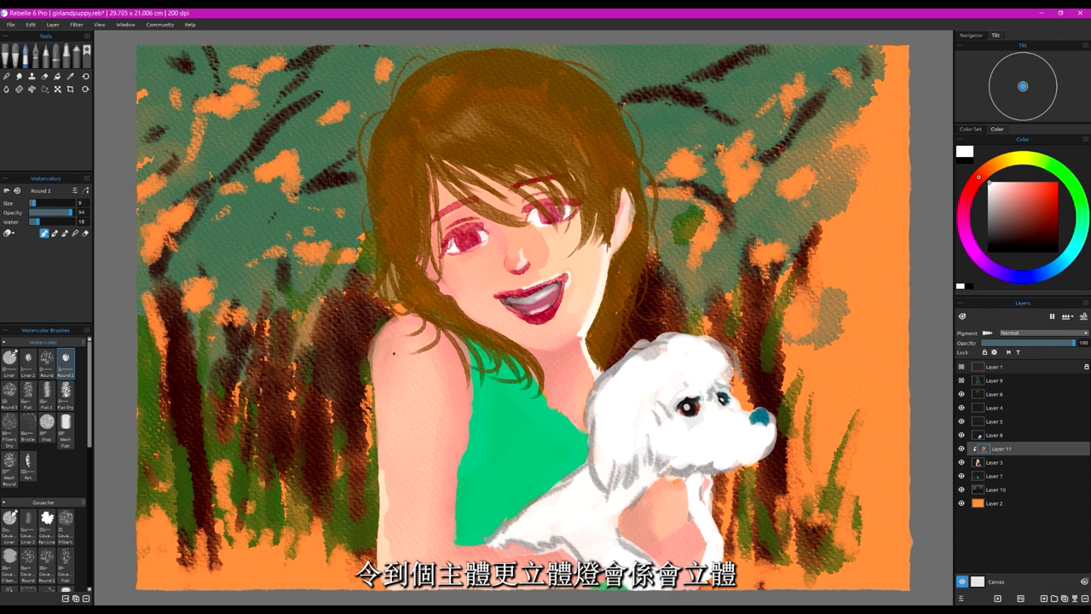
pyautogui.press(']')
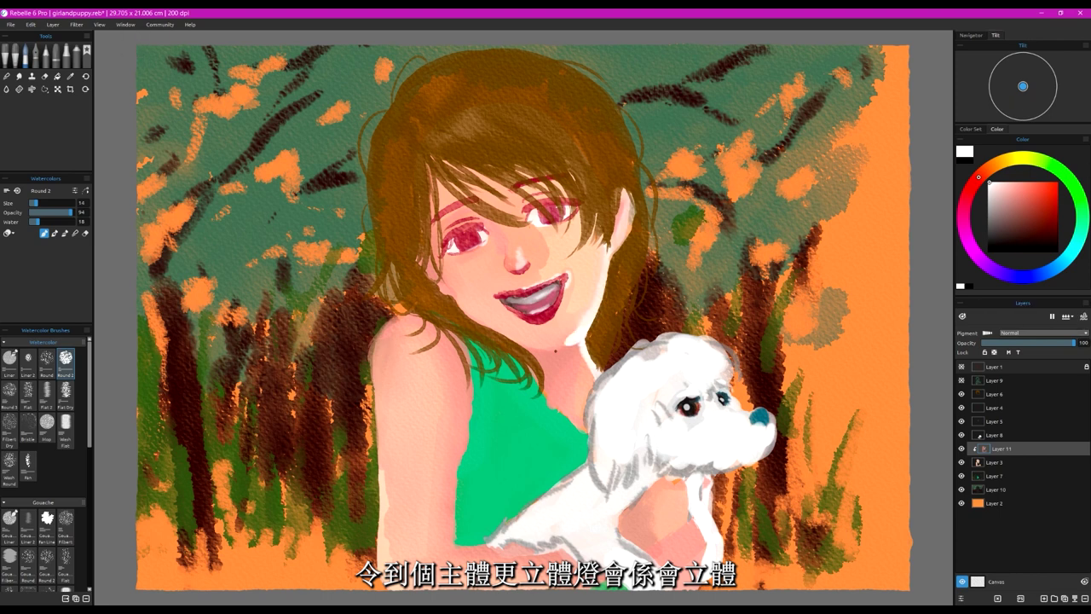
pyautogui.press('[')
pyautogui.press('[')
pyautogui.moveTo(393, 326)
pyautogui.mouseDown()
pyautogui.moveTo(381, 530)
pyautogui.moveTo(388, 588)
pyautogui.mouseUp()
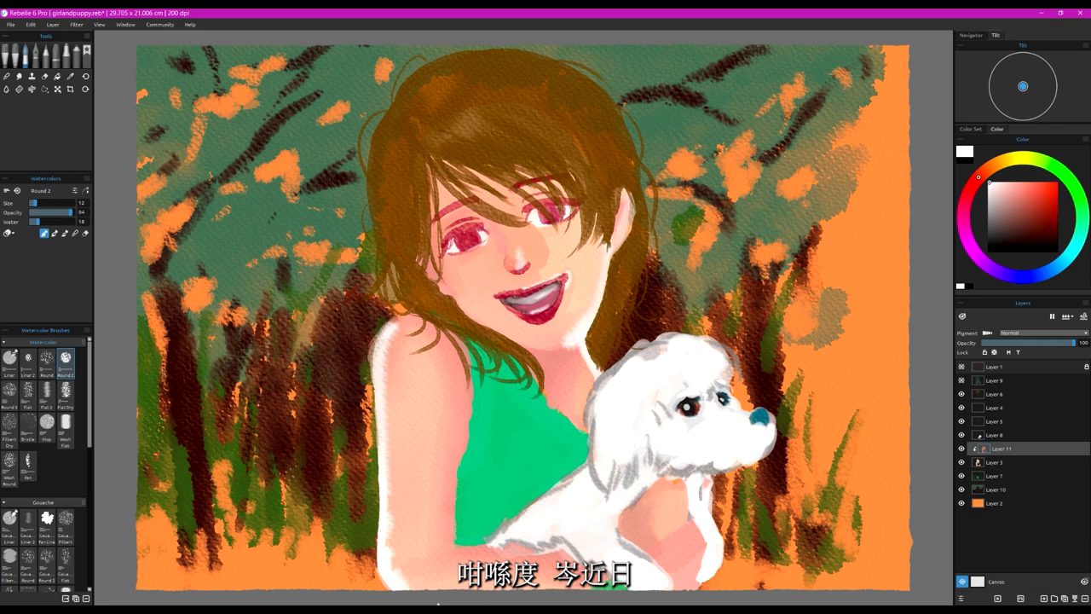
# Step: Sample a peach skin tone, lower the brush opacity to 77 and soften the skin beside the arm's rim light and around the nose
pyautogui.click(523, 249)
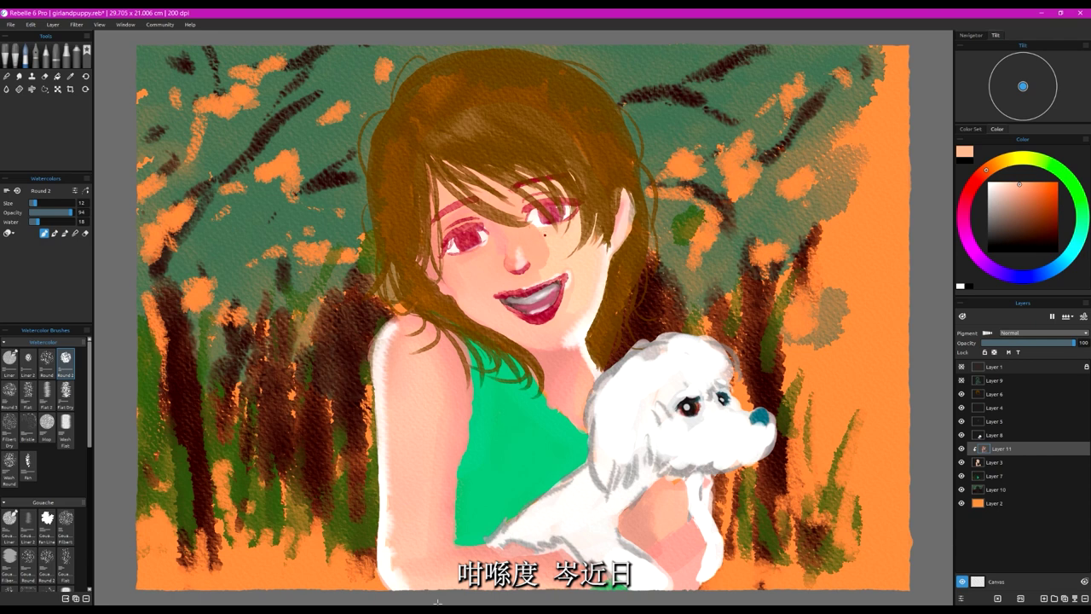
pyautogui.click(543, 239)
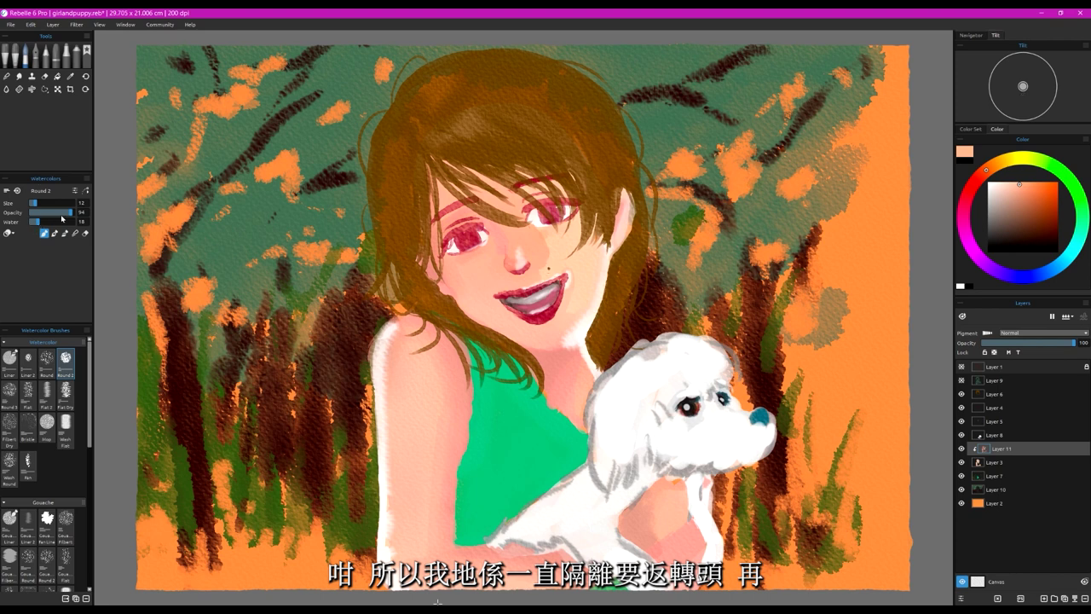
pyautogui.click(62, 214)
pyautogui.moveTo(62, 214); pyautogui.dragTo(67, 215)
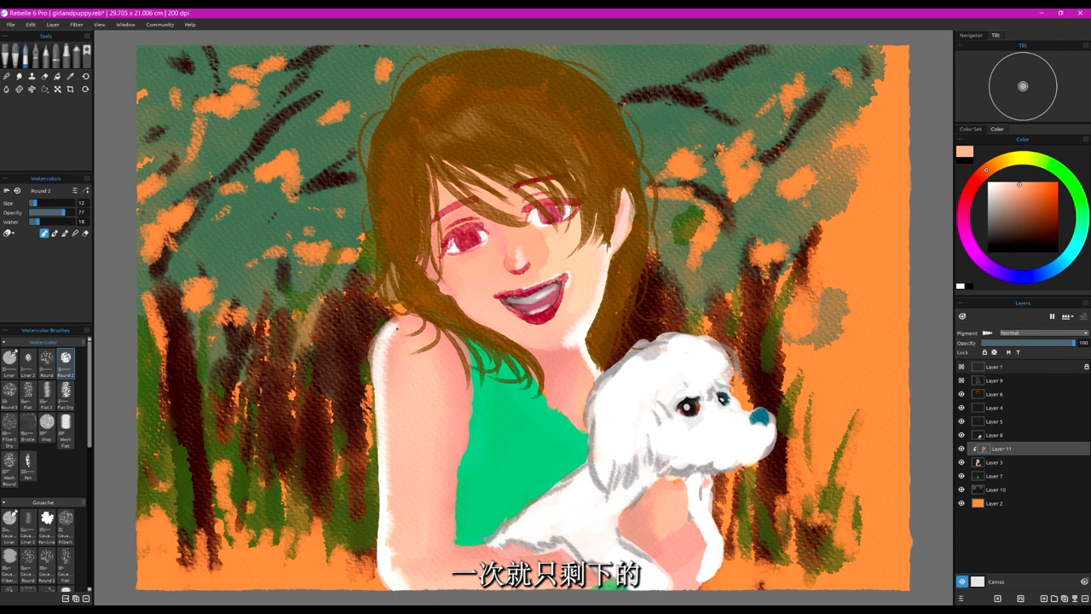
pyautogui.moveTo(395, 337); pyautogui.dragTo(392, 413)
pyautogui.moveTo(538, 230)
pyautogui.mouseDown()
pyautogui.moveTo(550, 261)
pyautogui.moveTo(517, 252)
pyautogui.mouseUp()
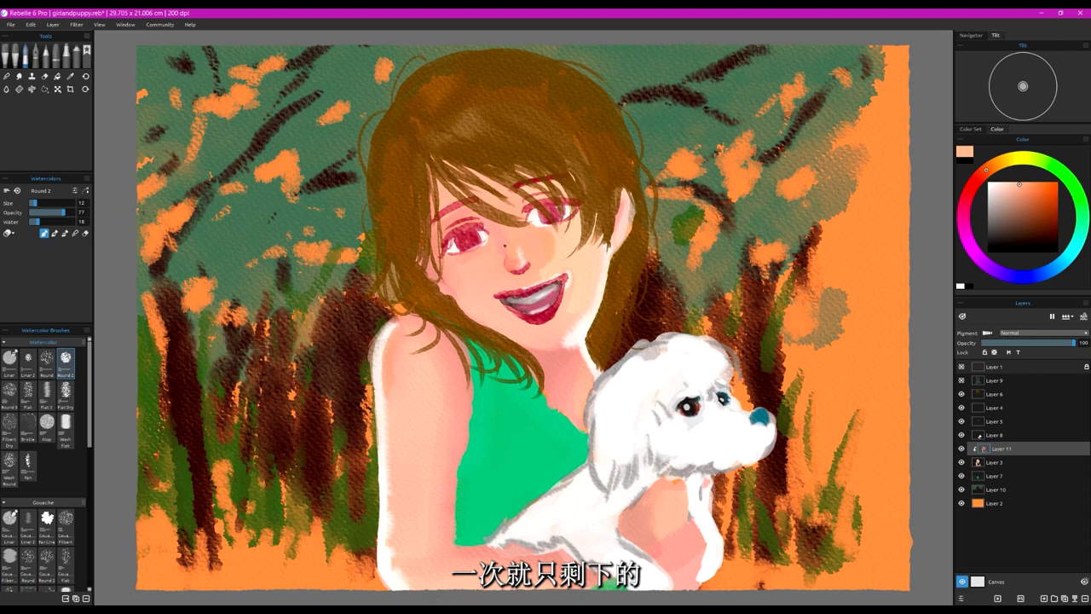
pyautogui.moveTo(573, 218)
pyautogui.mouseDown()
pyautogui.moveTo(547, 228)
pyautogui.moveTo(528, 201)
pyautogui.mouseUp()
pyautogui.moveTo(1018, 189); pyautogui.dragTo(972, 186)
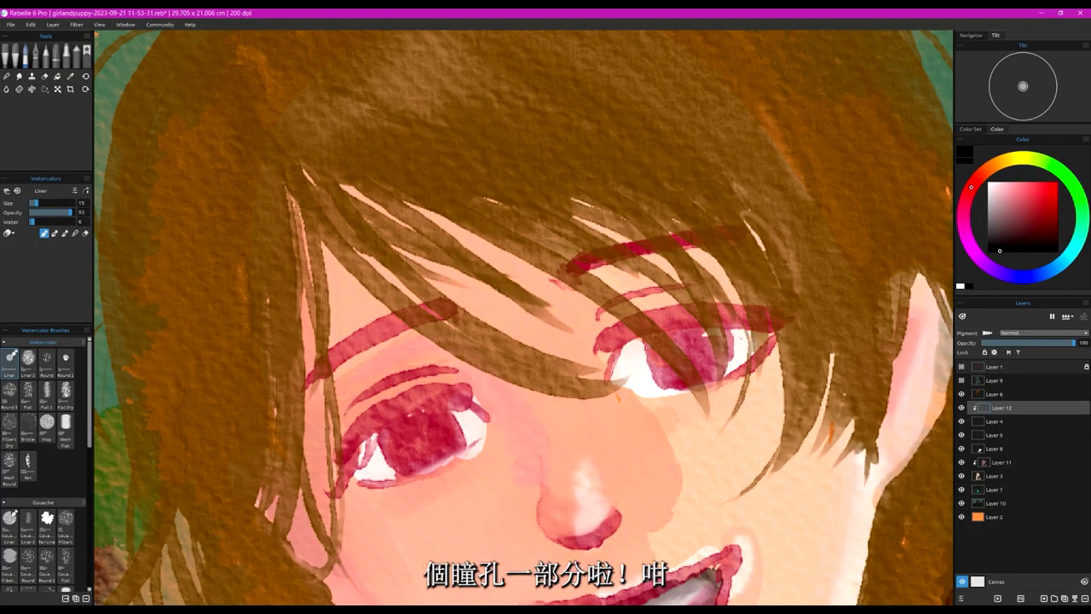
# Step: On clipped Layer 12, outline the pupil and draw the upper lash line of the girl's right eye with the black Liner
pyautogui.moveTo(427, 410); pyautogui.dragTo(438, 458)
pyautogui.moveTo(401, 418); pyautogui.dragTo(416, 463)
pyautogui.moveTo(439, 422)
pyautogui.mouseDown()
pyautogui.moveTo(440, 453)
pyautogui.moveTo(428, 418)
pyautogui.moveTo(432, 442)
pyautogui.mouseUp()
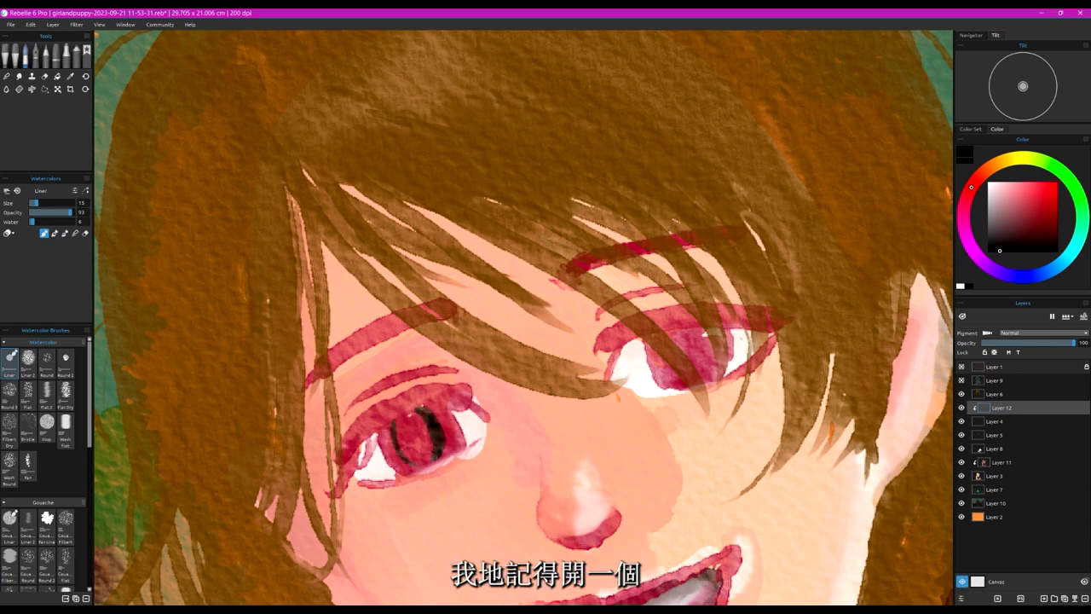
pyautogui.moveTo(477, 395)
pyautogui.mouseDown()
pyautogui.moveTo(385, 418)
pyautogui.moveTo(341, 467)
pyautogui.mouseUp()
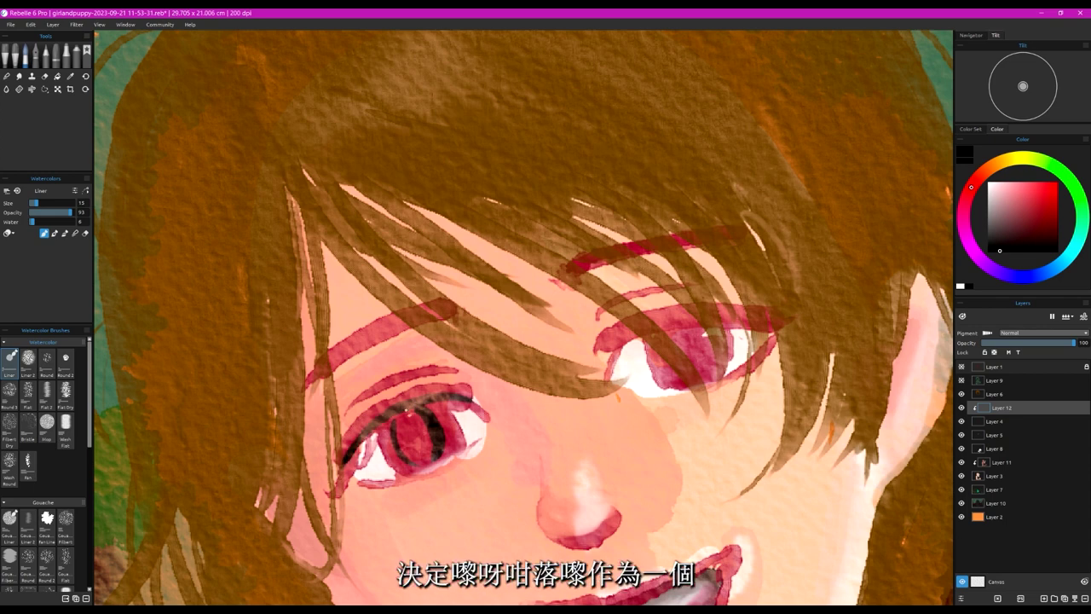
pyautogui.moveTo(381, 414); pyautogui.dragTo(337, 479)
pyautogui.moveTo(354, 434); pyautogui.dragTo(343, 452)
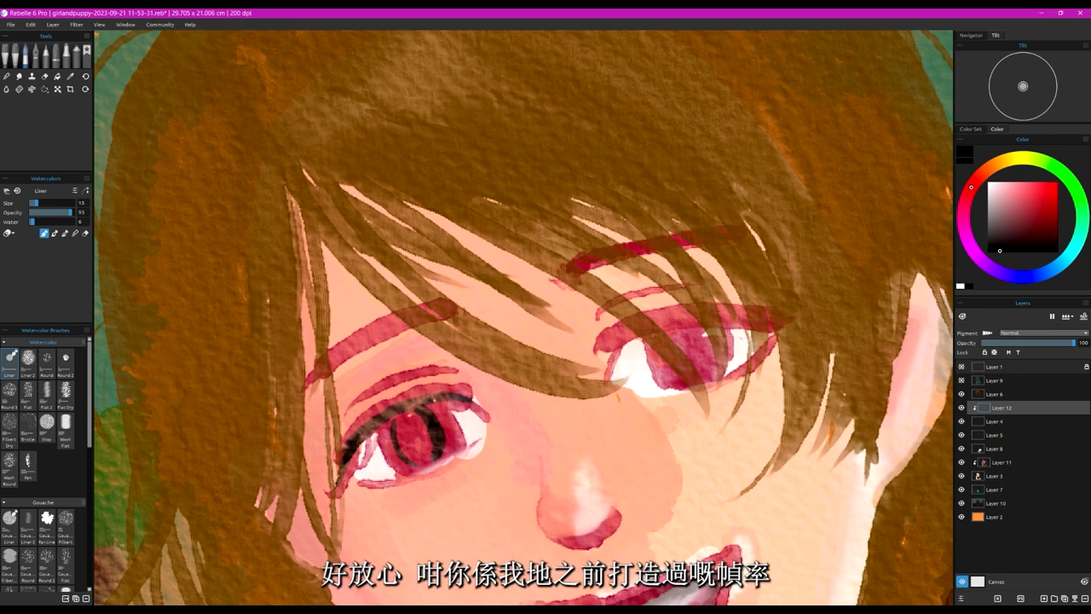
# Step: Fill the pupil of the girl's right eye with black and thicken its lash line and outer corner
pyautogui.moveTo(397, 419)
pyautogui.mouseDown()
pyautogui.moveTo(411, 438)
pyautogui.moveTo(424, 421)
pyautogui.moveTo(422, 456)
pyautogui.moveTo(405, 440)
pyautogui.moveTo(436, 450)
pyautogui.moveTo(418, 467)
pyautogui.moveTo(403, 415)
pyautogui.moveTo(410, 422)
pyautogui.mouseUp()
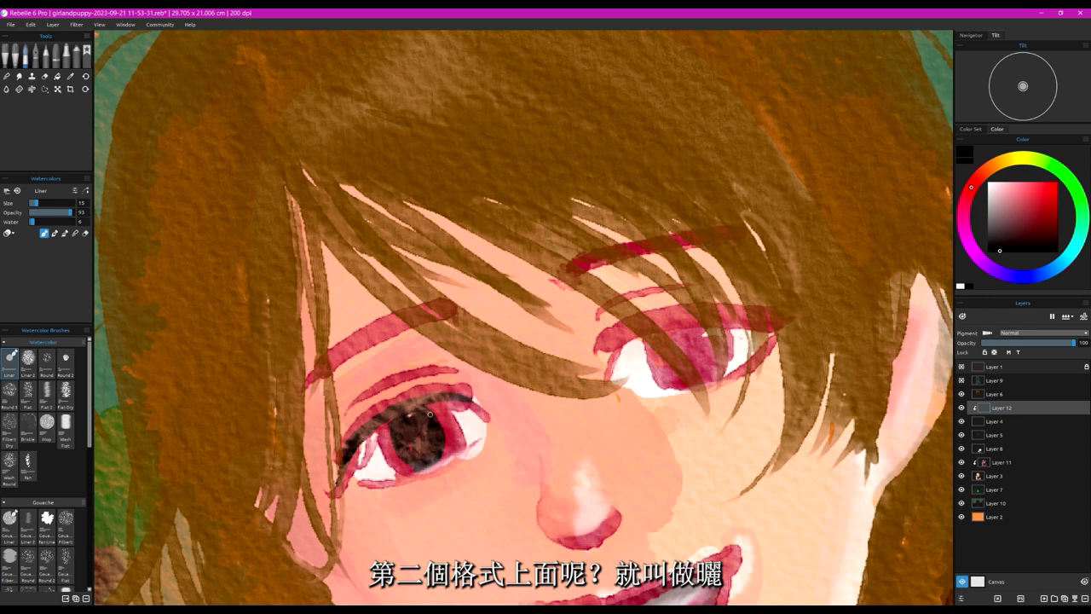
pyautogui.moveTo(470, 399); pyautogui.dragTo(438, 403)
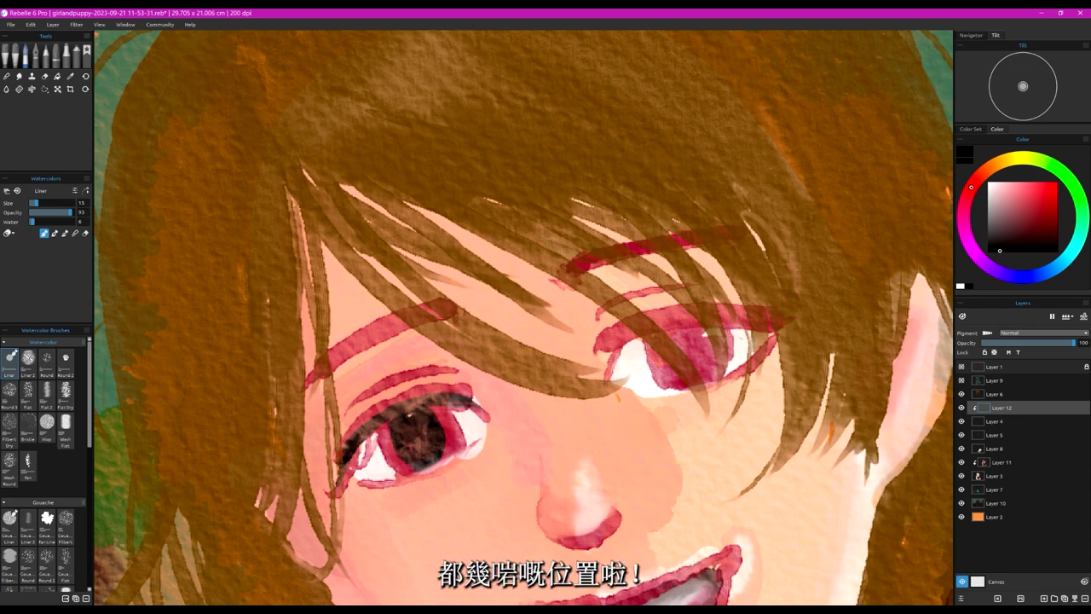
pyautogui.moveTo(370, 438); pyautogui.dragTo(361, 468)
pyautogui.moveTo(385, 425)
pyautogui.mouseDown()
pyautogui.moveTo(346, 479)
pyautogui.moveTo(378, 446)
pyautogui.mouseUp()
pyautogui.moveTo(437, 407); pyautogui.dragTo(441, 416)
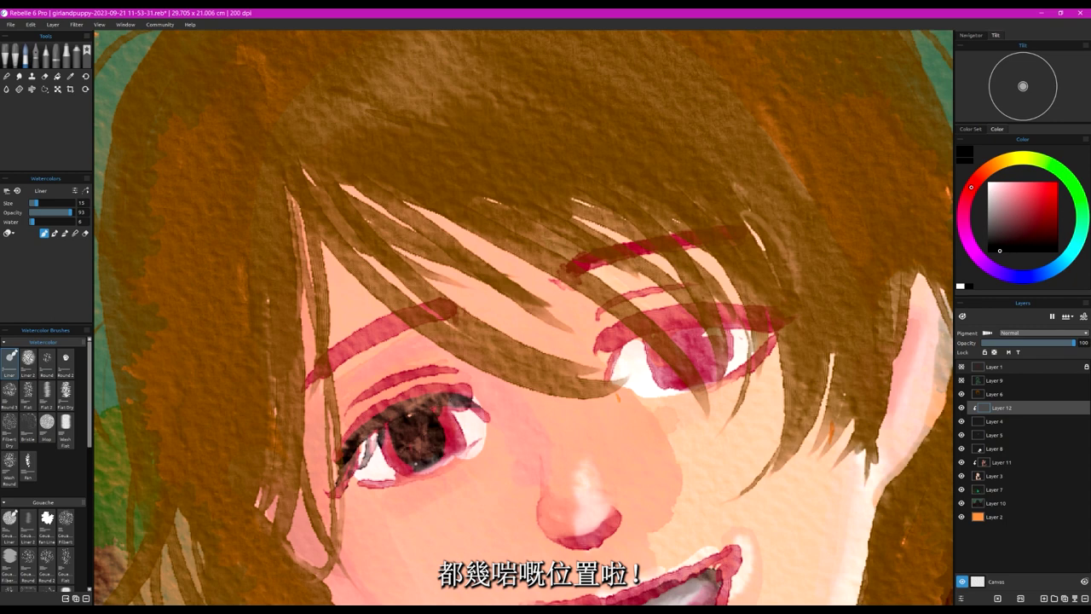
pyautogui.moveTo(445, 429); pyautogui.dragTo(446, 452)
# Step: Switch to dark red and deepen the iris edges in both of the girl's eyes
pyautogui.click(1031, 221)
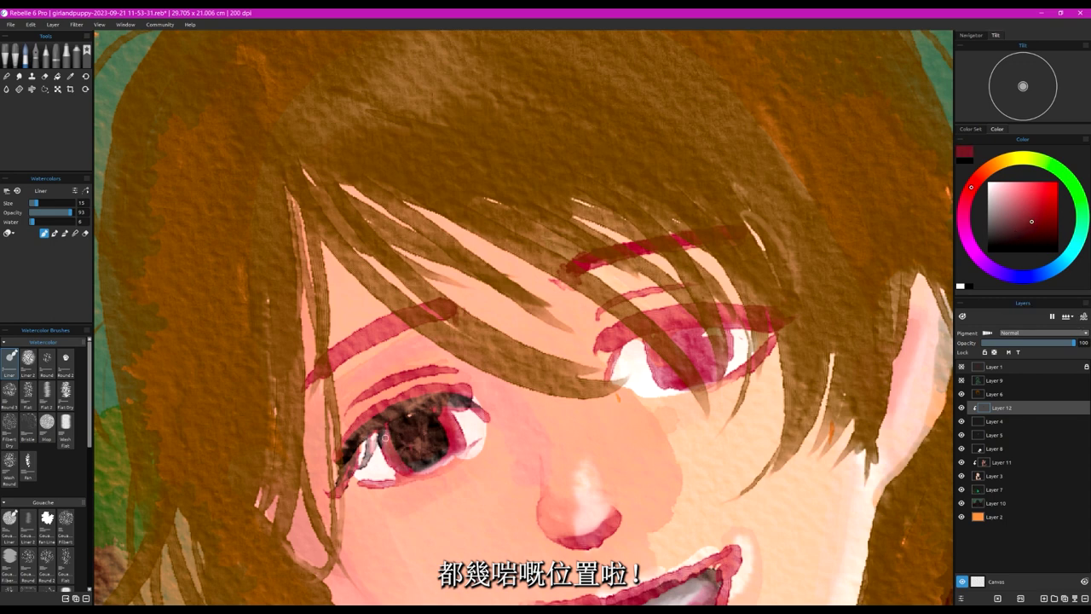
pyautogui.moveTo(1029, 229)
pyautogui.mouseDown()
pyautogui.moveTo(1013, 223)
pyautogui.moveTo(1056, 228)
pyautogui.mouseUp()
pyautogui.moveTo(390, 434); pyautogui.dragTo(403, 468)
pyautogui.moveTo(454, 441)
pyautogui.mouseDown()
pyautogui.moveTo(441, 412)
pyautogui.moveTo(460, 424)
pyautogui.mouseUp()
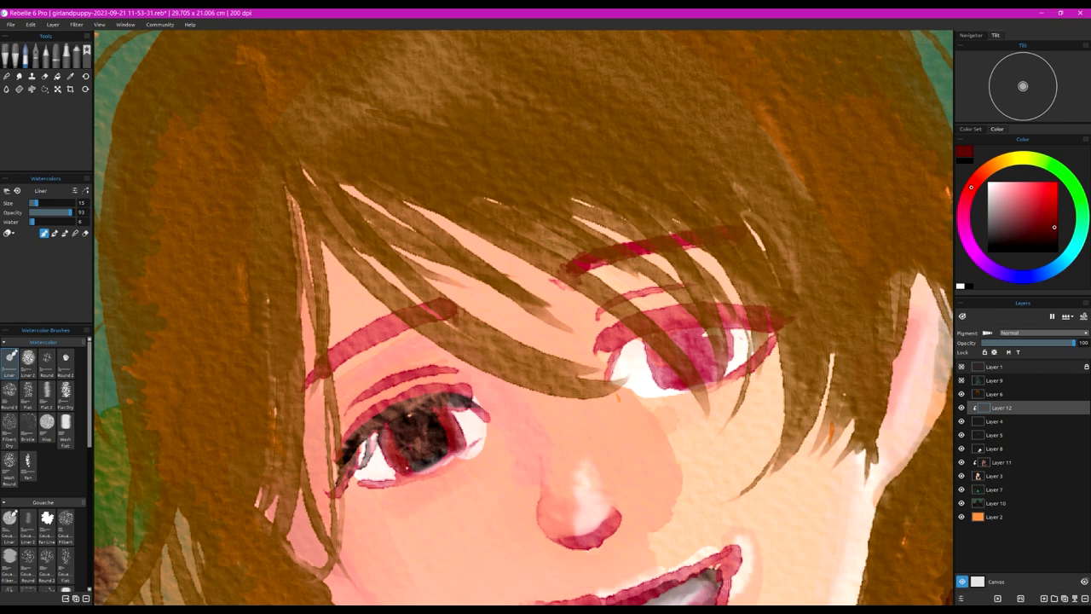
pyautogui.moveTo(670, 360)
pyautogui.mouseDown()
pyautogui.moveTo(683, 383)
pyautogui.moveTo(665, 384)
pyautogui.mouseUp()
pyautogui.moveTo(651, 343); pyautogui.dragTo(656, 377)
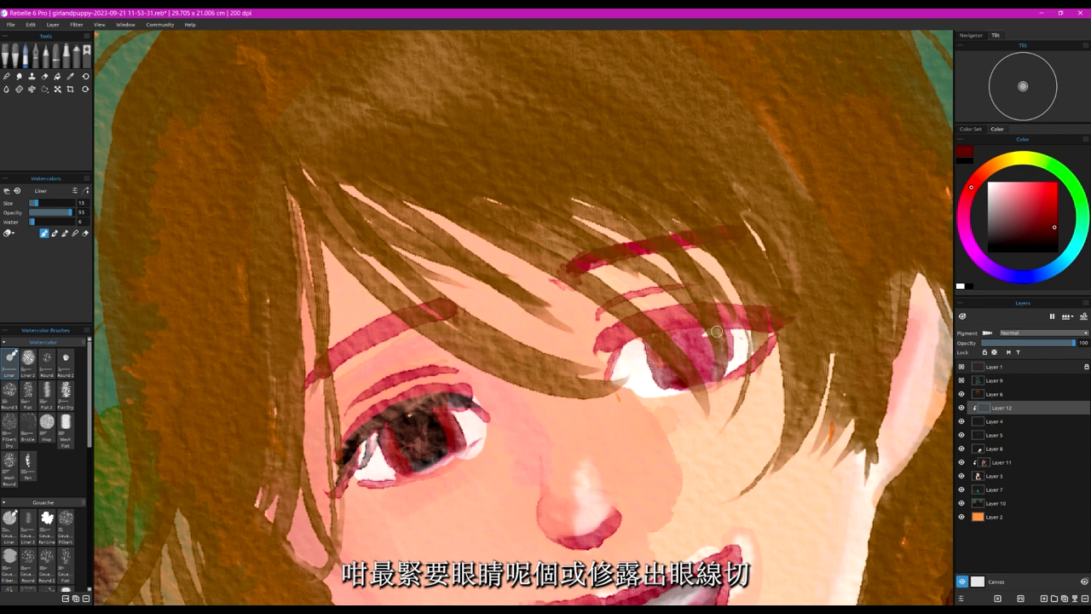
# Step: Switch back to black and paint the pupil and upper lash line of the girl's left eye
pyautogui.moveTo(1004, 245); pyautogui.dragTo(997, 250)
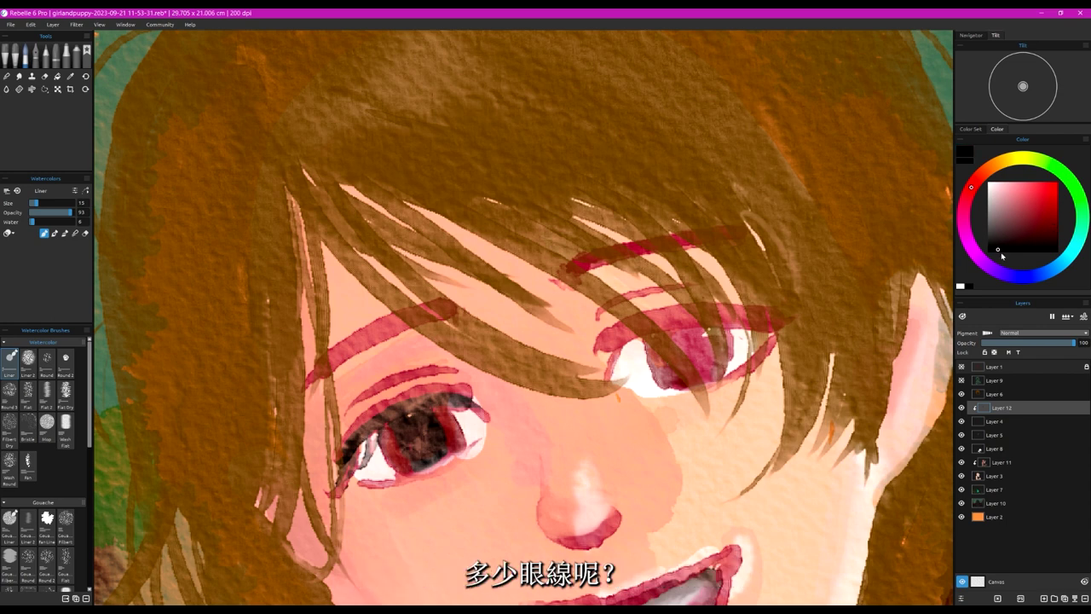
pyautogui.moveTo(676, 334)
pyautogui.mouseDown()
pyautogui.moveTo(683, 376)
pyautogui.moveTo(684, 333)
pyautogui.moveTo(701, 359)
pyautogui.moveTo(703, 348)
pyautogui.moveTo(684, 383)
pyautogui.mouseUp()
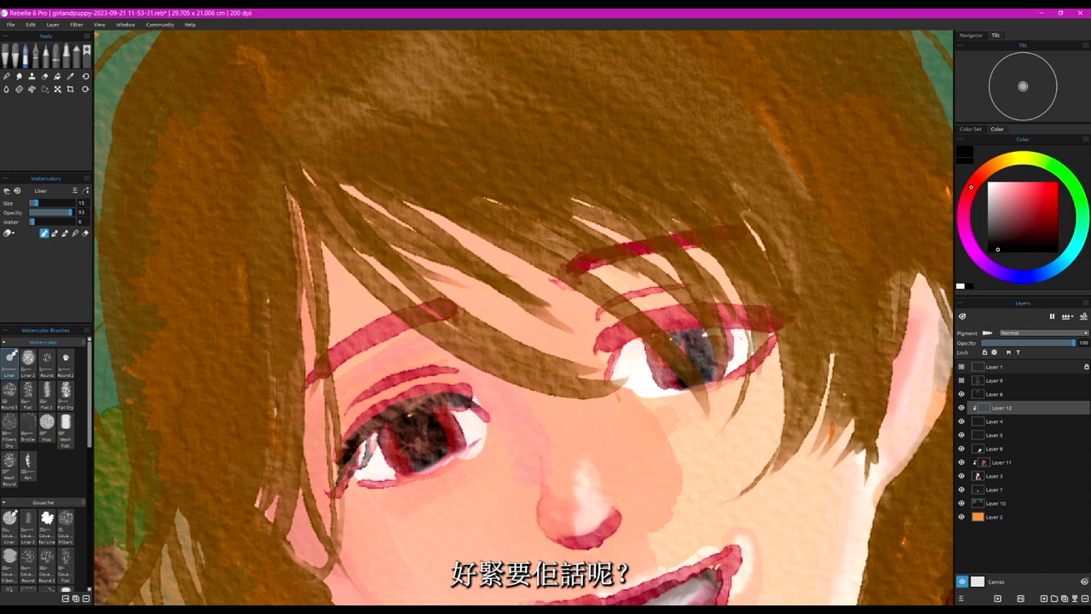
pyautogui.moveTo(704, 328)
pyautogui.mouseDown()
pyautogui.moveTo(679, 328)
pyautogui.moveTo(675, 370)
pyautogui.moveTo(695, 348)
pyautogui.moveTo(696, 360)
pyautogui.mouseUp()
pyautogui.moveTo(778, 319)
pyautogui.mouseDown()
pyautogui.moveTo(693, 313)
pyautogui.moveTo(707, 322)
pyautogui.moveTo(610, 366)
pyautogui.mouseUp()
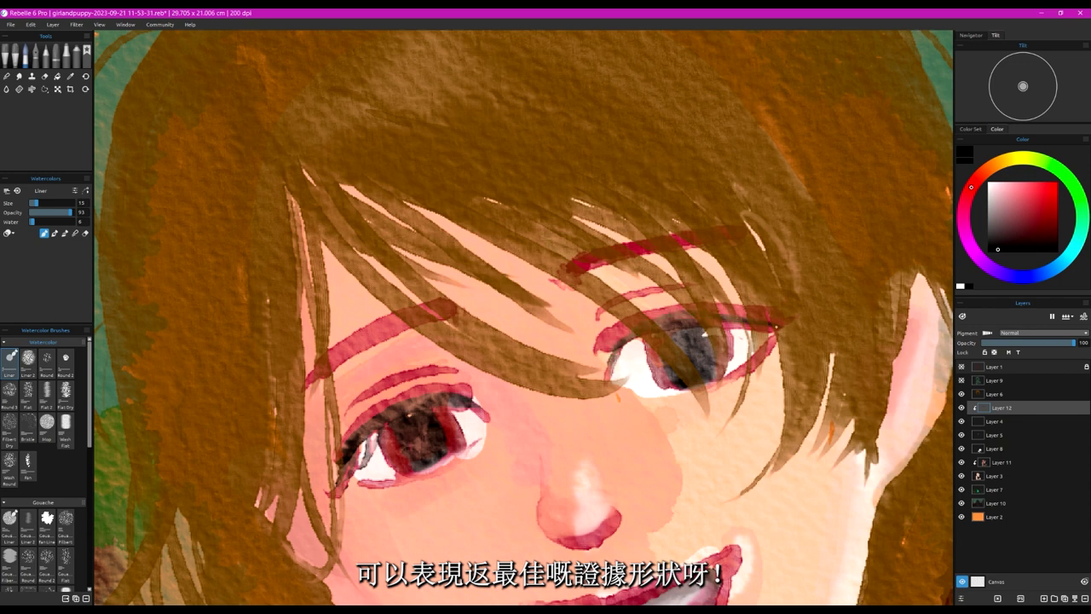
# Step: Touch up the black lines of both the girl's eyes, and on Layer 4 erase the excess red outline at their outer corners
pyautogui.moveTo(775, 324); pyautogui.dragTo(721, 329)
pyautogui.moveTo(447, 457); pyautogui.dragTo(428, 464)
pyautogui.click(993, 421)
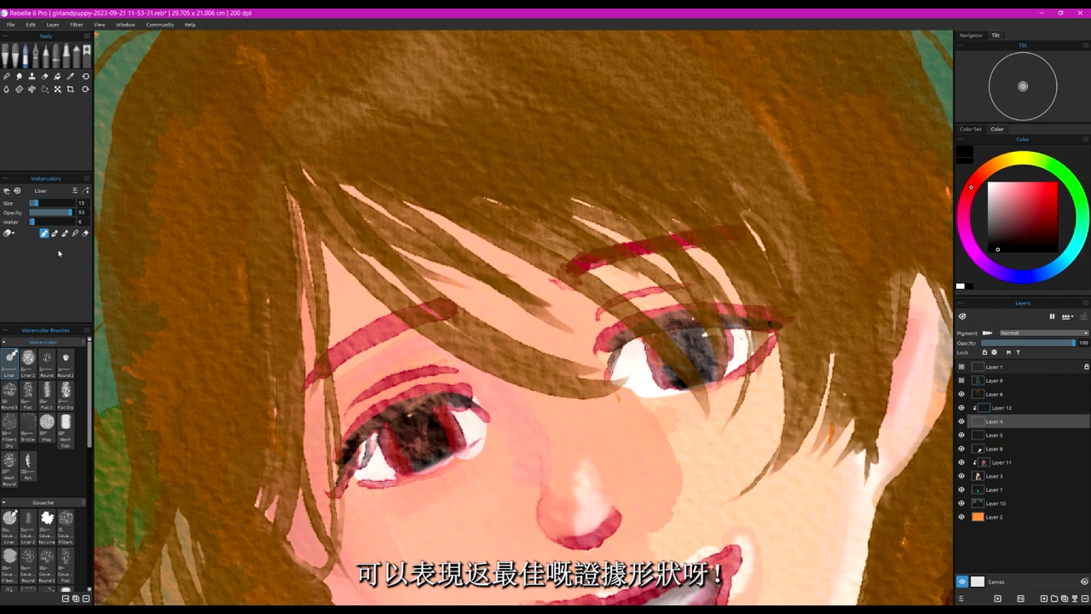
pyautogui.click(85, 234)
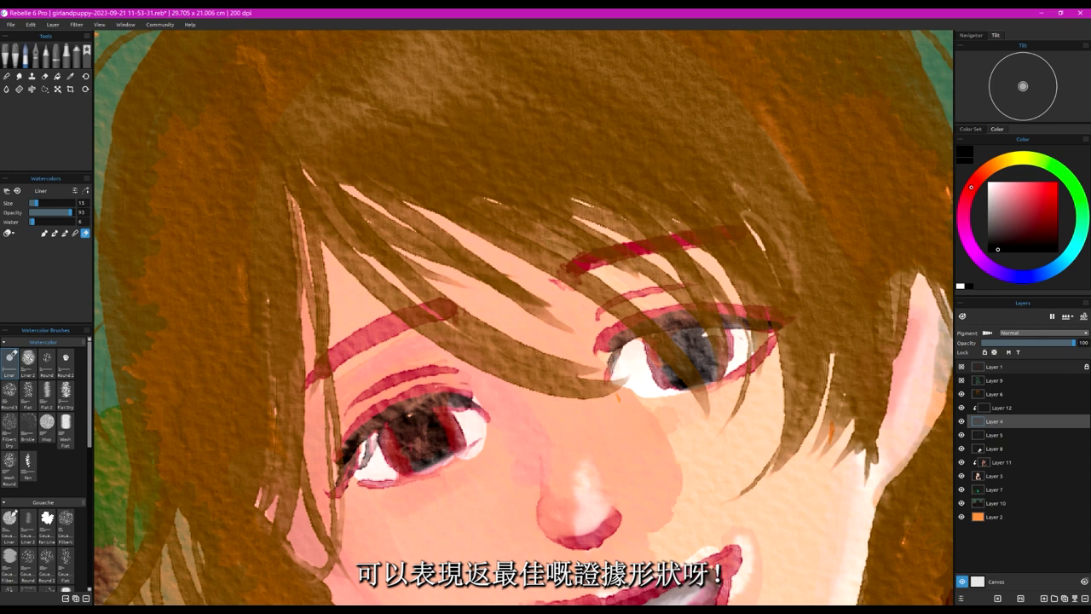
pyautogui.moveTo(449, 386)
pyautogui.mouseDown()
pyautogui.moveTo(404, 395)
pyautogui.moveTo(441, 391)
pyautogui.mouseUp()
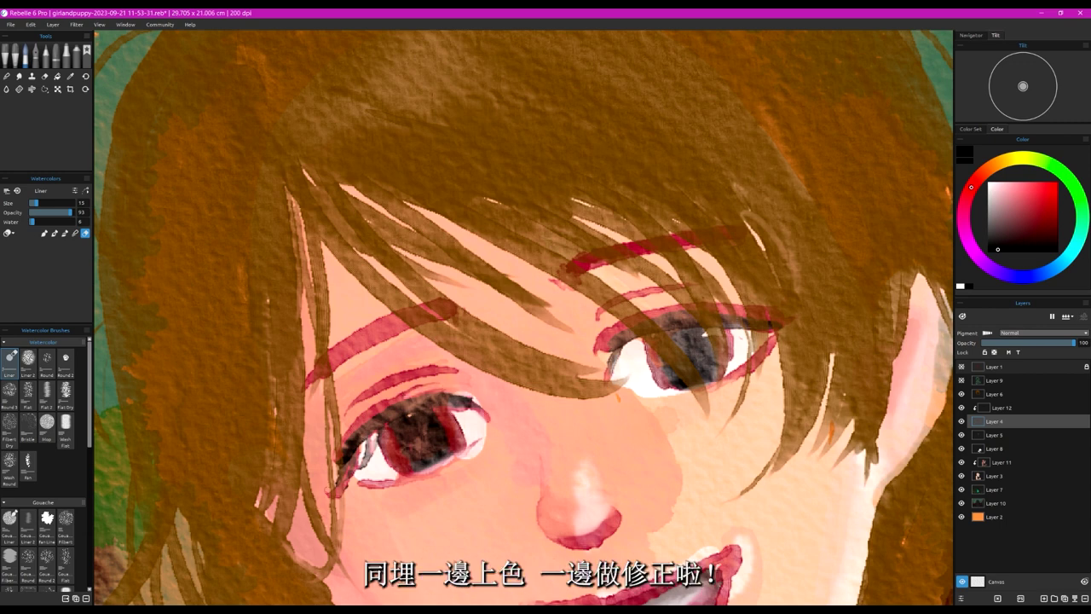
pyautogui.moveTo(333, 487); pyautogui.dragTo(347, 488)
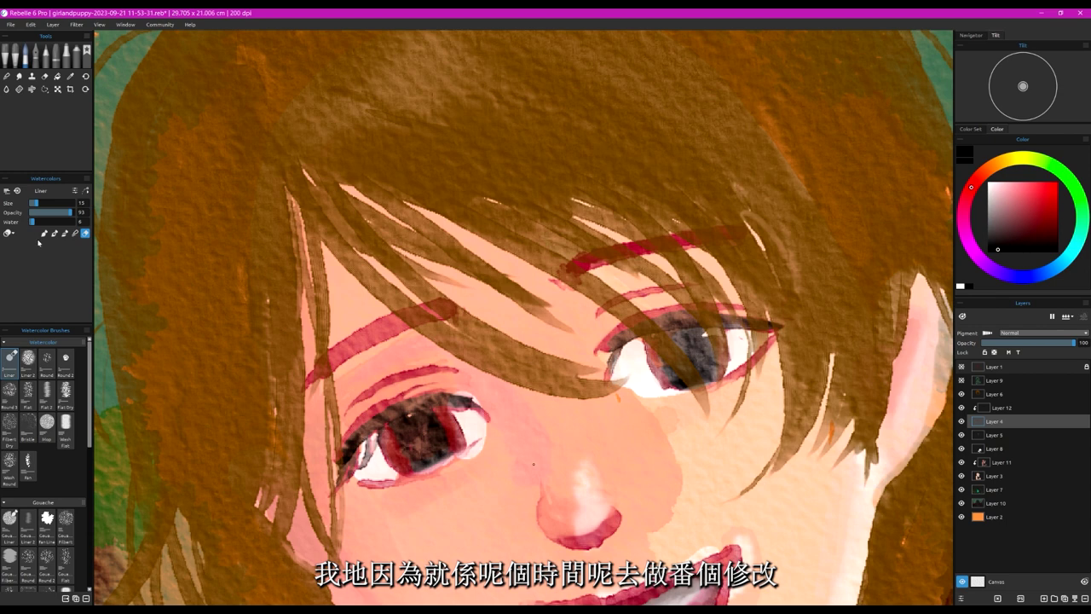
# Step: Sample a red from the painting and strengthen the lower and outer iris edge of the girl's left eye on Layer 4
pyautogui.click(45, 233)
pyautogui.press('alt')
pyautogui.moveTo(656, 391)
pyautogui.mouseDown()
pyautogui.moveTo(656, 363)
pyautogui.moveTo(509, 301)
pyautogui.moveTo(596, 263)
pyautogui.moveTo(592, 326)
pyautogui.moveTo(367, 340)
pyautogui.moveTo(697, 387)
pyautogui.mouseUp()
pyautogui.moveTo(723, 330); pyautogui.dragTo(728, 372)
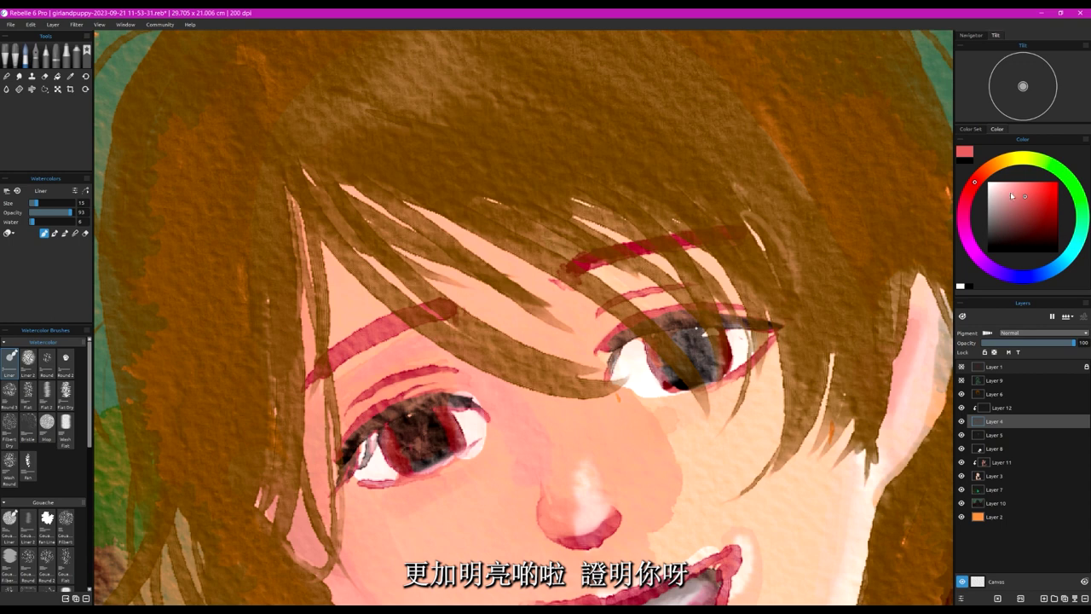
# Step: On Layer 12, paint a small white catchlight in each of the girl's eyes with the Liner
pyautogui.click(986, 183)
pyautogui.click(1005, 409)
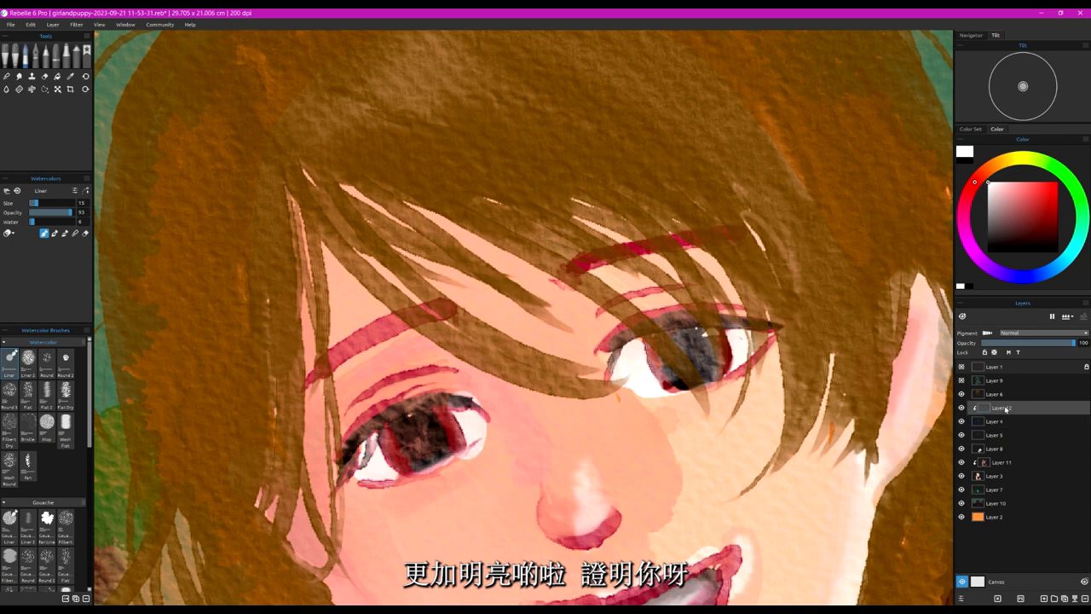
pyautogui.moveTo(702, 345); pyautogui.dragTo(701, 339)
pyautogui.moveTo(432, 421); pyautogui.dragTo(434, 418)
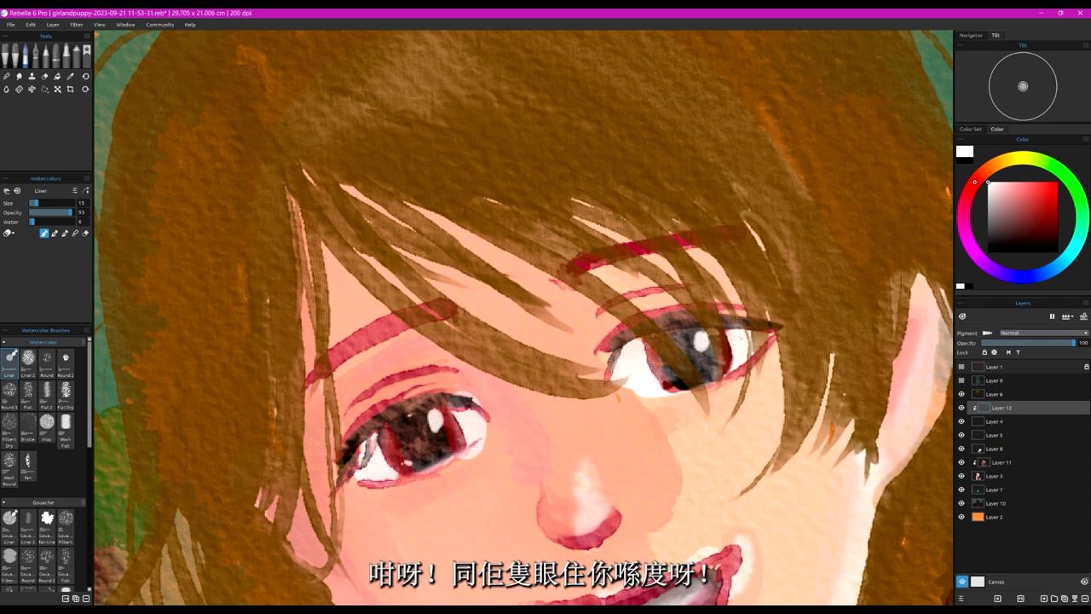
# Step: Dot small white highlights low in both irises and paint saturated blue strokes into the centres of the irises
pyautogui.moveTo(673, 381); pyautogui.dragTo(670, 379)
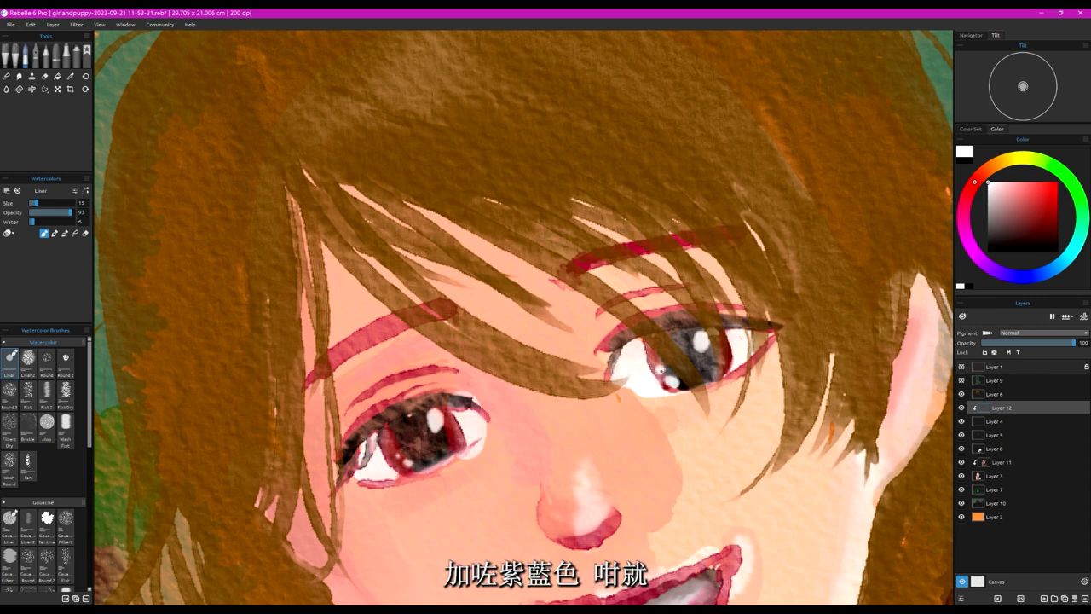
pyautogui.click(661, 370)
pyautogui.click(1024, 276)
pyautogui.click(1053, 182)
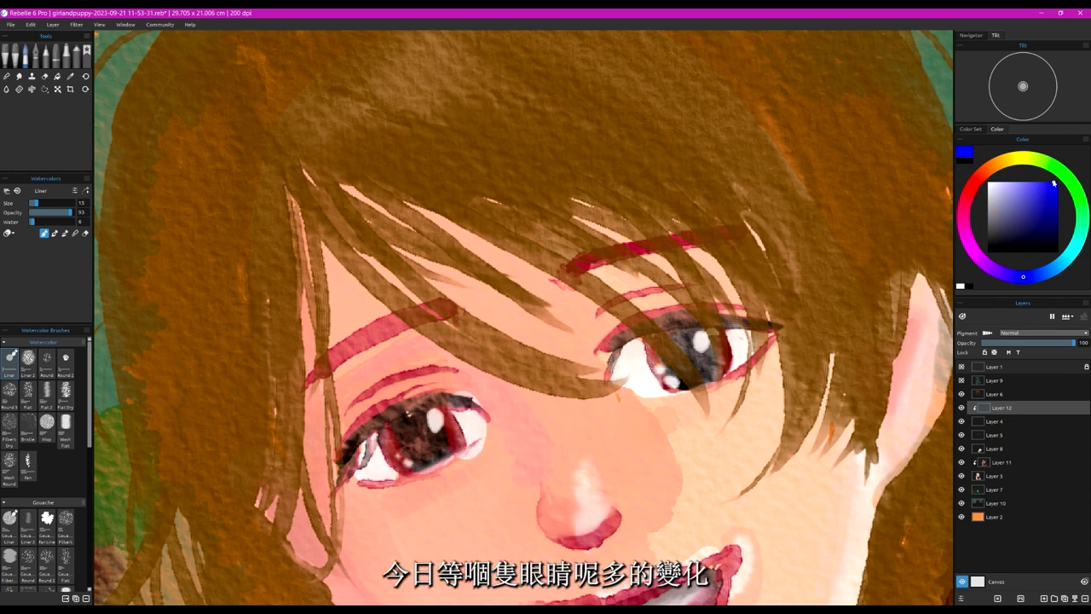
pyautogui.moveTo(690, 368); pyautogui.dragTo(680, 341)
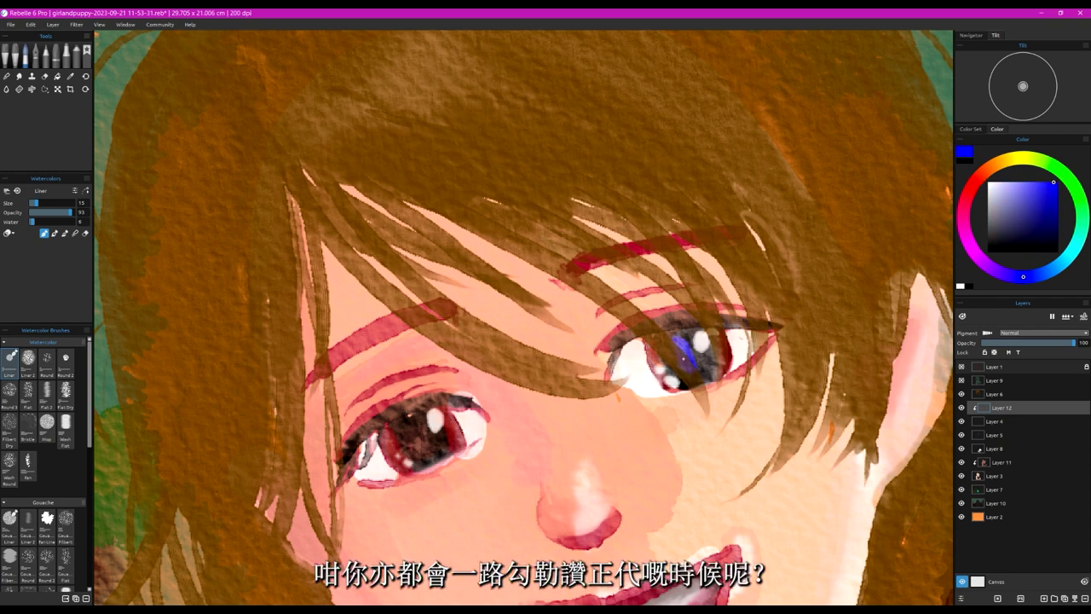
pyautogui.moveTo(415, 425); pyautogui.dragTo(408, 439)
pyautogui.moveTo(693, 361); pyautogui.dragTo(707, 357)
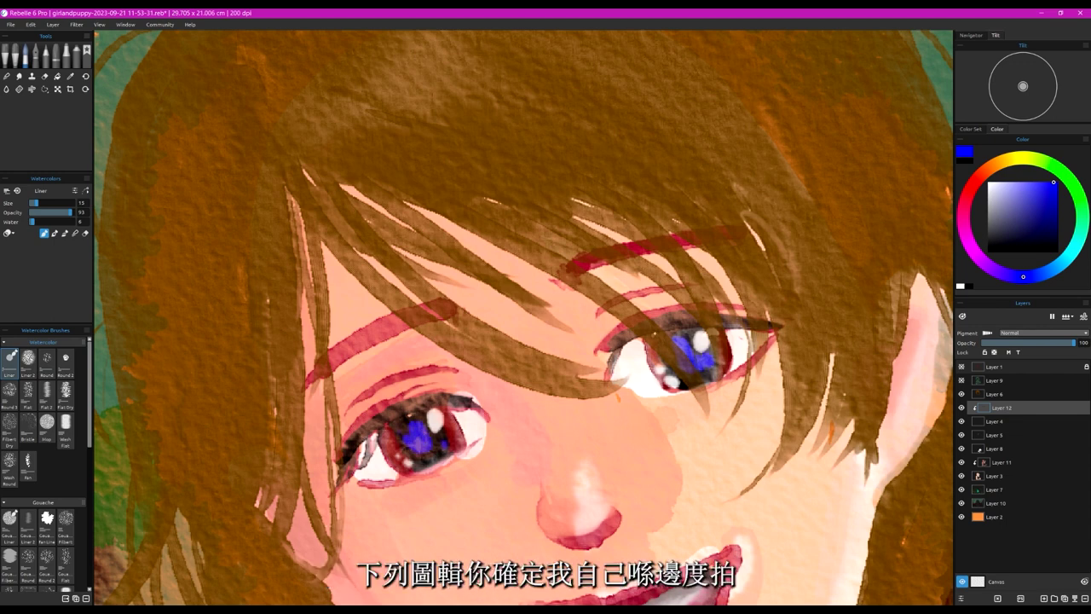
# Step: Toggle the visibility of Layers 8, 3, 4 and 5 to identify which one holds the whites of the eyes
pyautogui.scroll(-5, 652, 331)
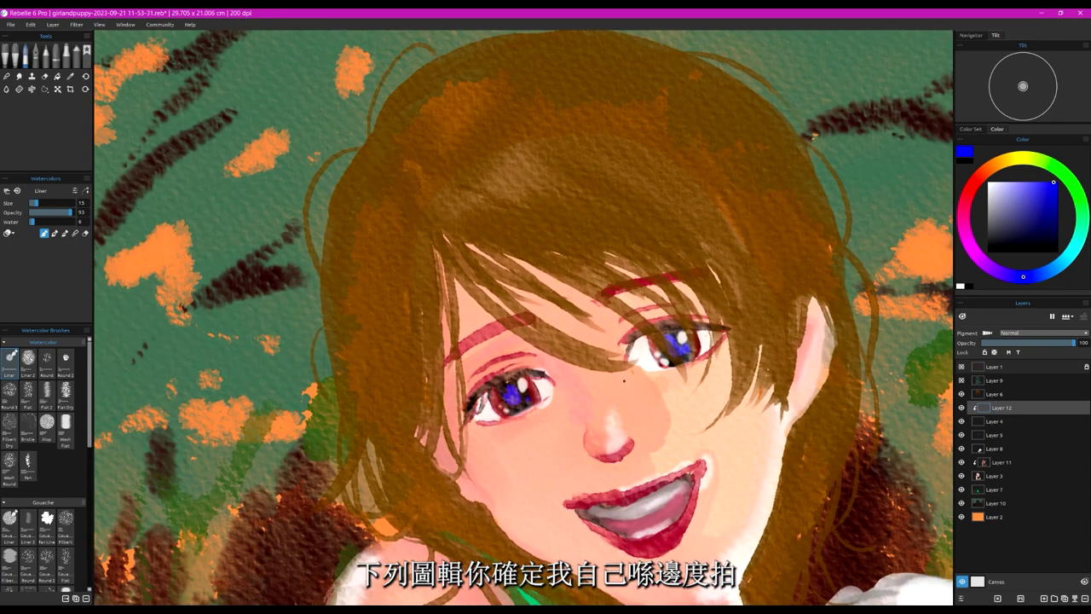
pyautogui.scroll(2, 625, 381)
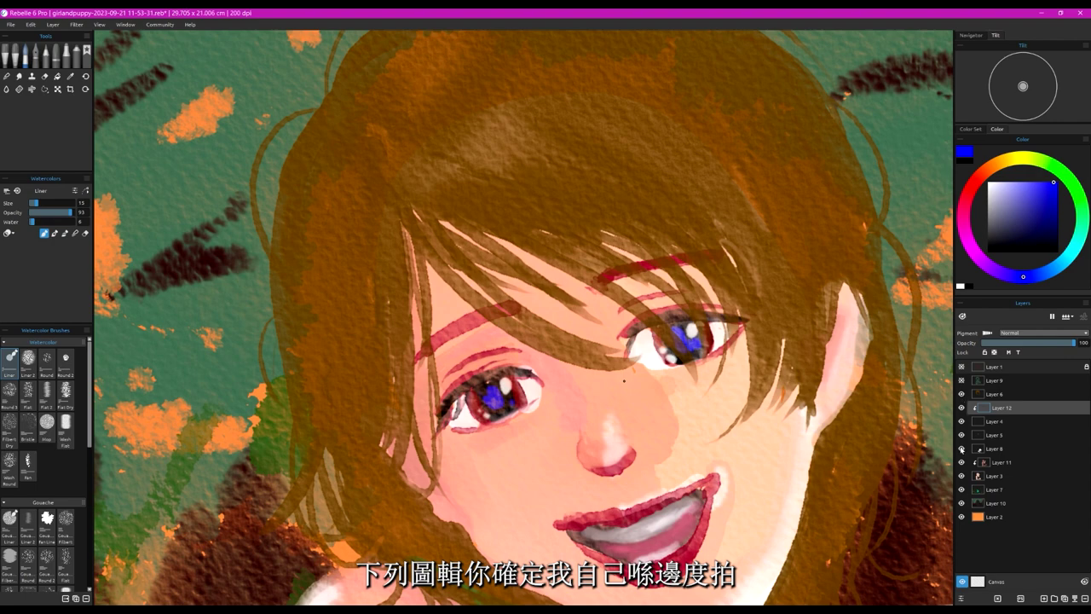
pyautogui.click(961, 448)
pyautogui.click(962, 449)
pyautogui.click(961, 476)
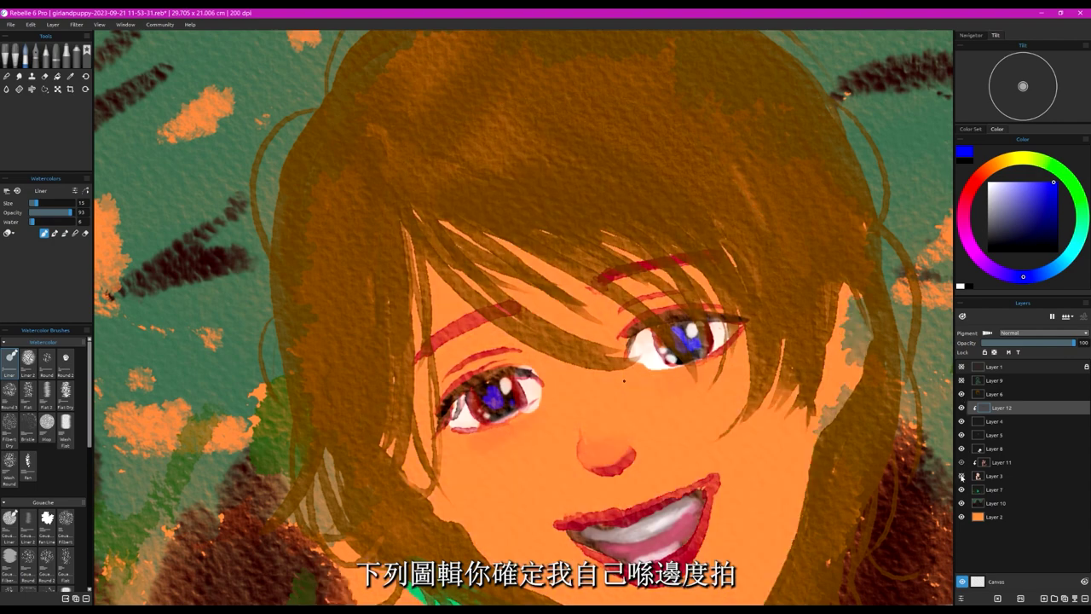
pyautogui.click(961, 476)
pyautogui.click(961, 422)
pyautogui.click(961, 422)
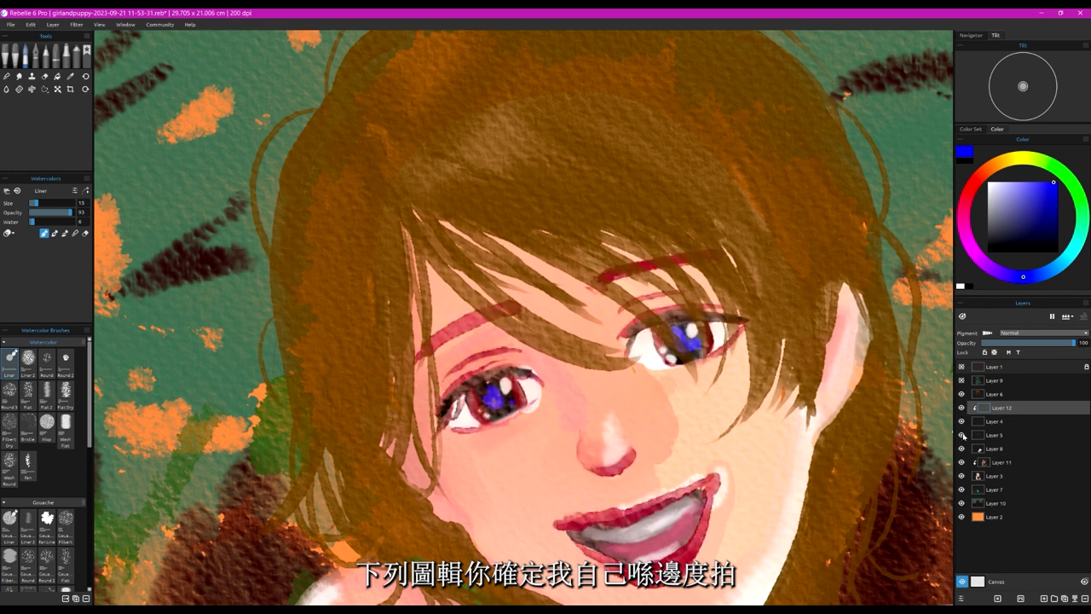
pyautogui.click(962, 434)
pyautogui.click(962, 435)
# Step: On Layer 5, shade the upper edges and corners of both eye whites with a pale grey
pyautogui.click(1003, 436)
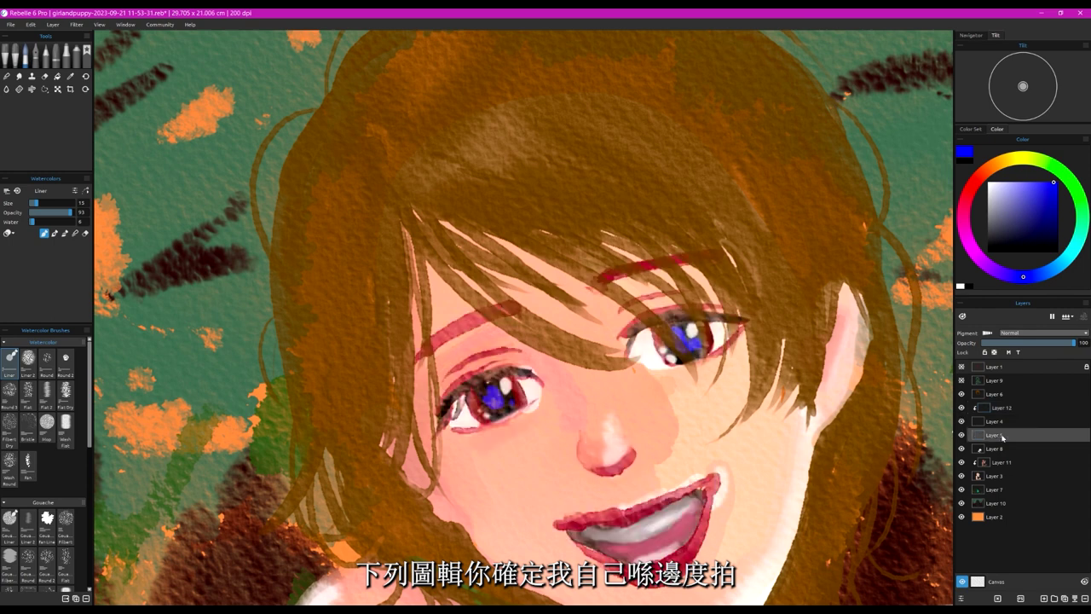
pyautogui.moveTo(1006, 193); pyautogui.dragTo(978, 186)
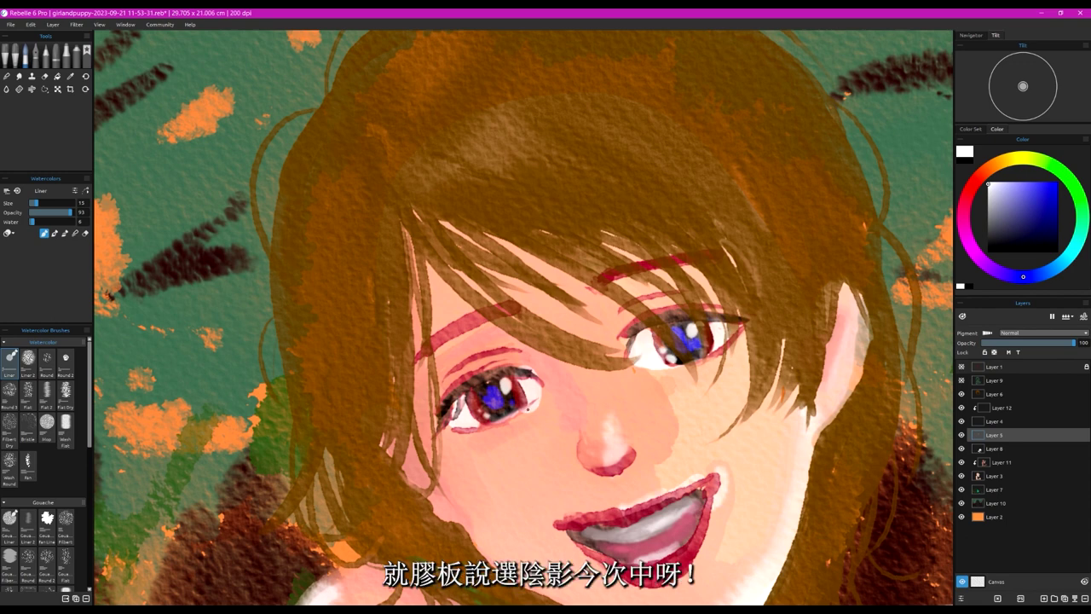
pyautogui.click(85, 233)
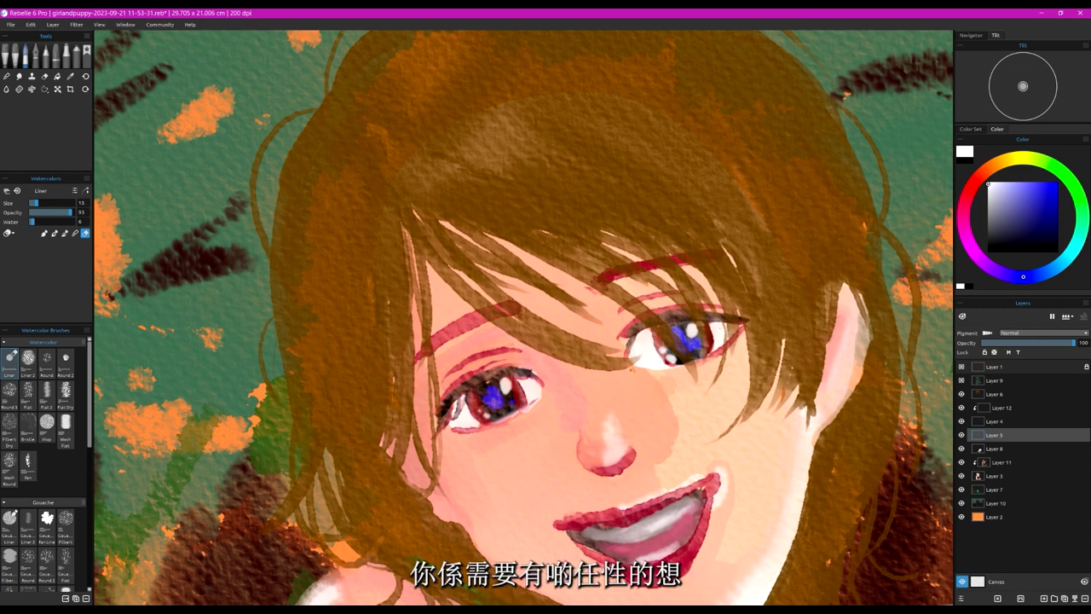
pyautogui.moveTo(1005, 188); pyautogui.dragTo(993, 205)
pyautogui.click(55, 232)
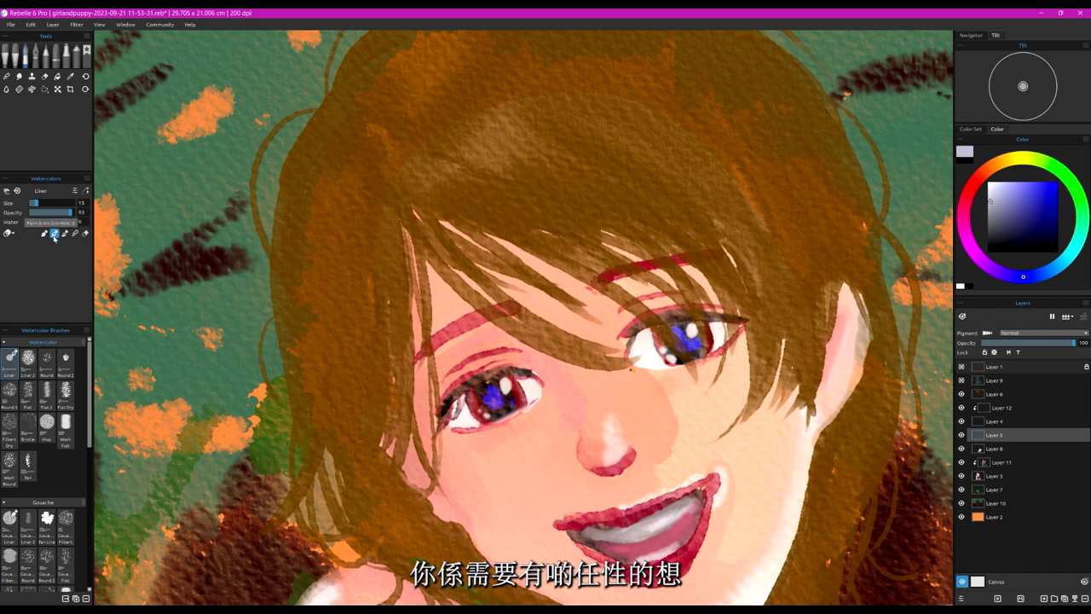
pyautogui.moveTo(636, 344)
pyautogui.mouseDown()
pyautogui.moveTo(643, 336)
pyautogui.moveTo(638, 343)
pyautogui.mouseUp()
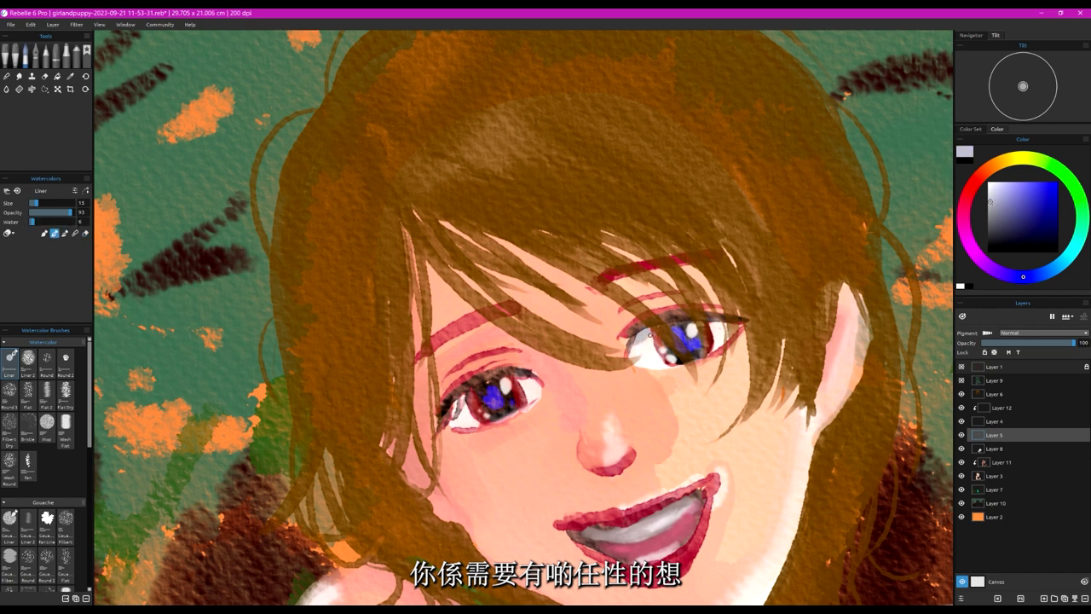
pyautogui.moveTo(731, 324); pyautogui.dragTo(713, 324)
pyautogui.moveTo(649, 339); pyautogui.dragTo(643, 346)
pyautogui.moveTo(526, 380); pyautogui.dragTo(528, 384)
pyautogui.moveTo(467, 397); pyautogui.dragTo(459, 420)
pyautogui.moveTo(522, 385)
pyautogui.mouseDown()
pyautogui.moveTo(538, 385)
pyautogui.moveTo(529, 391)
pyautogui.mouseUp()
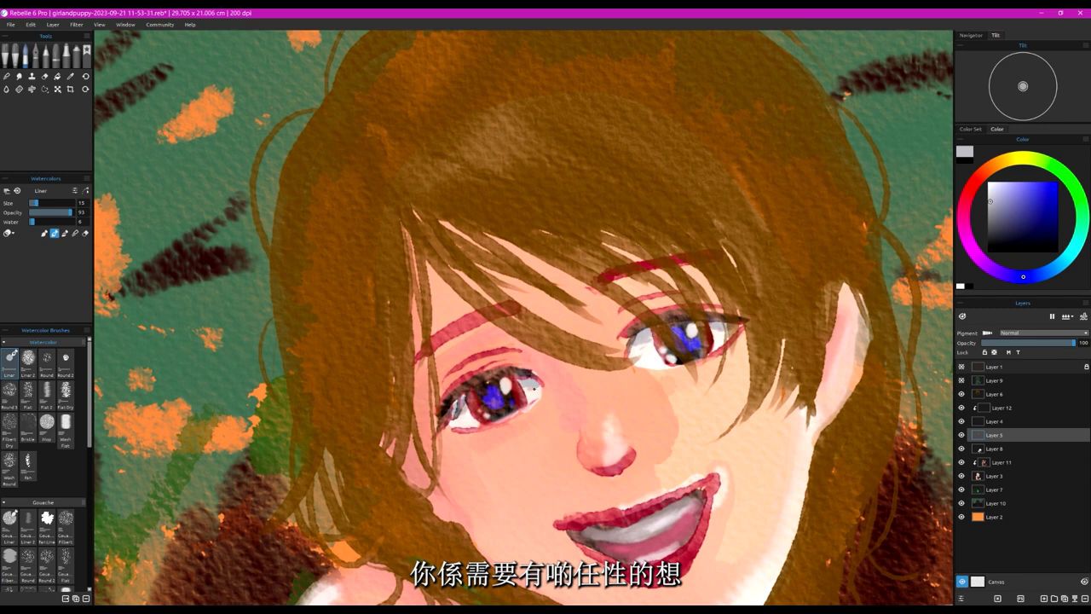
pyautogui.moveTo(649, 343); pyautogui.dragTo(635, 347)
# Step: On Layer 4, erase the excess lip colour at the raised corner of the mouth
pyautogui.click(85, 232)
pyautogui.scroll(-3, 626, 379)
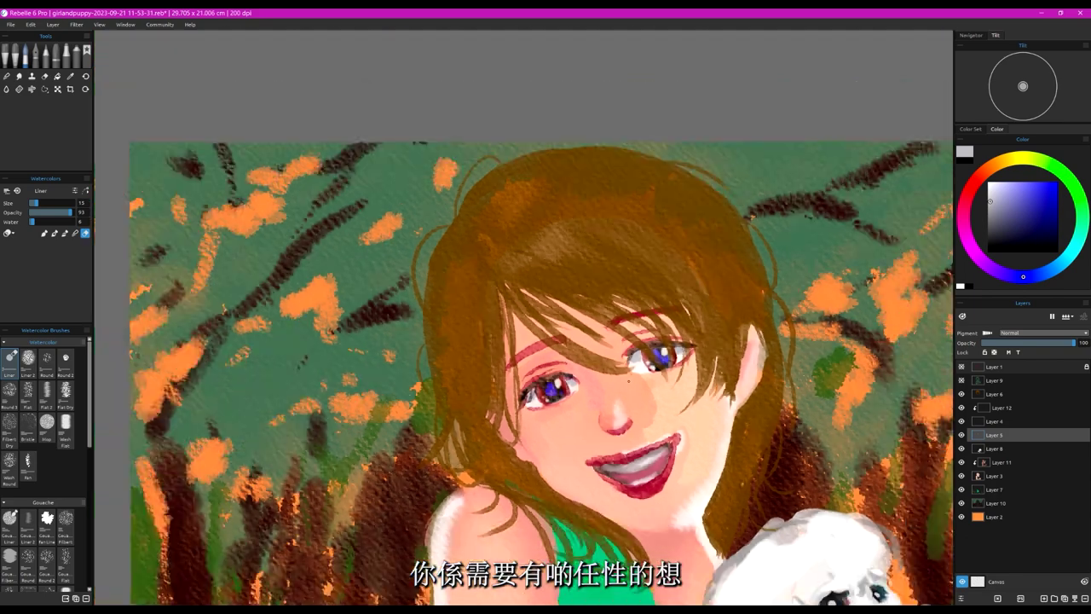
pyautogui.scroll(2, 657, 341)
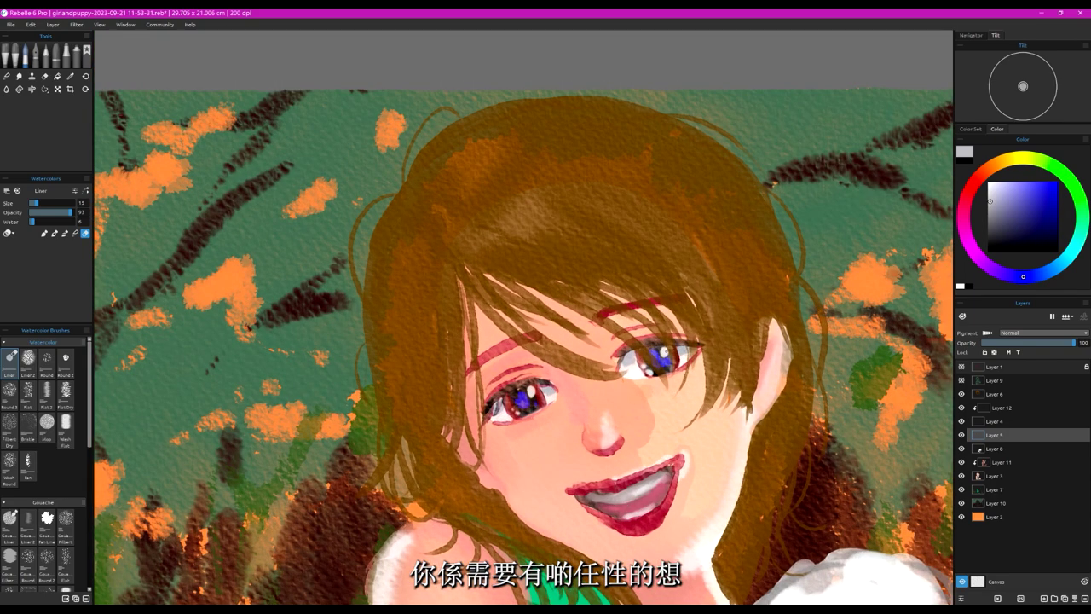
pyautogui.scroll(1, 633, 356)
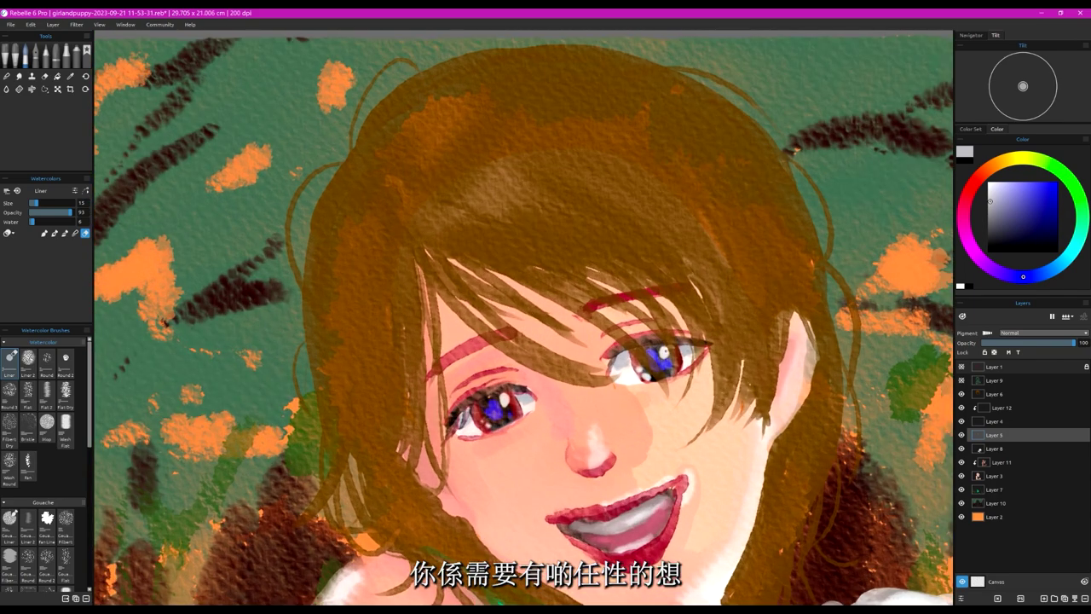
pyautogui.moveTo(433, 500); pyautogui.dragTo(400, 442)
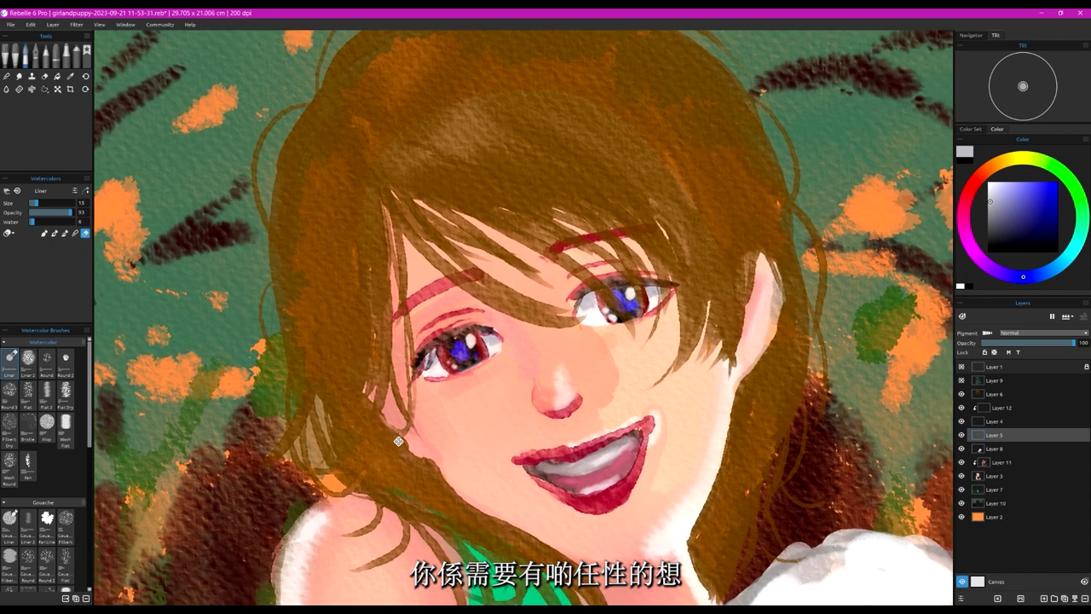
pyautogui.click(1016, 423)
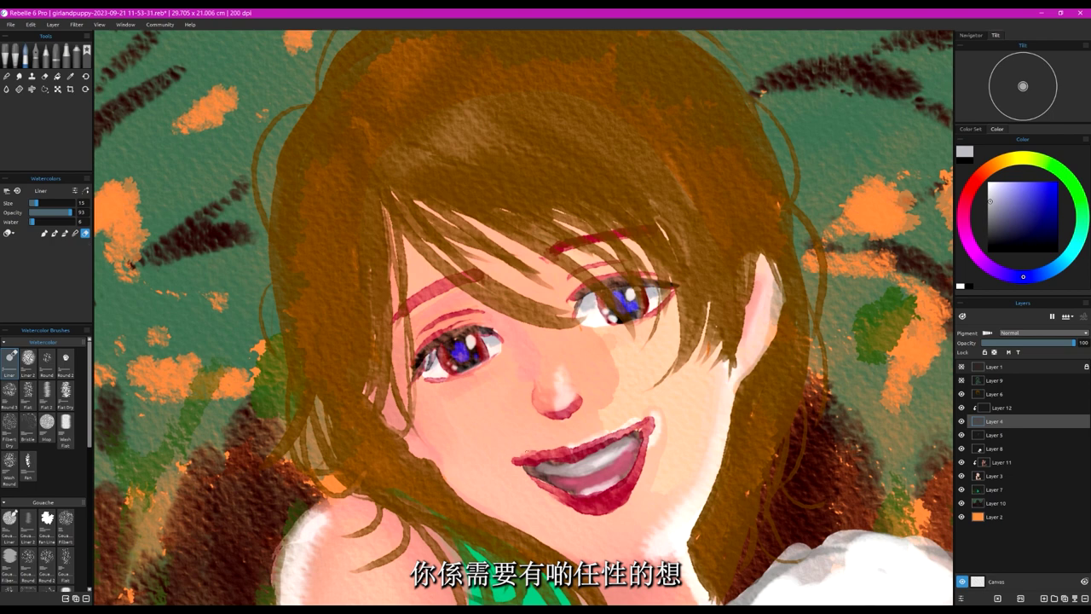
pyautogui.moveTo(656, 416); pyautogui.dragTo(653, 433)
pyautogui.scroll(3, 597, 431)
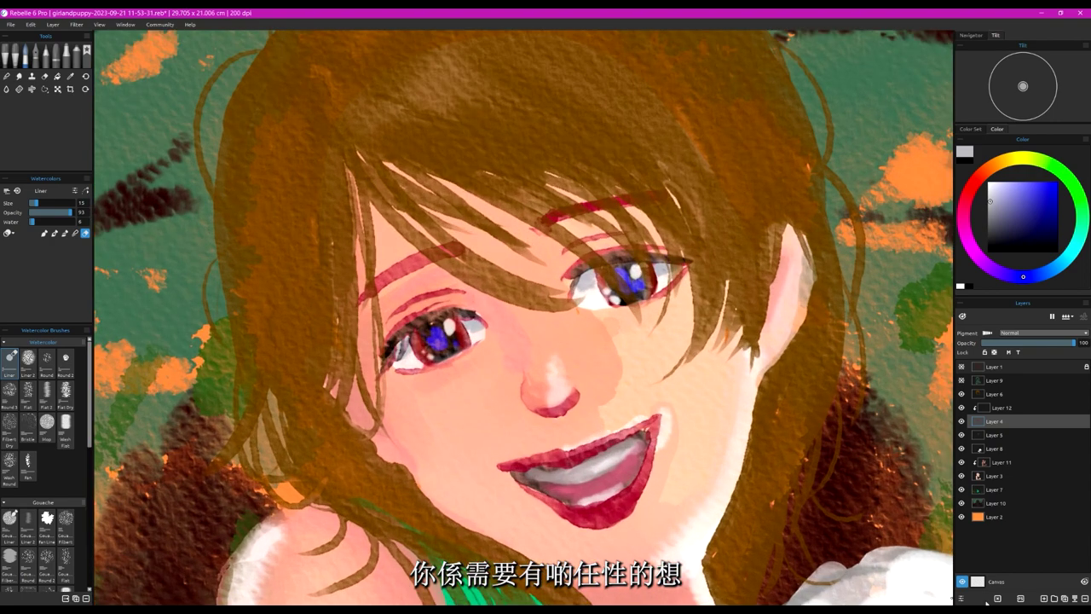
# Step: On Layer 11, sample a reddish pink from the face and set the Liner brush to size 25 and opacity 56
pyautogui.click(1007, 464)
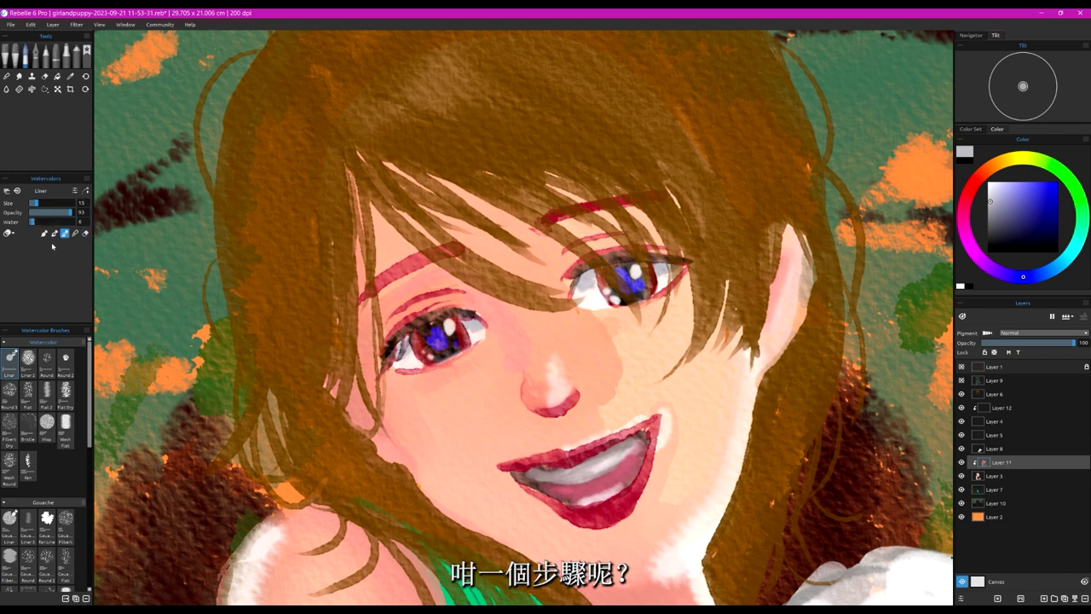
pyautogui.click(52, 235)
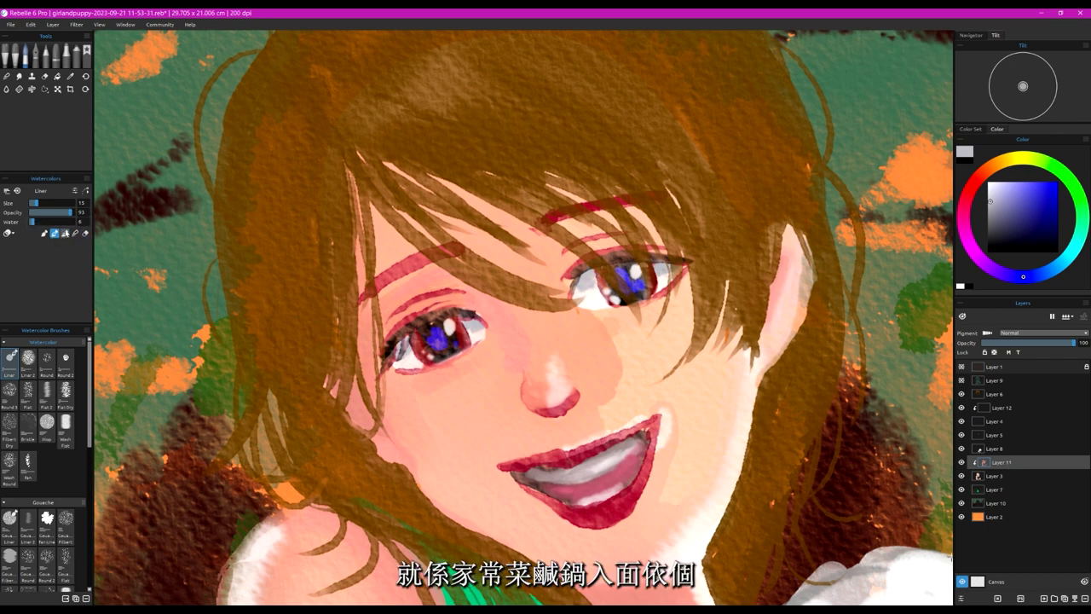
pyautogui.keyDown('alt'); pyautogui.click(952, 557); pyautogui.keyUp('alt')
pyautogui.moveTo(615, 390)
pyautogui.mouseDown()
pyautogui.moveTo(499, 454)
pyautogui.moveTo(570, 366)
pyautogui.moveTo(595, 359)
pyautogui.moveTo(552, 402)
pyautogui.mouseUp()
pyautogui.press('b')
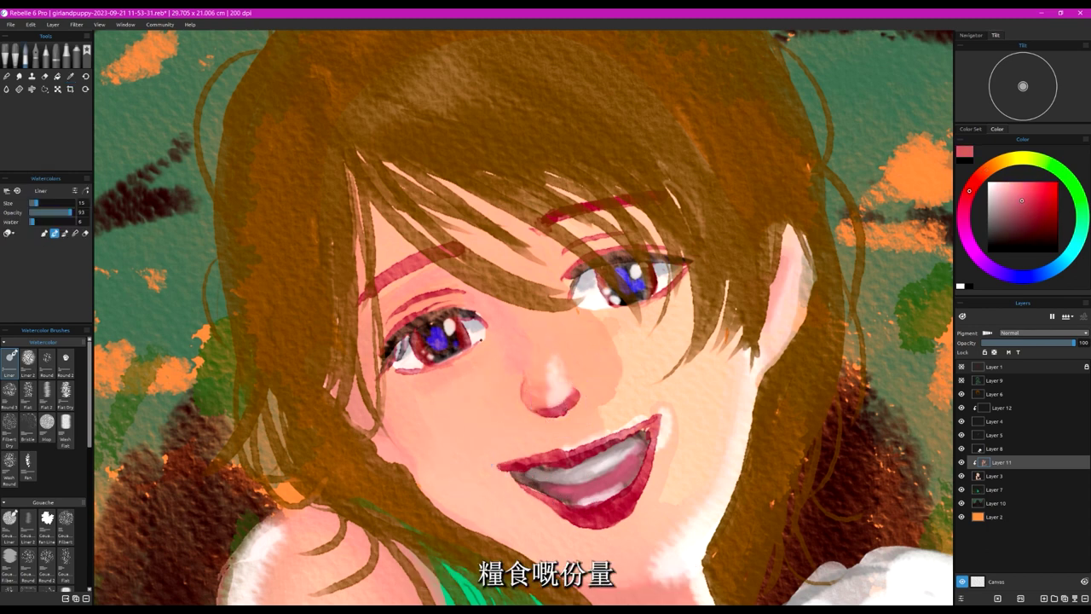
pyautogui.press(']')
pyautogui.moveTo(70, 219); pyautogui.dragTo(53, 221)
pyautogui.press(']')
pyautogui.press(']')
pyautogui.press(']')
pyautogui.press(']')
pyautogui.press(']')
pyautogui.press(']')
pyautogui.press(']')
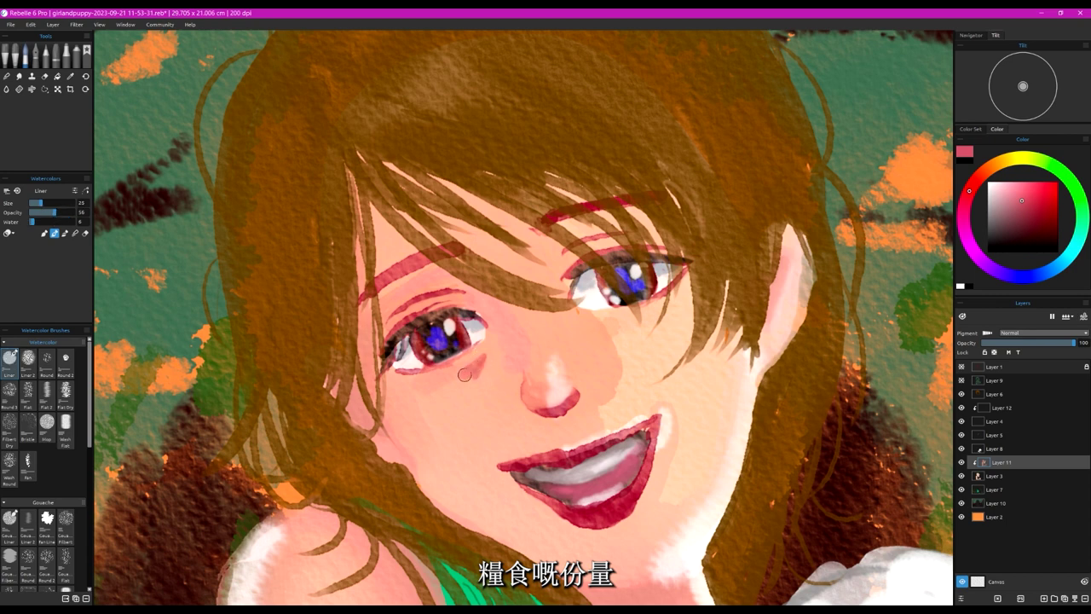
# Step: Paint reddish pink shadows beneath both eyes, at the inner eye corner and above the eyelid
pyautogui.moveTo(483, 357); pyautogui.dragTo(473, 376)
pyautogui.moveTo(594, 329)
pyautogui.mouseDown()
pyautogui.moveTo(565, 310)
pyautogui.moveTo(560, 290)
pyautogui.moveTo(560, 320)
pyautogui.moveTo(556, 255)
pyautogui.mouseUp()
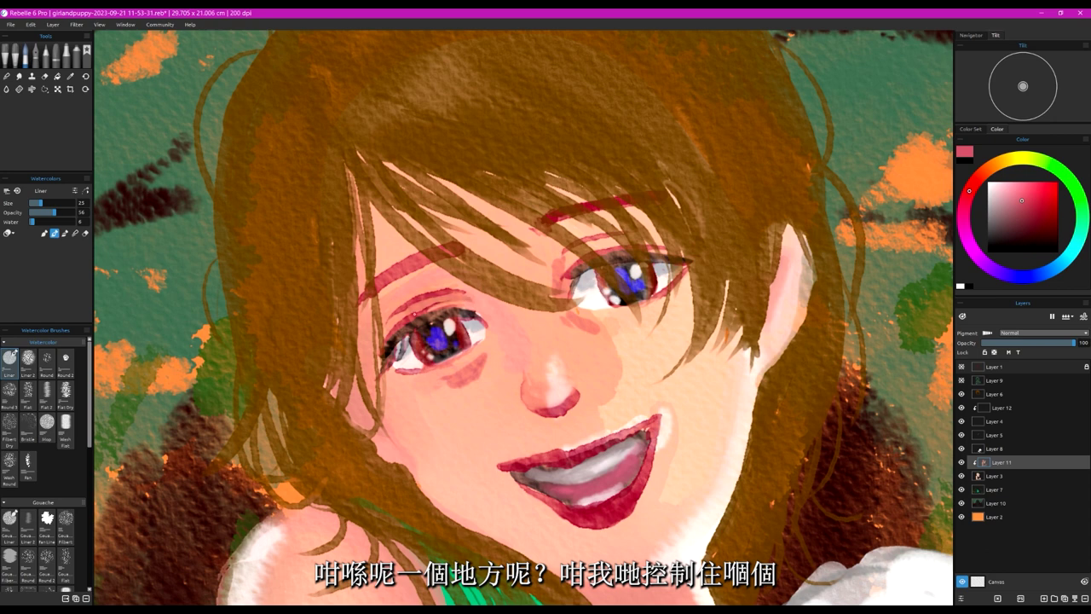
pyautogui.moveTo(436, 289); pyautogui.dragTo(375, 317)
# Step: With the brush at size 35, shade around the eye beside the long fringe and down the temple to the jaw
pyautogui.press(']')
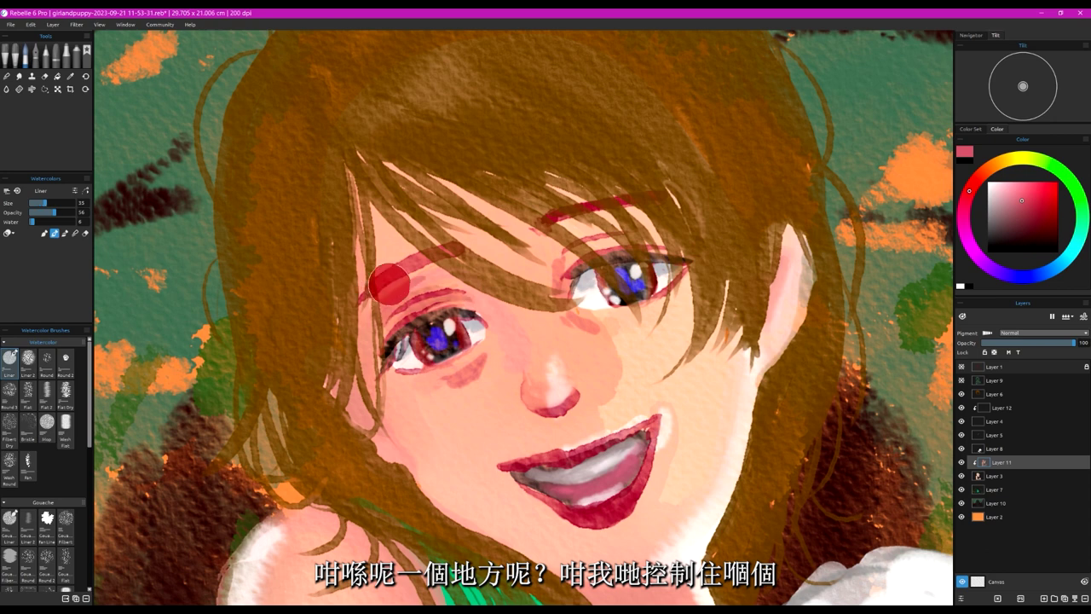
pyautogui.moveTo(422, 277); pyautogui.dragTo(362, 324)
pyautogui.moveTo(396, 255)
pyautogui.mouseDown()
pyautogui.moveTo(377, 285)
pyautogui.moveTo(368, 201)
pyautogui.moveTo(378, 288)
pyautogui.moveTo(366, 364)
pyautogui.moveTo(391, 367)
pyautogui.moveTo(392, 380)
pyautogui.moveTo(360, 427)
pyautogui.mouseUp()
pyautogui.moveTo(360, 427)
pyautogui.mouseDown()
pyautogui.moveTo(336, 392)
pyautogui.moveTo(385, 440)
pyautogui.mouseUp()
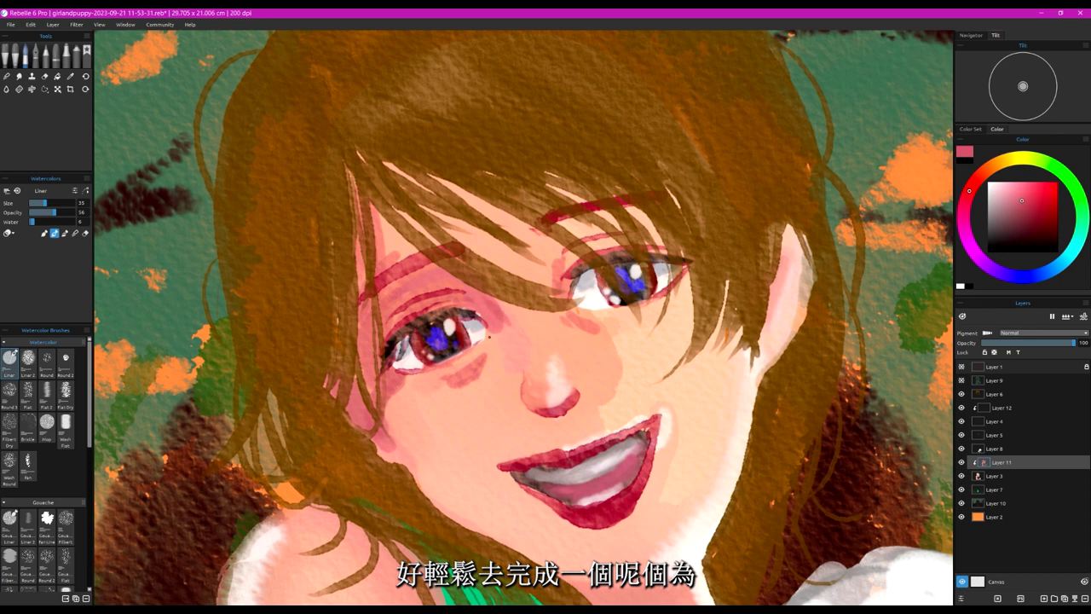
# Step: Shade beneath the eye, along the cheek and beside the nose with opacity 25, enlarging the brush to size 45
pyautogui.moveTo(489, 336)
pyautogui.mouseDown()
pyautogui.moveTo(451, 382)
pyautogui.moveTo(433, 383)
pyautogui.moveTo(442, 390)
pyautogui.moveTo(436, 364)
pyautogui.moveTo(409, 384)
pyautogui.mouseUp()
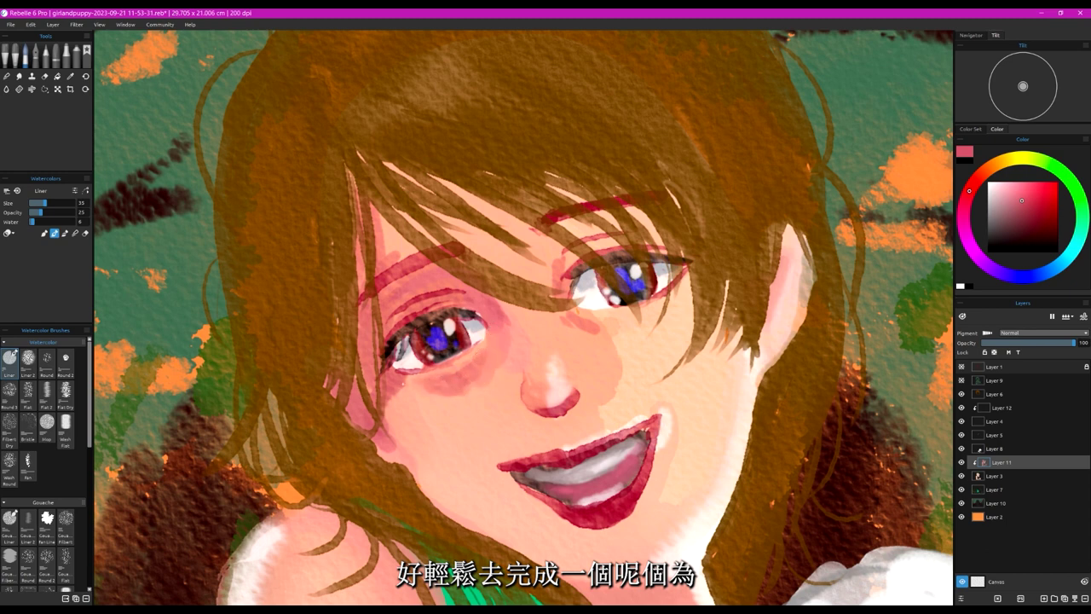
pyautogui.press(']')
pyautogui.press(']')
pyautogui.press(']')
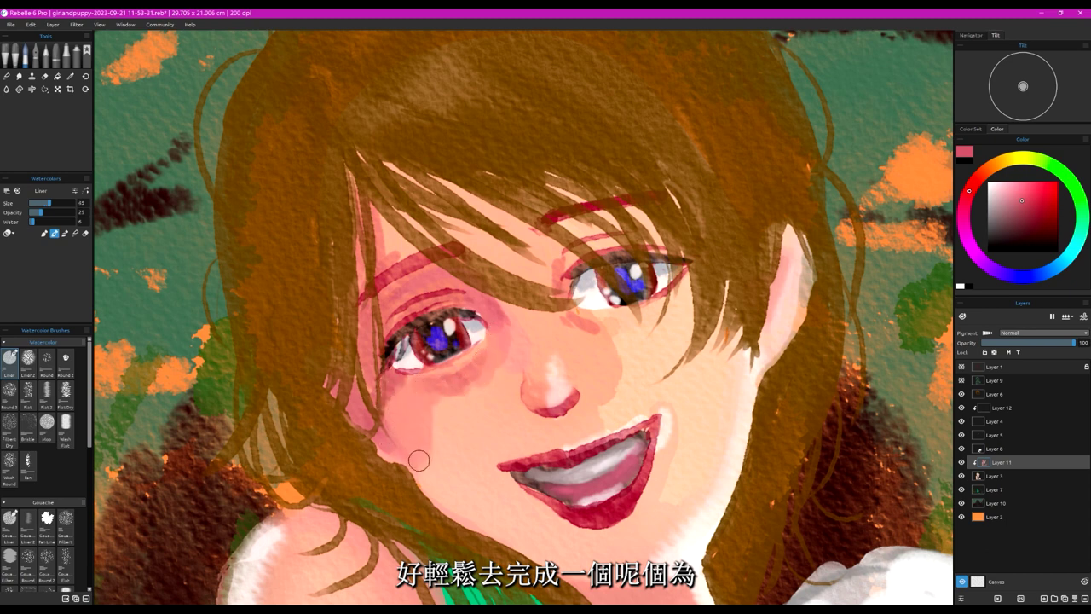
pyautogui.moveTo(443, 398); pyautogui.dragTo(431, 459)
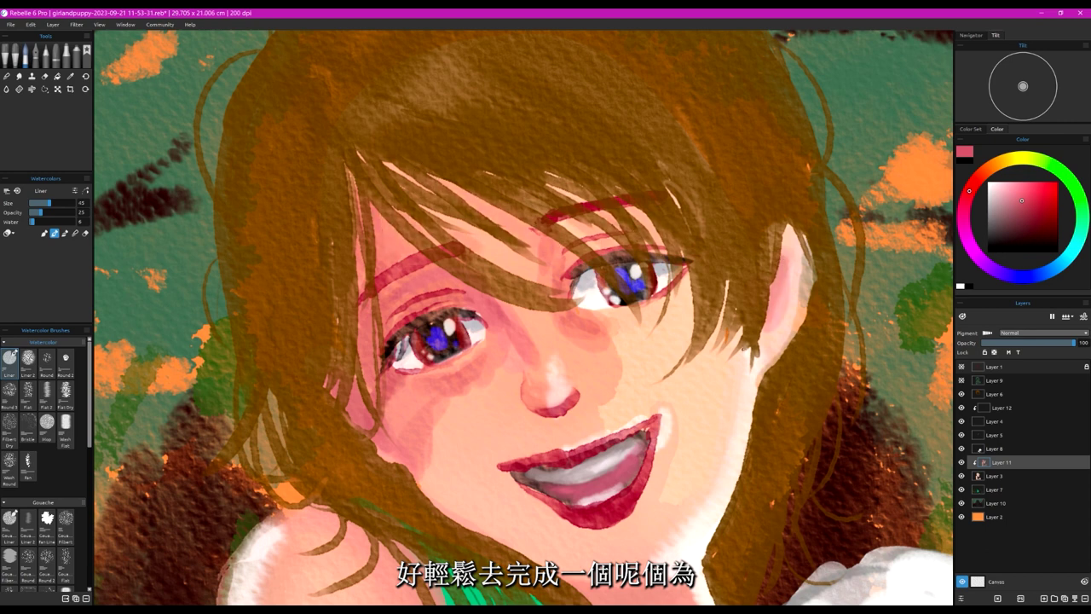
pyautogui.moveTo(744, 349); pyautogui.dragTo(686, 228)
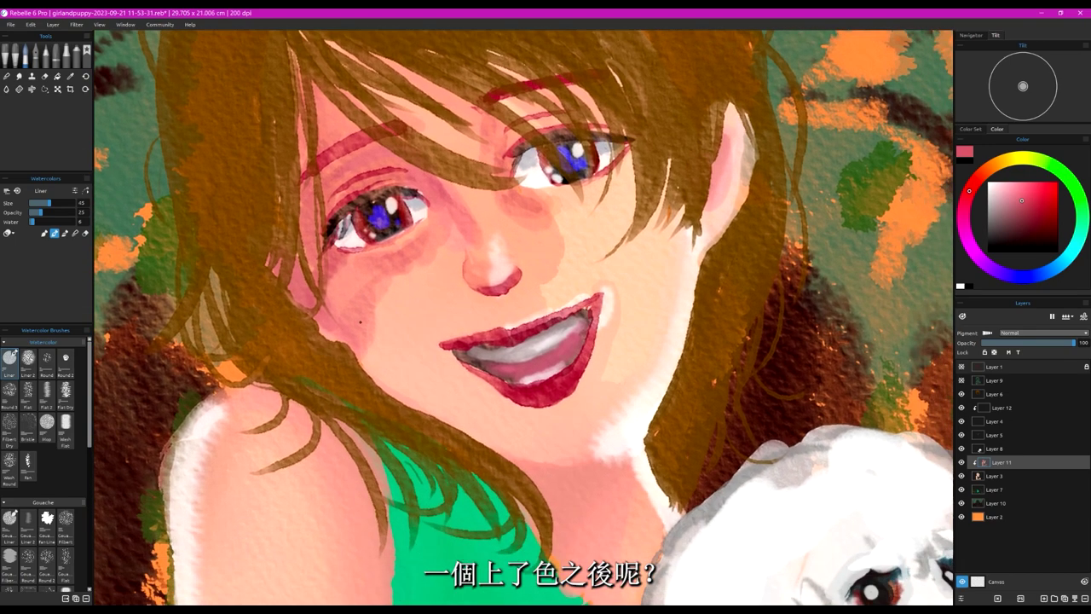
pyautogui.moveTo(363, 268); pyautogui.dragTo(331, 317)
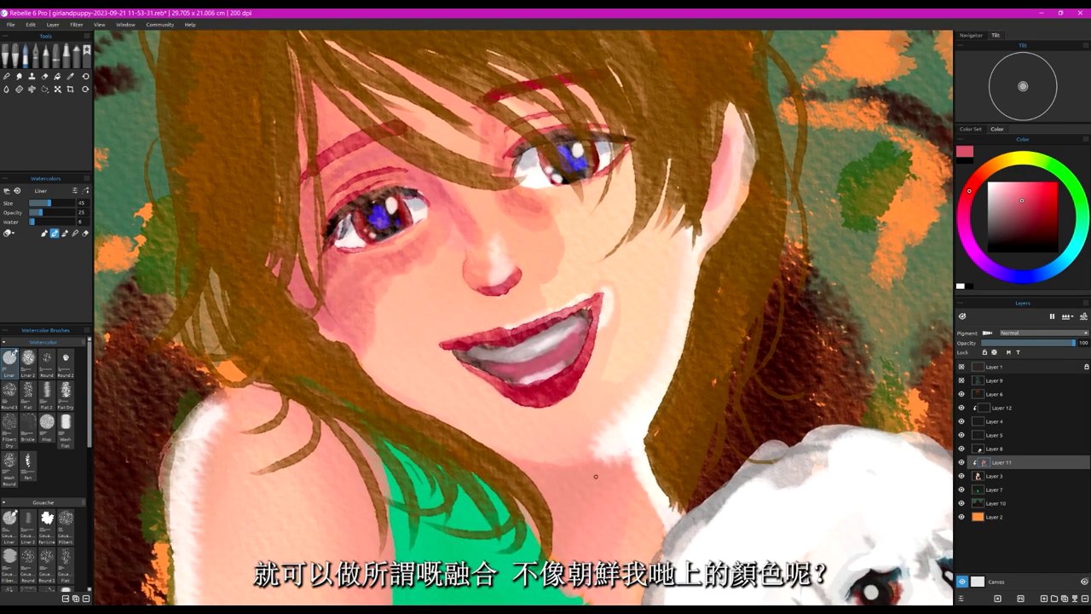
# Step: Paint translucent reddish pink shadows across the neck under the chin and down toward the green top
pyautogui.moveTo(532, 475)
pyautogui.mouseDown()
pyautogui.moveTo(595, 481)
pyautogui.moveTo(590, 468)
pyautogui.moveTo(618, 456)
pyautogui.mouseUp()
pyautogui.moveTo(528, 502)
pyautogui.mouseDown()
pyautogui.moveTo(540, 530)
pyautogui.moveTo(563, 520)
pyautogui.moveTo(581, 552)
pyautogui.mouseUp()
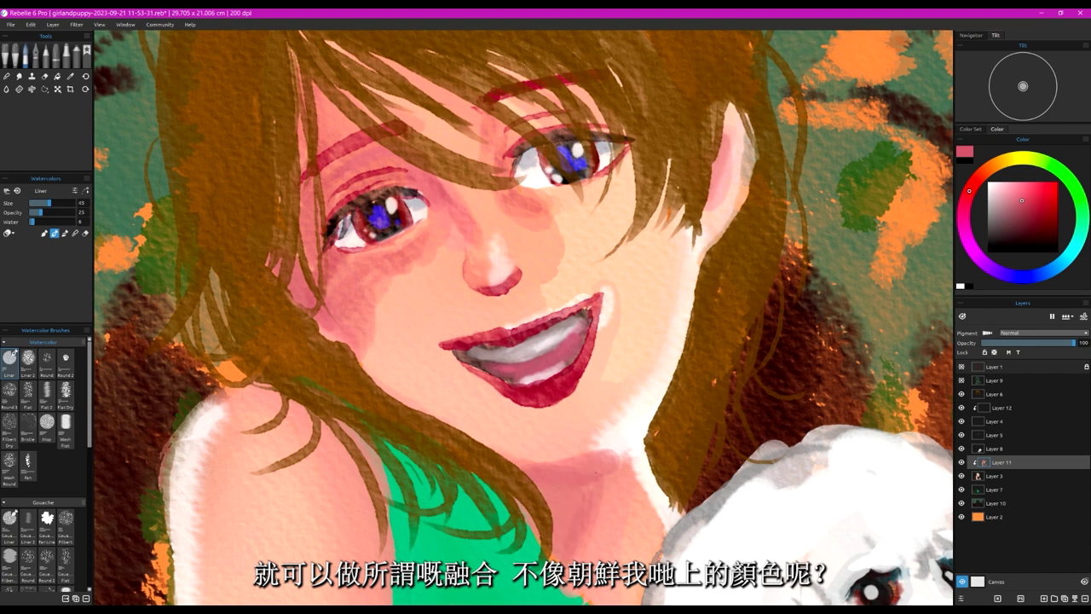
pyautogui.moveTo(623, 444); pyautogui.dragTo(554, 482)
# Step: Blend the edges of the reddish pink shadows on the face and neck, using the blending brush up to size 45
pyautogui.press('[')
pyautogui.press('[')
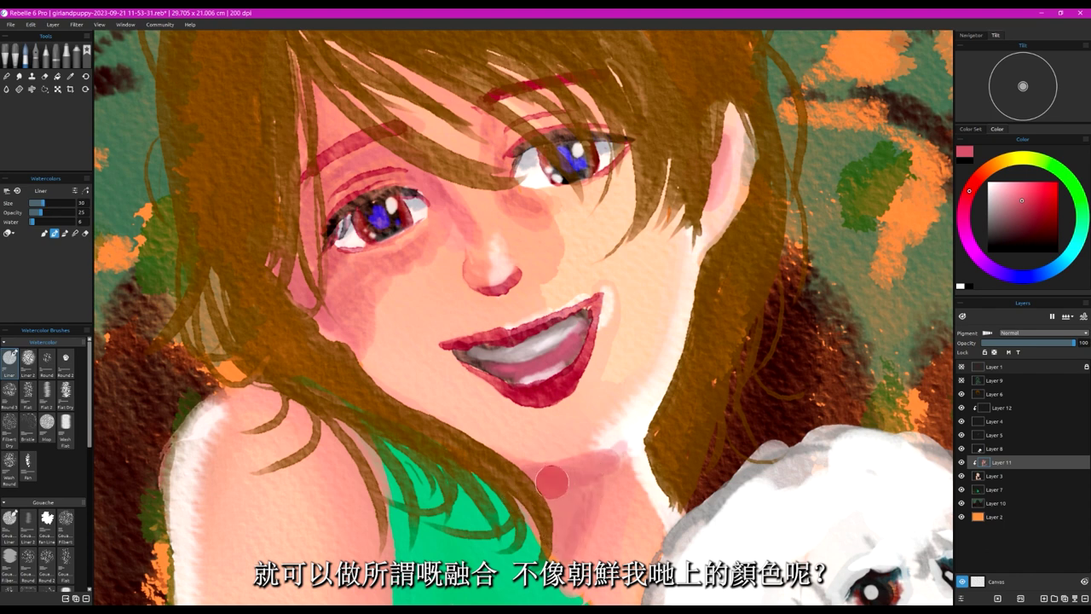
pyautogui.click(75, 233)
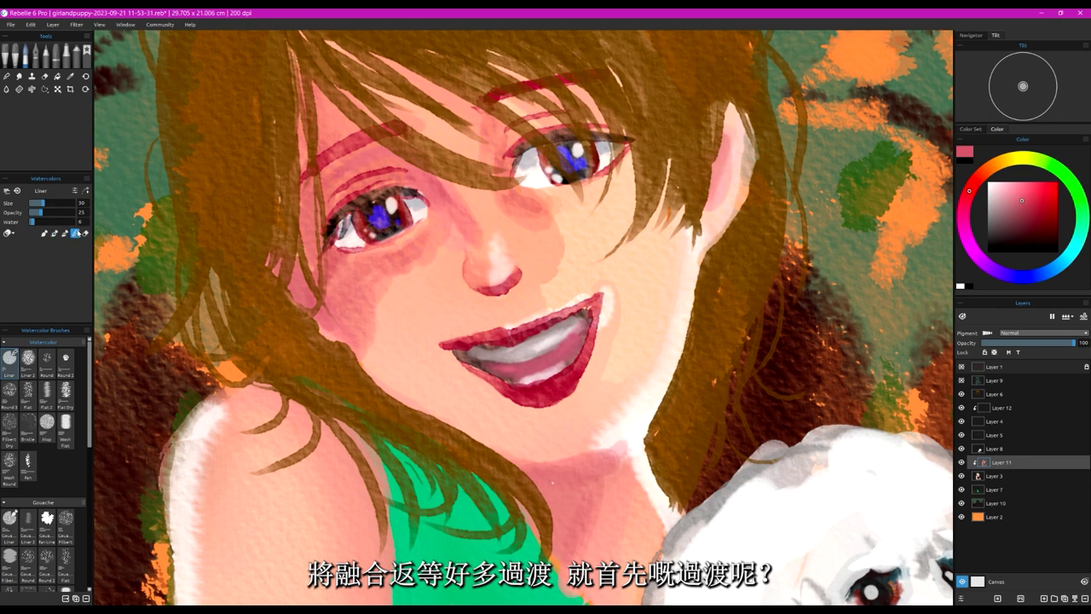
pyautogui.press(']')
pyautogui.press(']')
pyautogui.press(']')
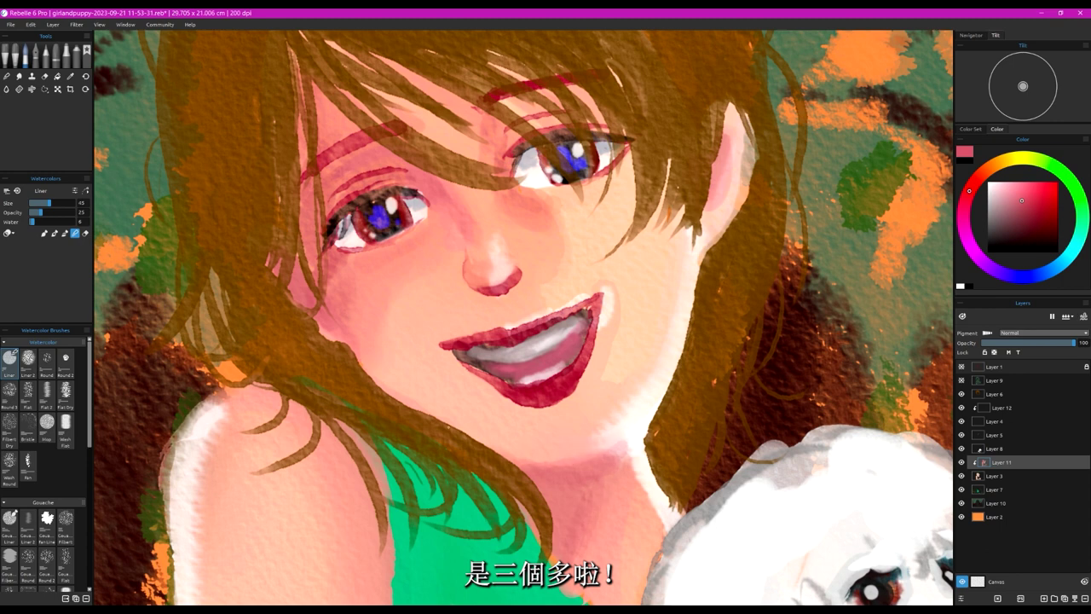
pyautogui.scroll(-3, 444, 419)
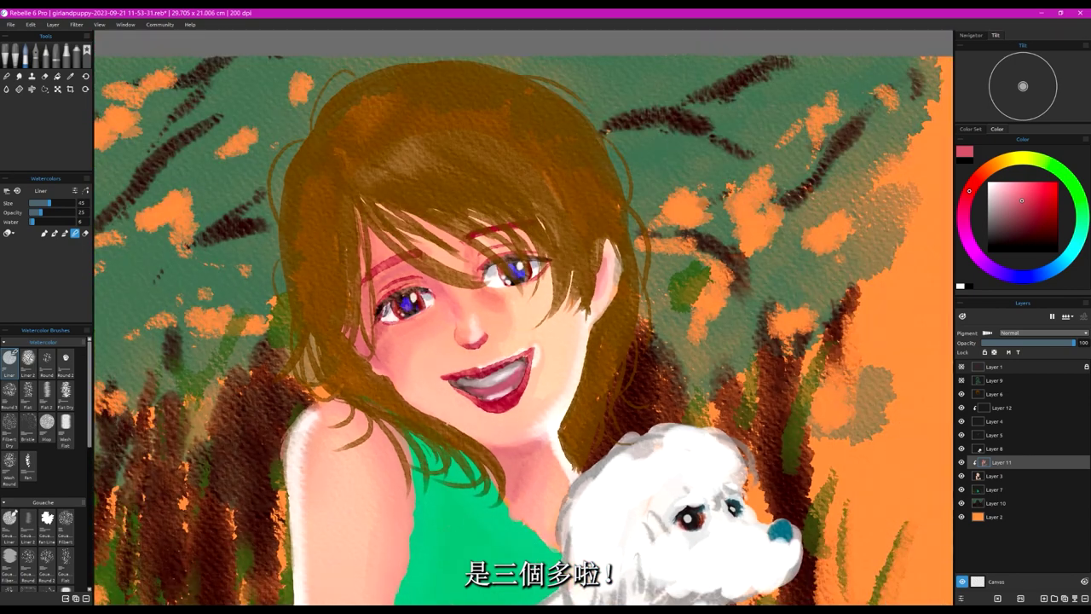
pyautogui.scroll(2, 394, 391)
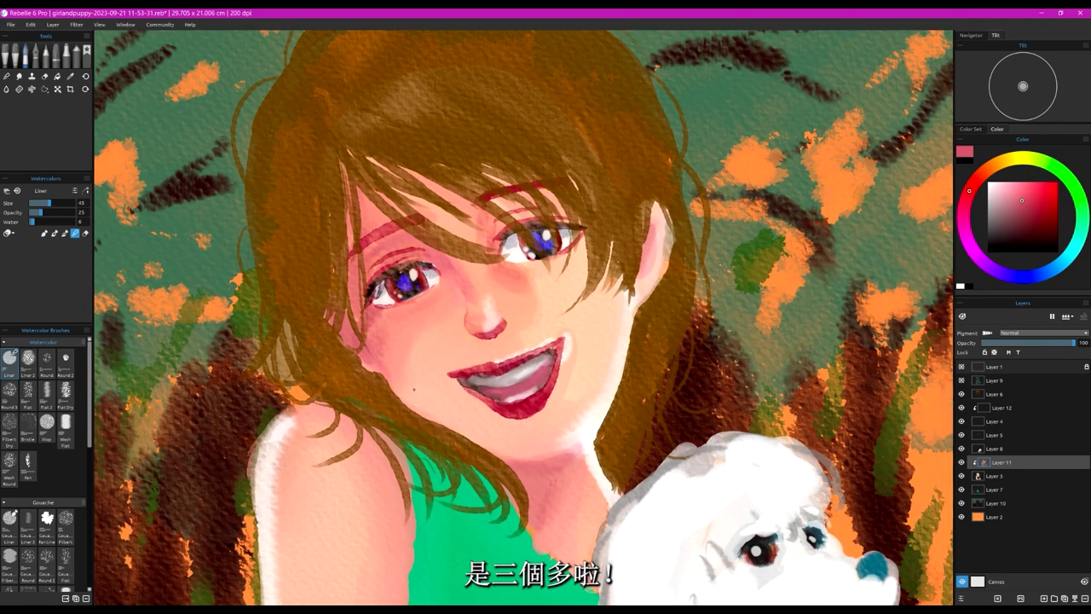
# Step: Deepen the pink shading beneath the eyes and over the cheek with the brush at size 70, and blend it into the skin
pyautogui.click(55, 233)
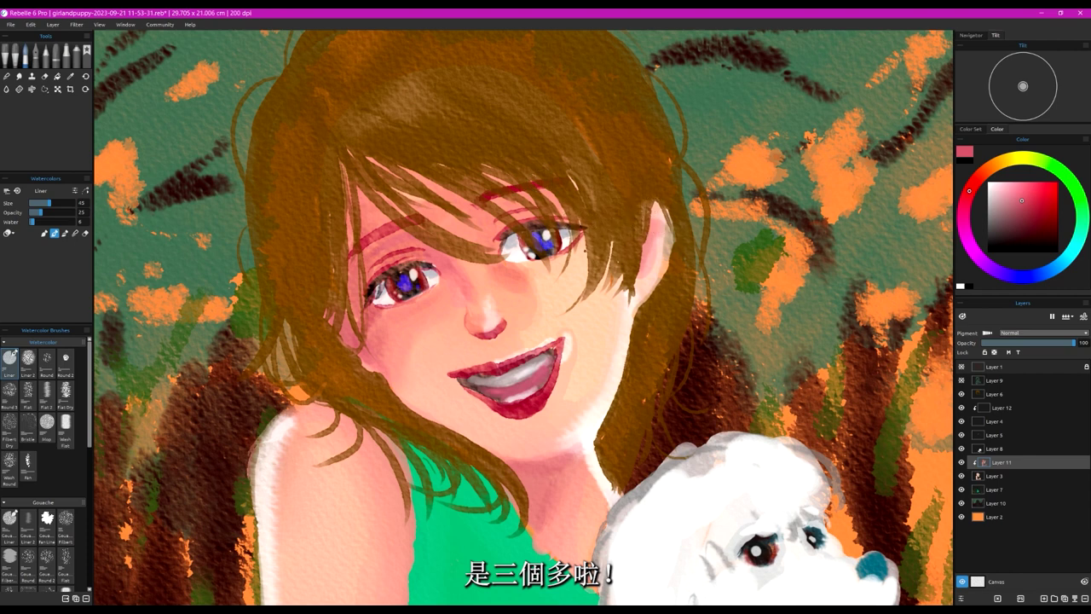
pyautogui.click(523, 265)
pyautogui.press(']')
pyautogui.press(']')
pyautogui.press(']')
pyautogui.press(']')
pyautogui.press(']')
pyautogui.moveTo(585, 258); pyautogui.dragTo(436, 291)
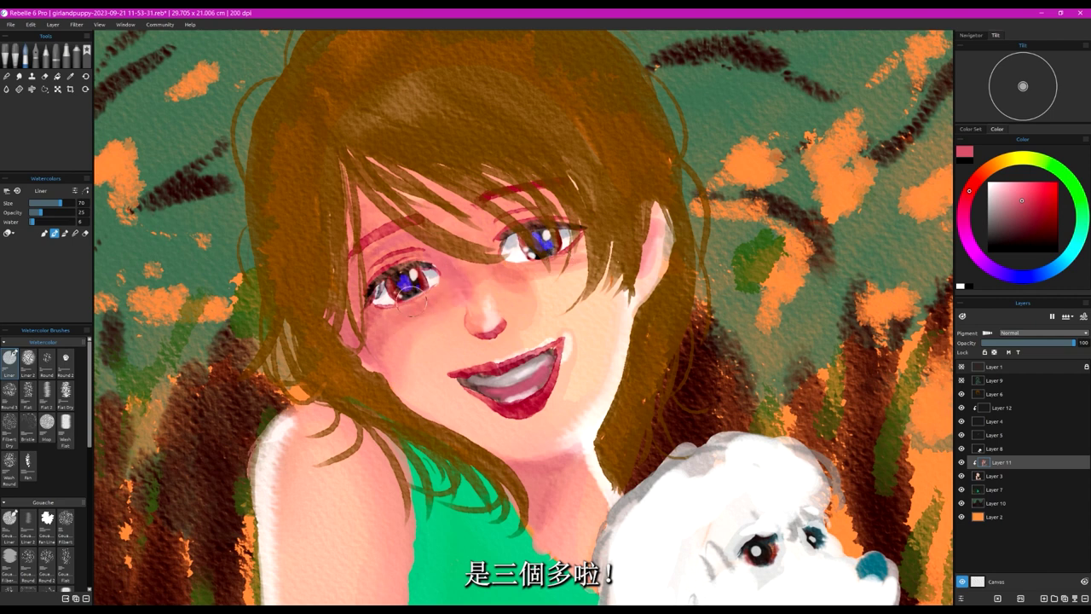
pyautogui.click(392, 358)
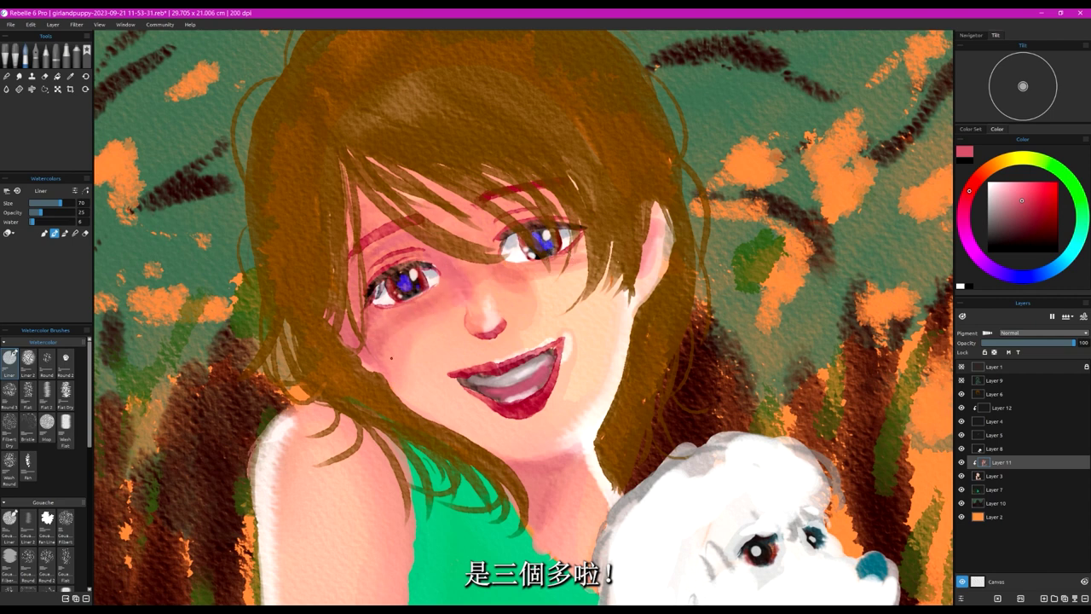
pyautogui.click(75, 232)
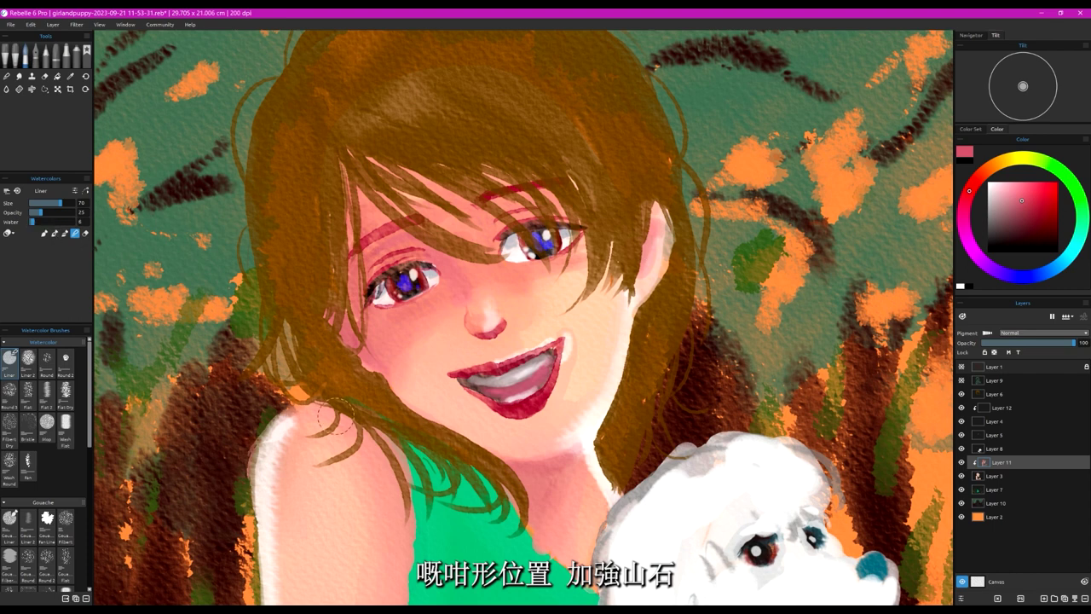
# Step: Paint translucent reddish pink shadows at the shoulder under the hair and down the arm's inner edge beside the green top
pyautogui.click(55, 232)
pyautogui.moveTo(403, 512); pyautogui.dragTo(404, 552)
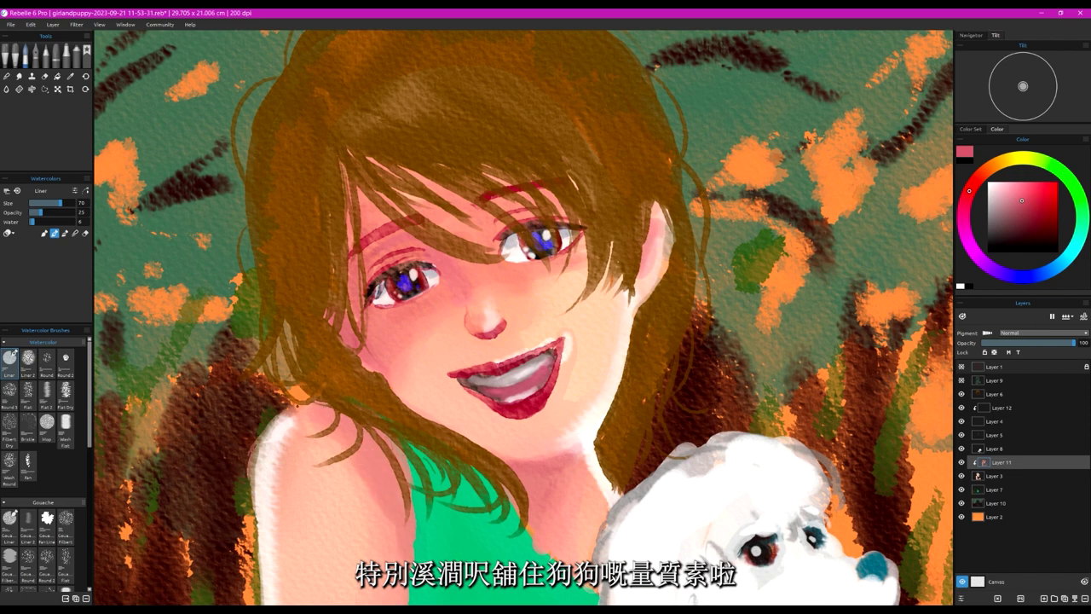
pyautogui.moveTo(310, 411)
pyautogui.mouseDown()
pyautogui.moveTo(327, 415)
pyautogui.moveTo(404, 559)
pyautogui.mouseUp()
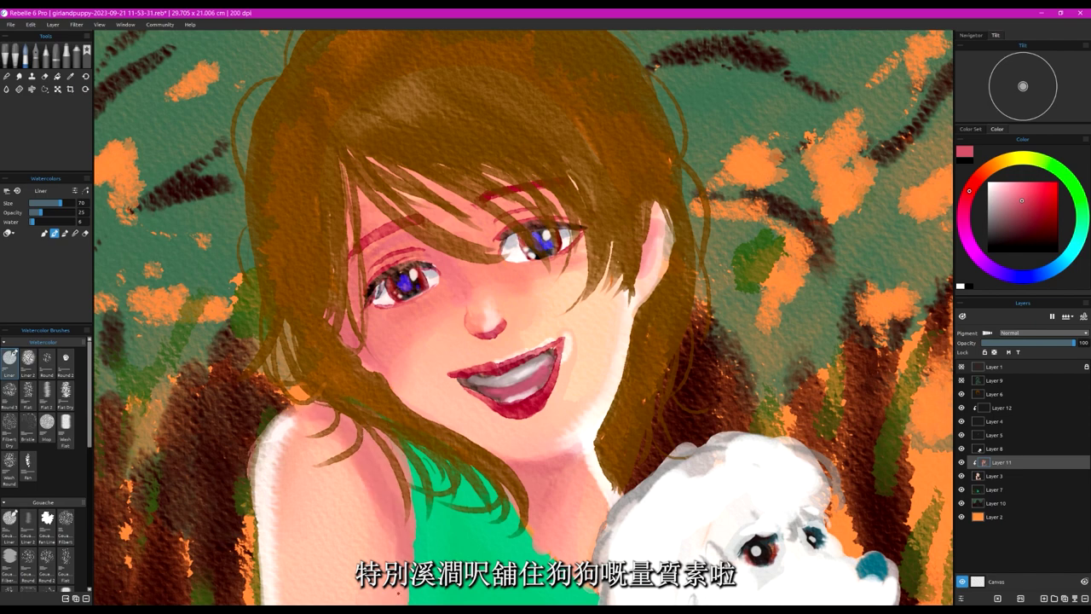
pyautogui.moveTo(381, 505); pyautogui.dragTo(372, 352)
pyautogui.moveTo(395, 413); pyautogui.dragTo(388, 481)
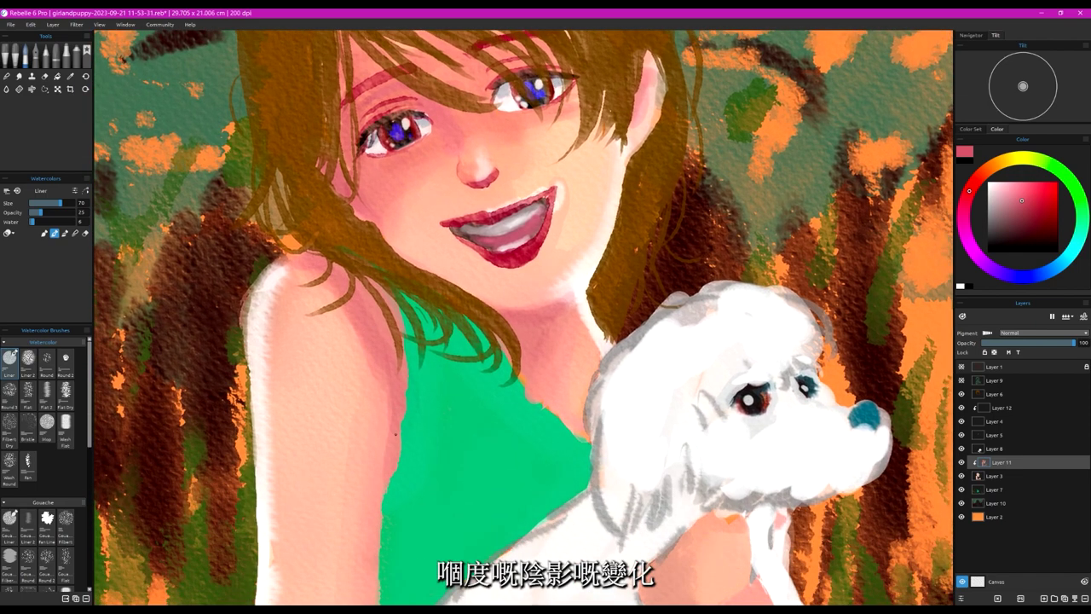
pyautogui.moveTo(395, 432); pyautogui.dragTo(388, 476)
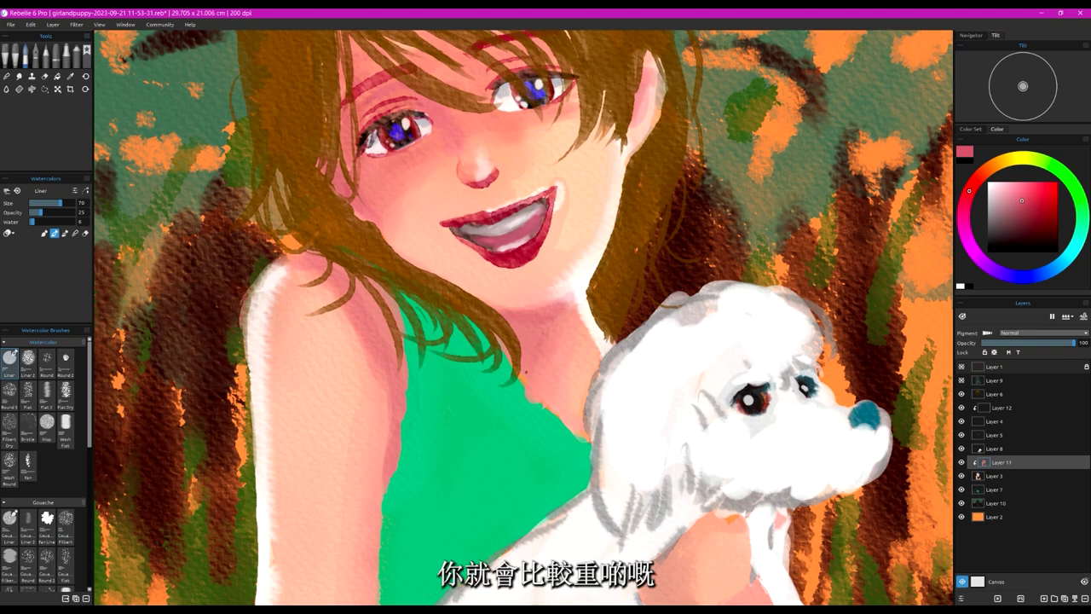
# Step: Shade the inside of the elbow and the forearm's upper edge beneath the puppy's body in reddish pink
pyautogui.moveTo(575, 519); pyautogui.dragTo(536, 317)
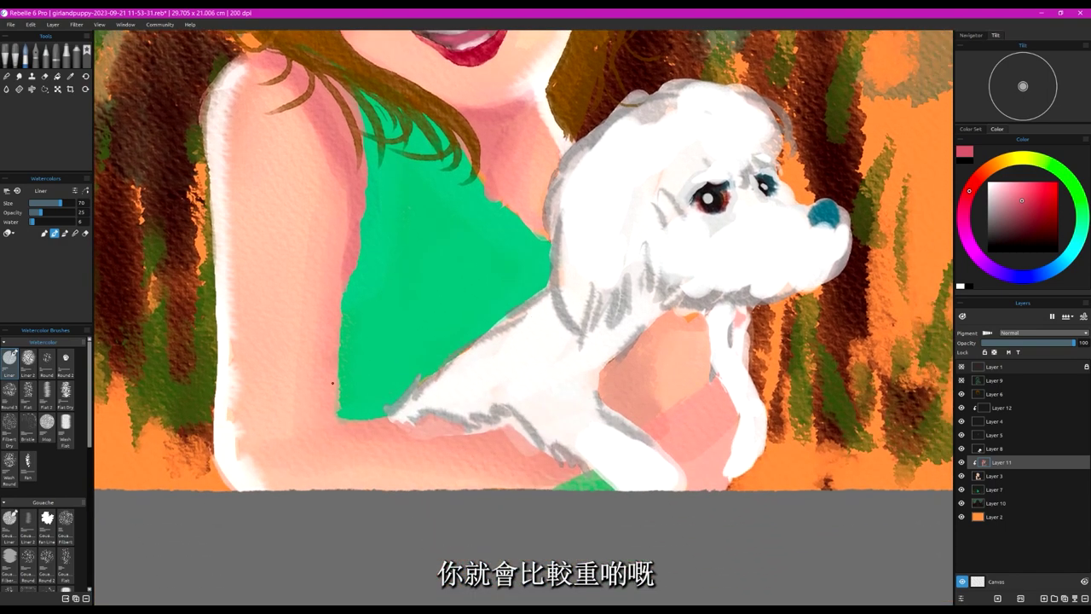
pyautogui.moveTo(343, 272)
pyautogui.mouseDown()
pyautogui.moveTo(332, 427)
pyautogui.moveTo(387, 411)
pyautogui.moveTo(405, 412)
pyautogui.moveTo(369, 419)
pyautogui.moveTo(504, 418)
pyautogui.moveTo(403, 428)
pyautogui.mouseUp()
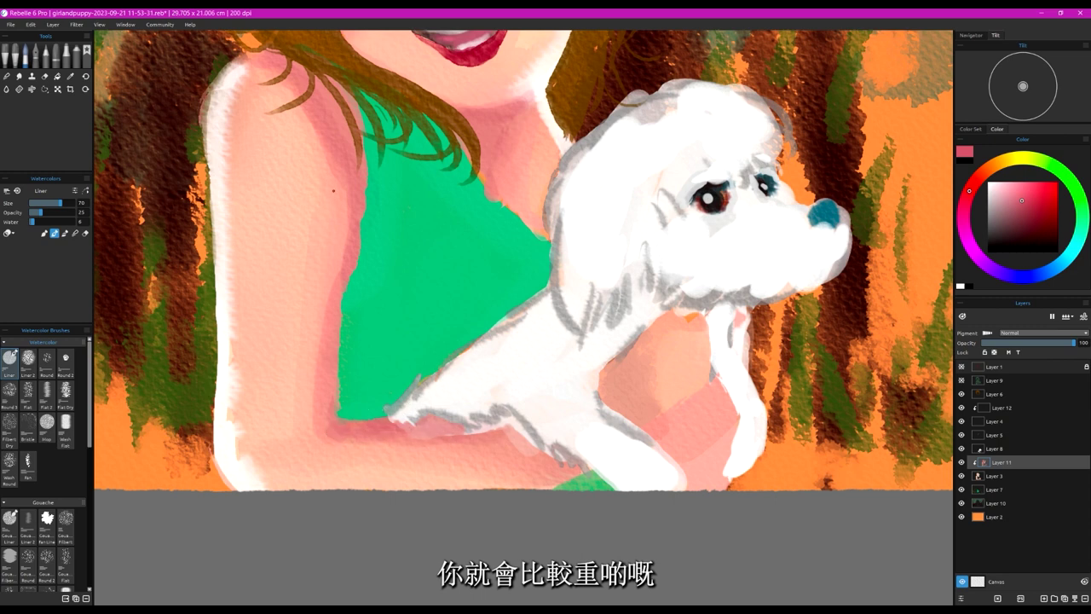
pyautogui.moveTo(504, 430); pyautogui.dragTo(569, 467)
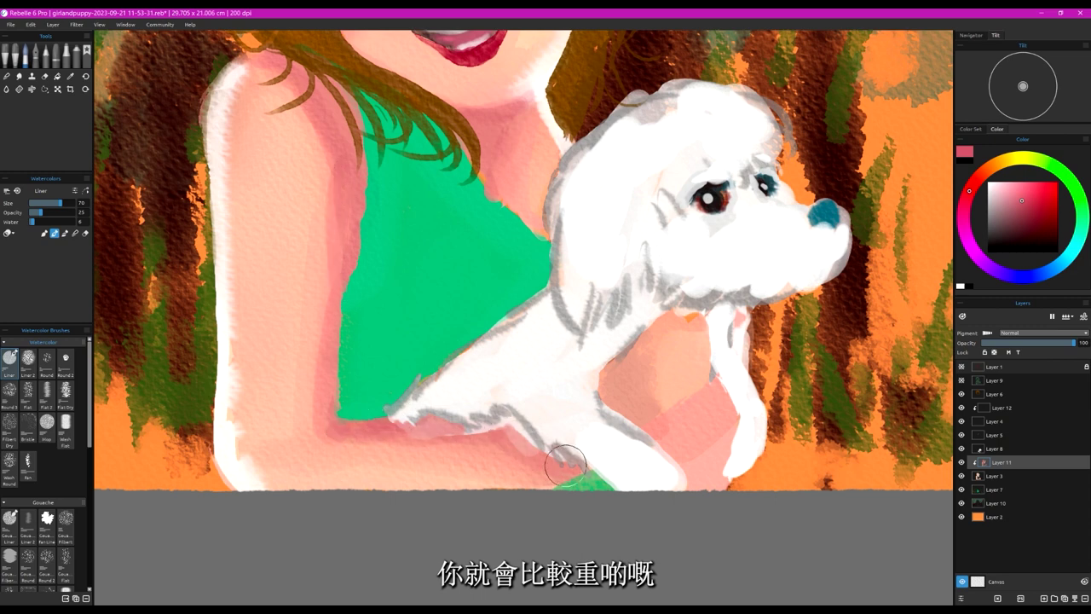
pyautogui.moveTo(496, 443); pyautogui.dragTo(413, 440)
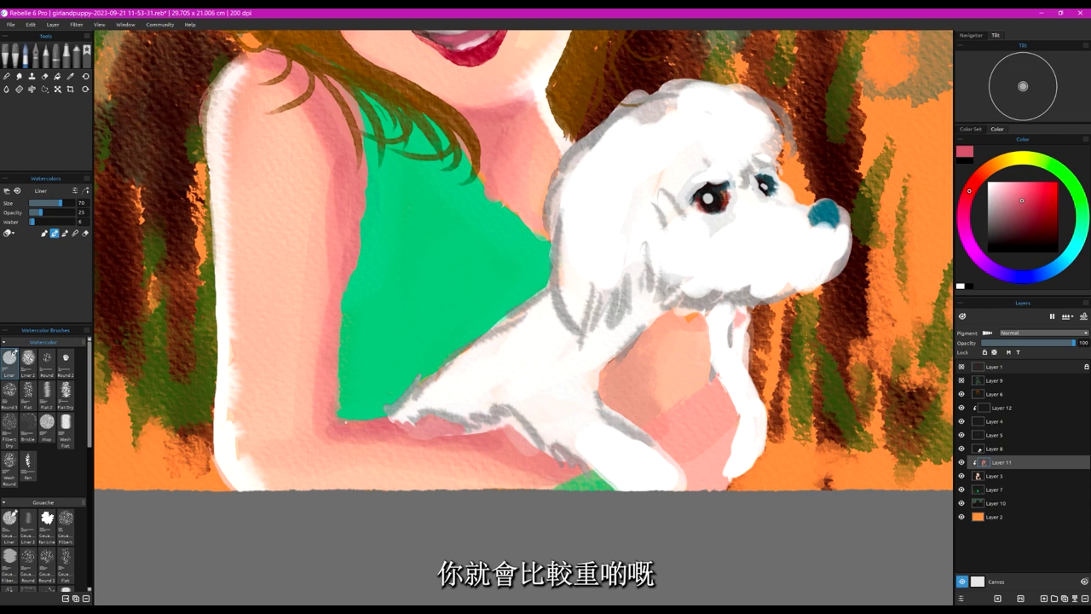
# Step: Shade the girl's hand and wrist around the puppy's front legs and under its chin, reducing the brush to size 35
pyautogui.moveTo(696, 397)
pyautogui.mouseDown()
pyautogui.moveTo(657, 460)
pyautogui.moveTo(725, 415)
pyautogui.moveTo(721, 401)
pyautogui.moveTo(725, 422)
pyautogui.moveTo(684, 498)
pyautogui.mouseUp()
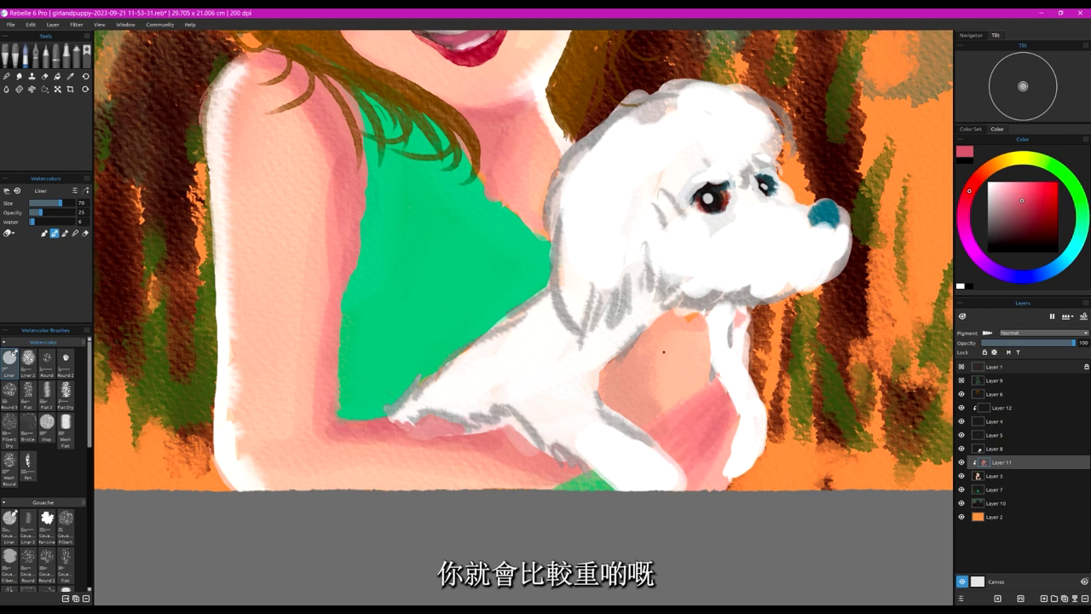
pyautogui.moveTo(604, 393); pyautogui.dragTo(619, 361)
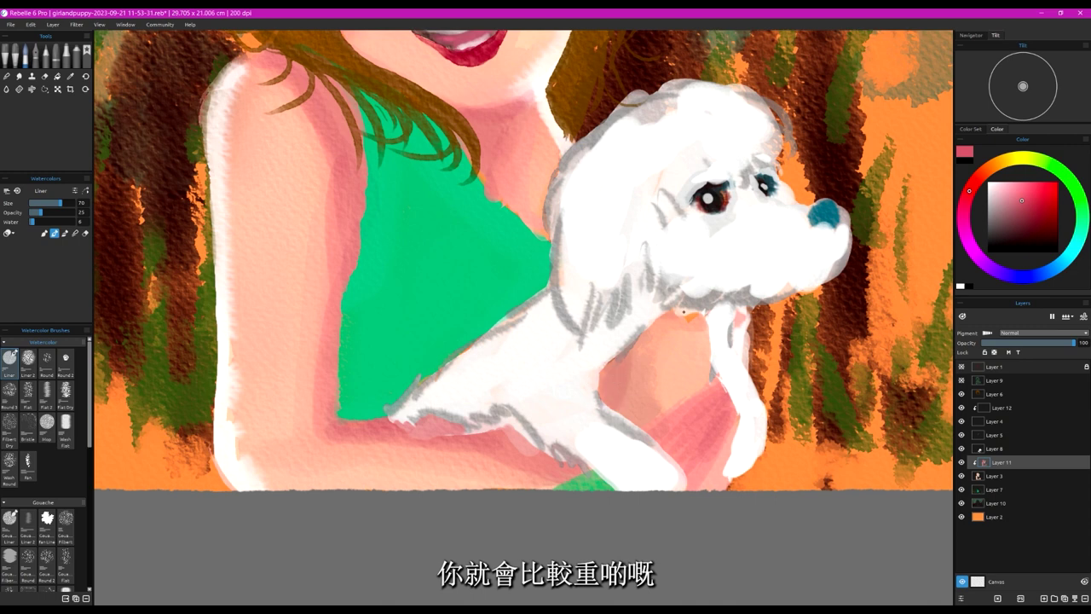
pyautogui.press('[')
pyautogui.press('[')
pyautogui.press('[')
pyautogui.press('[')
pyautogui.press('[')
pyautogui.press('[')
pyautogui.press('[')
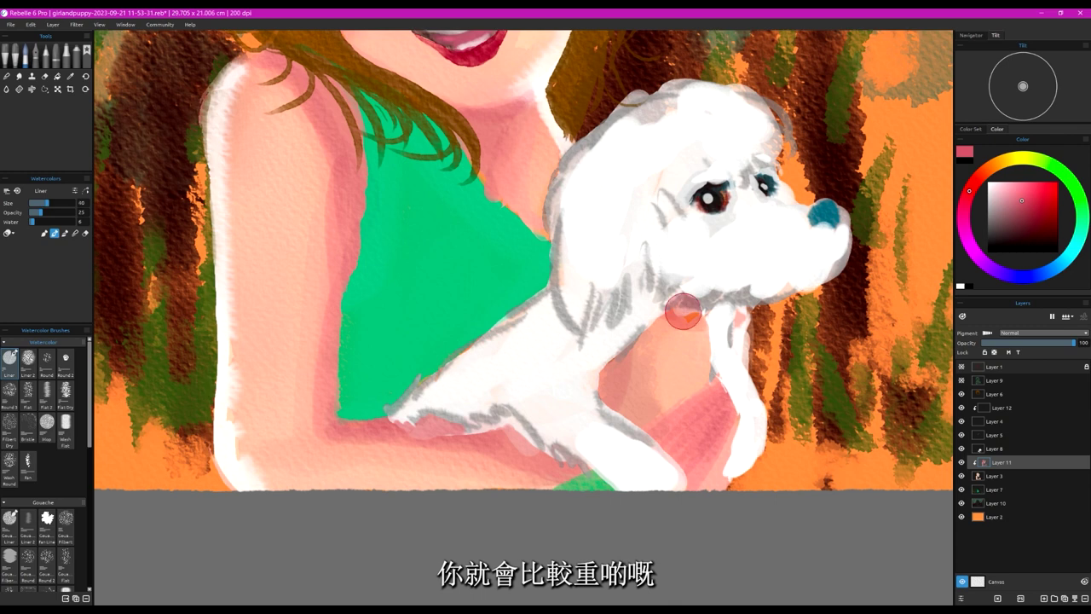
pyautogui.moveTo(690, 318); pyautogui.dragTo(673, 343)
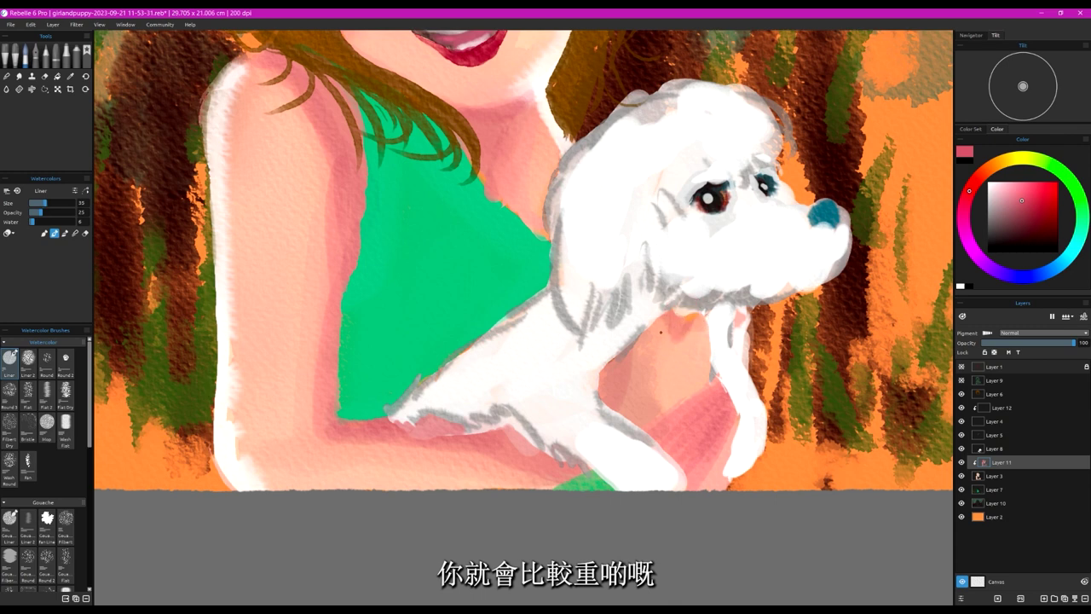
pyautogui.moveTo(664, 318); pyautogui.dragTo(619, 374)
pyautogui.moveTo(731, 429); pyautogui.dragTo(696, 494)
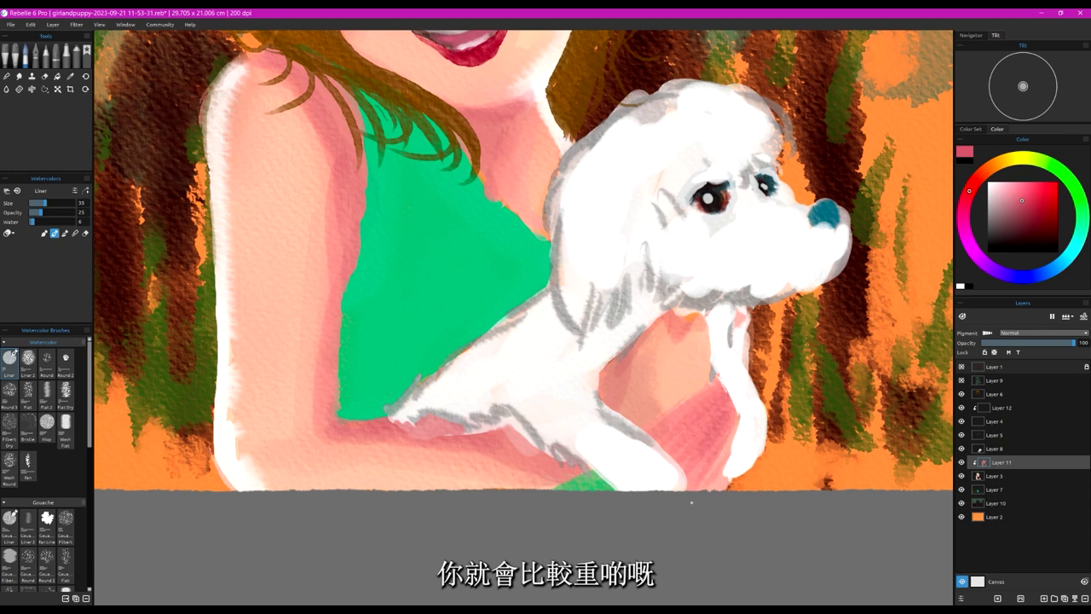
# Step: Blend the shadows on the forearm, hand and upper arm with the blending brush at size 50
pyautogui.click(75, 232)
pyautogui.press(']')
pyautogui.moveTo(520, 476)
pyautogui.mouseDown()
pyautogui.moveTo(342, 461)
pyautogui.moveTo(440, 448)
pyautogui.mouseUp()
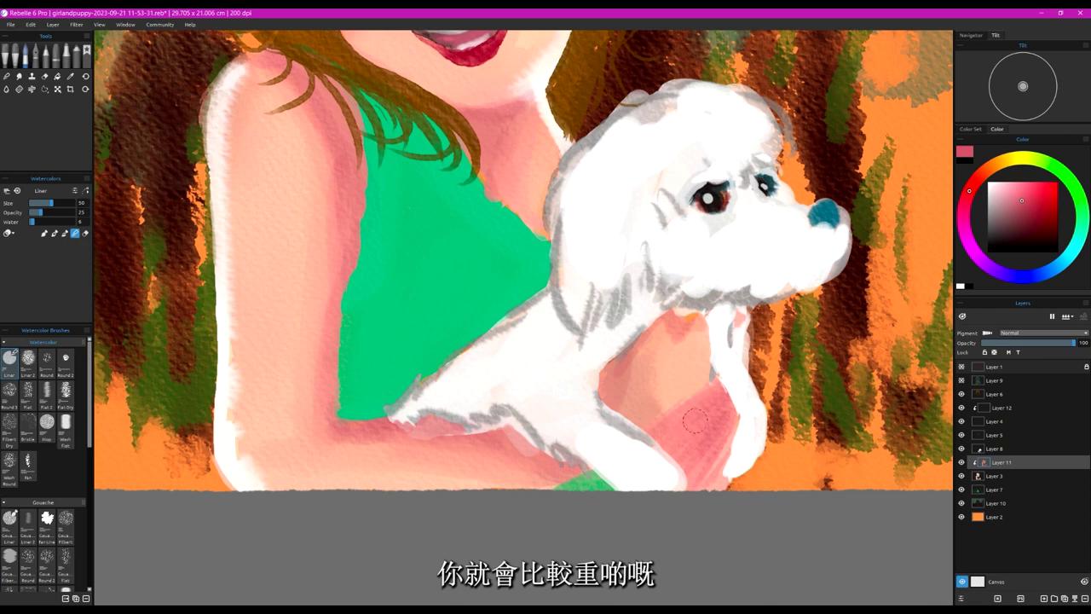
pyautogui.moveTo(695, 419)
pyautogui.mouseDown()
pyautogui.moveTo(701, 445)
pyautogui.moveTo(730, 437)
pyautogui.mouseUp()
pyautogui.moveTo(206, 279); pyautogui.dragTo(221, 474)
pyautogui.moveTo(226, 356)
pyautogui.mouseDown()
pyautogui.moveTo(227, 421)
pyautogui.moveTo(242, 456)
pyautogui.moveTo(227, 310)
pyautogui.moveTo(276, 432)
pyautogui.mouseUp()
pyautogui.moveTo(251, 382)
pyautogui.mouseDown()
pyautogui.moveTo(248, 396)
pyautogui.moveTo(227, 399)
pyautogui.mouseUp()
# Step: Add a new layer above the hair layer, Layer 6, and make it a clipping layer
pyautogui.scroll(2, 228, 399)
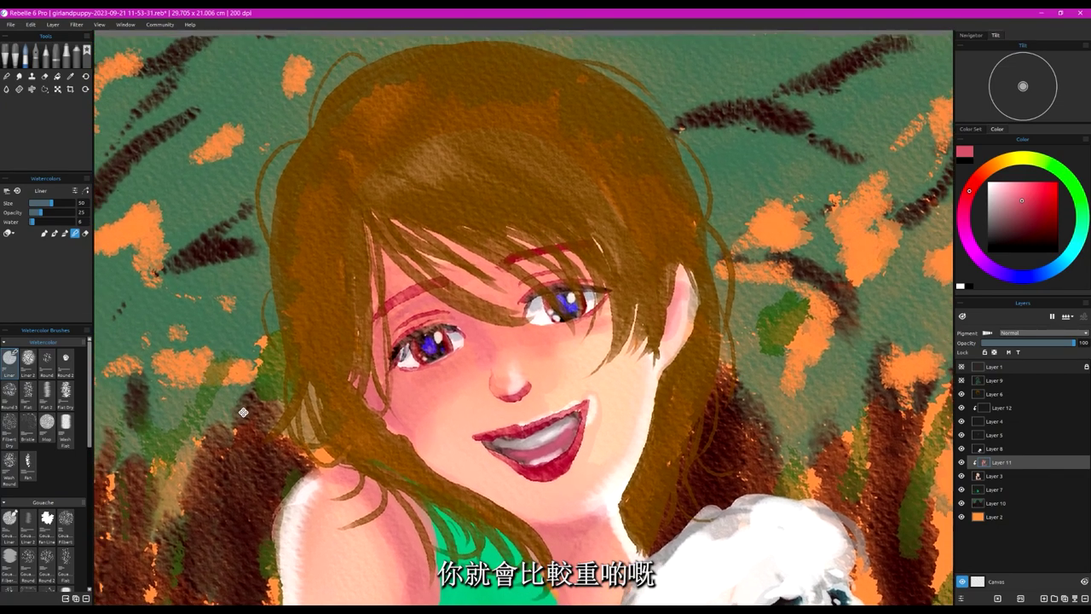
pyautogui.click(983, 394)
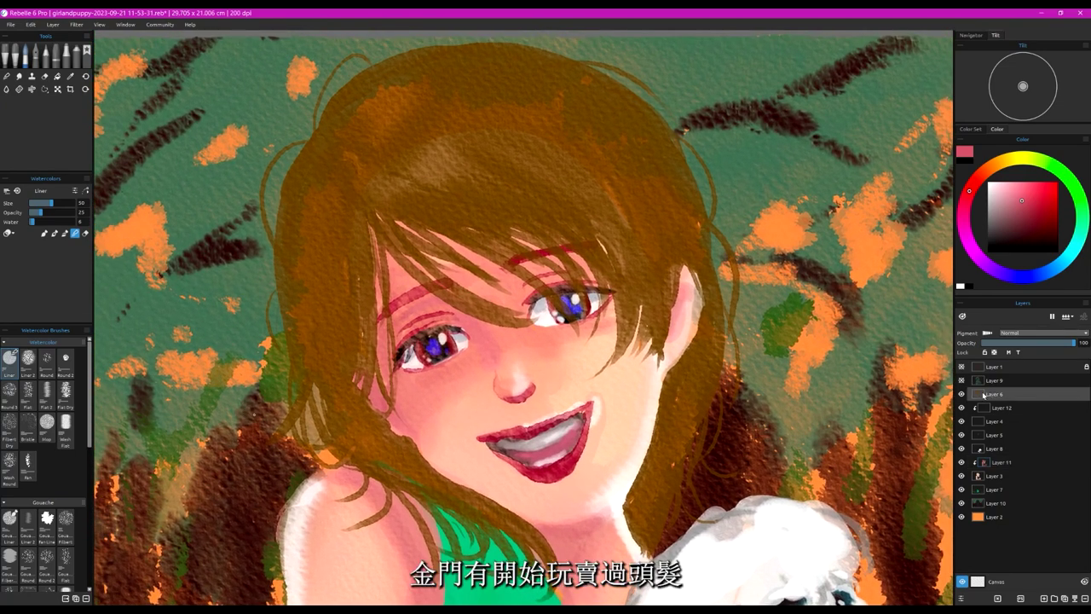
pyautogui.click(1044, 599)
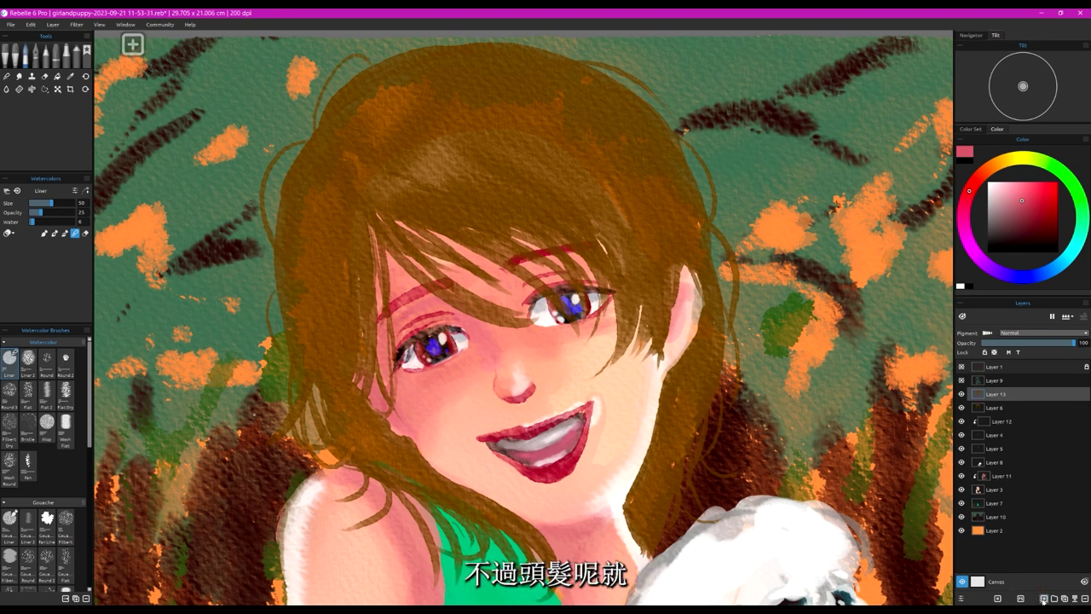
pyautogui.rightClick(1014, 394)
pyautogui.click(1042, 399)
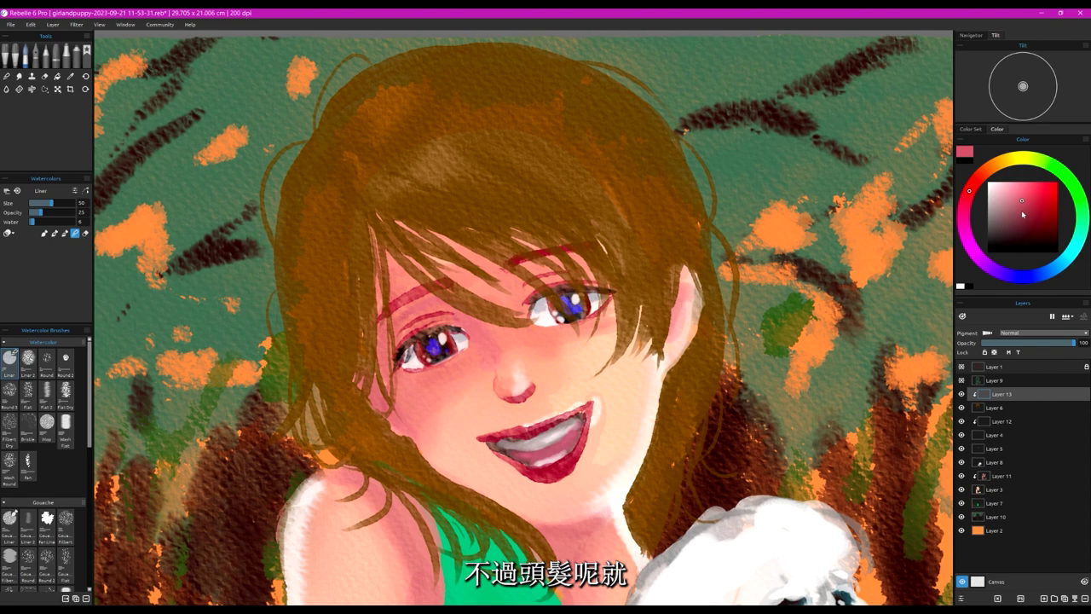
# Step: Sample the hair's brown, brighten it to golden orange and paint thin strands beside the face with the brush at size 18 to 25
pyautogui.keyDown('alt'); pyautogui.click(330, 252); pyautogui.keyUp('alt')
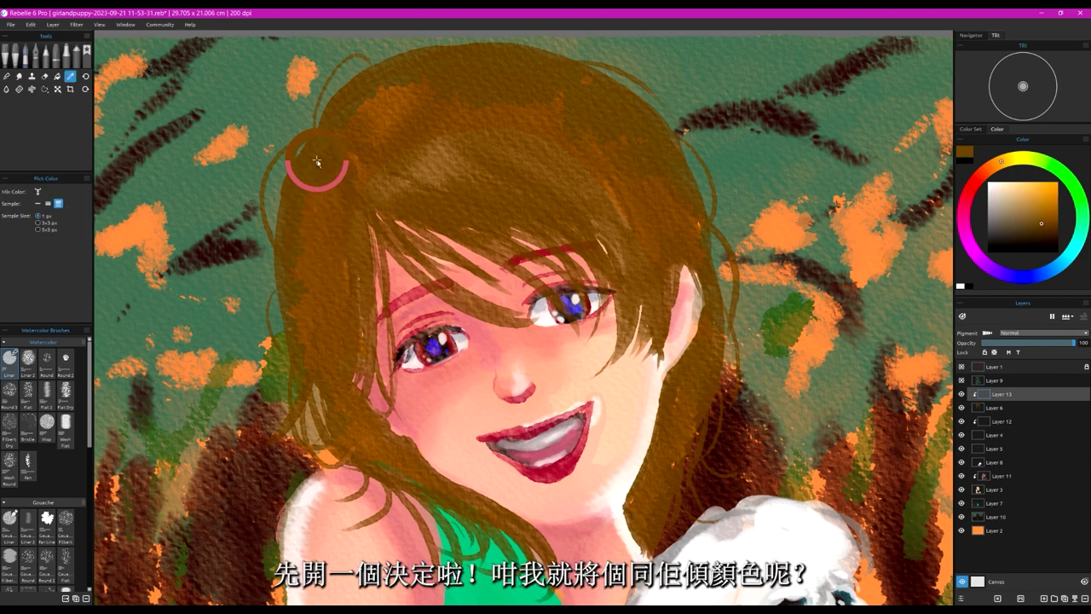
pyautogui.moveTo(1046, 223); pyautogui.dragTo(1045, 201)
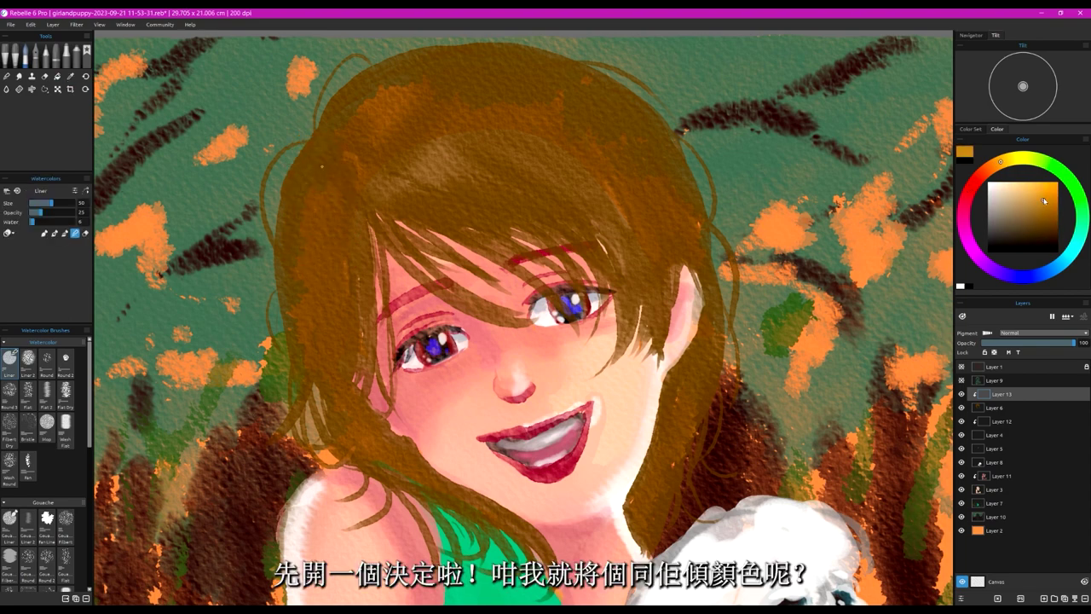
pyautogui.click(44, 232)
pyautogui.press('[')
pyautogui.press('[')
pyautogui.press('[')
pyautogui.press('[')
pyautogui.press('[')
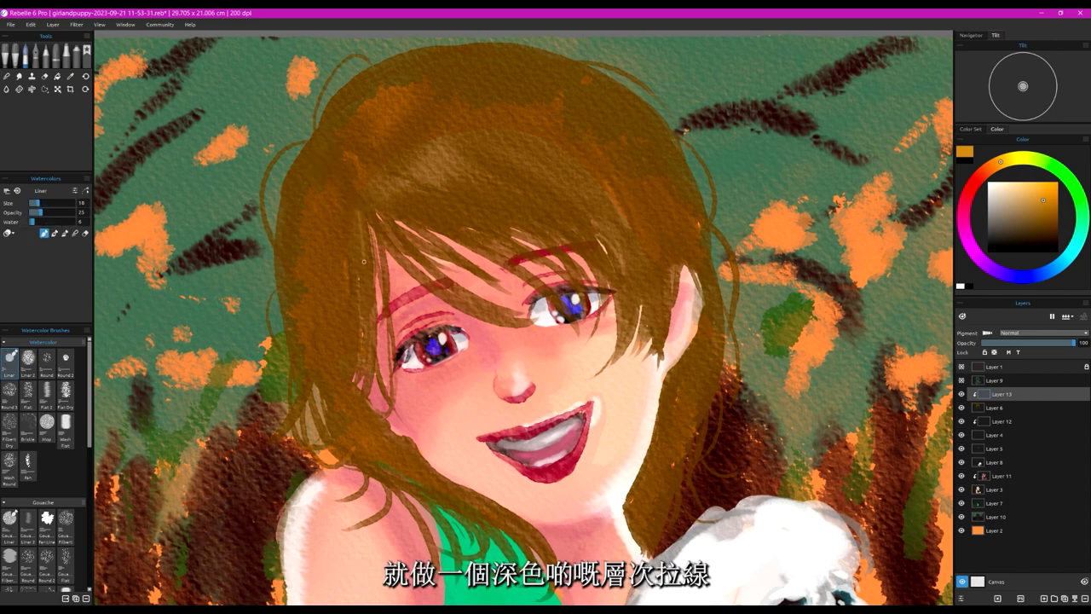
pyautogui.moveTo(358, 216); pyautogui.dragTo(359, 337)
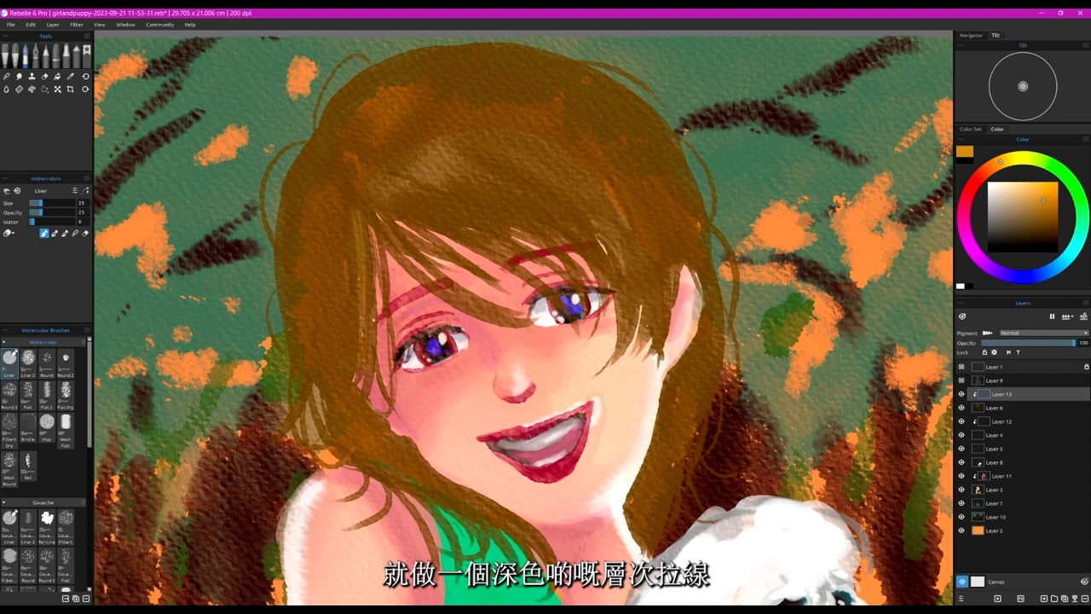
# Step: Choose a very dark brown and paint shadows along the outer side of the hair with the brush at size 35
pyautogui.click(1032, 240)
pyautogui.press('[')
pyautogui.press('[')
pyautogui.press(']')
pyautogui.press(']')
pyautogui.press(']')
pyautogui.press(']')
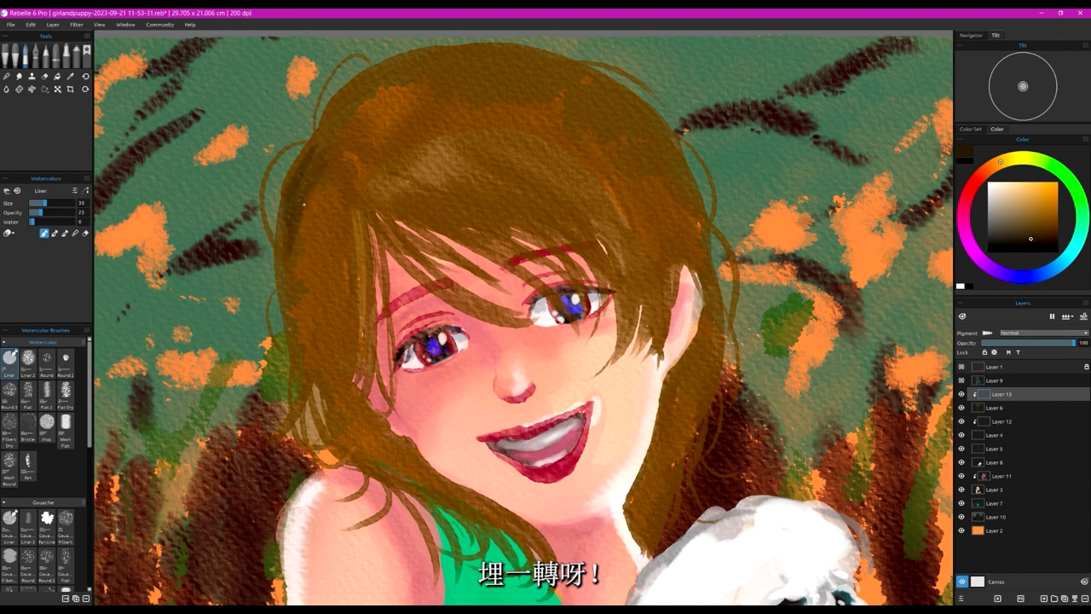
# Step: Enlarge the brush to size 70 and shade the long hair beside the face down toward the shoulder in dark brown
pyautogui.press(']')
pyautogui.press(']')
pyautogui.press(']')
pyautogui.press(']')
pyautogui.press(']')
pyautogui.press(']')
pyautogui.press(']')
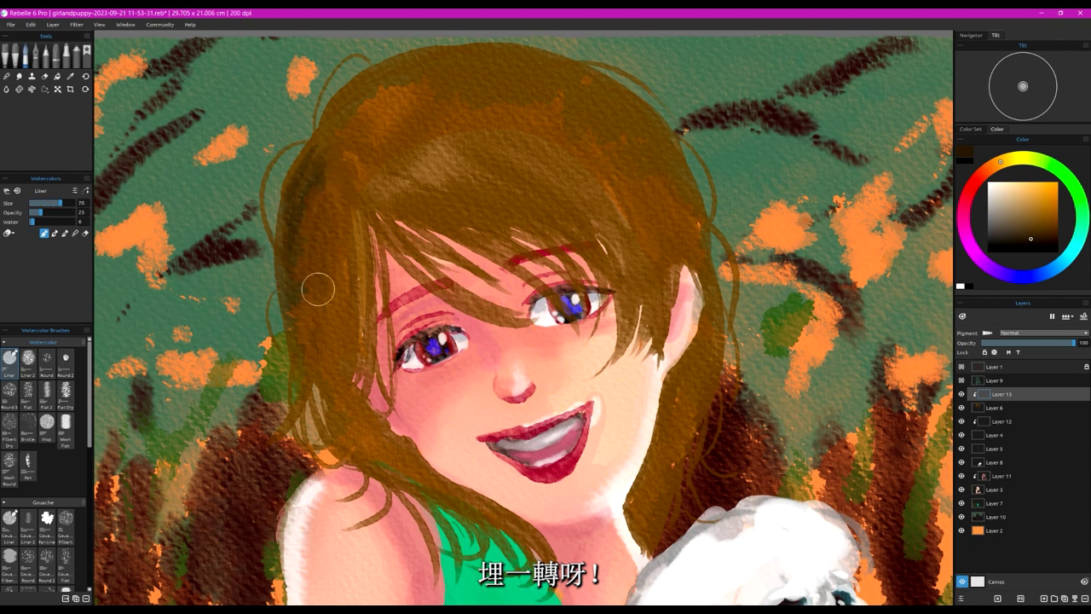
pyautogui.moveTo(298, 335)
pyautogui.mouseDown()
pyautogui.moveTo(309, 379)
pyautogui.moveTo(361, 450)
pyautogui.mouseUp()
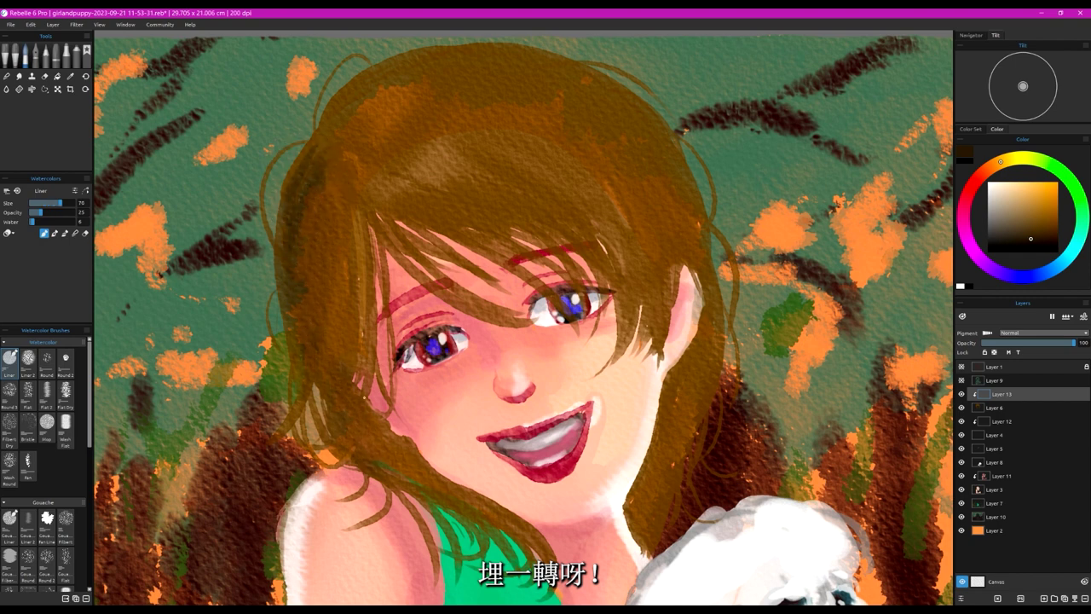
pyautogui.moveTo(338, 257); pyautogui.dragTo(334, 362)
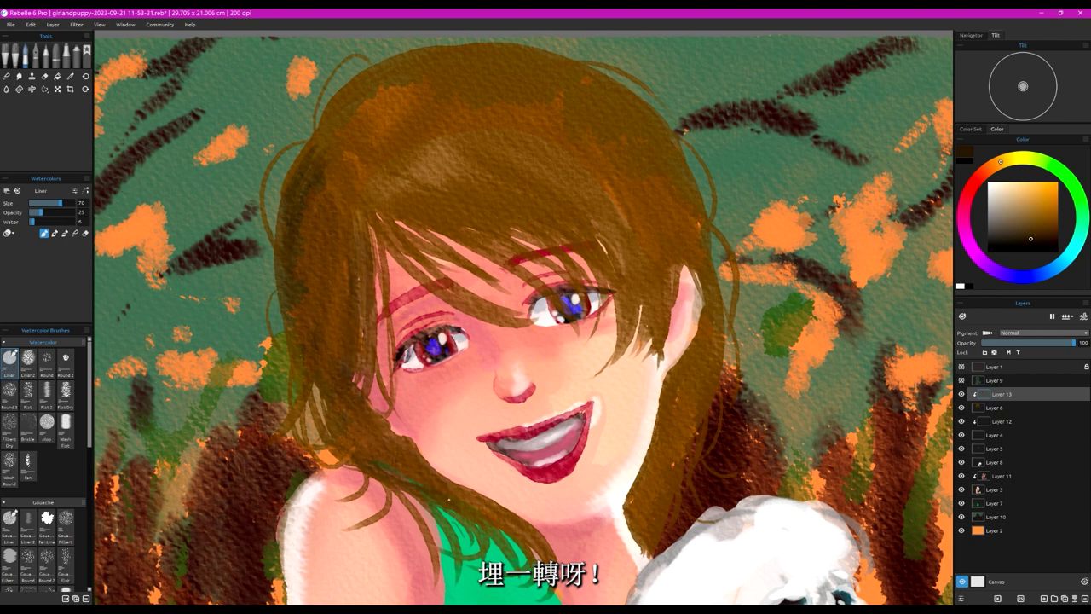
# Step: Shade the crown of the hair in dark brown with the size 70 brush, working down toward the parting
pyautogui.moveTo(335, 121)
pyautogui.mouseDown()
pyautogui.moveTo(364, 133)
pyautogui.moveTo(351, 138)
pyautogui.moveTo(370, 88)
pyautogui.moveTo(372, 190)
pyautogui.moveTo(454, 66)
pyautogui.moveTo(407, 87)
pyautogui.moveTo(607, 130)
pyautogui.moveTo(398, 79)
pyautogui.moveTo(479, 101)
pyautogui.moveTo(483, 121)
pyautogui.moveTo(466, 58)
pyautogui.mouseUp()
pyautogui.moveTo(632, 142)
pyautogui.mouseDown()
pyautogui.moveTo(658, 172)
pyautogui.moveTo(600, 146)
pyautogui.mouseUp()
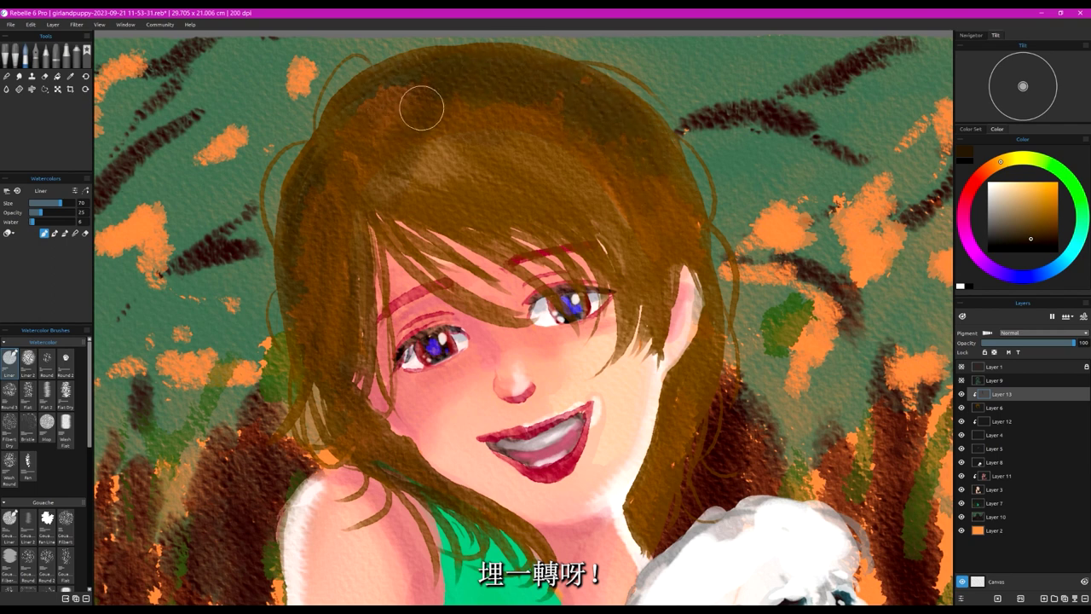
pyautogui.moveTo(418, 107); pyautogui.dragTo(365, 182)
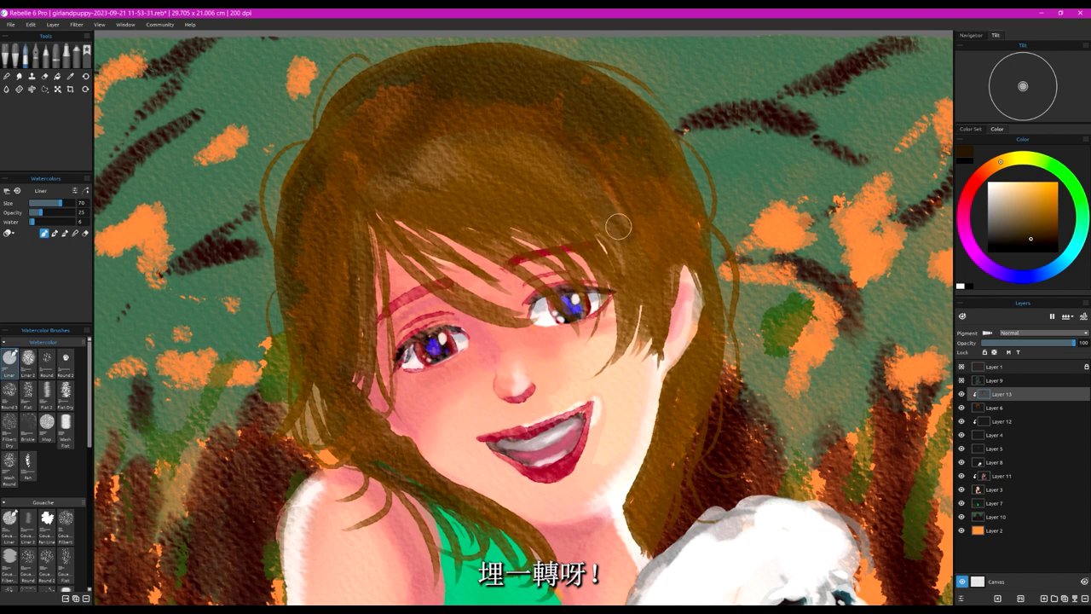
# Step: Toggle the sketch layer, Layer 1, and the hair shadow layer, Layer 13, to compare the portrait with and without them
pyautogui.click(962, 411)
pyautogui.click(962, 368)
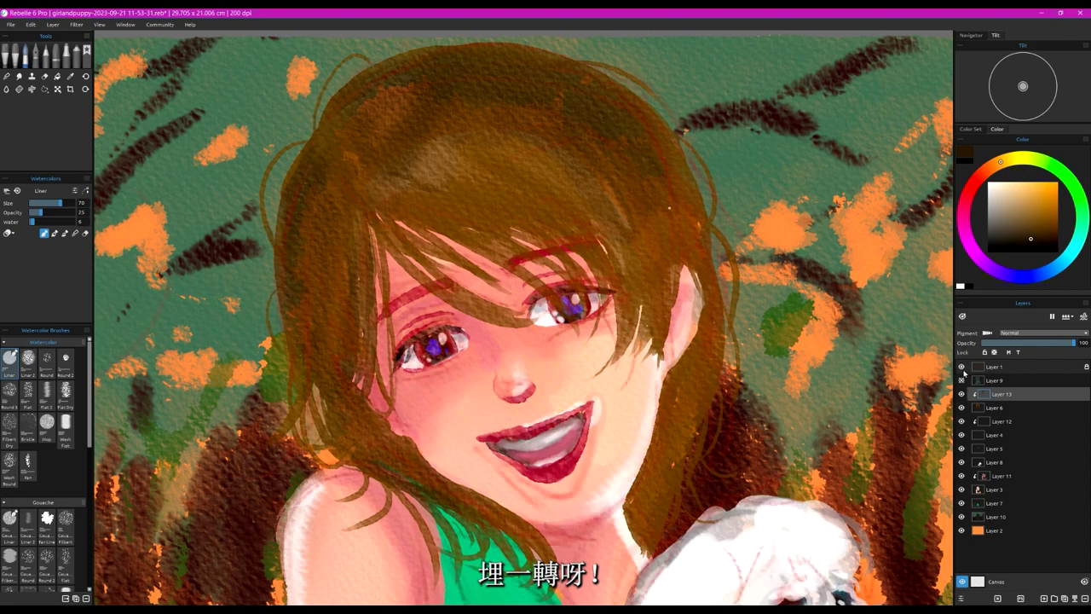
pyautogui.click(963, 367)
pyautogui.click(962, 367)
pyautogui.click(963, 370)
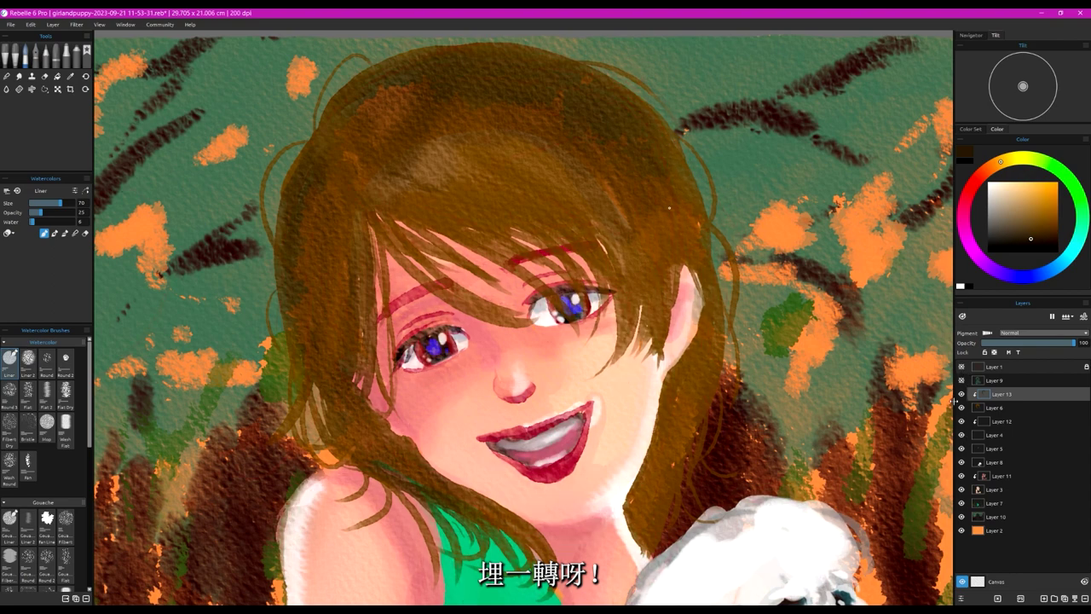
pyautogui.click(963, 381)
pyautogui.click(962, 381)
pyautogui.click(963, 408)
pyautogui.click(962, 408)
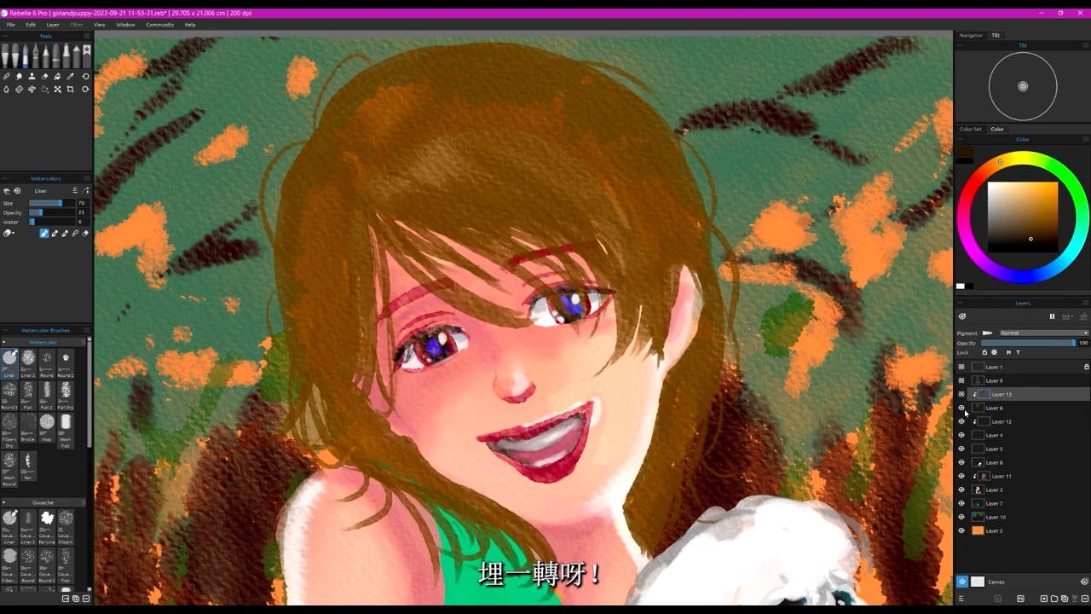
pyautogui.click(962, 394)
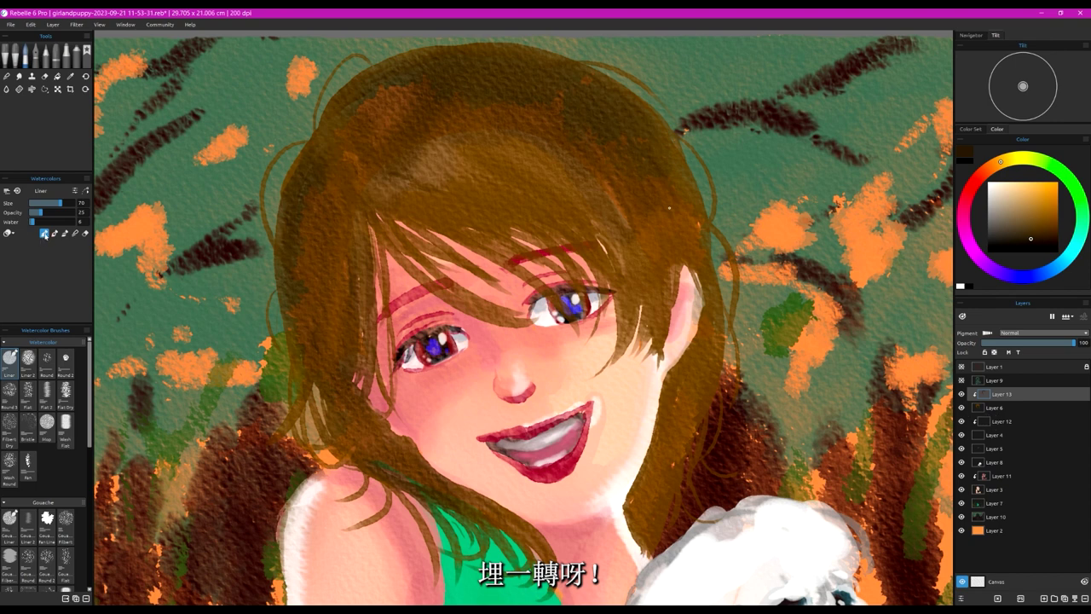
# Step: Darken the fringe and the long hair on both sides of the face with broad, soft brown strokes
pyautogui.moveTo(503, 213)
pyautogui.mouseDown()
pyautogui.moveTo(443, 213)
pyautogui.moveTo(495, 207)
pyautogui.moveTo(419, 146)
pyautogui.moveTo(534, 160)
pyautogui.moveTo(643, 225)
pyautogui.moveTo(645, 185)
pyautogui.moveTo(648, 256)
pyautogui.moveTo(682, 273)
pyautogui.moveTo(671, 480)
pyautogui.mouseUp()
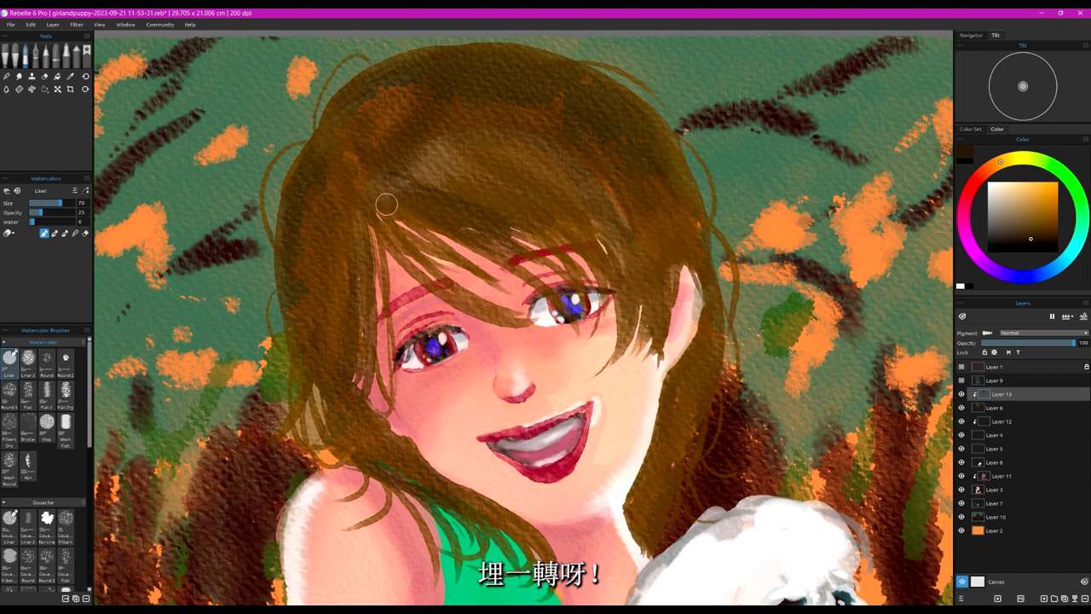
pyautogui.moveTo(387, 204); pyautogui.dragTo(427, 272)
pyautogui.moveTo(377, 198)
pyautogui.mouseDown()
pyautogui.moveTo(352, 287)
pyautogui.moveTo(364, 388)
pyautogui.moveTo(386, 425)
pyautogui.moveTo(531, 548)
pyautogui.mouseUp()
pyautogui.moveTo(293, 343); pyautogui.dragTo(324, 461)
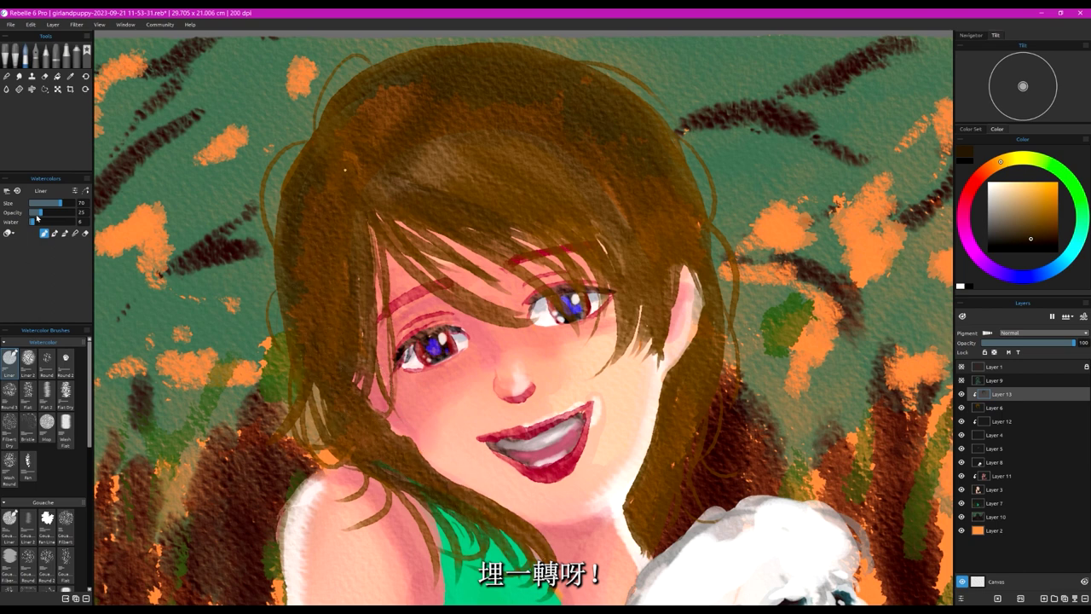
# Step: Set the brush to size 40 and opacity 99 and paint stronger dark brown shadows across the top of the head
pyautogui.moveTo(36, 215)
pyautogui.mouseDown()
pyautogui.moveTo(56, 212)
pyautogui.moveTo(39, 206)
pyautogui.mouseUp()
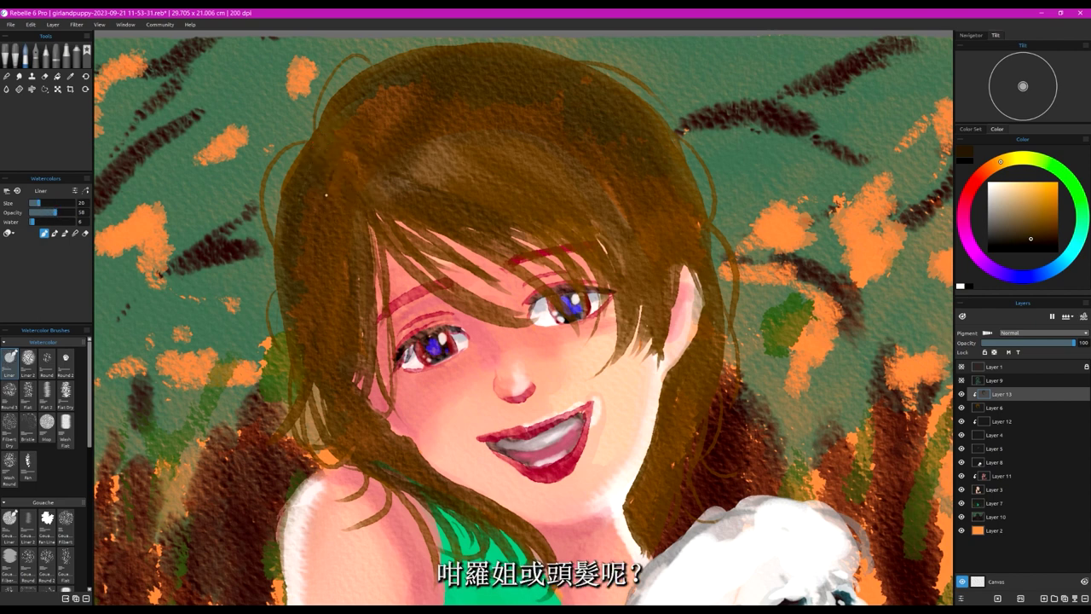
pyautogui.moveTo(36, 205); pyautogui.dragTo(44, 205)
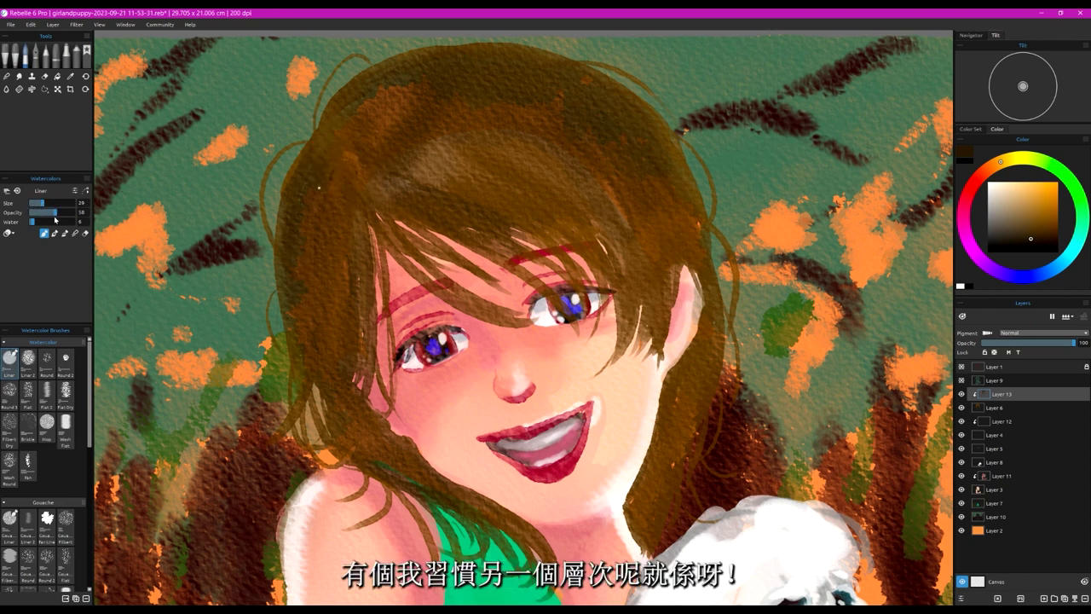
pyautogui.press(']')
pyautogui.press(']')
pyautogui.press(']')
pyautogui.press(']')
pyautogui.press(']')
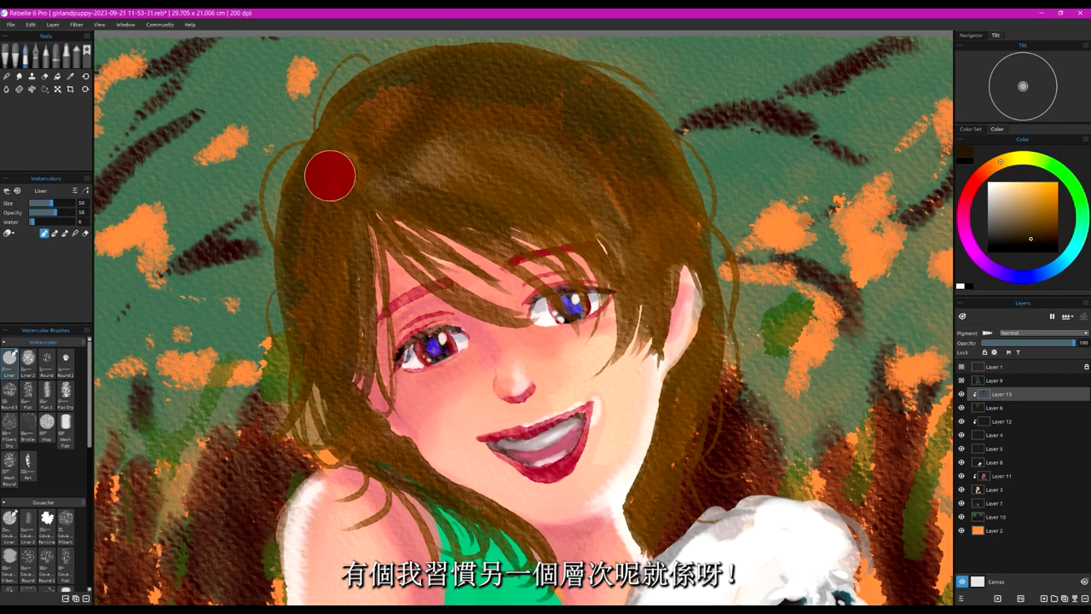
pyautogui.press('[')
pyautogui.press('[')
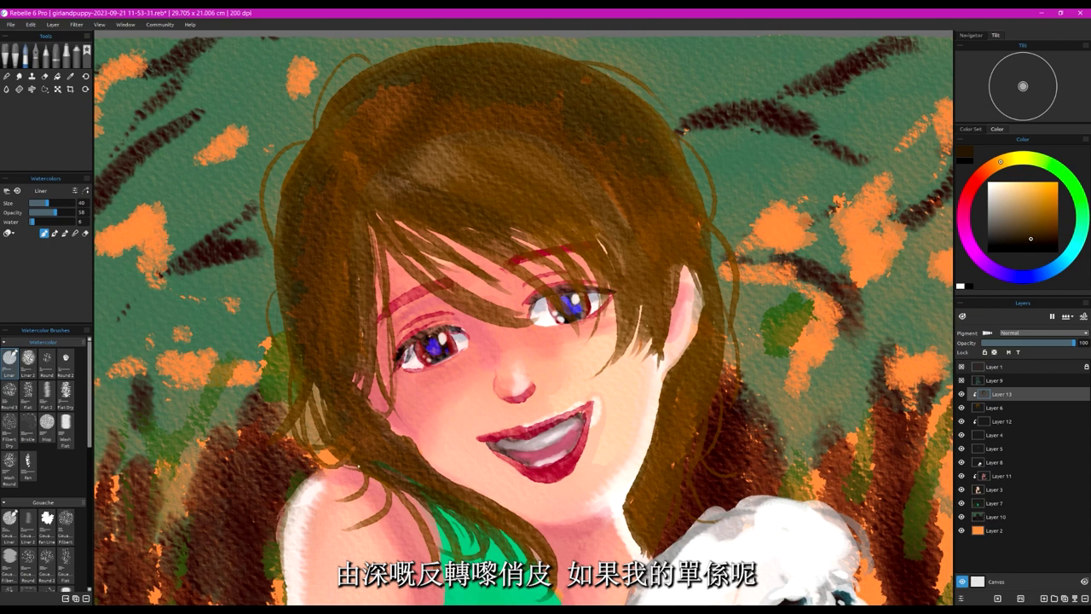
pyautogui.moveTo(51, 217); pyautogui.dragTo(74, 215)
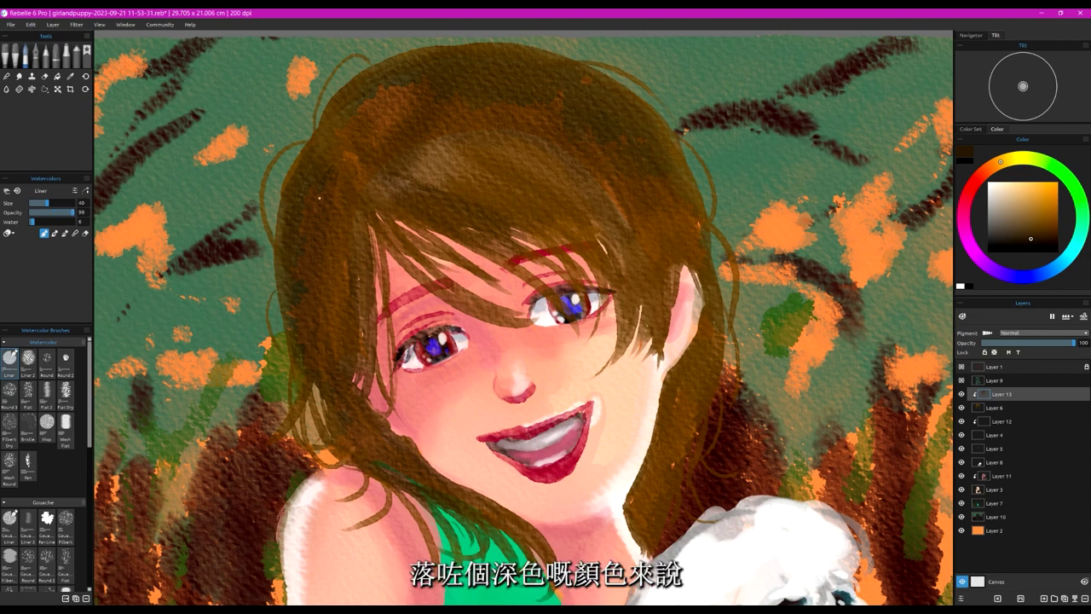
pyautogui.moveTo(315, 158); pyautogui.dragTo(351, 98)
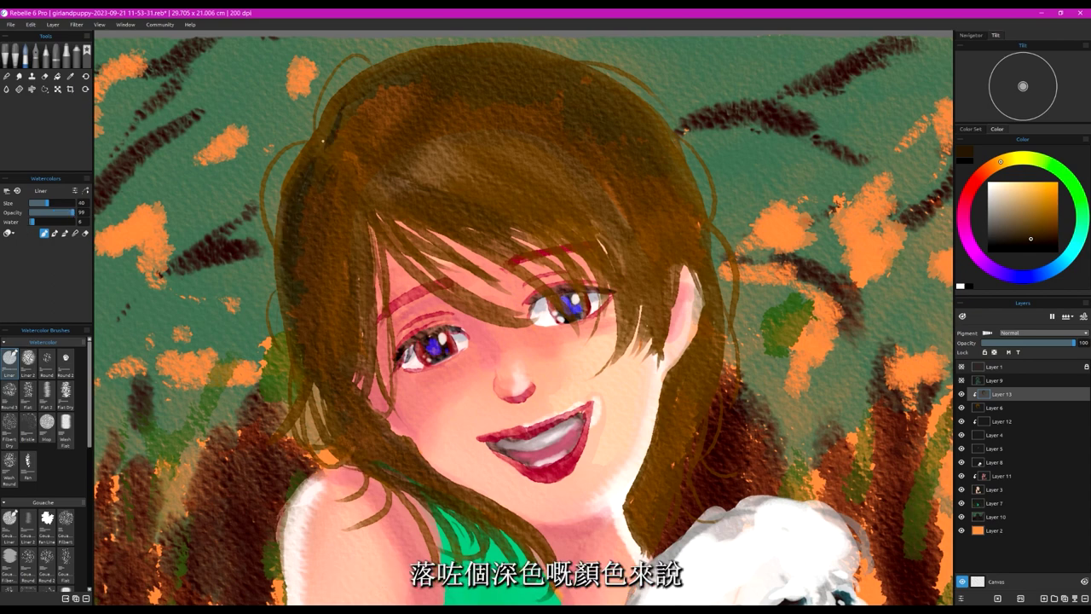
pyautogui.moveTo(322, 137)
pyautogui.mouseDown()
pyautogui.moveTo(376, 92)
pyautogui.moveTo(394, 86)
pyautogui.moveTo(382, 105)
pyautogui.moveTo(406, 91)
pyautogui.mouseUp()
pyautogui.moveTo(345, 139)
pyautogui.mouseDown()
pyautogui.moveTo(532, 82)
pyautogui.moveTo(522, 94)
pyautogui.mouseUp()
pyautogui.moveTo(452, 72); pyautogui.dragTo(590, 99)
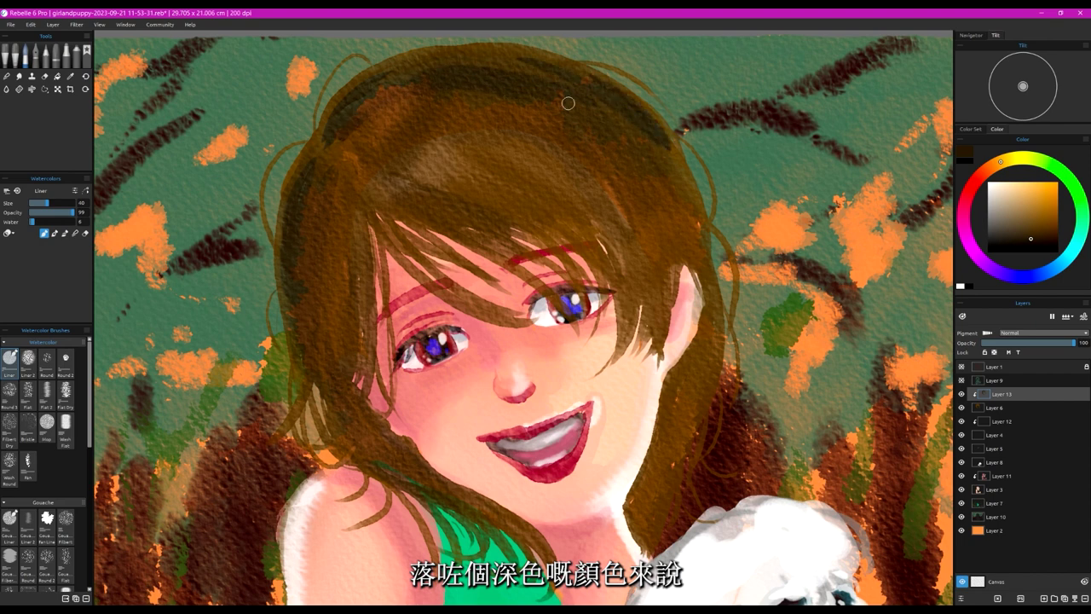
# Step: Paint deep brown shadows down the outer side of the head above the ear and back across the crown
pyautogui.moveTo(568, 102); pyautogui.dragTo(699, 213)
pyautogui.moveTo(655, 118)
pyautogui.mouseDown()
pyautogui.moveTo(702, 208)
pyautogui.moveTo(699, 237)
pyautogui.mouseUp()
pyautogui.moveTo(659, 175); pyautogui.dragTo(682, 248)
pyautogui.moveTo(621, 154); pyautogui.dragTo(660, 219)
pyautogui.moveTo(599, 94); pyautogui.dragTo(456, 64)
pyautogui.moveTo(542, 55)
pyautogui.mouseDown()
pyautogui.moveTo(511, 53)
pyautogui.moveTo(348, 121)
pyautogui.moveTo(516, 96)
pyautogui.moveTo(450, 97)
pyautogui.moveTo(455, 122)
pyautogui.moveTo(579, 174)
pyautogui.mouseUp()
# Step: Darken the hair from the parting down beside the shaded cheek and along the strands falling over the shoulder
pyautogui.moveTo(316, 179); pyautogui.dragTo(332, 167)
pyautogui.moveTo(339, 163); pyautogui.dragTo(321, 232)
pyautogui.moveTo(345, 191)
pyautogui.mouseDown()
pyautogui.moveTo(331, 288)
pyautogui.moveTo(352, 349)
pyautogui.mouseUp()
pyautogui.moveTo(368, 216)
pyautogui.mouseDown()
pyautogui.moveTo(357, 426)
pyautogui.moveTo(304, 366)
pyautogui.moveTo(275, 437)
pyautogui.moveTo(377, 479)
pyautogui.mouseUp()
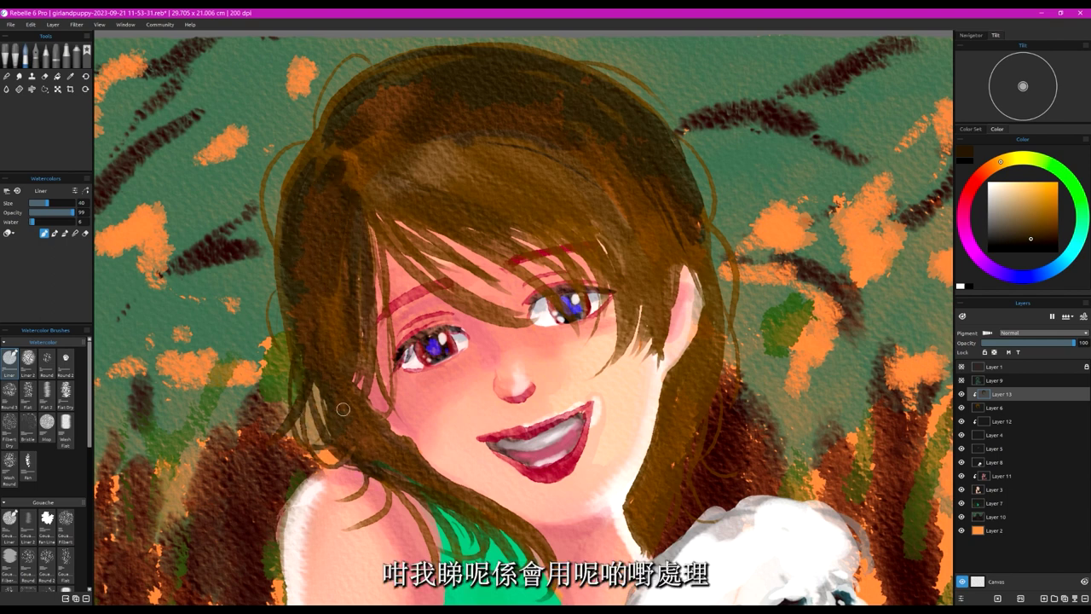
pyautogui.moveTo(344, 409); pyautogui.dragTo(469, 497)
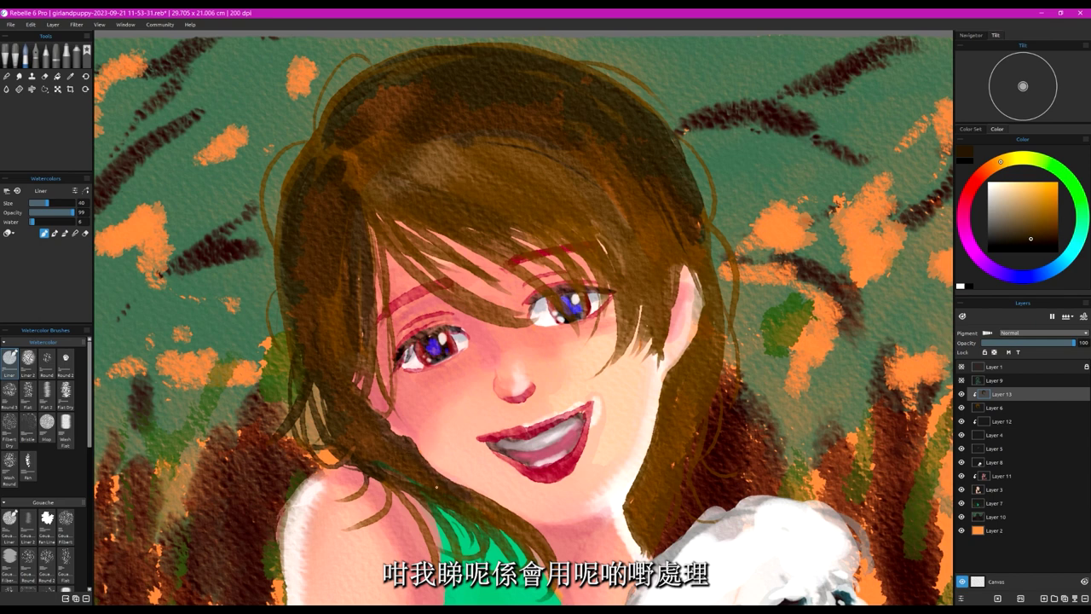
pyautogui.moveTo(381, 461); pyautogui.dragTo(479, 507)
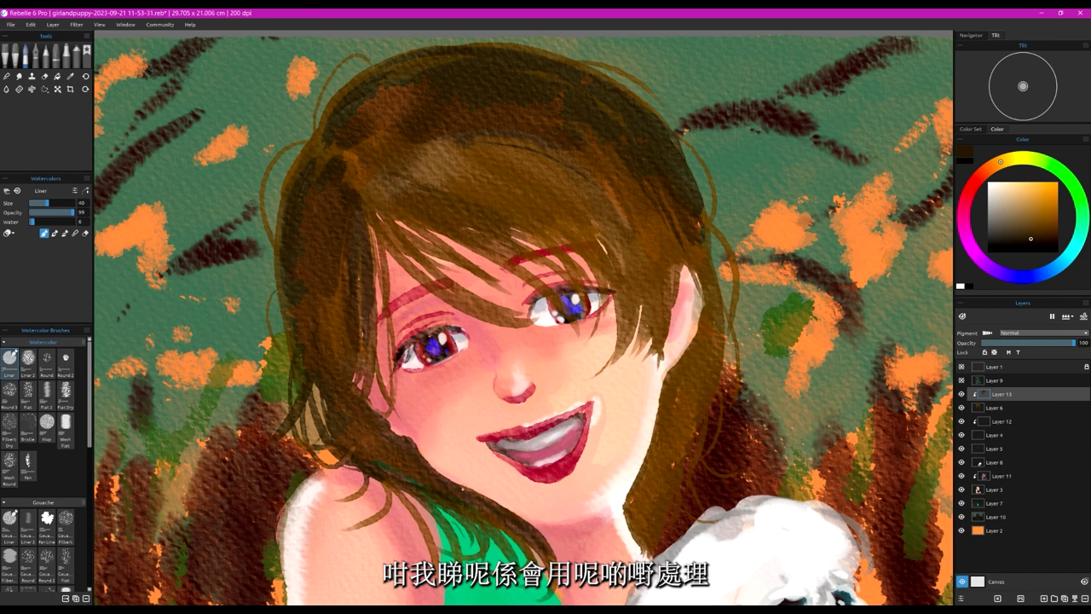
# Step: Paint dark brown strands in front of and behind the ear, and deepen the fringe across the forehead
pyautogui.moveTo(672, 378)
pyautogui.mouseDown()
pyautogui.moveTo(648, 520)
pyautogui.moveTo(638, 519)
pyautogui.moveTo(645, 544)
pyautogui.moveTo(694, 396)
pyautogui.moveTo(687, 375)
pyautogui.moveTo(708, 414)
pyautogui.mouseUp()
pyautogui.moveTo(648, 234); pyautogui.dragTo(665, 346)
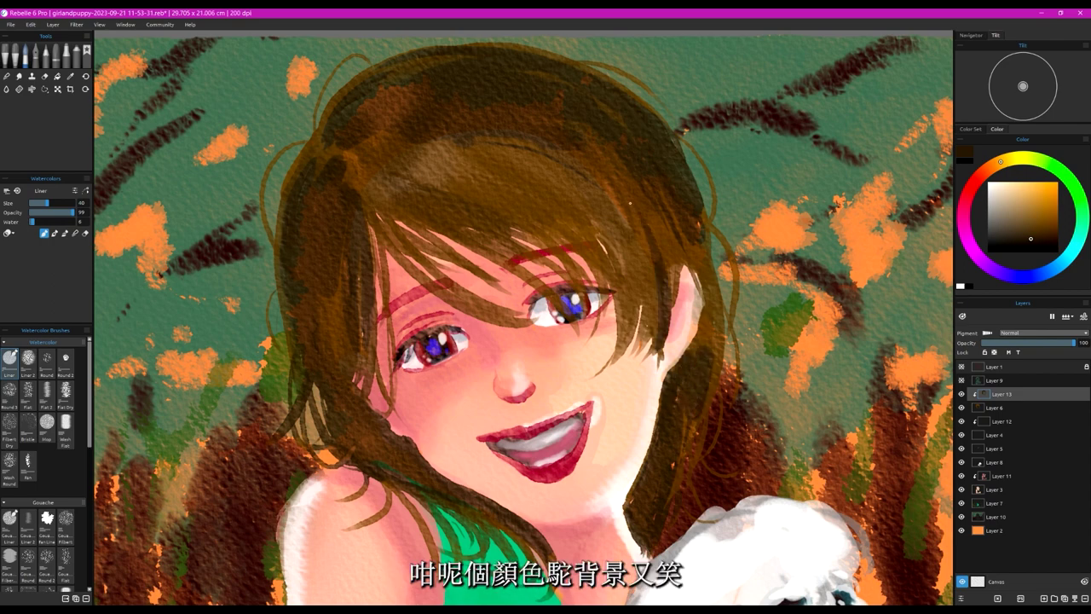
pyautogui.moveTo(595, 165); pyautogui.dragTo(649, 336)
pyautogui.moveTo(635, 291); pyautogui.dragTo(624, 321)
pyautogui.moveTo(603, 148); pyautogui.dragTo(674, 271)
pyautogui.moveTo(673, 189); pyautogui.dragTo(717, 329)
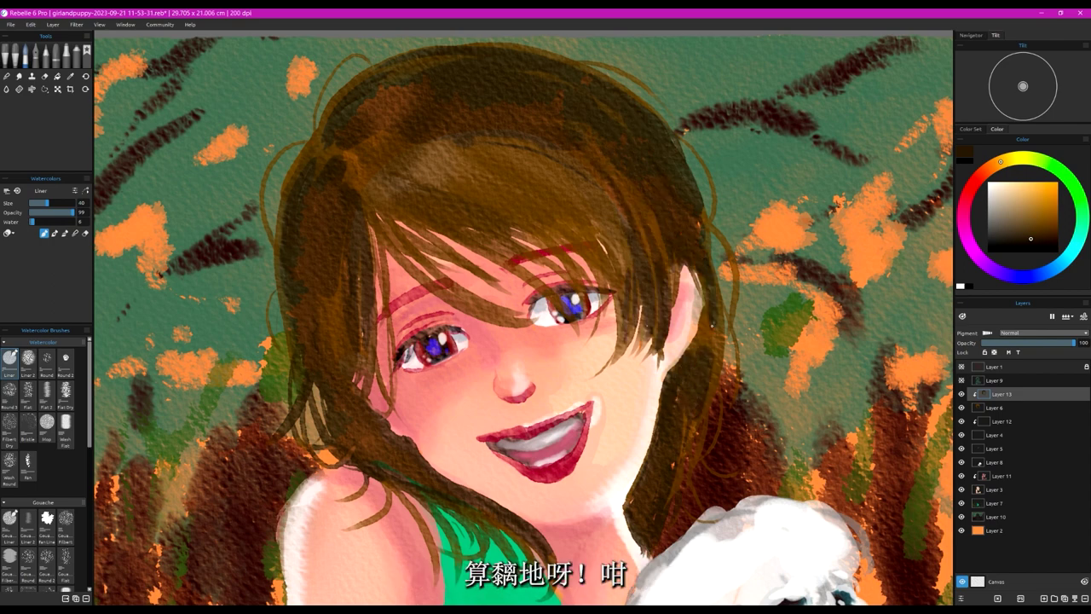
pyautogui.moveTo(717, 230)
pyautogui.mouseDown()
pyautogui.moveTo(745, 312)
pyautogui.moveTo(716, 380)
pyautogui.mouseUp()
pyautogui.moveTo(702, 328)
pyautogui.mouseDown()
pyautogui.moveTo(701, 349)
pyautogui.moveTo(689, 269)
pyautogui.moveTo(588, 150)
pyautogui.moveTo(489, 141)
pyautogui.moveTo(563, 204)
pyautogui.moveTo(534, 200)
pyautogui.moveTo(426, 256)
pyautogui.moveTo(383, 247)
pyautogui.moveTo(525, 322)
pyautogui.mouseUp()
pyautogui.moveTo(431, 147); pyautogui.dragTo(368, 218)
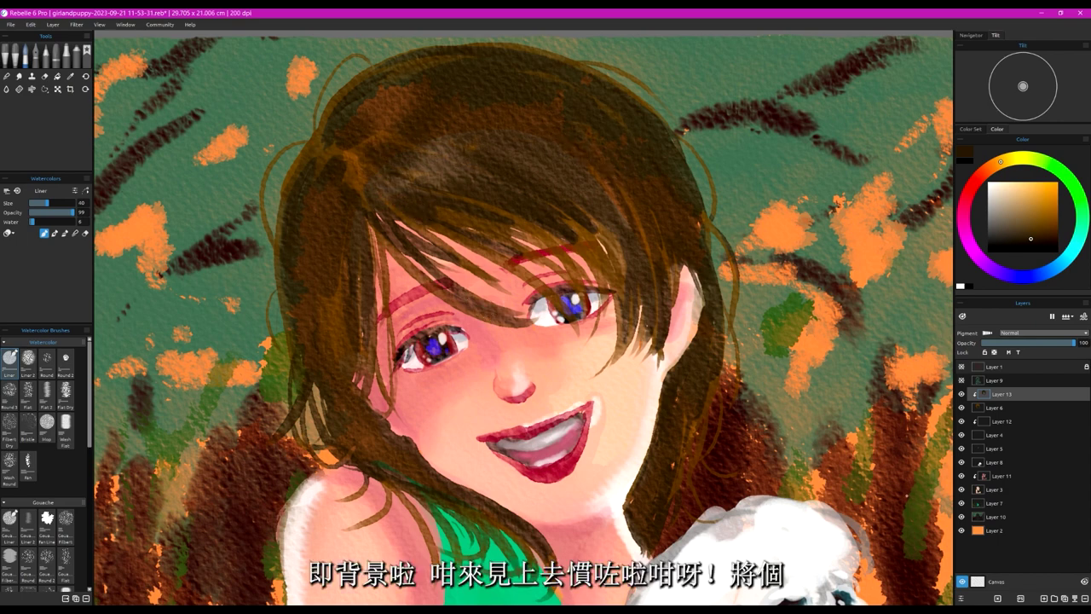
# Step: Hide the green background layer, Layer 10, and dry the hair layer, Layer 6
pyautogui.click(962, 516)
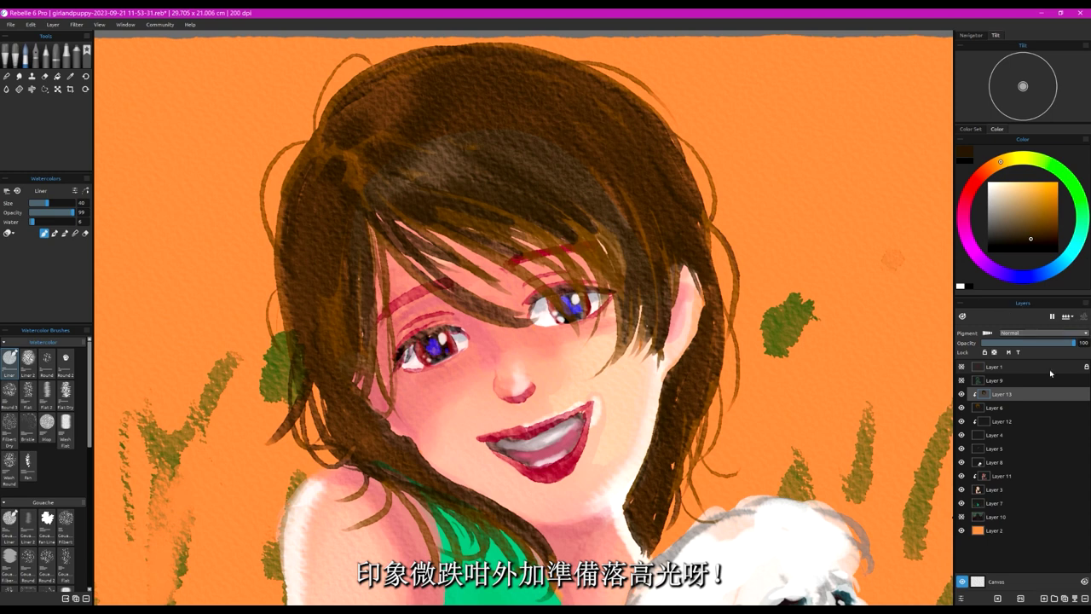
pyautogui.click(1033, 409)
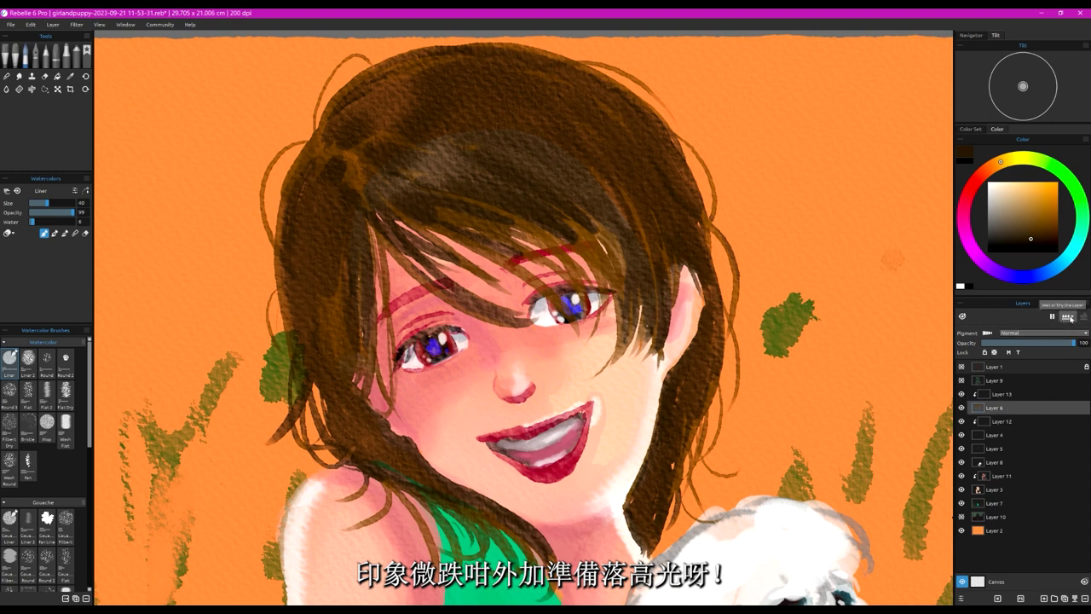
pyautogui.click(1070, 317)
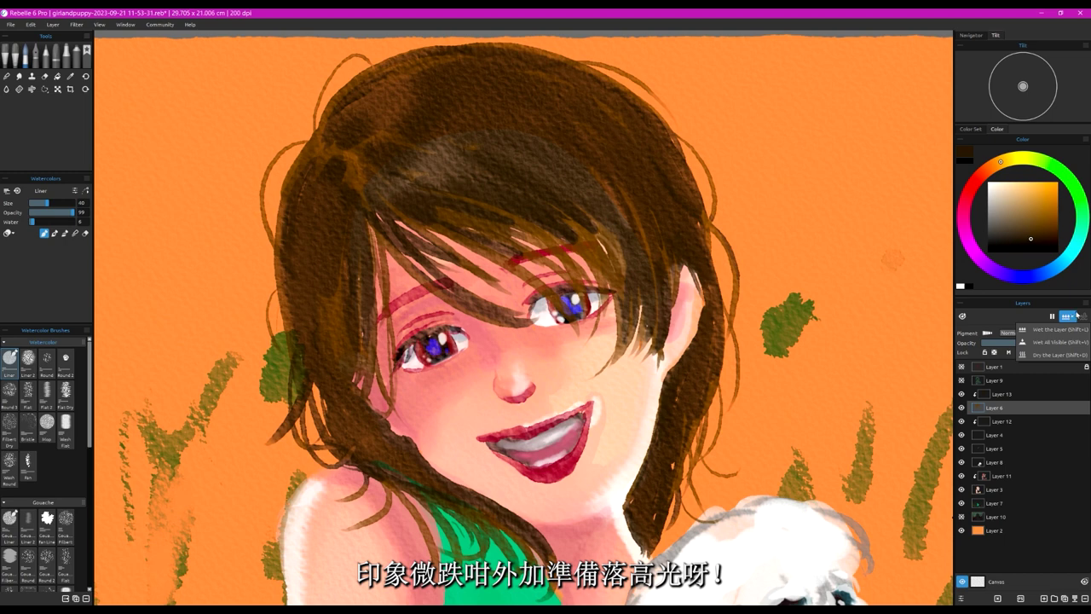
pyautogui.click(1057, 356)
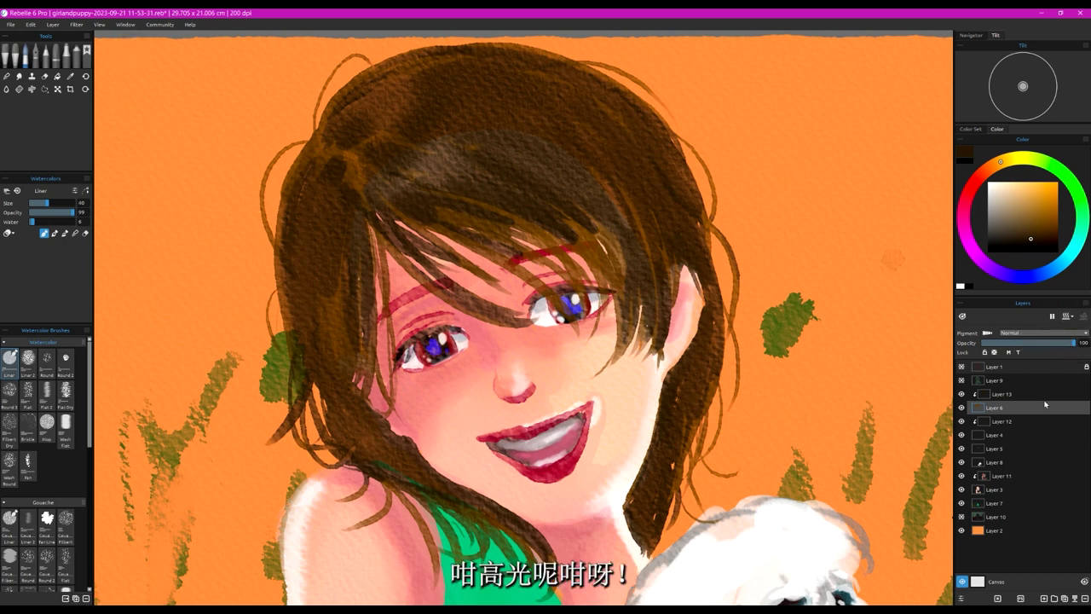
# Step: Make the clipping layer, Layer 13, active and choose a light golden yellow for the hair highlights
pyautogui.click(1015, 394)
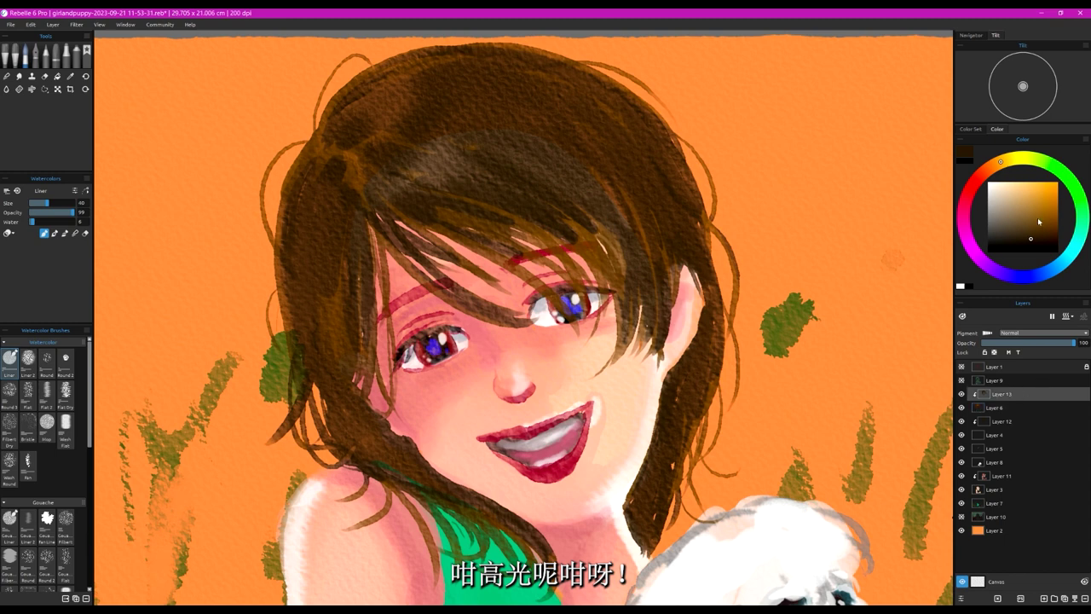
pyautogui.click(1031, 181)
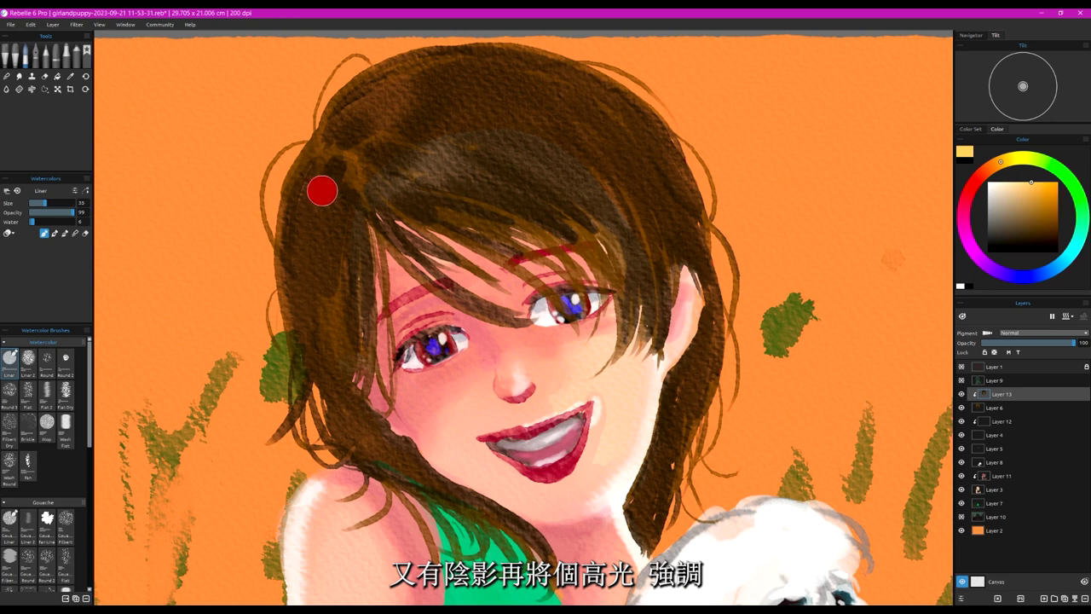
pyautogui.press('[')
pyautogui.press('[')
pyautogui.press('[')
pyautogui.press('[')
pyautogui.press('[')
pyautogui.moveTo(335, 158); pyautogui.dragTo(295, 216)
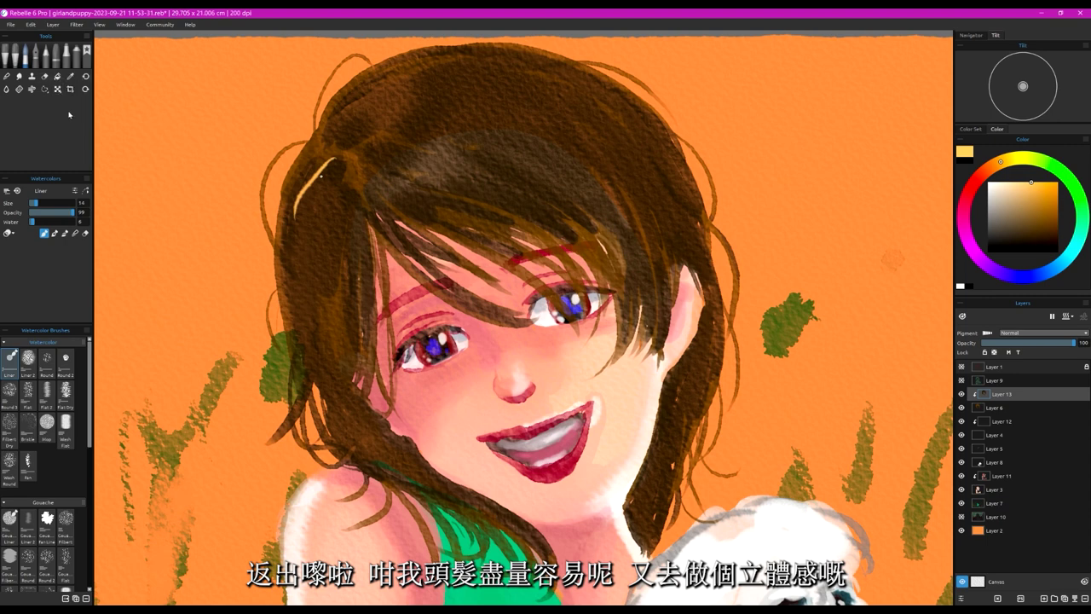
pyautogui.hotkey('ctrl', 'z')
# Step: Set the brush to size 29, opacity 32 and water 20 and paint soft yellow highlights from the parting down the side hair
pyautogui.moveTo(31, 224)
pyautogui.mouseDown()
pyautogui.moveTo(66, 212)
pyautogui.moveTo(35, 209)
pyautogui.mouseUp()
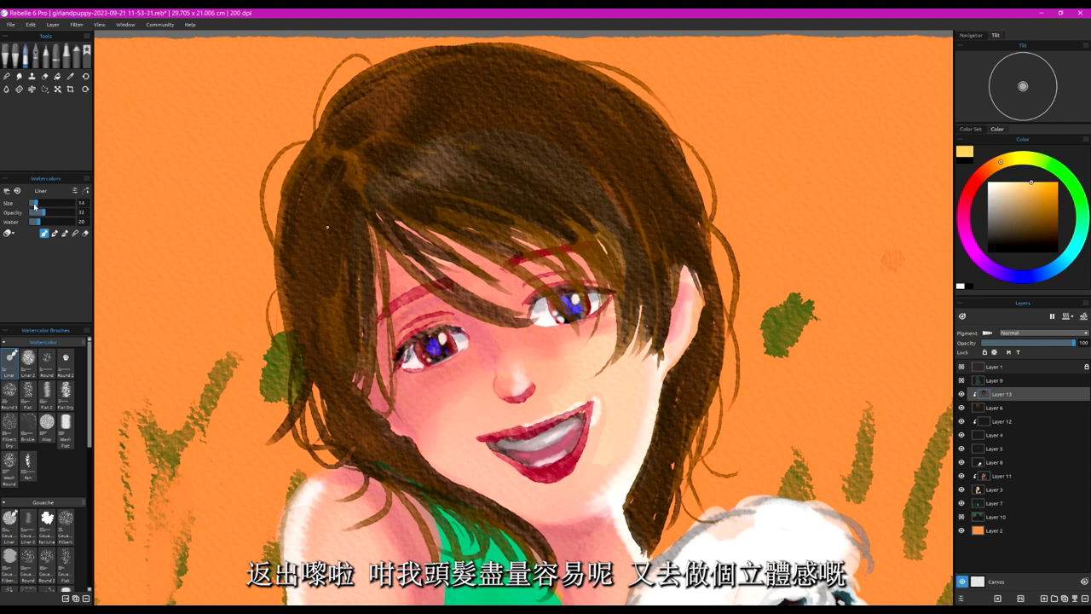
pyautogui.moveTo(35, 206); pyautogui.dragTo(44, 205)
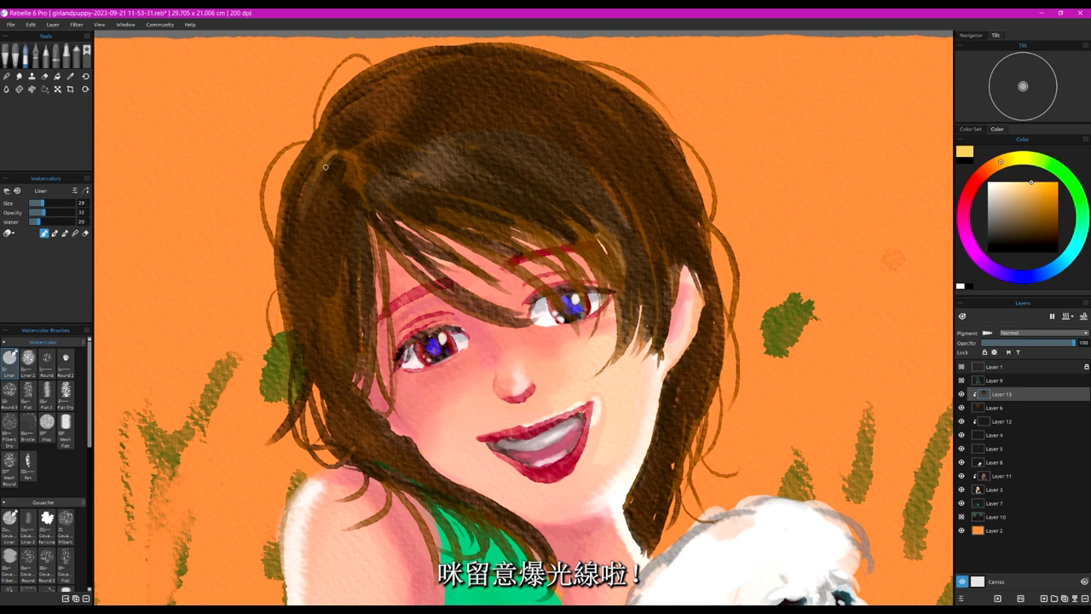
pyautogui.moveTo(326, 167); pyautogui.dragTo(301, 229)
pyautogui.moveTo(341, 160); pyautogui.dragTo(319, 225)
pyautogui.moveTo(345, 170)
pyautogui.mouseDown()
pyautogui.moveTo(331, 250)
pyautogui.moveTo(343, 246)
pyautogui.mouseUp()
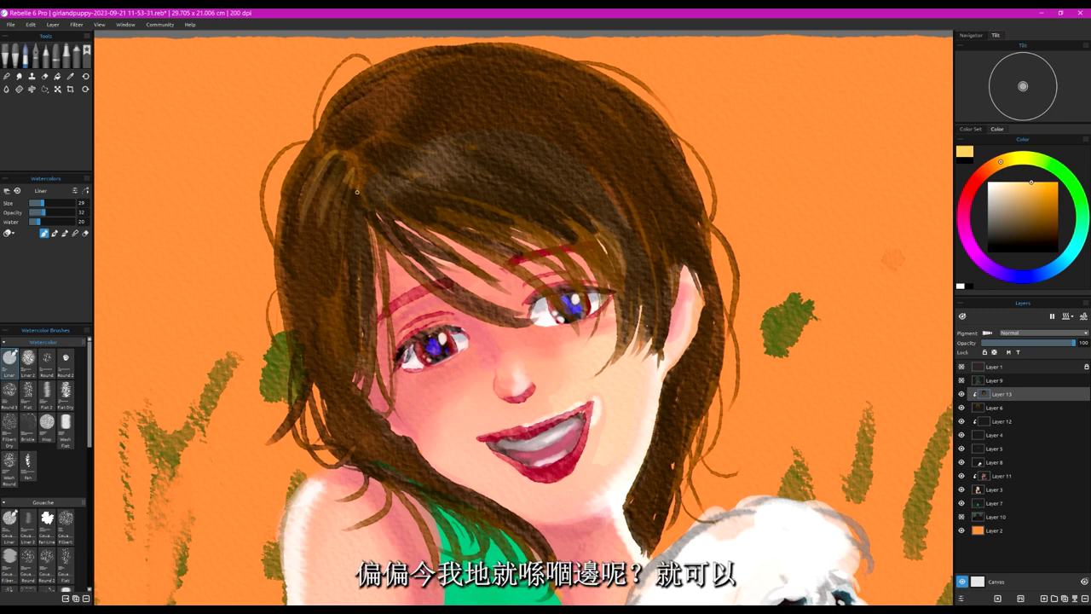
pyautogui.moveTo(358, 192); pyautogui.dragTo(351, 254)
pyautogui.moveTo(358, 195); pyautogui.dragTo(367, 310)
pyautogui.moveTo(369, 244)
pyautogui.mouseDown()
pyautogui.moveTo(368, 328)
pyautogui.moveTo(348, 309)
pyautogui.mouseUp()
pyautogui.moveTo(345, 255)
pyautogui.mouseDown()
pyautogui.moveTo(337, 337)
pyautogui.moveTo(322, 290)
pyautogui.moveTo(325, 341)
pyautogui.mouseUp()
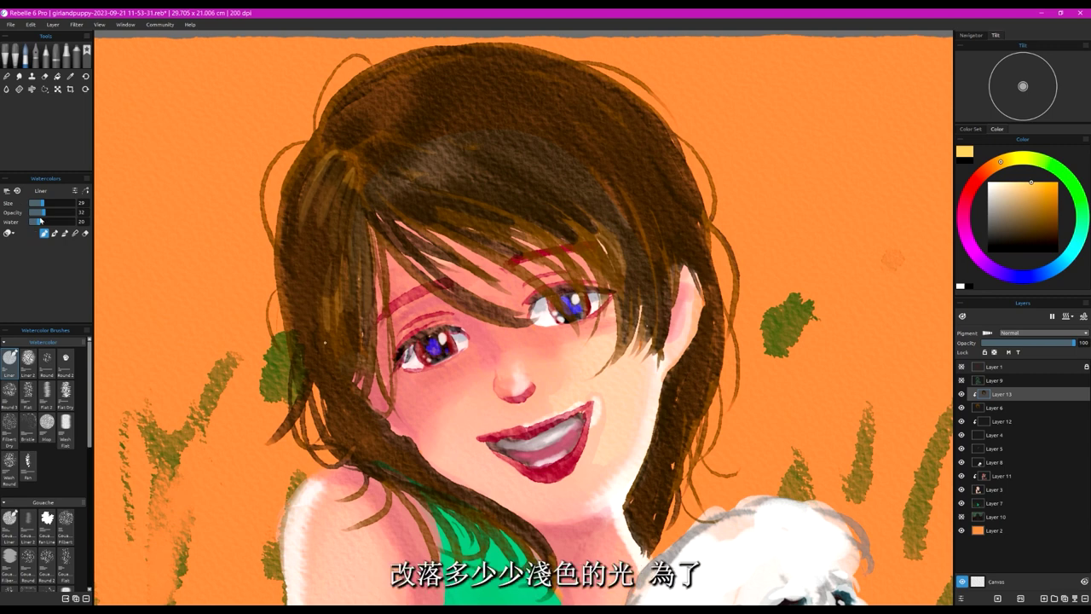
# Step: Raise the brush opacity to 56 and strengthen the yellow highlight strands in the hair beside the shaded cheek
pyautogui.moveTo(44, 212); pyautogui.dragTo(55, 212)
pyautogui.moveTo(358, 220); pyautogui.dragTo(360, 350)
pyautogui.moveTo(371, 250)
pyautogui.mouseDown()
pyautogui.moveTo(367, 347)
pyautogui.moveTo(347, 339)
pyautogui.mouseUp()
pyautogui.moveTo(343, 274)
pyautogui.mouseDown()
pyautogui.moveTo(339, 337)
pyautogui.moveTo(335, 329)
pyautogui.mouseUp()
# Step: Paint yellow highlight strands along the fringe, sweeping from the parting across the forehead
pyautogui.moveTo(365, 205)
pyautogui.mouseDown()
pyautogui.moveTo(451, 269)
pyautogui.moveTo(402, 213)
pyautogui.moveTo(372, 201)
pyautogui.moveTo(471, 251)
pyautogui.moveTo(381, 188)
pyautogui.moveTo(493, 239)
pyautogui.mouseUp()
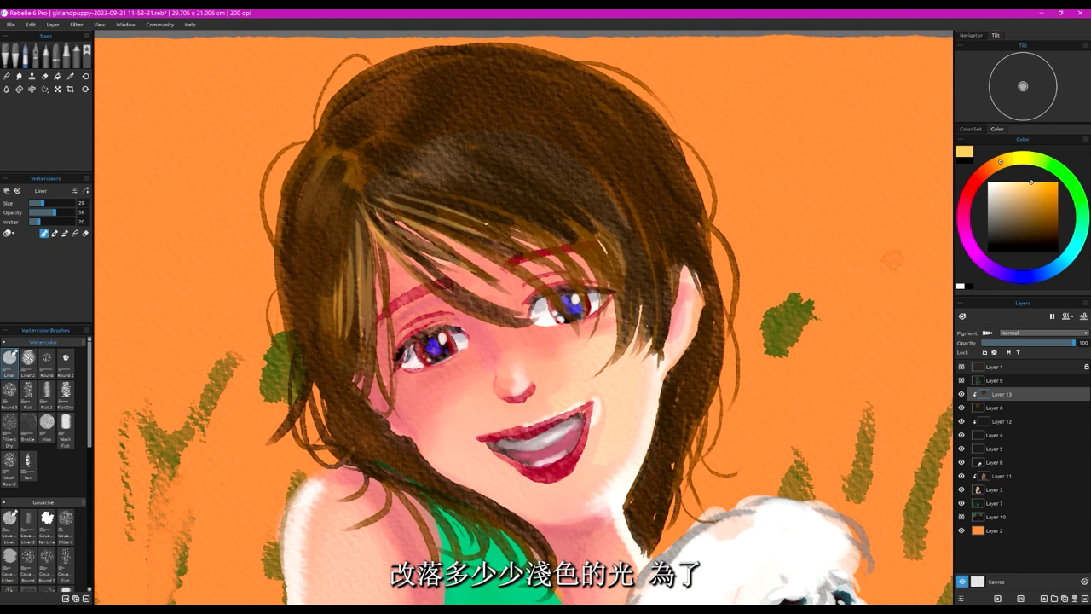
pyautogui.moveTo(435, 198); pyautogui.dragTo(482, 215)
pyautogui.moveTo(362, 174)
pyautogui.mouseDown()
pyautogui.moveTo(493, 218)
pyautogui.moveTo(615, 293)
pyautogui.mouseUp()
# Step: Add yellow highlight strands to the fringe ends beside the eye and the locks in front of the ear
pyautogui.moveTo(551, 220)
pyautogui.mouseDown()
pyautogui.moveTo(534, 196)
pyautogui.moveTo(565, 210)
pyautogui.moveTo(559, 203)
pyautogui.moveTo(626, 352)
pyautogui.mouseUp()
pyautogui.moveTo(605, 255)
pyautogui.mouseDown()
pyautogui.moveTo(625, 361)
pyautogui.moveTo(639, 357)
pyautogui.mouseUp()
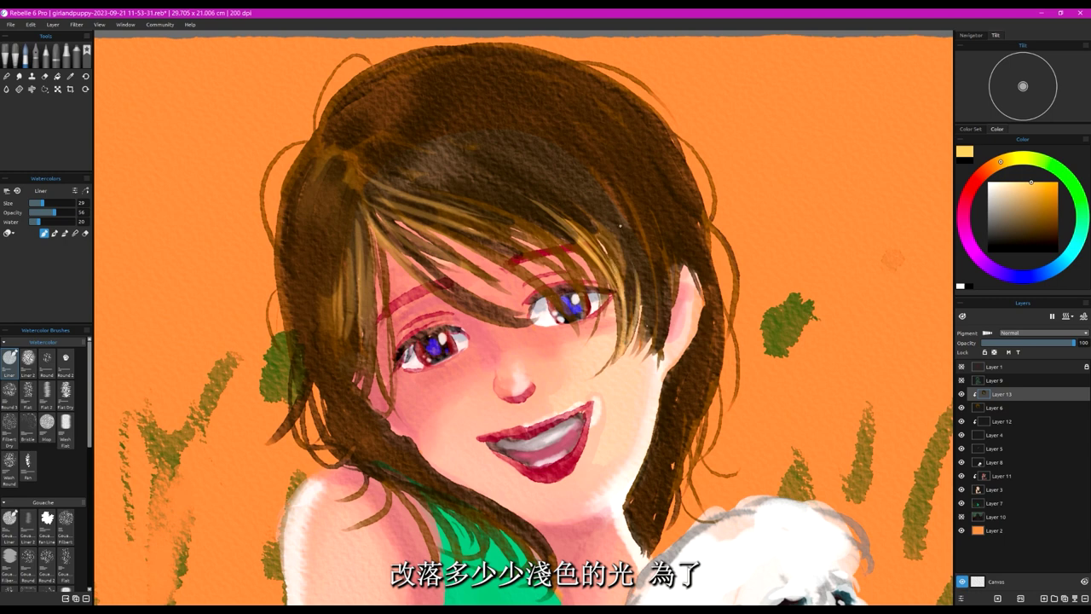
pyautogui.moveTo(641, 280); pyautogui.dragTo(652, 351)
pyautogui.moveTo(646, 255); pyautogui.dragTo(665, 358)
pyautogui.moveTo(653, 223); pyautogui.dragTo(669, 349)
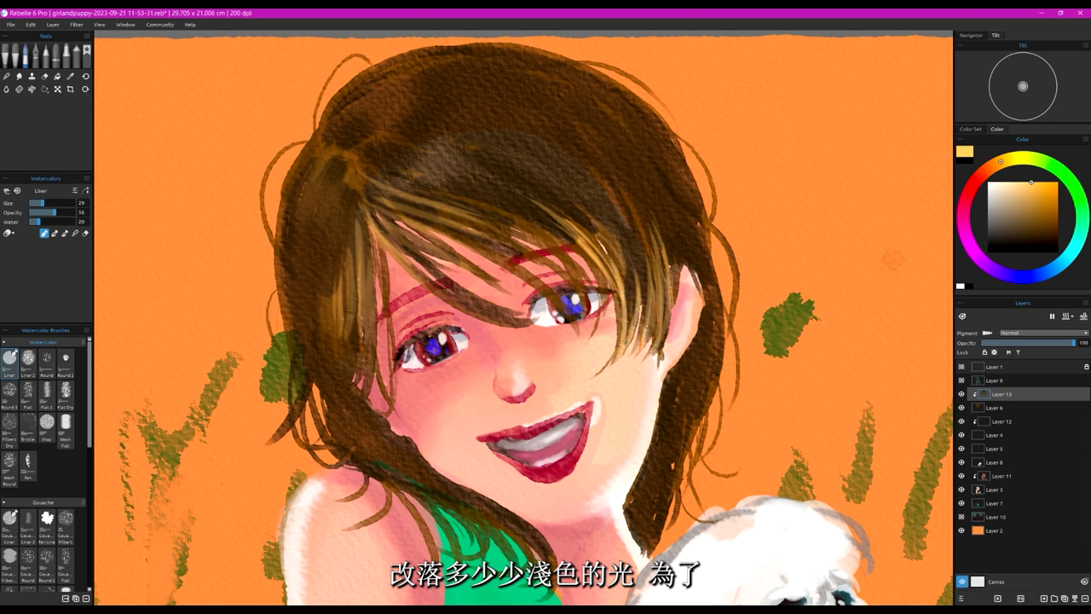
# Step: Paint yellow highlight strands down the outer hair behind the lit ear to the tips above the puppy
pyautogui.moveTo(706, 255); pyautogui.dragTo(715, 333)
pyautogui.moveTo(712, 221)
pyautogui.mouseDown()
pyautogui.moveTo(725, 293)
pyautogui.moveTo(711, 414)
pyautogui.mouseUp()
pyautogui.moveTo(708, 327); pyautogui.dragTo(689, 435)
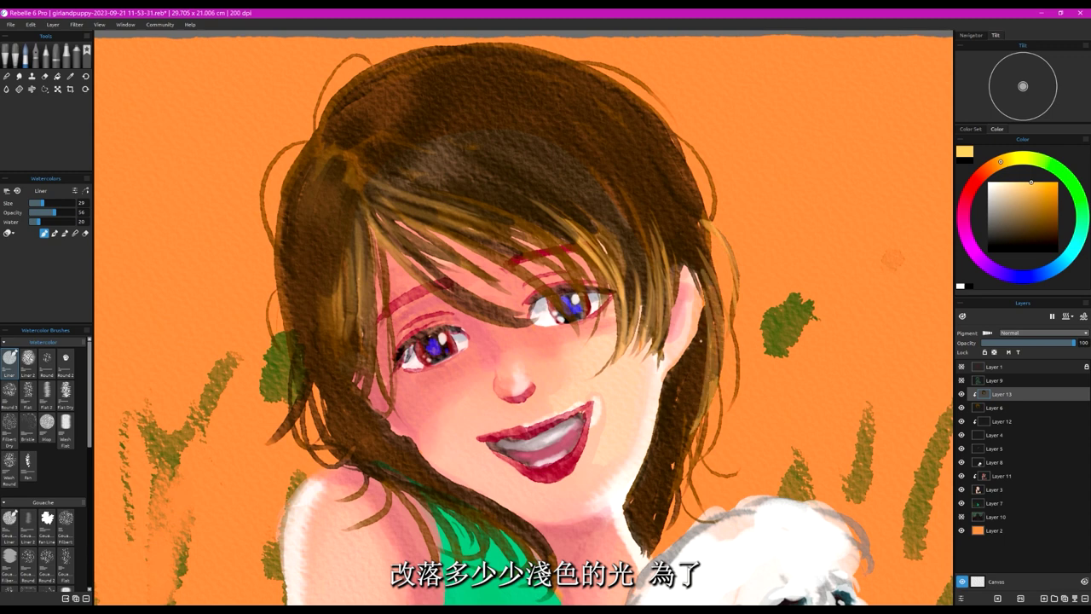
pyautogui.moveTo(697, 357); pyautogui.dragTo(662, 520)
pyautogui.moveTo(665, 466); pyautogui.dragTo(645, 537)
pyautogui.moveTo(663, 455)
pyautogui.mouseDown()
pyautogui.moveTo(641, 545)
pyautogui.moveTo(666, 528)
pyautogui.moveTo(644, 557)
pyautogui.mouseUp()
pyautogui.moveTo(650, 513); pyautogui.dragTo(636, 549)
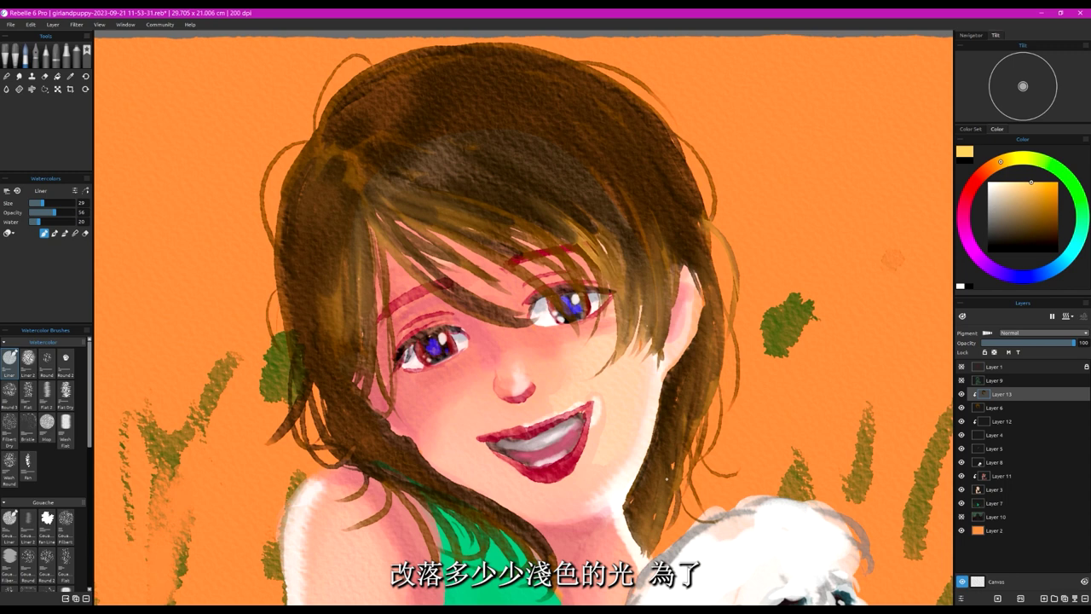
# Step: Add yellow highlight strands to the fringe above the lit eye and the crown edge above the ear
pyautogui.moveTo(513, 200); pyautogui.dragTo(615, 287)
pyautogui.moveTo(554, 228); pyautogui.dragTo(594, 271)
pyautogui.moveTo(665, 231); pyautogui.dragTo(672, 292)
pyautogui.moveTo(688, 217); pyautogui.dragTo(712, 297)
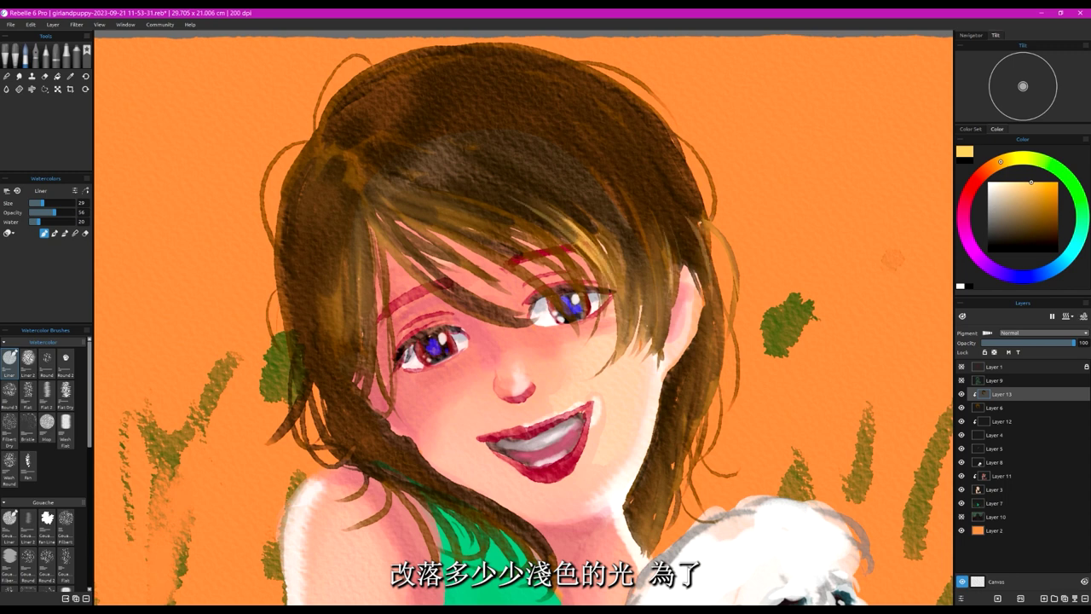
pyautogui.moveTo(664, 149); pyautogui.dragTo(696, 212)
pyautogui.moveTo(667, 136)
pyautogui.mouseDown()
pyautogui.moveTo(706, 217)
pyautogui.moveTo(697, 233)
pyautogui.moveTo(674, 179)
pyautogui.mouseUp()
pyautogui.moveTo(635, 124); pyautogui.dragTo(667, 158)
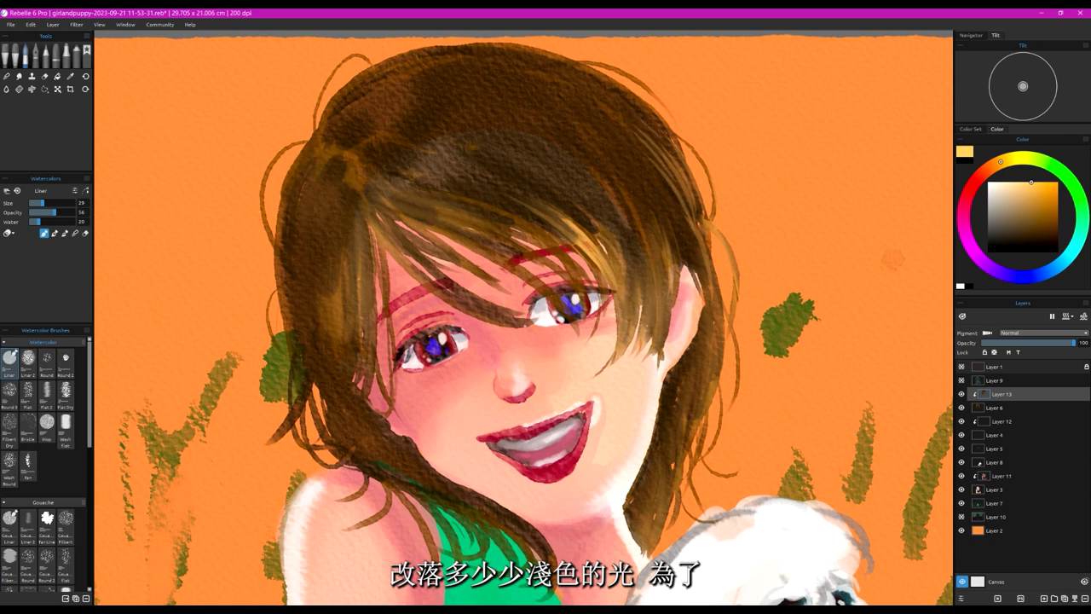
# Step: Strengthen the yellow strands across the fringe between the eyes and over the lit-side eyebrow
pyautogui.moveTo(445, 287); pyautogui.dragTo(526, 326)
pyautogui.moveTo(435, 294); pyautogui.dragTo(505, 325)
pyautogui.moveTo(461, 238); pyautogui.dragTo(522, 281)
pyautogui.moveTo(432, 209); pyautogui.dragTo(519, 237)
pyautogui.moveTo(468, 205); pyautogui.dragTo(555, 249)
pyautogui.moveTo(452, 186); pyautogui.dragTo(567, 246)
pyautogui.moveTo(542, 204); pyautogui.dragTo(595, 251)
pyautogui.moveTo(545, 190); pyautogui.dragTo(619, 266)
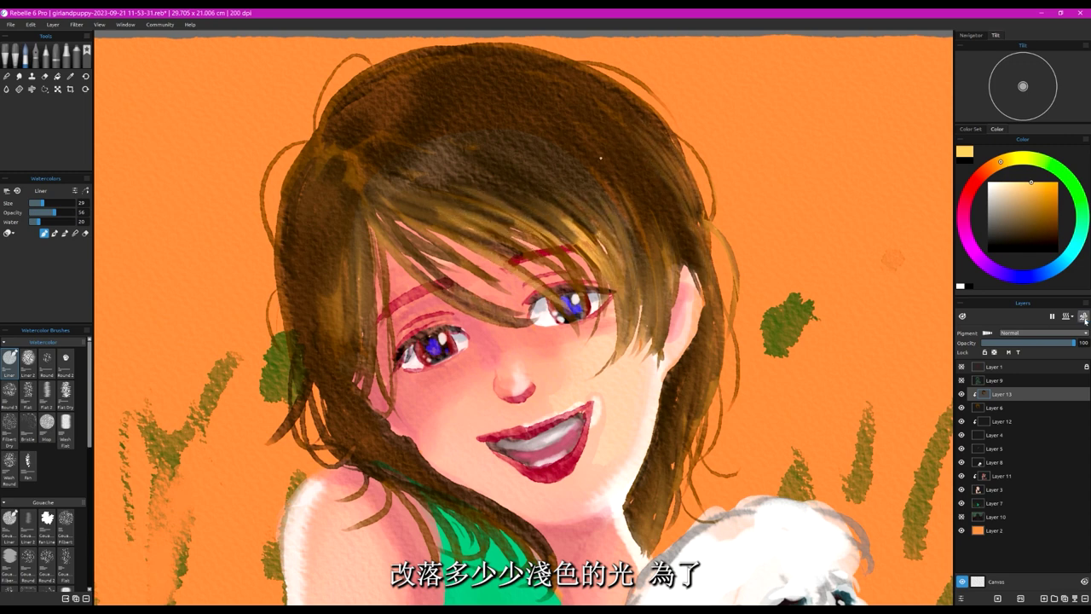
# Step: Paint yellow strands in the side hair by the shaded cheek and the lower locks sweeping over the shoulder
pyautogui.moveTo(382, 235); pyautogui.dragTo(380, 336)
pyautogui.moveTo(368, 243); pyautogui.dragTo(367, 326)
pyautogui.moveTo(362, 265); pyautogui.dragTo(362, 329)
pyautogui.moveTo(342, 259)
pyautogui.mouseDown()
pyautogui.moveTo(340, 359)
pyautogui.moveTo(329, 350)
pyautogui.mouseUp()
pyautogui.moveTo(325, 281); pyautogui.dragTo(324, 343)
pyautogui.moveTo(339, 418); pyautogui.dragTo(419, 479)
pyautogui.moveTo(337, 423); pyautogui.dragTo(413, 474)
pyautogui.moveTo(389, 456); pyautogui.dragTo(465, 499)
pyautogui.moveTo(348, 447); pyautogui.dragTo(414, 471)
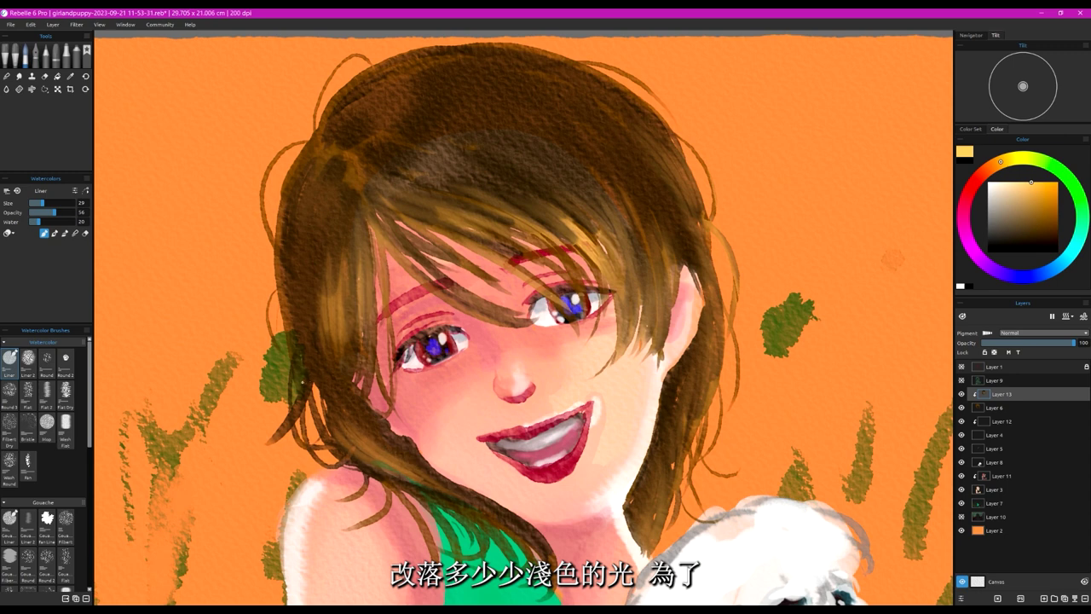
pyautogui.moveTo(290, 373); pyautogui.dragTo(318, 428)
# Step: Paint fine yellow strands over the upper fringe, curving from the parting towards the lit side, and dry the layer
pyautogui.moveTo(358, 213); pyautogui.dragTo(477, 179)
pyautogui.moveTo(392, 206); pyautogui.dragTo(528, 159)
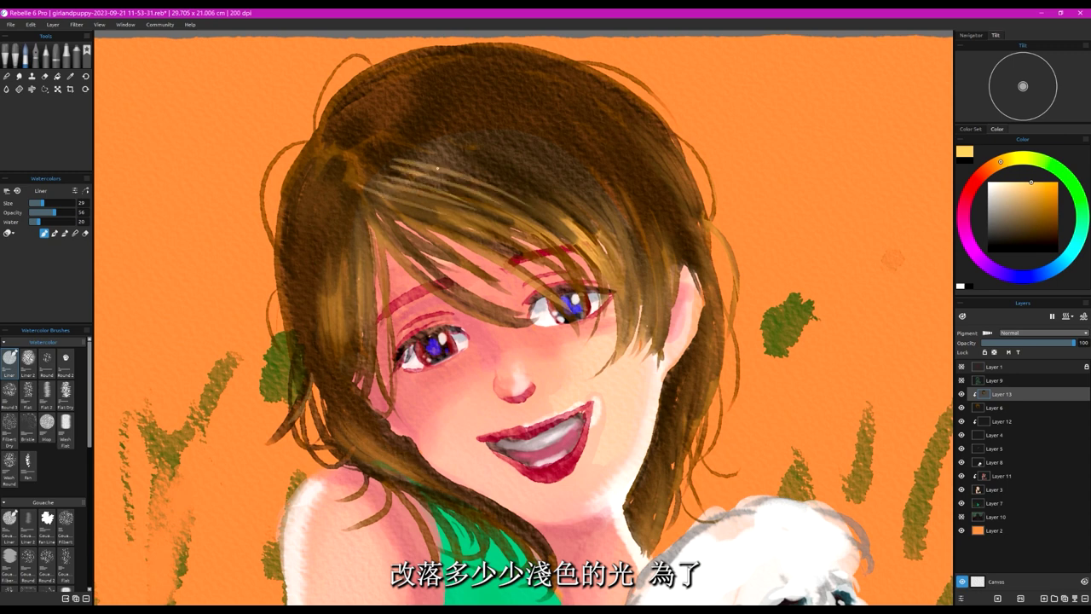
pyautogui.moveTo(426, 179); pyautogui.dragTo(528, 155)
pyautogui.moveTo(503, 194)
pyautogui.mouseDown()
pyautogui.moveTo(513, 159)
pyautogui.moveTo(596, 150)
pyautogui.mouseUp()
pyautogui.moveTo(546, 220); pyautogui.dragTo(618, 143)
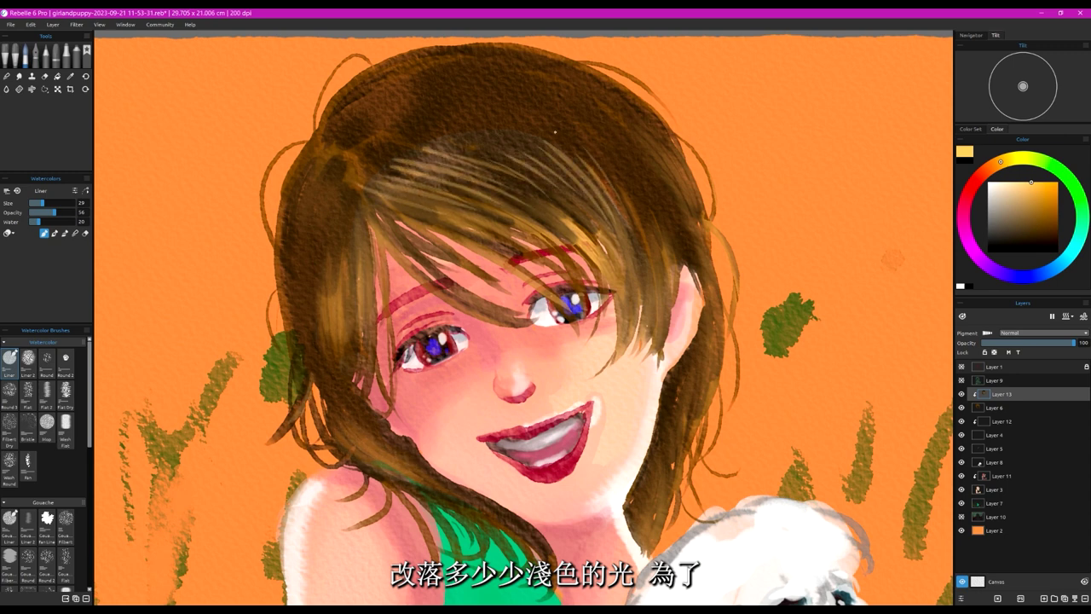
pyautogui.moveTo(528, 254)
pyautogui.mouseDown()
pyautogui.moveTo(597, 203)
pyautogui.moveTo(620, 201)
pyautogui.mouseUp()
pyautogui.moveTo(503, 218); pyautogui.dragTo(571, 271)
pyautogui.moveTo(515, 242)
pyautogui.mouseDown()
pyautogui.moveTo(564, 271)
pyautogui.moveTo(551, 292)
pyautogui.mouseUp()
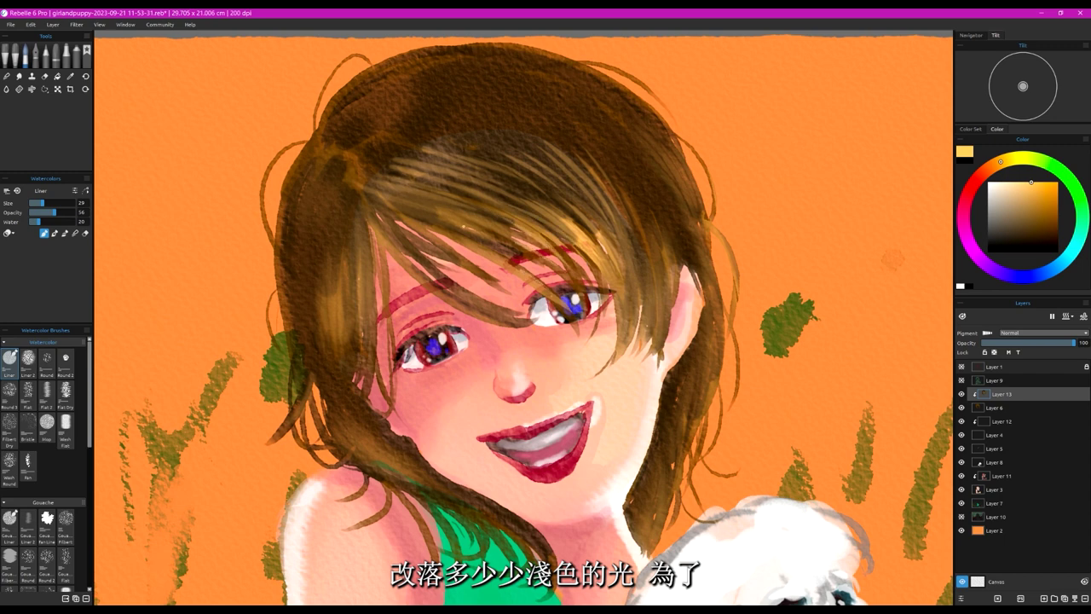
pyautogui.click(1082, 319)
# Step: Set the brush to size 52, opacity 38 and water 48 and glaze soft yellow over the lit-side outer hair
pyautogui.click(50, 221)
pyautogui.moveTo(55, 212); pyautogui.dragTo(55, 205)
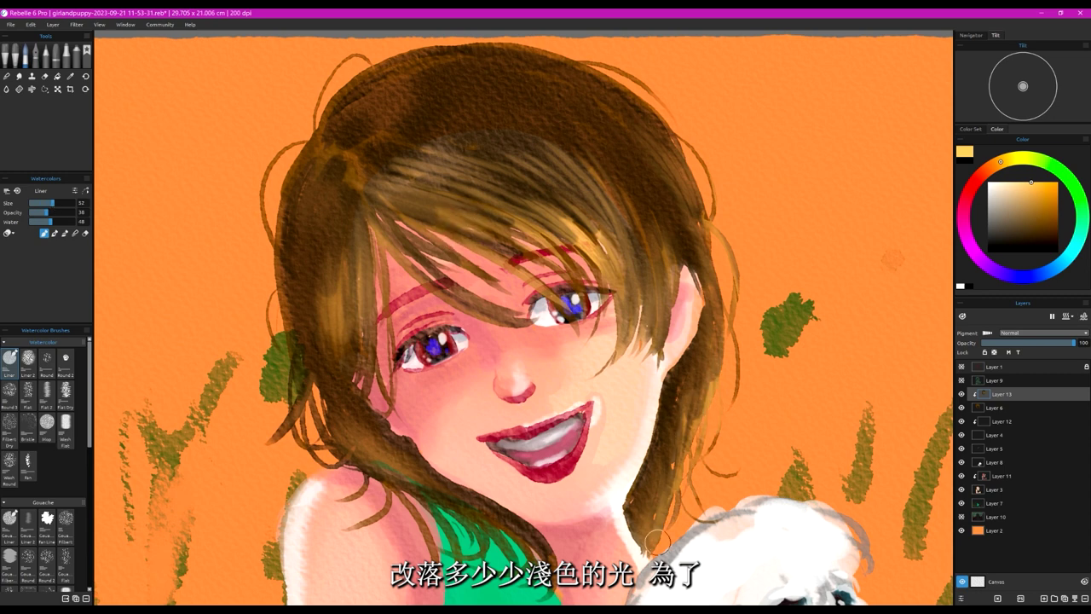
pyautogui.moveTo(737, 354); pyautogui.dragTo(731, 322)
pyautogui.moveTo(685, 486)
pyautogui.mouseDown()
pyautogui.moveTo(717, 519)
pyautogui.moveTo(706, 406)
pyautogui.mouseUp()
pyautogui.moveTo(710, 220); pyautogui.dragTo(738, 363)
pyautogui.moveTo(676, 132); pyautogui.dragTo(714, 218)
pyautogui.moveTo(652, 137); pyautogui.dragTo(703, 251)
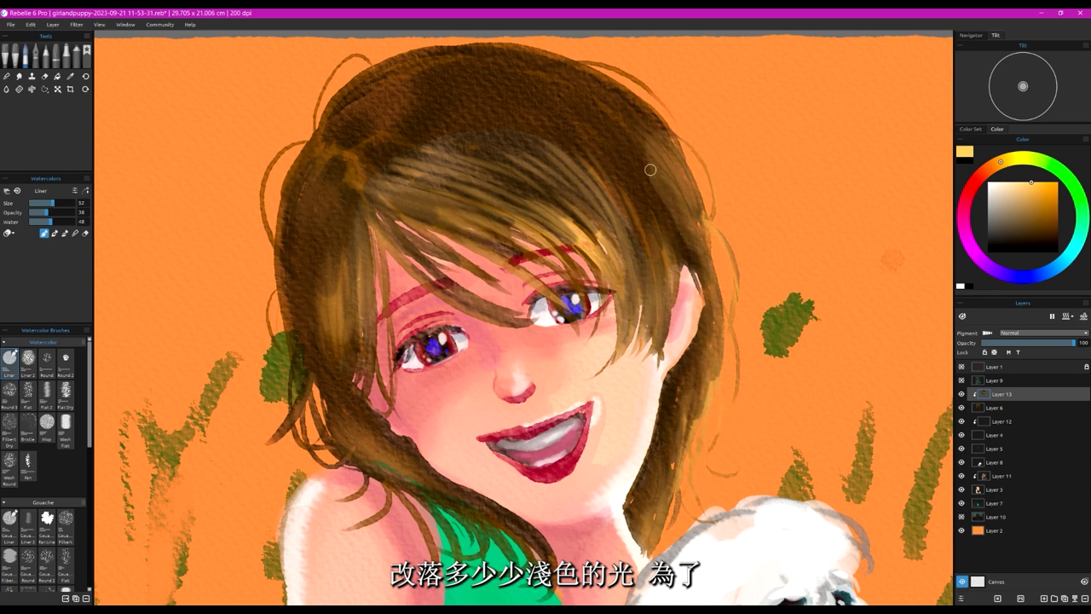
pyautogui.moveTo(636, 160); pyautogui.dragTo(669, 223)
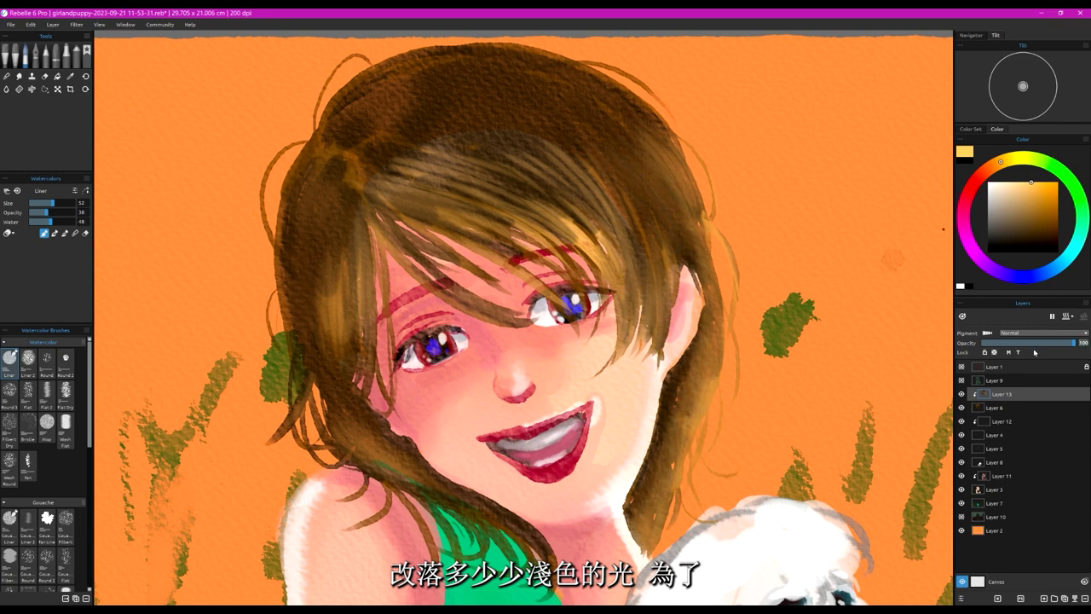
# Step: On Layer 6, set the eraser to size 25 and water 6 and trim the hair edge beside the shaded jaw
pyautogui.click(1011, 409)
pyautogui.click(85, 233)
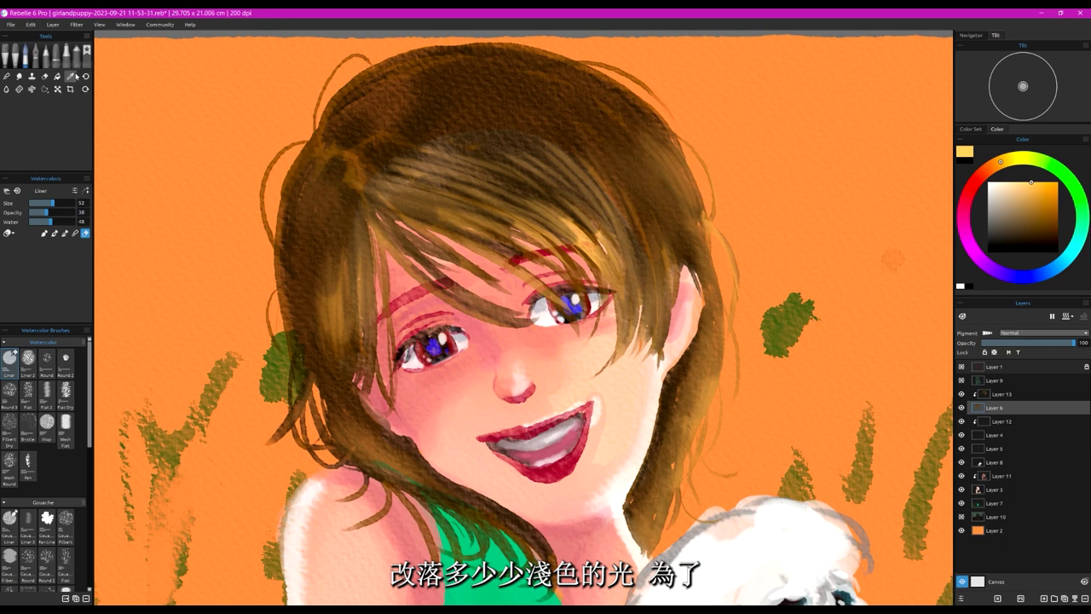
pyautogui.click(52, 213)
pyautogui.moveTo(54, 219); pyautogui.dragTo(33, 223)
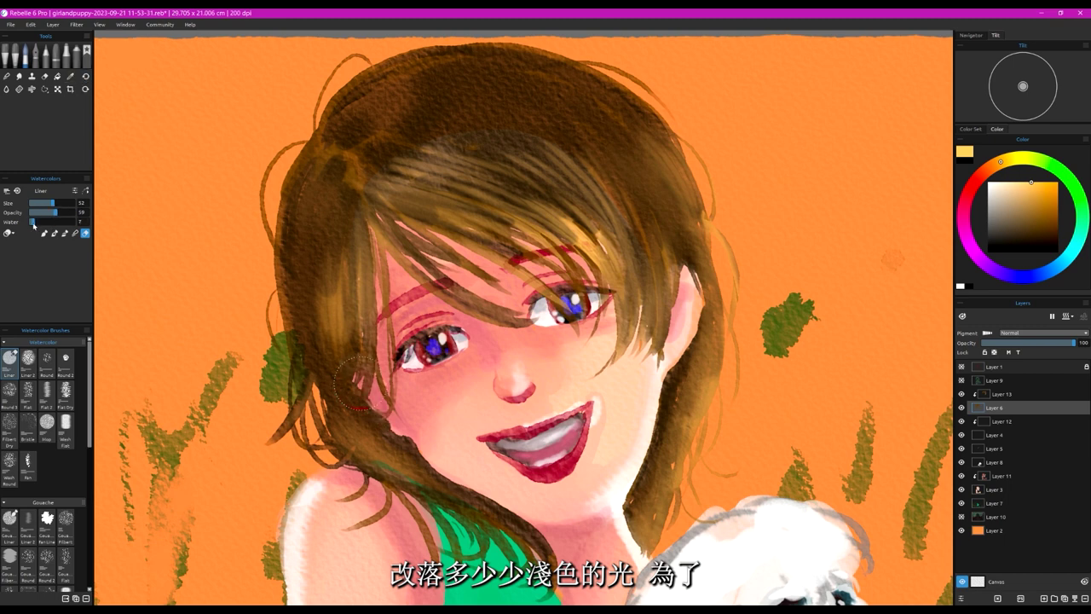
pyautogui.moveTo(373, 413); pyautogui.dragTo(387, 425)
pyautogui.moveTo(52, 203); pyautogui.dragTo(40, 203)
pyautogui.moveTo(384, 417)
pyautogui.mouseDown()
pyautogui.moveTo(360, 400)
pyautogui.moveTo(390, 426)
pyautogui.mouseUp()
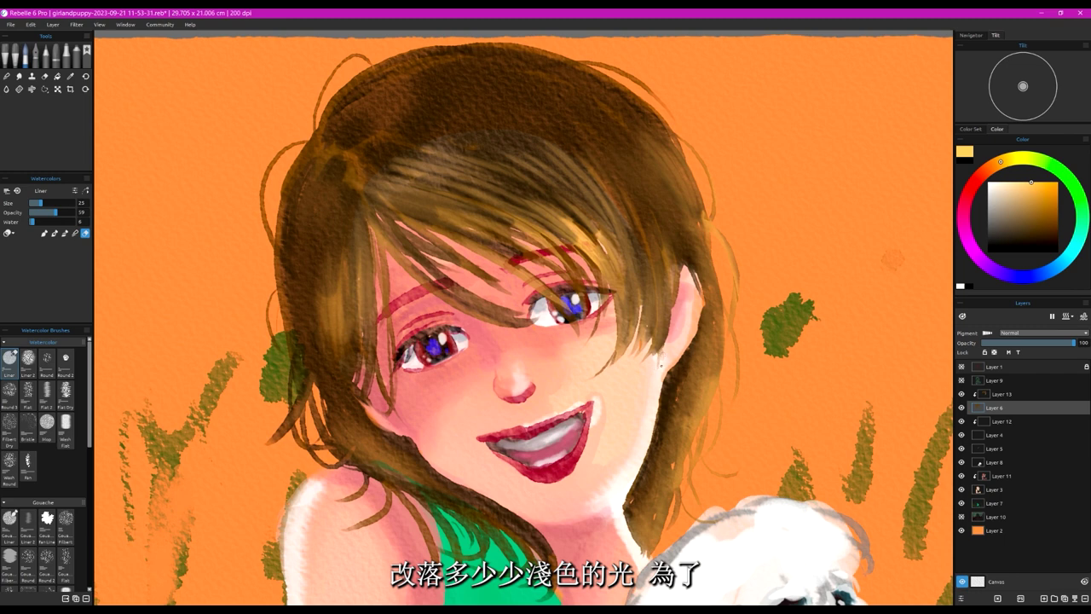
# Step: Erase thin gaps between strands along the lit-side outer hair, from the crown edge down to the tips
pyautogui.moveTo(653, 356); pyautogui.dragTo(671, 266)
pyautogui.hotkey('ctrl', 'z')
pyautogui.moveTo(700, 227); pyautogui.dragTo(676, 162)
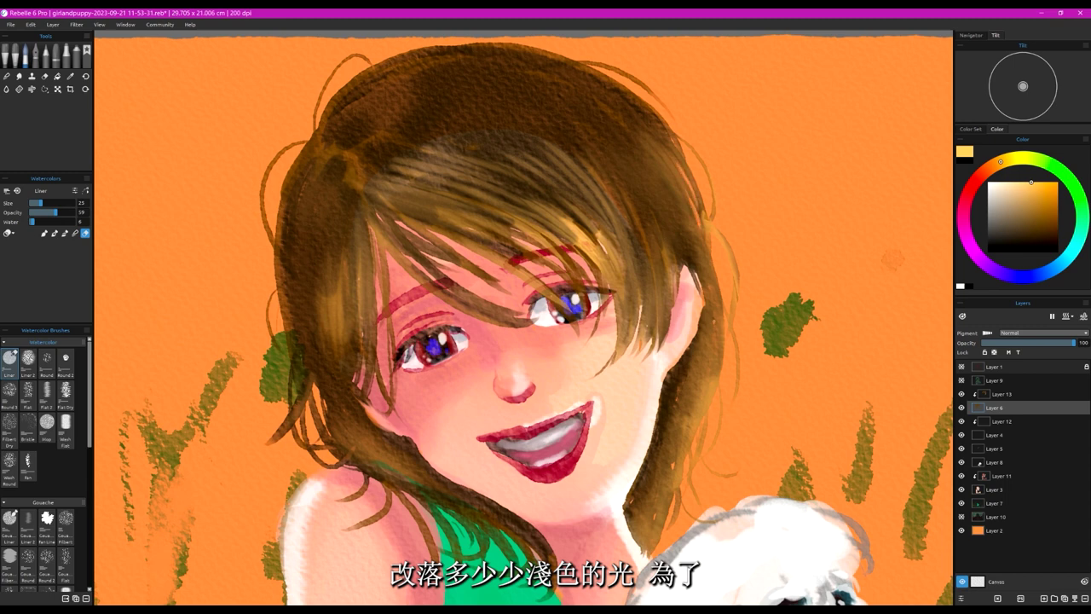
pyautogui.moveTo(713, 388); pyautogui.dragTo(719, 337)
pyautogui.moveTo(673, 472); pyautogui.dragTo(677, 436)
pyautogui.moveTo(659, 489); pyautogui.dragTo(653, 538)
pyautogui.moveTo(671, 437); pyautogui.dragTo(668, 466)
pyautogui.moveTo(694, 430); pyautogui.dragTo(685, 448)
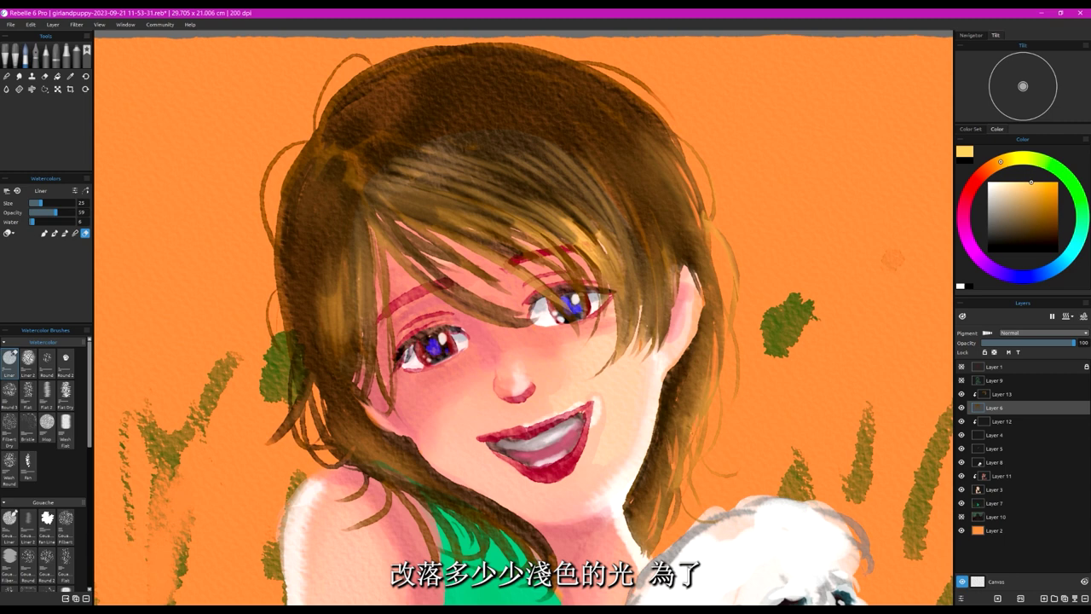
# Step: Erase thin gaps in the shaded-side lock tips, the ends over the green top and the hairline by the parting
pyautogui.moveTo(280, 446)
pyautogui.mouseDown()
pyautogui.moveTo(267, 423)
pyautogui.moveTo(327, 402)
pyautogui.mouseUp()
pyautogui.moveTo(467, 527); pyautogui.dragTo(462, 503)
pyautogui.moveTo(499, 534); pyautogui.dragTo(491, 520)
pyautogui.moveTo(546, 551); pyautogui.dragTo(473, 495)
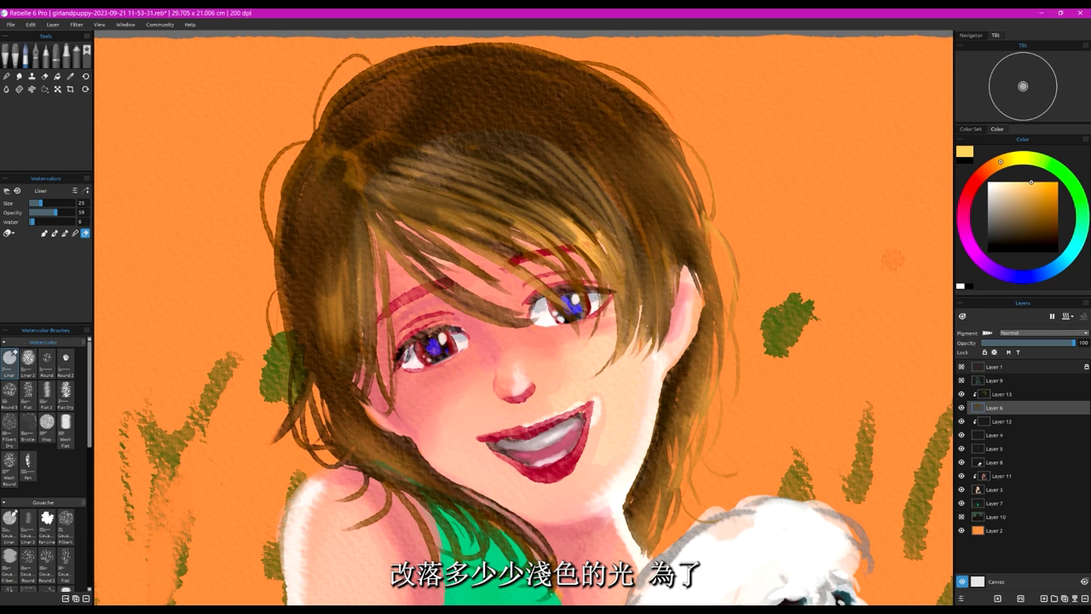
pyautogui.moveTo(363, 381); pyautogui.dragTo(362, 324)
pyautogui.moveTo(376, 259)
pyautogui.mouseDown()
pyautogui.moveTo(372, 236)
pyautogui.moveTo(399, 225)
pyautogui.moveTo(390, 219)
pyautogui.mouseUp()
pyautogui.moveTo(393, 227)
pyautogui.mouseDown()
pyautogui.moveTo(418, 250)
pyautogui.moveTo(504, 237)
pyautogui.moveTo(429, 220)
pyautogui.mouseUp()
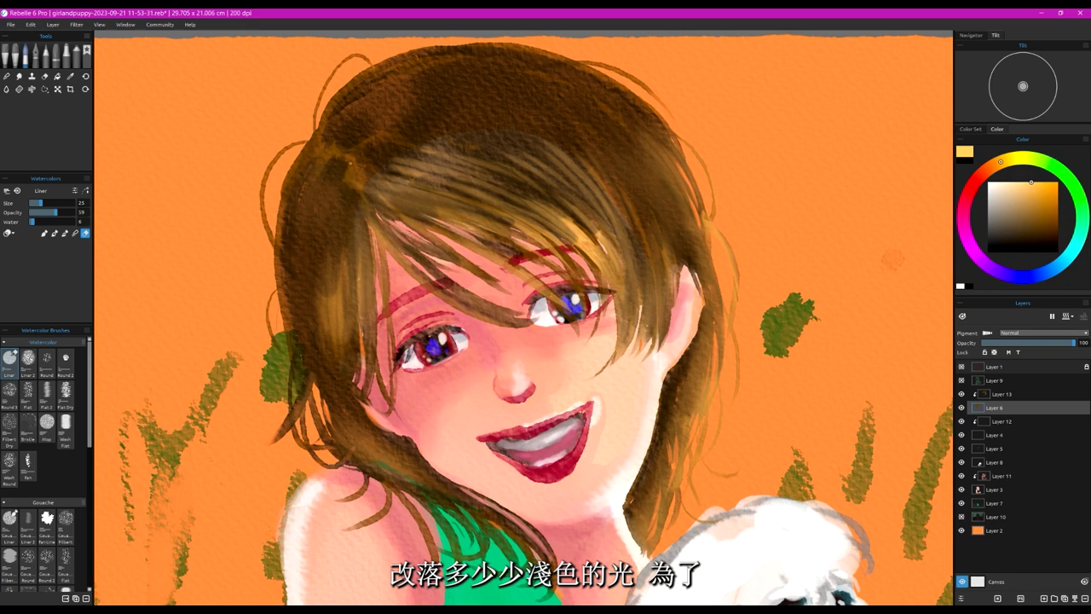
# Step: Switch from erasing to painting in white at size 42 and opacity 96, and try a highlight on the outer hair
pyautogui.scroll(-3, 351, 161)
pyautogui.scroll(1, 397, 190)
pyautogui.click(989, 182)
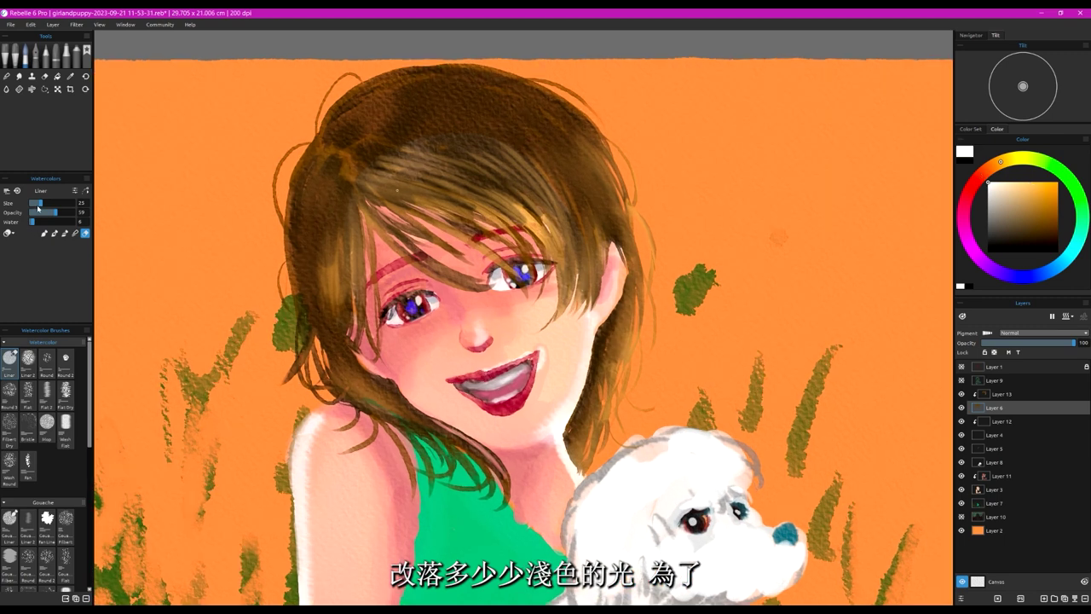
pyautogui.moveTo(38, 204); pyautogui.dragTo(50, 203)
pyautogui.click(66, 212)
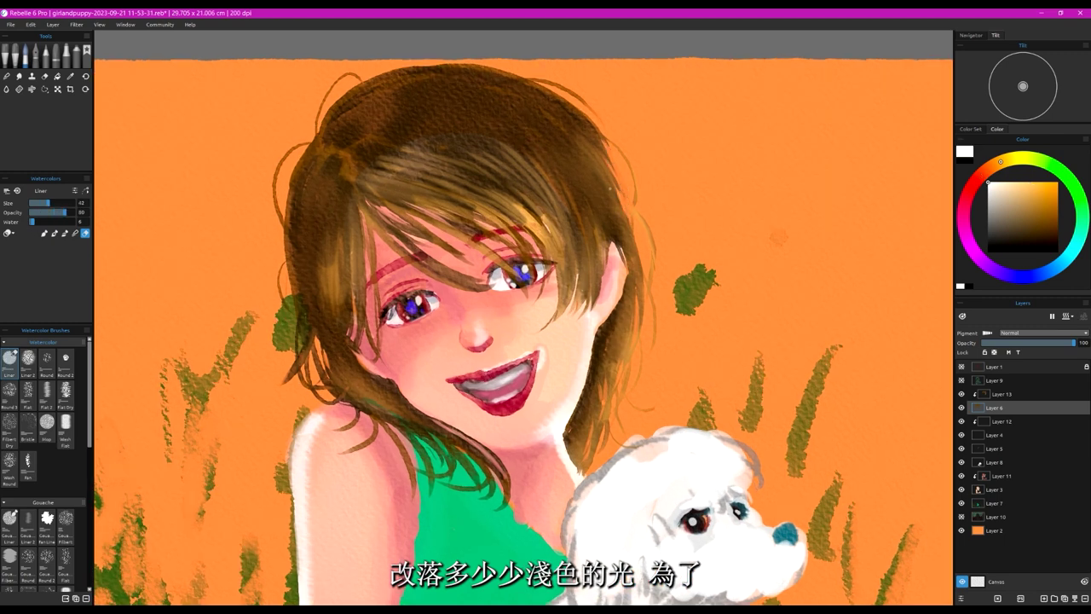
pyautogui.click(44, 232)
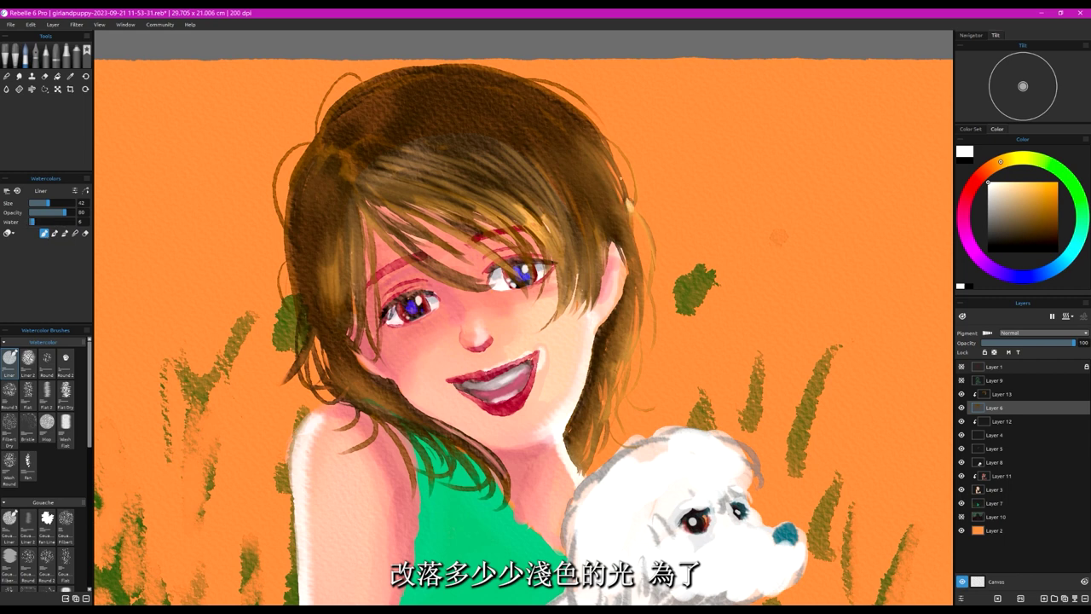
pyautogui.moveTo(65, 214); pyautogui.dragTo(72, 213)
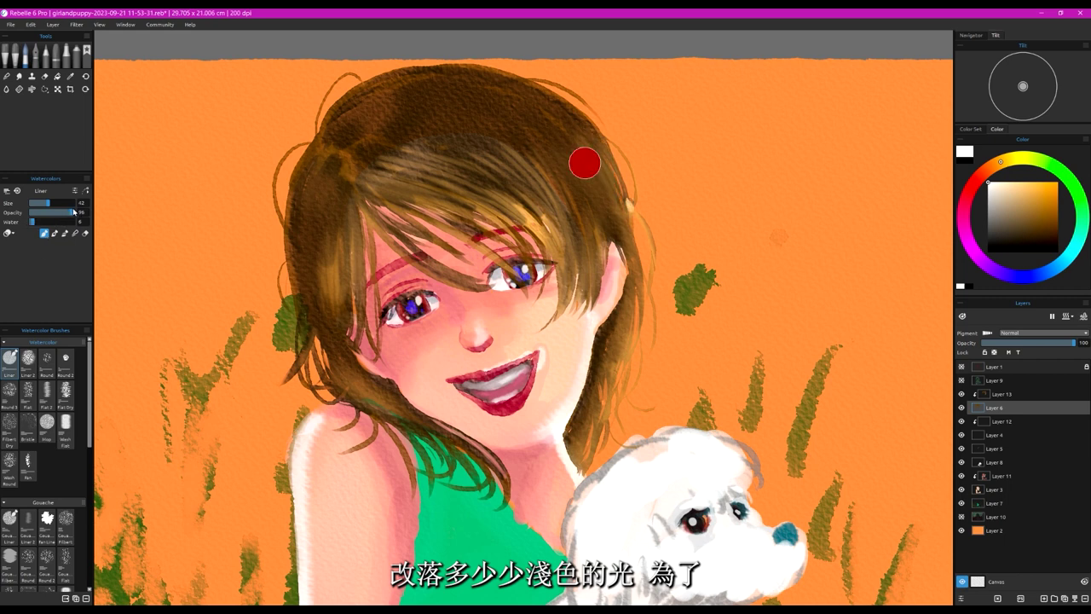
pyautogui.moveTo(630, 186); pyautogui.dragTo(640, 237)
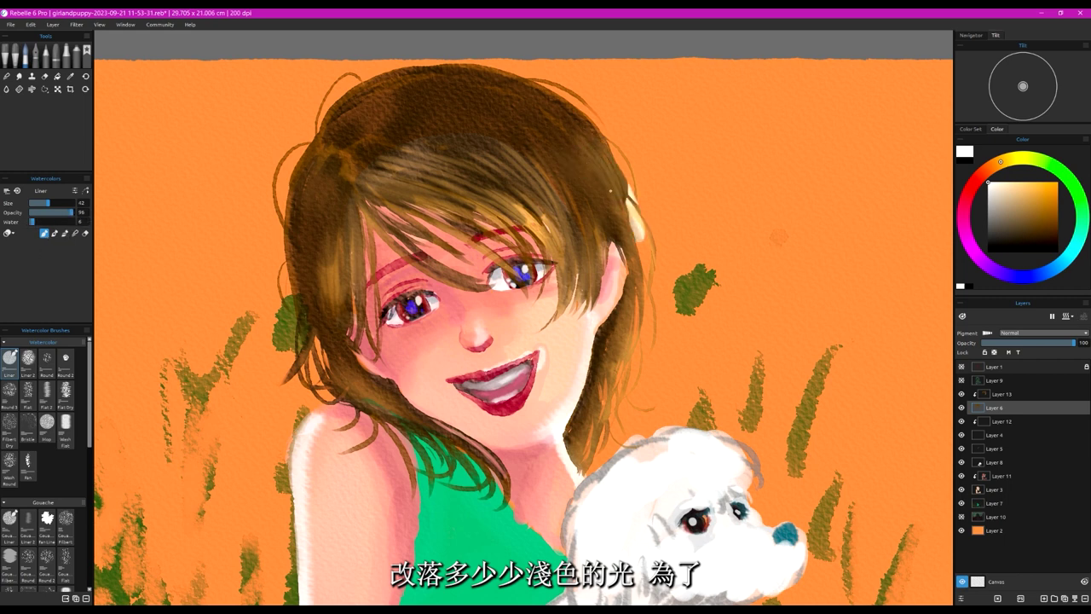
pyautogui.click(85, 76)
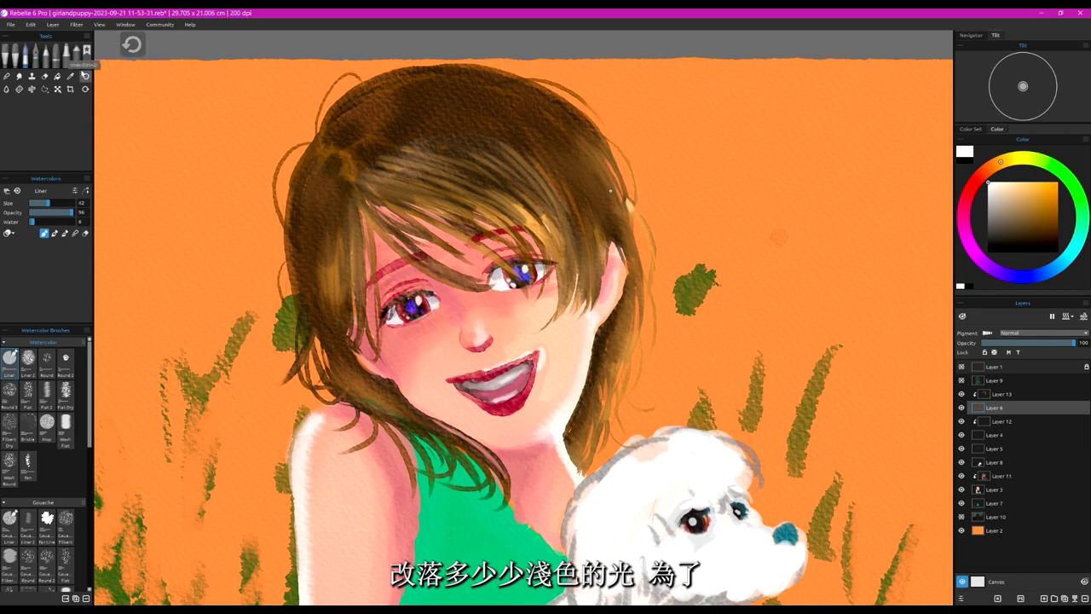
# Step: On Layer 13, paint white rim-light strands down the lit-side outer hair from the crown edge to the tips
pyautogui.click(1003, 395)
pyautogui.moveTo(593, 148)
pyautogui.mouseDown()
pyautogui.moveTo(621, 215)
pyautogui.moveTo(629, 169)
pyautogui.moveTo(641, 292)
pyautogui.mouseUp()
pyautogui.moveTo(621, 208)
pyautogui.mouseDown()
pyautogui.moveTo(636, 295)
pyautogui.moveTo(656, 272)
pyautogui.mouseUp()
pyautogui.moveTo(643, 275); pyautogui.dragTo(629, 348)
pyautogui.moveTo(633, 261); pyautogui.dragTo(627, 342)
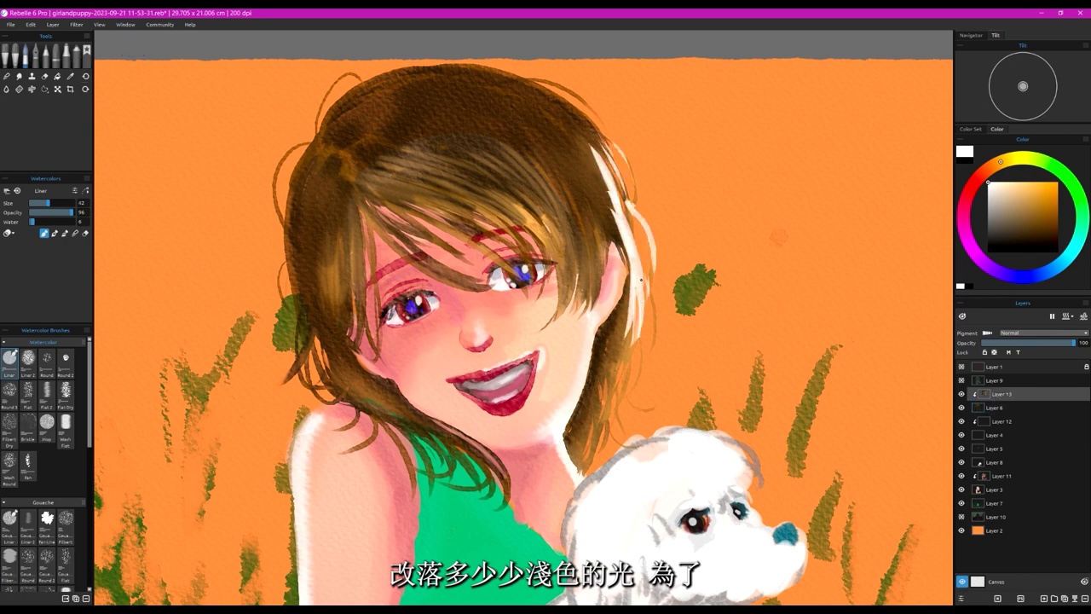
pyautogui.moveTo(655, 278); pyautogui.dragTo(651, 356)
pyautogui.moveTo(637, 336); pyautogui.dragTo(624, 375)
pyautogui.moveTo(641, 348)
pyautogui.mouseDown()
pyautogui.moveTo(632, 391)
pyautogui.moveTo(609, 377)
pyautogui.mouseUp()
pyautogui.moveTo(611, 365)
pyautogui.mouseDown()
pyautogui.moveTo(608, 431)
pyautogui.moveTo(588, 462)
pyautogui.mouseUp()
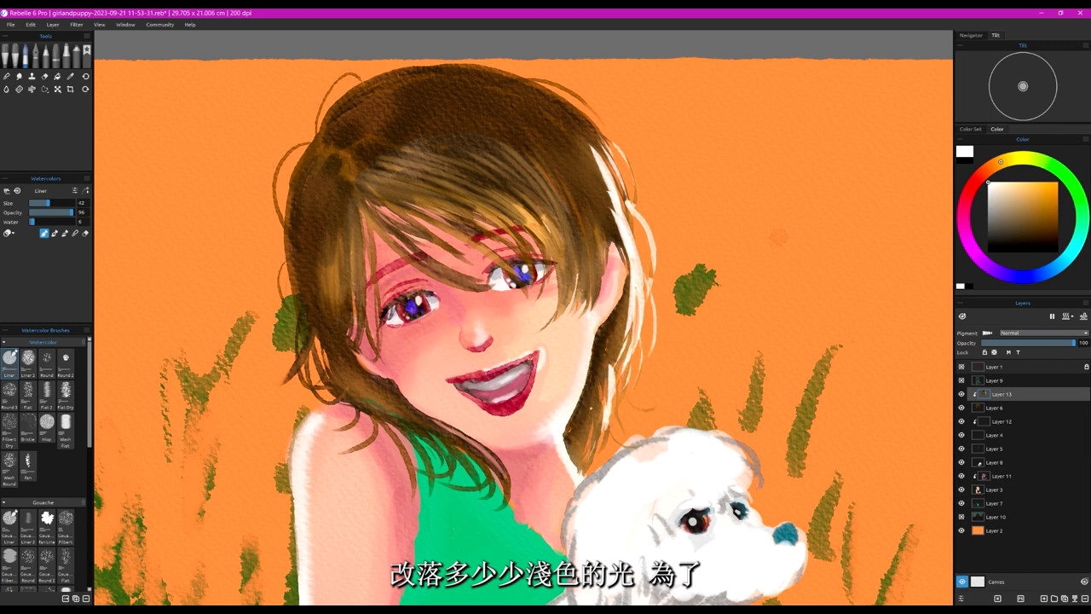
pyautogui.moveTo(594, 398); pyautogui.dragTo(590, 450)
pyautogui.moveTo(598, 410); pyautogui.dragTo(595, 451)
pyautogui.moveTo(583, 426); pyautogui.dragTo(578, 453)
# Step: Paint white highlight strands in the locks in front of the lit ear and up towards the crown edge
pyautogui.moveTo(593, 306); pyautogui.dragTo(600, 237)
pyautogui.moveTo(586, 295); pyautogui.dragTo(584, 250)
pyautogui.moveTo(569, 306); pyautogui.dragTo(574, 246)
pyautogui.moveTo(578, 281); pyautogui.dragTo(598, 209)
pyautogui.moveTo(596, 230); pyautogui.dragTo(600, 126)
# Step: Paint white highlight strands along the fringe ends over the lit eye and across the forehead
pyautogui.moveTo(515, 229); pyautogui.dragTo(537, 283)
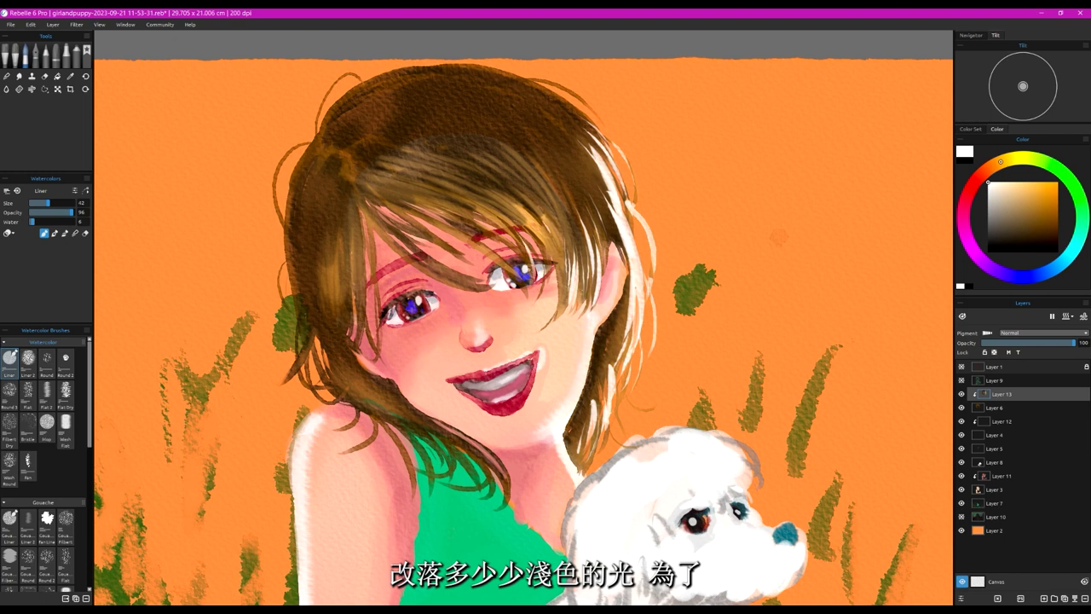
pyautogui.moveTo(475, 243); pyautogui.dragTo(526, 286)
pyautogui.moveTo(542, 227); pyautogui.dragTo(564, 291)
pyautogui.moveTo(488, 290); pyautogui.dragTo(432, 266)
pyautogui.moveTo(462, 261); pyautogui.dragTo(444, 248)
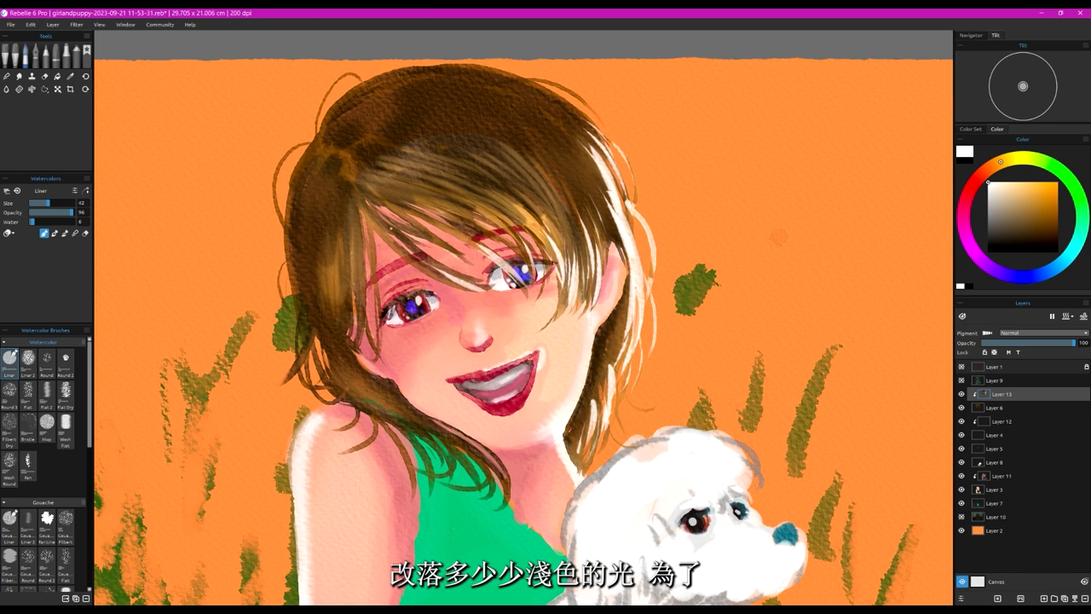
# Step: Add white strands to the locks around the shaded cheek and over the green top, reducing the brush to size 21
pyautogui.moveTo(382, 353); pyautogui.dragTo(377, 293)
pyautogui.moveTo(418, 412); pyautogui.dragTo(342, 386)
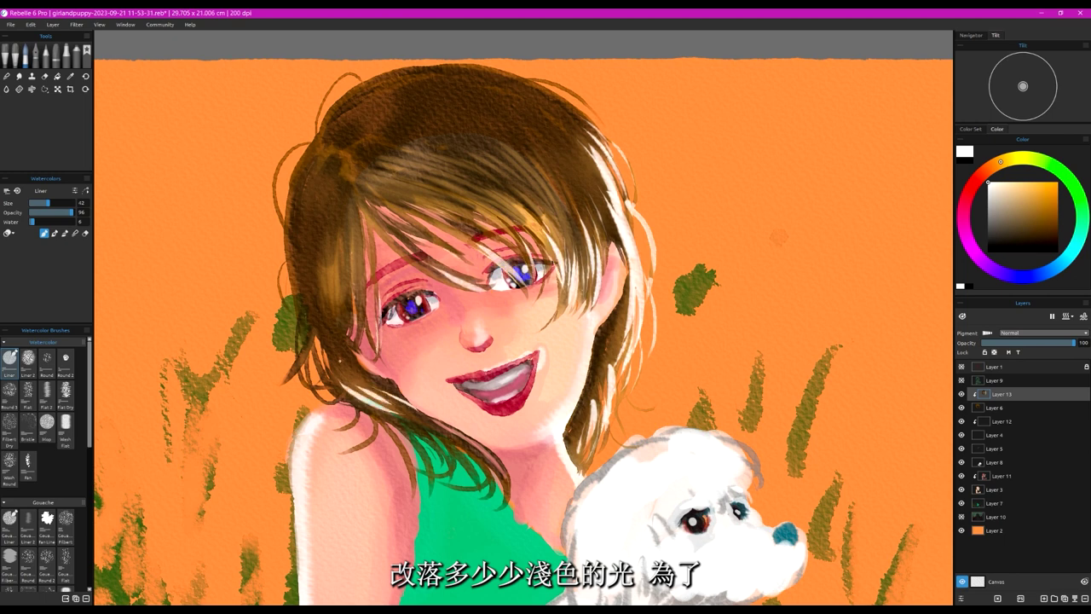
pyautogui.moveTo(48, 204); pyautogui.dragTo(39, 203)
pyautogui.moveTo(410, 410); pyautogui.dragTo(347, 380)
pyautogui.moveTo(494, 465); pyautogui.dragTo(421, 418)
pyautogui.moveTo(468, 453); pyautogui.dragTo(431, 427)
# Step: Add fine white strands to the lit-side hair tips, the hair around the ear and the crown edge
pyautogui.moveTo(583, 463); pyautogui.dragTo(593, 432)
pyautogui.moveTo(589, 470); pyautogui.dragTo(606, 432)
pyautogui.moveTo(616, 363); pyautogui.dragTo(622, 318)
pyautogui.moveTo(623, 398); pyautogui.dragTo(629, 361)
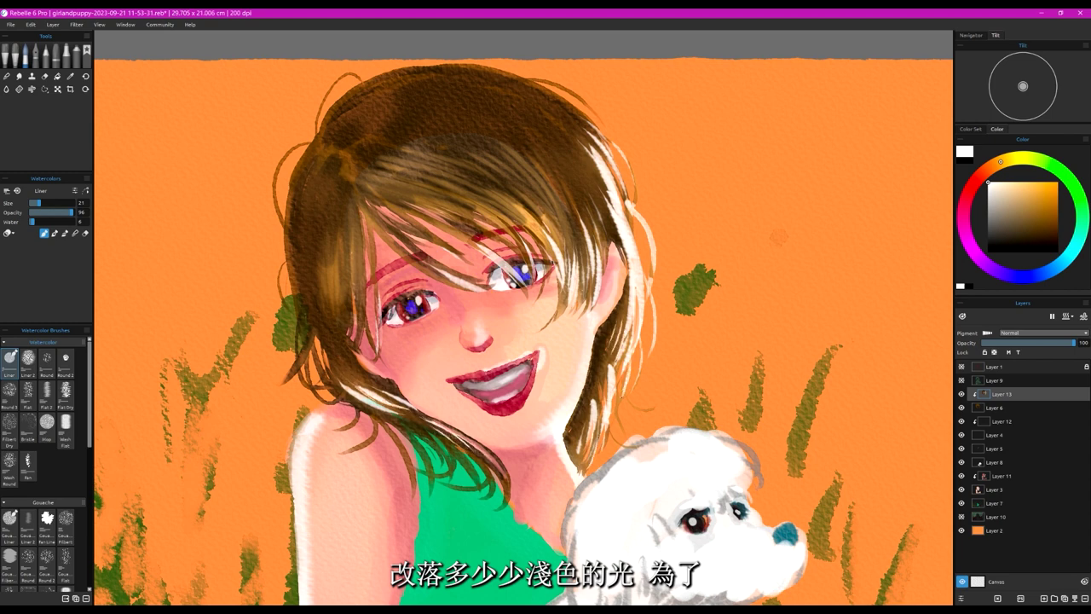
pyautogui.moveTo(625, 262); pyautogui.dragTo(592, 212)
pyautogui.moveTo(613, 207)
pyautogui.mouseDown()
pyautogui.moveTo(580, 164)
pyautogui.moveTo(610, 213)
pyautogui.mouseUp()
pyautogui.moveTo(591, 200); pyautogui.dragTo(612, 230)
pyautogui.moveTo(591, 142); pyautogui.dragTo(613, 172)
pyautogui.moveTo(568, 111); pyautogui.dragTo(595, 126)
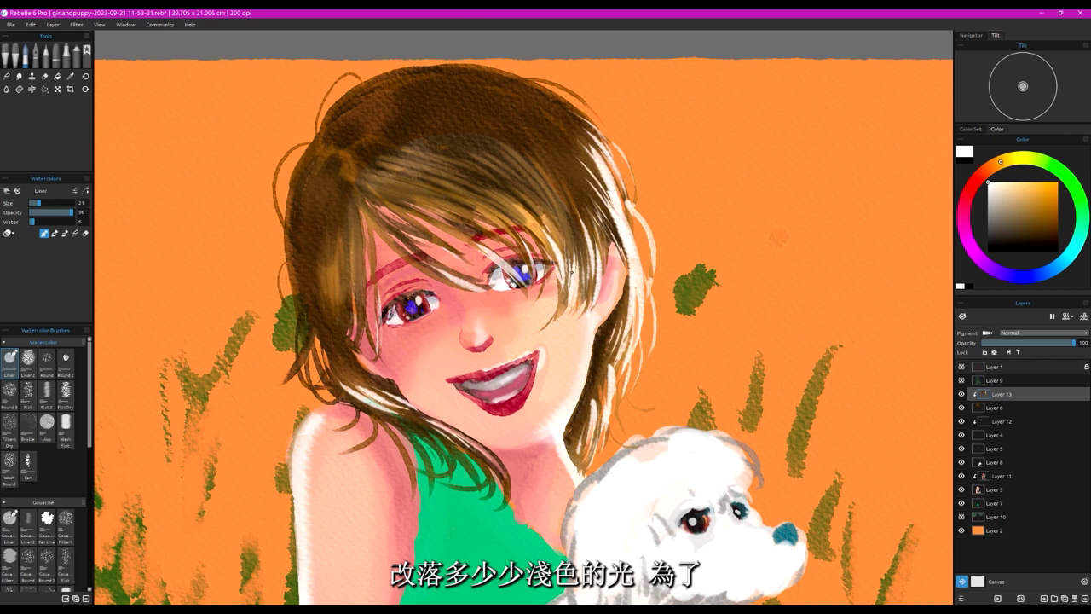
# Step: Add fine white strands to the lit-side fringe locks and above the lit-side eyebrow
pyautogui.moveTo(581, 208); pyautogui.dragTo(564, 256)
pyautogui.moveTo(557, 276); pyautogui.dragTo(563, 306)
pyautogui.moveTo(566, 210); pyautogui.dragTo(553, 239)
pyautogui.moveTo(501, 214); pyautogui.dragTo(530, 250)
pyautogui.moveTo(519, 214); pyautogui.dragTo(537, 231)
pyautogui.moveTo(492, 196)
pyautogui.mouseDown()
pyautogui.moveTo(523, 217)
pyautogui.moveTo(515, 237)
pyautogui.mouseUp()
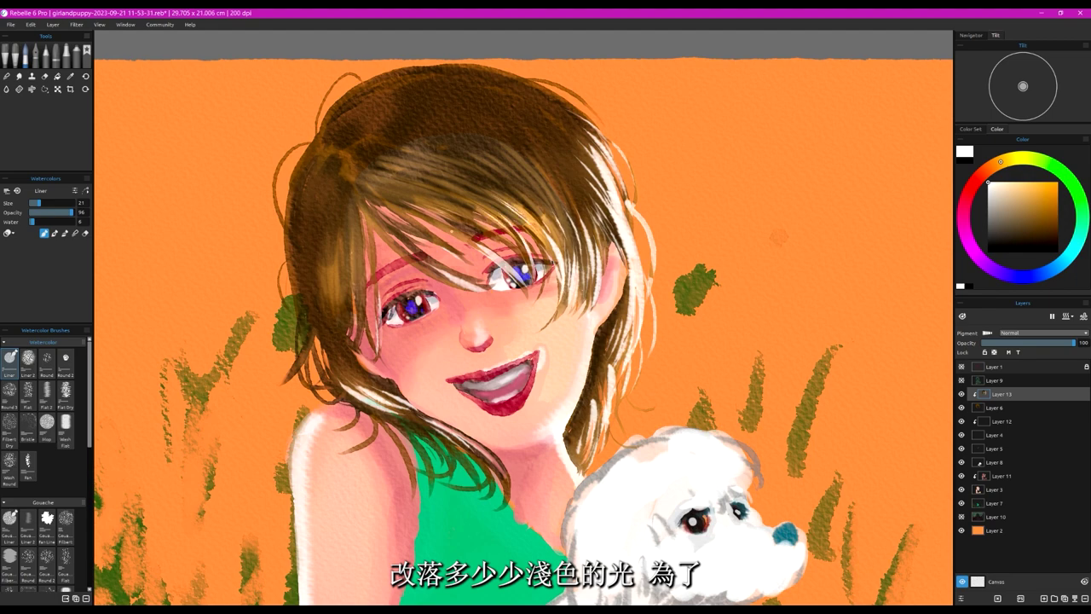
# Step: Add fine white strands to the inner fringe across the forehead and to the upper fringe on the lit side
pyautogui.moveTo(428, 224); pyautogui.dragTo(479, 247)
pyautogui.moveTo(417, 255); pyautogui.dragTo(441, 274)
pyautogui.moveTo(549, 207); pyautogui.dragTo(527, 185)
pyautogui.moveTo(575, 219)
pyautogui.mouseDown()
pyautogui.moveTo(559, 190)
pyautogui.moveTo(536, 191)
pyautogui.mouseUp()
pyautogui.scroll(-1, 511, 208)
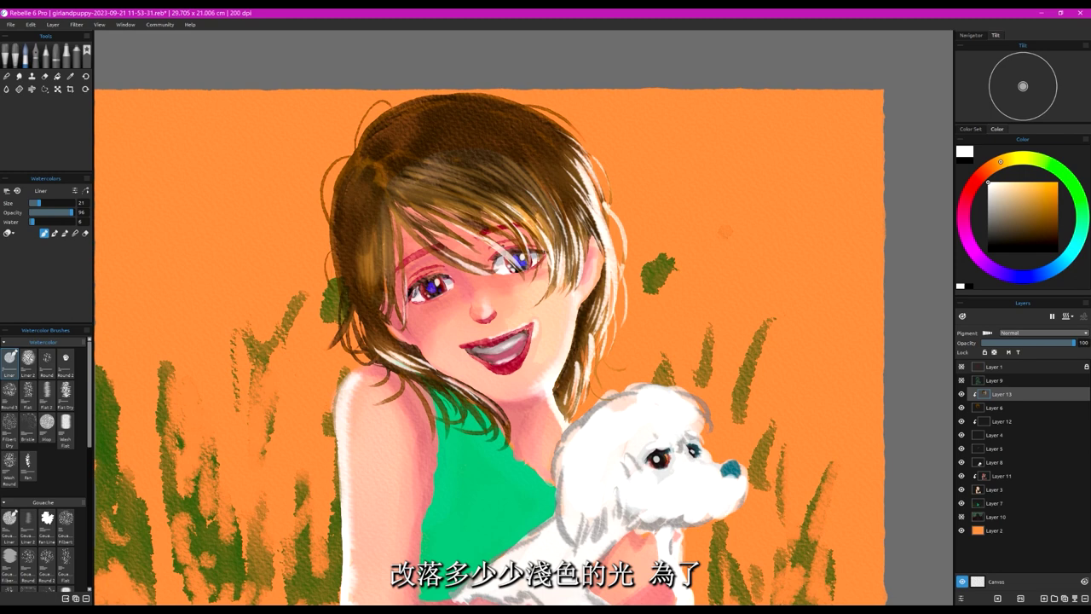
pyautogui.scroll(1, 527, 258)
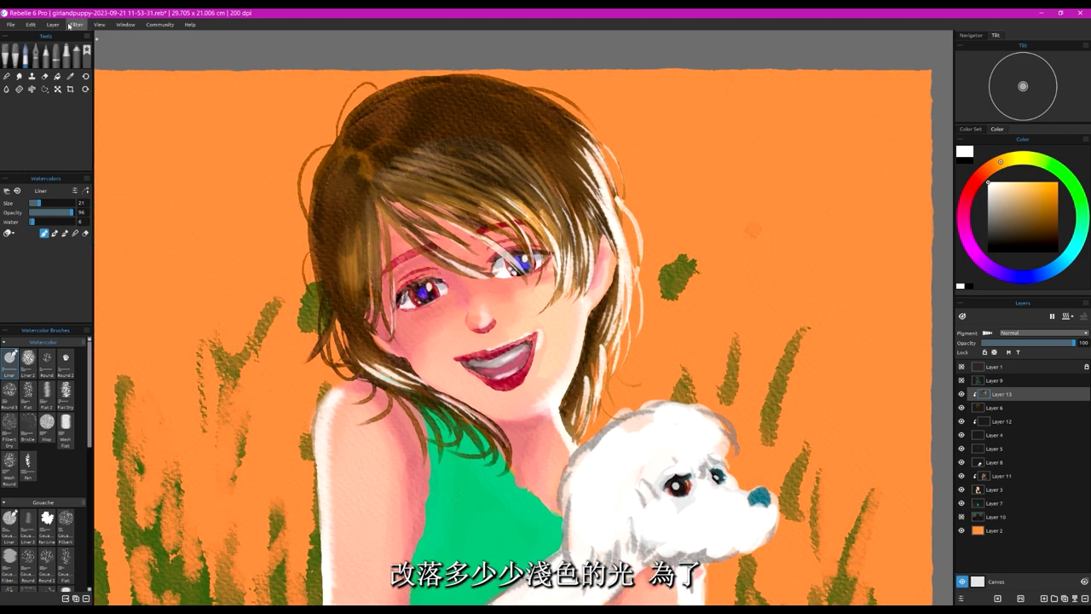
# Step: Save the painting as a Rebelle file named girlandpuppy on the desktop, replacing the existing file
pyautogui.click(13, 25)
pyautogui.click(24, 68)
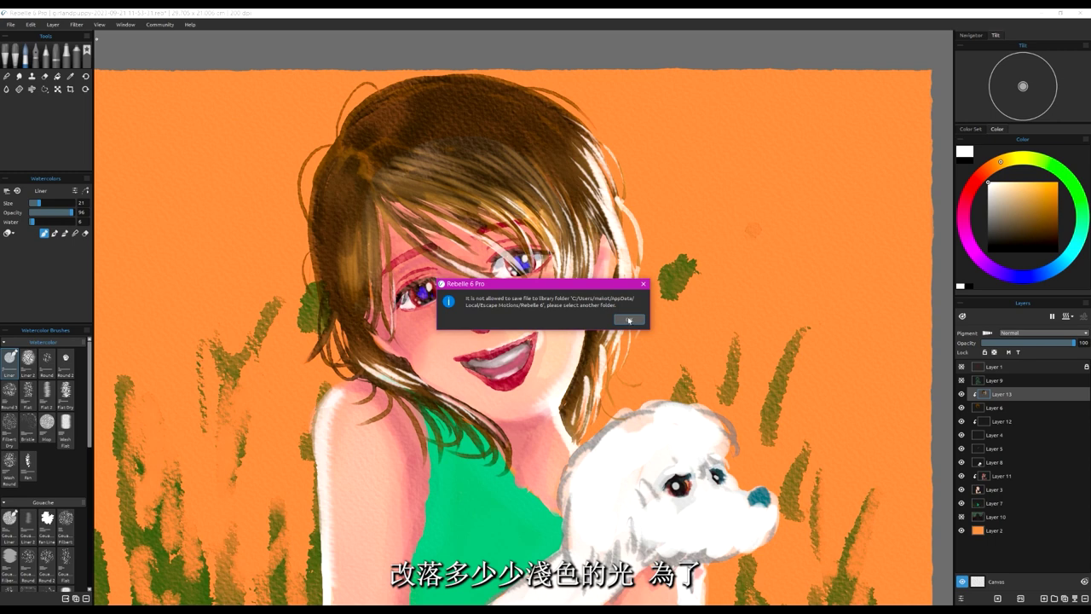
pyautogui.click(628, 320)
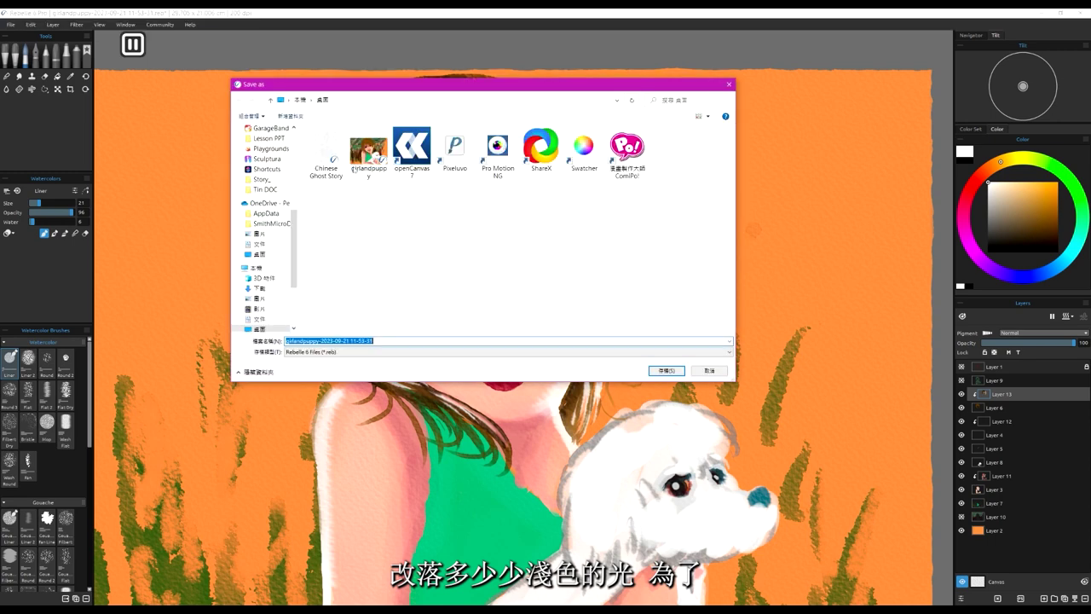
pyautogui.click(667, 371)
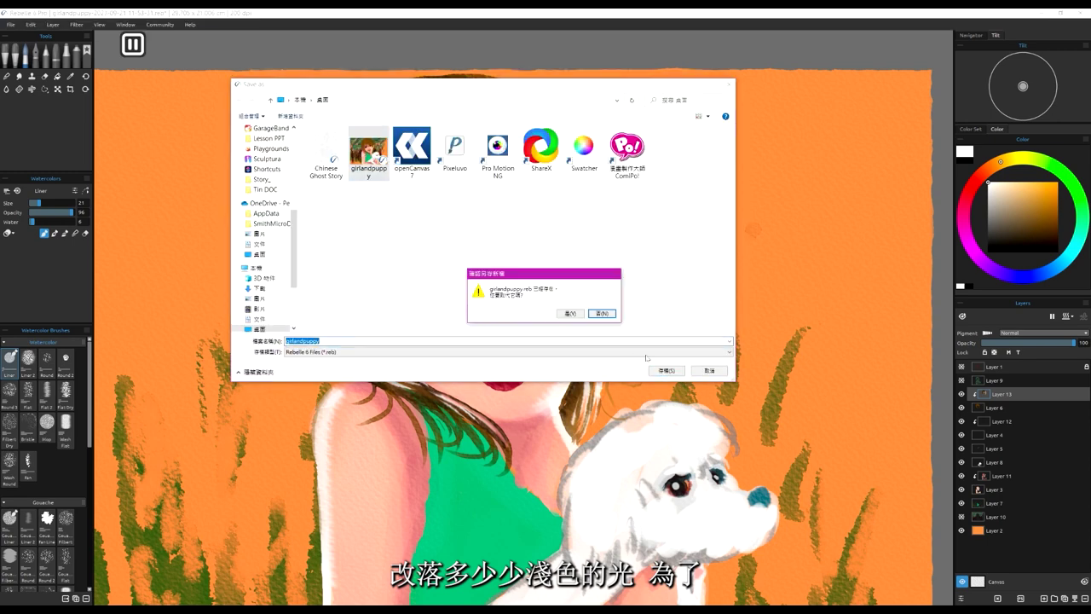
pyautogui.click(570, 314)
# Step: Toggle the visibility of Layer 1, Layer 10, Layer 9 and Layer 7 to check what each one contains
pyautogui.scroll(-2, 661, 383)
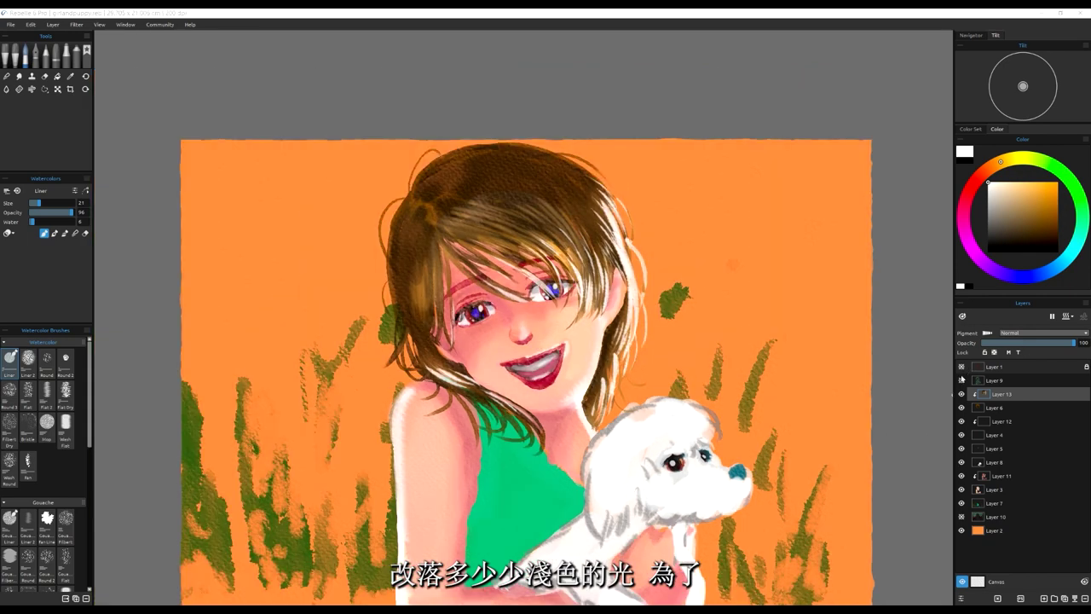
pyautogui.click(962, 366)
pyautogui.click(962, 366)
pyautogui.click(962, 516)
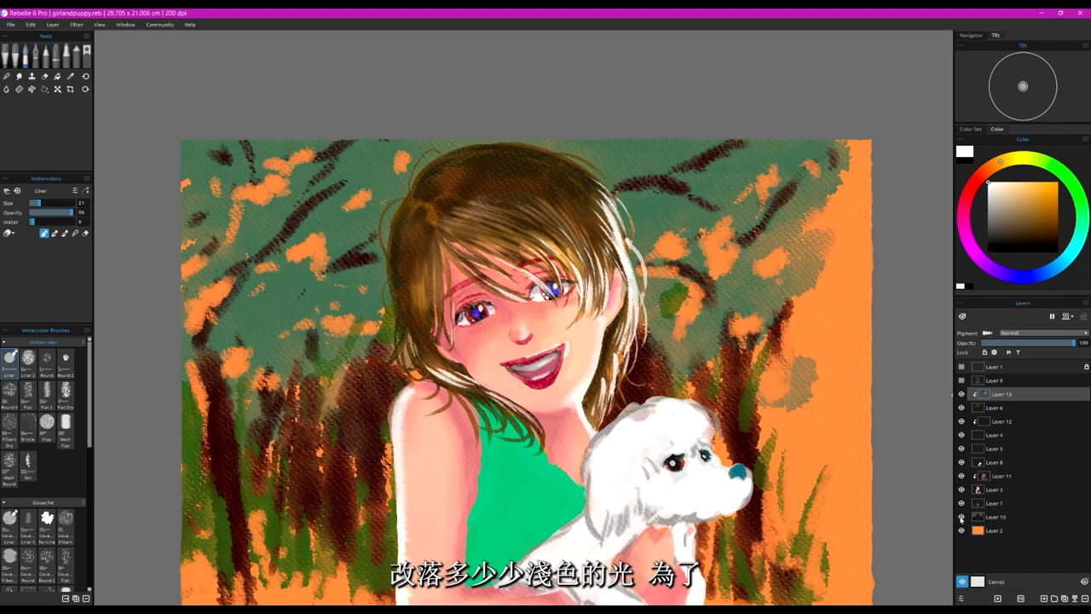
pyautogui.click(962, 380)
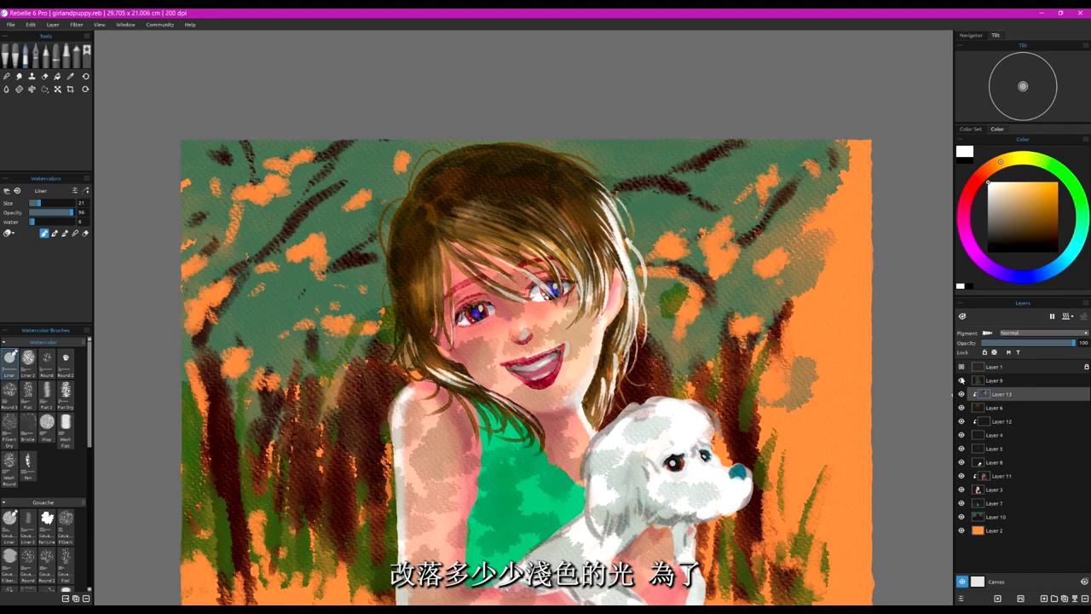
pyautogui.click(961, 380)
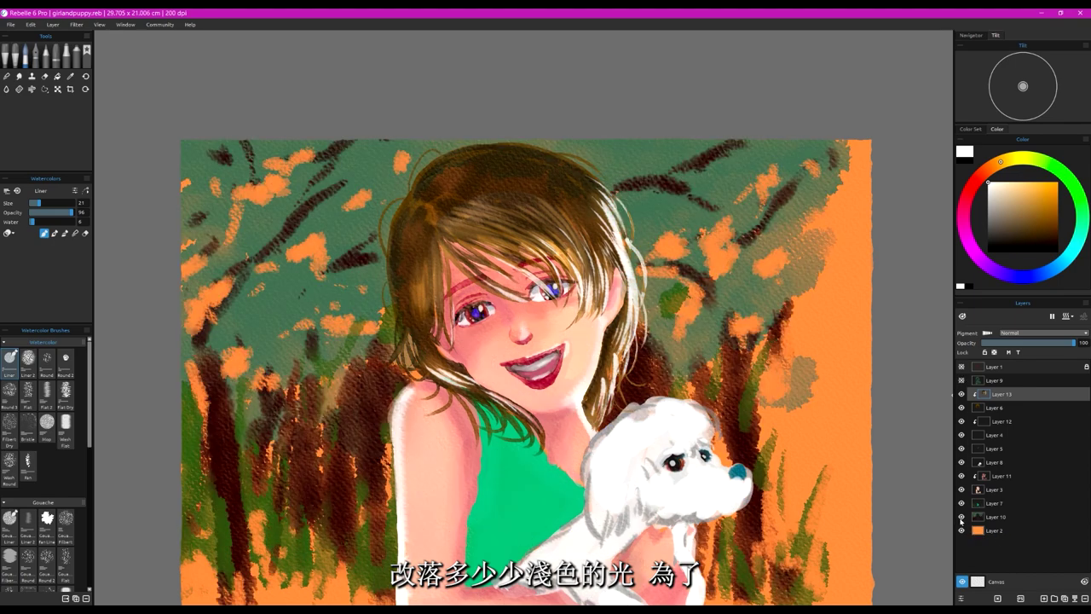
pyautogui.click(961, 516)
pyautogui.scroll(-1, 692, 349)
pyautogui.click(962, 503)
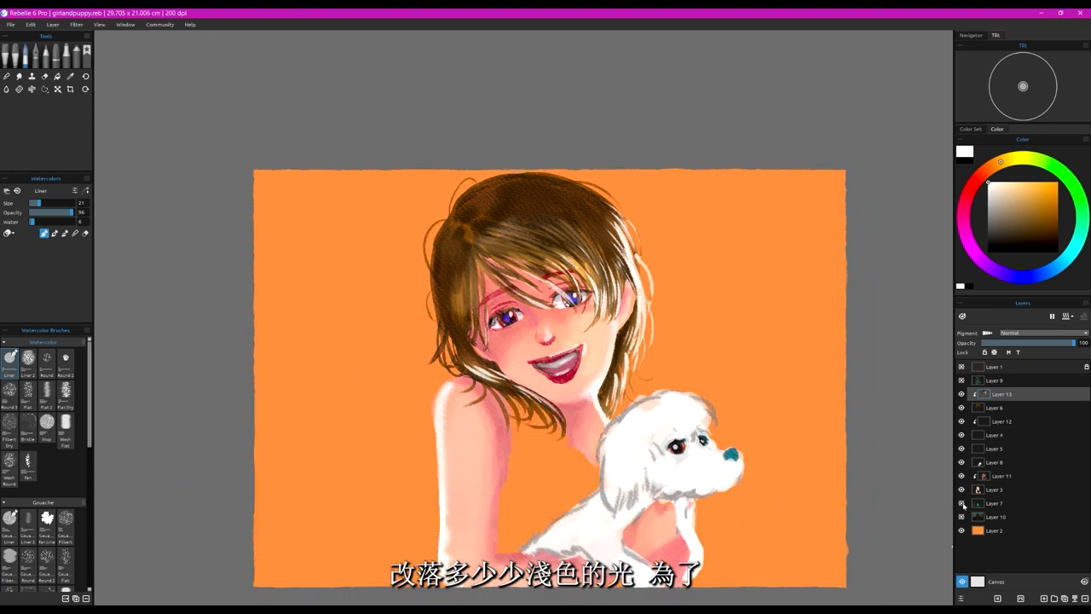
pyautogui.click(962, 503)
# Step: Add a new layer directly above Layer 7 and clip it to Layer 7
pyautogui.click(1011, 505)
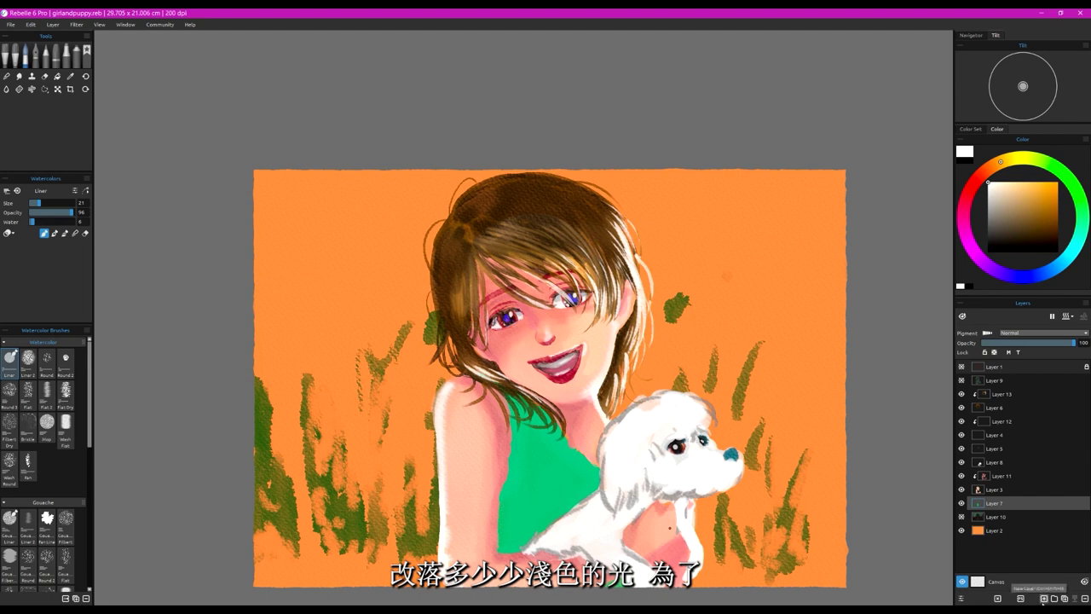
pyautogui.click(1043, 598)
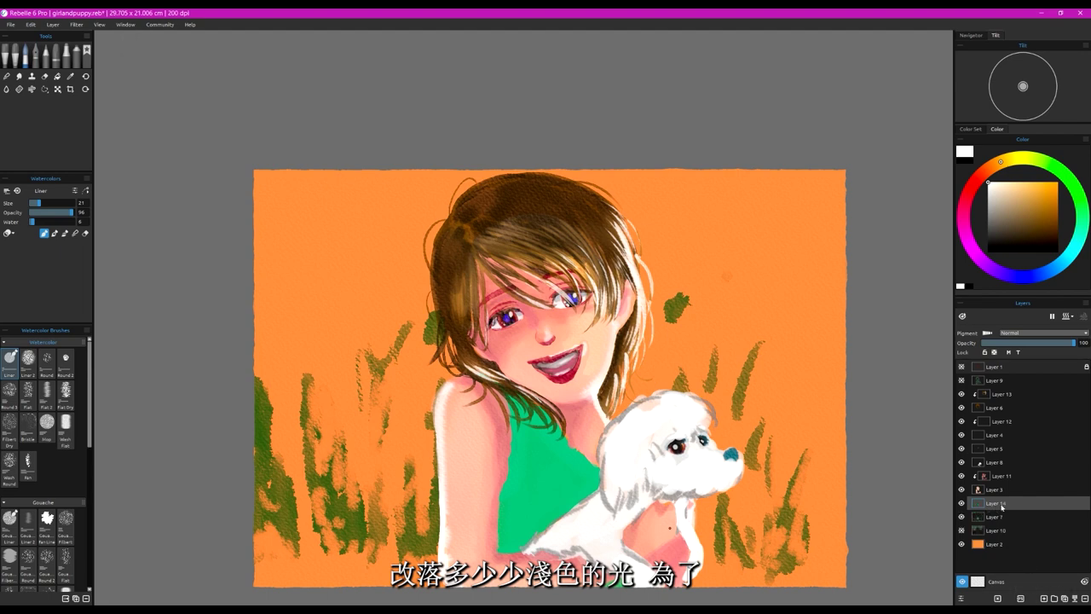
pyautogui.rightClick(1003, 507)
pyautogui.click(1016, 512)
# Step: With brush size 40, water 26 and a dark green, paint shadow strokes under the hair at the green top's neckline
pyautogui.moveTo(1077, 212); pyautogui.dragTo(1074, 248)
pyautogui.click(1057, 198)
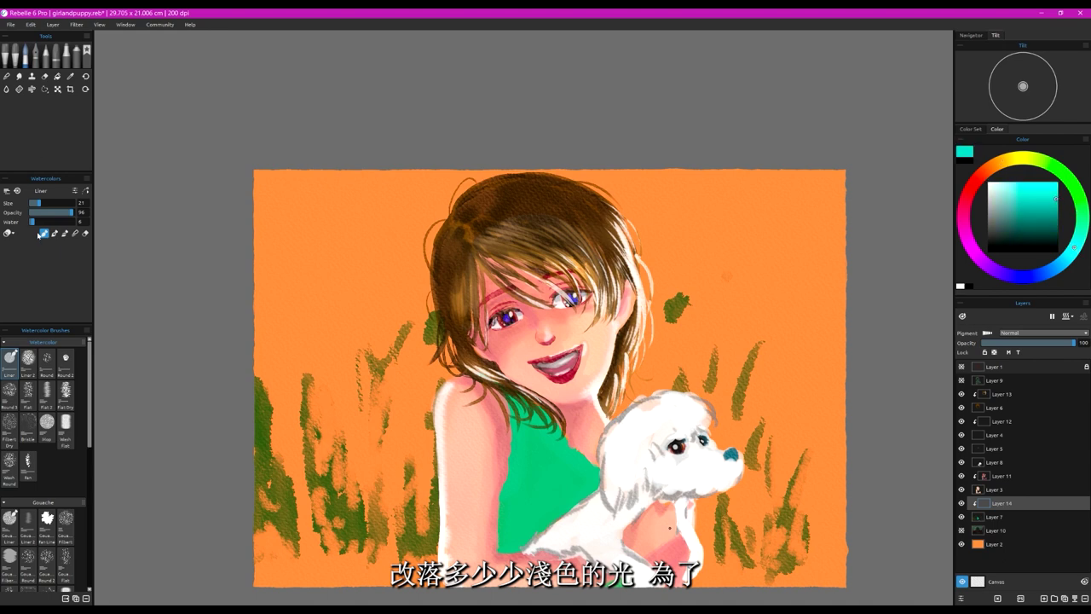
pyautogui.moveTo(33, 222); pyautogui.dragTo(41, 222)
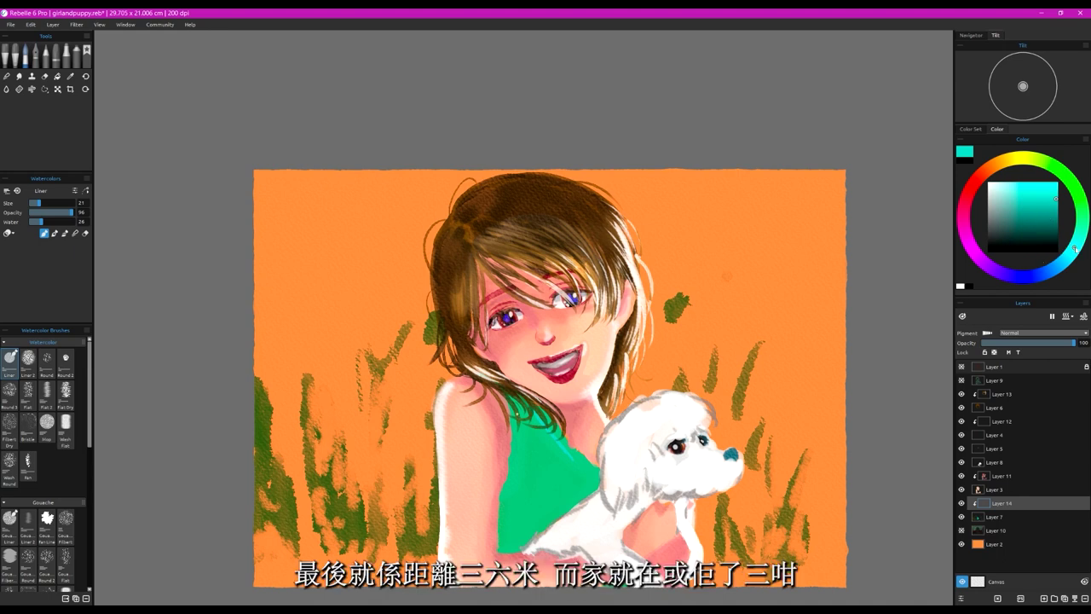
pyautogui.moveTo(1076, 248)
pyautogui.mouseDown()
pyautogui.moveTo(1083, 218)
pyautogui.moveTo(1043, 236)
pyautogui.mouseUp()
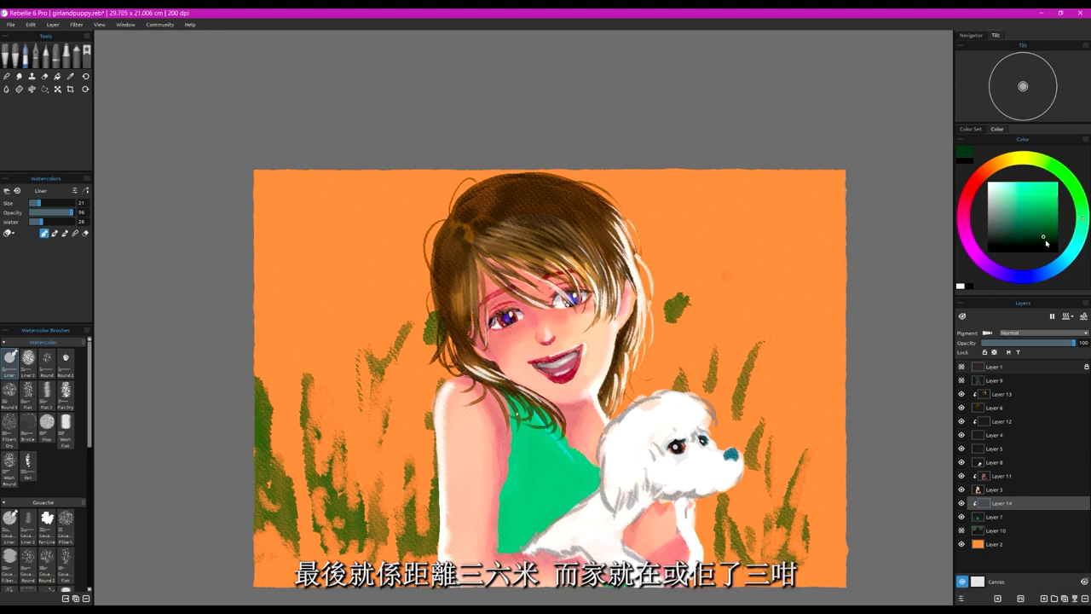
pyautogui.press(']')
pyautogui.press(']')
pyautogui.moveTo(521, 400); pyautogui.dragTo(563, 450)
pyautogui.moveTo(517, 399)
pyautogui.mouseDown()
pyautogui.moveTo(548, 436)
pyautogui.moveTo(530, 427)
pyautogui.mouseUp()
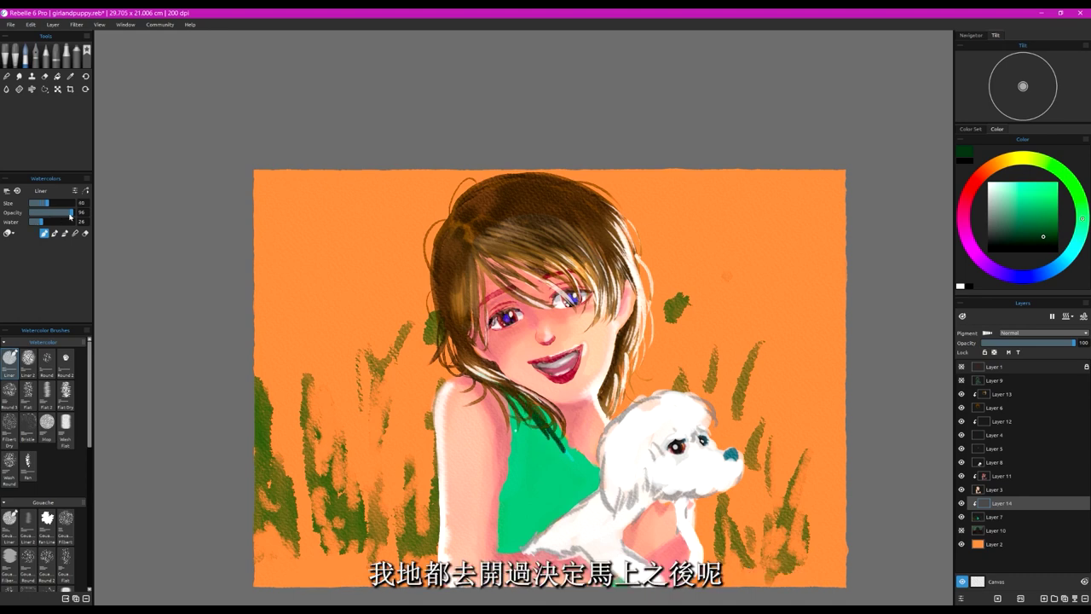
# Step: Lower the brush opacity to 24 and paint light dark-green shading along the neckline and upper chest of the top
pyautogui.moveTo(70, 215); pyautogui.dragTo(46, 210)
pyautogui.moveTo(517, 400); pyautogui.dragTo(567, 467)
pyautogui.moveTo(539, 430)
pyautogui.mouseDown()
pyautogui.moveTo(565, 462)
pyautogui.moveTo(595, 476)
pyautogui.mouseUp()
pyautogui.moveTo(552, 438); pyautogui.dragTo(574, 463)
pyautogui.moveTo(537, 419); pyautogui.dragTo(540, 458)
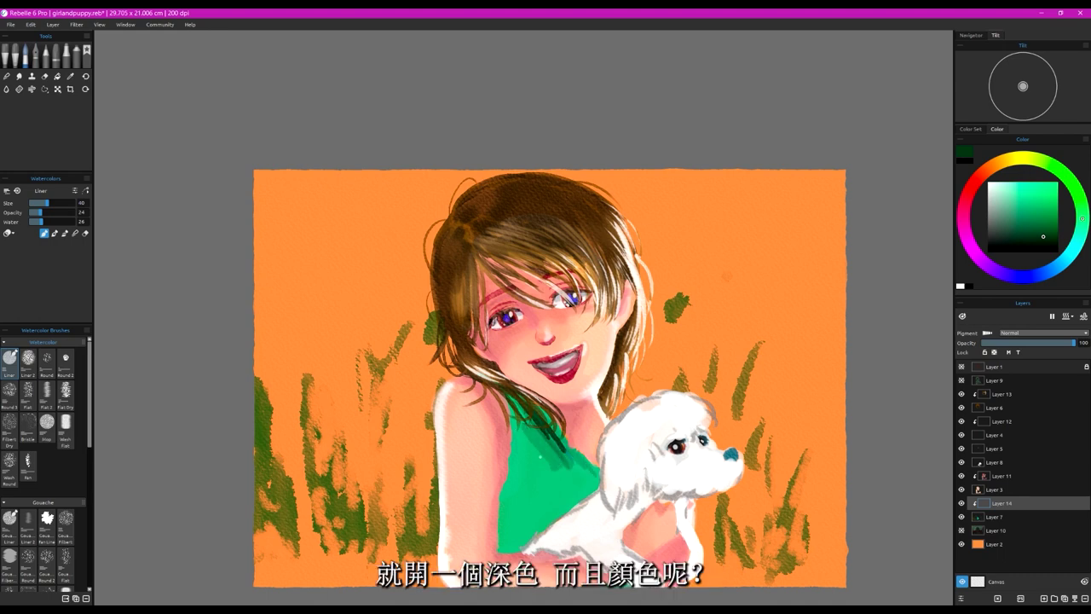
# Step: Raise the brush opacity to 45 and paint dark green shadow strokes down the top's edge beside the shaded arm
pyautogui.moveTo(40, 214); pyautogui.dragTo(49, 215)
pyautogui.moveTo(513, 409); pyautogui.dragTo(526, 455)
pyautogui.moveTo(519, 433); pyautogui.dragTo(517, 479)
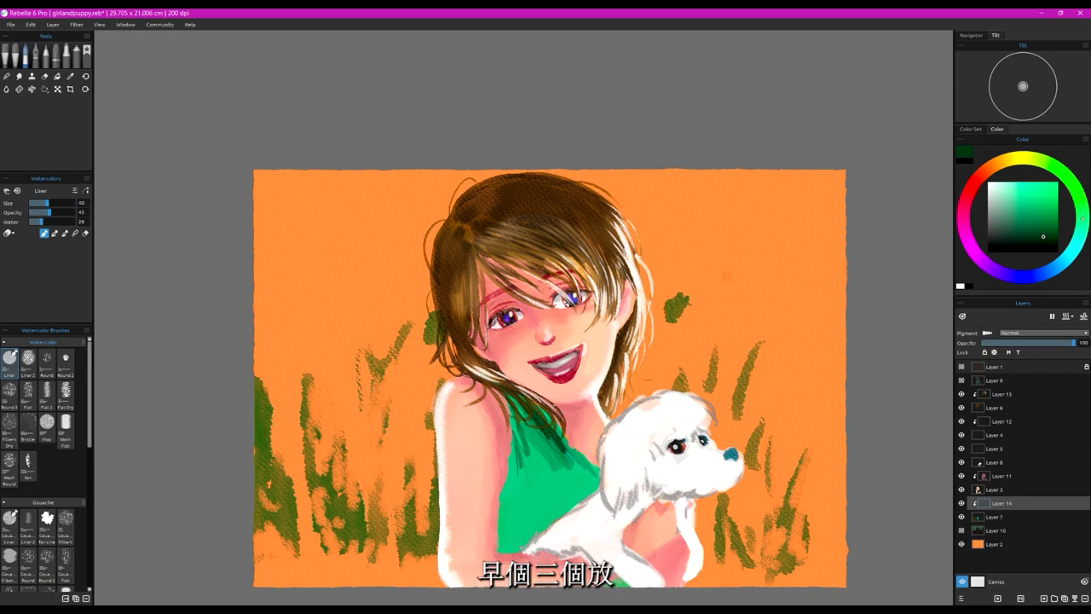
# Step: Pause the paint diffusion and add dark green strokes below the neckline and down the arm side of the top
pyautogui.click(1052, 316)
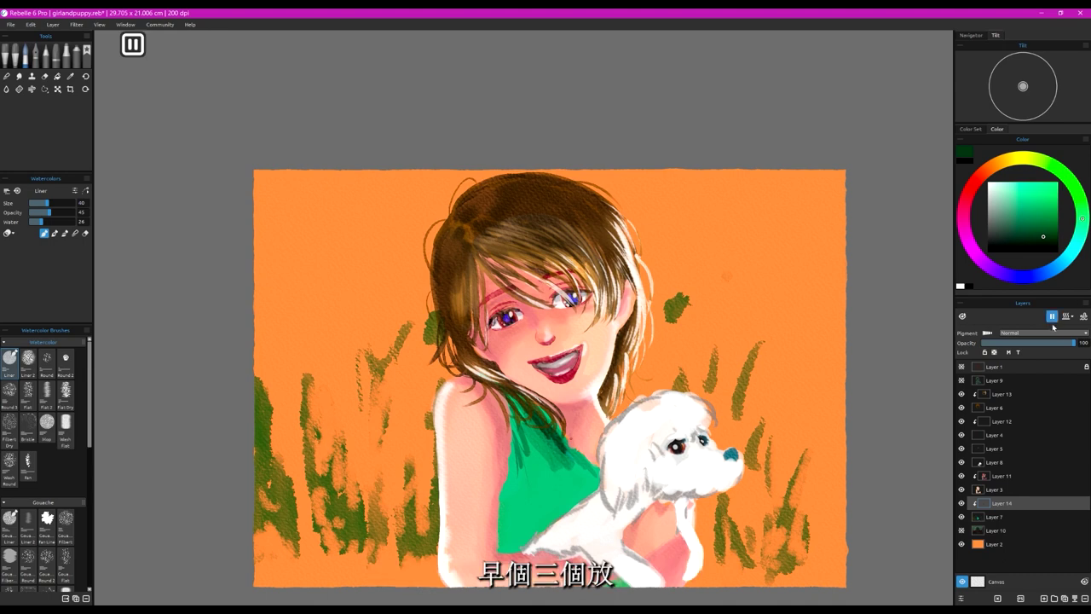
pyautogui.moveTo(563, 452)
pyautogui.mouseDown()
pyautogui.moveTo(579, 488)
pyautogui.moveTo(553, 483)
pyautogui.mouseUp()
pyautogui.moveTo(561, 437); pyautogui.dragTo(538, 483)
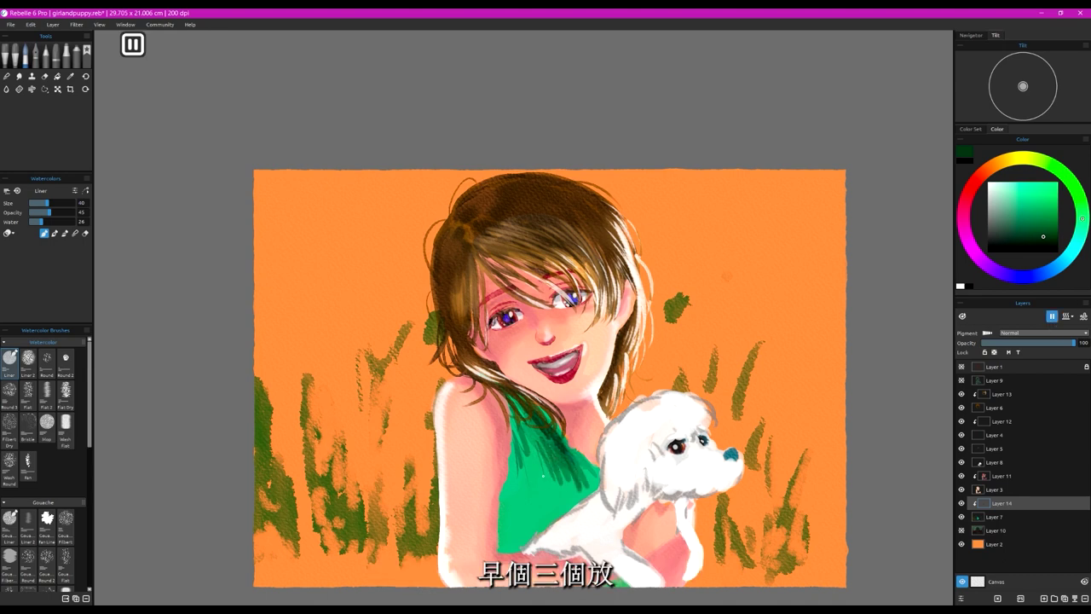
pyautogui.moveTo(527, 440); pyautogui.dragTo(507, 518)
pyautogui.moveTo(510, 494); pyautogui.dragTo(503, 524)
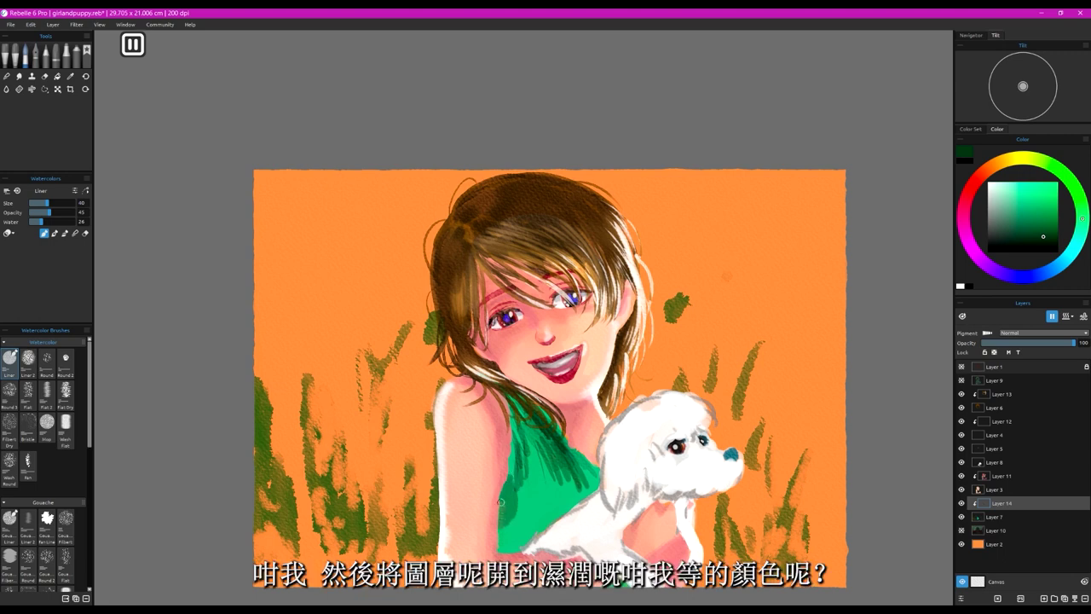
# Step: Fill the upper chest of the top with dense dark green strokes, extending them down towards the puppy
pyautogui.moveTo(514, 450); pyautogui.dragTo(510, 474)
pyautogui.moveTo(508, 415)
pyautogui.mouseDown()
pyautogui.moveTo(513, 449)
pyautogui.moveTo(486, 381)
pyautogui.moveTo(508, 488)
pyautogui.moveTo(511, 462)
pyautogui.moveTo(598, 479)
pyautogui.mouseUp()
pyautogui.moveTo(556, 432); pyautogui.dragTo(597, 472)
pyautogui.moveTo(529, 414); pyautogui.dragTo(574, 490)
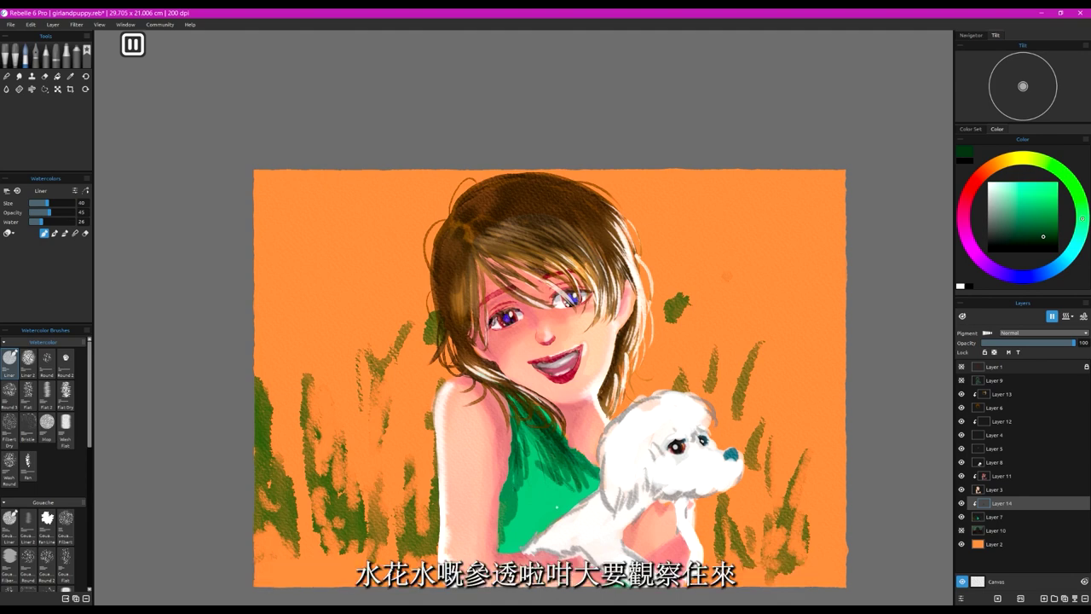
pyautogui.moveTo(544, 434)
pyautogui.mouseDown()
pyautogui.moveTo(534, 481)
pyautogui.moveTo(541, 525)
pyautogui.mouseUp()
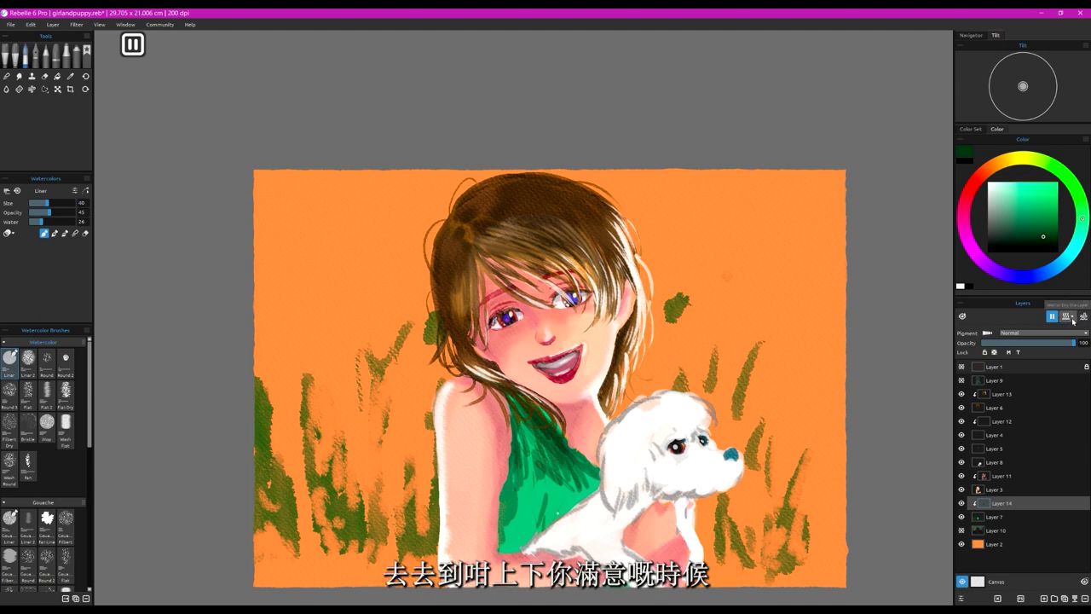
# Step: Wet the clipped shading layer so the dark green strokes blend, and brush more shadow across the upper chest
pyautogui.click(1068, 316)
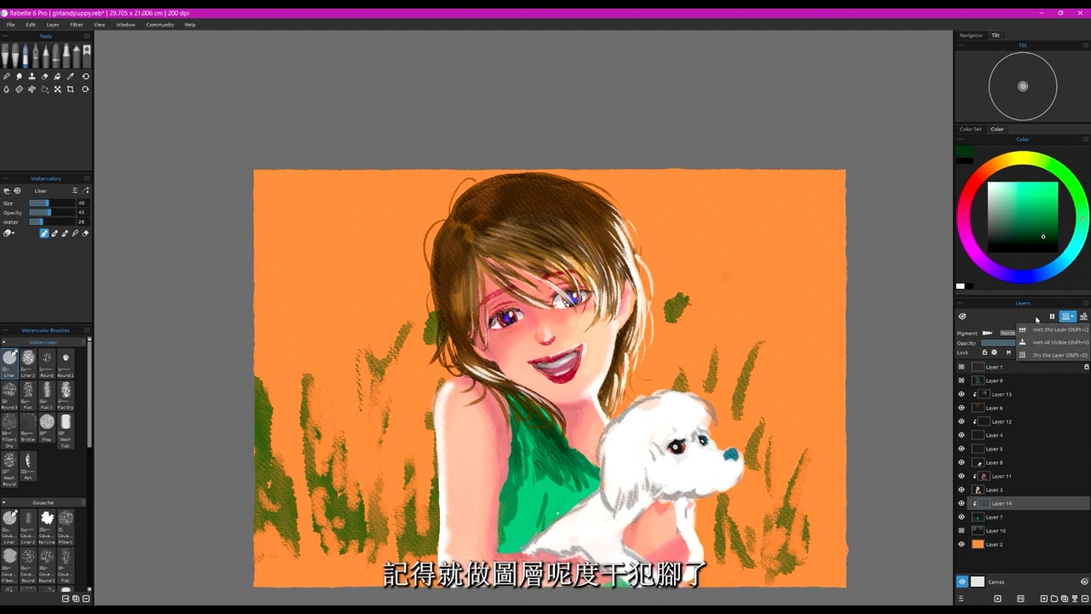
pyautogui.click(1040, 329)
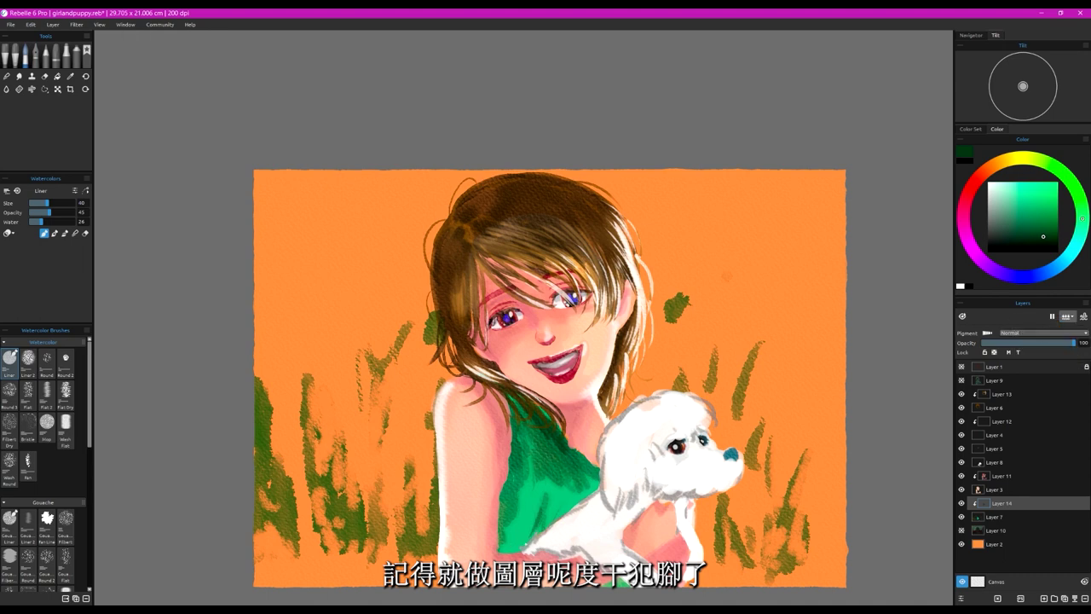
pyautogui.moveTo(591, 472)
pyautogui.mouseDown()
pyautogui.moveTo(538, 430)
pyautogui.moveTo(525, 437)
pyautogui.mouseUp()
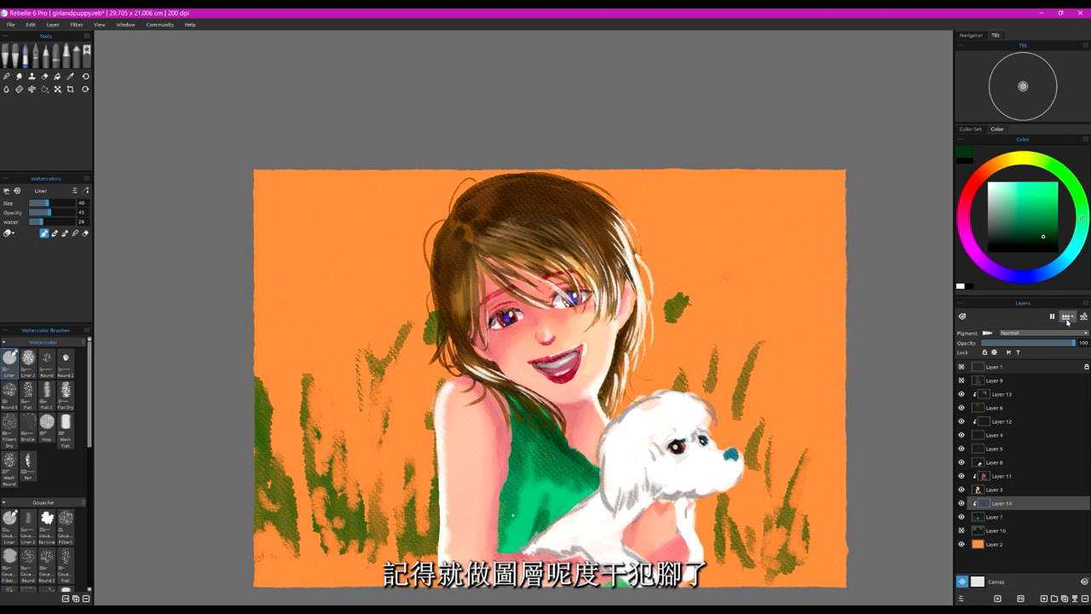
pyautogui.click(1067, 320)
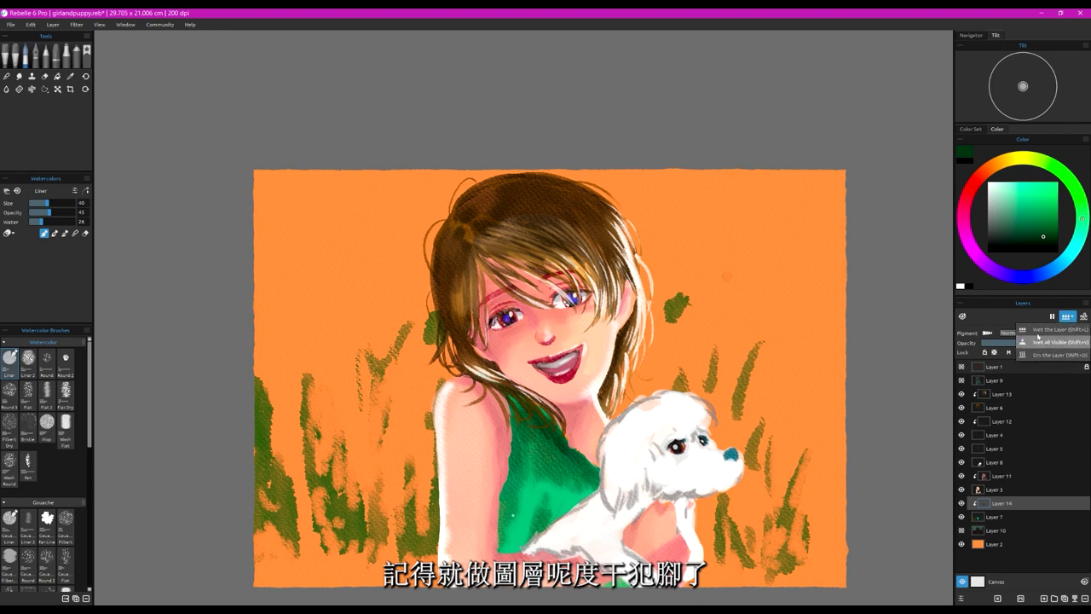
pyautogui.click(1040, 331)
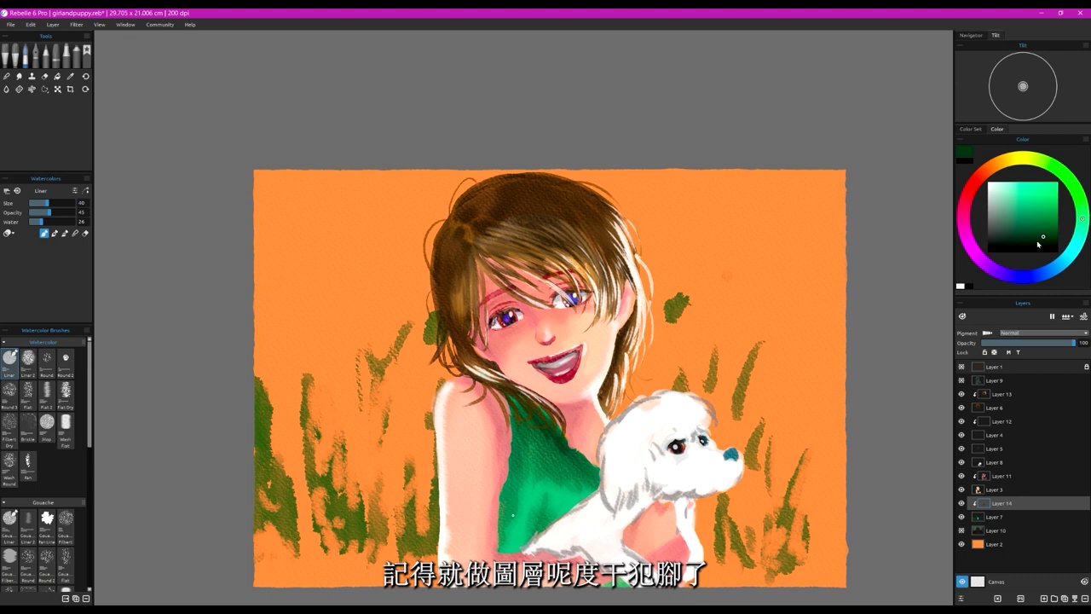
# Step: Choose near-black and deepen the shadow under the hair and along the top's neckline edge
pyautogui.moveTo(1039, 244); pyautogui.dragTo(1032, 253)
pyautogui.moveTo(515, 399); pyautogui.dragTo(533, 427)
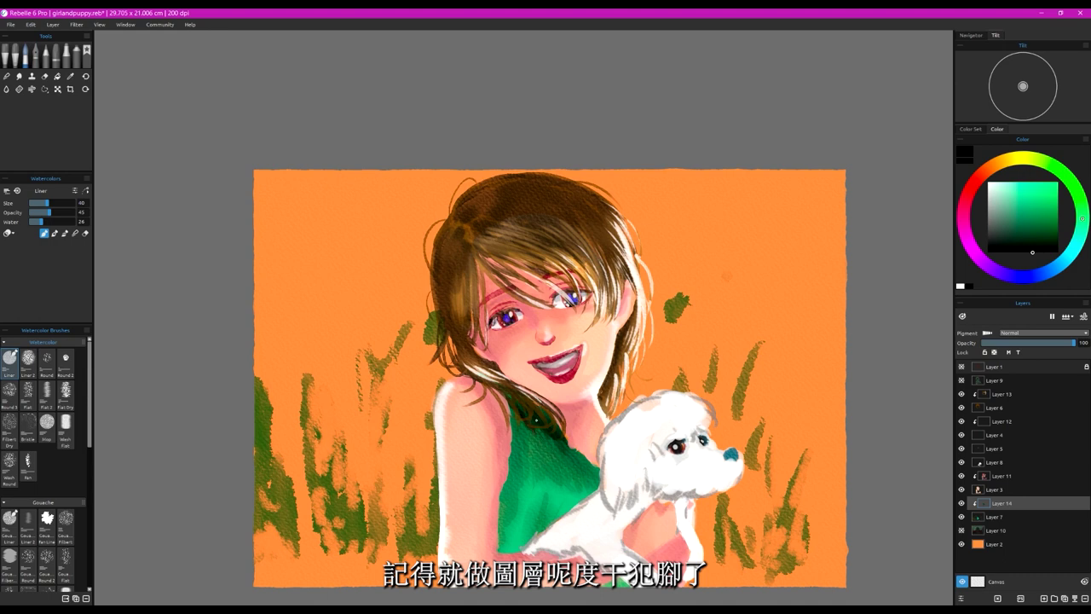
pyautogui.moveTo(562, 443); pyautogui.dragTo(597, 473)
pyautogui.moveTo(511, 403)
pyautogui.mouseDown()
pyautogui.moveTo(501, 492)
pyautogui.moveTo(511, 409)
pyautogui.mouseUp()
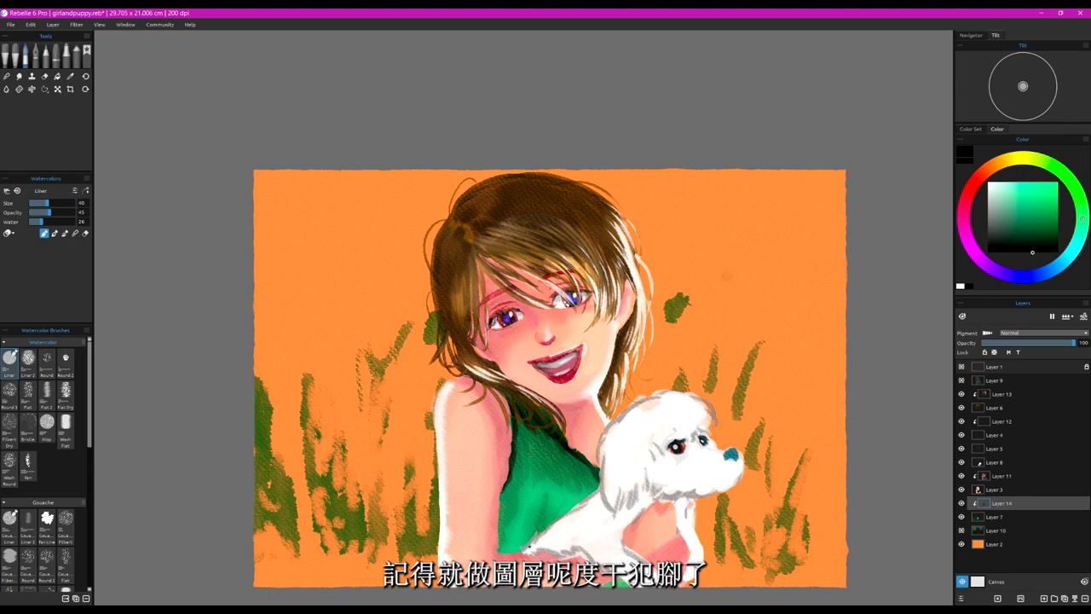
# Step: Set the brush to size 50 and opacity 60, and sample a mid green from the front of the top
pyautogui.moveTo(1032, 252); pyautogui.dragTo(1042, 239)
pyautogui.moveTo(47, 203); pyautogui.dragTo(40, 213)
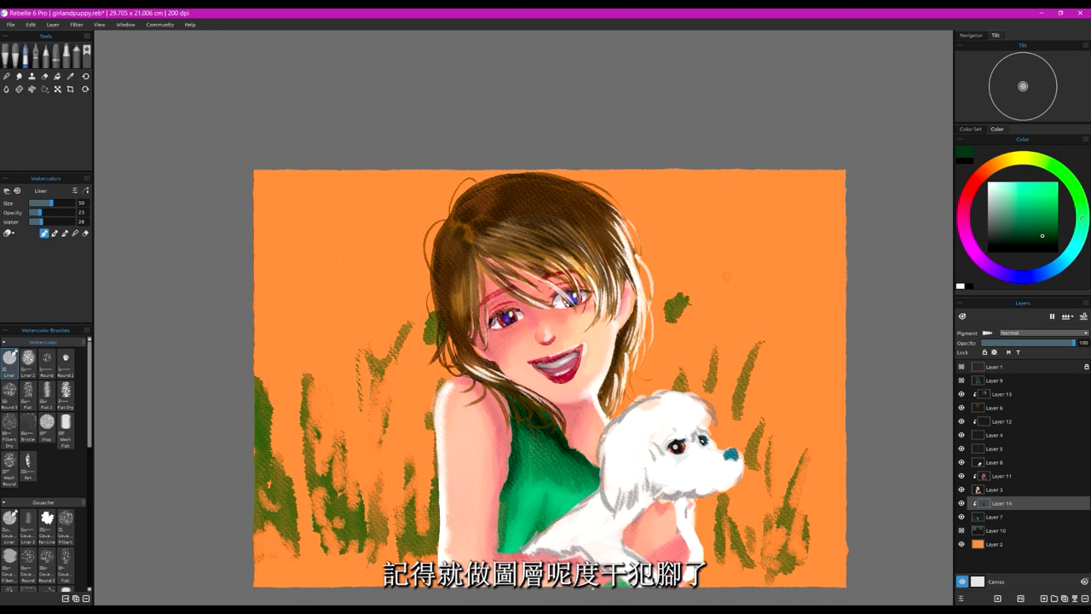
pyautogui.moveTo(1038, 245); pyautogui.dragTo(1040, 248)
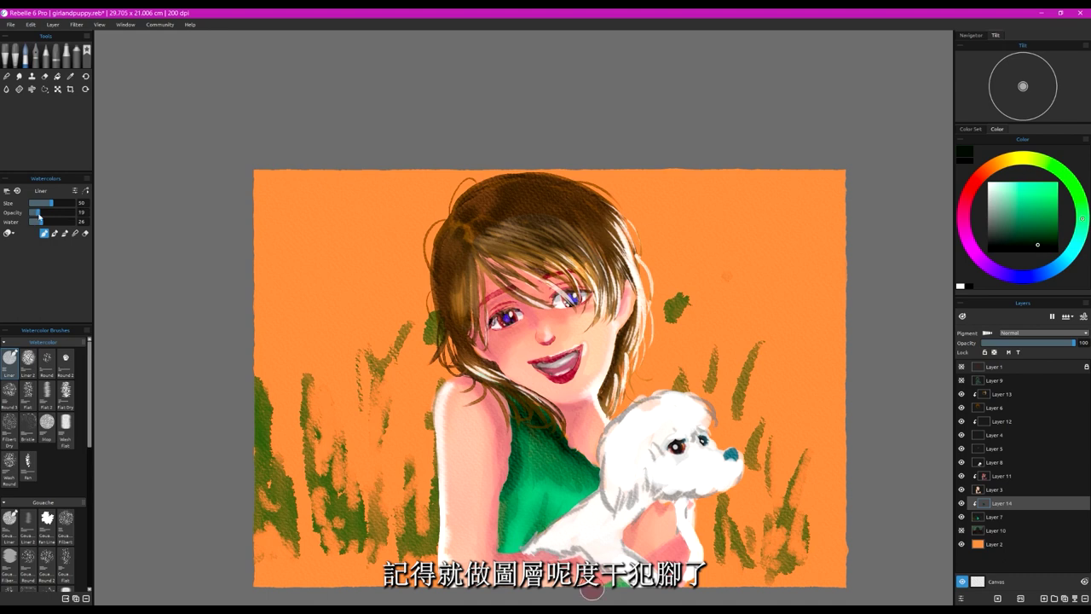
pyautogui.moveTo(39, 214); pyautogui.dragTo(56, 213)
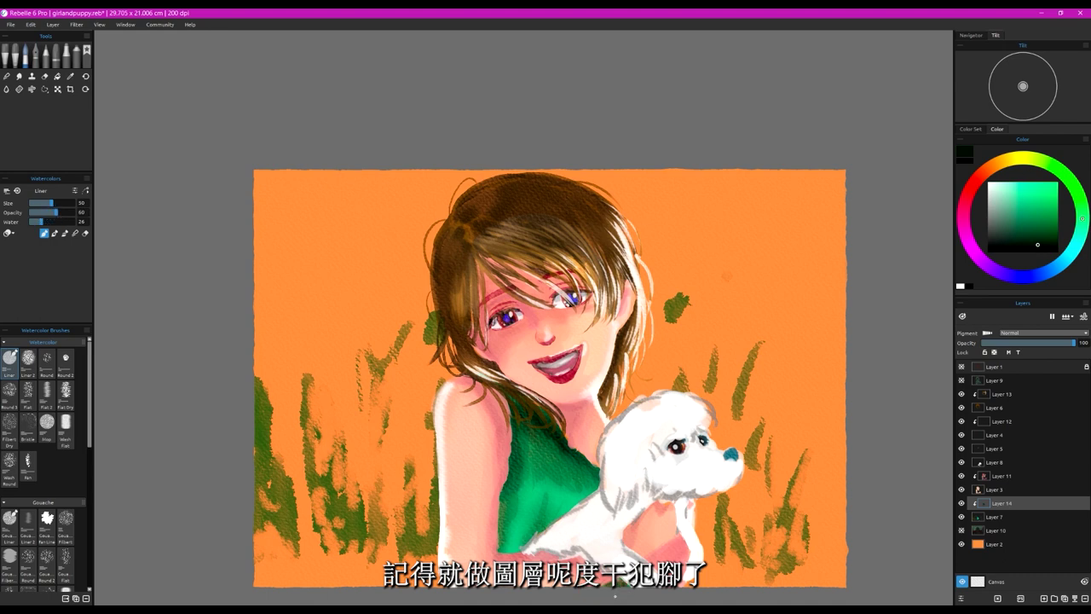
pyautogui.keyDown('alt'); pyautogui.click(530, 510); pyautogui.keyUp('alt')
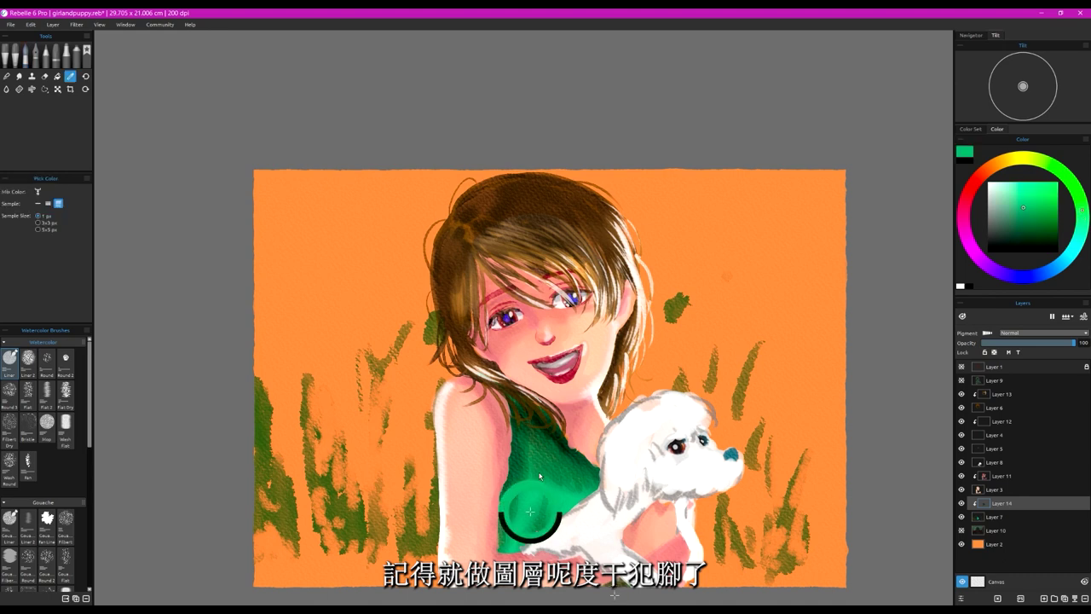
pyautogui.keyDown('alt'); pyautogui.click(544, 477); pyautogui.keyUp('alt')
pyautogui.moveTo(544, 478); pyautogui.dragTo(557, 470)
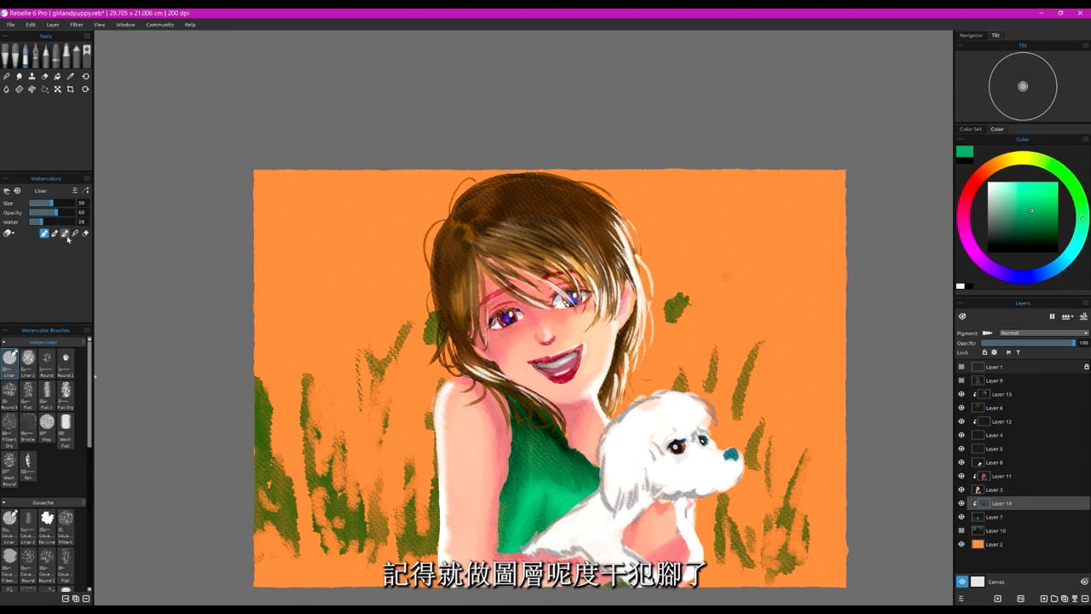
# Step: Choose a bright mint green and paint soft highlights over the middle and lower front of the top
pyautogui.click(1023, 189)
pyautogui.moveTo(536, 485)
pyautogui.mouseDown()
pyautogui.moveTo(520, 525)
pyautogui.moveTo(544, 504)
pyautogui.moveTo(546, 455)
pyautogui.mouseUp()
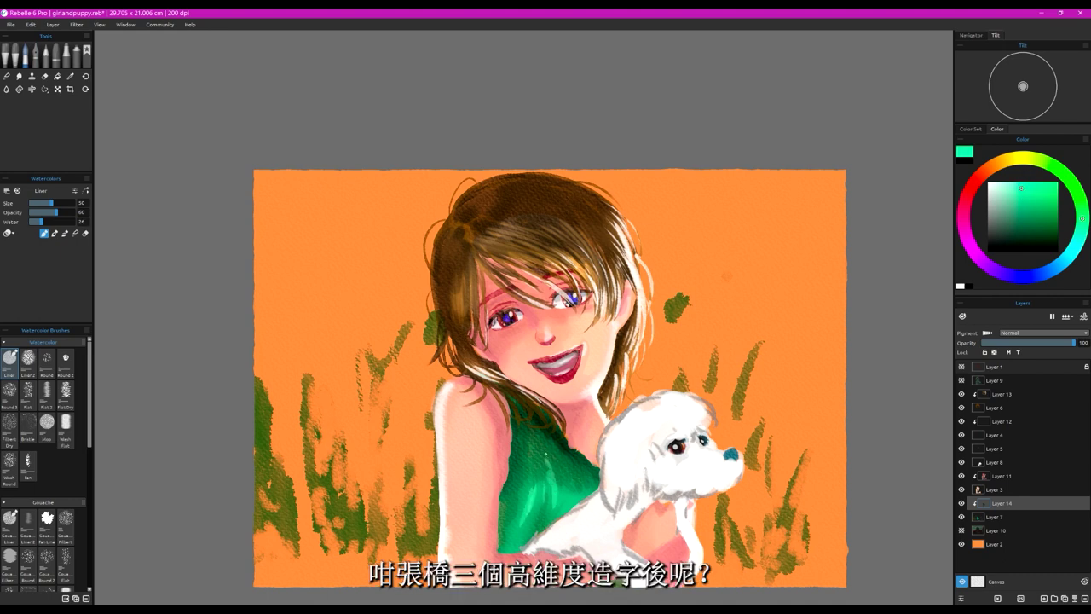
pyautogui.moveTo(571, 502)
pyautogui.mouseDown()
pyautogui.moveTo(568, 467)
pyautogui.moveTo(526, 467)
pyautogui.mouseUp()
pyautogui.moveTo(531, 519)
pyautogui.mouseDown()
pyautogui.moveTo(527, 534)
pyautogui.moveTo(512, 532)
pyautogui.mouseUp()
pyautogui.moveTo(557, 498)
pyautogui.mouseDown()
pyautogui.moveTo(548, 513)
pyautogui.moveTo(519, 482)
pyautogui.mouseUp()
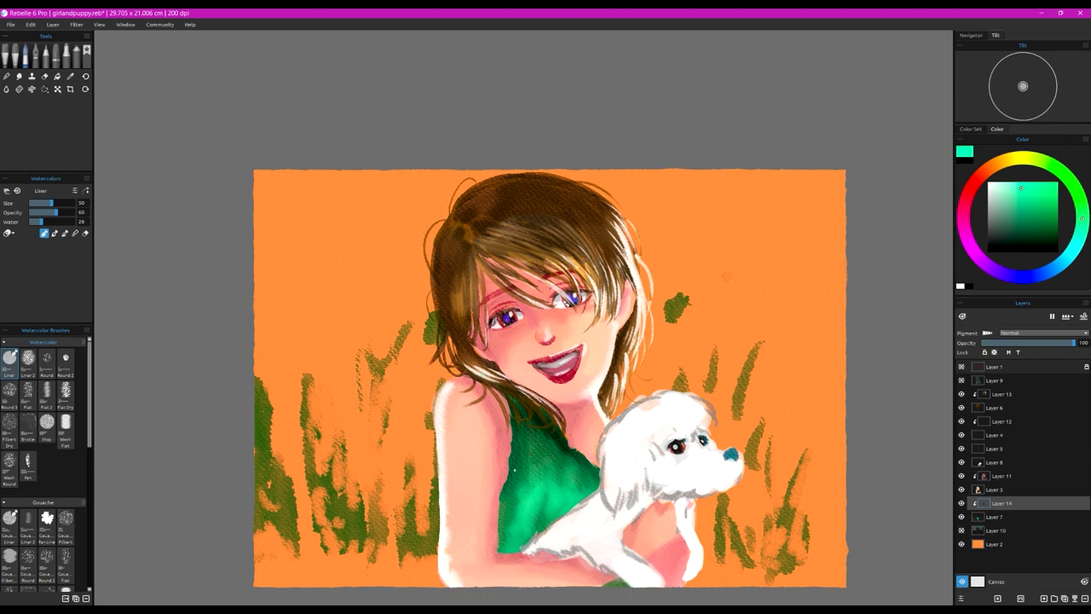
# Step: Choose a bright yellow as the paint colour, and wet the clipped shading layer and all visible layers
pyautogui.click(1021, 157)
pyautogui.click(1038, 181)
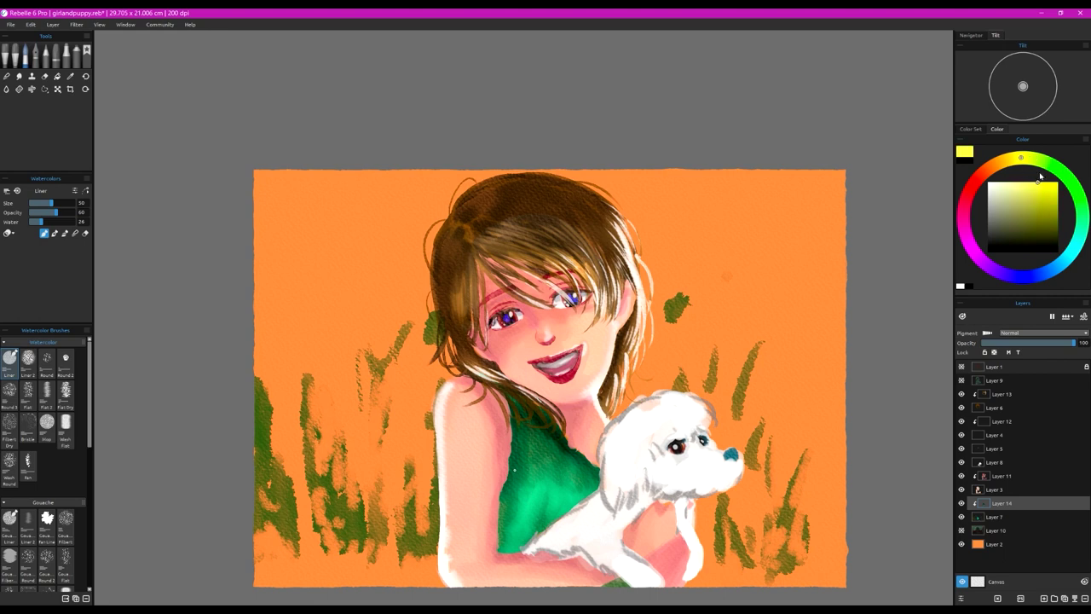
pyautogui.press(']')
pyautogui.press(']')
pyautogui.press(']')
pyautogui.press(']')
pyautogui.click(1070, 317)
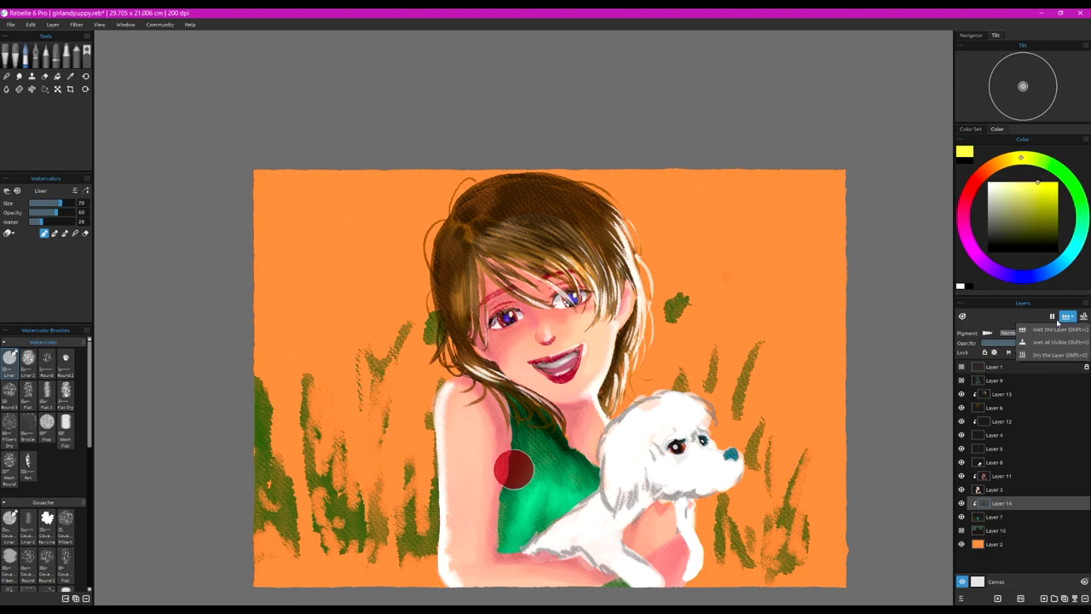
pyautogui.click(1055, 330)
pyautogui.click(1073, 317)
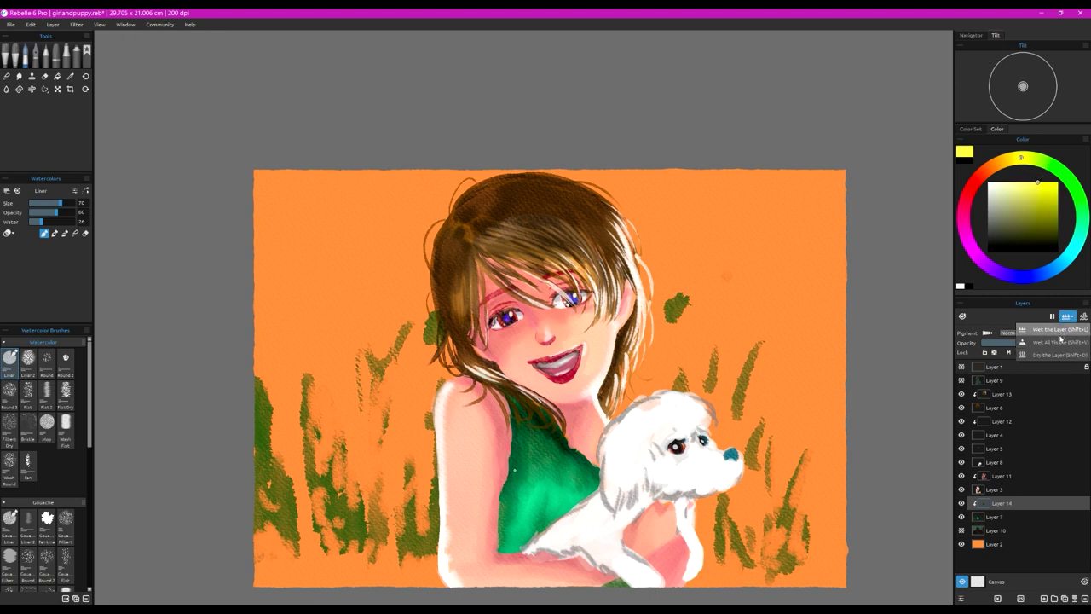
pyautogui.click(1061, 341)
# Step: Set the brush to size 29, opacity 80 and water 5, and paint a yellow neckline trim and leaf motifs over the green top
pyautogui.moveTo(40, 222); pyautogui.dragTo(42, 205)
pyautogui.moveTo(55, 214); pyautogui.dragTo(63, 218)
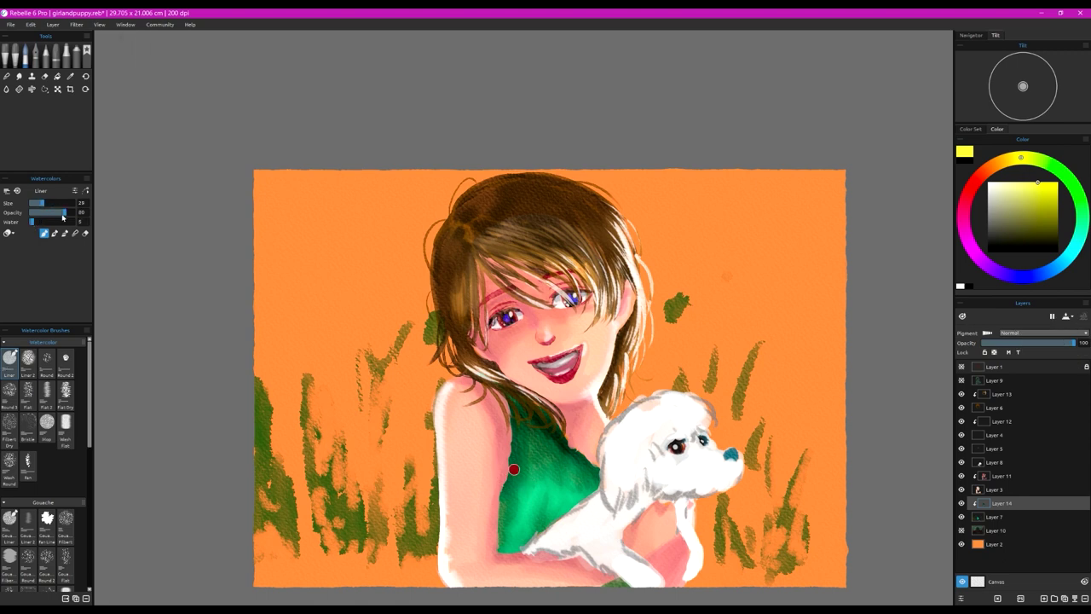
pyautogui.moveTo(597, 483); pyautogui.dragTo(540, 430)
pyautogui.moveTo(555, 474); pyautogui.dragTo(552, 457)
pyautogui.moveTo(556, 477)
pyautogui.mouseDown()
pyautogui.moveTo(547, 453)
pyautogui.moveTo(541, 471)
pyautogui.moveTo(535, 452)
pyautogui.moveTo(542, 478)
pyautogui.moveTo(541, 446)
pyautogui.mouseUp()
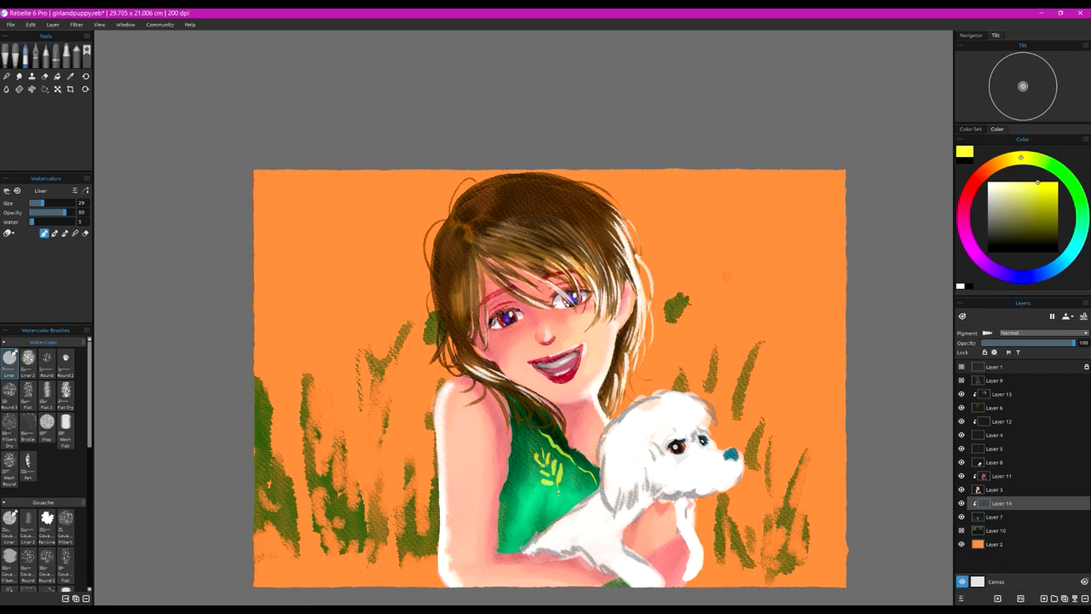
pyautogui.moveTo(578, 498); pyautogui.dragTo(573, 483)
pyautogui.moveTo(550, 510)
pyautogui.mouseDown()
pyautogui.moveTo(542, 497)
pyautogui.moveTo(549, 519)
pyautogui.mouseUp()
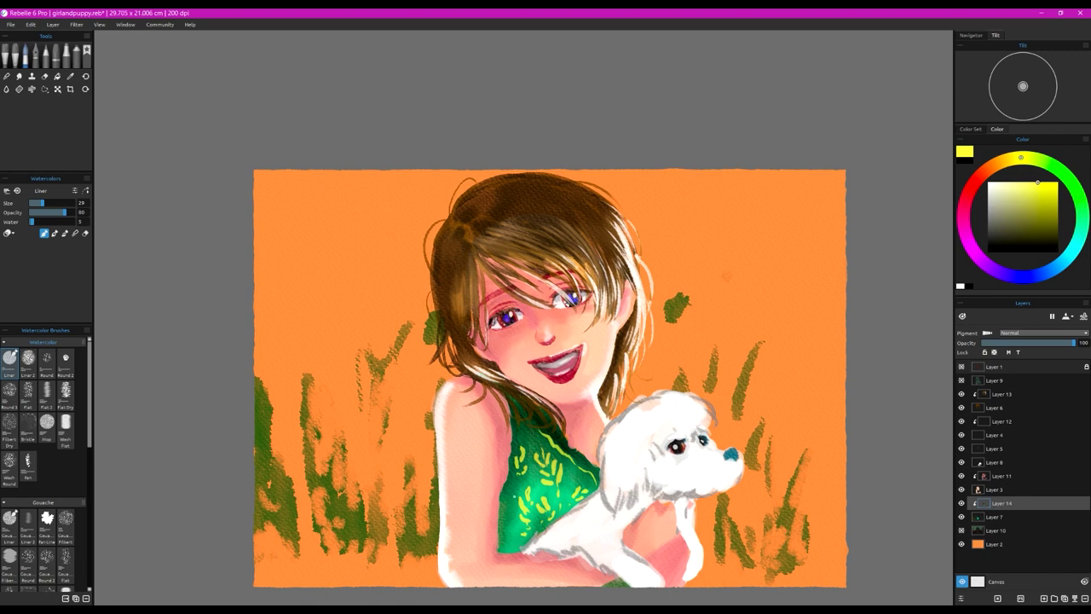
pyautogui.moveTo(511, 484); pyautogui.dragTo(518, 488)
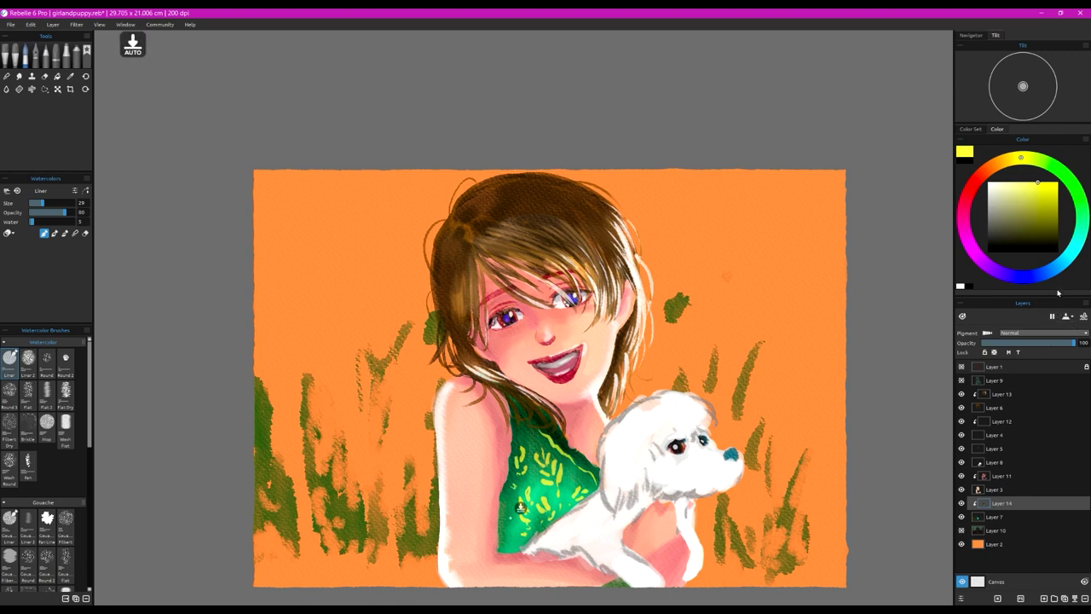
# Step: Wet the layer holding the yellow pattern and switch the Liner brush to Blend mode
pyautogui.click(1070, 319)
pyautogui.click(1052, 330)
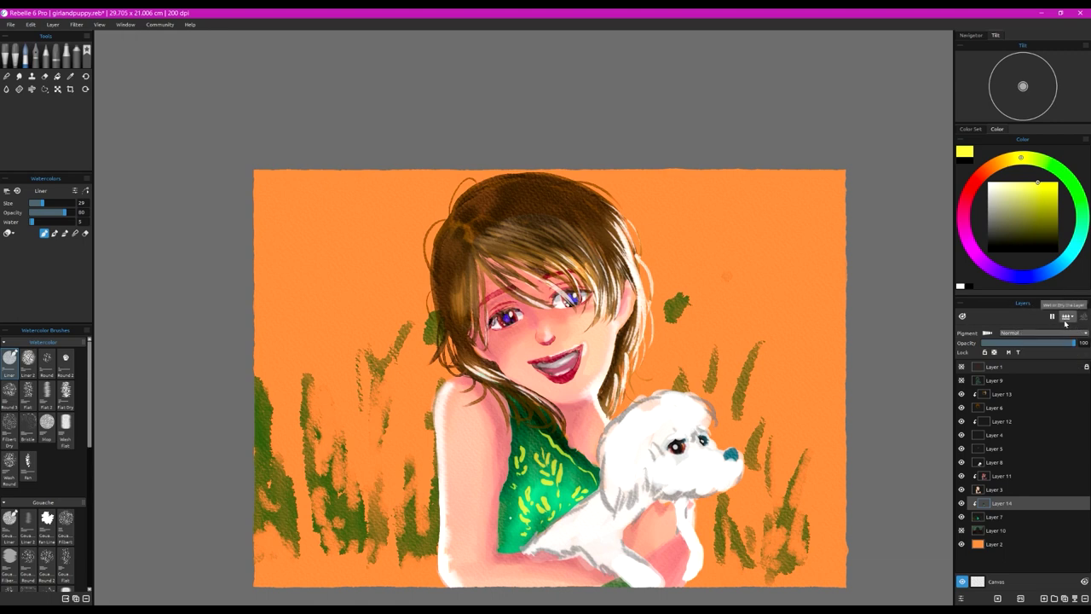
pyautogui.click(1067, 320)
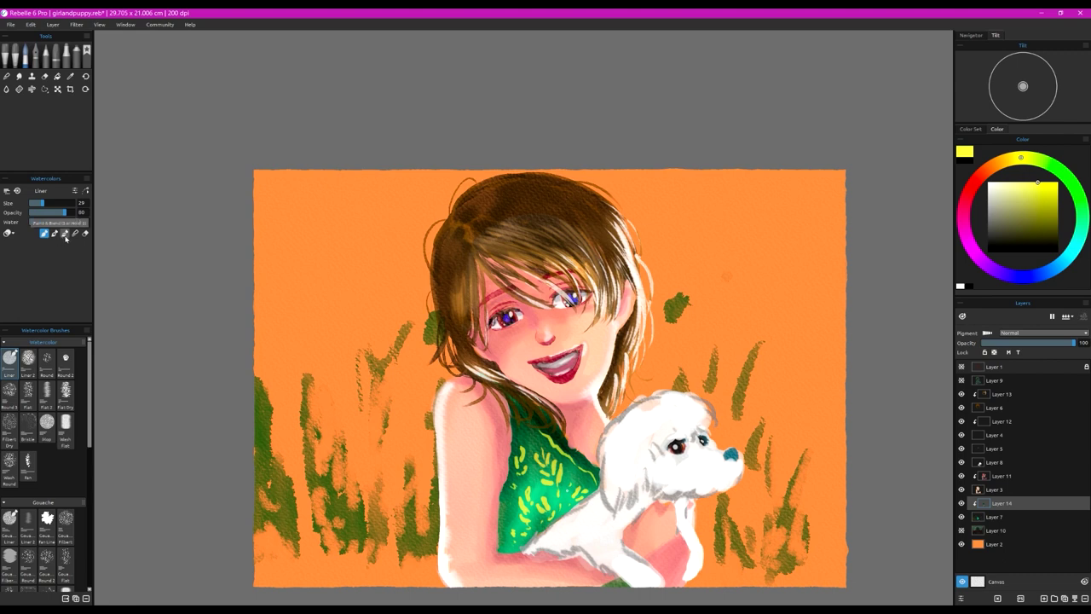
pyautogui.click(74, 233)
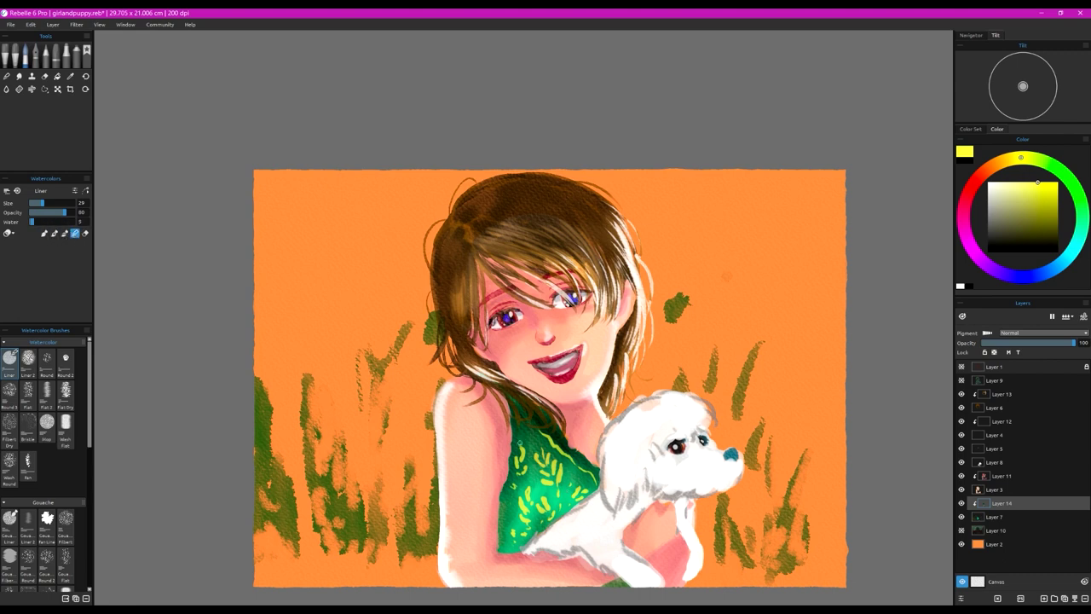
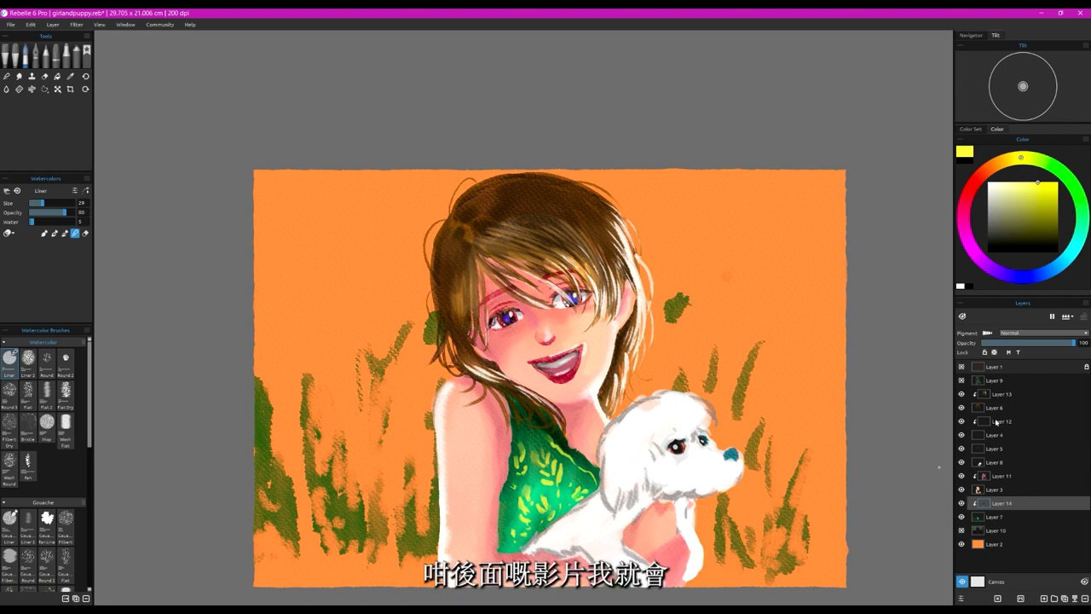
pyautogui.click(1067, 317)
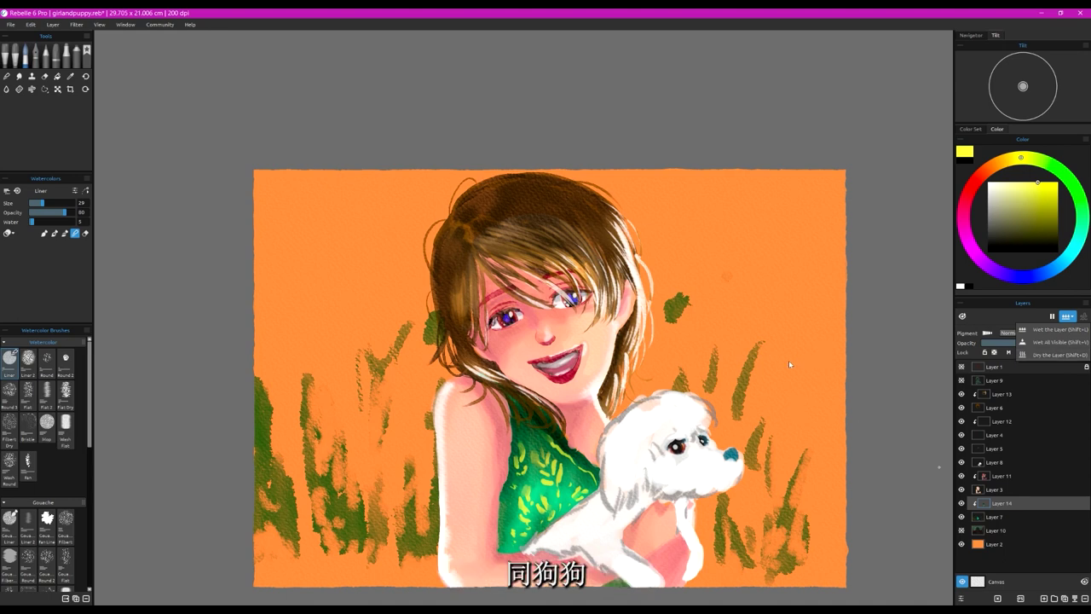
# Step: Set the blending brush to size 57 and water 62, and soften the arm's edge along the green top on Layer 3
pyautogui.click(1005, 518)
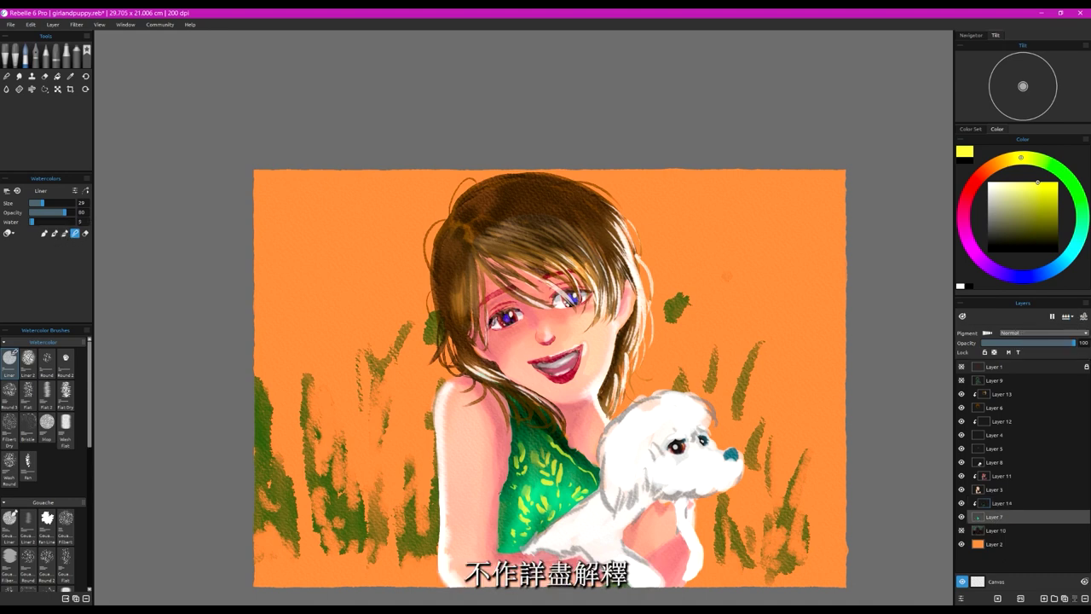
pyautogui.moveTo(44, 203)
pyautogui.mouseDown()
pyautogui.moveTo(55, 203)
pyautogui.moveTo(58, 220)
pyautogui.mouseUp()
pyautogui.click(962, 503)
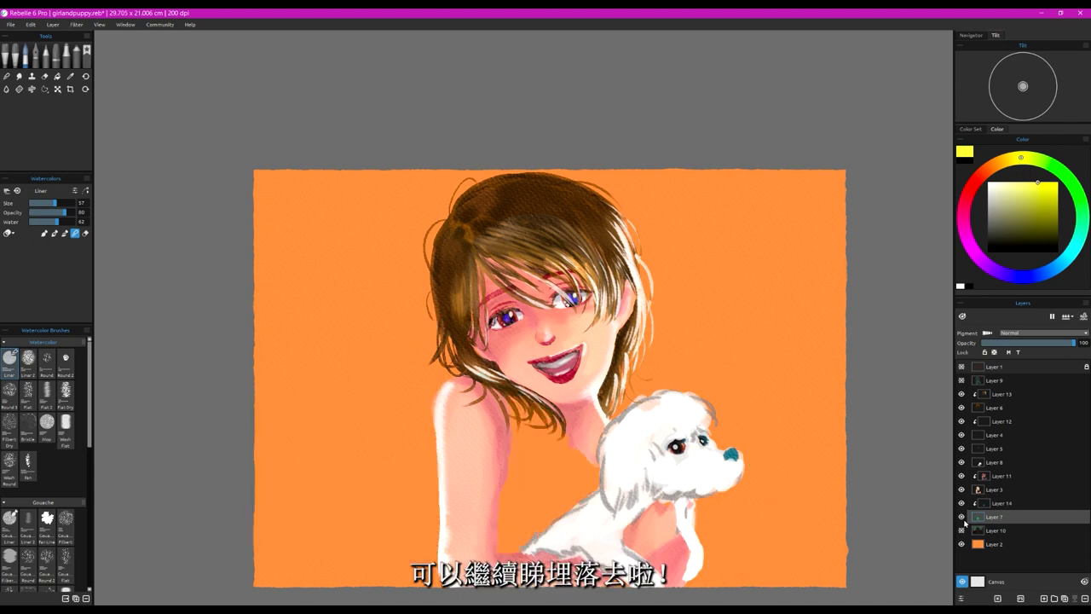
pyautogui.click(961, 503)
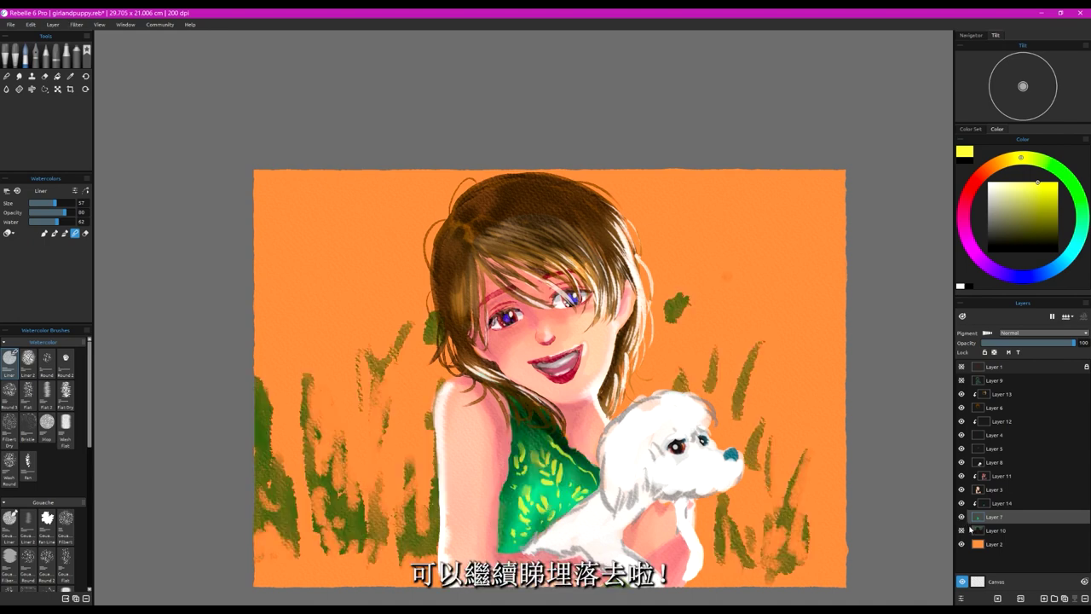
pyautogui.click(1007, 494)
pyautogui.moveTo(512, 417); pyautogui.dragTo(513, 460)
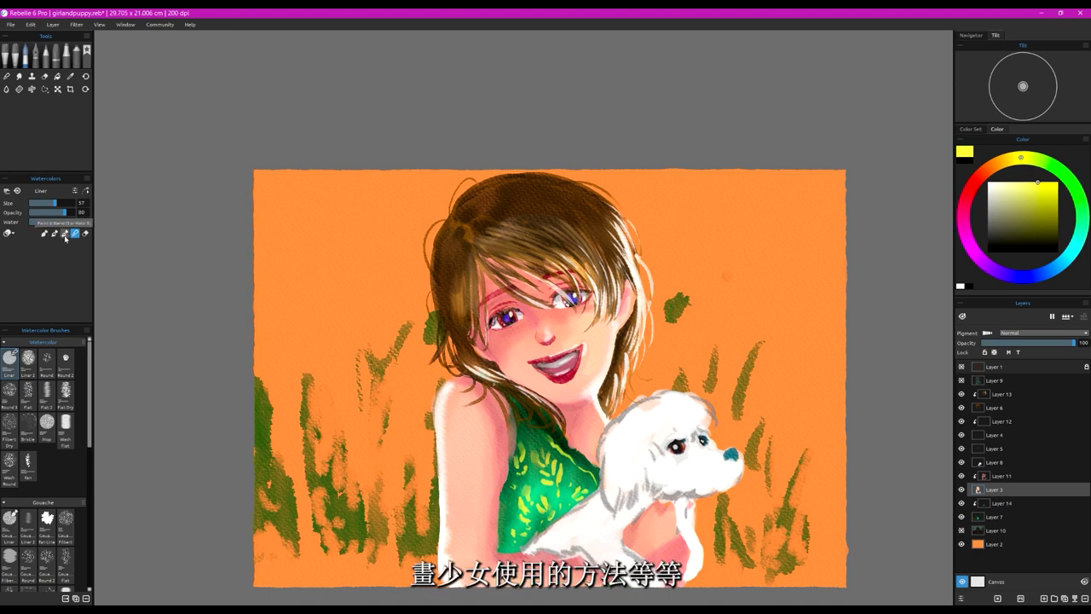
# Step: Brush water along the inner arm edge beside the top with the Soft water brush at size 22 and water 63
pyautogui.click(6, 89)
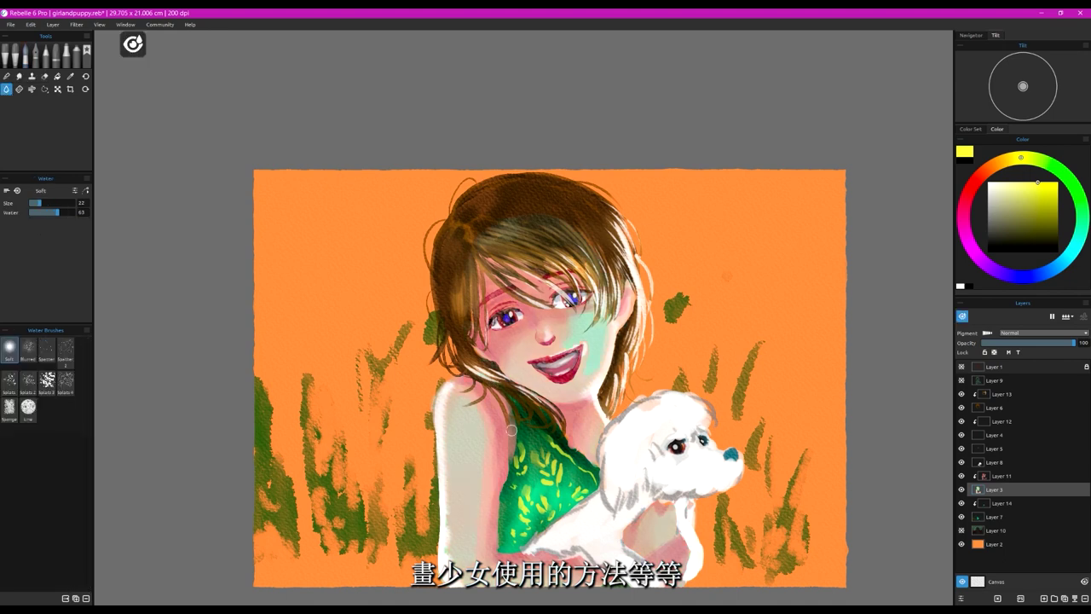
pyautogui.moveTo(513, 429); pyautogui.dragTo(498, 496)
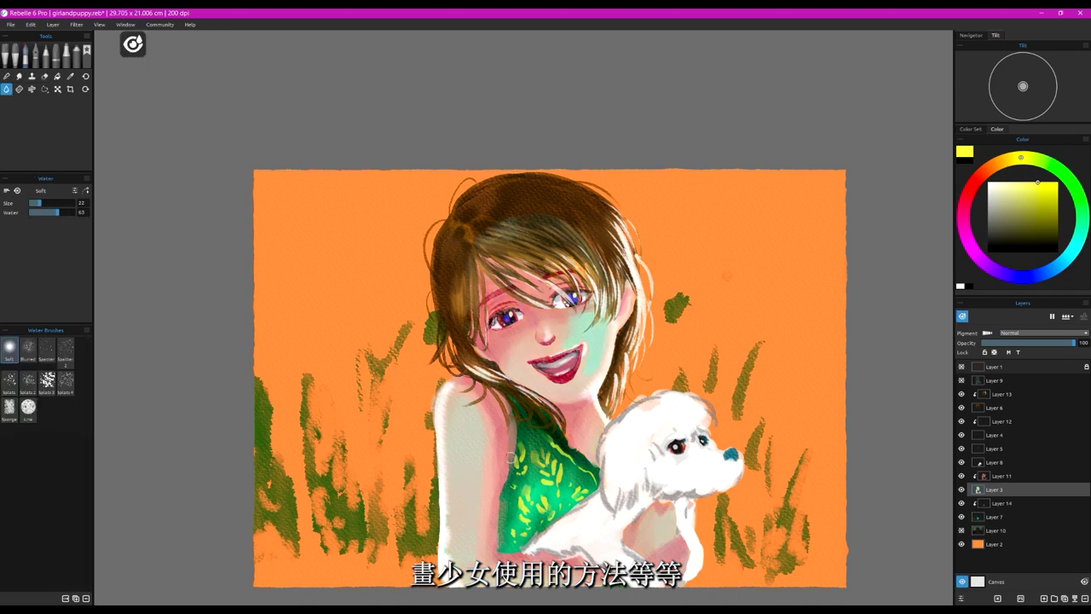
pyautogui.moveTo(498, 541); pyautogui.dragTo(499, 481)
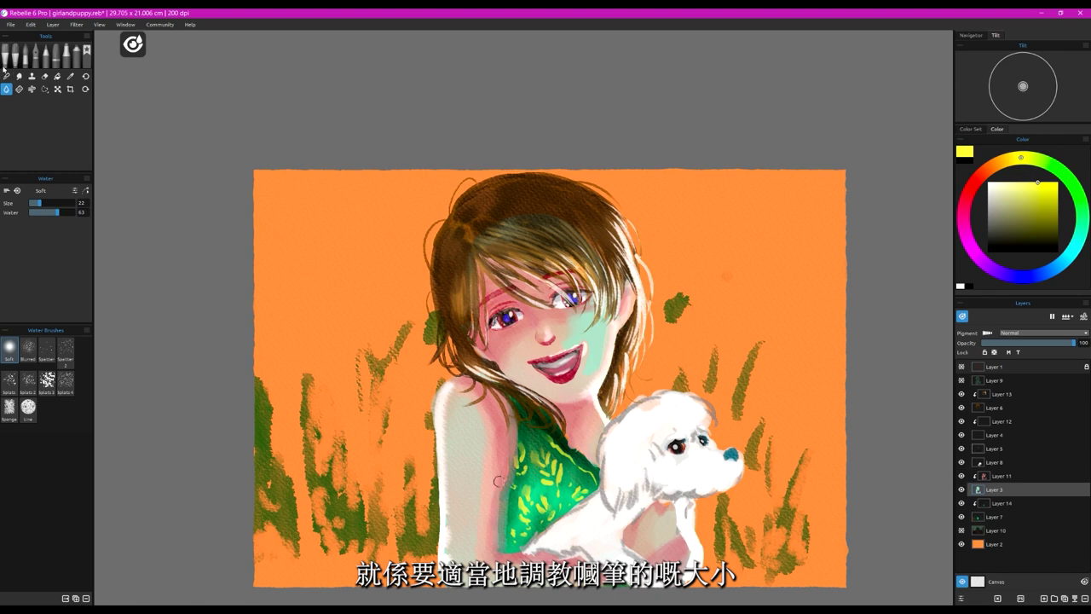
pyautogui.click(26, 52)
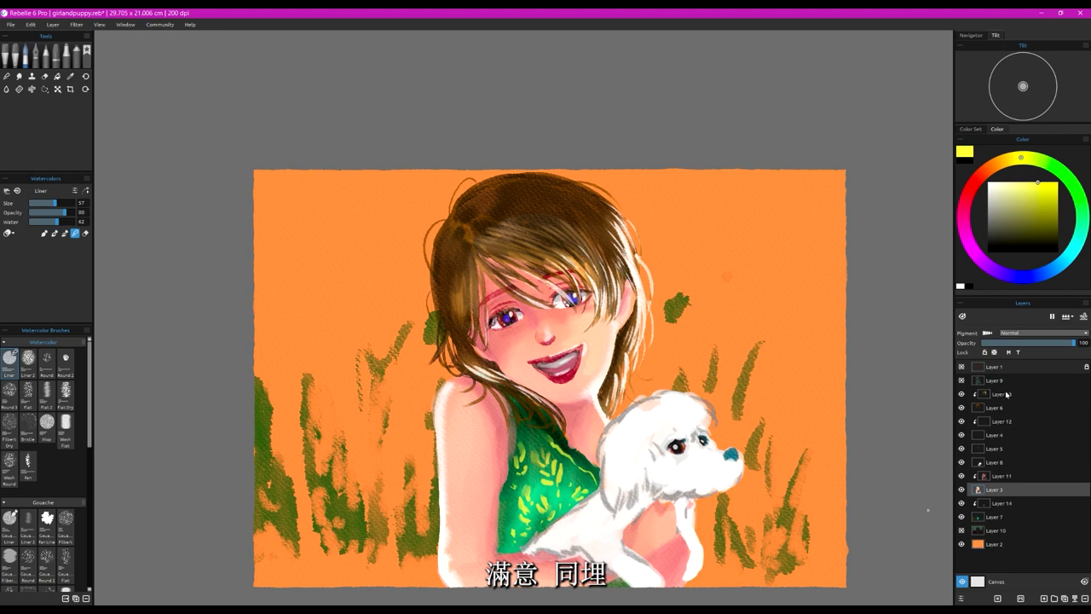
# Step: Make Layer 14 active, review the whole portrait at different magnifications, and save the painting
pyautogui.click(1007, 504)
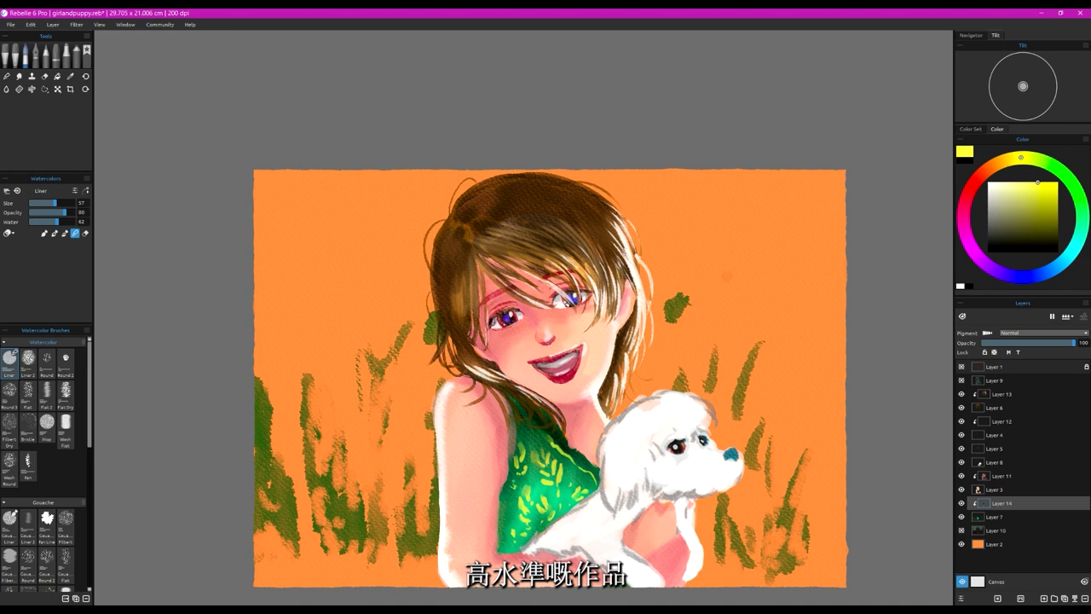
pyautogui.scroll(-2, 560, 482)
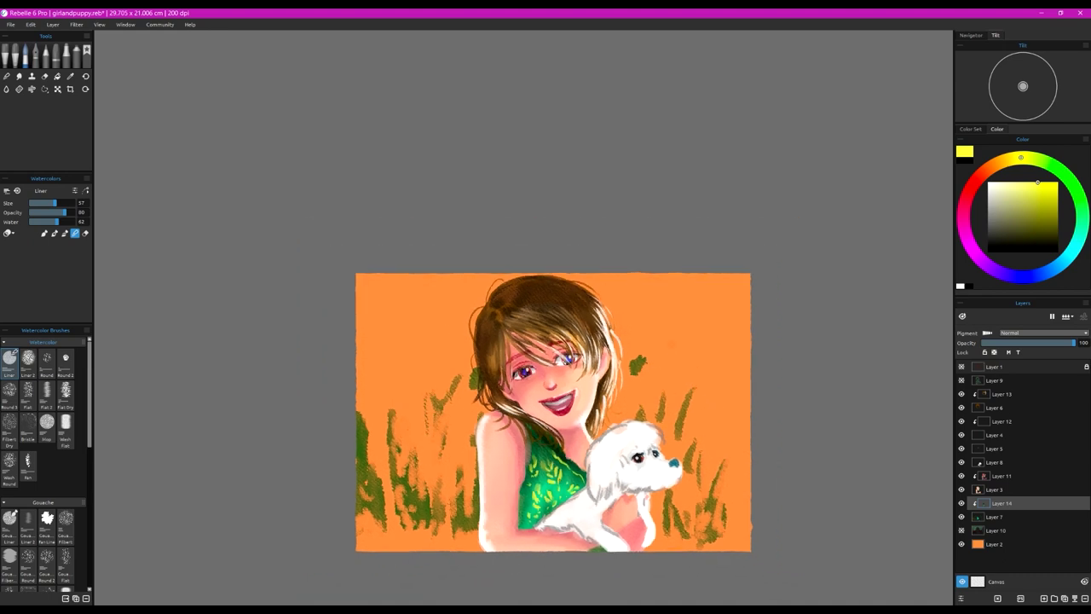
pyautogui.scroll(2, 559, 480)
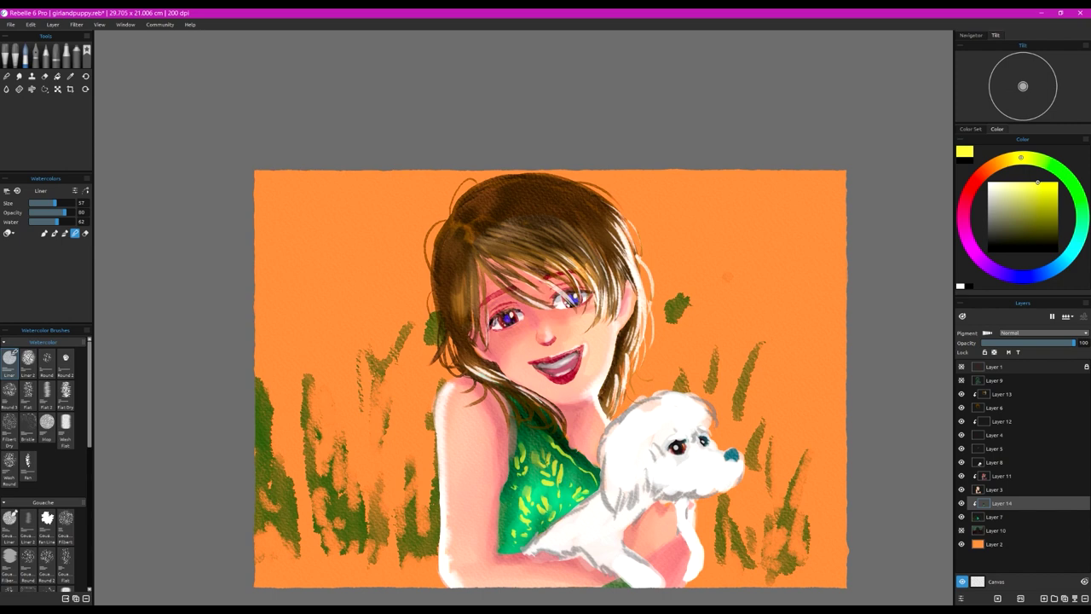
pyautogui.scroll(-1, 545, 456)
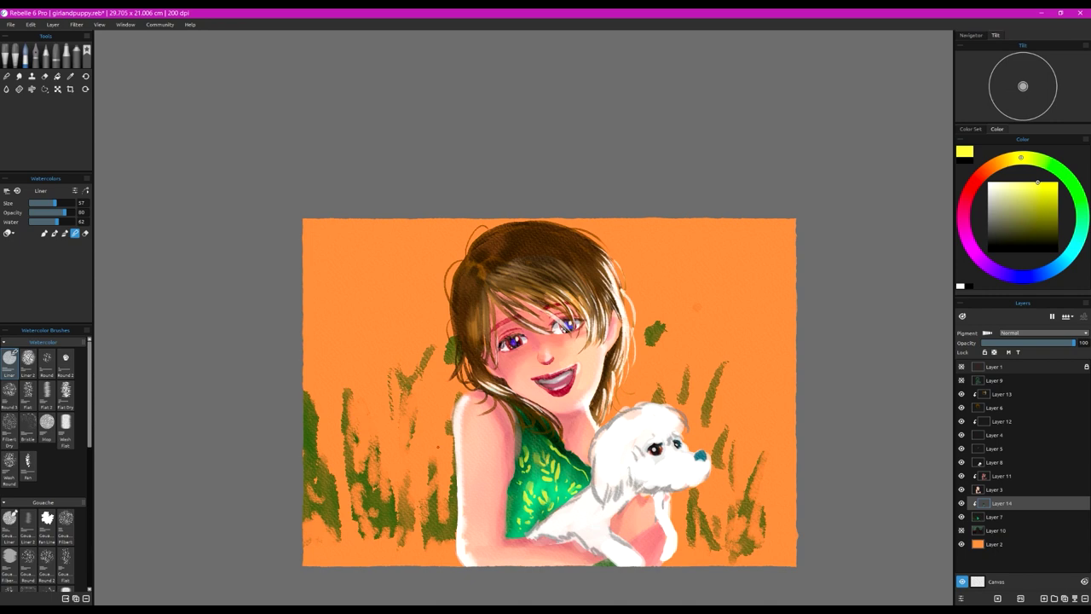
pyautogui.scroll(1, 343, 457)
pyautogui.scroll(-1, 509, 447)
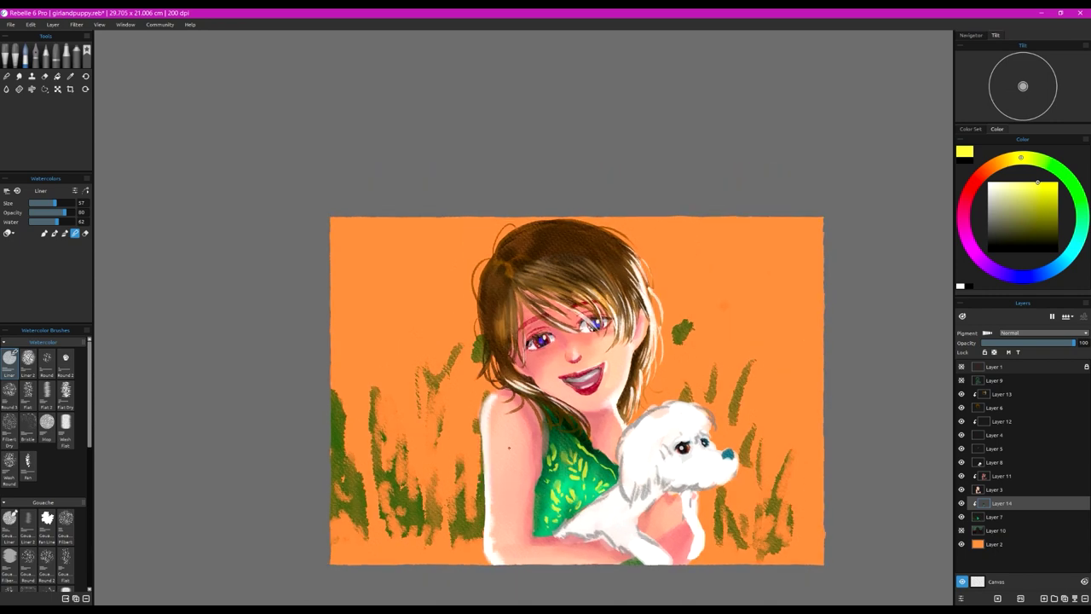
pyautogui.scroll(2, 663, 434)
pyautogui.scroll(-1, 663, 434)
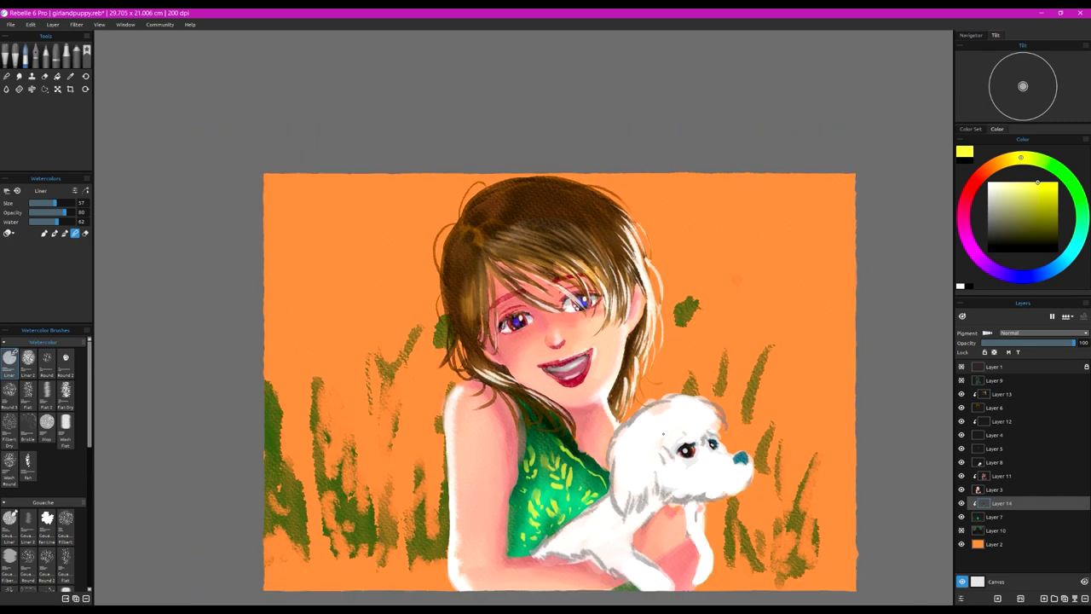
pyautogui.scroll(-1, 661, 433)
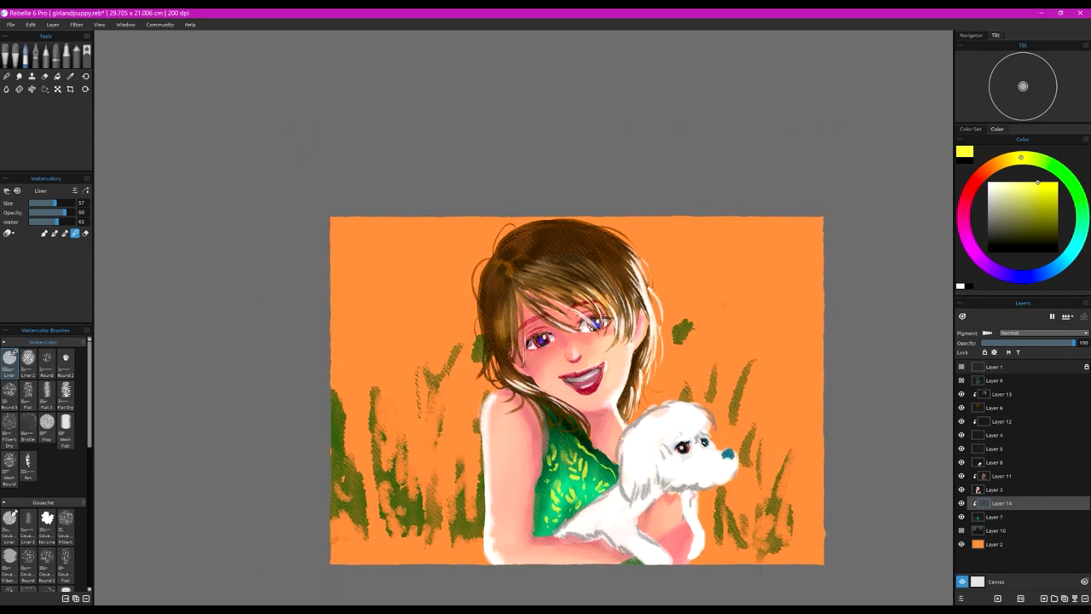
pyautogui.hotkey('ctrl', 's')
# Step: On Layer 8, choose white, set the brush to size 66, opacity 54 and water 21, and blend the grey outlines around the puppy's head and muzzle
pyautogui.click(1041, 463)
pyautogui.scroll(4, 709, 496)
pyautogui.moveTo(710, 496); pyautogui.dragTo(694, 362)
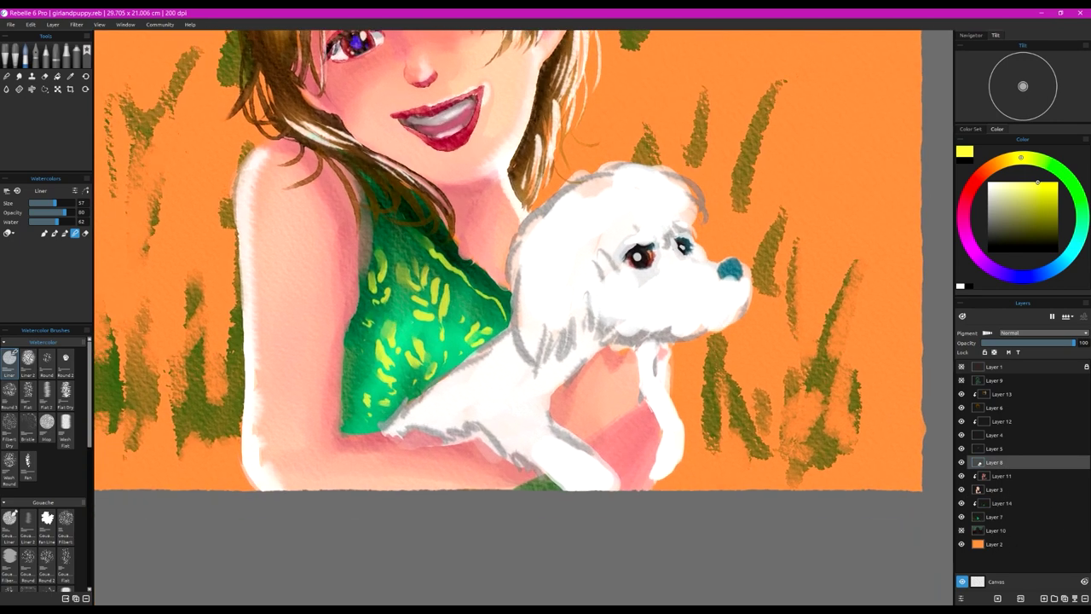
pyautogui.click(993, 183)
pyautogui.click(39, 221)
pyautogui.click(54, 212)
pyautogui.moveTo(56, 209); pyautogui.dragTo(59, 205)
pyautogui.moveTo(525, 223)
pyautogui.mouseDown()
pyautogui.moveTo(512, 278)
pyautogui.moveTo(524, 341)
pyautogui.mouseUp()
pyautogui.moveTo(571, 186); pyautogui.dragTo(624, 167)
pyautogui.moveTo(658, 177); pyautogui.dragTo(701, 227)
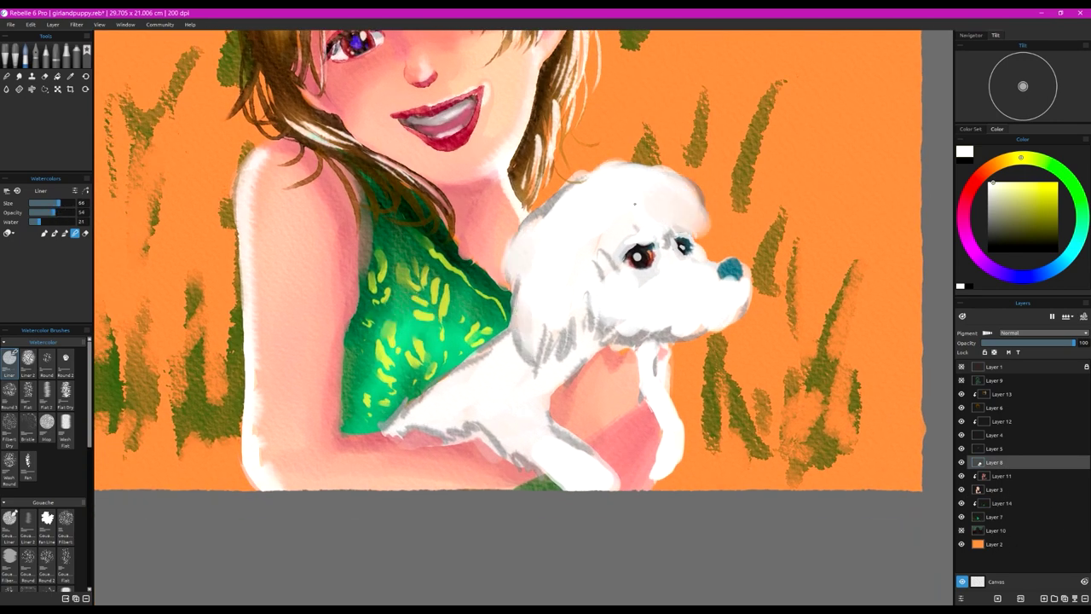
pyautogui.moveTo(706, 329)
pyautogui.mouseDown()
pyautogui.moveTo(661, 333)
pyautogui.moveTo(592, 278)
pyautogui.mouseUp()
# Step: Switch to Paint & Mix with opacity 68 and cover the grey lines along the puppy's chest and back with white, refining the tail end at size 16
pyautogui.click(54, 233)
pyautogui.moveTo(527, 349)
pyautogui.mouseDown()
pyautogui.moveTo(544, 319)
pyautogui.moveTo(445, 387)
pyautogui.moveTo(486, 437)
pyautogui.mouseUp()
pyautogui.click(48, 203)
pyautogui.click(60, 213)
pyautogui.moveTo(399, 426); pyautogui.dragTo(413, 431)
pyautogui.press('[')
pyautogui.press('[')
pyautogui.press('[')
pyautogui.moveTo(440, 372); pyautogui.dragTo(421, 394)
pyautogui.moveTo(386, 425); pyautogui.dragTo(378, 431)
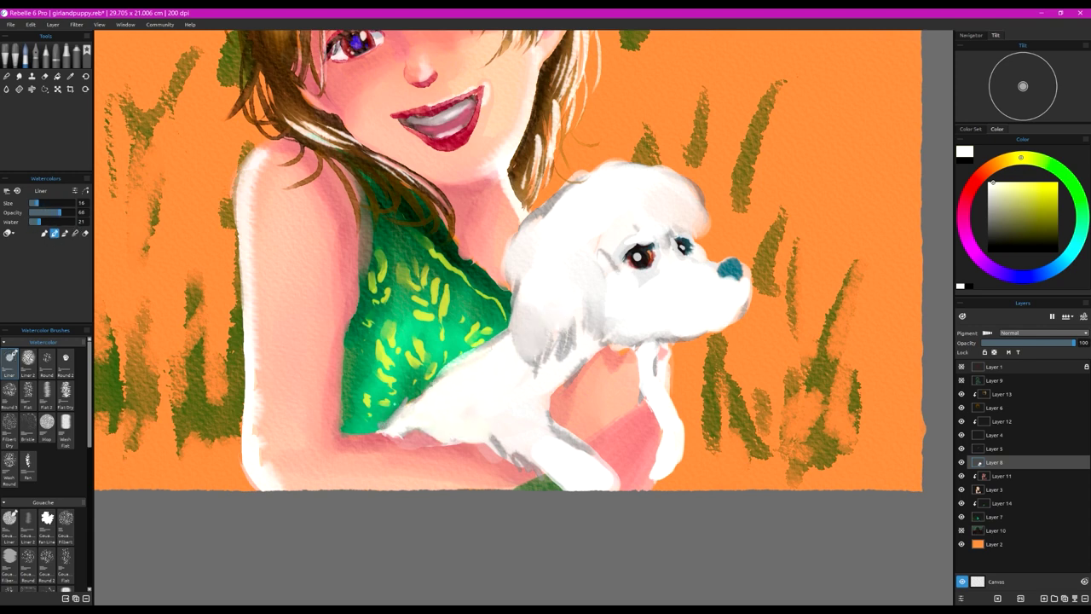
# Step: Paint white over the grey outlines on the puppy's belly and front legs
pyautogui.moveTo(491, 439); pyautogui.dragTo(511, 464)
pyautogui.moveTo(496, 438)
pyautogui.mouseDown()
pyautogui.moveTo(538, 469)
pyautogui.moveTo(521, 470)
pyautogui.mouseUp()
pyautogui.moveTo(521, 461)
pyautogui.mouseDown()
pyautogui.moveTo(541, 421)
pyautogui.moveTo(570, 444)
pyautogui.moveTo(567, 366)
pyautogui.moveTo(641, 341)
pyautogui.moveTo(644, 397)
pyautogui.mouseUp()
pyautogui.moveTo(673, 440); pyautogui.dragTo(659, 479)
pyautogui.moveTo(670, 387); pyautogui.dragTo(675, 408)
# Step: Erase along the outer edge of the puppy's front leg with the brush at size 25, and set the water to 20
pyautogui.click(85, 233)
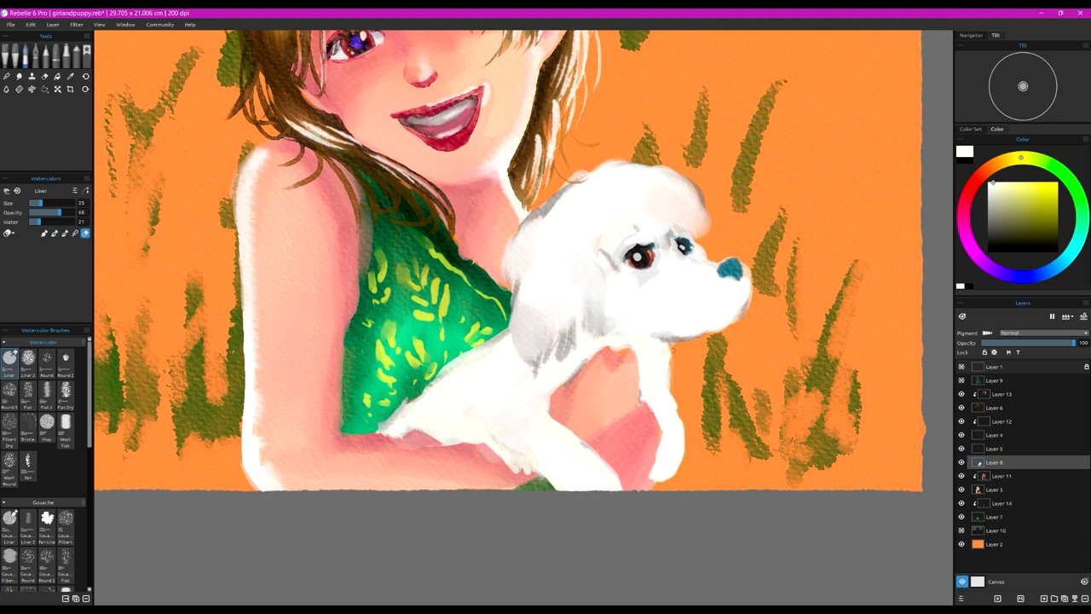
pyautogui.moveTo(668, 344); pyautogui.dragTo(671, 367)
pyautogui.click(37, 221)
# Step: Unclip Layer 11 from Layer 3 and erase its skin shading spilling over the green top and background, enlarging the brush to size 35
pyautogui.click(995, 490)
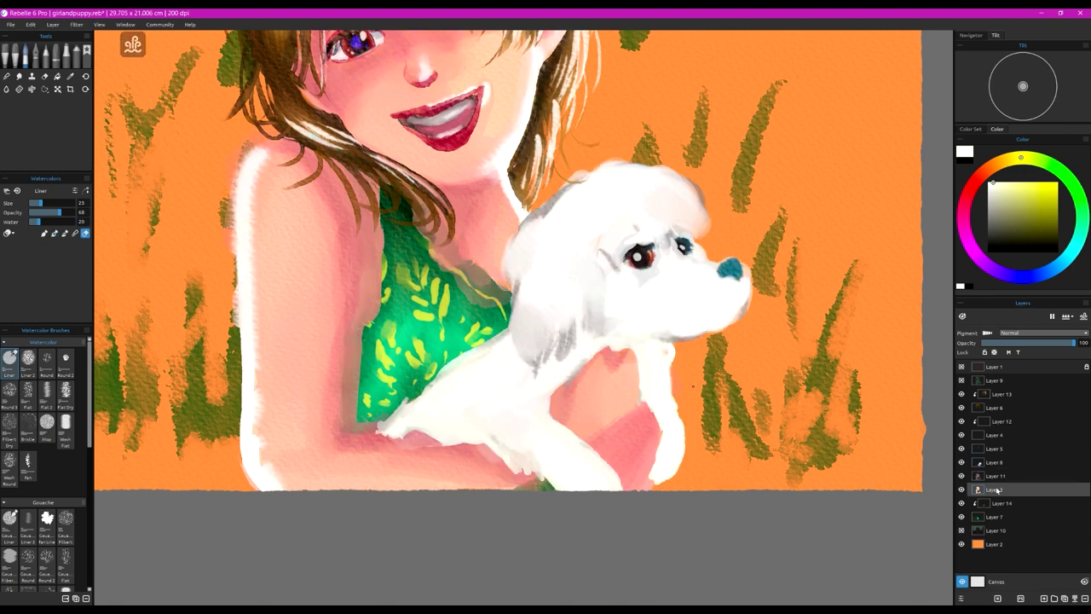
pyautogui.click(962, 475)
pyautogui.click(961, 476)
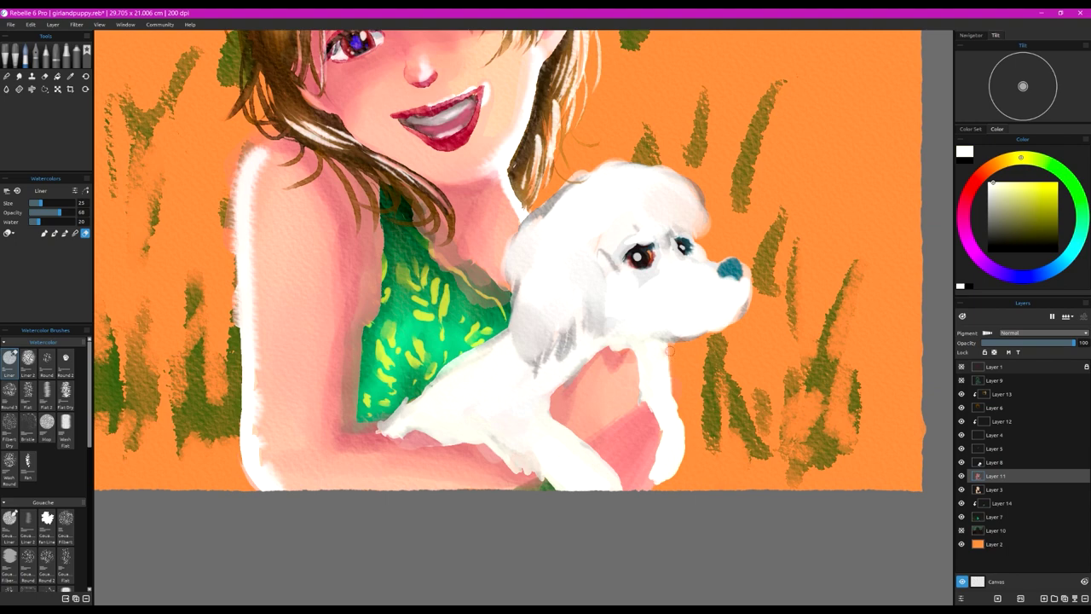
pyautogui.click(1001, 465)
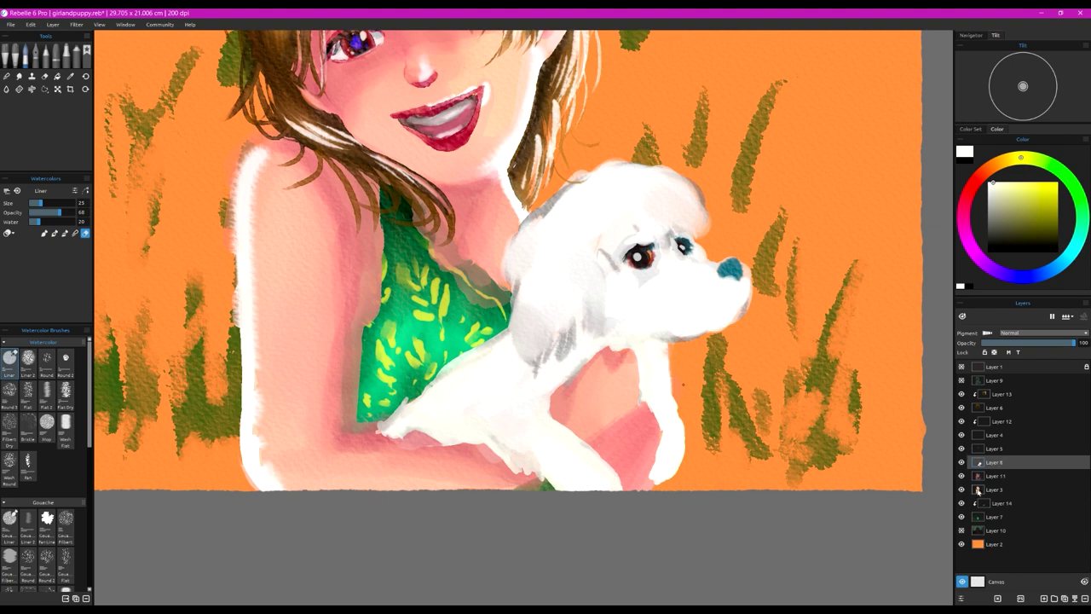
pyautogui.click(993, 475)
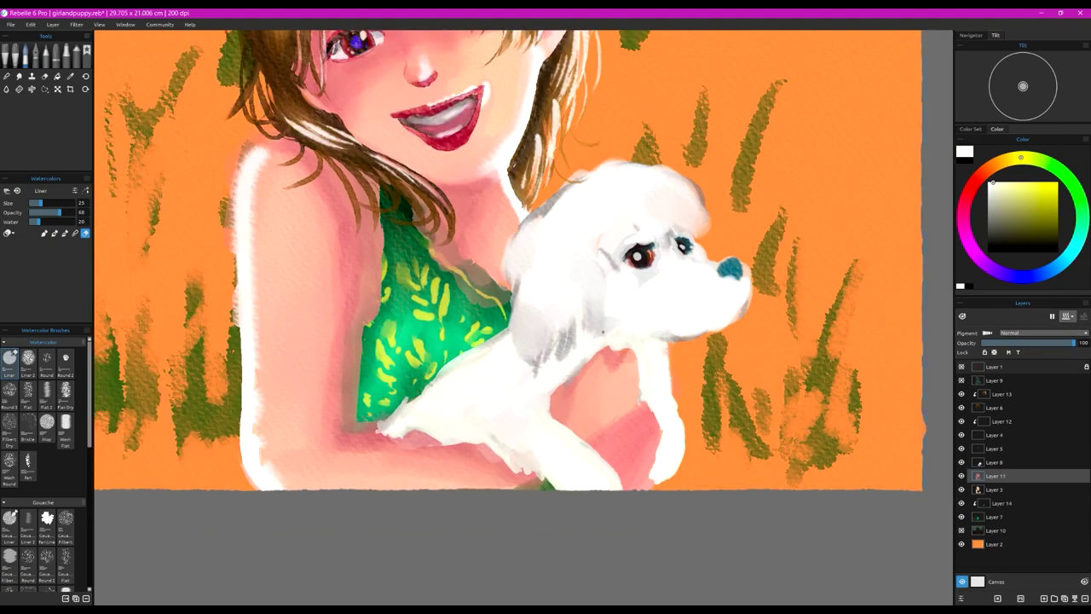
pyautogui.moveTo(603, 331); pyautogui.dragTo(594, 330)
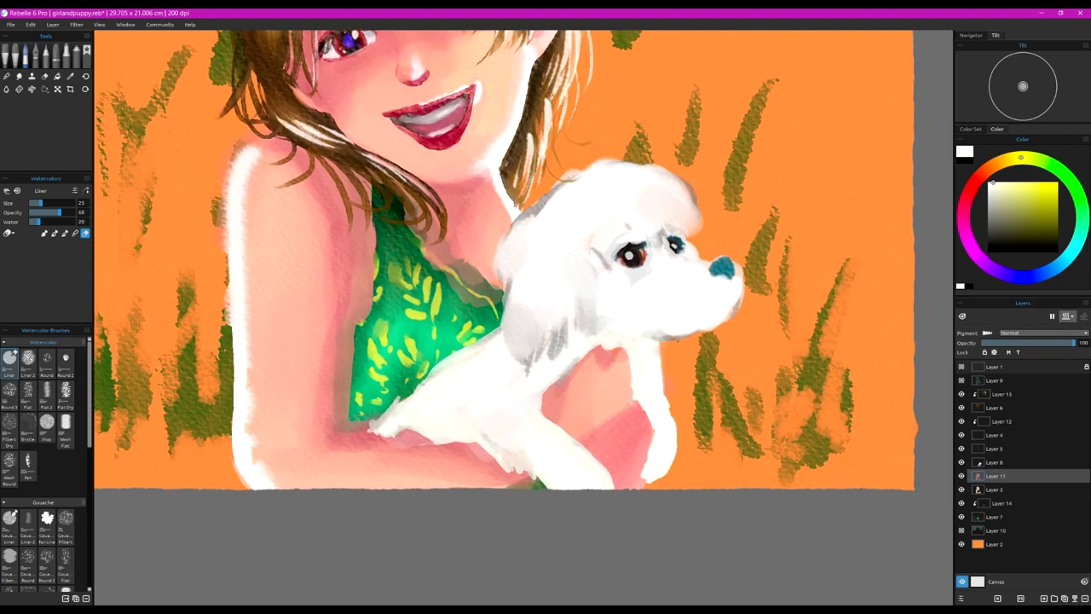
pyautogui.moveTo(356, 362)
pyautogui.mouseDown()
pyautogui.moveTo(363, 256)
pyautogui.moveTo(345, 409)
pyautogui.moveTo(363, 175)
pyautogui.mouseUp()
pyautogui.moveTo(241, 148)
pyautogui.mouseDown()
pyautogui.moveTo(221, 228)
pyautogui.moveTo(231, 464)
pyautogui.moveTo(225, 181)
pyautogui.mouseUp()
pyautogui.moveTo(499, 301)
pyautogui.mouseDown()
pyautogui.moveTo(437, 262)
pyautogui.moveTo(399, 182)
pyautogui.moveTo(372, 173)
pyautogui.mouseUp()
pyautogui.moveTo(413, 210); pyautogui.dragTo(476, 279)
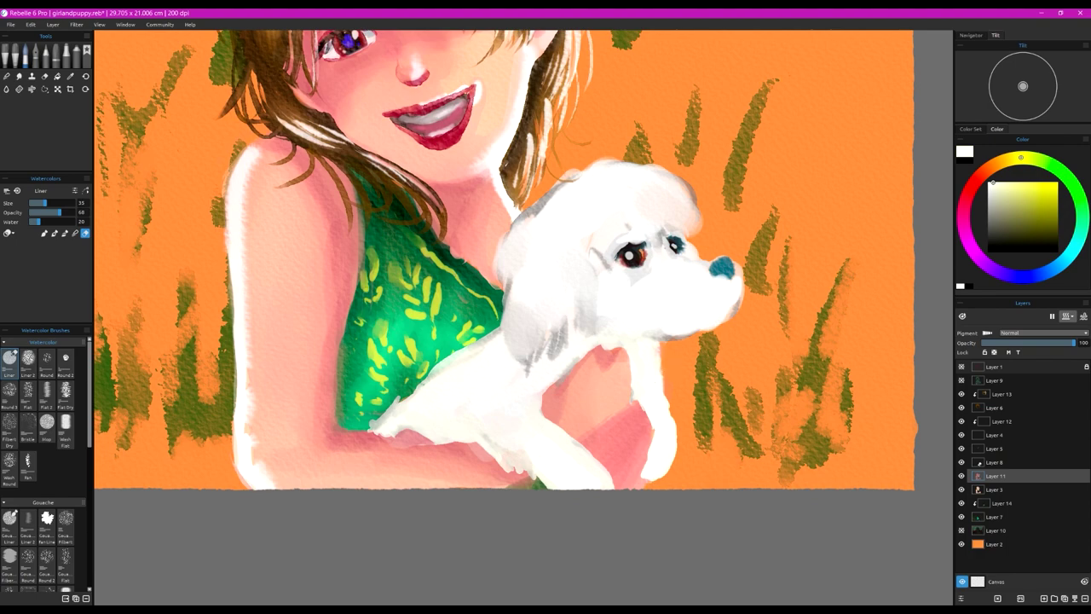
# Step: On Layer 8, paint white fur strokes along the back and crown of the puppy's head at size 14, opacity 68 and water 9
pyautogui.scroll(-1, 249, 224)
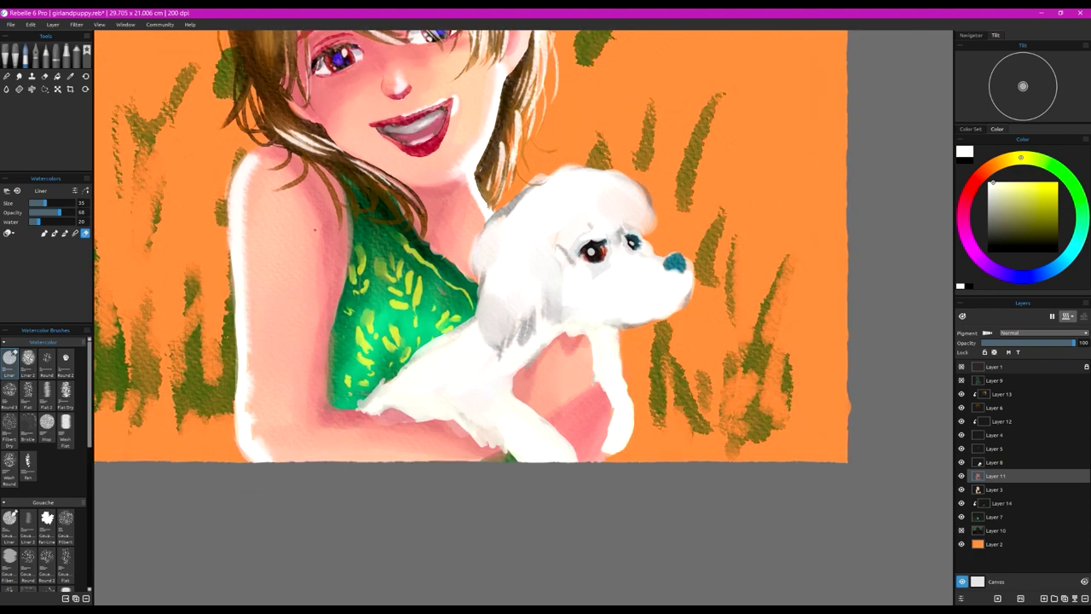
pyautogui.moveTo(348, 329); pyautogui.dragTo(401, 408)
pyautogui.click(994, 463)
pyautogui.click(33, 222)
pyautogui.click(36, 203)
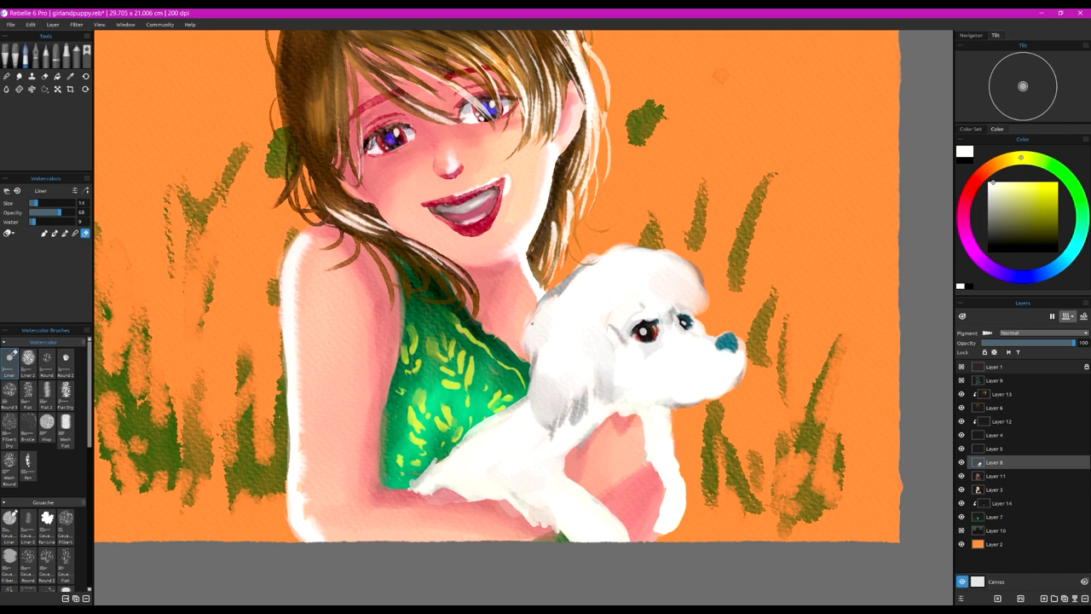
pyautogui.click(44, 232)
pyautogui.moveTo(539, 312); pyautogui.dragTo(524, 358)
pyautogui.moveTo(561, 295); pyautogui.dragTo(572, 262)
pyautogui.moveTo(569, 284); pyautogui.dragTo(607, 242)
pyautogui.moveTo(604, 253); pyautogui.dragTo(641, 237)
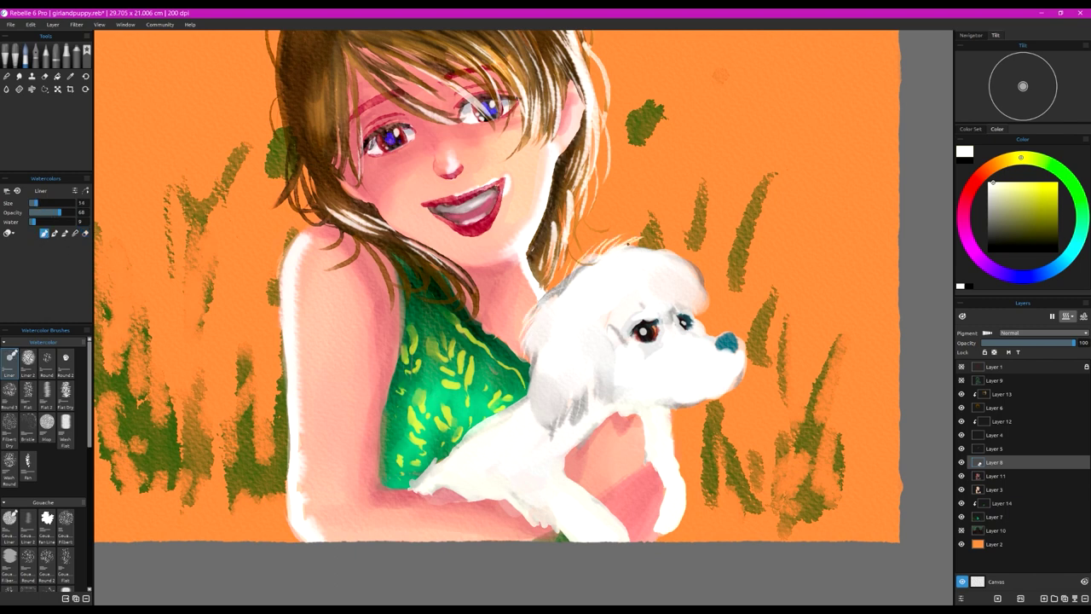
# Step: Paint fine white fur strokes along the edges of the puppy's back, belly, front legs and chin
pyautogui.moveTo(535, 347)
pyautogui.mouseDown()
pyautogui.moveTo(501, 402)
pyautogui.moveTo(417, 469)
pyautogui.mouseUp()
pyautogui.moveTo(458, 436)
pyautogui.mouseDown()
pyautogui.moveTo(401, 496)
pyautogui.moveTo(508, 525)
pyautogui.mouseUp()
pyautogui.moveTo(540, 513)
pyautogui.mouseDown()
pyautogui.moveTo(525, 534)
pyautogui.moveTo(555, 537)
pyautogui.mouseUp()
pyautogui.moveTo(560, 530); pyautogui.dragTo(566, 541)
pyautogui.moveTo(564, 473)
pyautogui.mouseDown()
pyautogui.moveTo(600, 497)
pyautogui.moveTo(568, 471)
pyautogui.mouseUp()
pyautogui.moveTo(609, 414); pyautogui.dragTo(577, 456)
pyautogui.moveTo(617, 412)
pyautogui.mouseDown()
pyautogui.moveTo(604, 424)
pyautogui.moveTo(630, 423)
pyautogui.mouseUp()
pyautogui.moveTo(644, 421); pyautogui.dragTo(654, 467)
pyautogui.moveTo(671, 416); pyautogui.dragTo(682, 469)
pyautogui.moveTo(665, 527); pyautogui.dragTo(650, 539)
pyautogui.moveTo(687, 491); pyautogui.dragTo(687, 510)
pyautogui.moveTo(679, 403)
pyautogui.mouseDown()
pyautogui.moveTo(672, 413)
pyautogui.moveTo(683, 414)
pyautogui.mouseUp()
pyautogui.moveTo(737, 377)
pyautogui.mouseDown()
pyautogui.moveTo(714, 406)
pyautogui.moveTo(743, 386)
pyautogui.mouseUp()
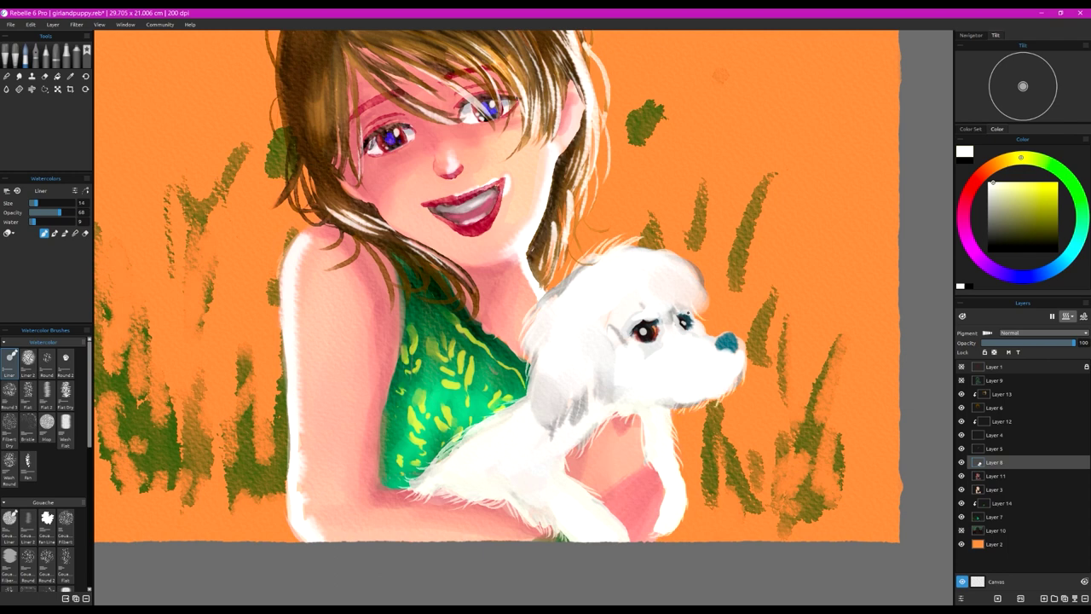
# Step: Add white fur strokes around the puppy's eyes, along the front of its forehead tuft and down the back of its ear
pyautogui.moveTo(713, 316); pyautogui.dragTo(694, 329)
pyautogui.moveTo(661, 320); pyautogui.dragTo(643, 327)
pyautogui.moveTo(687, 234)
pyautogui.mouseDown()
pyautogui.moveTo(636, 256)
pyautogui.moveTo(673, 274)
pyautogui.mouseUp()
pyautogui.moveTo(711, 278)
pyautogui.mouseDown()
pyautogui.moveTo(695, 290)
pyautogui.moveTo(700, 305)
pyautogui.mouseUp()
pyautogui.moveTo(711, 300); pyautogui.dragTo(699, 317)
pyautogui.moveTo(536, 370)
pyautogui.mouseDown()
pyautogui.moveTo(528, 395)
pyautogui.moveTo(502, 407)
pyautogui.moveTo(529, 393)
pyautogui.moveTo(548, 435)
pyautogui.mouseUp()
# Step: Paint grey fur strokes on the puppy's ear, brow and back of the head at opacity 45 and water 18
pyautogui.click(994, 216)
pyautogui.click(38, 222)
pyautogui.click(49, 212)
pyautogui.moveTo(572, 398); pyautogui.dragTo(557, 426)
pyautogui.moveTo(584, 390); pyautogui.dragTo(575, 417)
pyautogui.moveTo(597, 369); pyautogui.dragTo(579, 412)
pyautogui.moveTo(608, 331); pyautogui.dragTo(613, 361)
pyautogui.moveTo(657, 282); pyautogui.dragTo(651, 299)
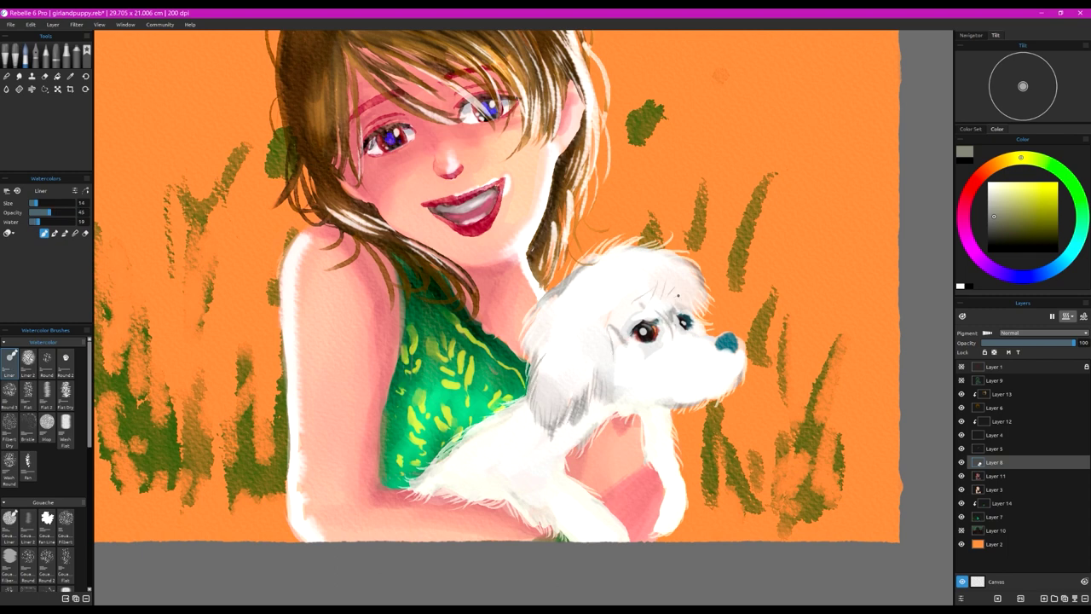
pyautogui.moveTo(574, 280); pyautogui.dragTo(526, 317)
pyautogui.moveTo(537, 324); pyautogui.dragTo(527, 336)
# Step: Shade the puppy's back, belly and front leg with soft grey strokes, reducing the brush to size 20 and opacity 17
pyautogui.click(37, 203)
pyautogui.moveTo(513, 418); pyautogui.dragTo(464, 436)
pyautogui.moveTo(479, 432); pyautogui.dragTo(431, 462)
pyautogui.moveTo(527, 491)
pyautogui.mouseDown()
pyautogui.moveTo(511, 503)
pyautogui.moveTo(523, 516)
pyautogui.mouseUp()
pyautogui.moveTo(488, 427); pyautogui.dragTo(454, 447)
pyautogui.click(37, 222)
pyautogui.click(37, 213)
pyautogui.click(38, 203)
pyautogui.moveTo(554, 513); pyautogui.dragTo(572, 525)
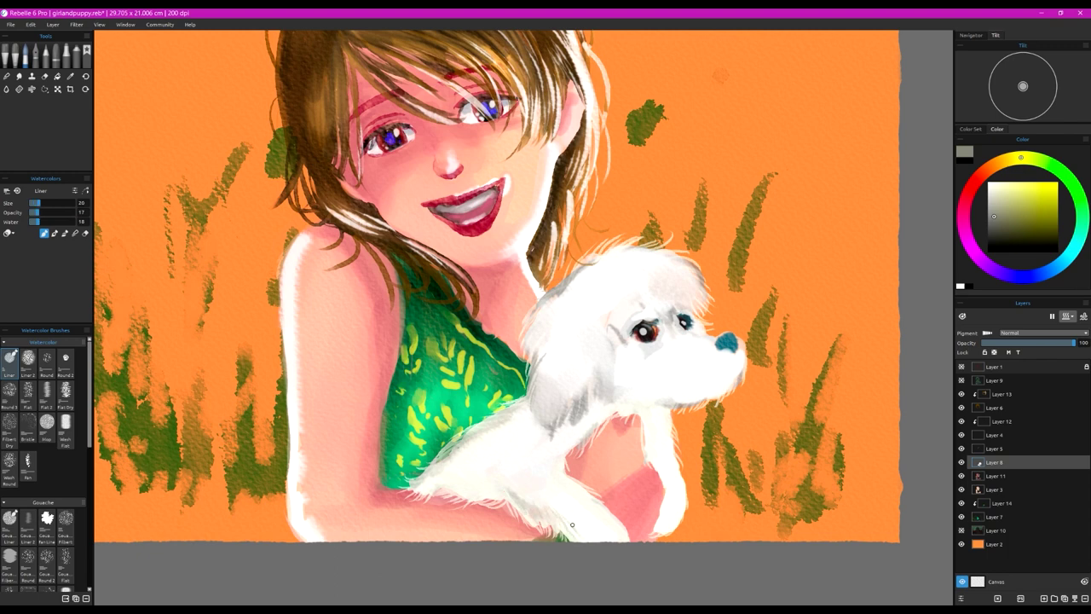
# Step: Shade beneath the puppy's chin with grey, switching to a darker grey for the upper leg, far eye area and muzzle edge
pyautogui.moveTo(646, 412); pyautogui.dragTo(646, 432)
pyautogui.moveTo(651, 407)
pyautogui.mouseDown()
pyautogui.moveTo(665, 432)
pyautogui.moveTo(652, 436)
pyautogui.mouseUp()
pyautogui.click(995, 228)
pyautogui.moveTo(648, 413); pyautogui.dragTo(655, 432)
pyautogui.moveTo(660, 411)
pyautogui.mouseDown()
pyautogui.moveTo(670, 432)
pyautogui.moveTo(648, 425)
pyautogui.mouseUp()
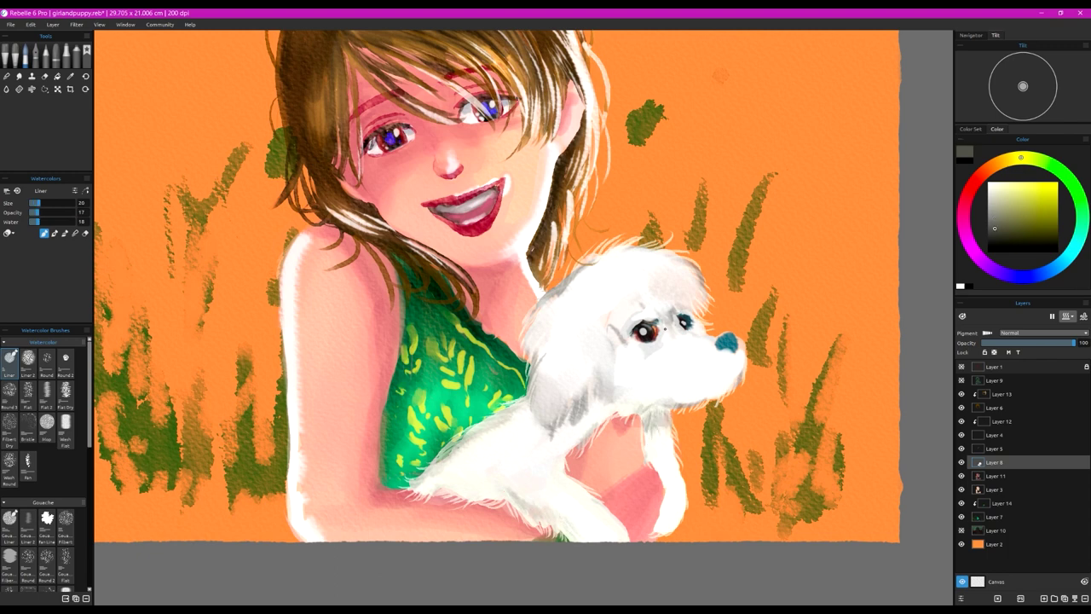
pyautogui.moveTo(680, 317); pyautogui.dragTo(675, 330)
pyautogui.moveTo(736, 351); pyautogui.dragTo(733, 366)
pyautogui.moveTo(734, 378); pyautogui.dragTo(726, 392)
# Step: Deepen the shading along the puppy's ear with the dark grey, from the cheek down to the tip
pyautogui.moveTo(612, 323); pyautogui.dragTo(629, 366)
pyautogui.moveTo(619, 346); pyautogui.dragTo(595, 404)
pyautogui.moveTo(590, 384); pyautogui.dragTo(574, 428)
pyautogui.moveTo(571, 402)
pyautogui.mouseDown()
pyautogui.moveTo(562, 432)
pyautogui.moveTo(551, 419)
pyautogui.mouseUp()
pyautogui.moveTo(604, 315); pyautogui.dragTo(596, 332)
# Step: Shade the puppy's forehead with a lighter grey at size 37 and opacity 29, and touch up the brow with white
pyautogui.click(997, 208)
pyautogui.click(43, 213)
pyautogui.click(46, 203)
pyautogui.moveTo(645, 283); pyautogui.dragTo(629, 312)
pyautogui.moveTo(629, 300); pyautogui.dragTo(603, 334)
pyautogui.moveTo(656, 283); pyautogui.dragTo(694, 296)
pyautogui.moveTo(671, 262); pyautogui.dragTo(688, 295)
pyautogui.click(989, 182)
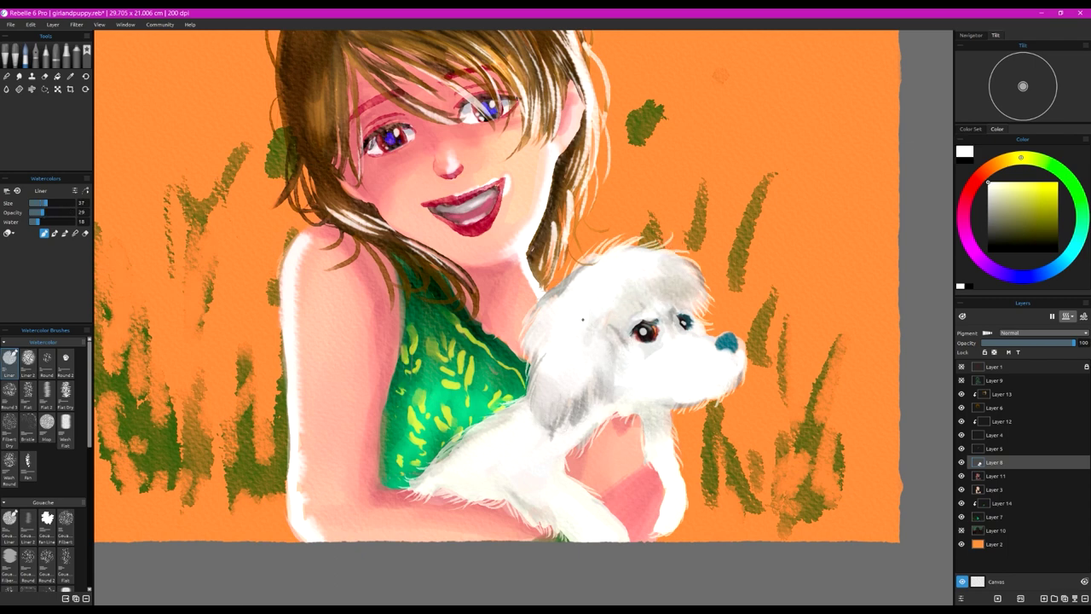
pyautogui.moveTo(666, 309)
pyautogui.mouseDown()
pyautogui.moveTo(670, 289)
pyautogui.moveTo(639, 318)
pyautogui.mouseUp()
# Step: Darken the puppy's nose, eyes and mouth with near-black at opacity 51, raising the brush to size 18 and water 9
pyautogui.click(988, 242)
pyautogui.click(33, 203)
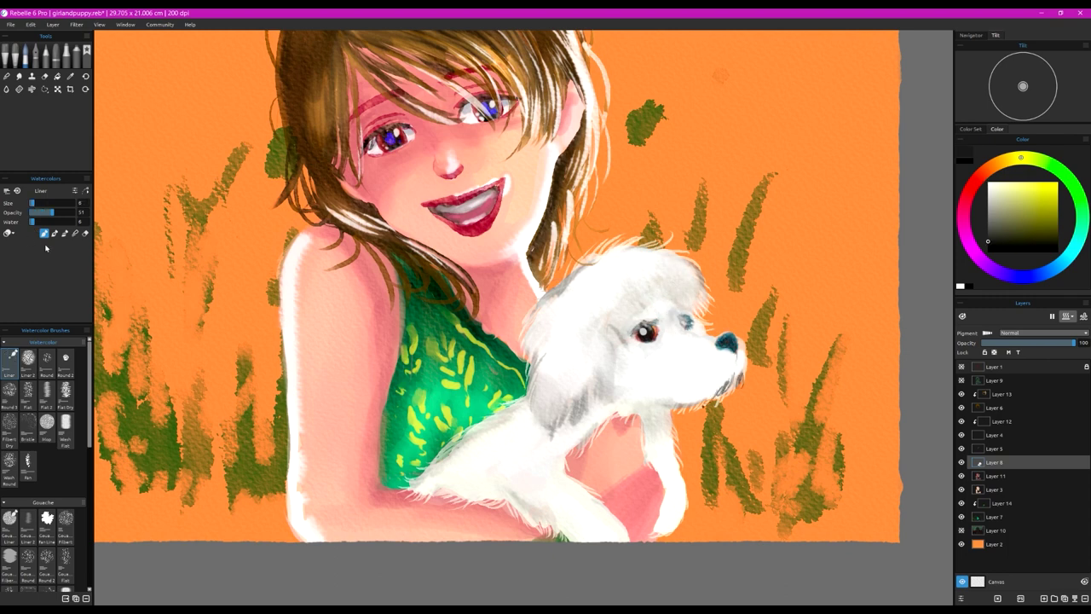
pyautogui.click(37, 203)
pyautogui.moveTo(718, 387); pyautogui.dragTo(740, 373)
pyautogui.click(35, 223)
pyautogui.hotkey('ctrl', 'z')
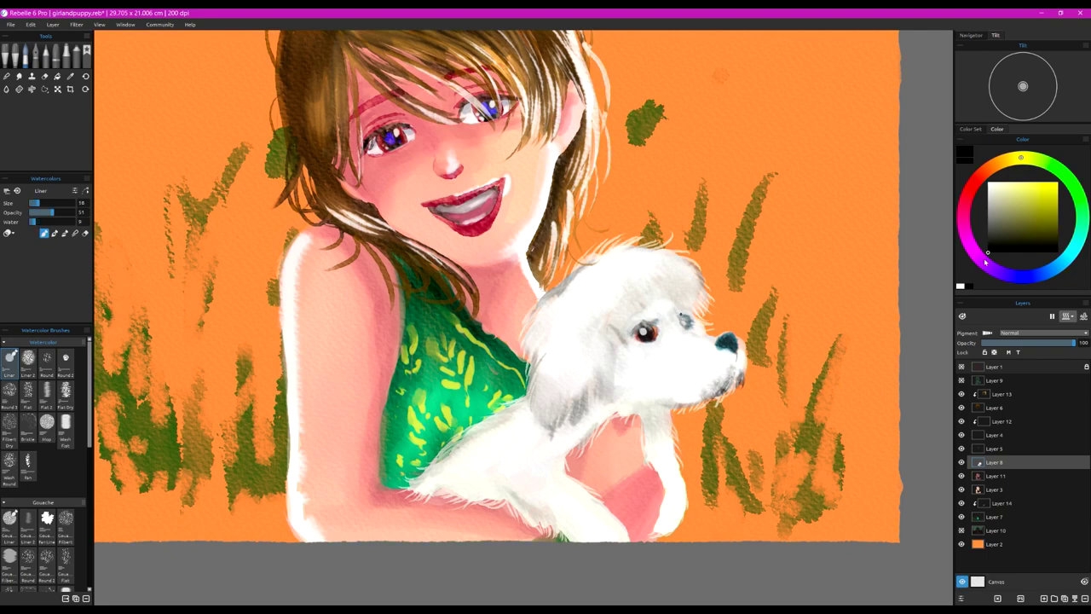
# Step: Paint mid-grey fur strokes under the puppy's chin and across its head, ear, chest and front leg at size 18
pyautogui.scroll(3, 727, 341)
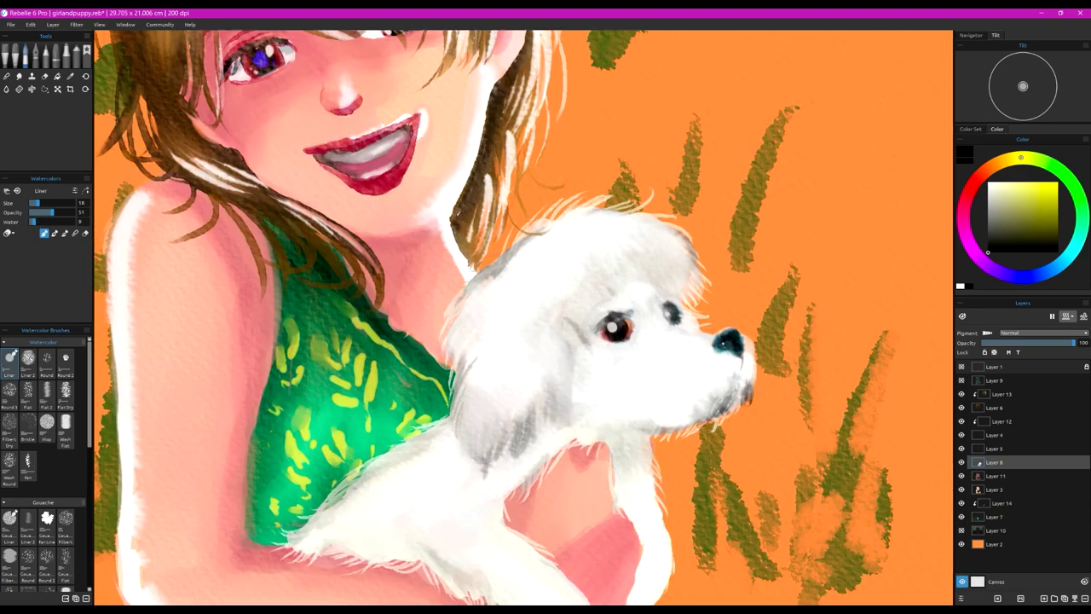
pyautogui.scroll(-2, 727, 341)
pyautogui.click(988, 214)
pyautogui.moveTo(634, 416); pyautogui.dragTo(658, 423)
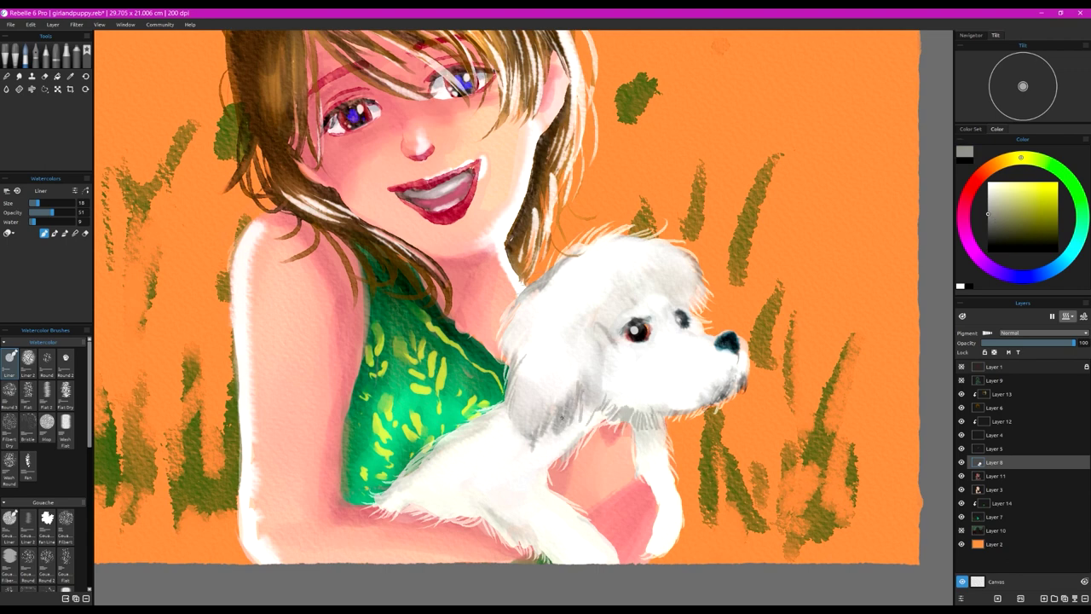
pyautogui.moveTo(561, 415)
pyautogui.mouseDown()
pyautogui.moveTo(516, 429)
pyautogui.moveTo(520, 366)
pyautogui.mouseUp()
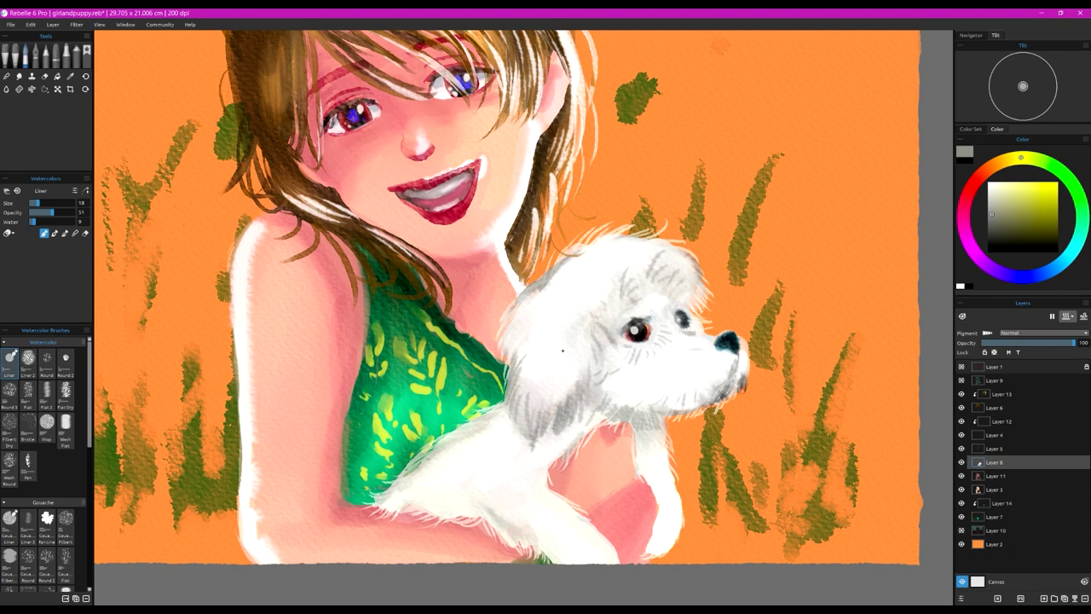
pyautogui.scroll(-1, 562, 349)
pyautogui.moveTo(522, 482); pyautogui.dragTo(533, 447)
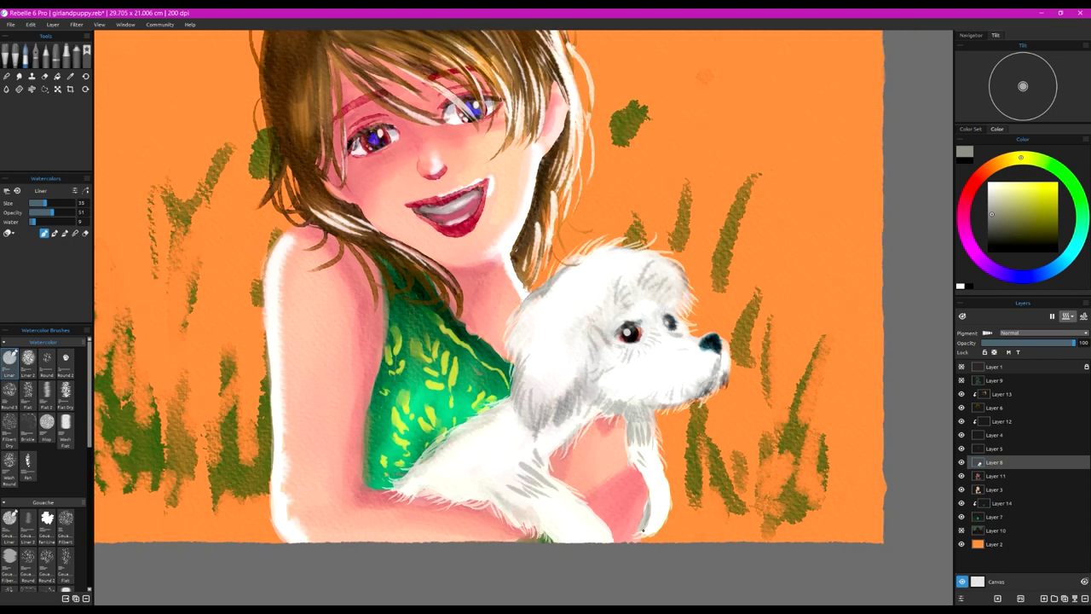
# Step: Pick a light grey and blend the fur strokes on the puppy's legs, chest and back at size 35, increasing to 40
pyautogui.keyDown('alt'); pyautogui.click(645, 528); pyautogui.keyUp('alt')
pyautogui.moveTo(646, 530); pyautogui.dragTo(664, 508)
pyautogui.moveTo(536, 507); pyautogui.dragTo(505, 491)
pyautogui.moveTo(559, 495); pyautogui.dragTo(502, 461)
pyautogui.moveTo(559, 496); pyautogui.dragTo(535, 451)
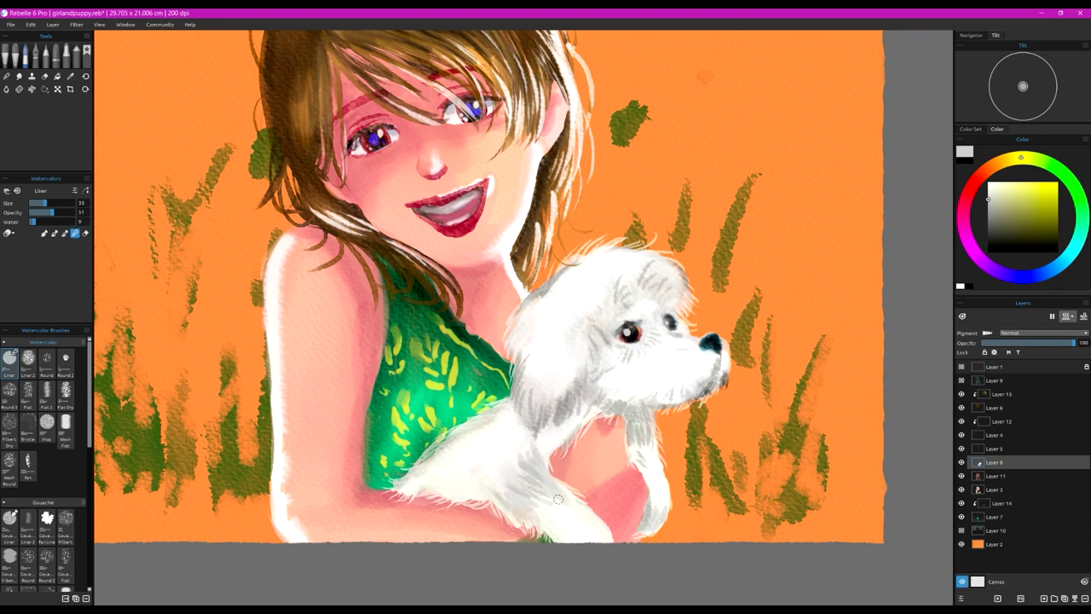
pyautogui.moveTo(642, 466); pyautogui.dragTo(644, 433)
pyautogui.press(']')
pyautogui.moveTo(473, 453); pyautogui.dragTo(506, 447)
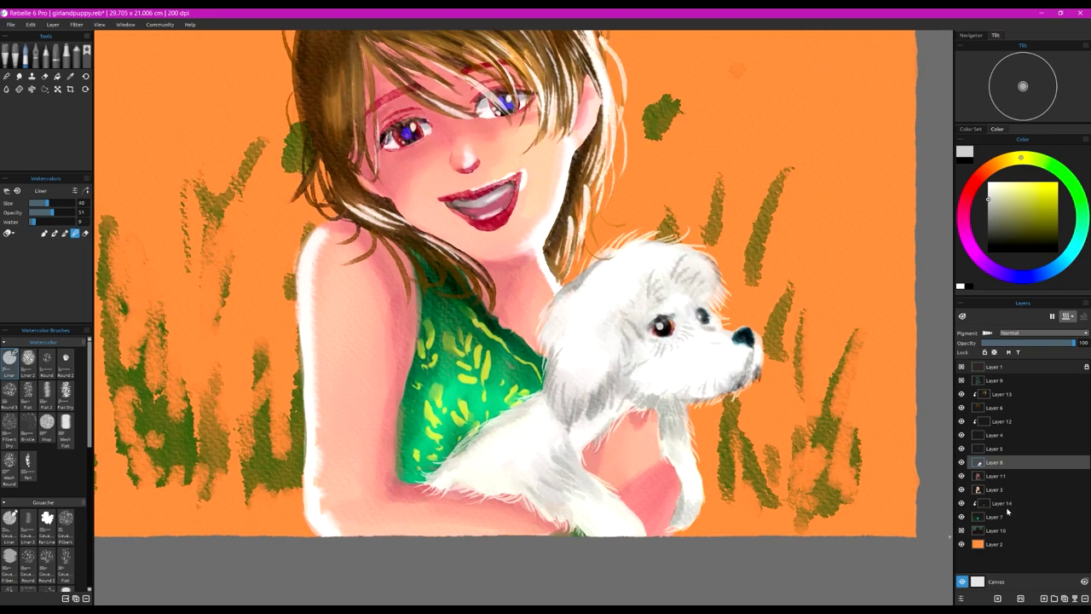
# Step: On Layer 11, sample the pink arm shadow and paint the girl's arm between the puppy's legs at size 28 and opacity 73
pyautogui.click(991, 476)
pyautogui.click(61, 212)
pyautogui.click(65, 222)
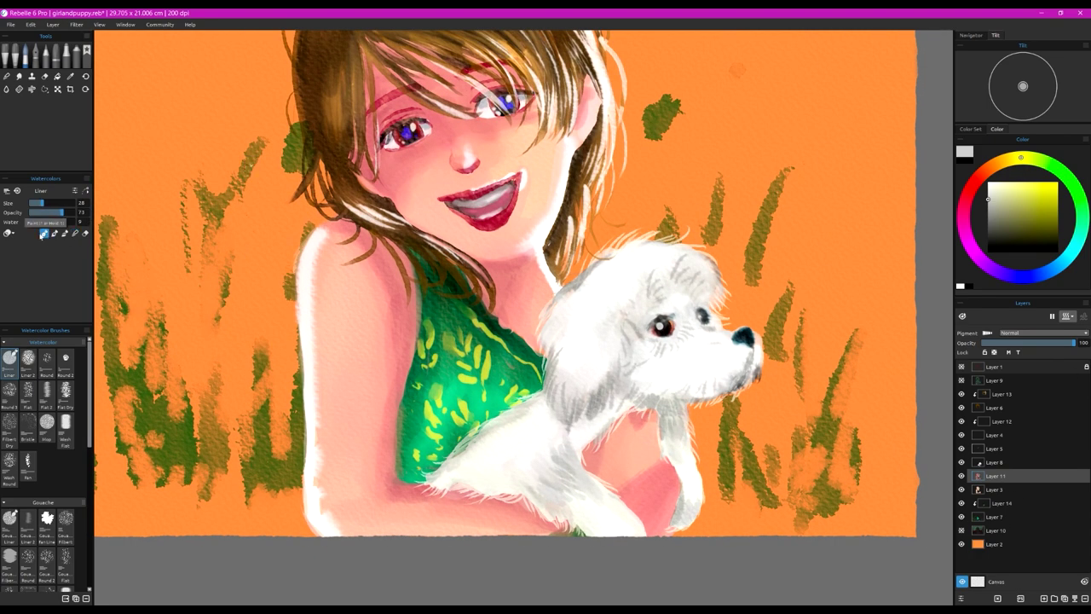
pyautogui.keyDown('alt'); pyautogui.click(411, 484); pyautogui.keyUp('alt')
pyautogui.moveTo(634, 484); pyautogui.dragTo(665, 460)
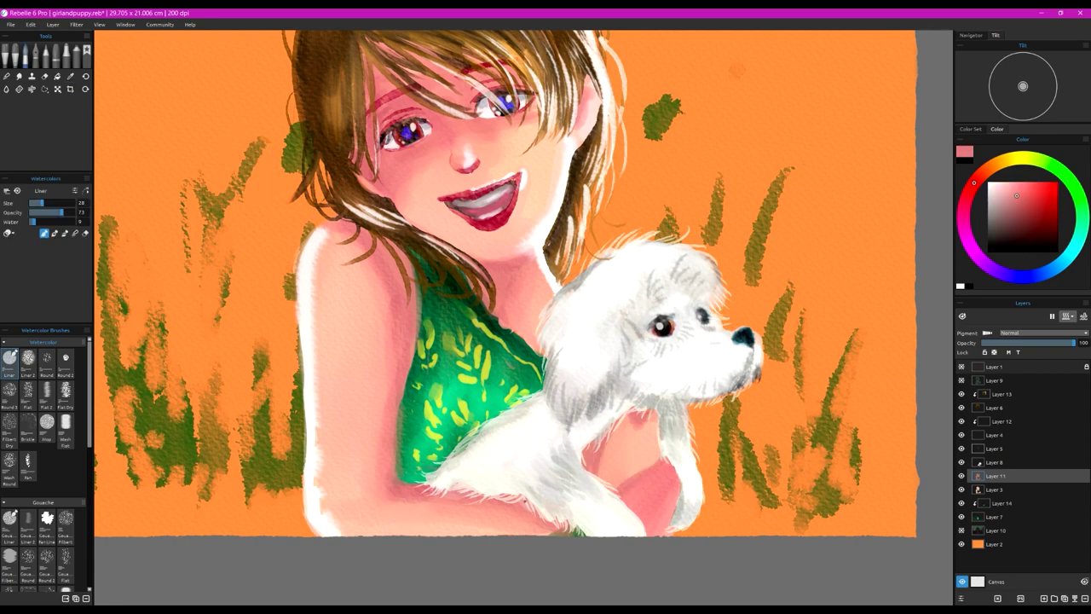
# Step: On Layer 8, shade the puppy's neck and upper leg in dark grey at opacity 52 and water 16, and save the painting
pyautogui.scroll(-4, 492, 488)
pyautogui.scroll(2, 521, 393)
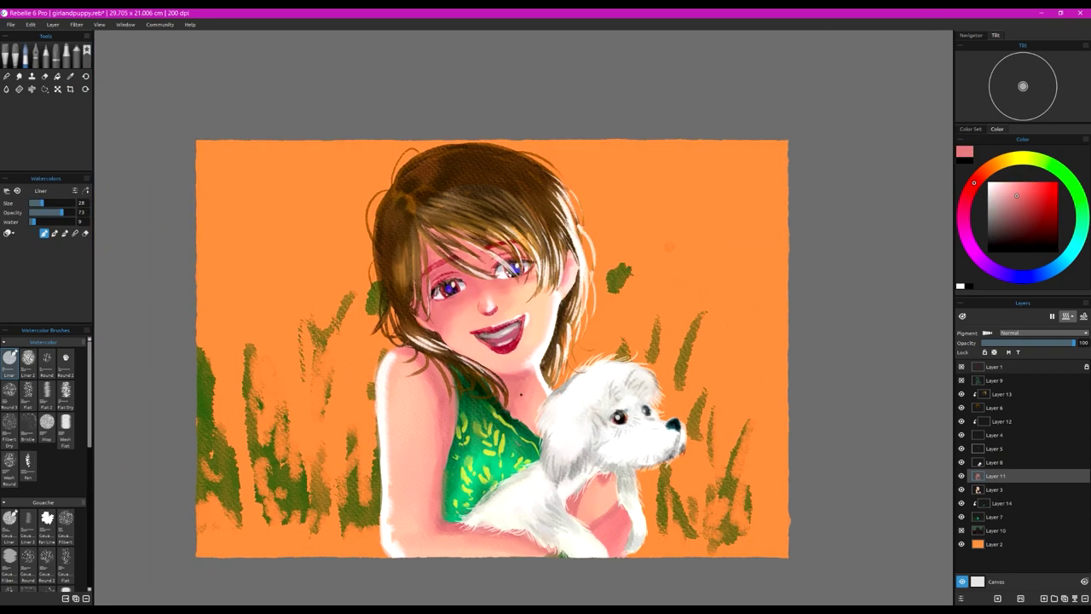
pyautogui.scroll(3, 521, 393)
pyautogui.scroll(-3, 520, 394)
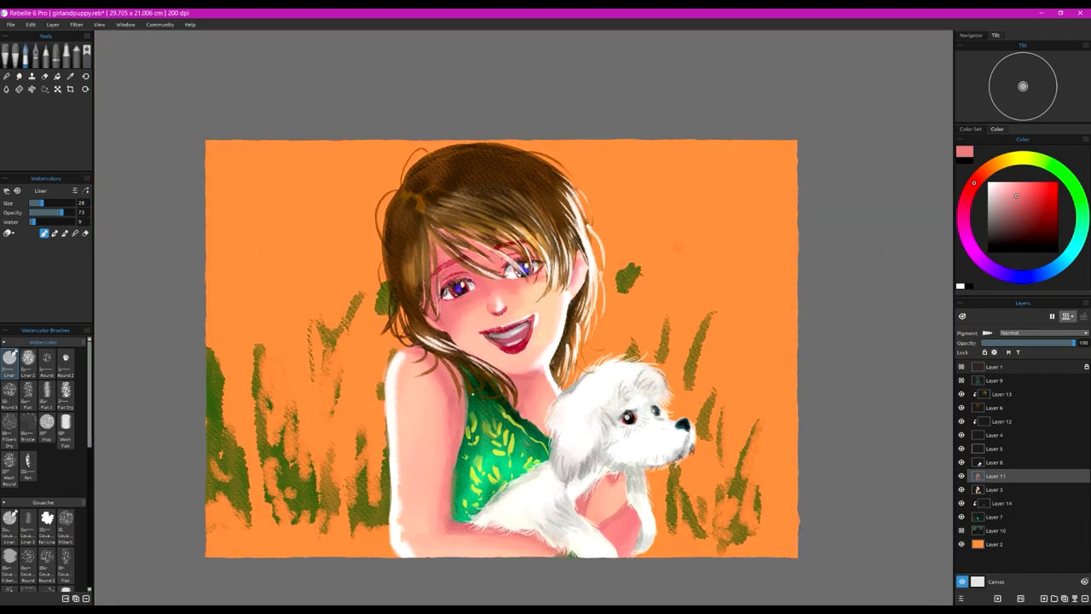
pyautogui.click(995, 465)
pyautogui.keyDown('alt'); pyautogui.click(632, 479); pyautogui.keyUp('alt')
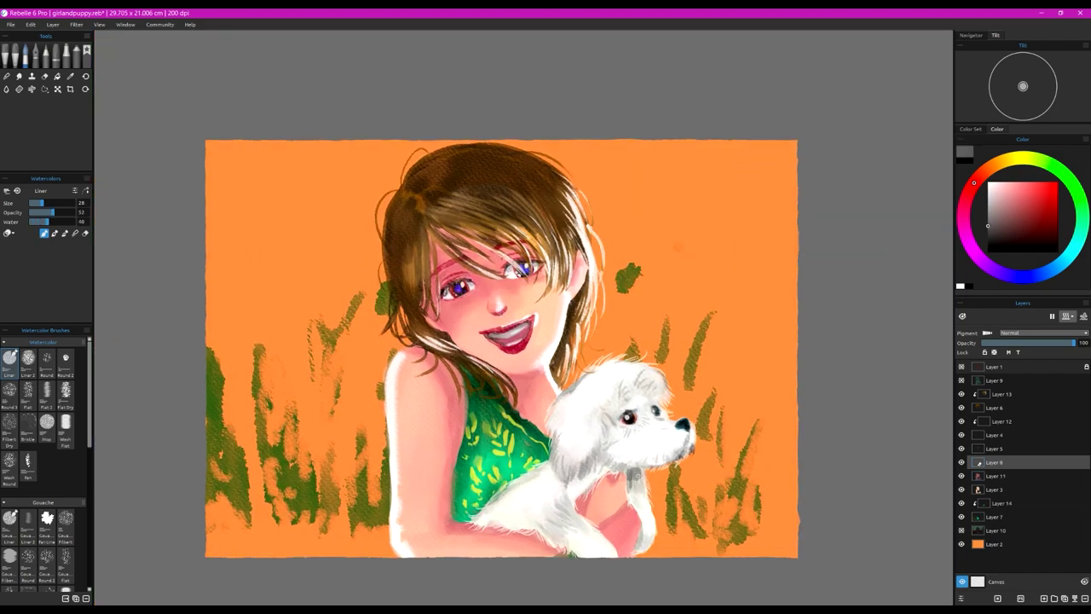
pyautogui.click(36, 222)
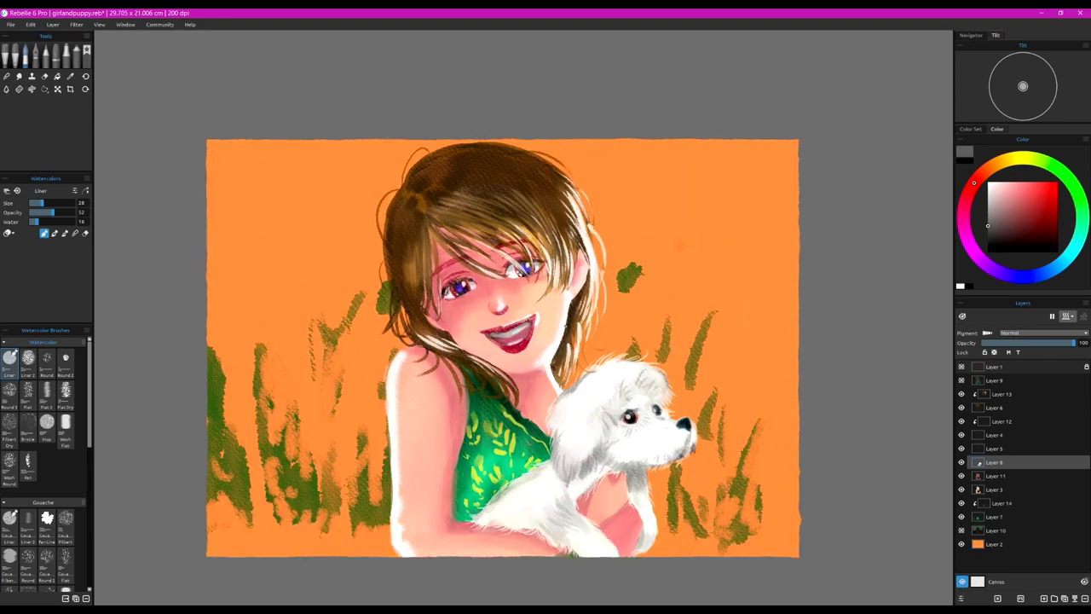
pyautogui.click(10, 25)
pyautogui.click(24, 70)
# Step: Add a white highlight to the puppy's nose, setting the brush to size 29, opacity 75 and water 1
pyautogui.scroll(3, 690, 412)
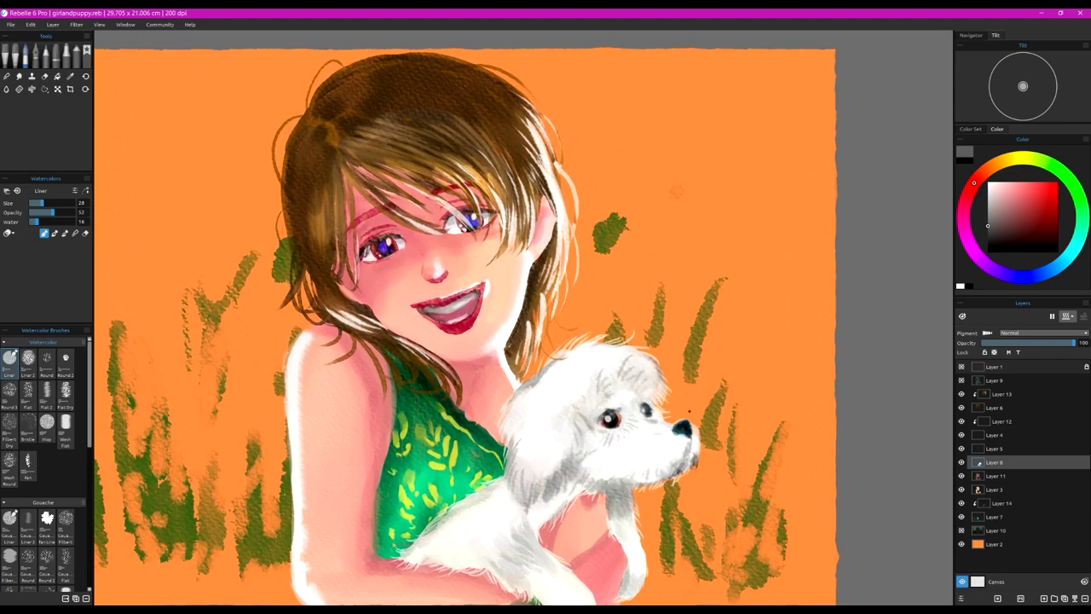
pyautogui.click(685, 428)
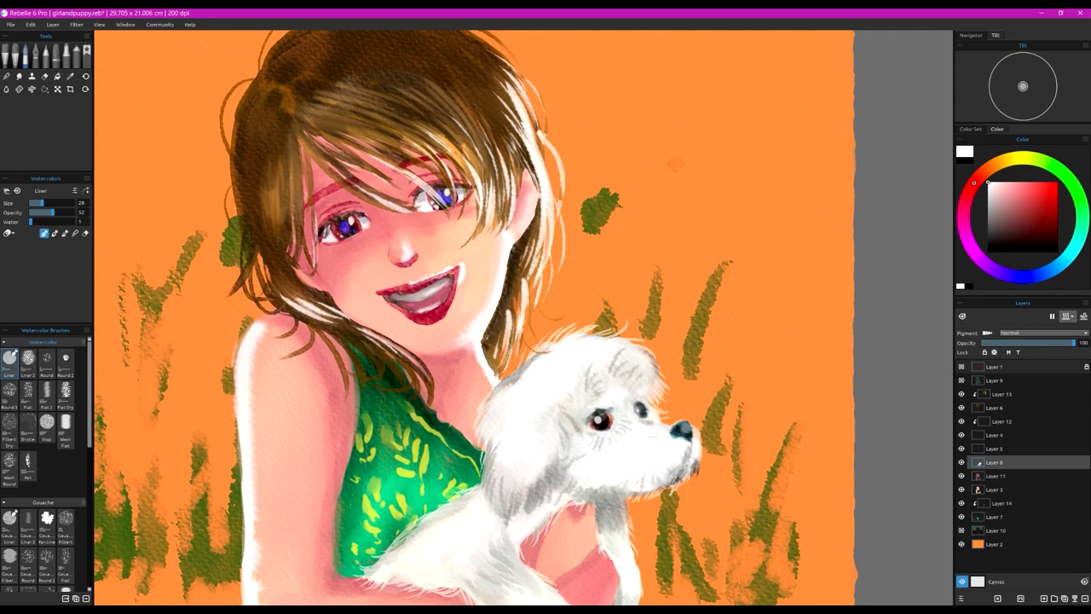
pyautogui.click(85, 77)
pyautogui.moveTo(56, 203); pyautogui.dragTo(42, 203)
pyautogui.moveTo(58, 212); pyautogui.dragTo(62, 212)
pyautogui.click(684, 428)
# Step: Choose a mid grey and shade the fur beneath the puppy's ear at size 55 and opacity 44
pyautogui.scroll(-5, 679, 426)
pyautogui.scroll(3, 678, 426)
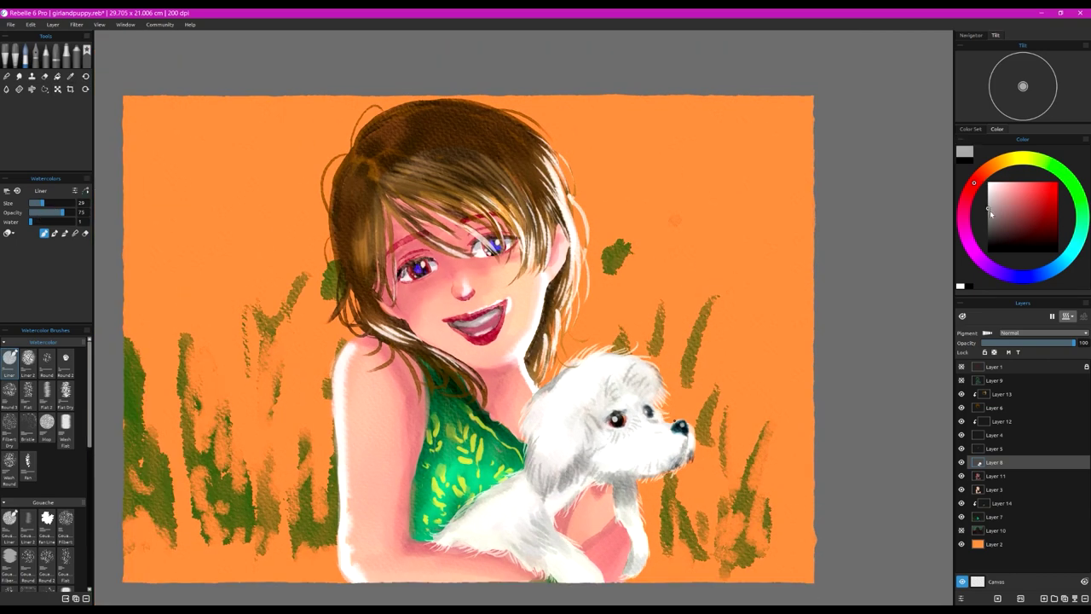
pyautogui.moveTo(42, 205); pyautogui.dragTo(54, 204)
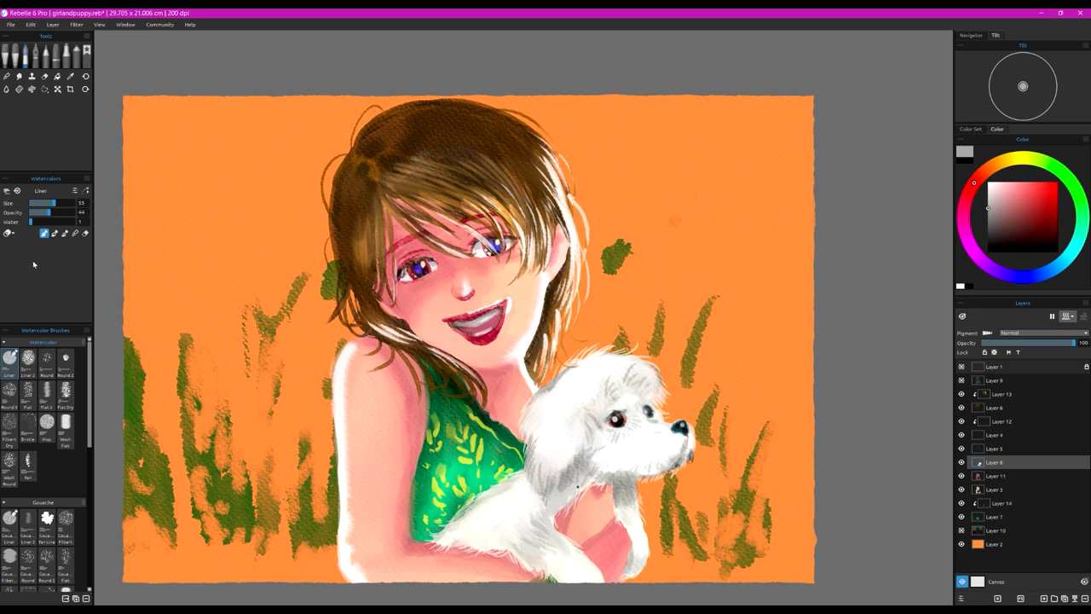
# Step: Show the forest background on Layer 10, then identify the grass by toggling Layer 7 and select that layer
pyautogui.click(961, 530)
pyautogui.click(1014, 532)
pyautogui.click(963, 517)
pyautogui.click(962, 517)
pyautogui.click(1000, 518)
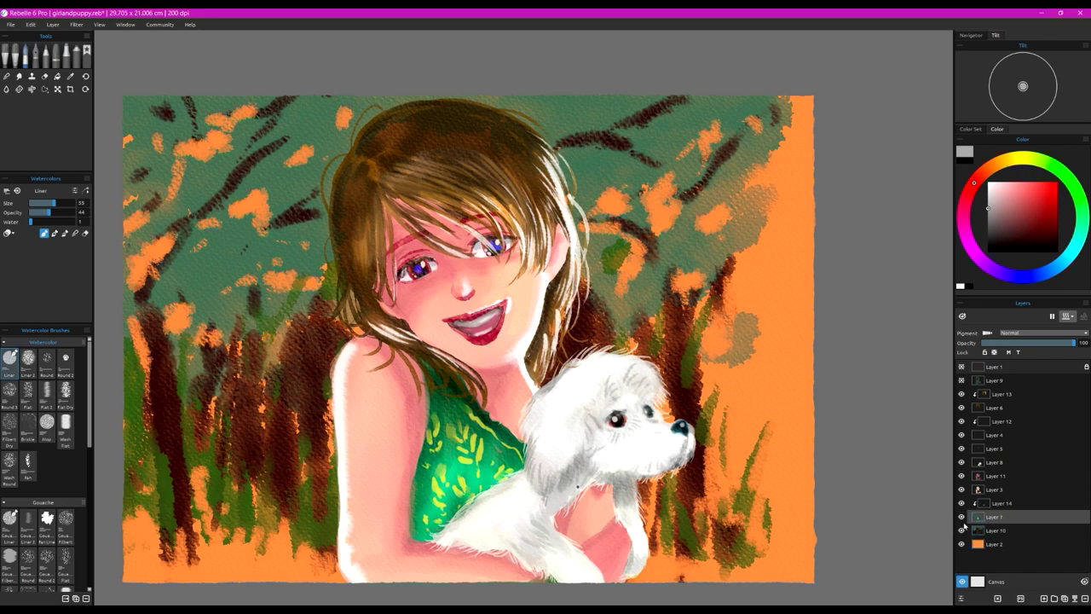
# Step: Hide Layer 10 and erase the grass from the background on Layer 7 at brush size 100, raising the opacity to 100
pyautogui.moveTo(55, 203); pyautogui.dragTo(75, 204)
pyautogui.moveTo(130, 339)
pyautogui.mouseDown()
pyautogui.moveTo(260, 463)
pyautogui.moveTo(285, 396)
pyautogui.moveTo(140, 376)
pyautogui.mouseUp()
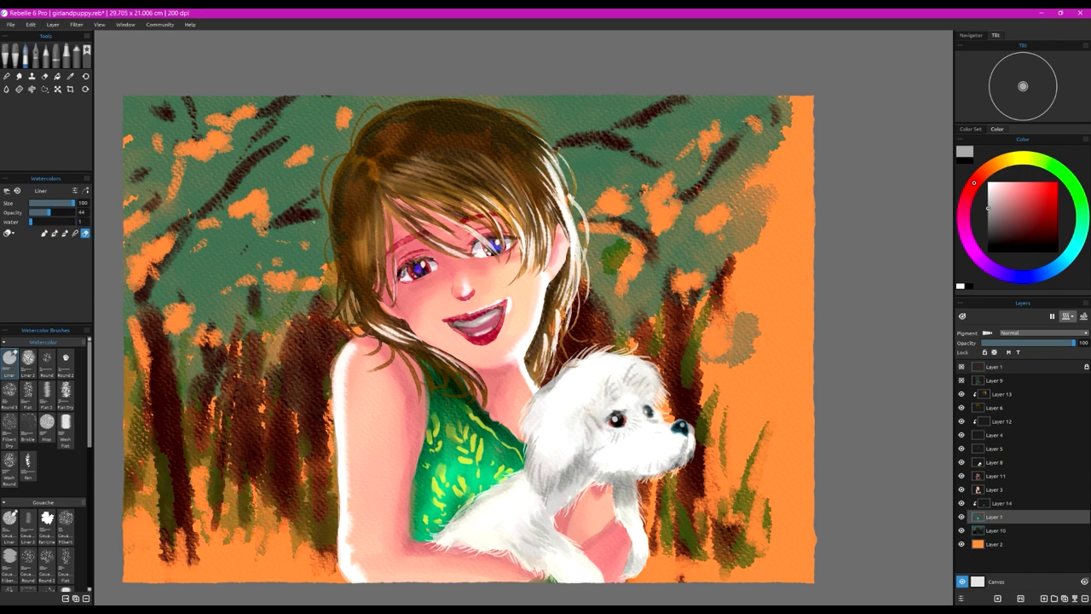
pyautogui.click(962, 530)
pyautogui.moveTo(654, 512); pyautogui.dragTo(618, 258)
pyautogui.moveTo(156, 344); pyautogui.dragTo(305, 451)
pyautogui.moveTo(609, 255)
pyautogui.mouseDown()
pyautogui.moveTo(742, 533)
pyautogui.moveTo(685, 512)
pyautogui.mouseUp()
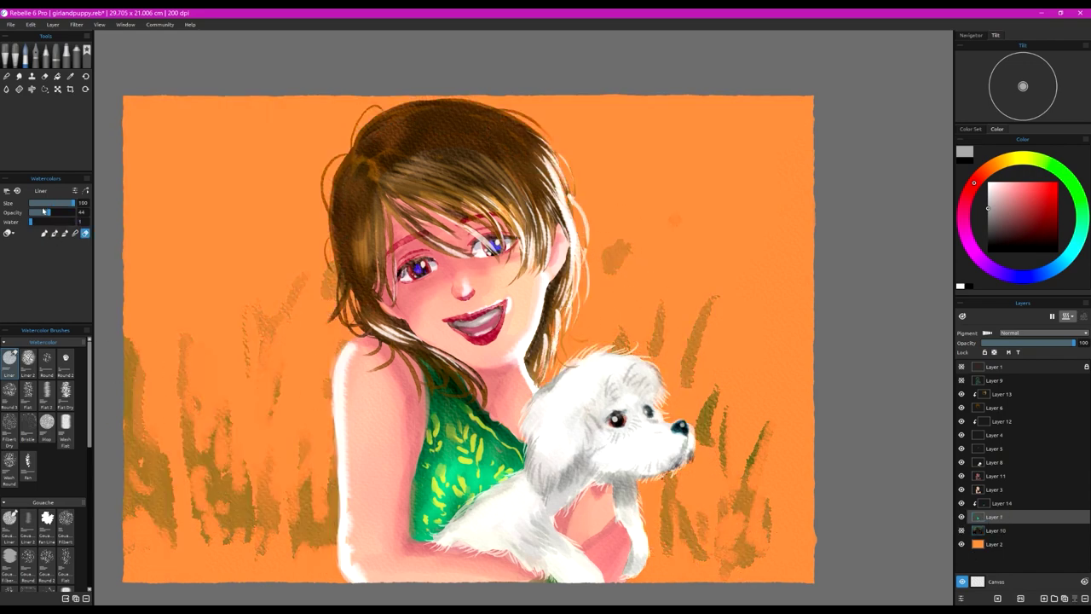
pyautogui.moveTo(48, 212); pyautogui.dragTo(77, 212)
pyautogui.moveTo(151, 516)
pyautogui.mouseDown()
pyautogui.moveTo(135, 371)
pyautogui.moveTo(331, 281)
pyautogui.mouseUp()
pyautogui.moveTo(616, 256)
pyautogui.mouseDown()
pyautogui.moveTo(692, 528)
pyautogui.moveTo(704, 421)
pyautogui.mouseUp()
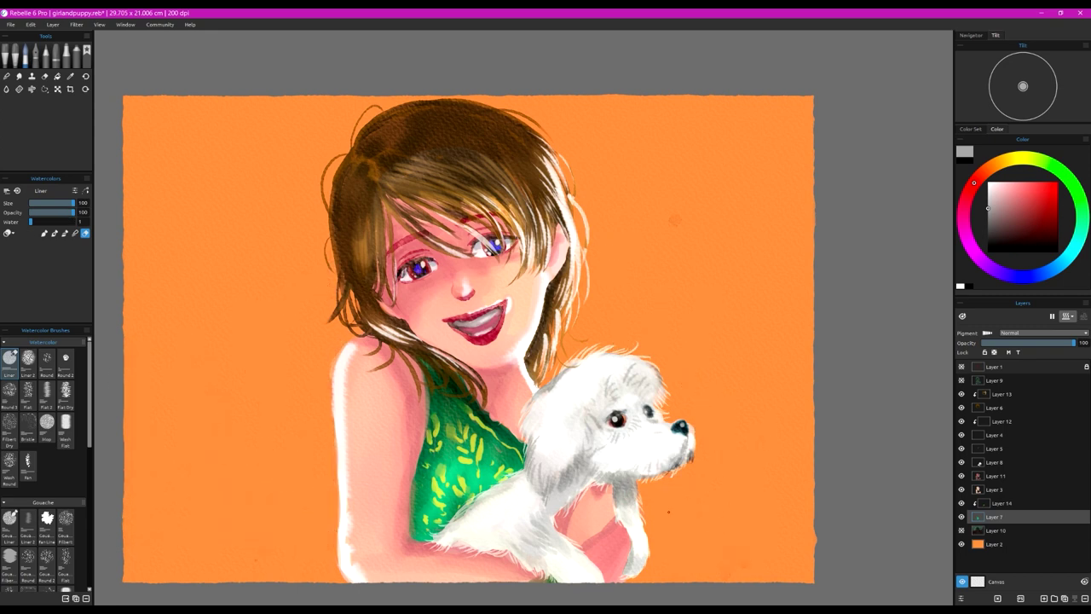
# Step: Show and select Layer 10, choose dark green, and paint slender grass blades beside the puppy at size 63
pyautogui.click(962, 530)
pyautogui.click(1000, 534)
pyautogui.moveTo(668, 512); pyautogui.dragTo(653, 532)
pyautogui.click(1063, 176)
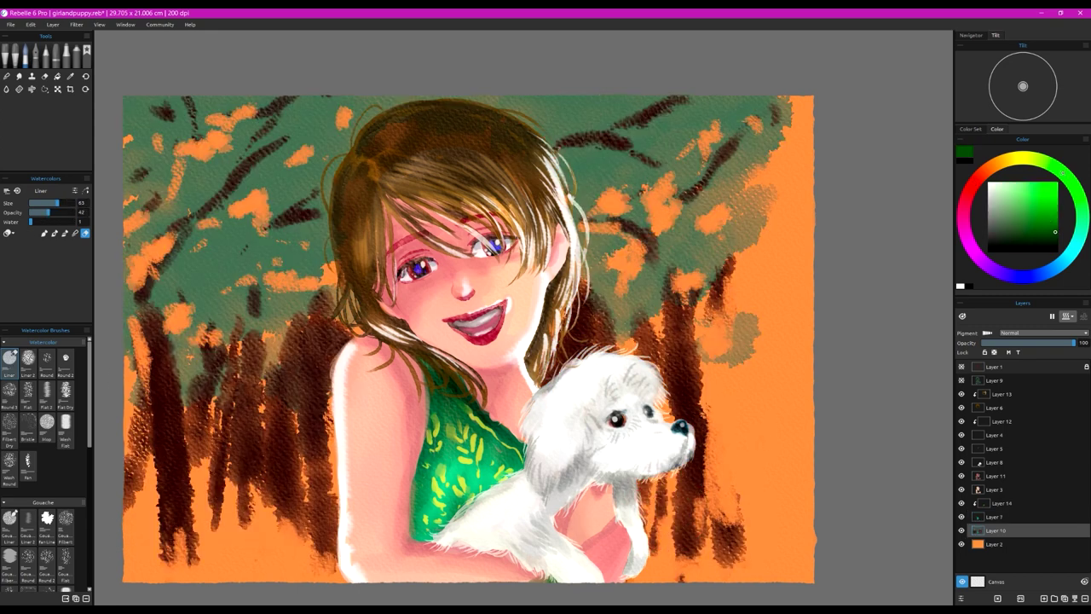
pyautogui.click(55, 233)
pyautogui.moveTo(715, 511); pyautogui.dragTo(746, 373)
pyautogui.moveTo(758, 446); pyautogui.dragTo(786, 388)
pyautogui.moveTo(714, 391); pyautogui.dragTo(791, 250)
pyautogui.moveTo(718, 517); pyautogui.dragTo(791, 435)
pyautogui.moveTo(737, 546); pyautogui.dragTo(786, 479)
# Step: Raise the brush opacity to 69 and paint dark green grass over the tree trunks on both sides of the girl
pyautogui.moveTo(47, 212); pyautogui.dragTo(61, 212)
pyautogui.moveTo(320, 557); pyautogui.dragTo(323, 369)
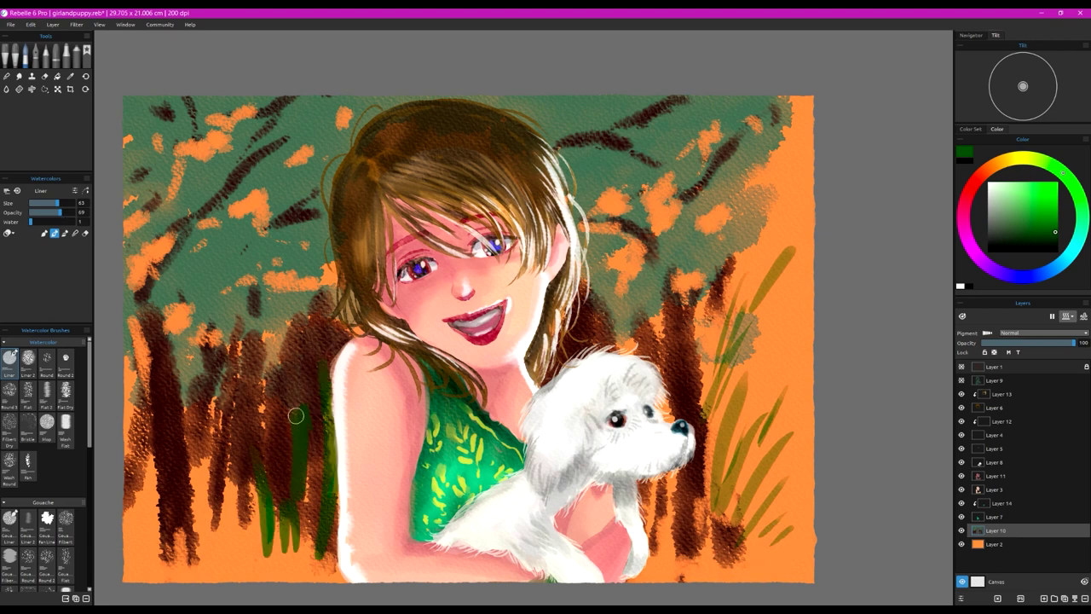
pyautogui.moveTo(224, 544); pyautogui.dragTo(260, 456)
pyautogui.moveTo(156, 527); pyautogui.dragTo(156, 433)
pyautogui.moveTo(141, 554); pyautogui.dragTo(143, 476)
pyautogui.moveTo(182, 341); pyautogui.dragTo(175, 288)
pyautogui.moveTo(276, 339); pyautogui.dragTo(288, 270)
pyautogui.click(1068, 316)
pyautogui.click(1035, 332)
pyautogui.moveTo(725, 523); pyautogui.dragTo(707, 328)
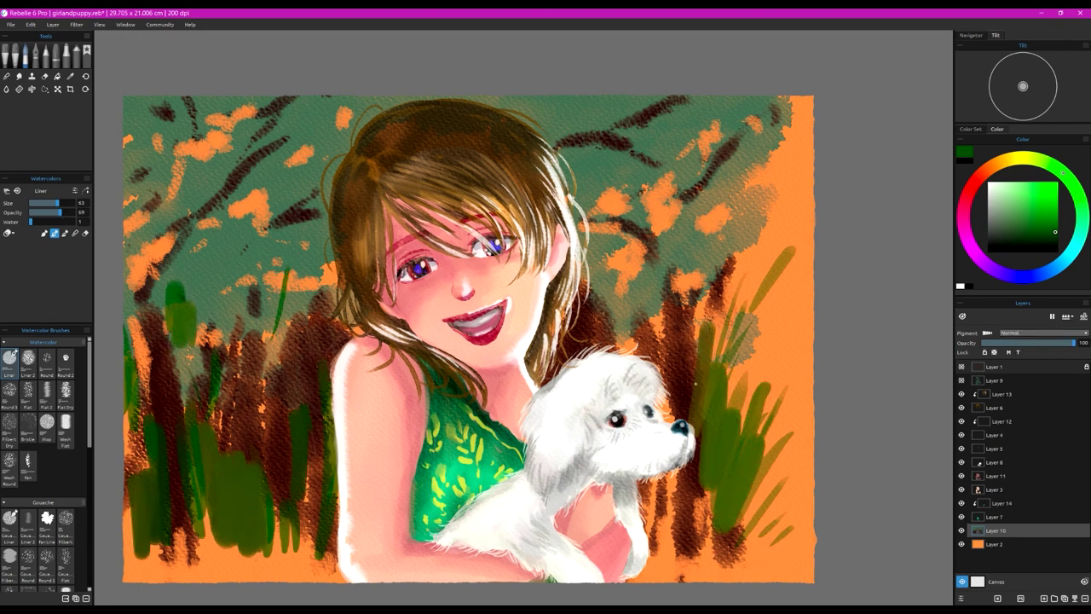
# Step: Cover the orange ground along the base of the painting with dark green and add blades behind the puppy's head
pyautogui.moveTo(656, 375); pyautogui.dragTo(648, 290)
pyautogui.moveTo(615, 353); pyautogui.dragTo(612, 256)
pyautogui.moveTo(809, 495); pyautogui.dragTo(704, 567)
pyautogui.moveTo(648, 471)
pyautogui.mouseDown()
pyautogui.moveTo(690, 563)
pyautogui.moveTo(805, 537)
pyautogui.mouseUp()
pyautogui.moveTo(631, 580); pyautogui.dragTo(733, 533)
pyautogui.moveTo(341, 580); pyautogui.dragTo(281, 436)
pyautogui.moveTo(324, 589)
pyautogui.mouseDown()
pyautogui.moveTo(189, 578)
pyautogui.moveTo(141, 503)
pyautogui.mouseUp()
# Step: Add tall dark green blades among the tree trunks and touch up remaining gaps in the grass
pyautogui.moveTo(140, 478)
pyautogui.mouseDown()
pyautogui.moveTo(132, 401)
pyautogui.moveTo(149, 290)
pyautogui.mouseUp()
pyautogui.moveTo(213, 379); pyautogui.dragTo(205, 290)
pyautogui.moveTo(268, 388); pyautogui.dragTo(272, 316)
pyautogui.moveTo(627, 298); pyautogui.dragTo(631, 235)
pyautogui.moveTo(712, 333); pyautogui.dragTo(721, 290)
pyautogui.moveTo(750, 341); pyautogui.dragTo(776, 230)
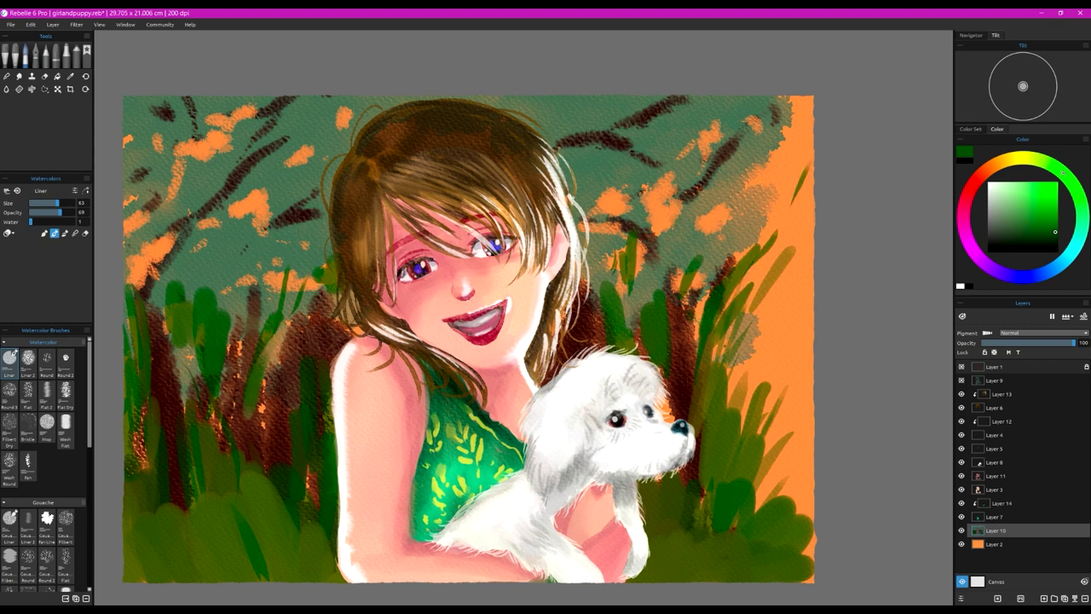
pyautogui.moveTo(716, 372); pyautogui.dragTo(721, 346)
pyautogui.moveTo(312, 509); pyautogui.dragTo(309, 466)
pyautogui.moveTo(141, 581); pyautogui.dragTo(137, 551)
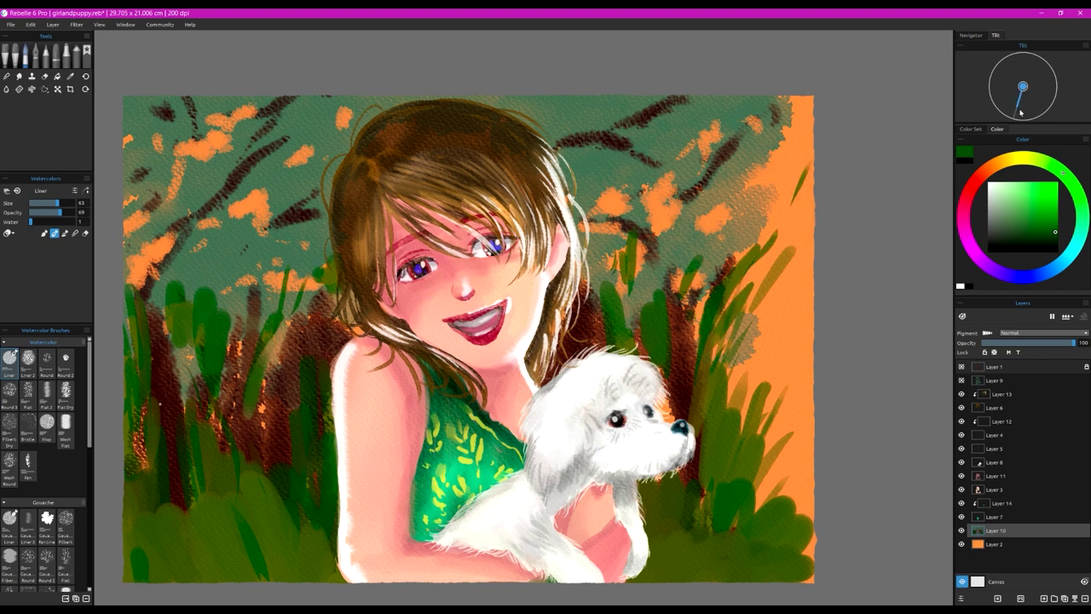
# Step: Switch to the paint-and-mix mode and blend the grass beside the puppy with opacity 80 and water 54
pyautogui.click(65, 233)
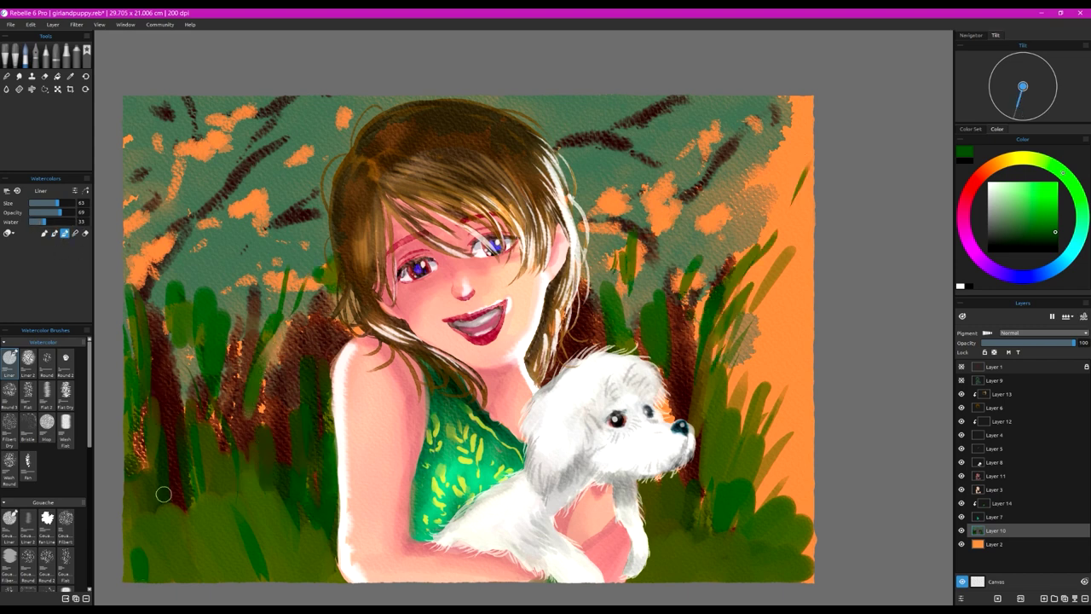
pyautogui.moveTo(743, 519)
pyautogui.mouseDown()
pyautogui.moveTo(751, 488)
pyautogui.moveTo(731, 375)
pyautogui.mouseUp()
pyautogui.moveTo(743, 452); pyautogui.dragTo(761, 381)
pyautogui.moveTo(732, 540); pyautogui.dragTo(758, 507)
pyautogui.moveTo(781, 576)
pyautogui.mouseDown()
pyautogui.moveTo(815, 569)
pyautogui.moveTo(811, 531)
pyautogui.mouseUp()
pyautogui.moveTo(776, 522); pyautogui.dragTo(793, 503)
pyautogui.click(64, 212)
pyautogui.moveTo(761, 537); pyautogui.dragTo(791, 507)
pyautogui.moveTo(753, 503)
pyautogui.mouseDown()
pyautogui.moveTo(783, 469)
pyautogui.moveTo(779, 405)
pyautogui.mouseUp()
pyautogui.moveTo(725, 428)
pyautogui.mouseDown()
pyautogui.moveTo(754, 384)
pyautogui.moveTo(759, 330)
pyautogui.mouseUp()
pyautogui.moveTo(768, 283)
pyautogui.mouseDown()
pyautogui.moveTo(791, 249)
pyautogui.moveTo(774, 232)
pyautogui.mouseUp()
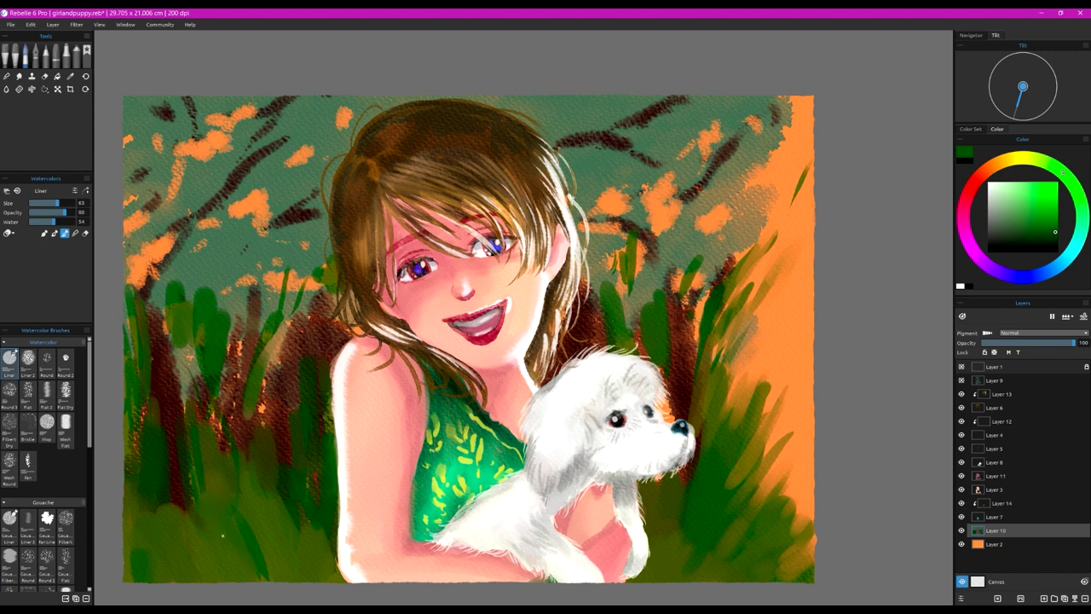
# Step: Blend the grass and tree trunks beside the girl's arm with wet upright strokes
pyautogui.moveTo(182, 512); pyautogui.dragTo(167, 460)
pyautogui.moveTo(192, 457); pyautogui.dragTo(209, 527)
pyautogui.moveTo(242, 452); pyautogui.dragTo(251, 506)
pyautogui.moveTo(326, 438); pyautogui.dragTo(331, 397)
pyautogui.moveTo(301, 332); pyautogui.dragTo(313, 276)
pyautogui.moveTo(263, 449); pyautogui.dragTo(259, 417)
pyautogui.moveTo(227, 469); pyautogui.dragTo(221, 411)
pyautogui.moveTo(139, 457); pyautogui.dragTo(134, 412)
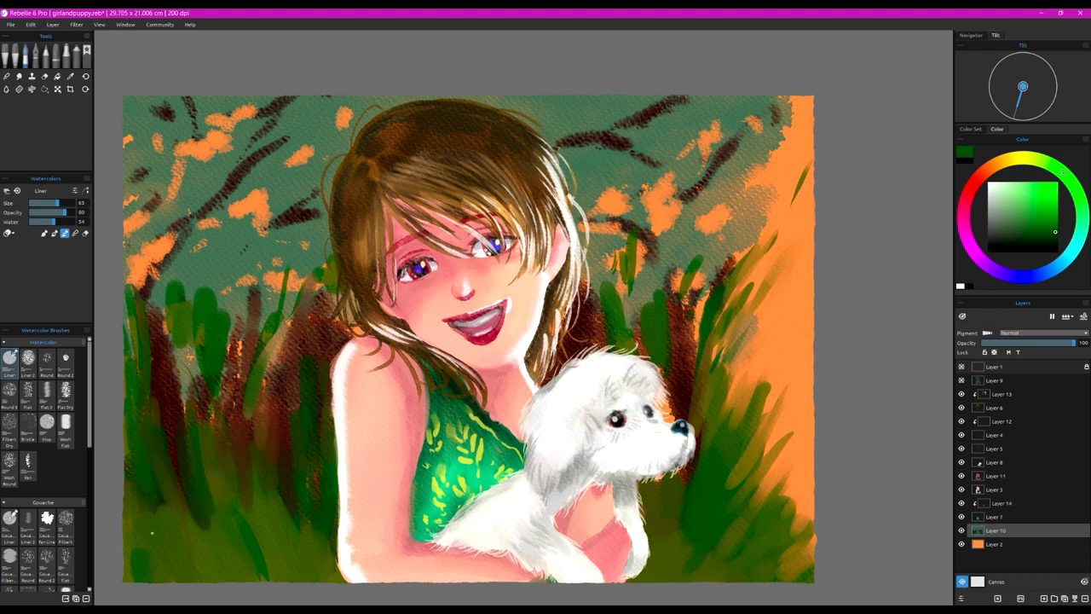
# Step: Show Layer 9 and erase parts of its shadow from the girl's arm and the puppy with the Pen brush
pyautogui.click(29, 465)
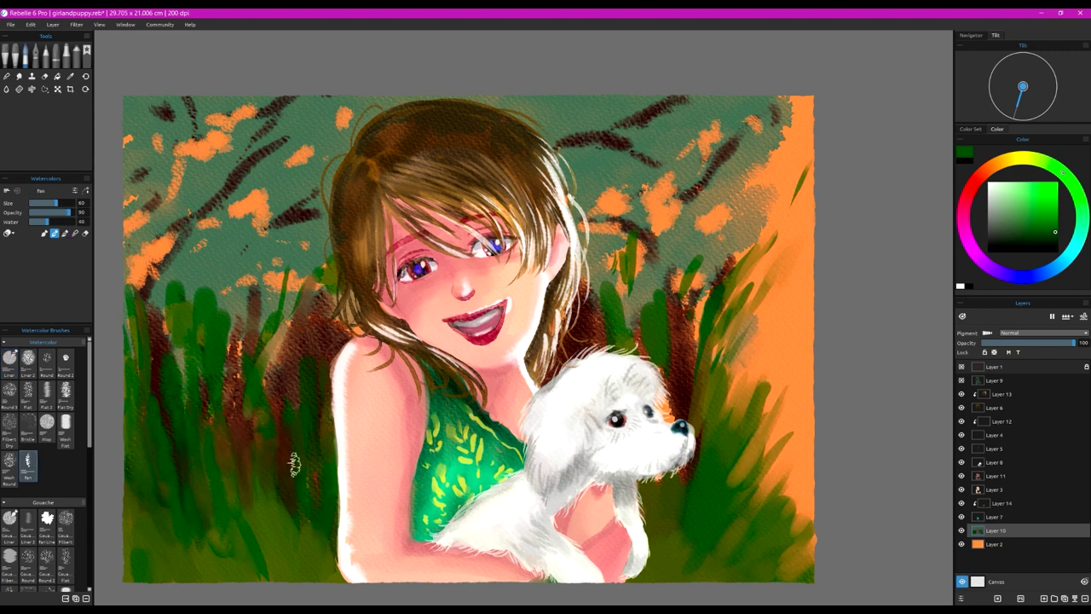
pyautogui.click(961, 380)
pyautogui.click(996, 380)
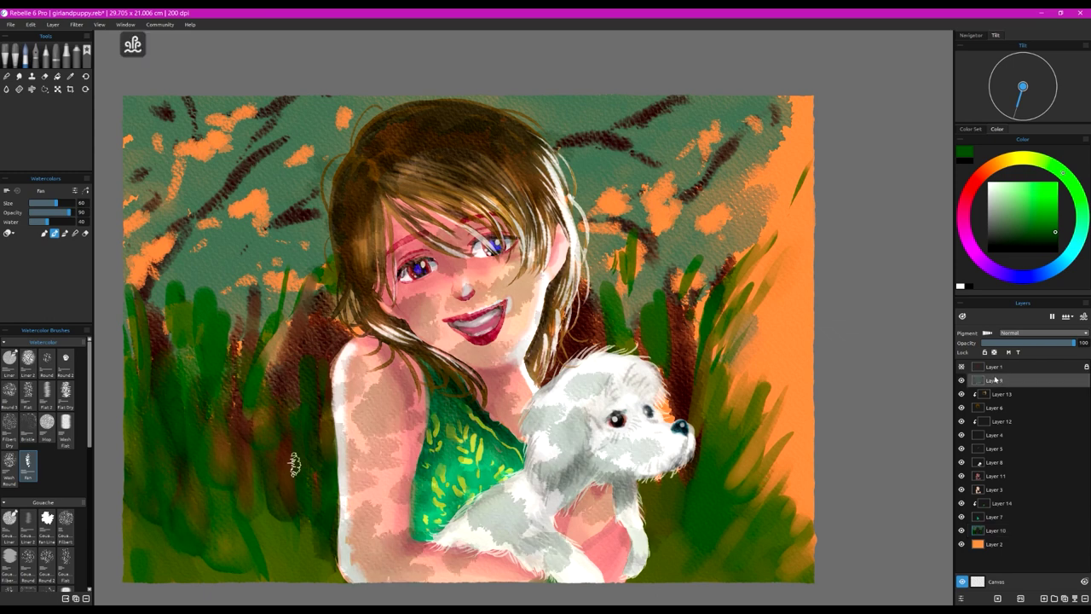
pyautogui.click(85, 234)
pyautogui.moveTo(356, 426); pyautogui.dragTo(363, 399)
pyautogui.moveTo(371, 451); pyautogui.dragTo(353, 476)
pyautogui.moveTo(369, 509); pyautogui.dragTo(400, 554)
pyautogui.moveTo(557, 426); pyautogui.dragTo(591, 385)
pyautogui.moveTo(607, 452); pyautogui.dragTo(644, 466)
pyautogui.moveTo(469, 535); pyautogui.dragTo(521, 505)
pyautogui.moveTo(537, 543); pyautogui.dragTo(551, 565)
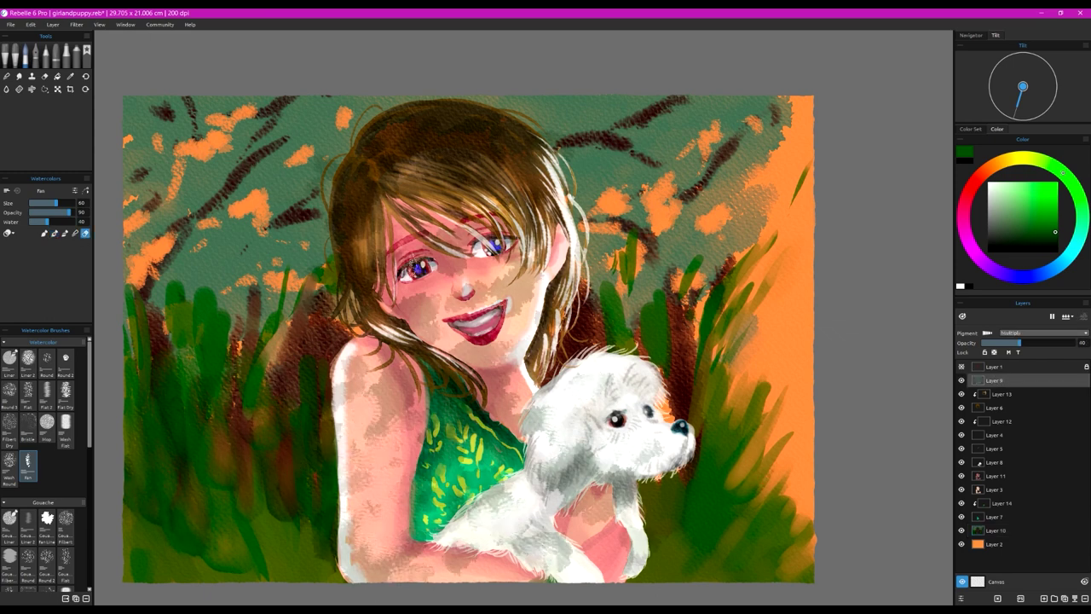
# Step: Try Color Burn and Linear Light blending on Layer 9, then return the layer to Multiply
pyautogui.click(1042, 333)
pyautogui.click(1057, 342)
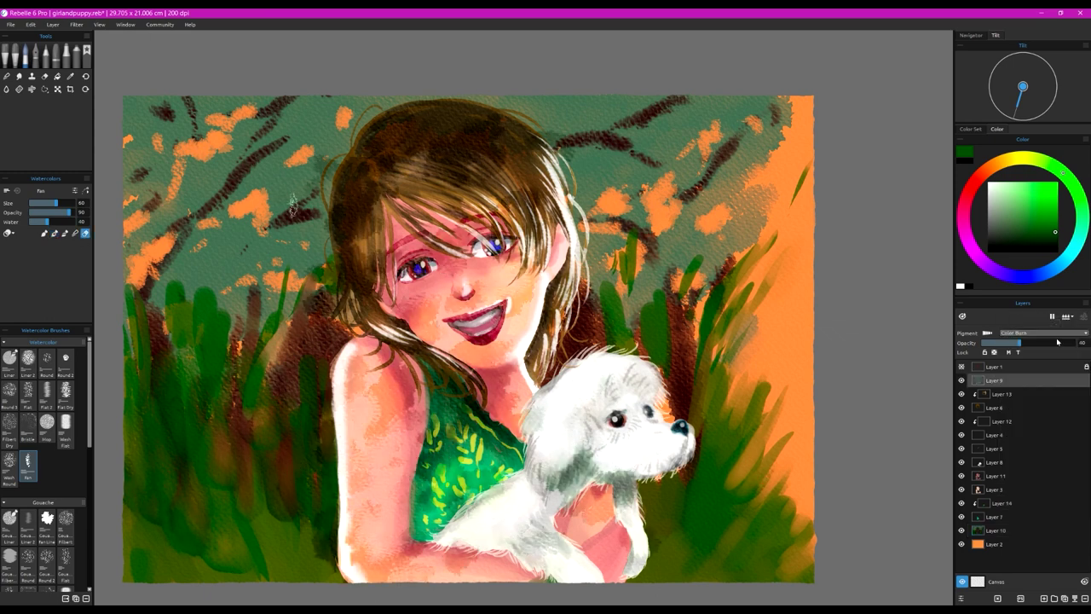
pyautogui.click(1041, 332)
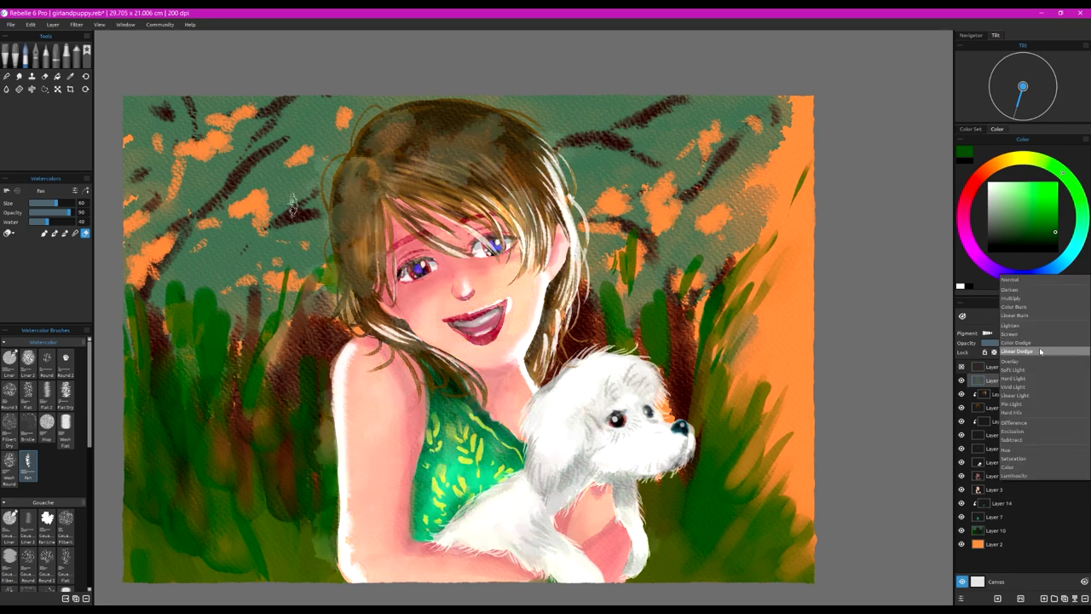
pyautogui.click(1014, 395)
pyautogui.scroll(1, 515, 515)
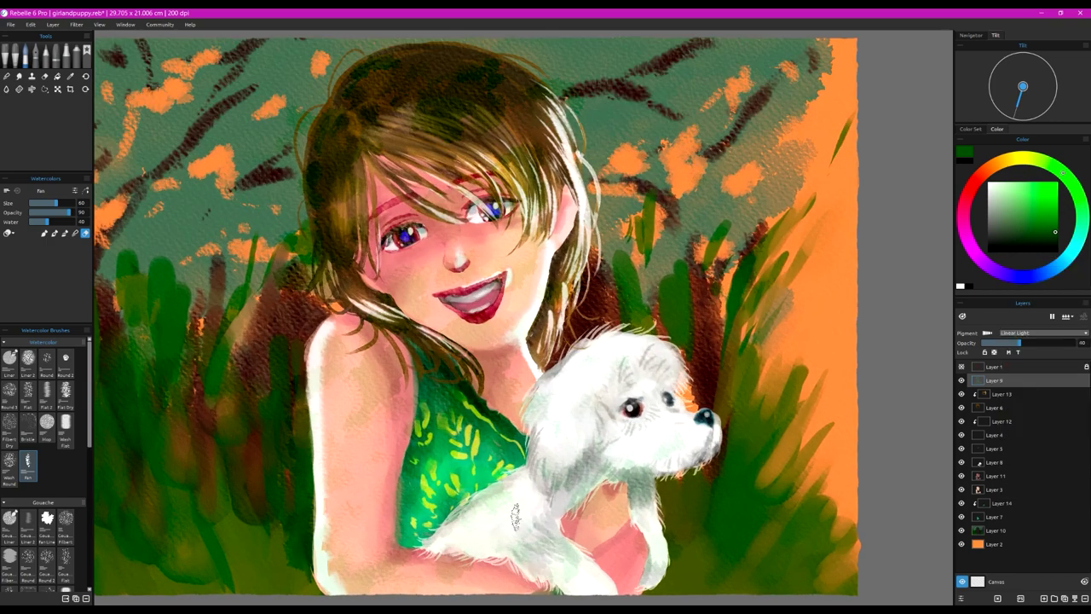
pyautogui.click(1042, 332)
pyautogui.click(1036, 230)
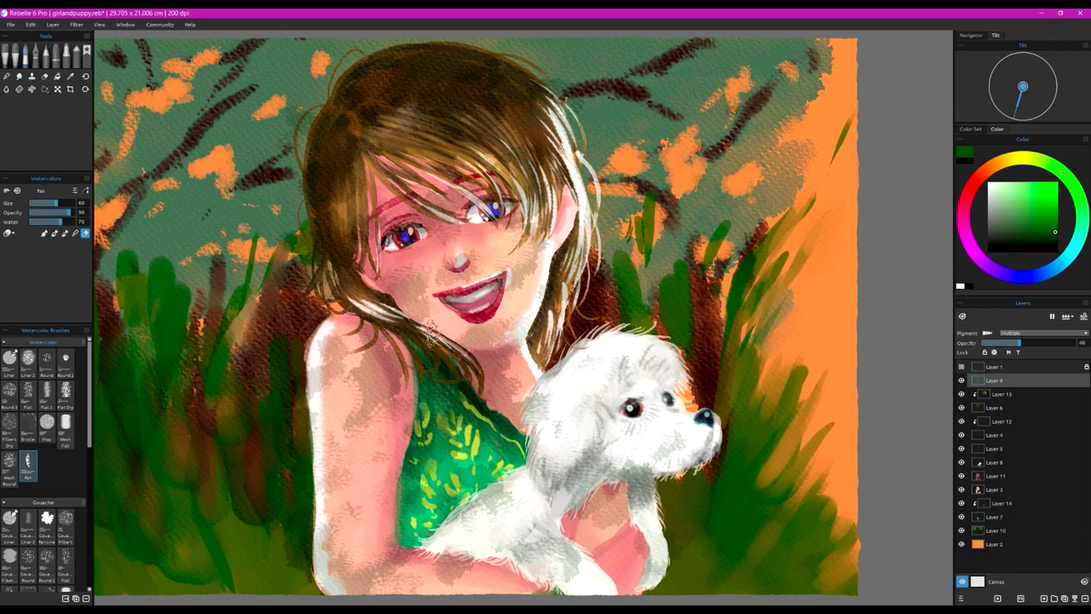
# Step: Paint dark green shadow patches on the girl's face with the Liner 2 brush at size 45
pyautogui.click(47, 422)
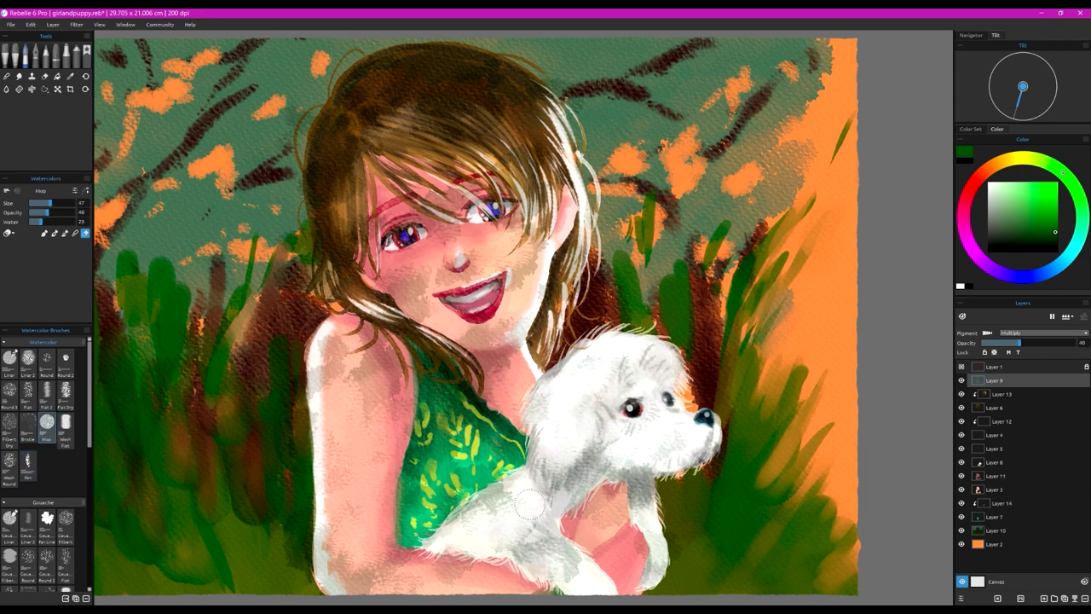
pyautogui.scroll(-2, 528, 505)
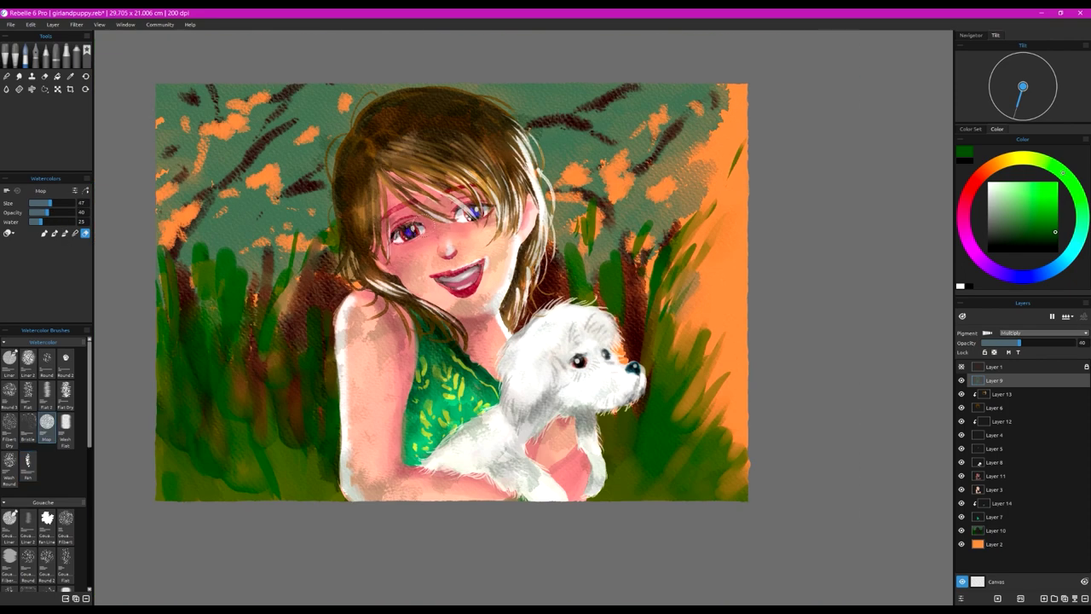
pyautogui.click(28, 358)
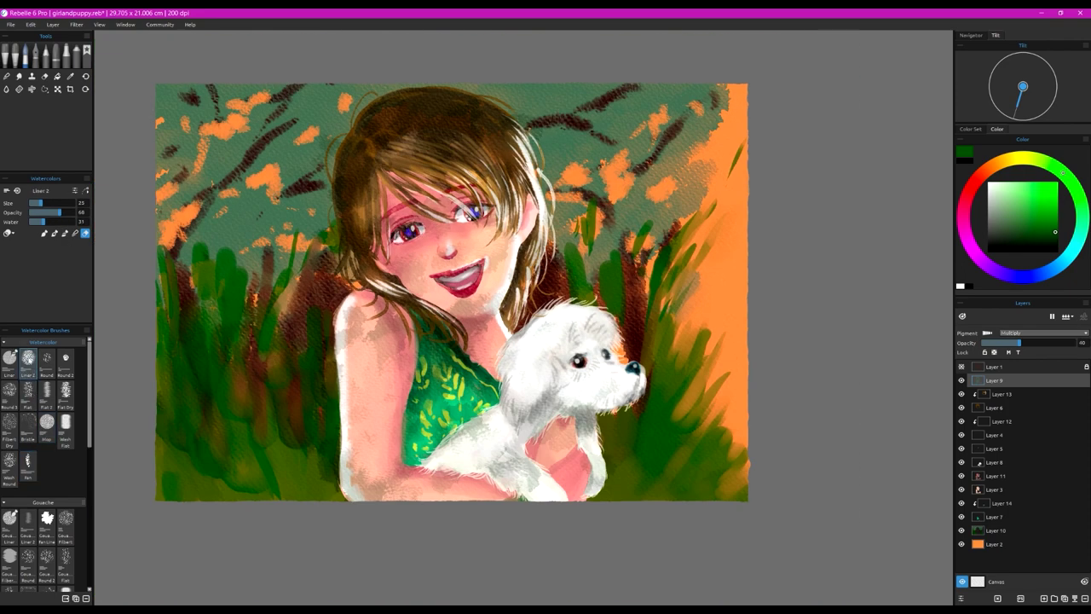
pyautogui.click(65, 233)
pyautogui.click(49, 203)
pyautogui.moveTo(452, 146); pyautogui.dragTo(497, 176)
pyautogui.moveTo(408, 257); pyautogui.dragTo(509, 220)
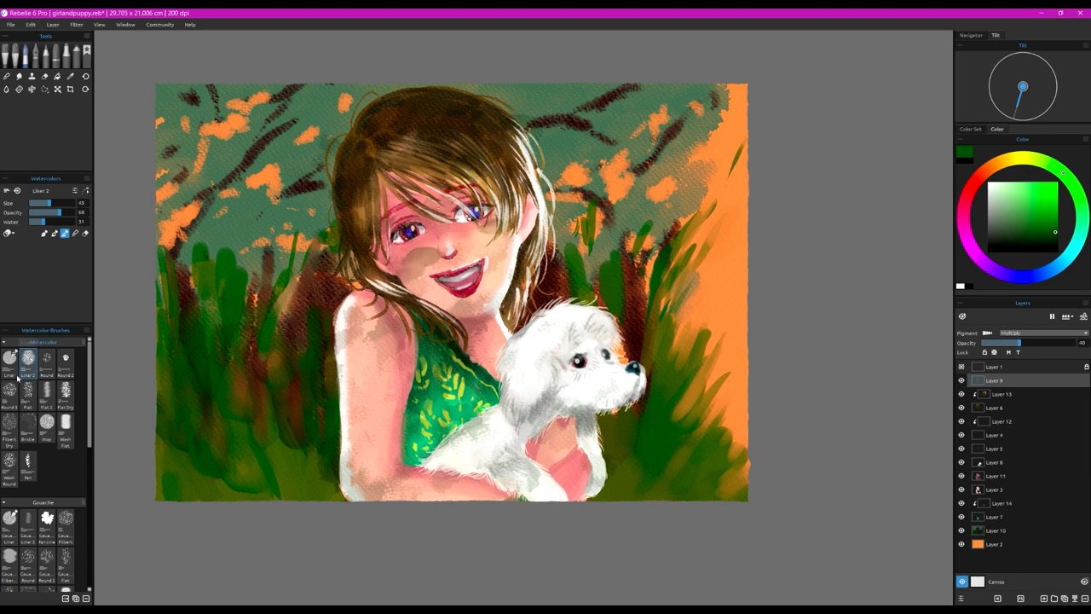
# Step: Add bright green dappled patches to the girl's shoulder and the puppy's head with the gouache fan brush
pyautogui.click(46, 518)
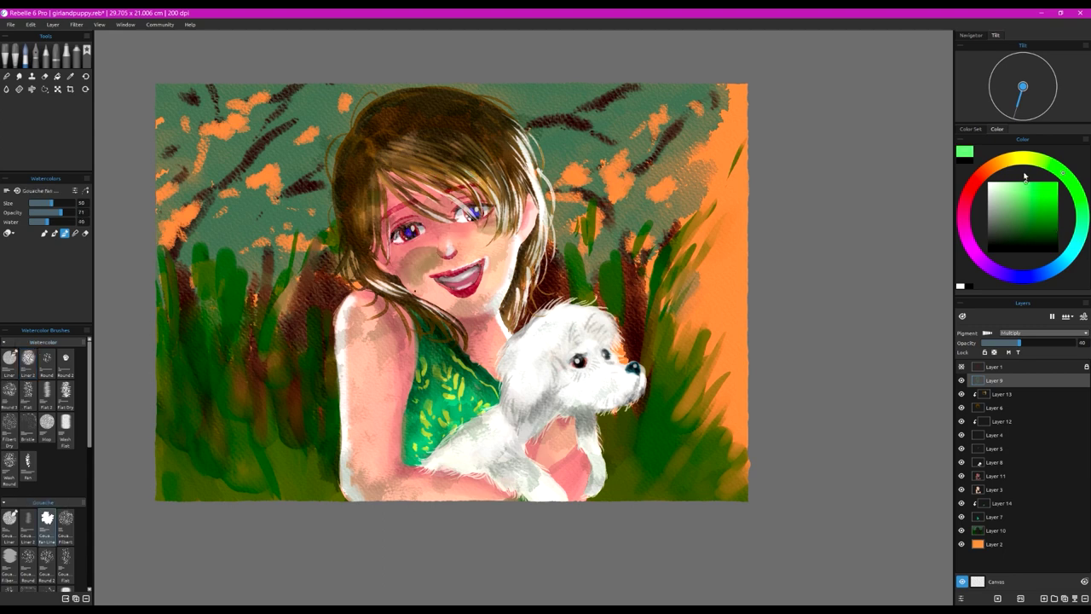
pyautogui.click(1041, 204)
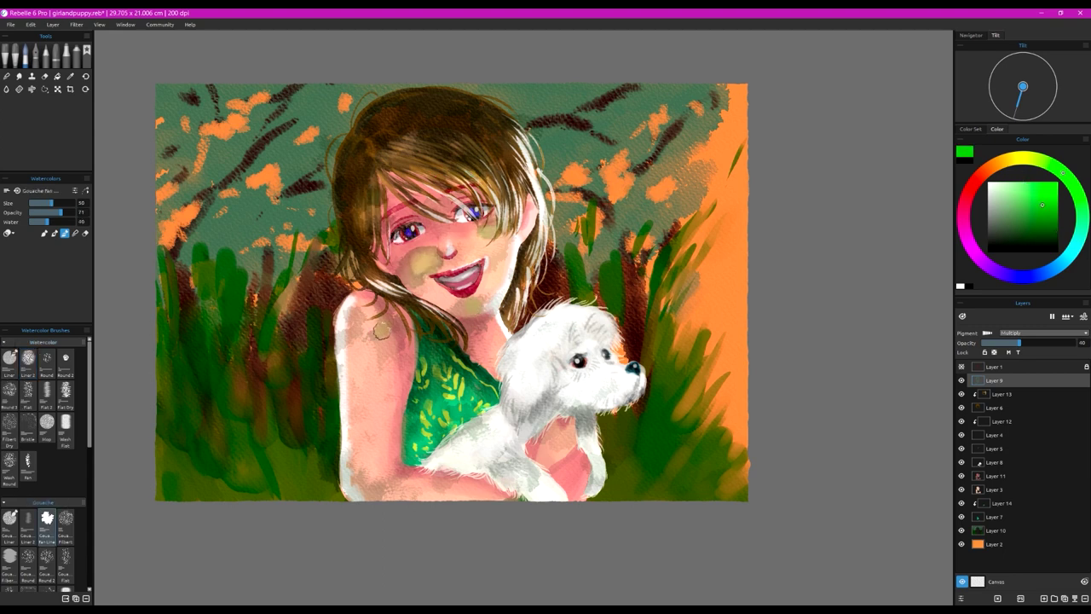
pyautogui.moveTo(381, 331); pyautogui.dragTo(355, 322)
pyautogui.moveTo(366, 372); pyautogui.dragTo(360, 380)
pyautogui.moveTo(553, 353); pyautogui.dragTo(546, 365)
pyautogui.moveTo(550, 320); pyautogui.dragTo(559, 327)
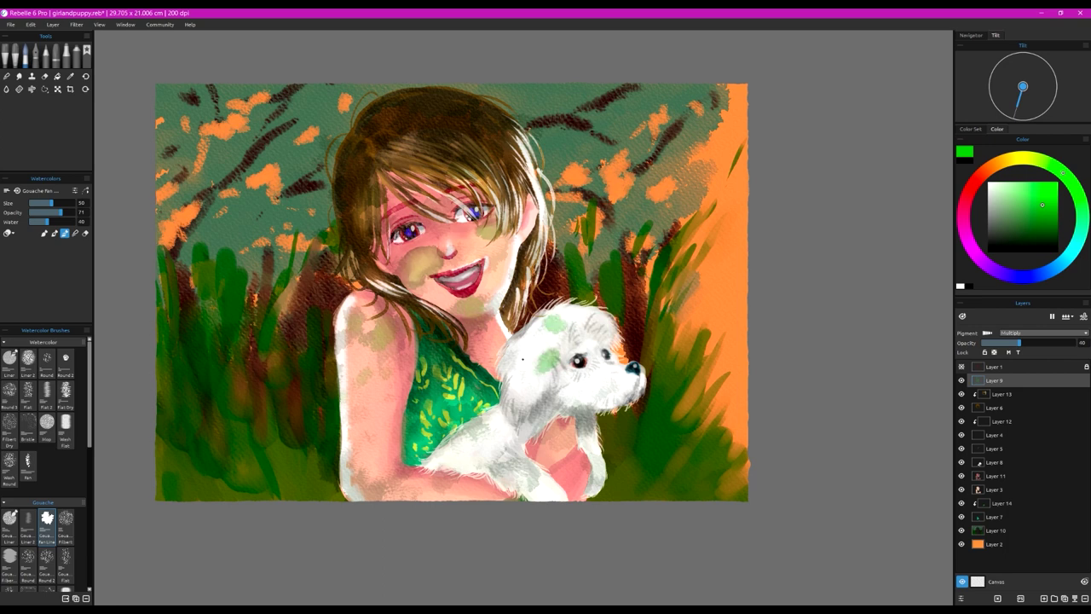
# Step: Clear the contents of Layer 9
pyautogui.rightClick(978, 379)
pyautogui.click(1084, 599)
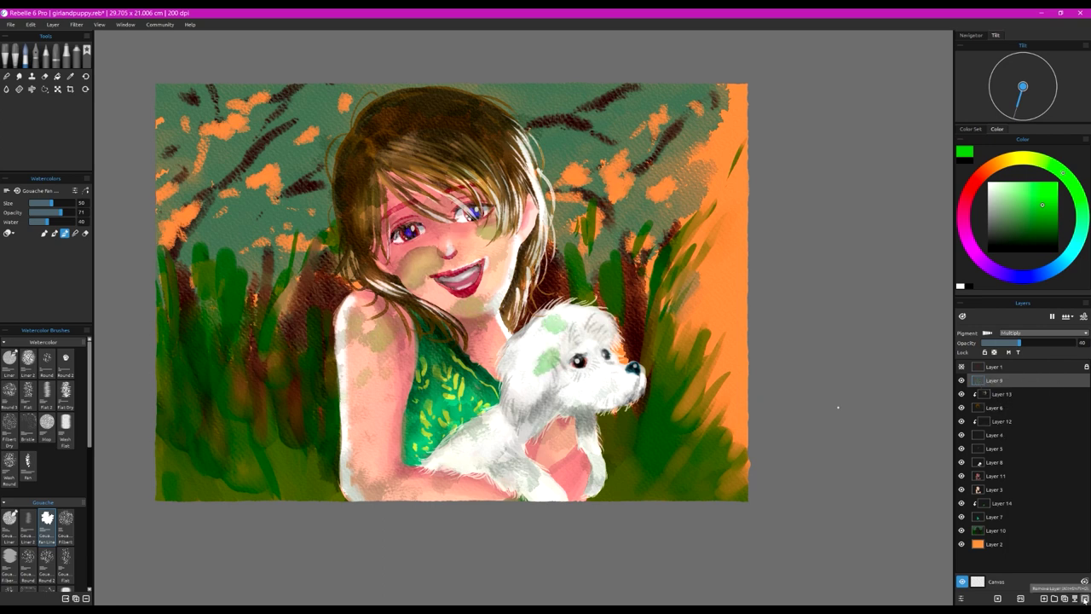
pyautogui.click(998, 599)
# Step: Select Layer 2 and paint white over the orange sky beside the trees with the watercolour Liner brush
pyautogui.click(1012, 549)
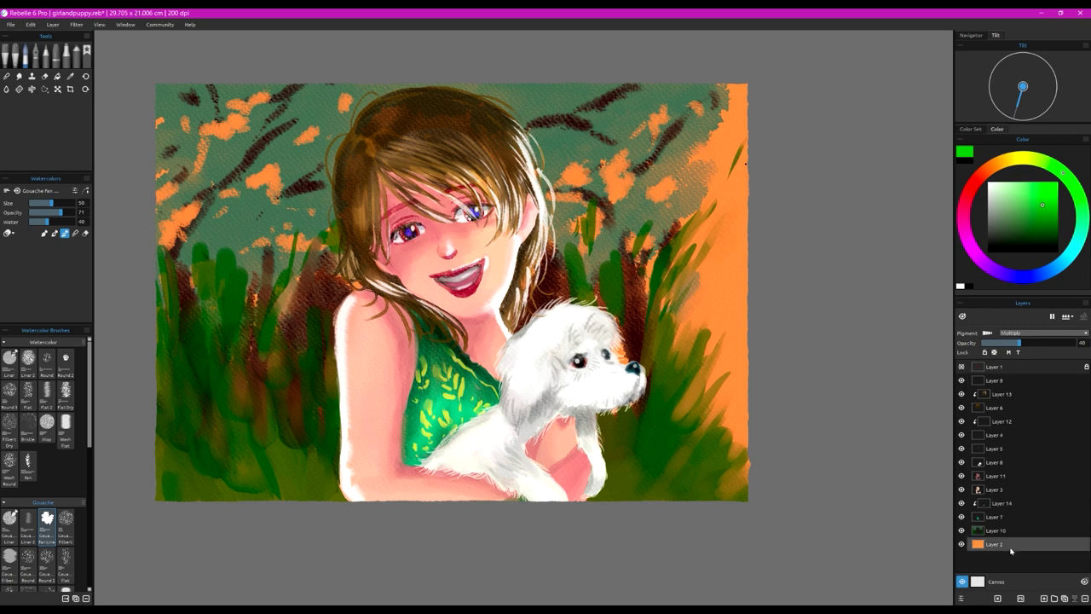
pyautogui.click(988, 182)
pyautogui.click(10, 359)
pyautogui.moveTo(740, 87); pyautogui.dragTo(735, 135)
pyautogui.moveTo(695, 105)
pyautogui.mouseDown()
pyautogui.moveTo(721, 145)
pyautogui.moveTo(710, 206)
pyautogui.mouseUp()
# Step: Choose turquoise and paint the sky and the gaps in the foliage above the puppy with opacity 29 and water 77
pyautogui.click(1075, 245)
pyautogui.click(1055, 183)
pyautogui.moveTo(663, 114); pyautogui.dragTo(620, 164)
pyautogui.moveTo(651, 188); pyautogui.dragTo(670, 189)
pyautogui.moveTo(53, 221)
pyautogui.mouseDown()
pyautogui.moveTo(63, 221)
pyautogui.moveTo(43, 212)
pyautogui.mouseUp()
pyautogui.moveTo(709, 220); pyautogui.dragTo(743, 245)
pyautogui.moveTo(663, 185); pyautogui.dragTo(661, 198)
pyautogui.moveTo(721, 229)
pyautogui.mouseDown()
pyautogui.moveTo(718, 299)
pyautogui.moveTo(699, 328)
pyautogui.mouseUp()
# Step: Soften the turquoise sky and foliage gaps with white, extending the light area down beside the grass
pyautogui.click(988, 183)
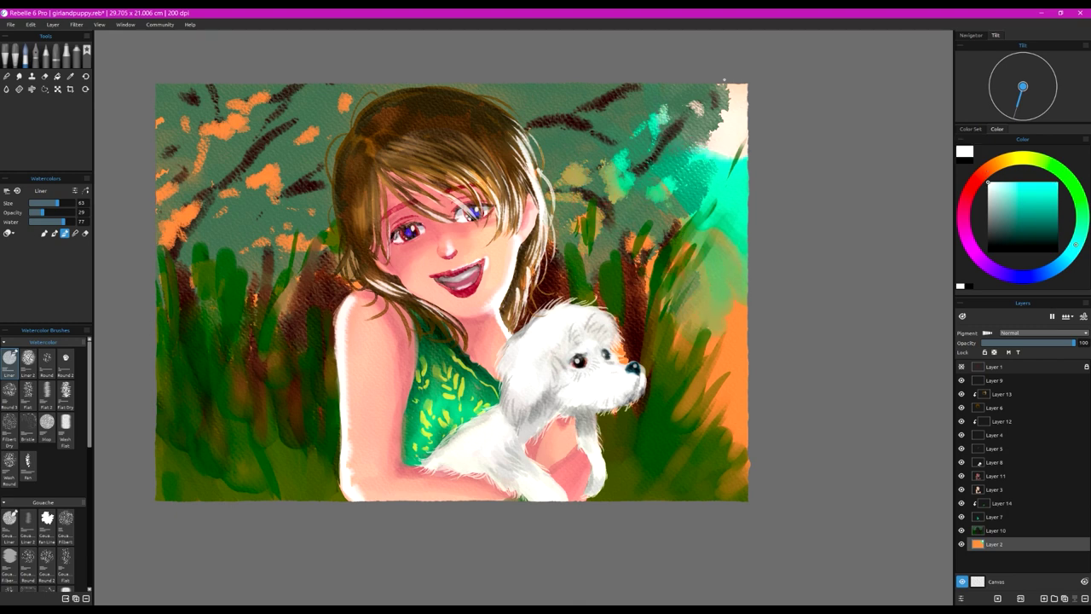
pyautogui.moveTo(739, 152)
pyautogui.mouseDown()
pyautogui.moveTo(715, 167)
pyautogui.moveTo(726, 145)
pyautogui.mouseUp()
pyautogui.moveTo(733, 251)
pyautogui.mouseDown()
pyautogui.moveTo(750, 324)
pyautogui.moveTo(706, 339)
pyautogui.mouseUp()
pyautogui.moveTo(609, 188); pyautogui.dragTo(599, 157)
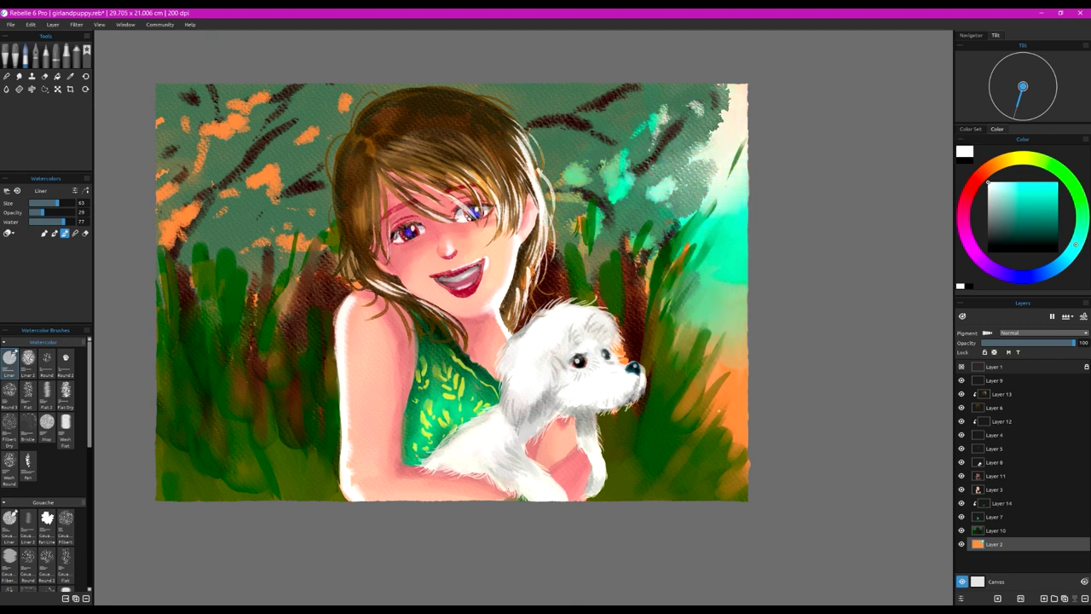
# Step: On Layer 10, choose dark green and paint soft foliage over the tree canopy above the puppy
pyautogui.click(996, 531)
pyautogui.click(1071, 182)
pyautogui.click(1051, 228)
pyautogui.moveTo(1051, 228); pyautogui.dragTo(1059, 229)
pyautogui.moveTo(591, 93); pyautogui.dragTo(624, 127)
pyautogui.moveTo(528, 95); pyautogui.dragTo(604, 99)
pyautogui.moveTo(560, 144); pyautogui.dragTo(579, 143)
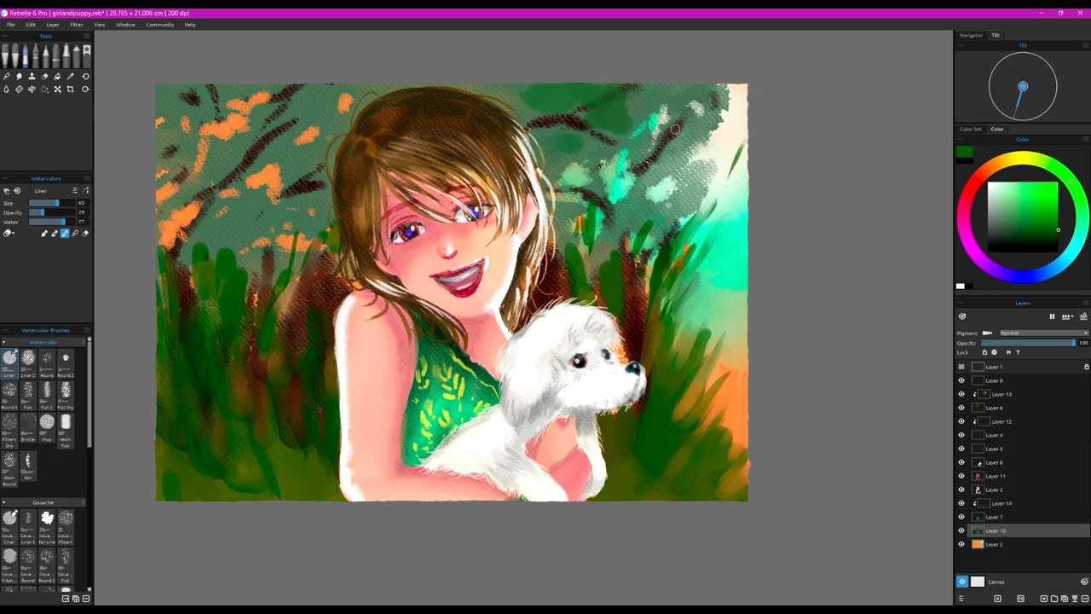
pyautogui.moveTo(696, 134); pyautogui.dragTo(665, 159)
pyautogui.moveTo(651, 95); pyautogui.dragTo(678, 107)
pyautogui.moveTo(633, 227); pyautogui.dragTo(602, 241)
# Step: Wash dark green over the foliage and trunks beside the girl's hair and over the grass beside the puppy
pyautogui.moveTo(256, 90)
pyautogui.mouseDown()
pyautogui.moveTo(318, 169)
pyautogui.moveTo(290, 161)
pyautogui.moveTo(204, 275)
pyautogui.moveTo(225, 188)
pyautogui.mouseUp()
pyautogui.moveTo(247, 194); pyautogui.dragTo(191, 150)
pyautogui.moveTo(175, 247); pyautogui.dragTo(193, 309)
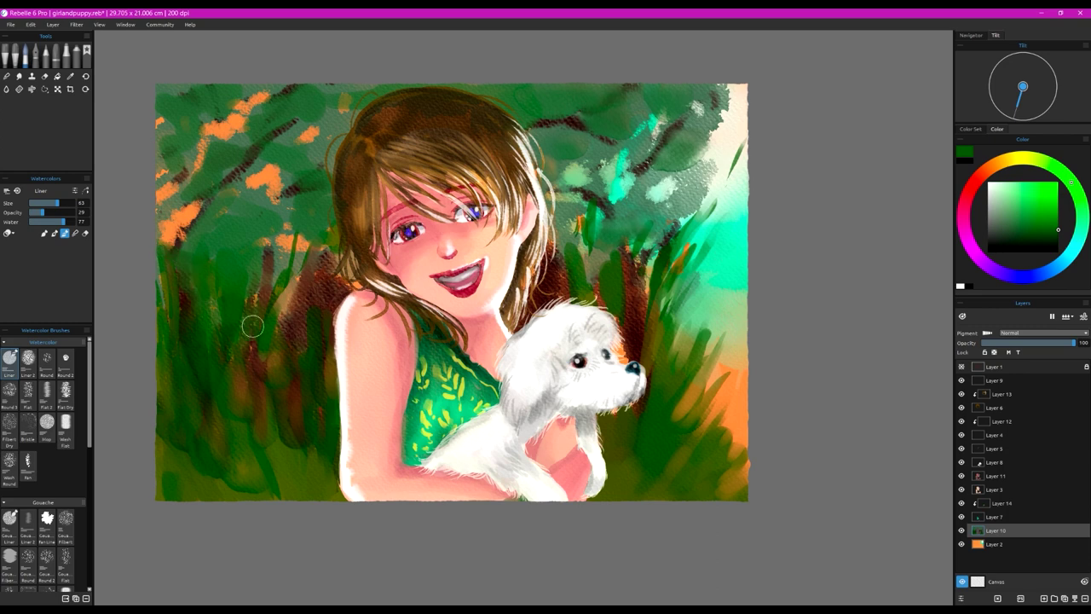
pyautogui.moveTo(349, 256); pyautogui.dragTo(299, 298)
pyautogui.moveTo(298, 287); pyautogui.dragTo(288, 334)
pyautogui.moveTo(699, 377); pyautogui.dragTo(669, 409)
pyautogui.moveTo(735, 448); pyautogui.dragTo(679, 478)
# Step: Blend dark green into the trunks and canopy between the girl's hair and the light sky
pyautogui.moveTo(649, 265); pyautogui.dragTo(621, 325)
pyautogui.moveTo(605, 240); pyautogui.dragTo(564, 273)
pyautogui.moveTo(583, 188); pyautogui.dragTo(552, 259)
pyautogui.moveTo(706, 154)
pyautogui.mouseDown()
pyautogui.moveTo(656, 170)
pyautogui.moveTo(677, 186)
pyautogui.moveTo(639, 198)
pyautogui.mouseUp()
pyautogui.moveTo(705, 141); pyautogui.dragTo(639, 228)
pyautogui.moveTo(606, 230); pyautogui.dragTo(582, 259)
pyautogui.moveTo(679, 176); pyautogui.dragTo(655, 199)
# Step: Sample dark brown from the trunk near the puppy and paint a branch and trunk beside the girl's hair at size 46
pyautogui.keyDown('alt'); pyautogui.click(631, 272); pyautogui.keyUp('alt')
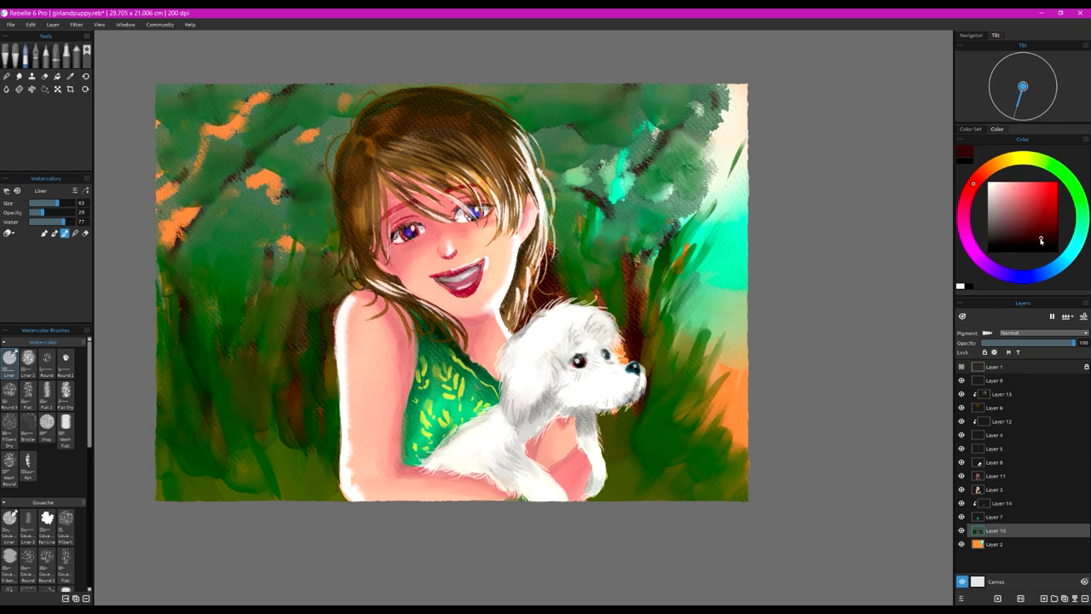
pyautogui.moveTo(57, 203); pyautogui.dragTo(50, 203)
pyautogui.moveTo(63, 221); pyautogui.dragTo(51, 222)
pyautogui.moveTo(349, 121); pyautogui.dragTo(278, 147)
pyautogui.moveTo(271, 237); pyautogui.dragTo(258, 339)
pyautogui.moveTo(273, 342); pyautogui.dragTo(256, 387)
# Step: Set opacity to 69 and water to 12 and define dark brown trunks and branches on both sides of the girl
pyautogui.moveTo(43, 212); pyautogui.dragTo(61, 212)
pyautogui.moveTo(52, 221); pyautogui.dragTo(35, 222)
pyautogui.moveTo(290, 237)
pyautogui.mouseDown()
pyautogui.moveTo(268, 257)
pyautogui.moveTo(261, 413)
pyautogui.mouseUp()
pyautogui.moveTo(194, 218); pyautogui.dragTo(167, 258)
pyautogui.moveTo(331, 126); pyautogui.dragTo(283, 150)
pyautogui.moveTo(639, 166); pyautogui.dragTo(583, 259)
pyautogui.moveTo(633, 280); pyautogui.dragTo(624, 367)
pyautogui.moveTo(625, 86); pyautogui.dragTo(559, 120)
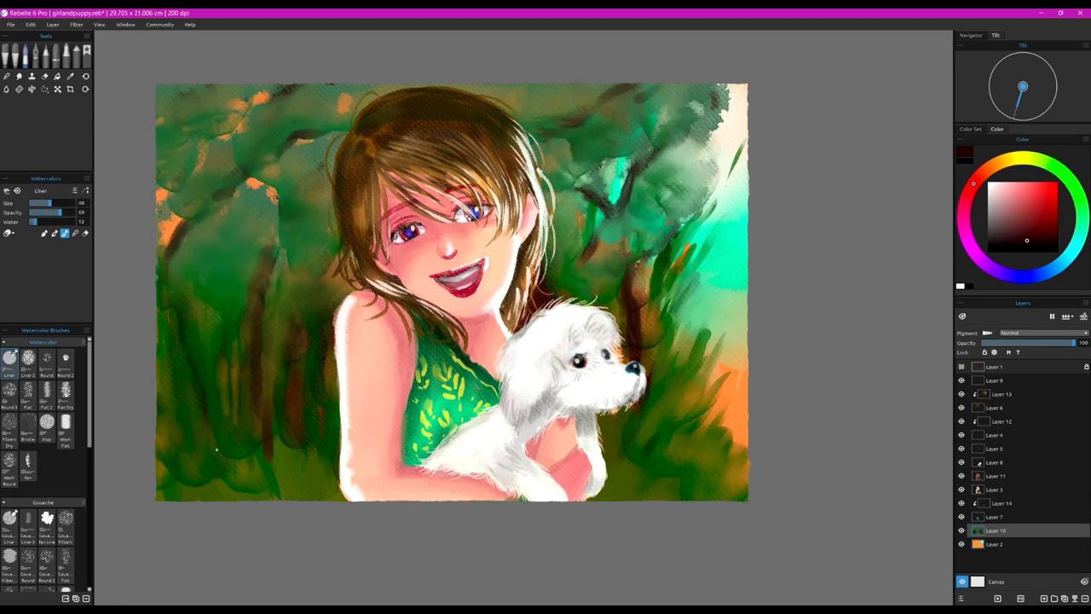
pyautogui.moveTo(162, 285); pyautogui.dragTo(219, 457)
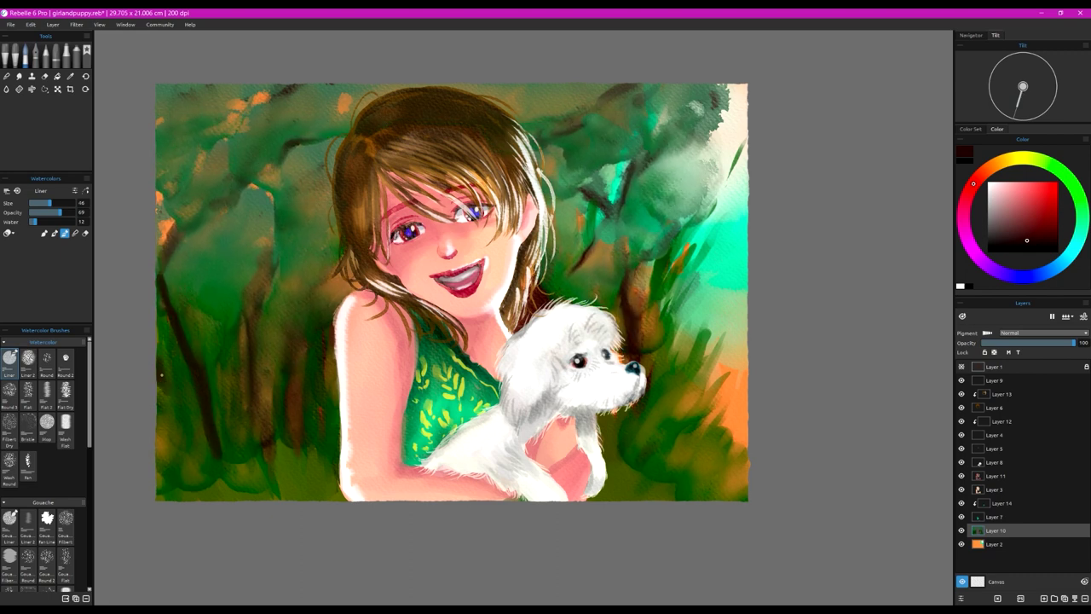
# Step: Paint light yellow-green grass blades at the base of the background beside the girl's arm
pyautogui.click(1041, 160)
pyautogui.click(1030, 183)
pyautogui.click(54, 233)
pyautogui.moveTo(272, 499); pyautogui.dragTo(254, 436)
pyautogui.moveTo(266, 498); pyautogui.dragTo(232, 443)
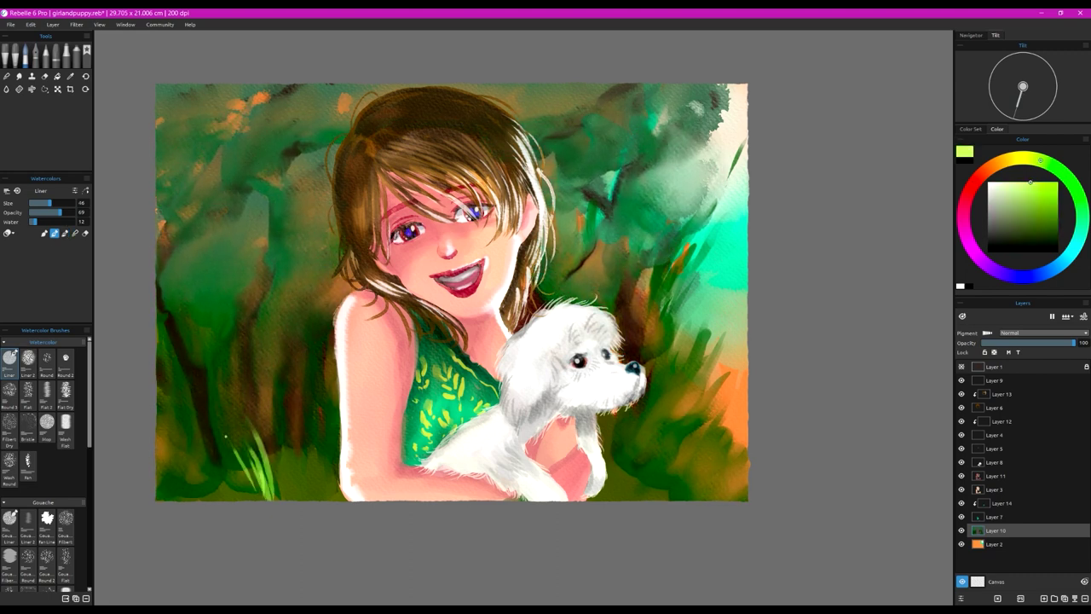
pyautogui.moveTo(226, 486); pyautogui.dragTo(206, 442)
# Step: Paint light yellow-green grass blades beside the puppy, rising from the lower edge toward the sky area
pyautogui.moveTo(645, 488)
pyautogui.mouseDown()
pyautogui.moveTo(673, 426)
pyautogui.moveTo(691, 425)
pyautogui.mouseUp()
pyautogui.moveTo(656, 442); pyautogui.dragTo(689, 376)
pyautogui.moveTo(653, 431); pyautogui.dragTo(666, 397)
pyautogui.moveTo(678, 465); pyautogui.dragTo(707, 432)
pyautogui.moveTo(670, 480); pyautogui.dragTo(698, 456)
# Step: Pick a medium green, add grass blades beside the puppy and the girl's arm, and dry the layer
pyautogui.click(1037, 208)
pyautogui.click(1052, 224)
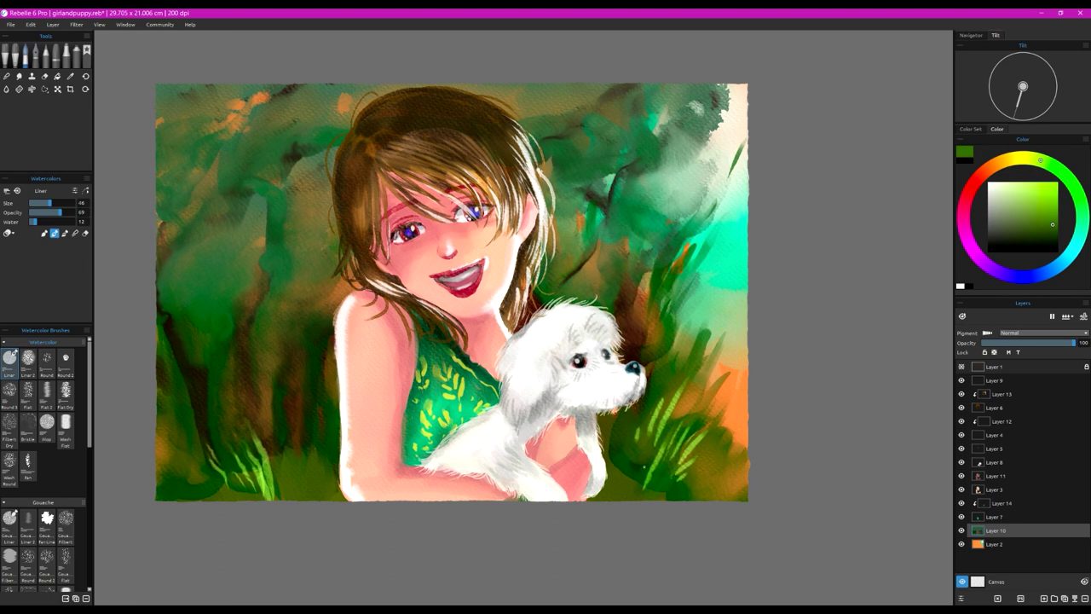
pyautogui.moveTo(623, 488); pyautogui.dragTo(618, 422)
pyautogui.moveTo(641, 464); pyautogui.dragTo(653, 378)
pyautogui.moveTo(230, 486); pyautogui.dragTo(200, 438)
pyautogui.moveTo(256, 496)
pyautogui.mouseDown()
pyautogui.moveTo(239, 464)
pyautogui.moveTo(203, 462)
pyautogui.mouseUp()
pyautogui.click(1083, 317)
pyautogui.moveTo(218, 494); pyautogui.dragTo(179, 466)
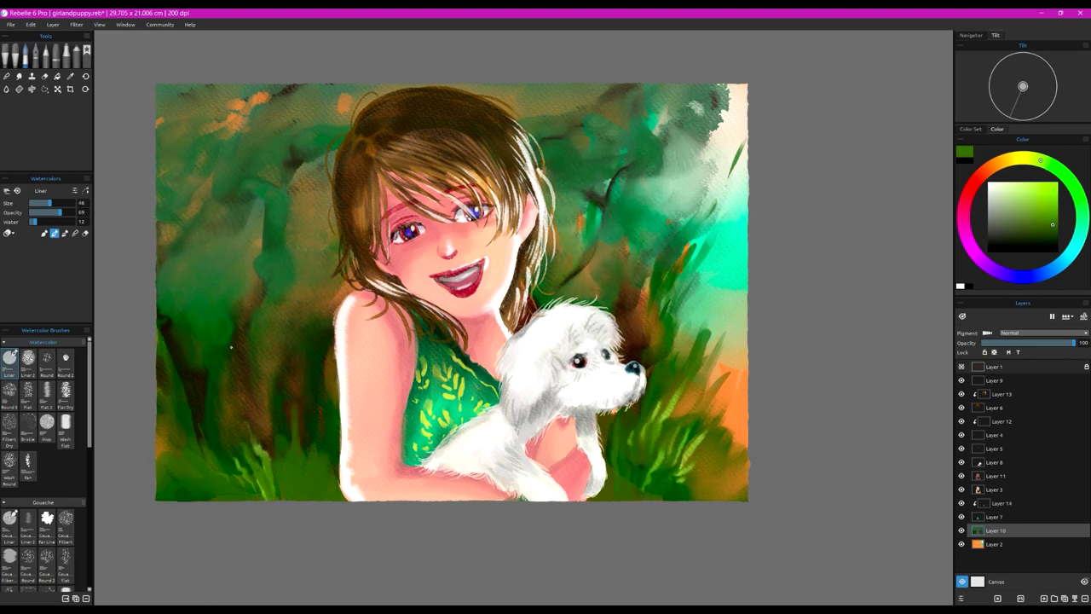
# Step: Thicken the grass beside the puppy with more blades, lowering the water to 1 for bright green strokes
pyautogui.moveTo(655, 492); pyautogui.dragTo(648, 455)
pyautogui.moveTo(669, 496)
pyautogui.mouseDown()
pyautogui.moveTo(700, 467)
pyautogui.moveTo(705, 431)
pyautogui.mouseUp()
pyautogui.click(30, 222)
pyautogui.click(44, 233)
pyautogui.moveTo(674, 462); pyautogui.dragTo(682, 432)
pyautogui.moveTo(677, 496); pyautogui.dragTo(692, 477)
pyautogui.moveTo(661, 465); pyautogui.dragTo(677, 432)
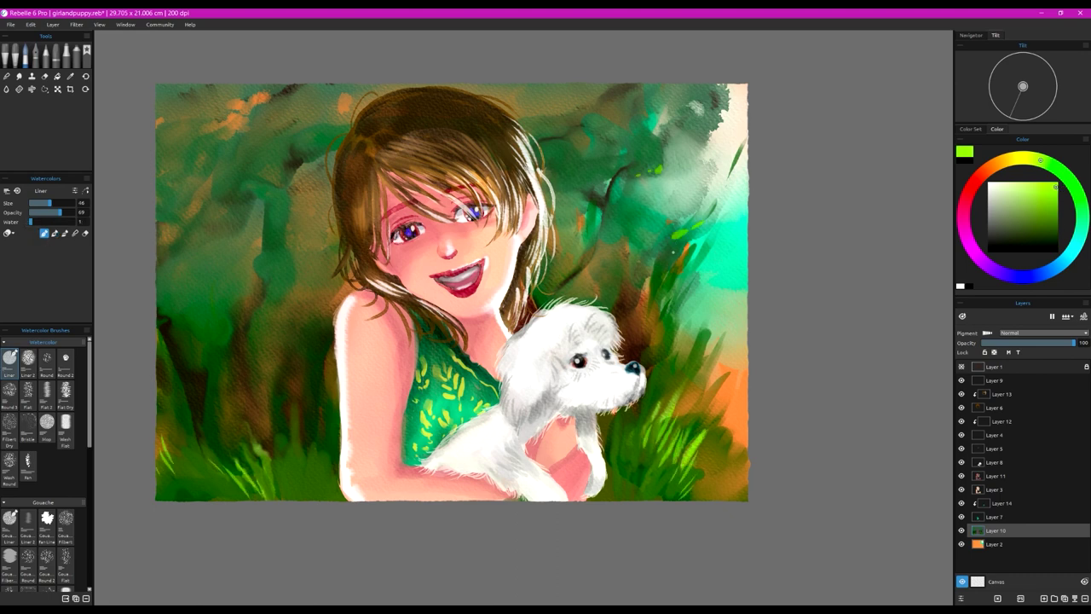
pyautogui.keyDown('alt'); pyautogui.click(678, 464); pyautogui.keyUp('alt')
pyautogui.moveTo(645, 475)
pyautogui.mouseDown()
pyautogui.moveTo(667, 414)
pyautogui.moveTo(673, 477)
pyautogui.moveTo(631, 496)
pyautogui.mouseUp()
# Step: Pick a dark green and paint blades through the grass around the puppy and toward the canvas corner
pyautogui.click(1038, 243)
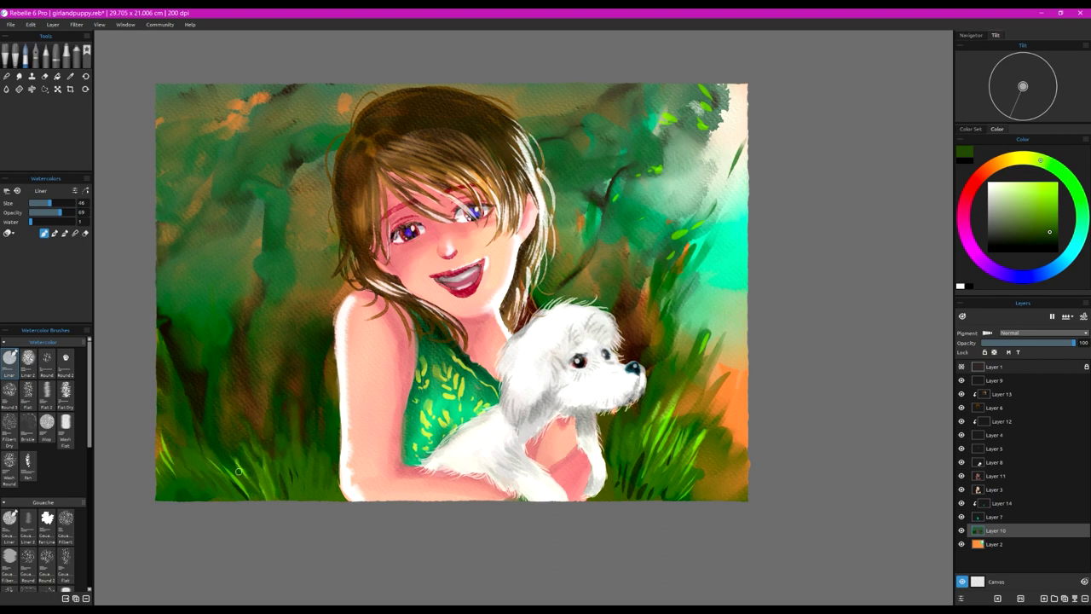
pyautogui.moveTo(657, 451); pyautogui.dragTo(645, 482)
pyautogui.moveTo(619, 467); pyautogui.dragTo(603, 499)
pyautogui.moveTo(701, 500); pyautogui.dragTo(704, 467)
pyautogui.moveTo(730, 500); pyautogui.dragTo(714, 467)
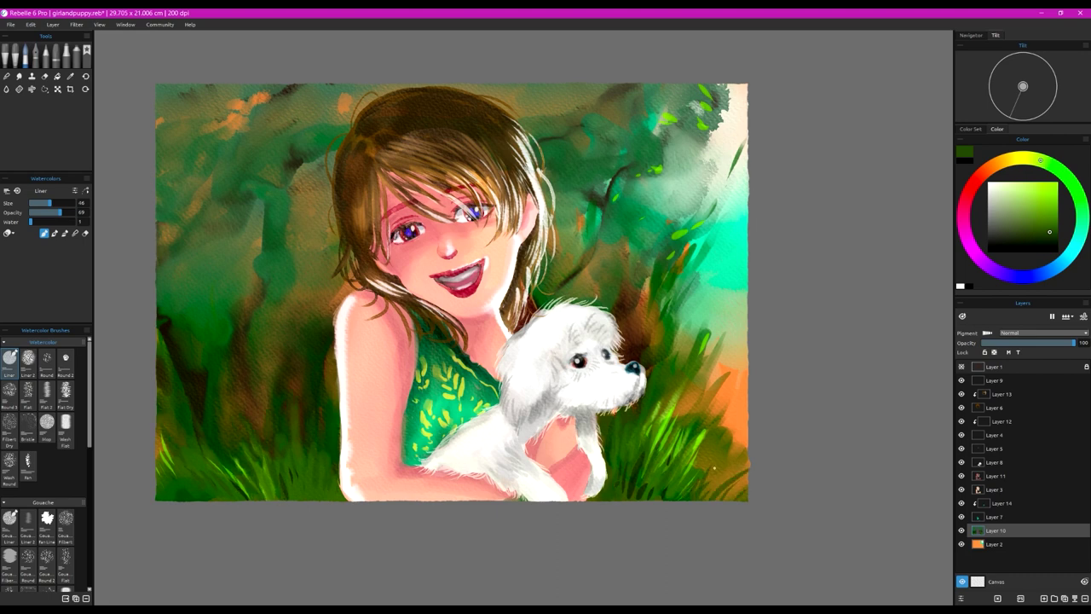
pyautogui.moveTo(705, 418); pyautogui.dragTo(687, 469)
pyautogui.moveTo(731, 416); pyautogui.dragTo(706, 452)
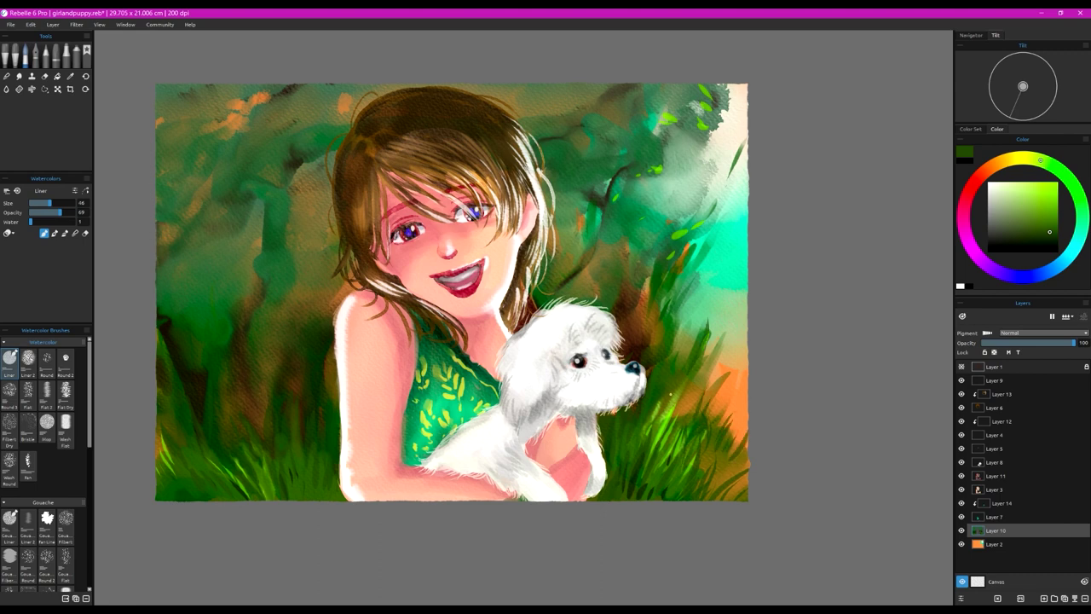
# Step: Smudge the tall grass tips beside the puppy with the Soft smudge brush at size 14
pyautogui.press('s')
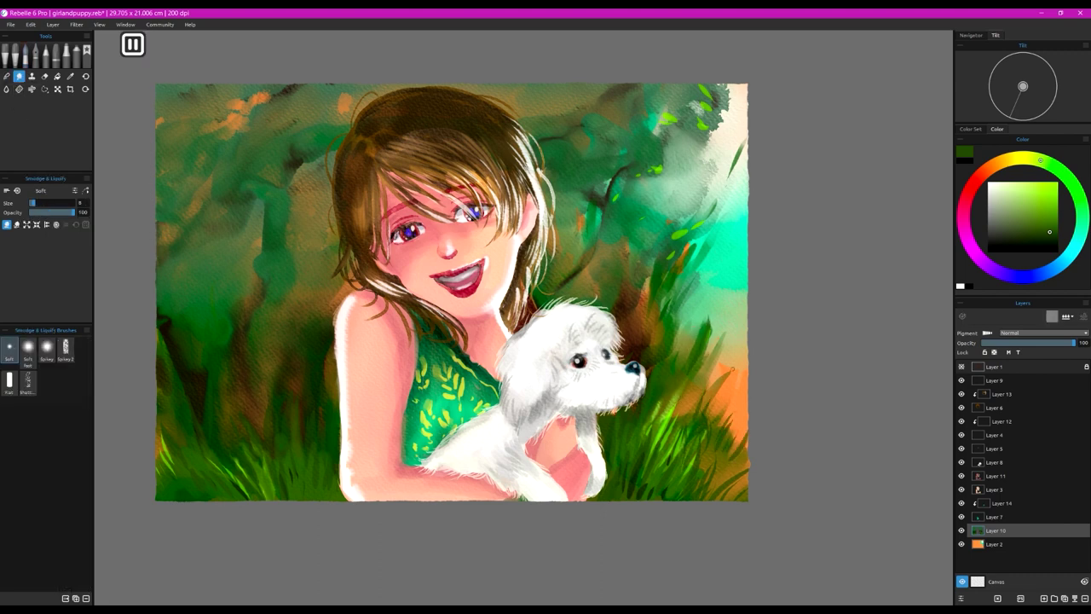
pyautogui.press(']')
pyautogui.moveTo(675, 336); pyautogui.dragTo(683, 317)
pyautogui.moveTo(706, 332); pyautogui.dragTo(705, 307)
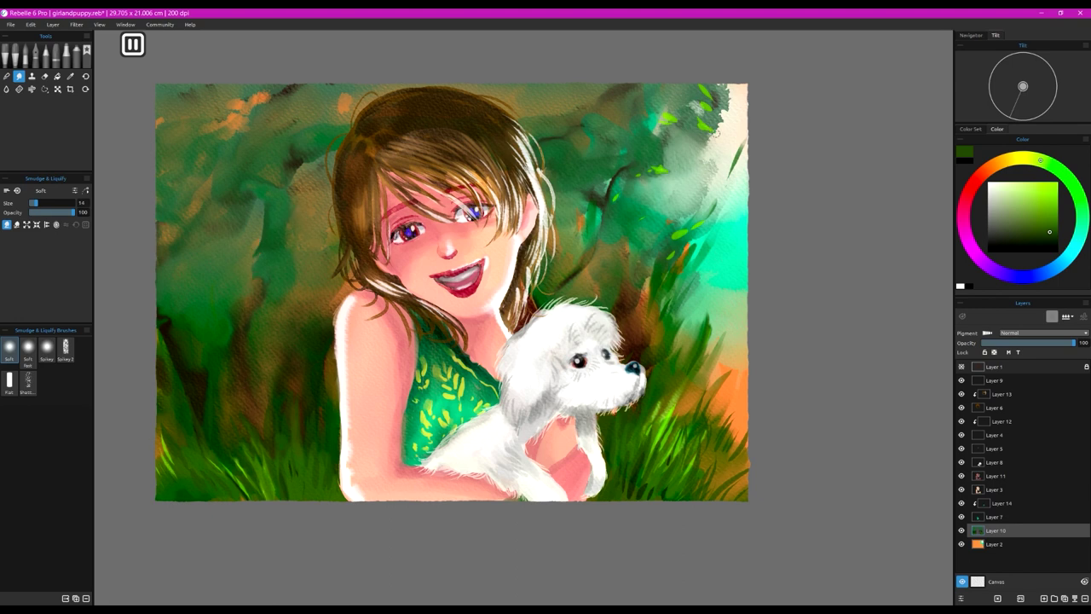
# Step: Erase patches of Layer 2 behind the upper foliage with the Liner brush at size 62 and opacity 78
pyautogui.press('w')
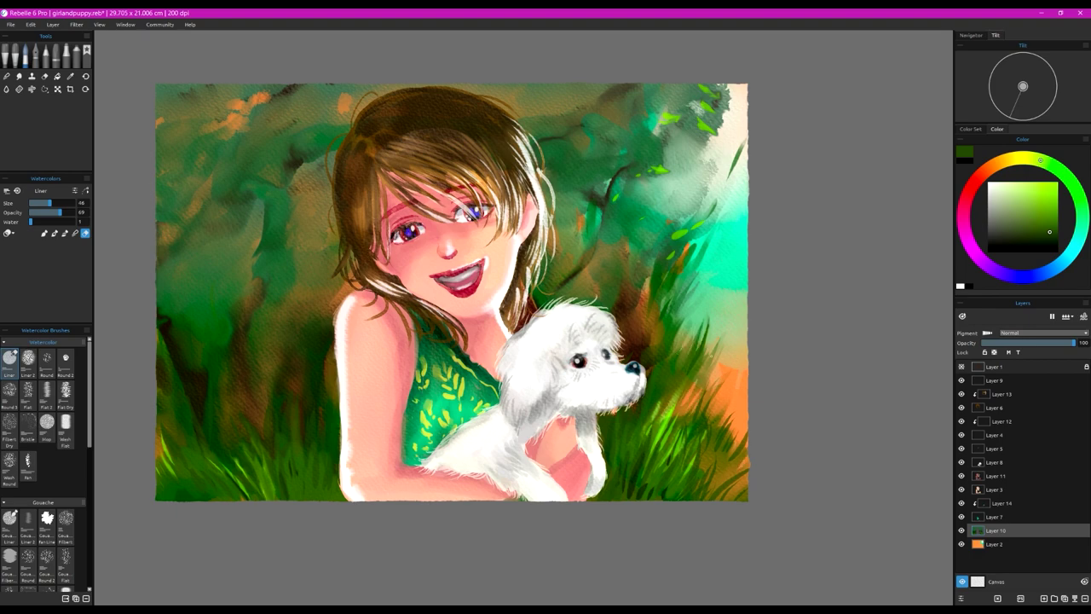
pyautogui.click(40, 213)
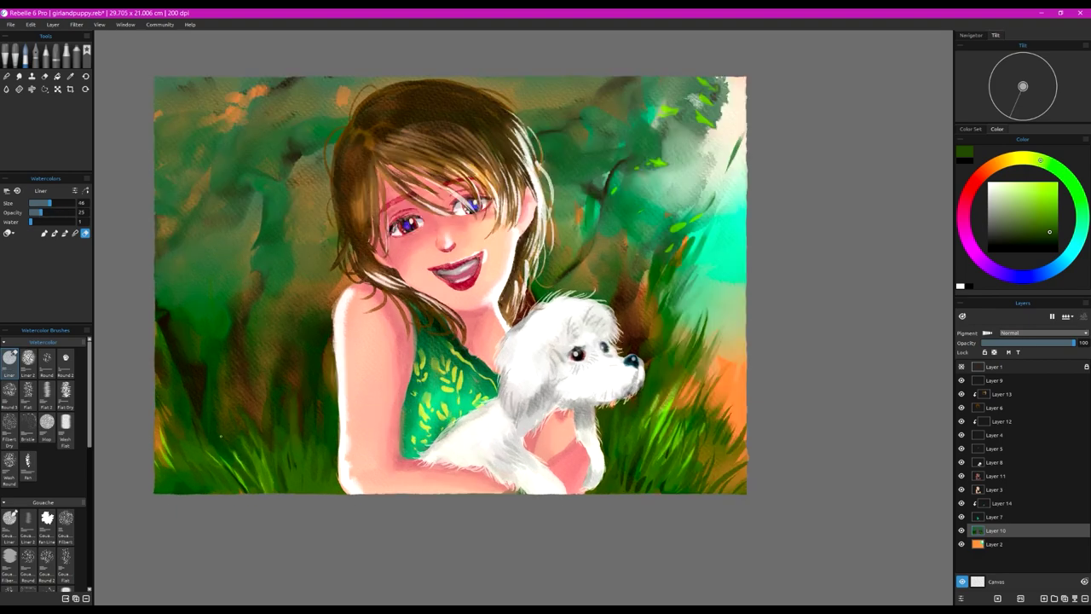
pyautogui.scroll(-1, 216, 397)
pyautogui.click(994, 545)
pyautogui.click(1067, 257)
pyautogui.click(1055, 208)
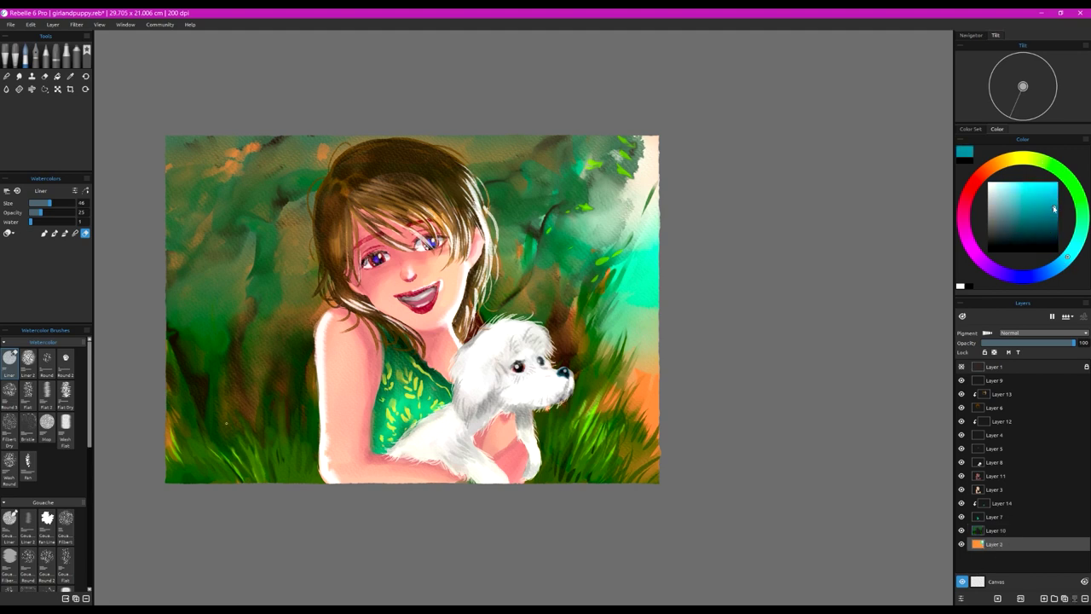
pyautogui.click(64, 213)
pyautogui.click(57, 202)
pyautogui.moveTo(254, 145); pyautogui.dragTo(177, 175)
pyautogui.moveTo(315, 157); pyautogui.dragTo(490, 139)
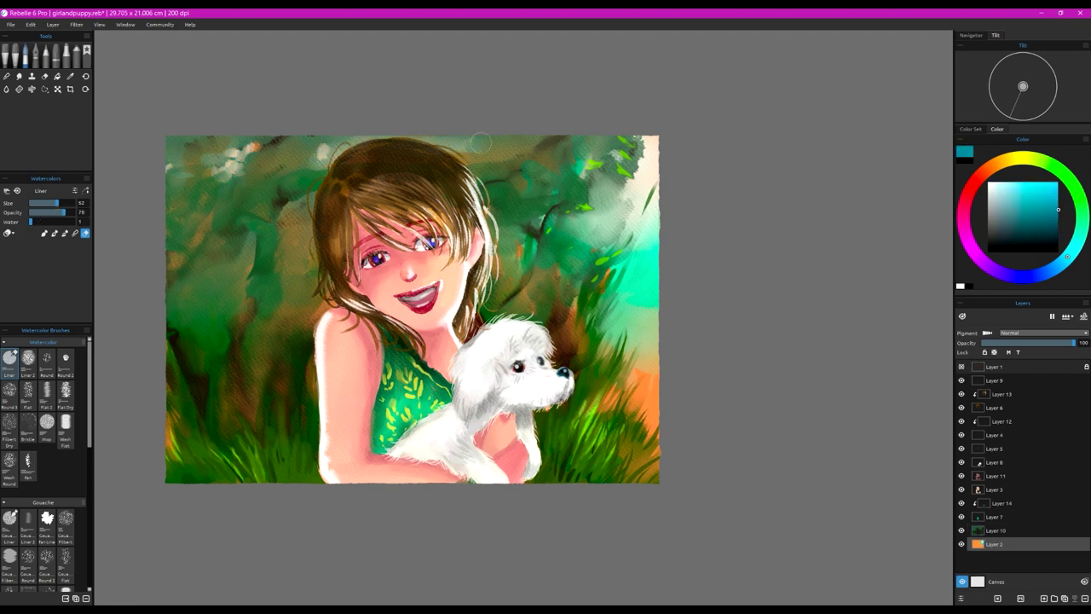
pyautogui.moveTo(209, 228); pyautogui.dragTo(158, 223)
pyautogui.moveTo(204, 146); pyautogui.dragTo(234, 152)
pyautogui.moveTo(586, 165); pyautogui.dragTo(574, 170)
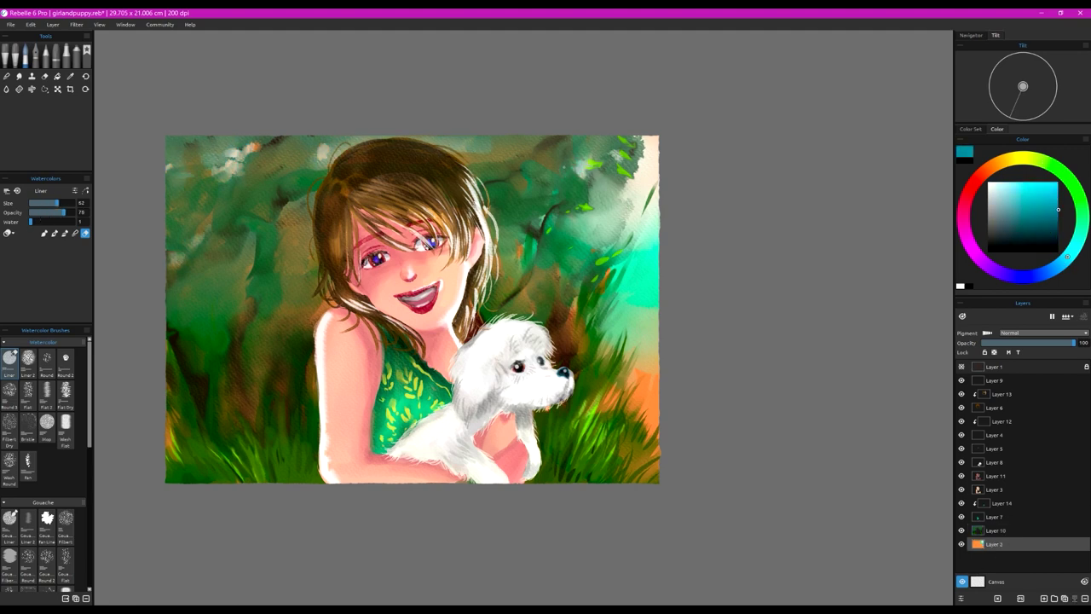
# Step: Select Layer 9 and save the painting
pyautogui.click(1006, 381)
pyautogui.click(11, 25)
pyautogui.click(22, 67)
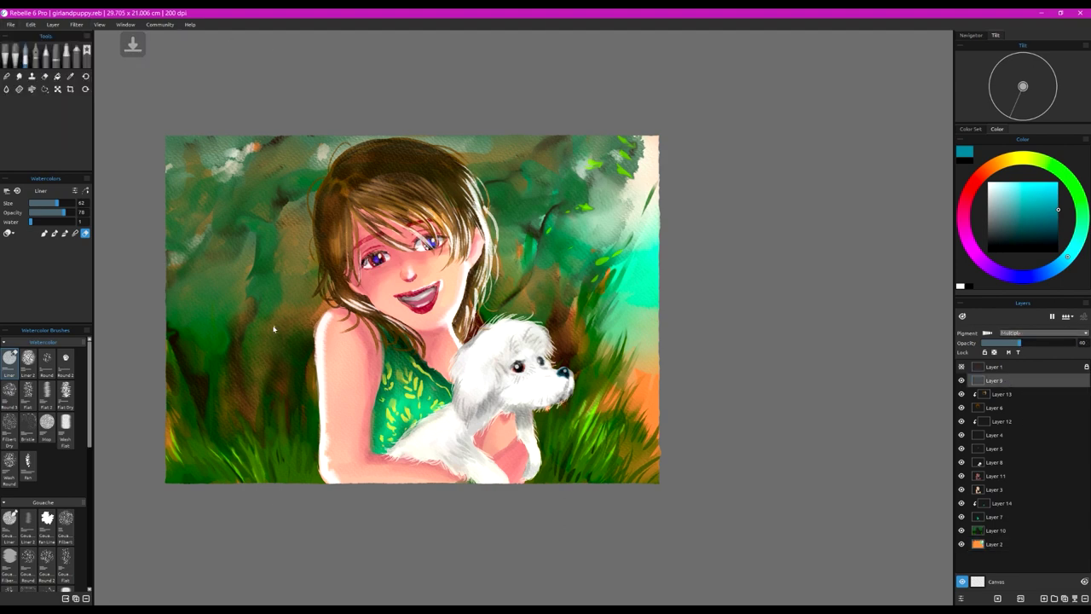
# Step: Set Layer 9 to Color Burn and the Round 2 brush to size 34, opacity 41 and water 51
pyautogui.click(69, 367)
pyautogui.scroll(1, 331, 357)
pyautogui.moveTo(1007, 194); pyautogui.dragTo(988, 181)
pyautogui.click(1012, 333)
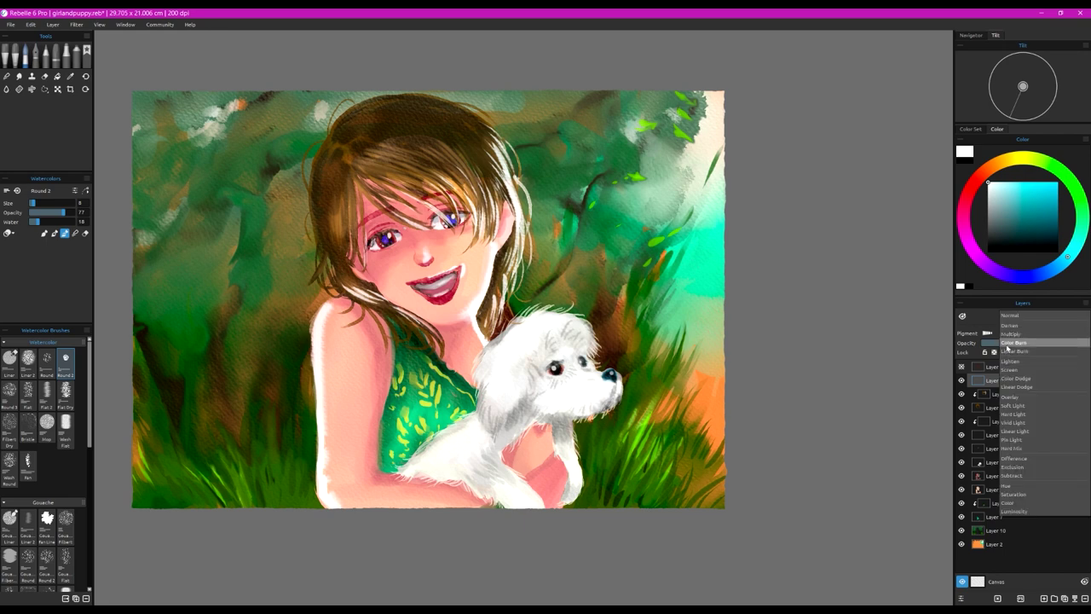
pyautogui.click(1014, 342)
pyautogui.click(44, 203)
pyautogui.click(48, 212)
pyautogui.click(53, 222)
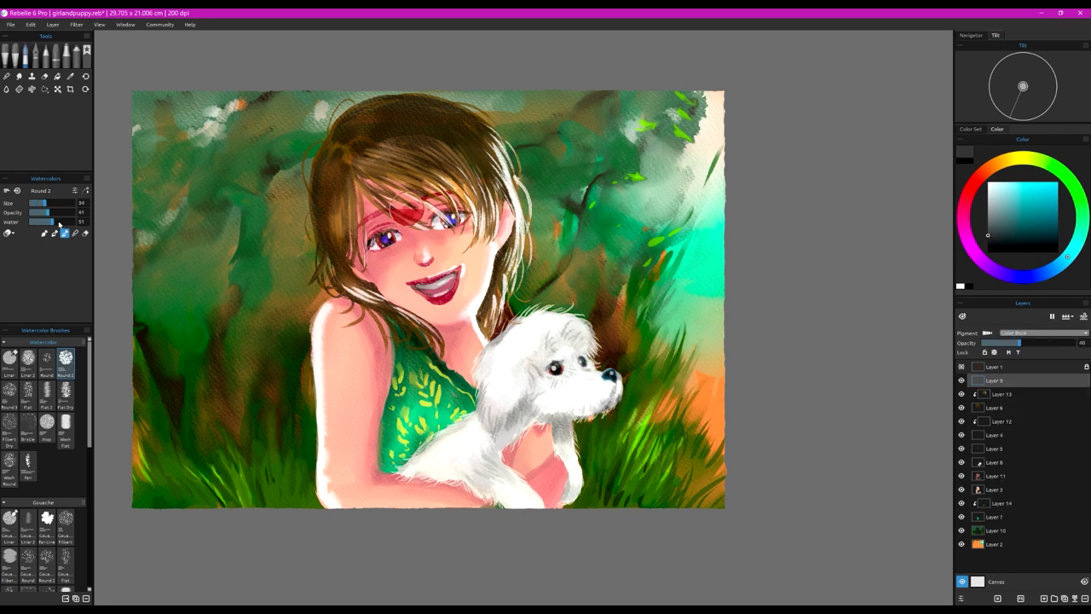
# Step: Dab dark grey dappled shadows on the cheeks, shoulder, hair and puppy's head at opacity 61 and water 29
pyautogui.moveTo(458, 242); pyautogui.dragTo(447, 248)
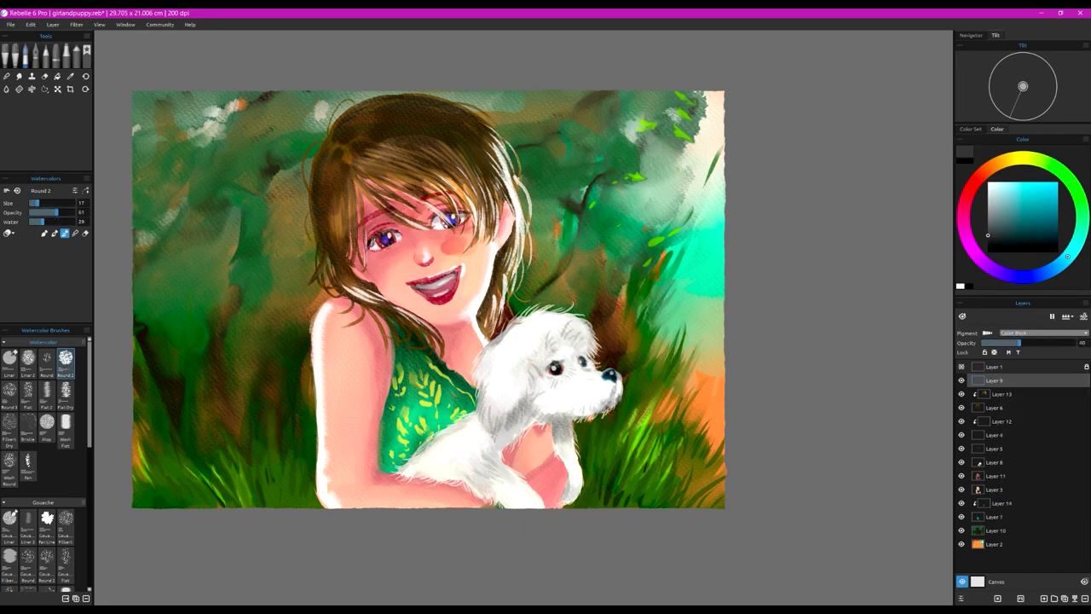
pyautogui.click(383, 263)
pyautogui.press('[')
pyautogui.click(372, 271)
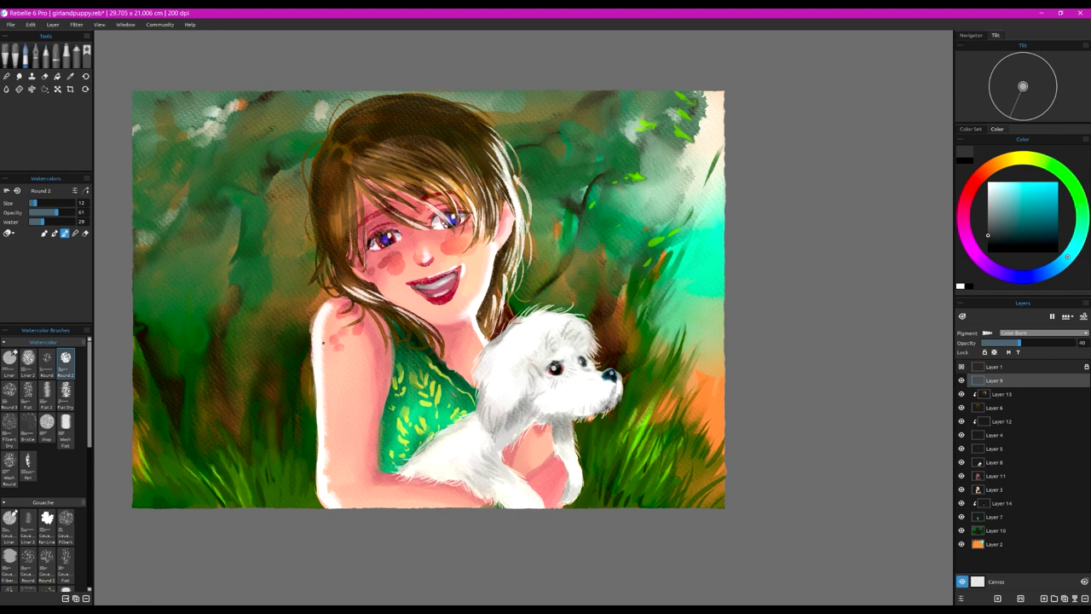
pyautogui.moveTo(382, 344); pyautogui.dragTo(364, 368)
pyautogui.moveTo(355, 355); pyautogui.dragTo(332, 363)
pyautogui.moveTo(368, 128); pyautogui.dragTo(332, 147)
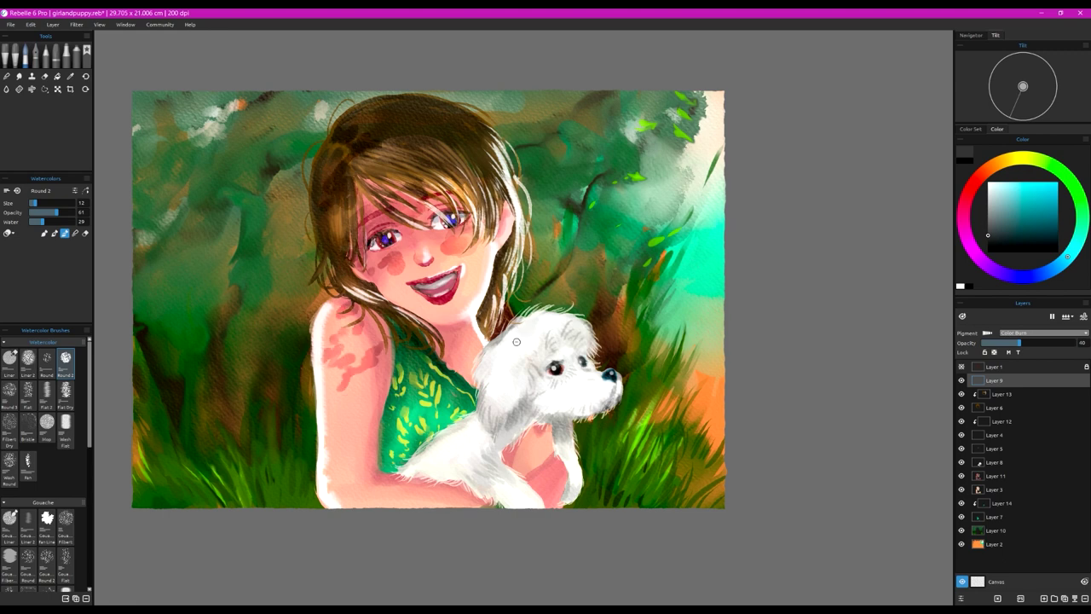
pyautogui.moveTo(536, 358); pyautogui.dragTo(500, 392)
# Step: Change Layer 9 to Darken, extend the dappled shadows over the face and down the arm, and wet the layer
pyautogui.click(1043, 334)
pyautogui.click(1023, 314)
pyautogui.moveTo(434, 254)
pyautogui.mouseDown()
pyautogui.moveTo(445, 263)
pyautogui.moveTo(484, 255)
pyautogui.mouseUp()
pyautogui.moveTo(430, 304); pyautogui.dragTo(435, 321)
pyautogui.moveTo(416, 380); pyautogui.dragTo(414, 407)
pyautogui.moveTo(369, 421); pyautogui.dragTo(327, 445)
pyautogui.moveTo(336, 407); pyautogui.dragTo(372, 370)
pyautogui.moveTo(349, 455); pyautogui.dragTo(331, 485)
pyautogui.click(1064, 316)
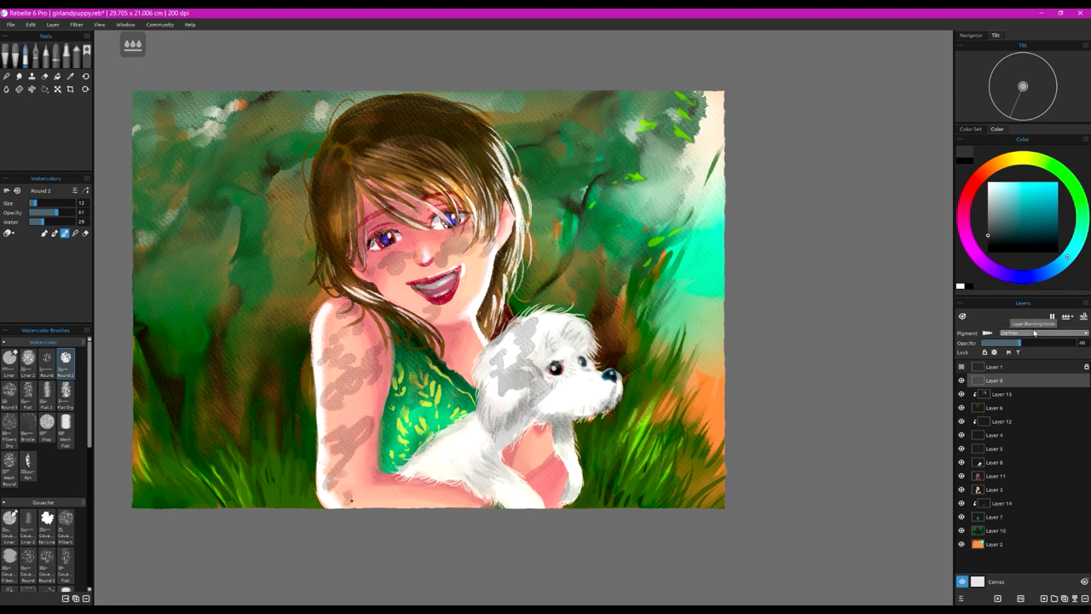
pyautogui.moveTo(389, 196); pyautogui.dragTo(360, 223)
# Step: Dry Layer 9 and erase parts of the dappled shadows on the girl's arm
pyautogui.click(85, 233)
pyautogui.click(1083, 317)
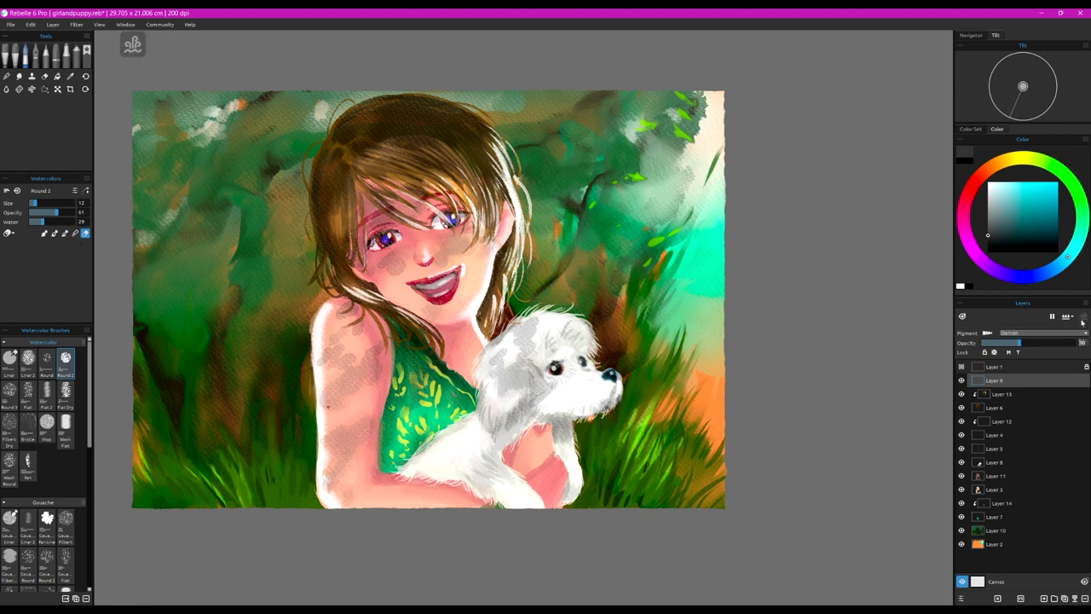
pyautogui.moveTo(360, 359); pyautogui.dragTo(344, 371)
pyautogui.moveTo(362, 382); pyautogui.dragTo(331, 401)
pyautogui.moveTo(355, 423)
pyautogui.mouseDown()
pyautogui.moveTo(334, 449)
pyautogui.moveTo(331, 477)
pyautogui.moveTo(360, 446)
pyautogui.mouseUp()
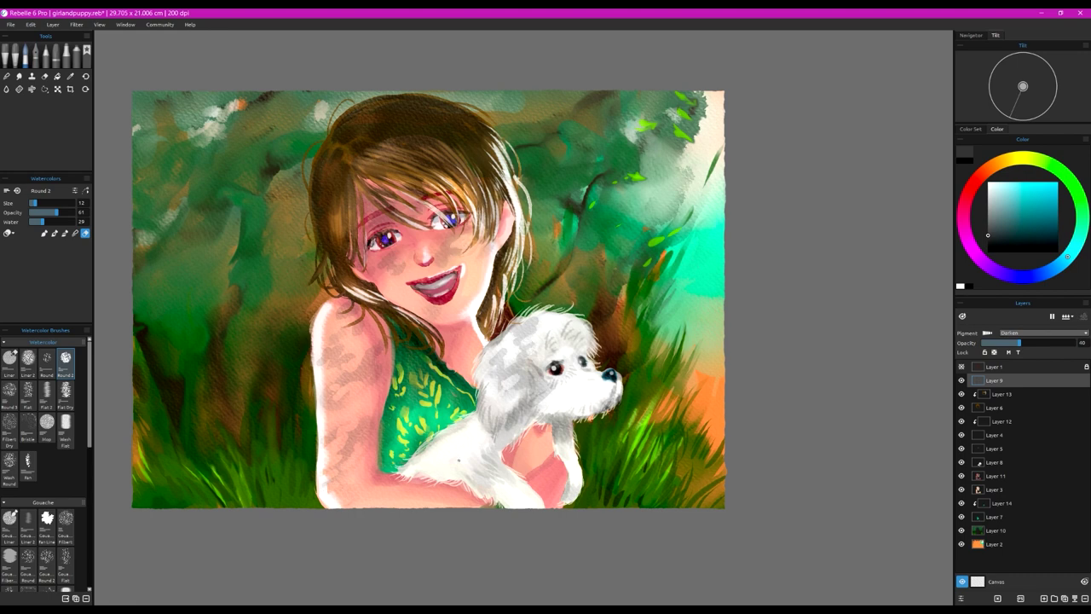
# Step: Raise Layer 9's opacity to 53 and erase parts of the shadows on the puppy's head
pyautogui.moveTo(1019, 343)
pyautogui.mouseDown()
pyautogui.moveTo(1042, 344)
pyautogui.moveTo(1031, 344)
pyautogui.mouseUp()
pyautogui.moveTo(552, 386)
pyautogui.mouseDown()
pyautogui.moveTo(536, 403)
pyautogui.moveTo(528, 396)
pyautogui.mouseUp()
pyautogui.moveTo(536, 358)
pyautogui.mouseDown()
pyautogui.moveTo(524, 379)
pyautogui.moveTo(517, 359)
pyautogui.mouseUp()
pyautogui.moveTo(530, 326); pyautogui.dragTo(520, 337)
# Step: Try several blend modes on Layer 9, including Overlay, and settle on Subtract
pyautogui.click(1037, 333)
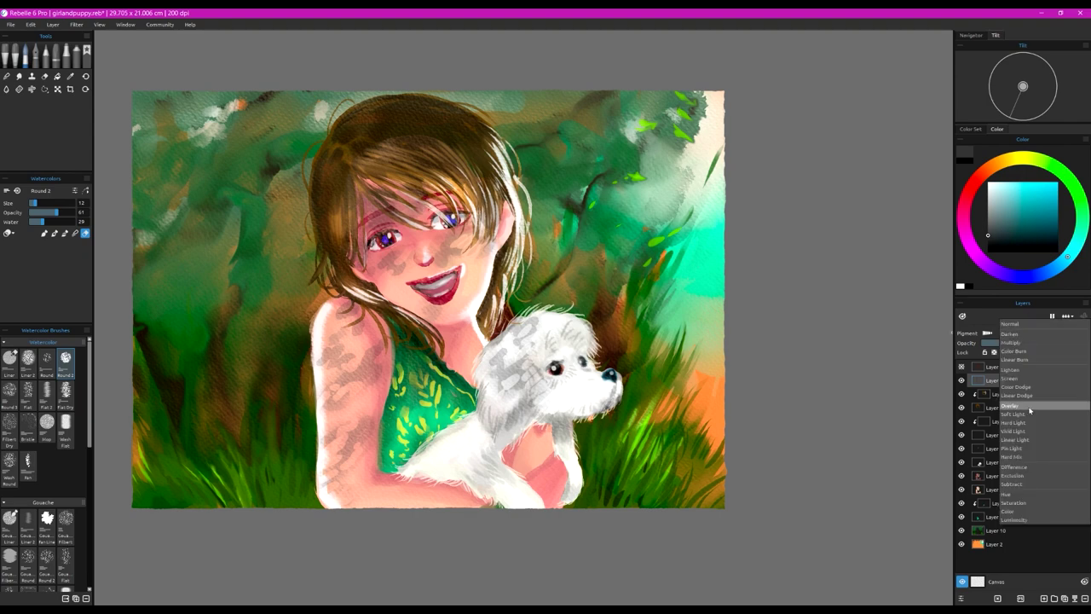
pyautogui.click(1030, 406)
pyautogui.click(1034, 333)
pyautogui.click(1034, 402)
pyautogui.click(1034, 333)
pyautogui.click(1033, 368)
pyautogui.click(1038, 333)
pyautogui.click(1038, 334)
pyautogui.click(1037, 334)
pyautogui.click(1038, 312)
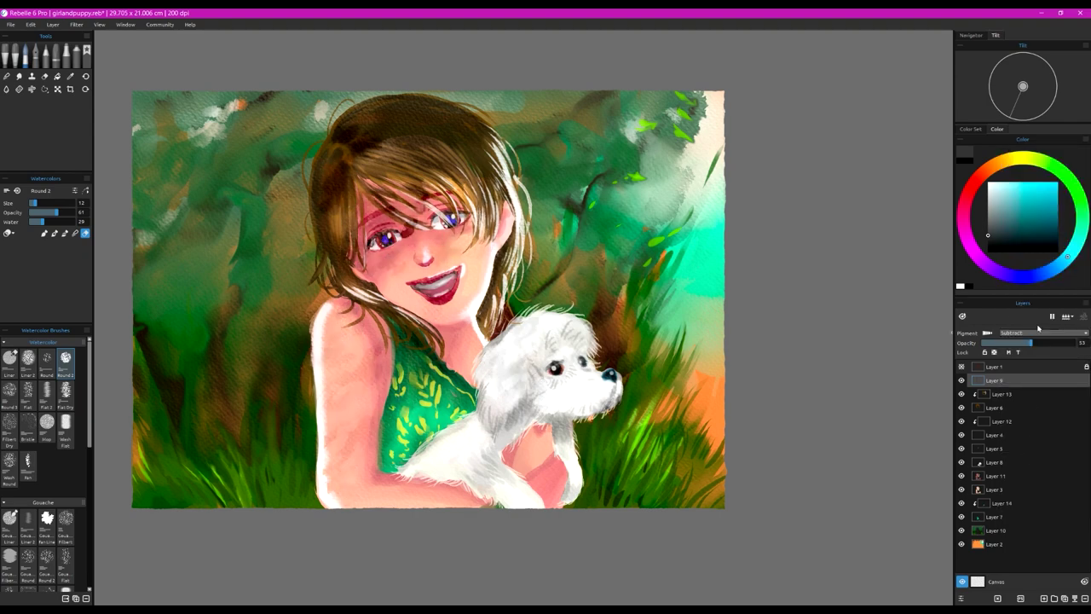
# Step: Raise Layer 9's opacity to about 95 and erase the dark shadow spots around the girl's eyes and fringe
pyautogui.scroll(3, 862, 322)
pyautogui.scroll(-1, 862, 322)
pyautogui.moveTo(1034, 343); pyautogui.dragTo(1070, 343)
pyautogui.scroll(-2, 694, 349)
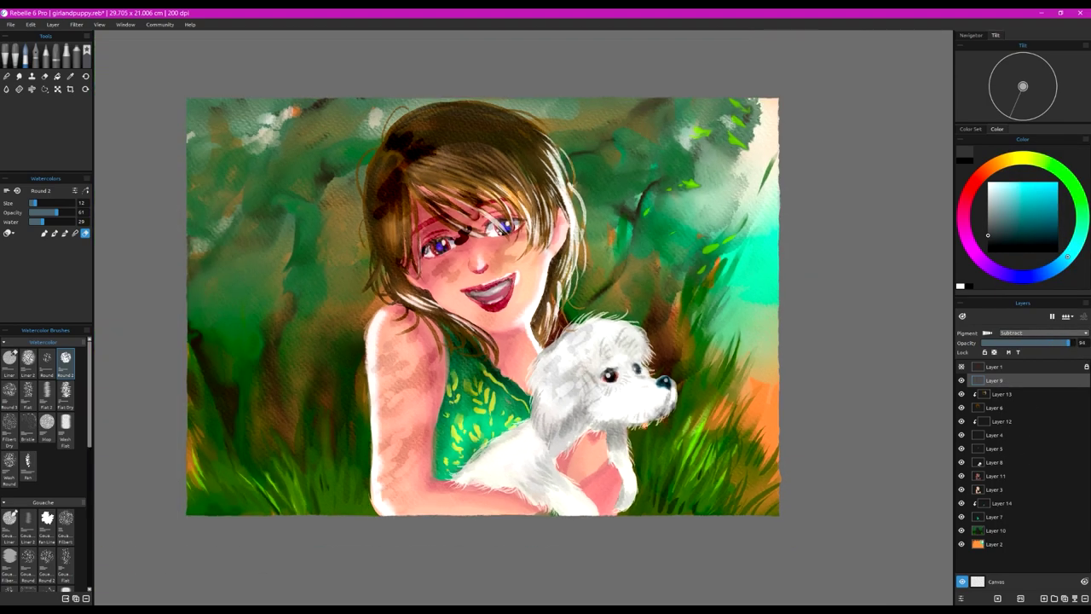
pyautogui.scroll(1, 648, 347)
pyautogui.moveTo(447, 211); pyautogui.dragTo(429, 227)
pyautogui.moveTo(454, 191); pyautogui.dragTo(423, 228)
pyautogui.moveTo(454, 171); pyautogui.dragTo(420, 232)
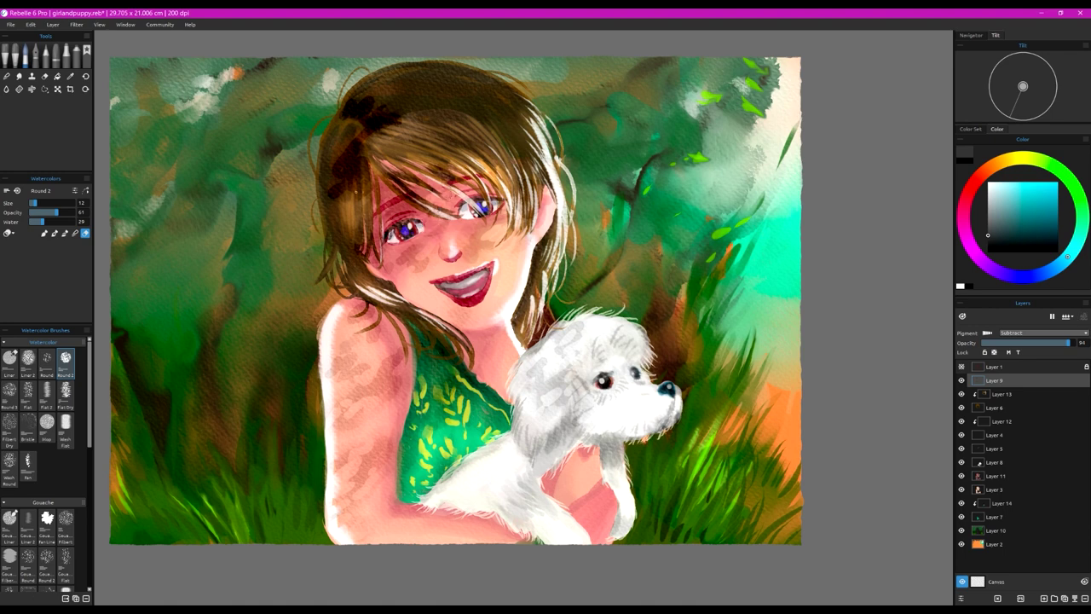
# Step: Sample dark brown from the hair and redraw the girl's eyebrow on Layer 12 at opacity 76 and water 5
pyautogui.click(970, 394)
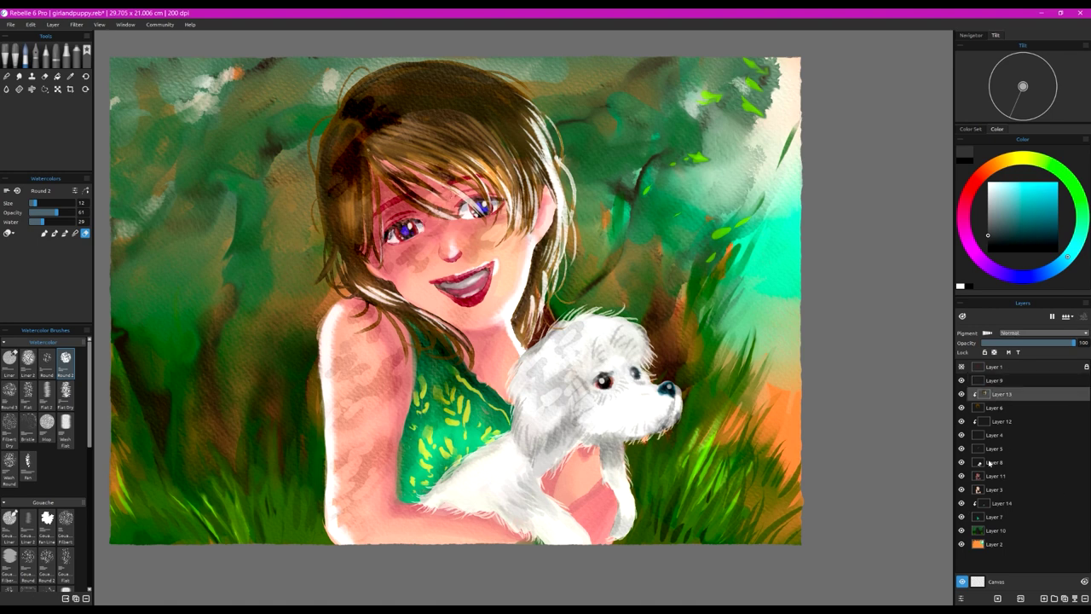
pyautogui.click(997, 421)
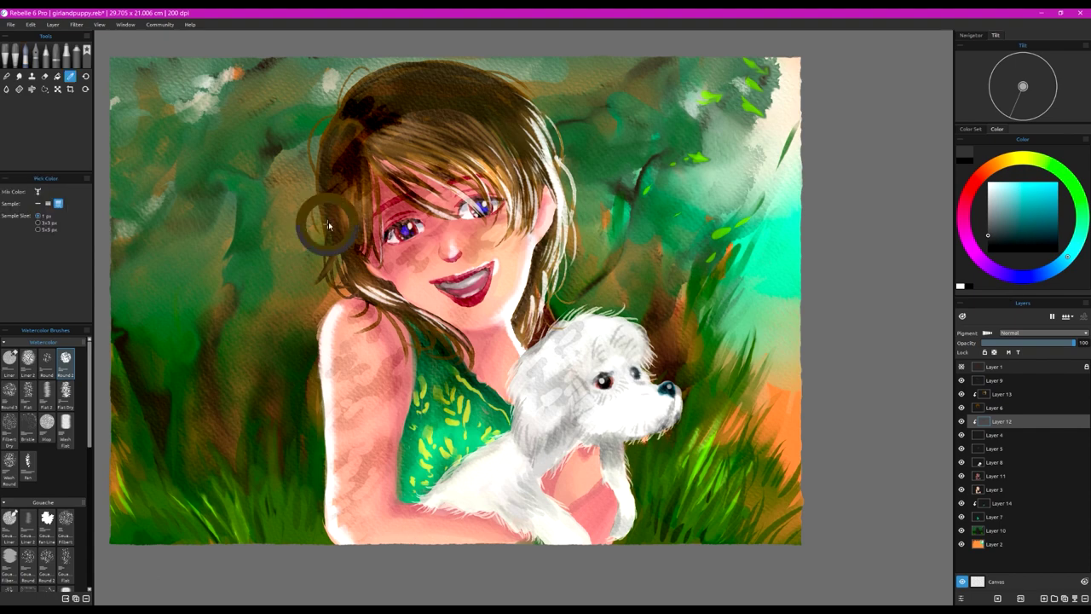
pyautogui.keyDown('alt'); pyautogui.click(335, 217); pyautogui.keyUp('alt')
pyautogui.scroll(3, 539, 223)
pyautogui.click(44, 233)
pyautogui.click(62, 212)
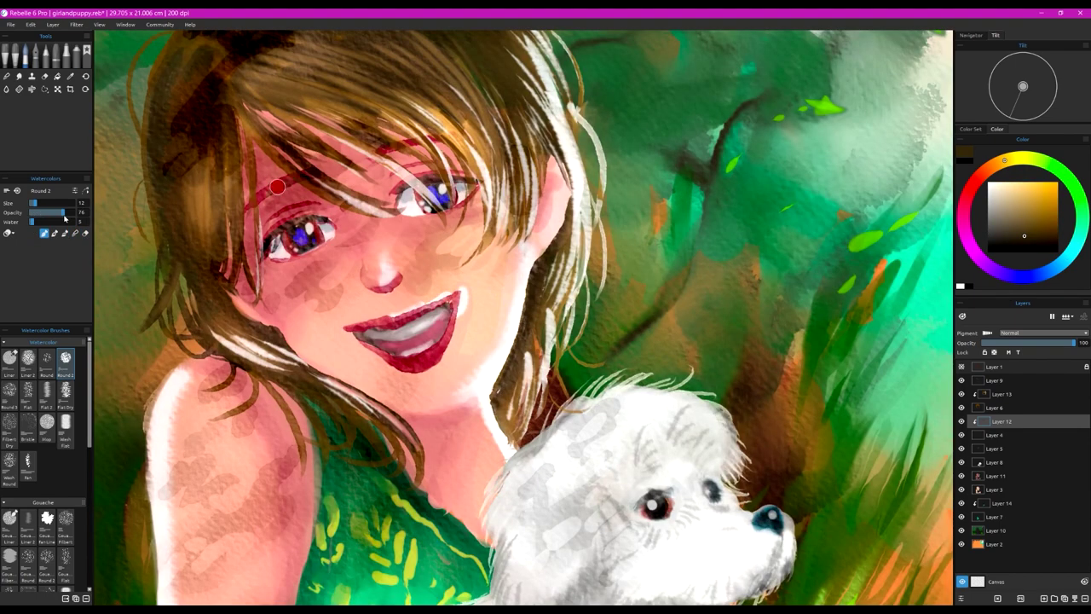
pyautogui.moveTo(277, 187); pyautogui.dragTo(293, 184)
pyautogui.scroll(-5, 558, 248)
pyautogui.scroll(1, 559, 252)
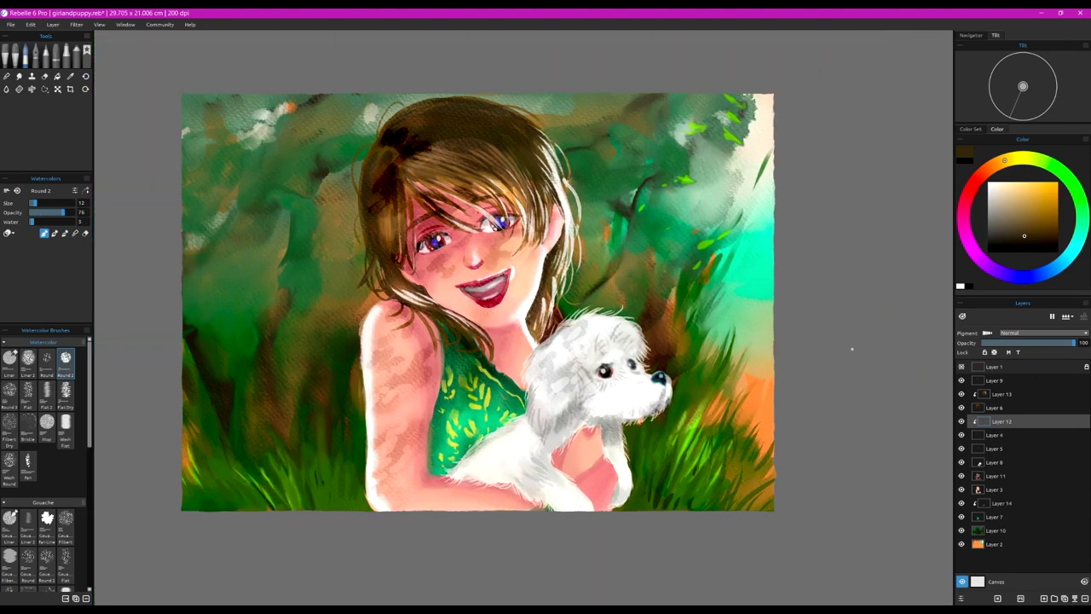
# Step: Add a layer above Layer 9 and draw a small white signature mark in the lower-left grass at size 4
pyautogui.click(960, 381)
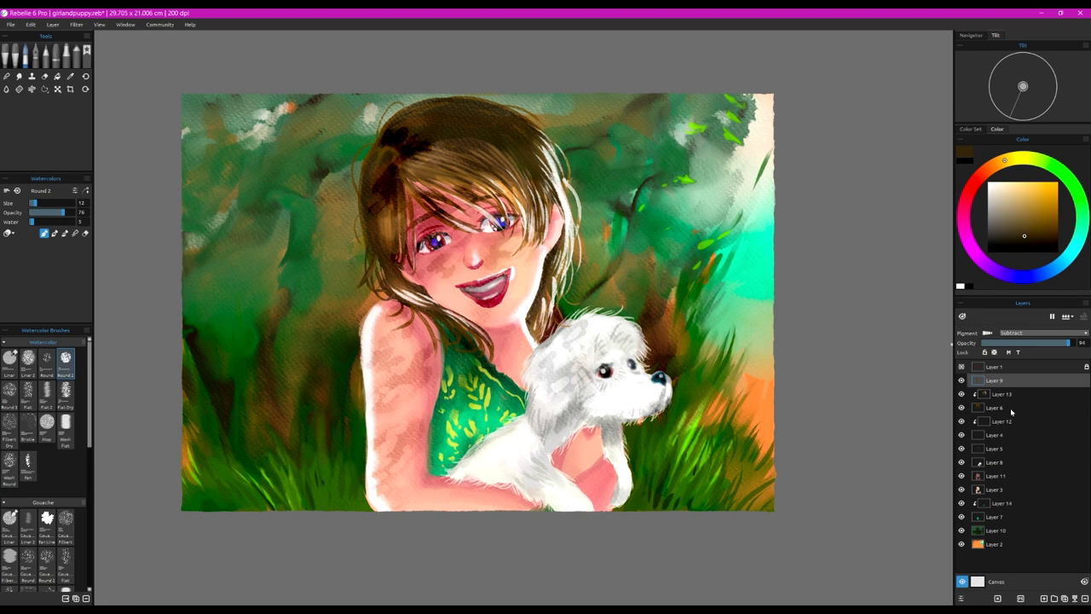
pyautogui.click(1044, 598)
pyautogui.moveTo(996, 188); pyautogui.dragTo(983, 182)
pyautogui.click(37, 203)
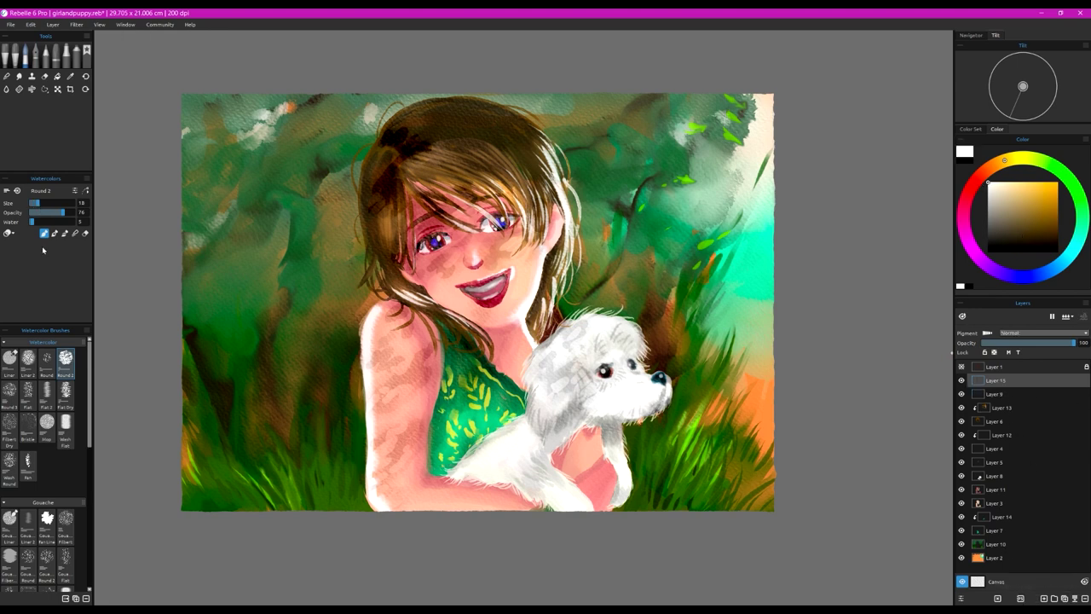
pyautogui.moveTo(195, 497)
pyautogui.mouseDown()
pyautogui.moveTo(212, 501)
pyautogui.moveTo(207, 477)
pyautogui.mouseUp()
pyautogui.hotkey('ctrl', 'z')
pyautogui.click(31, 203)
pyautogui.moveTo(201, 478)
pyautogui.mouseDown()
pyautogui.moveTo(197, 509)
pyautogui.moveTo(225, 479)
pyautogui.mouseUp()
pyautogui.moveTo(224, 482); pyautogui.dragTo(235, 506)
pyautogui.scroll(-2, 280, 453)
pyautogui.scroll(5, 434, 418)
pyautogui.scroll(-3, 447, 302)
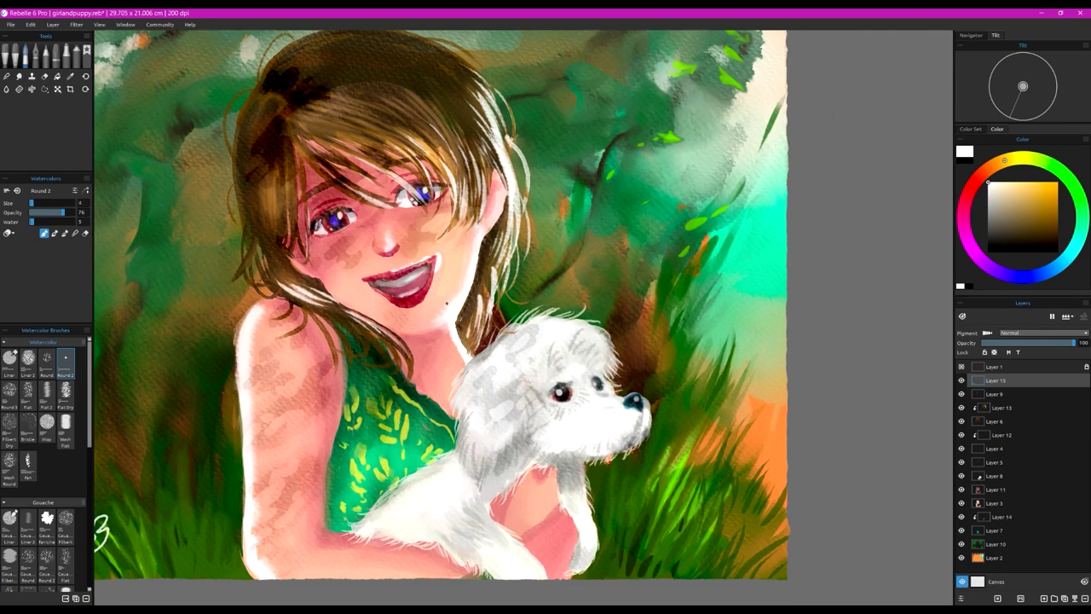
# Step: Select Layer 11, pick a muted red and paint a shadow on the forearm beneath the puppy with water 25
pyautogui.scroll(2, 447, 302)
pyautogui.click(1004, 503)
pyautogui.click(1004, 489)
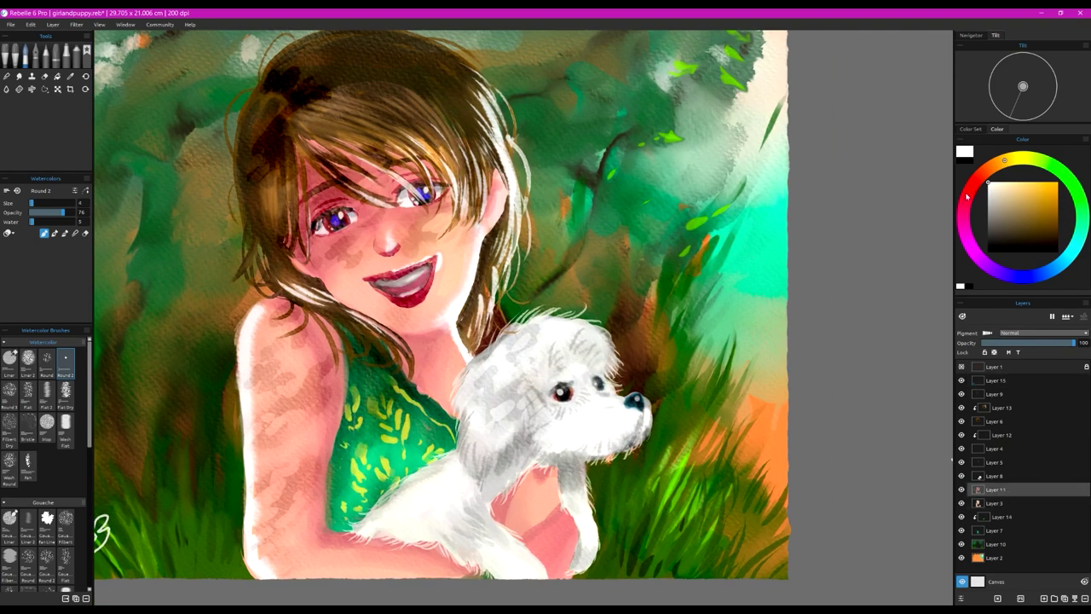
pyautogui.keyDown('alt'); pyautogui.click(423, 343); pyautogui.keyUp('alt')
pyautogui.click(1024, 214)
pyautogui.click(54, 232)
pyautogui.click(38, 203)
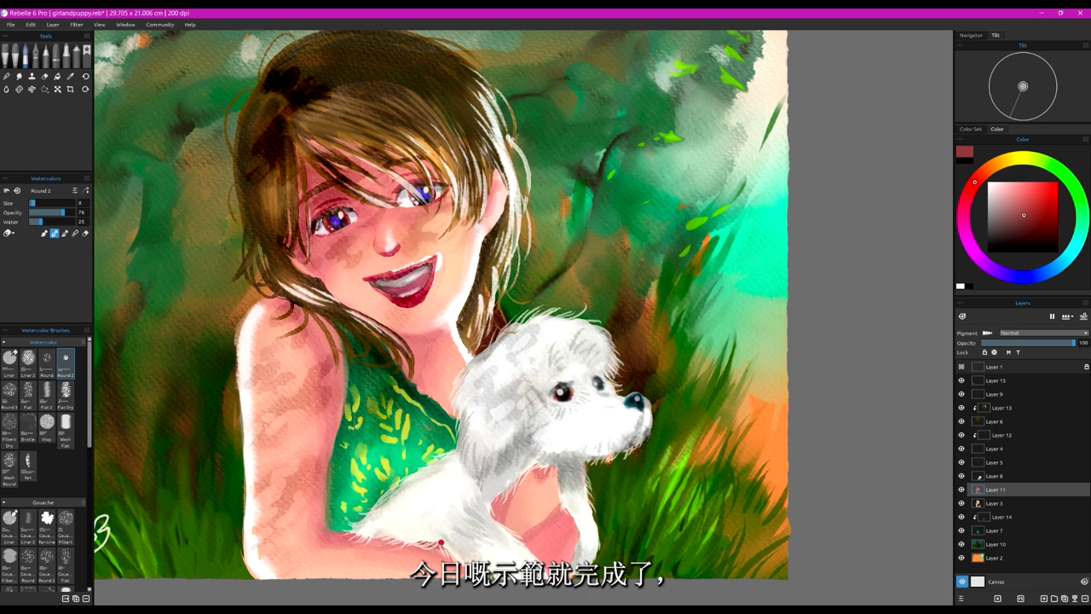
pyautogui.moveTo(440, 543); pyautogui.dragTo(469, 562)
pyautogui.moveTo(459, 558); pyautogui.dragTo(416, 540)
# Step: Paint muted red shadows on the girl's hand between the puppy's chest and front leg
pyautogui.moveTo(494, 520); pyautogui.dragTo(509, 493)
pyautogui.moveTo(518, 481); pyautogui.dragTo(561, 468)
pyautogui.moveTo(576, 509); pyautogui.dragTo(563, 543)
pyautogui.moveTo(525, 542); pyautogui.dragTo(569, 513)
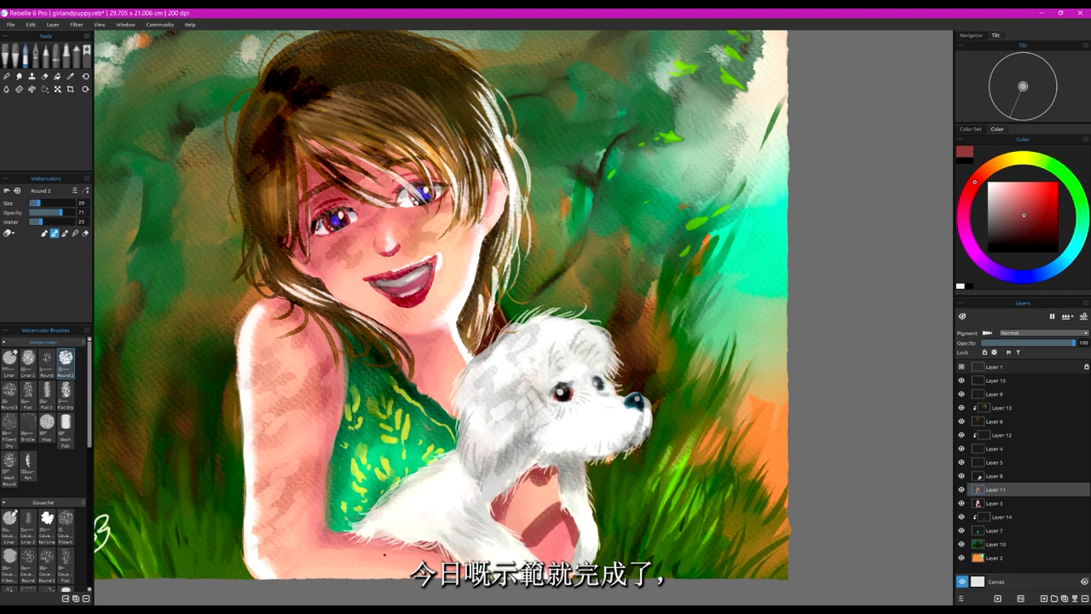
# Step: Undo the stray forearm stroke, refine and dry the red shadows on the hand, and switch to blending
pyautogui.moveTo(385, 555); pyautogui.dragTo(384, 566)
pyautogui.hotkey('ctrl', 'z')
pyautogui.moveTo(375, 522); pyautogui.dragTo(364, 521)
pyautogui.moveTo(540, 527)
pyautogui.mouseDown()
pyautogui.moveTo(562, 509)
pyautogui.moveTo(556, 521)
pyautogui.mouseUp()
pyautogui.click(1084, 317)
pyautogui.moveTo(545, 480); pyautogui.dragTo(535, 490)
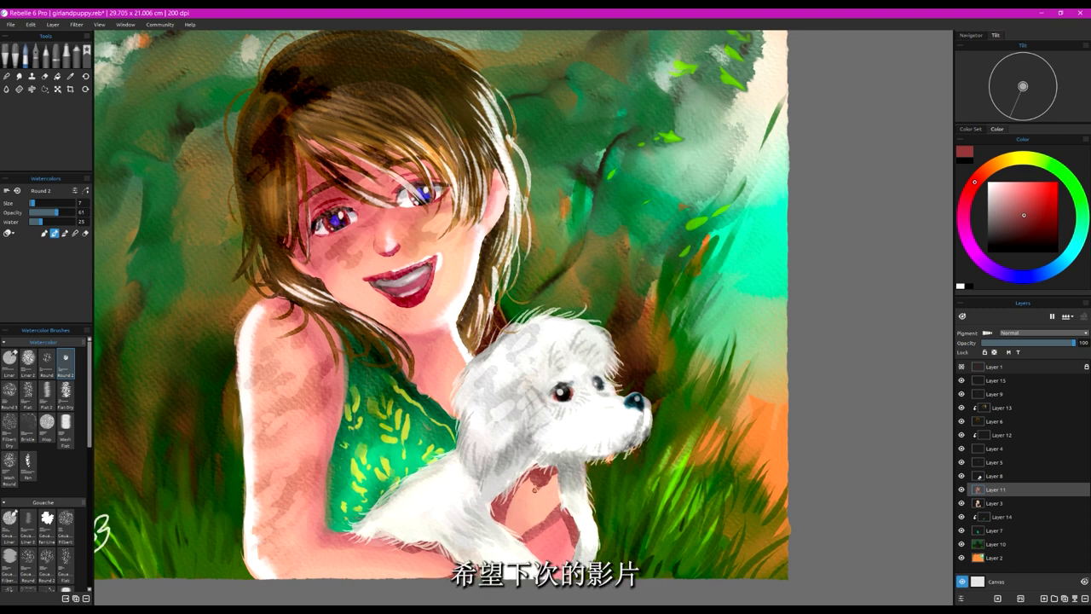
pyautogui.click(75, 232)
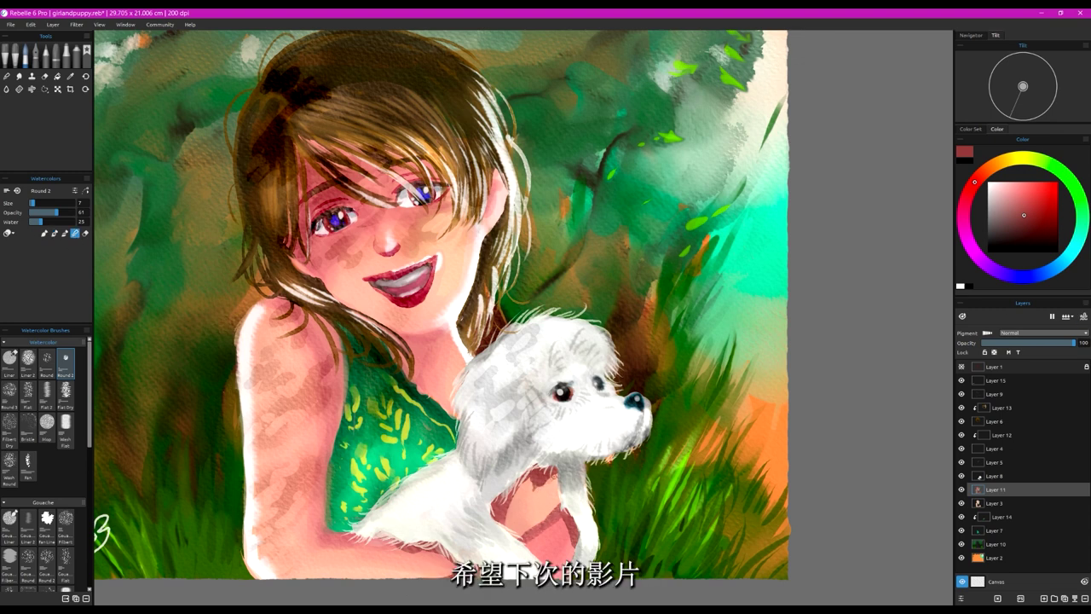